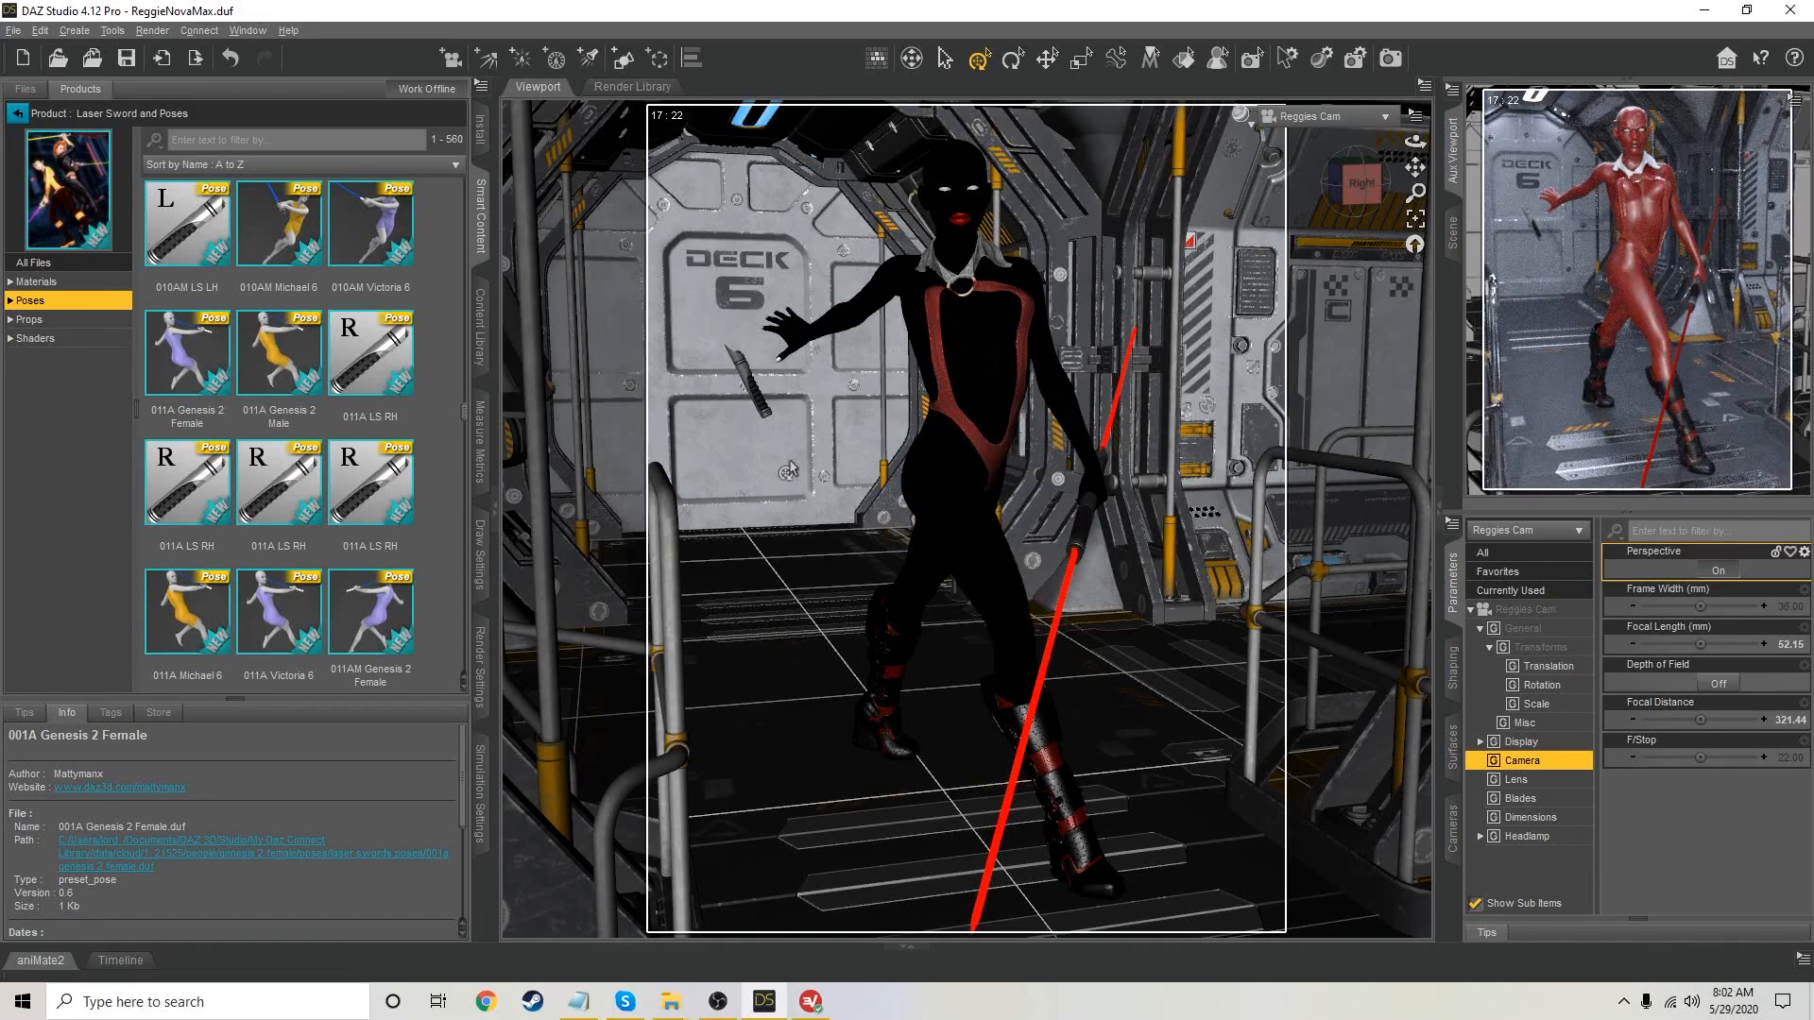
left_click(760, 411)
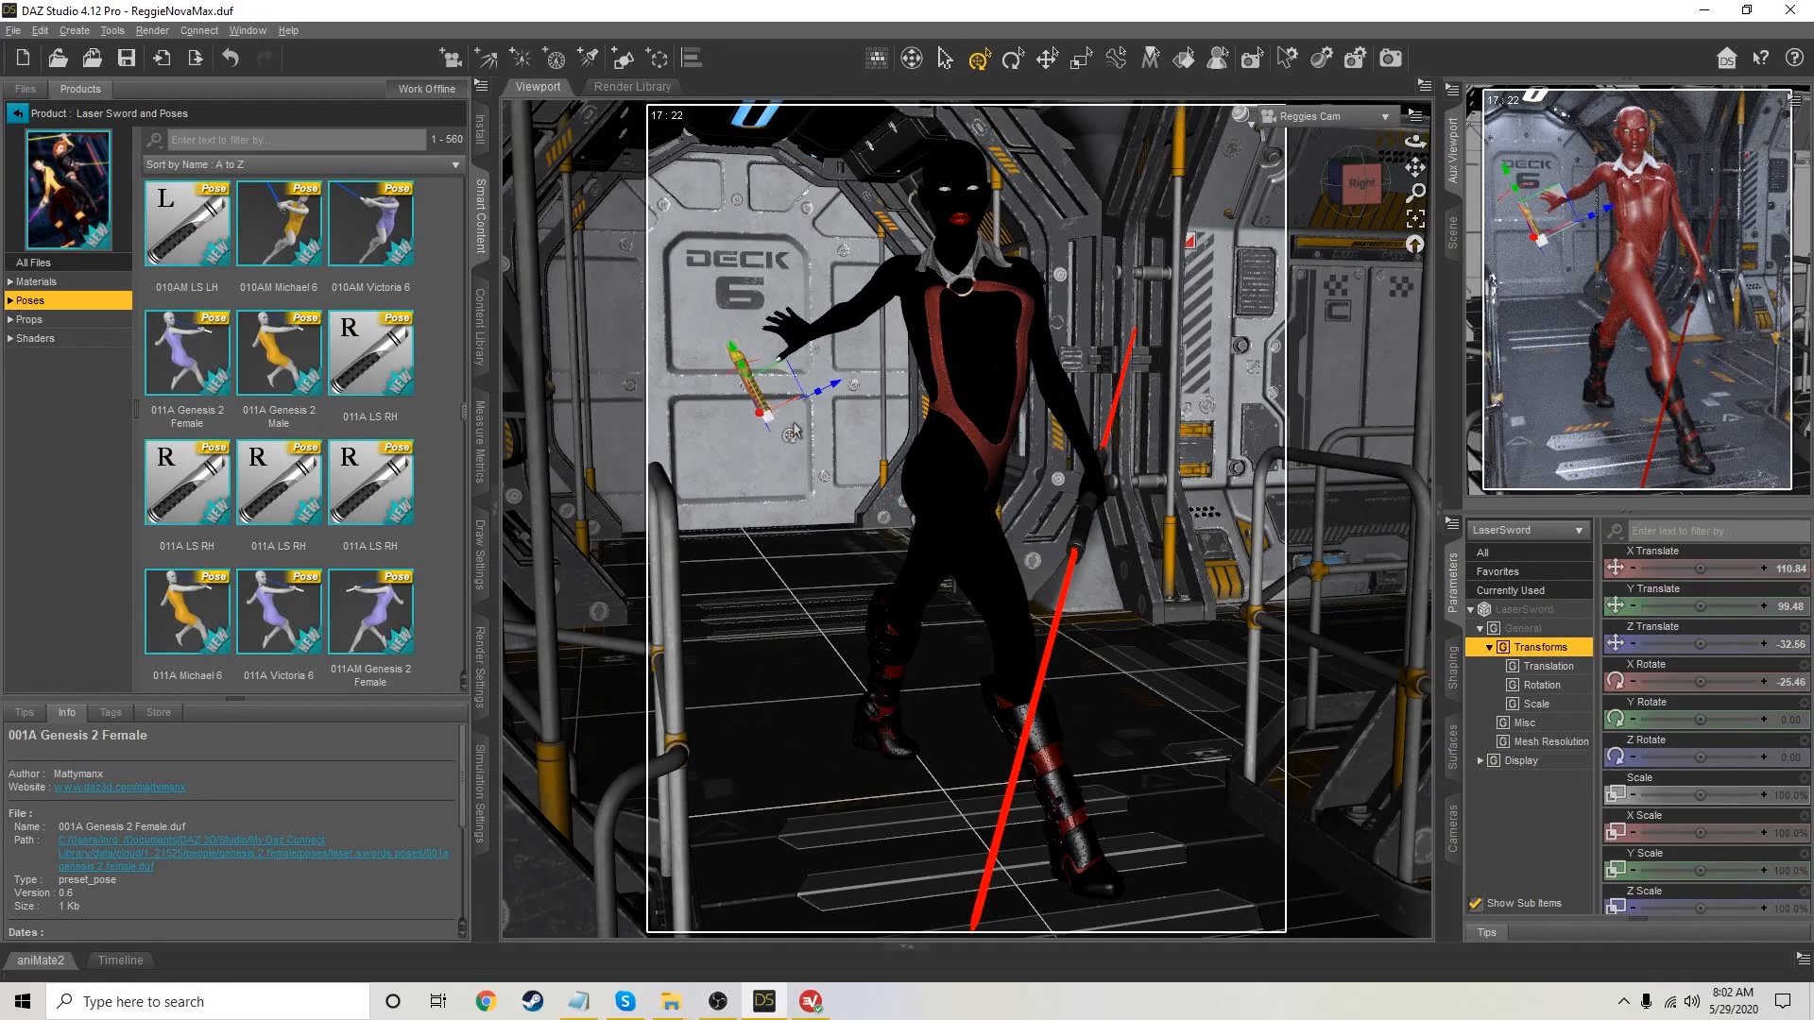
left_click(1080, 535)
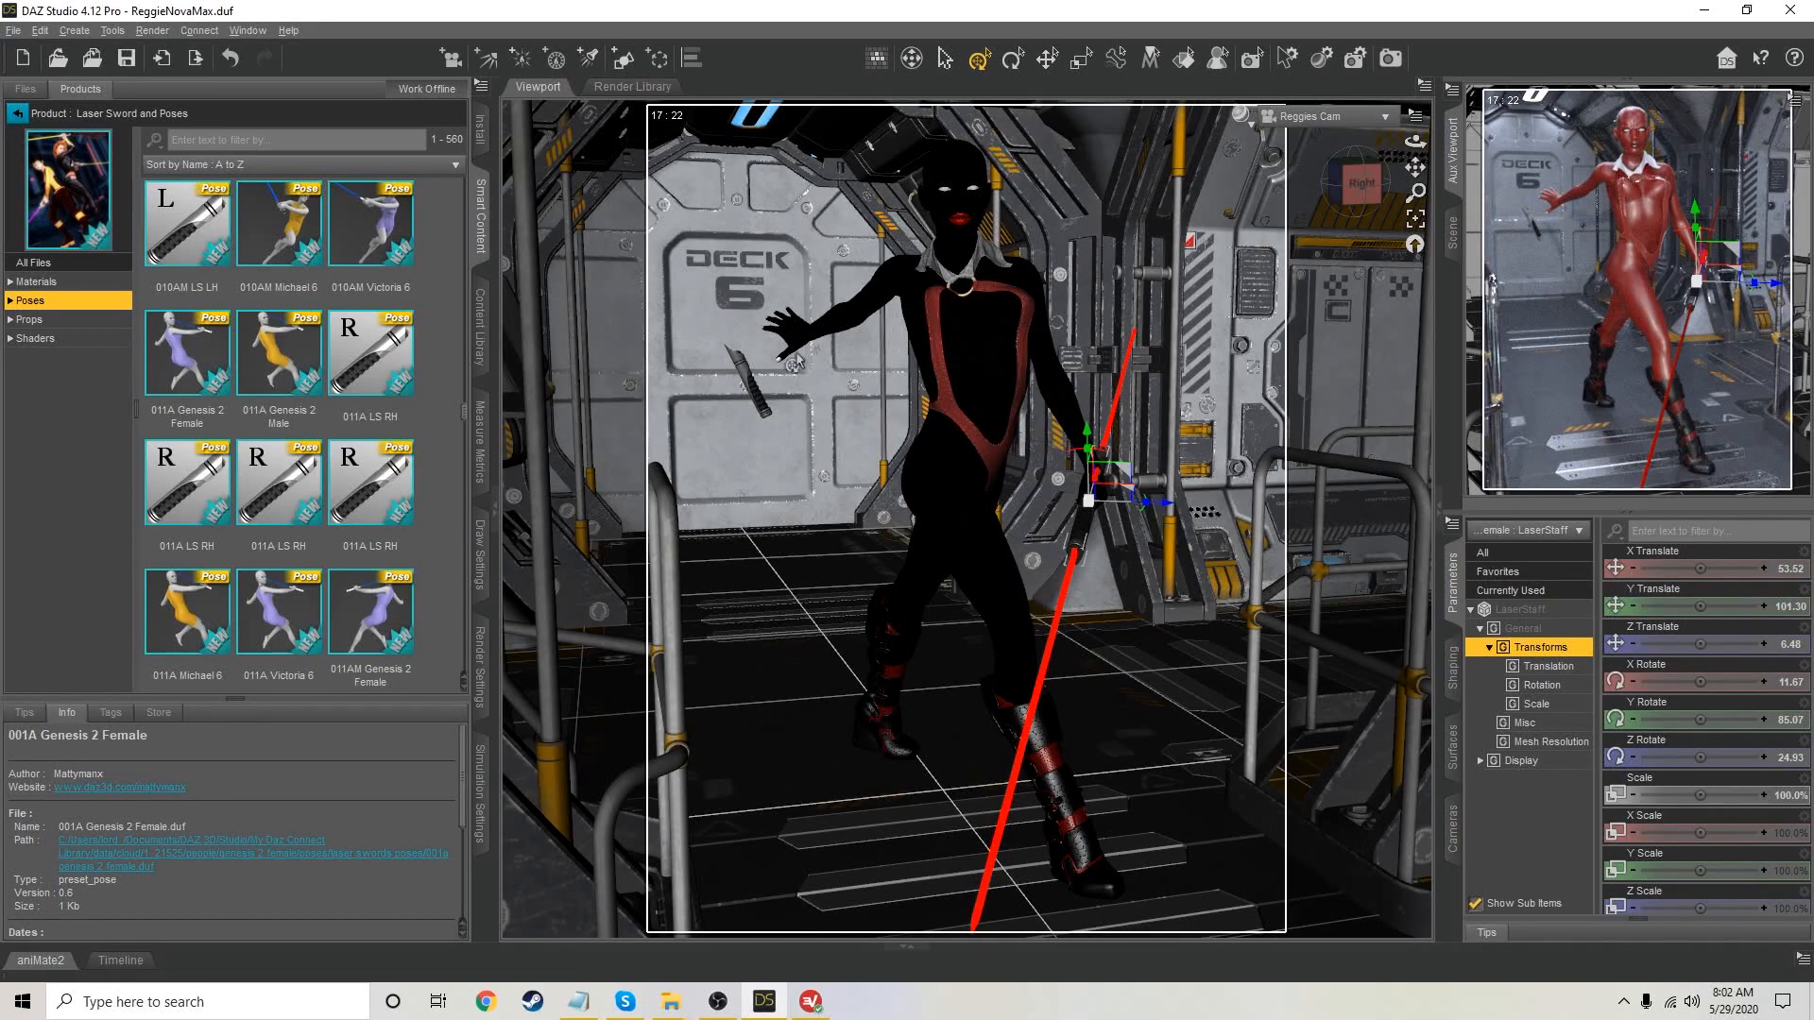
Set the render environment mode to Scene Only
left_click(480, 667)
left_click(62, 340)
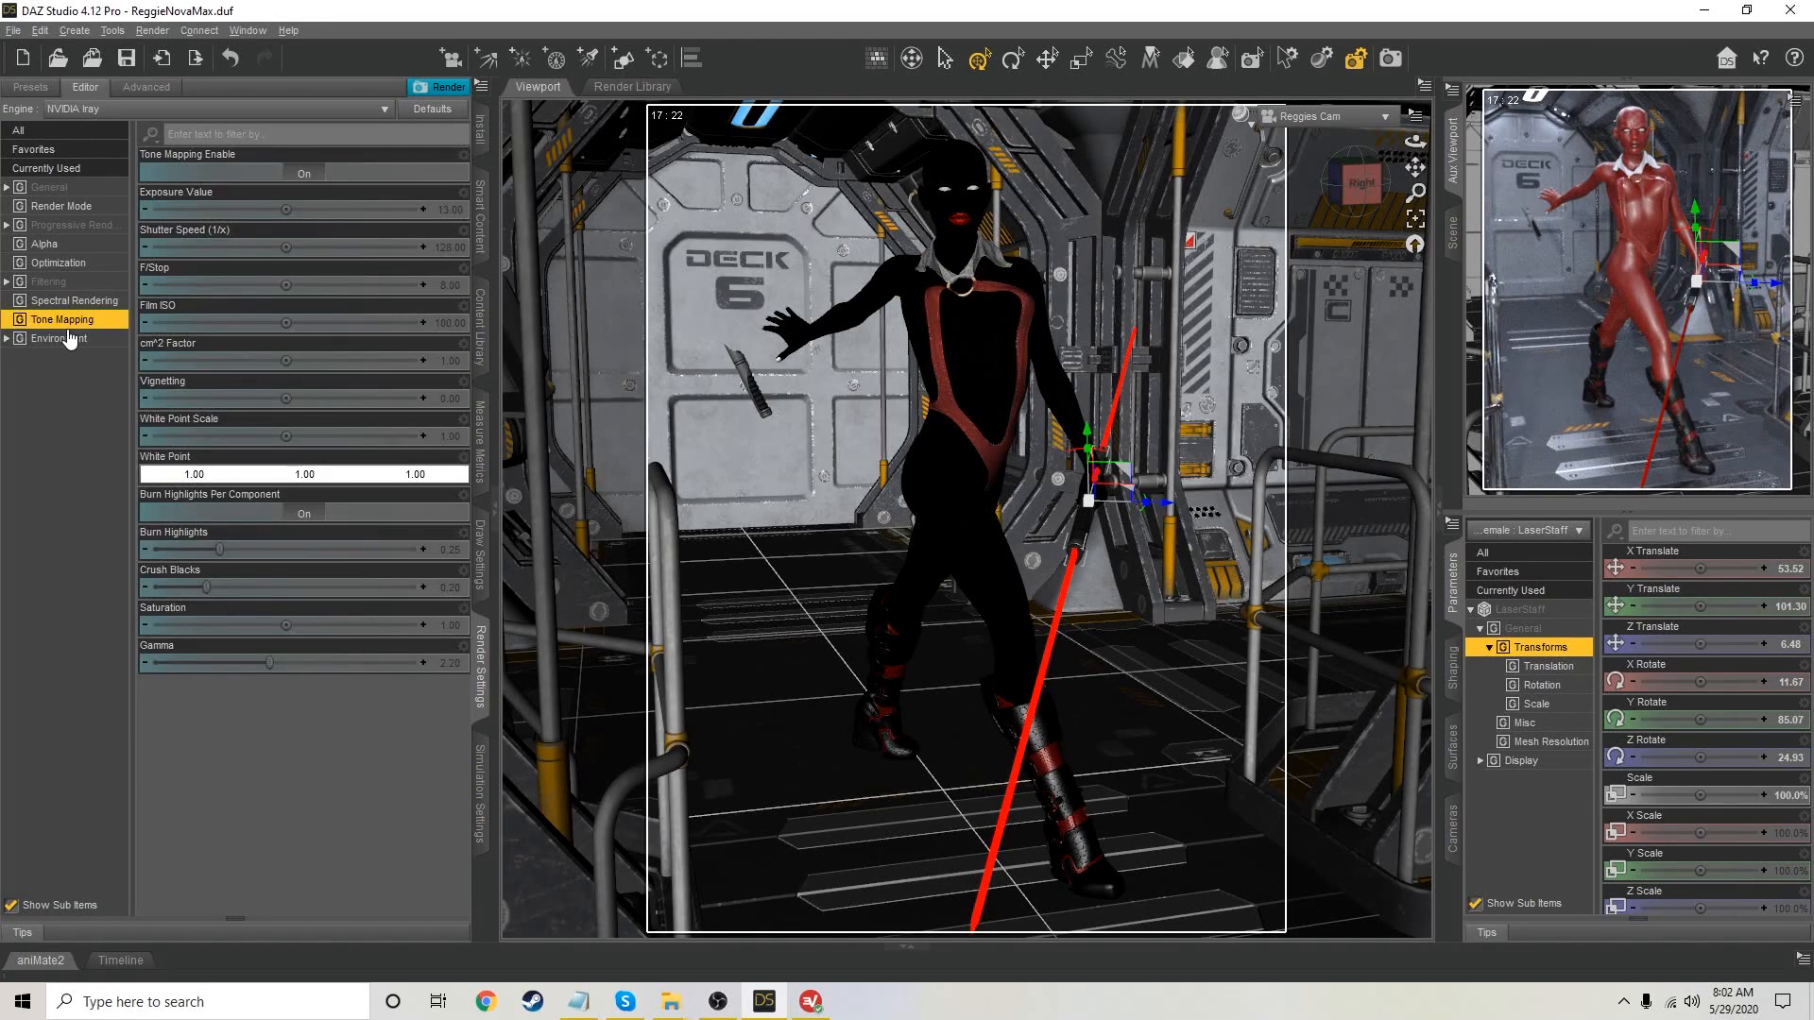
left_click(265, 172)
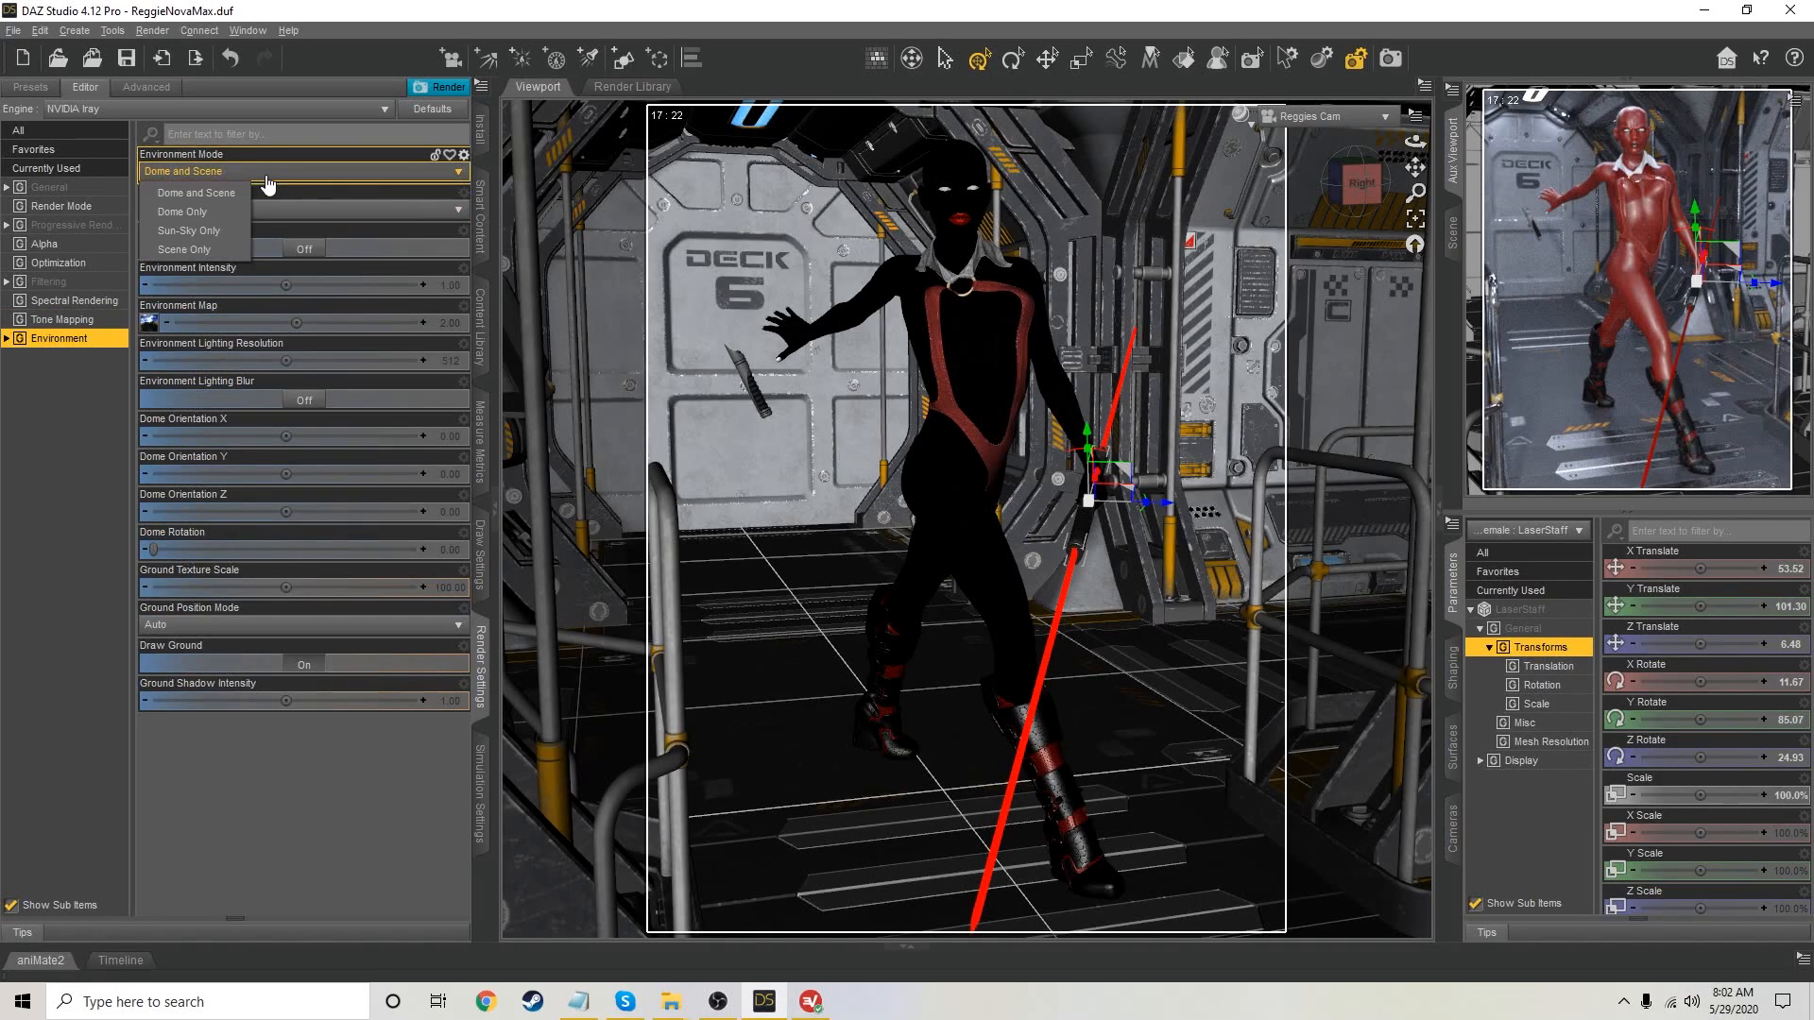
left_click(210, 250)
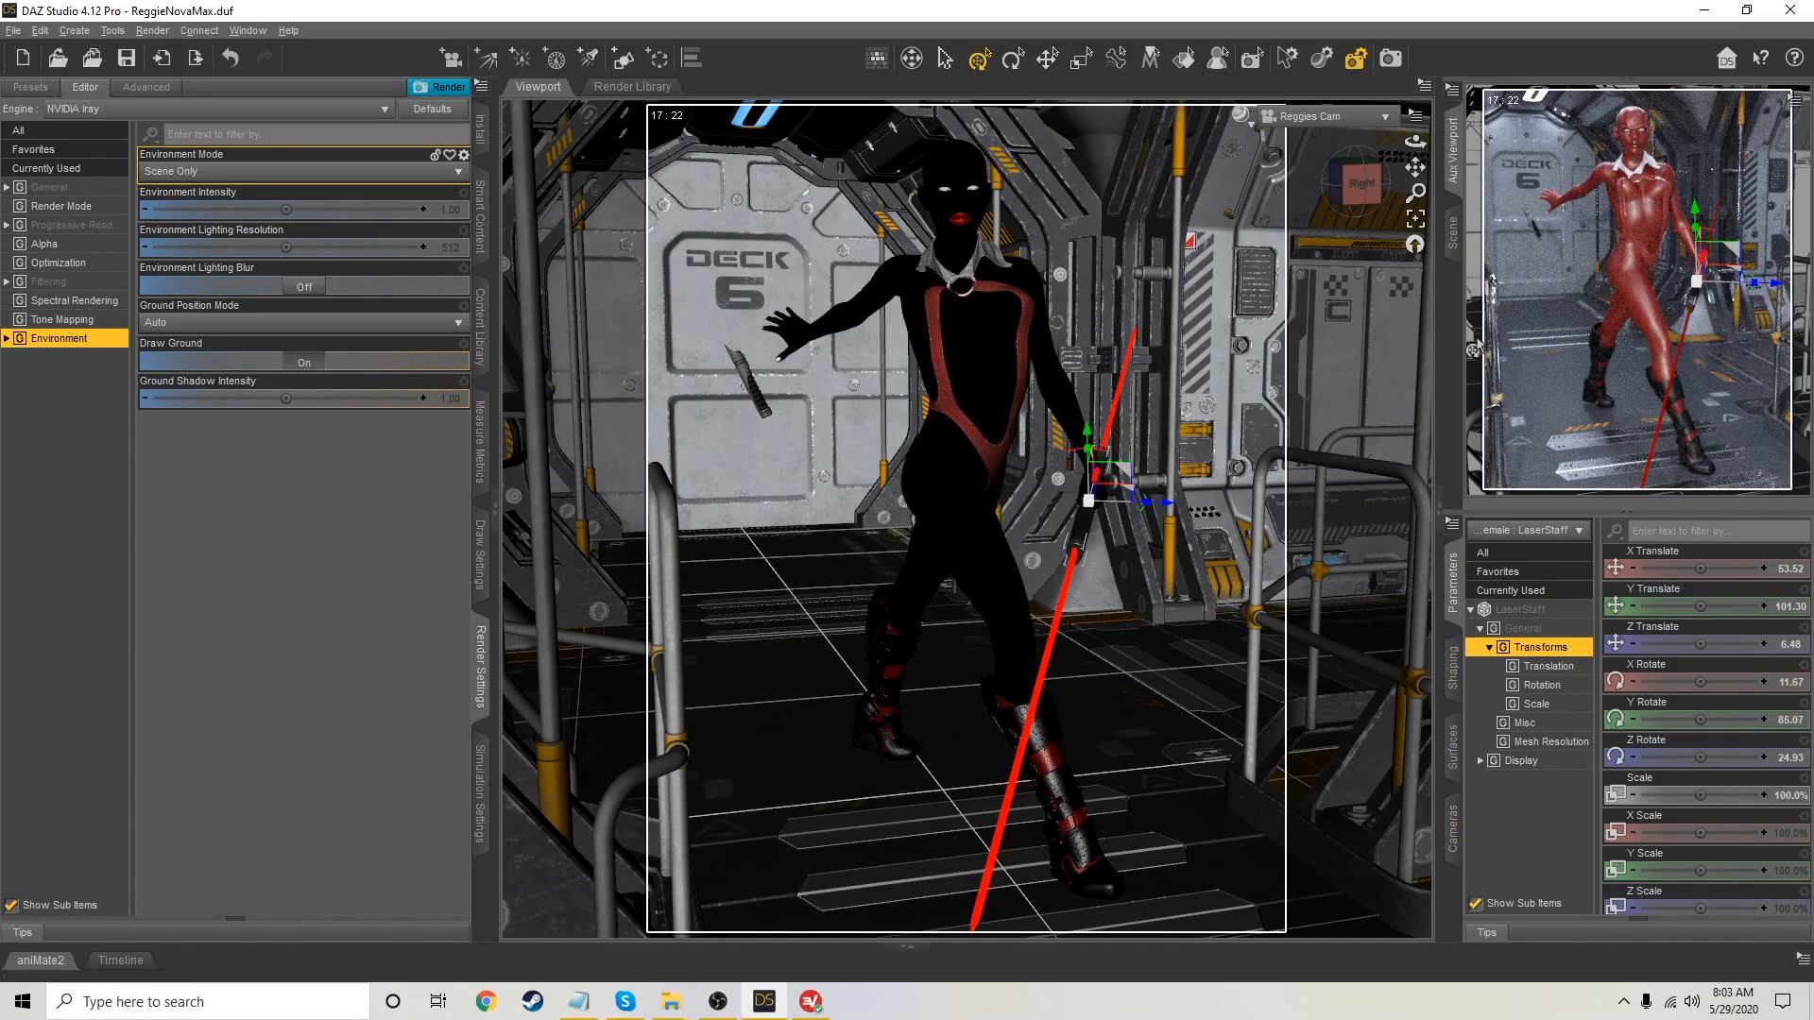
Turn off the headlamp of Reggies Cam and check the scene lighting in the auxiliary preview
left_click(1452, 232)
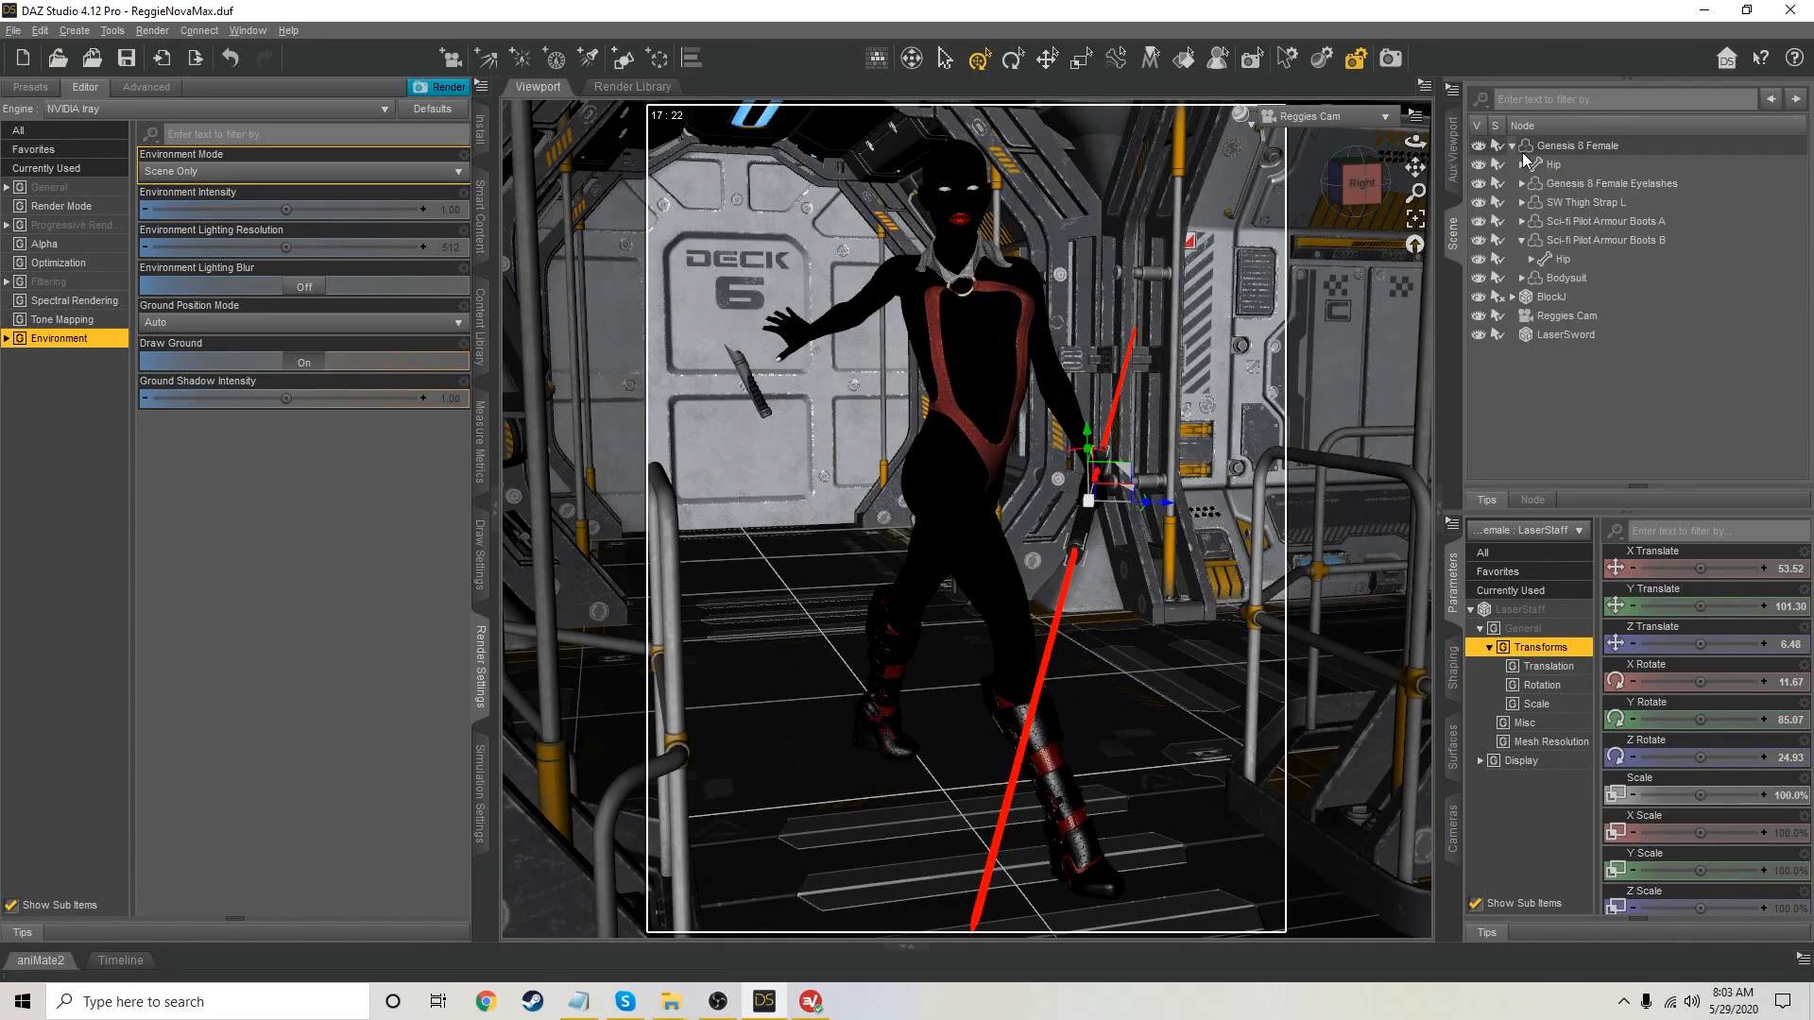
left_click(1512, 145)
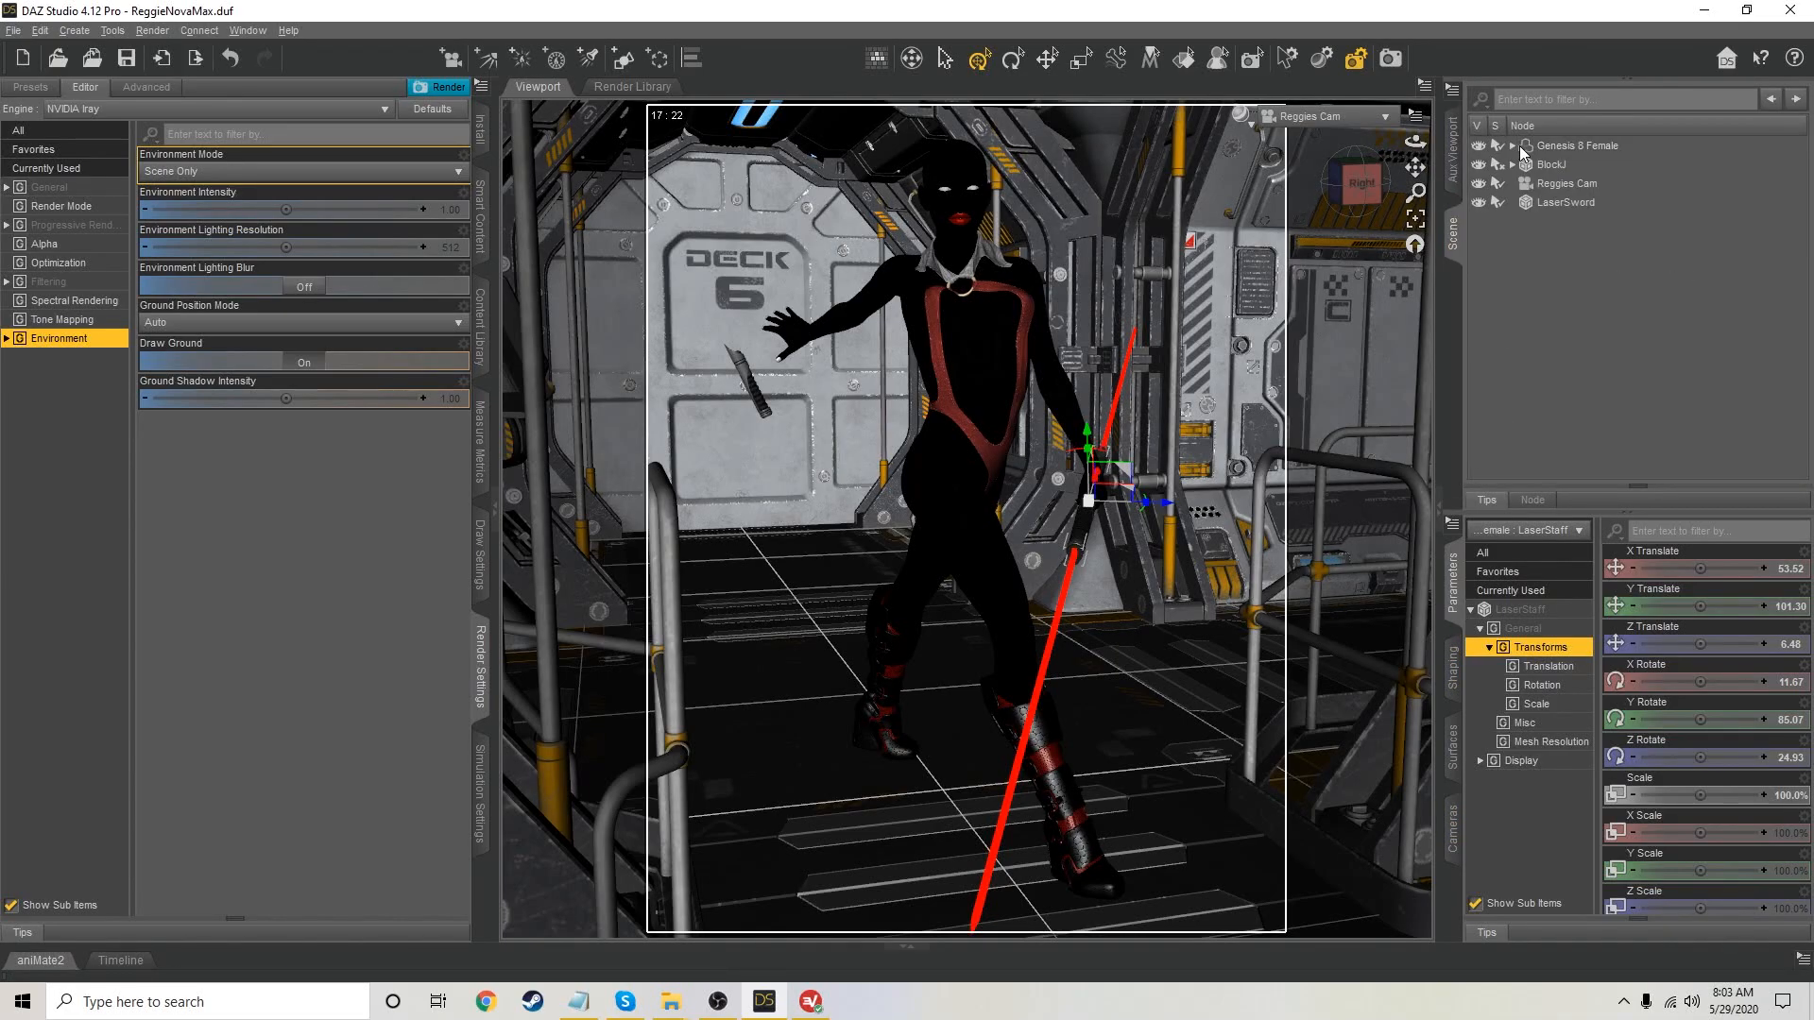
left_click(1580, 185)
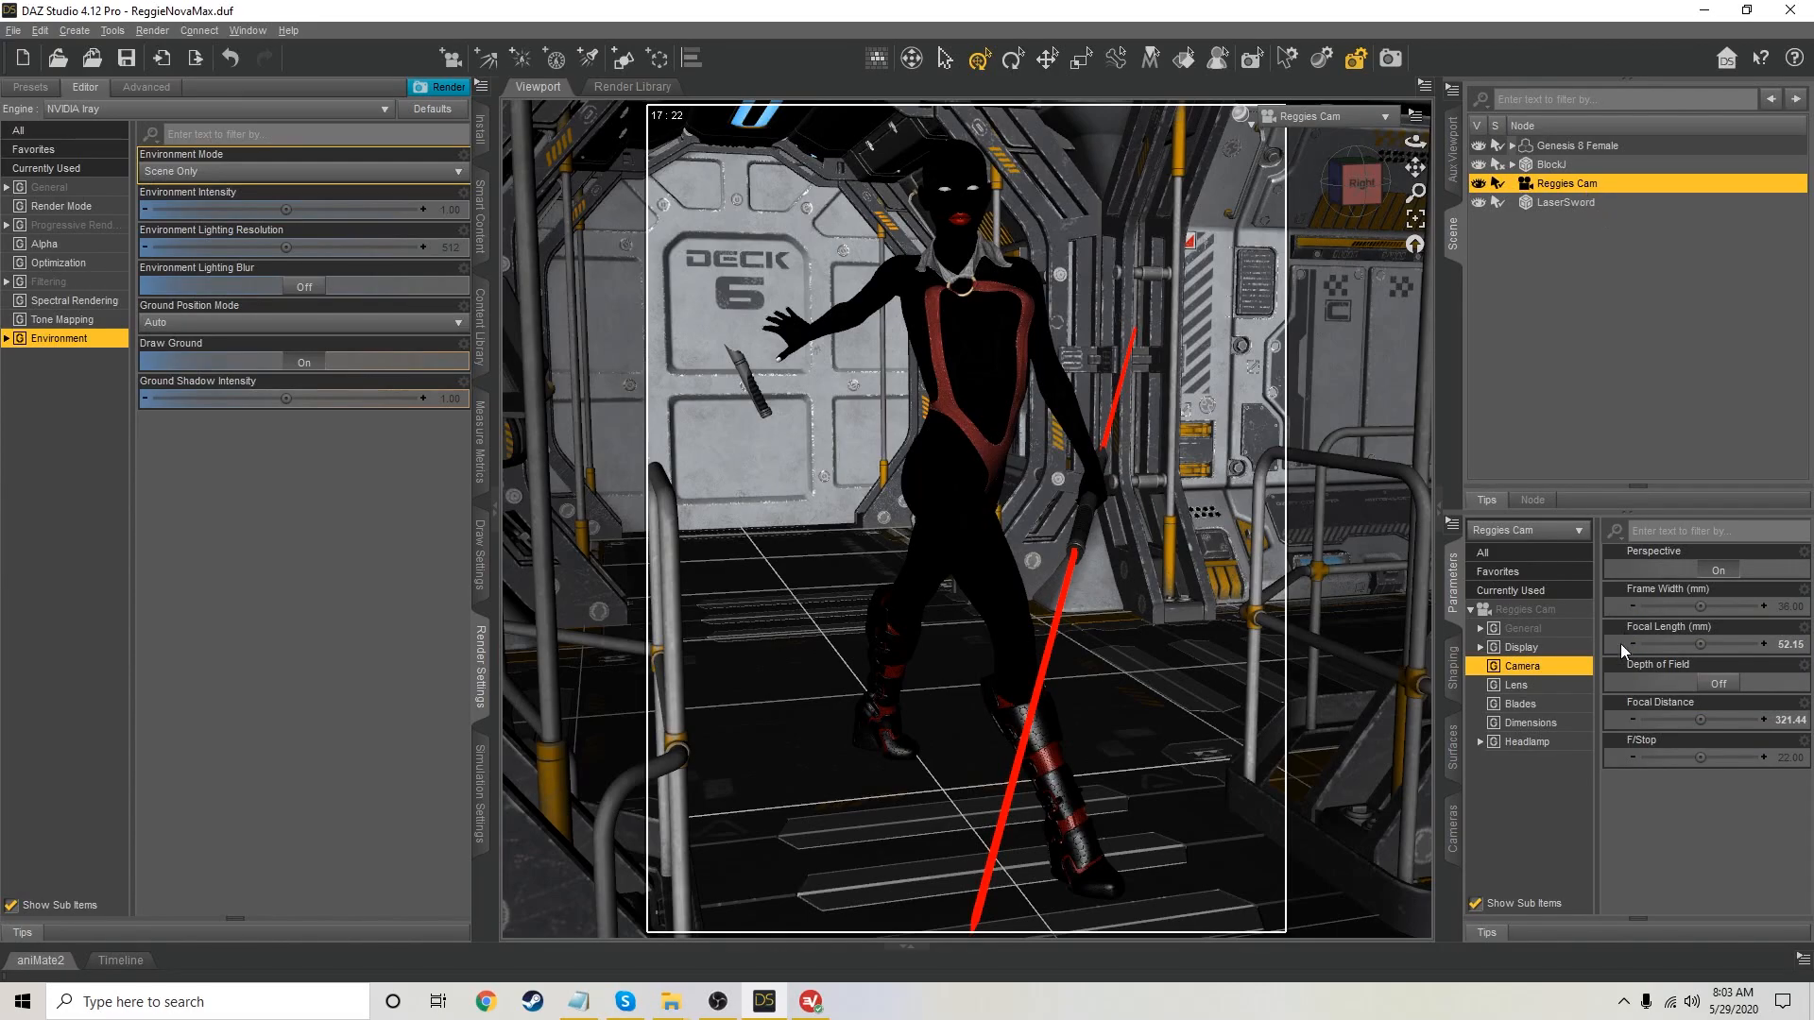
left_click(1538, 743)
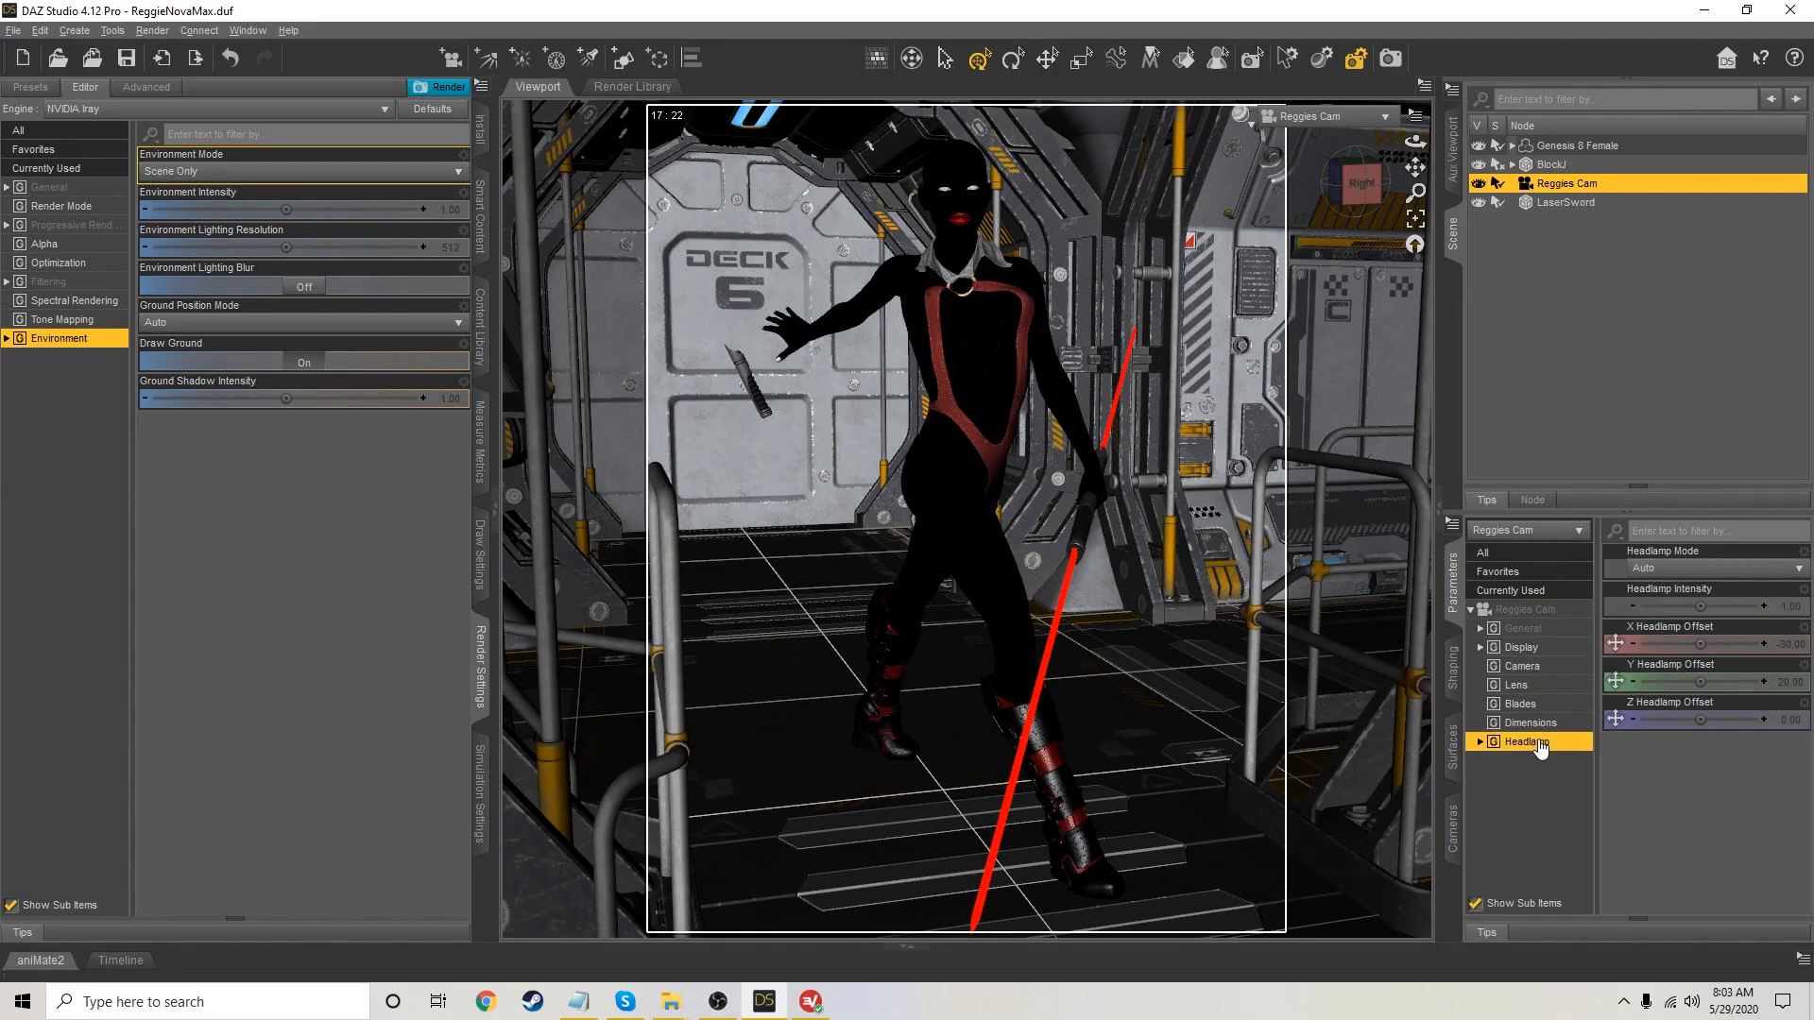
left_click(1691, 571)
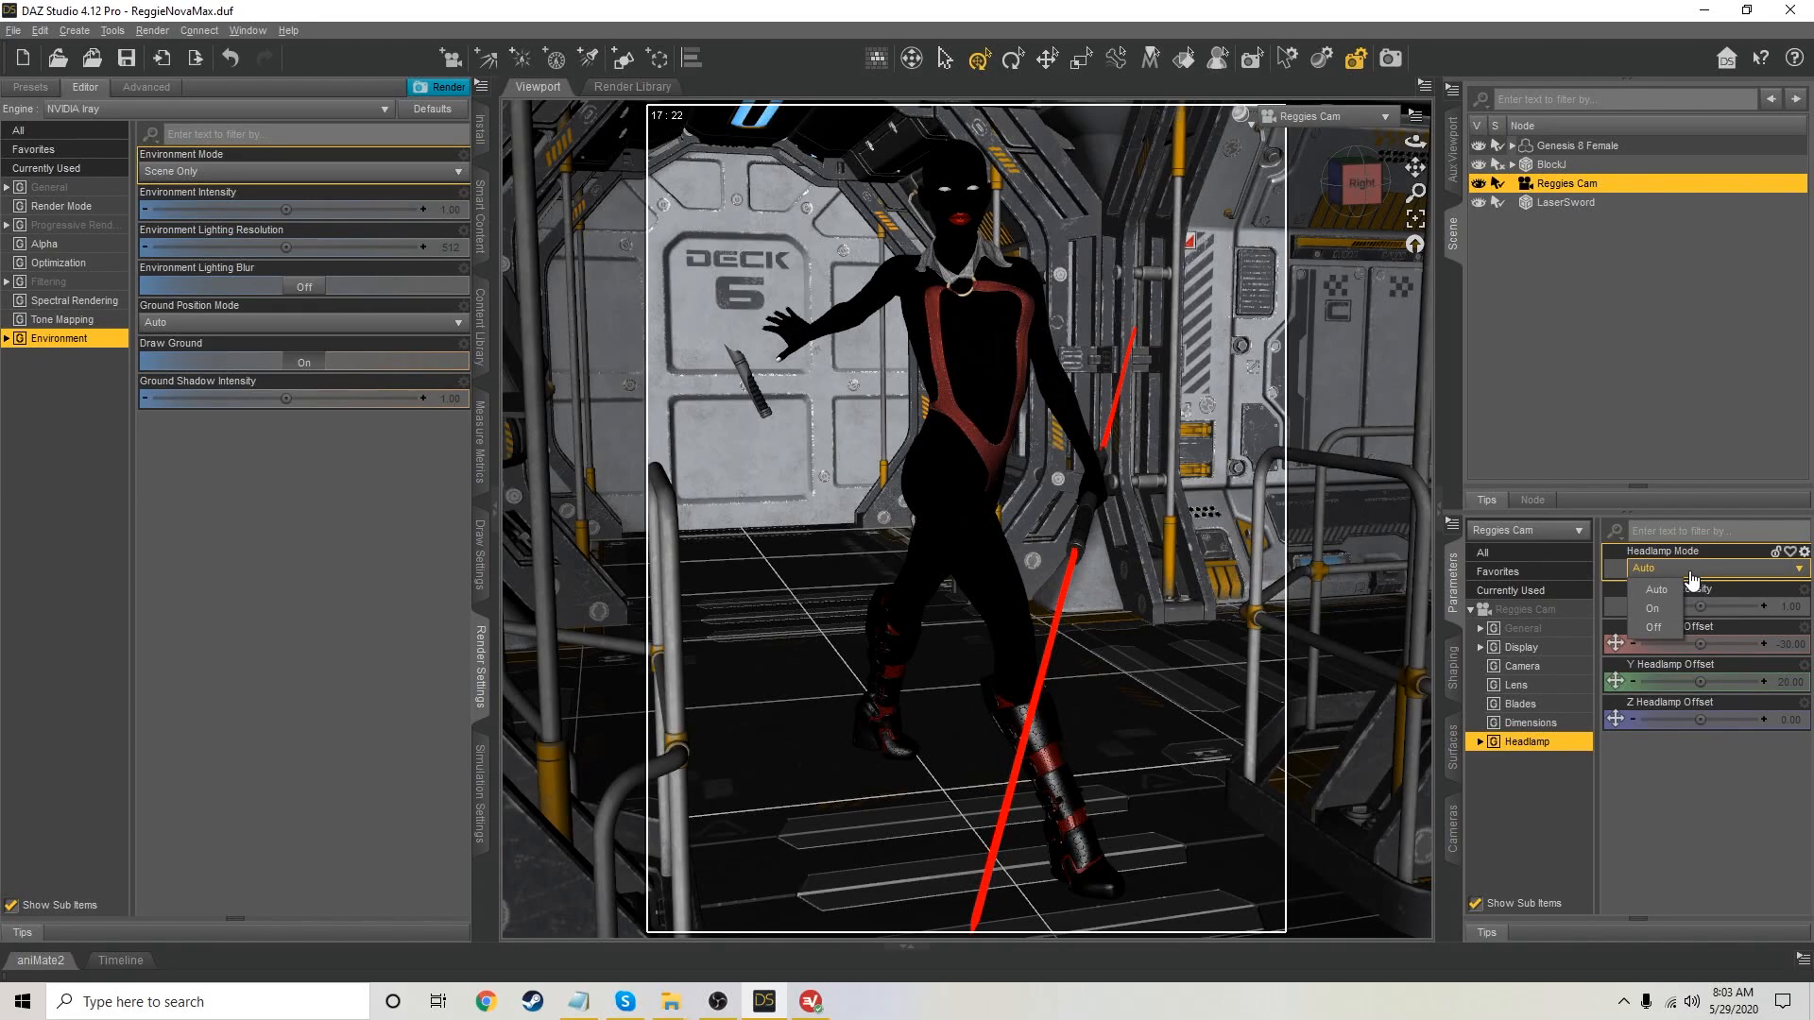
left_click(1659, 629)
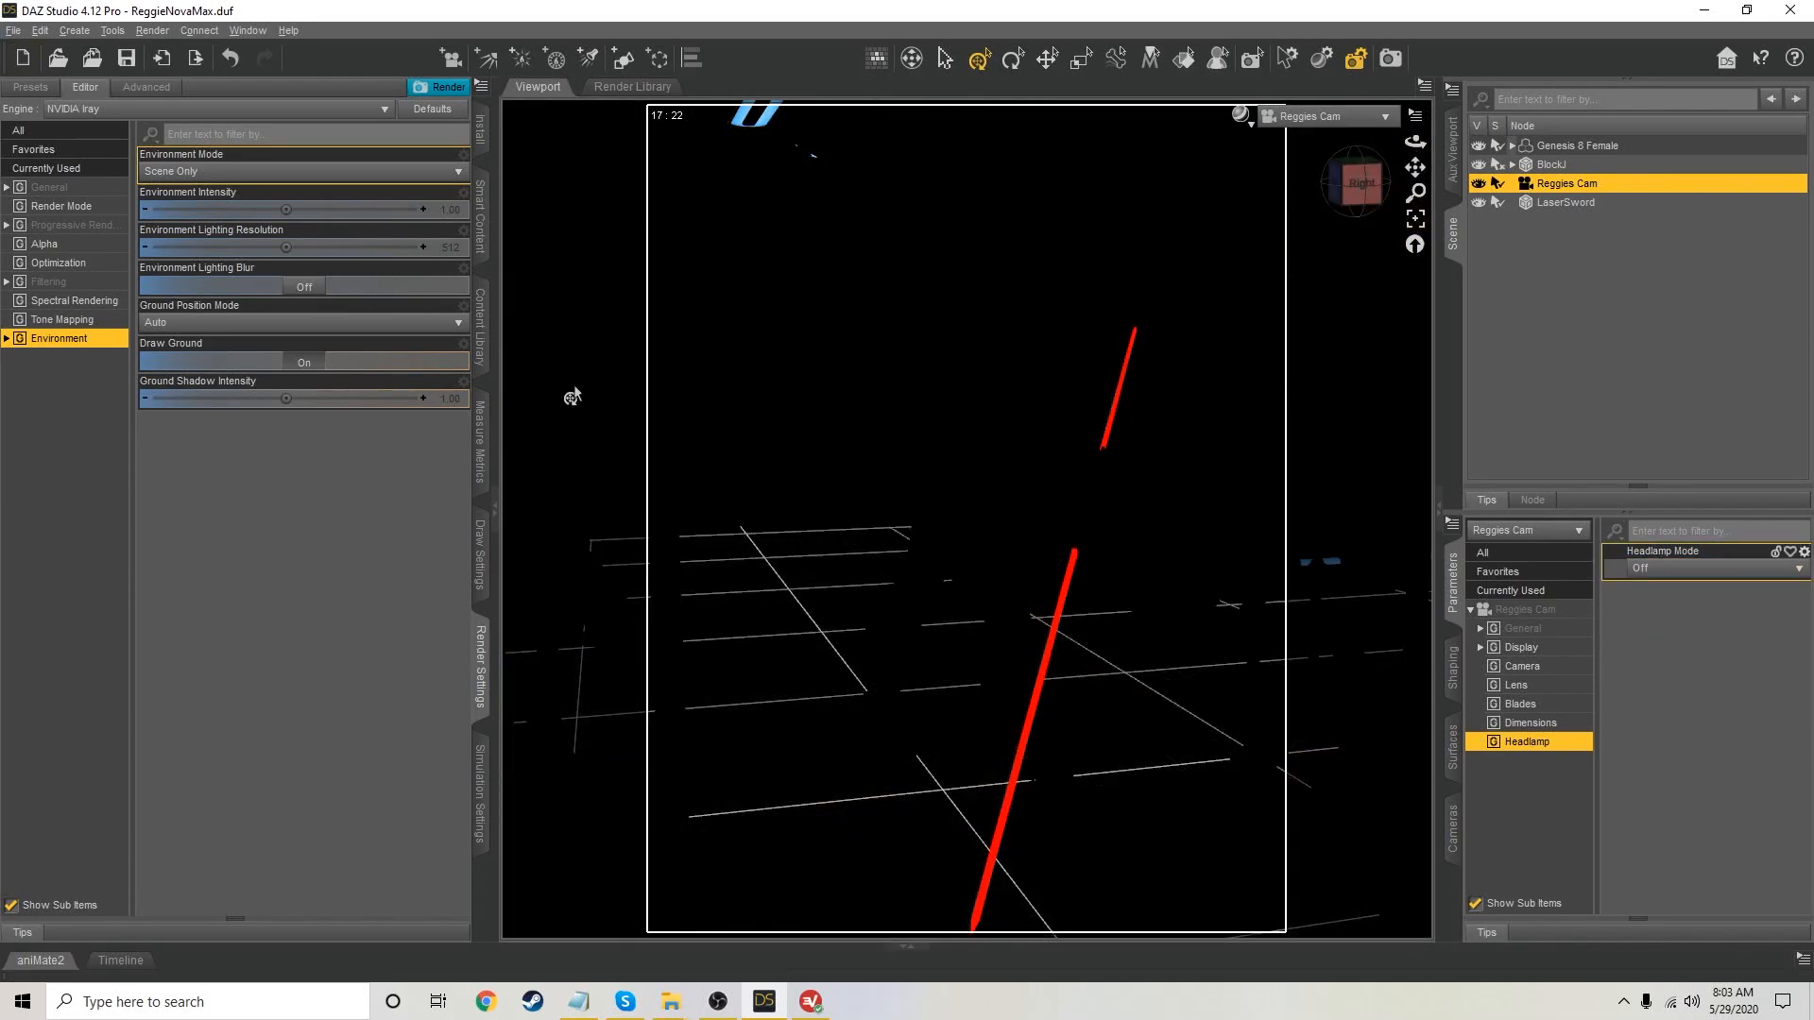
left_click(1453, 149)
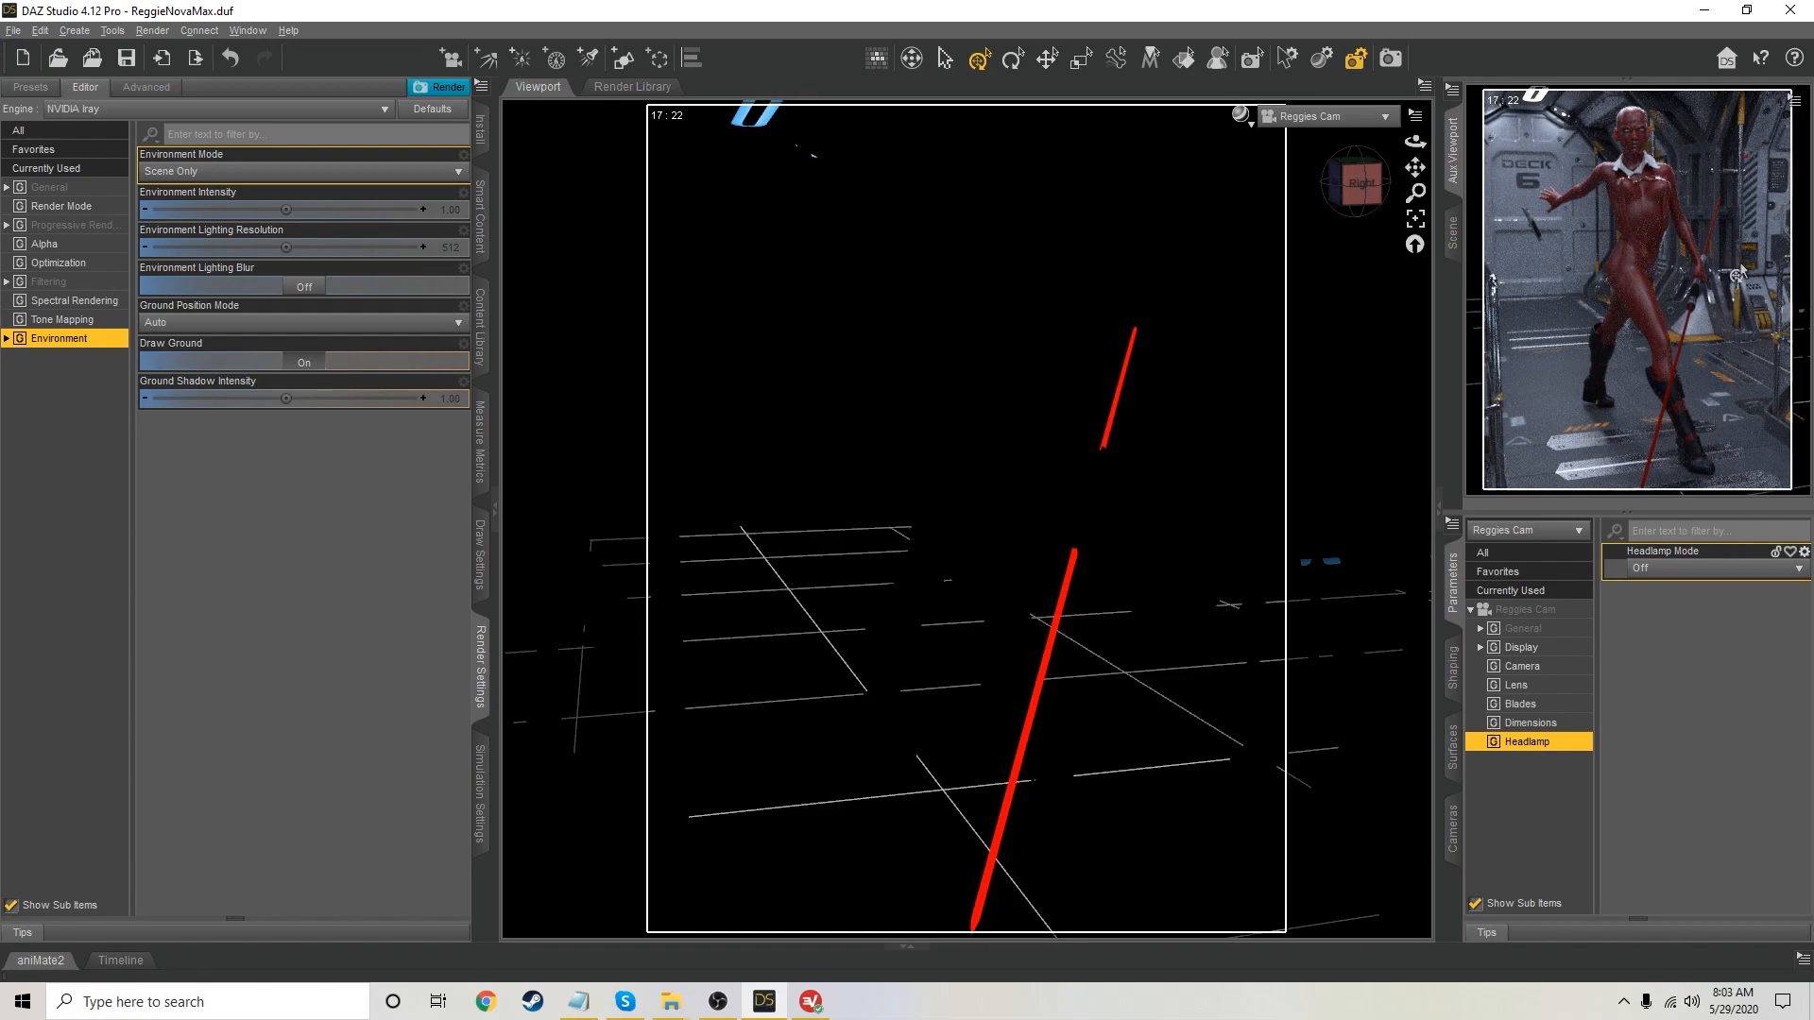
Select the LaserSword's surfaces Emitter01, Emitter02, Emitter03 and Emitter04 for shader editing
left_click(1455, 232)
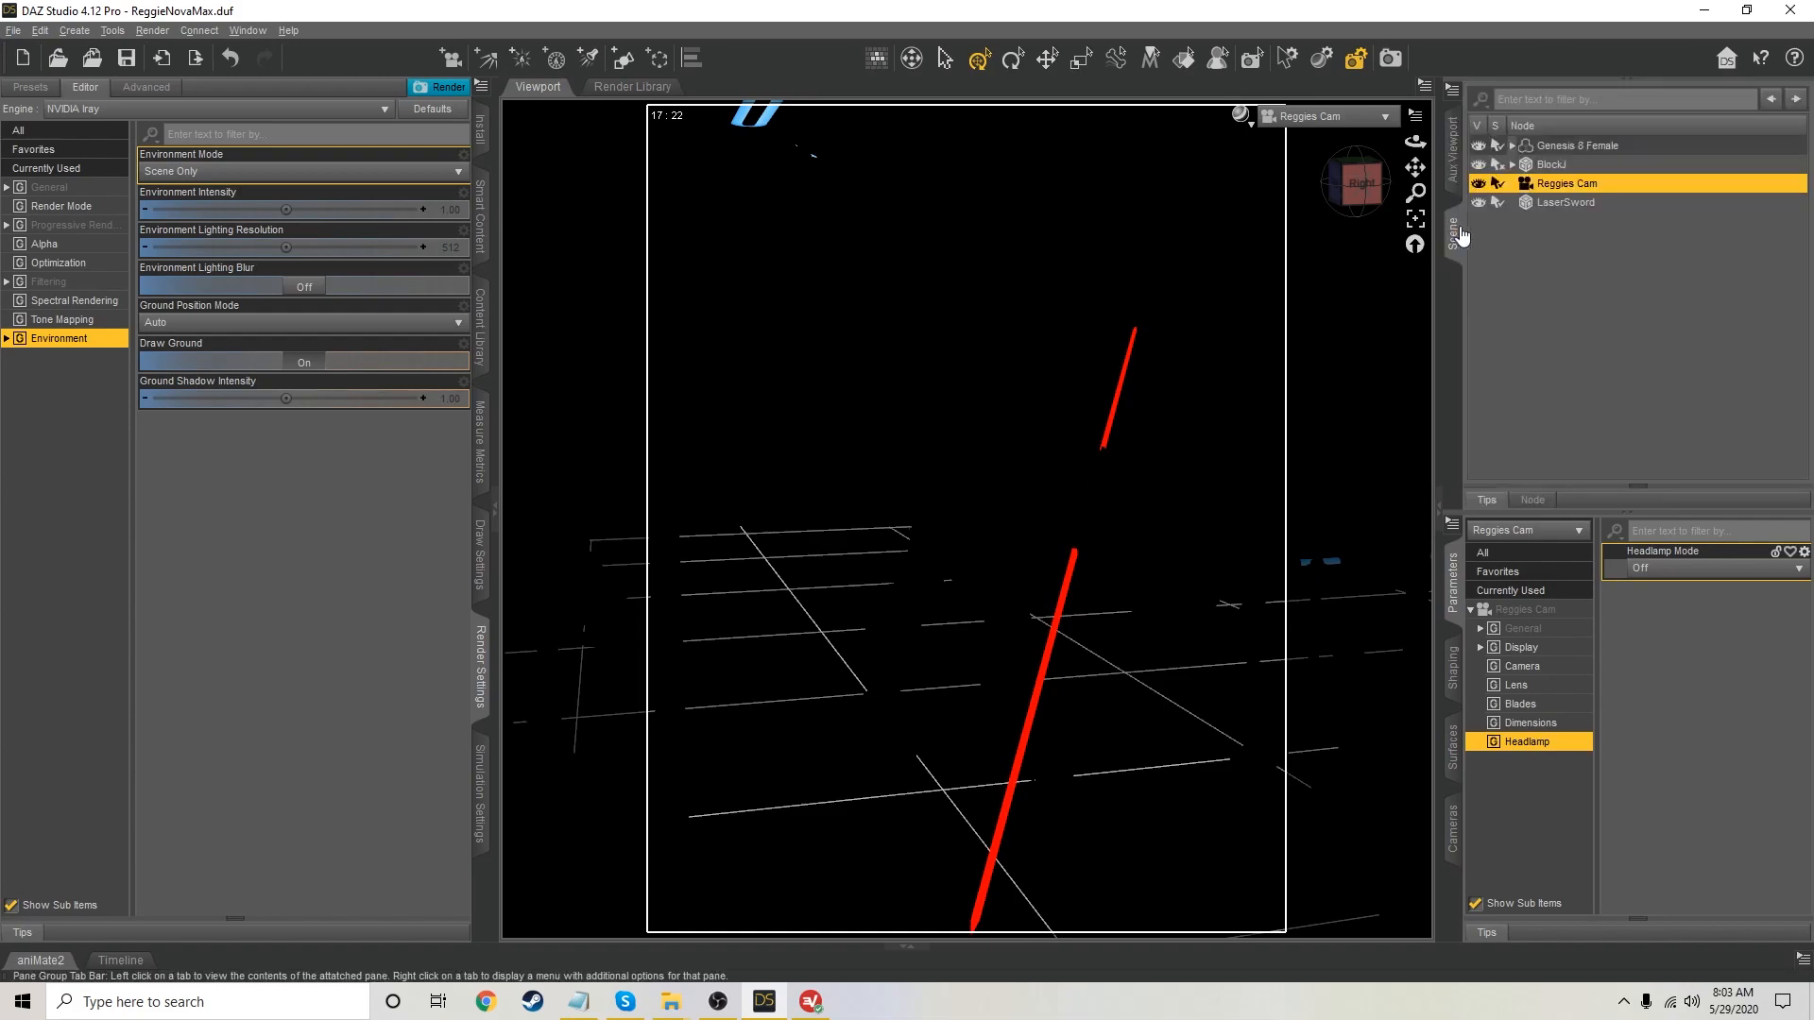
left_click(1566, 202)
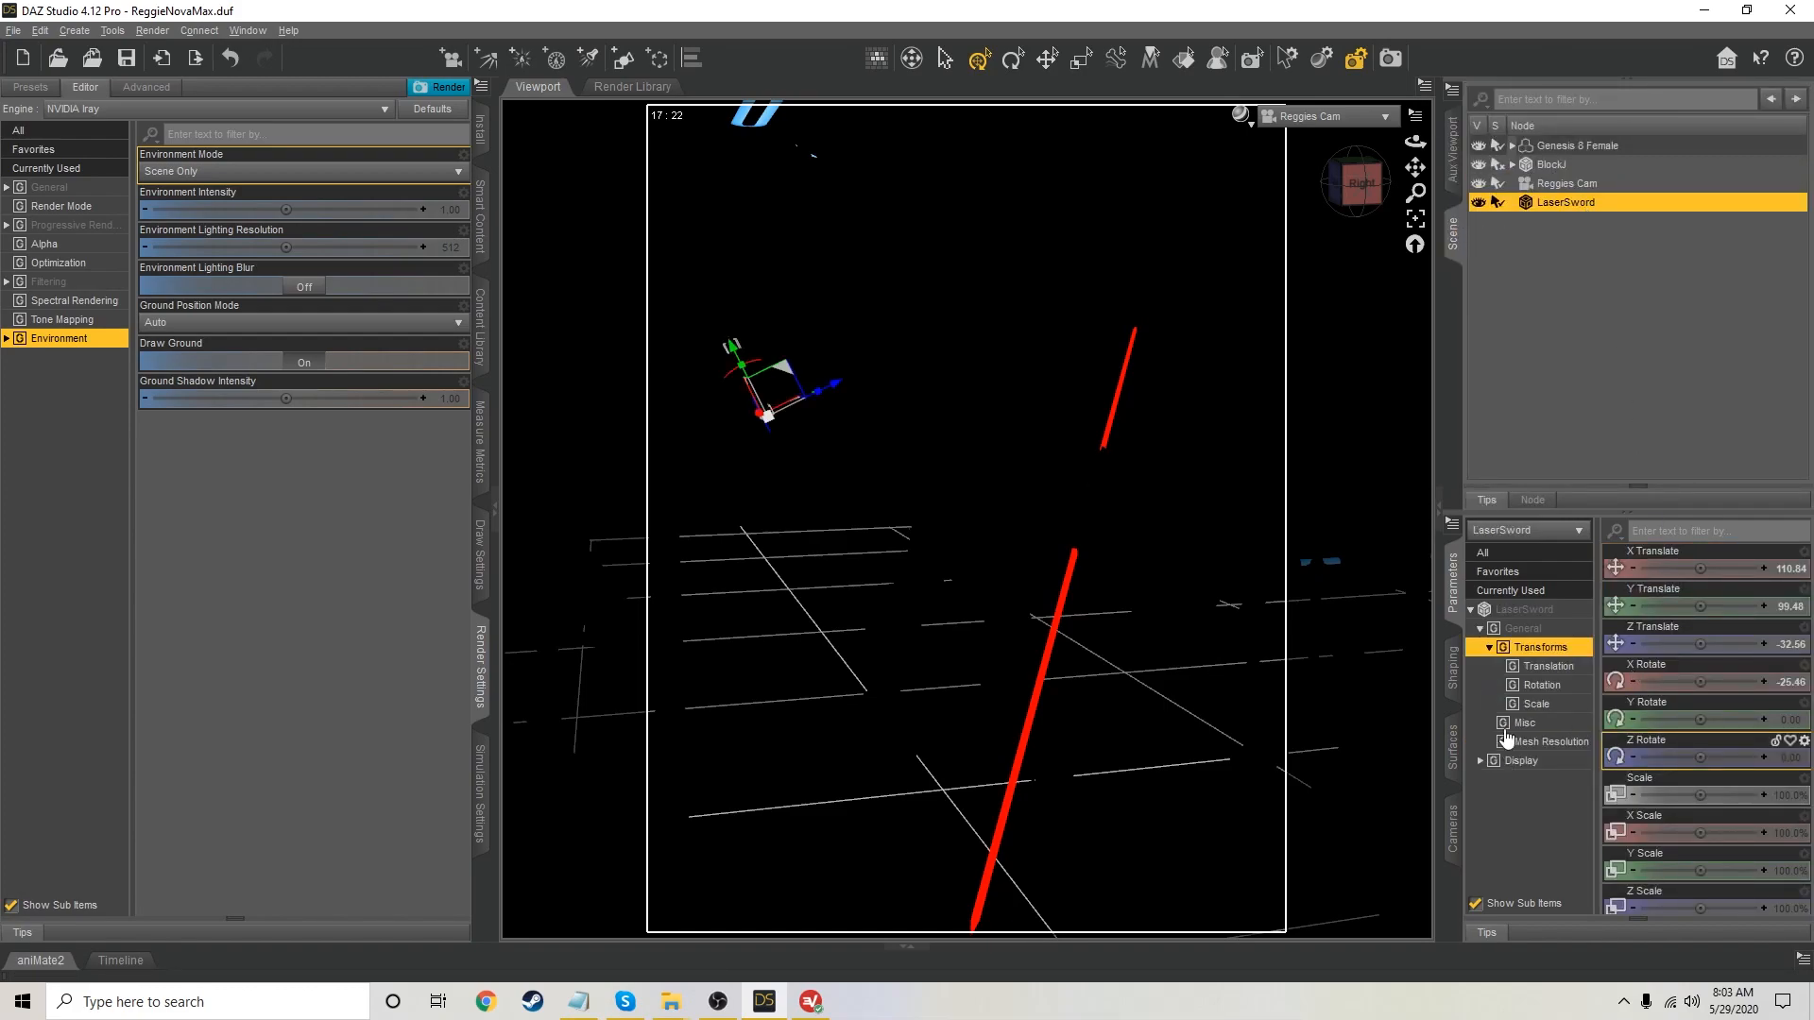
left_click(1502, 613)
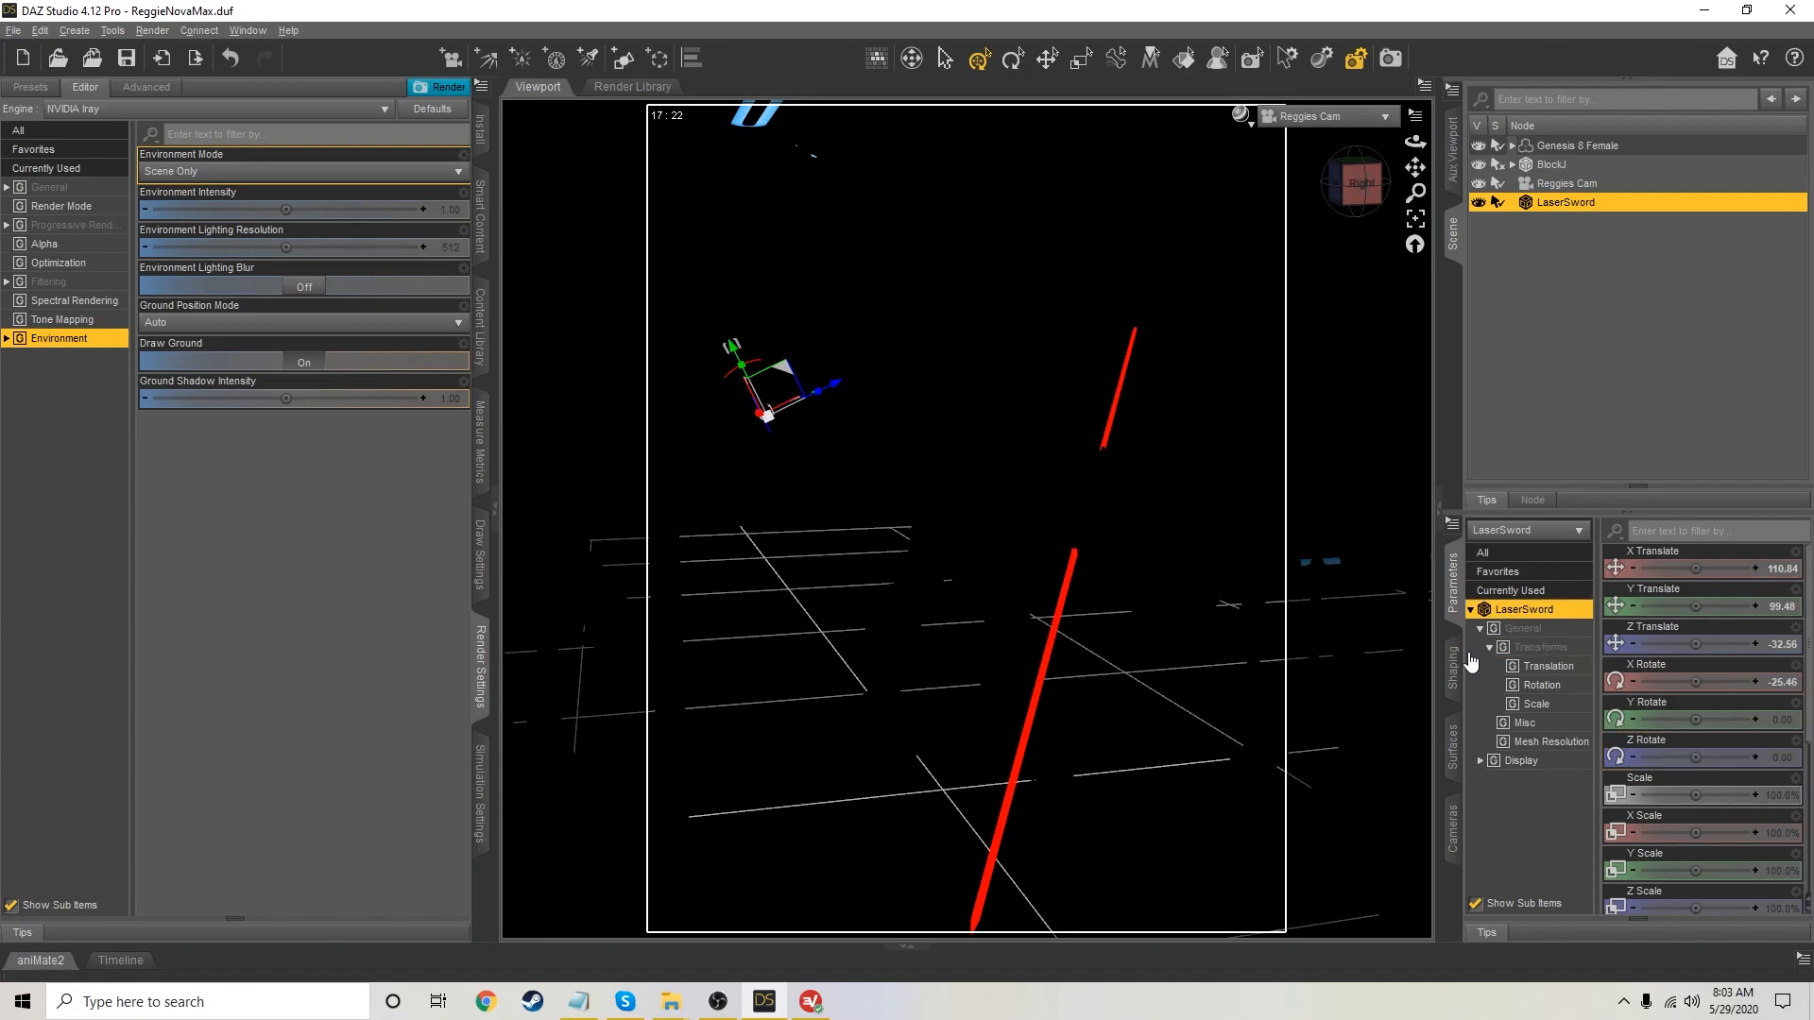
left_click(1461, 746)
left_click(1472, 625)
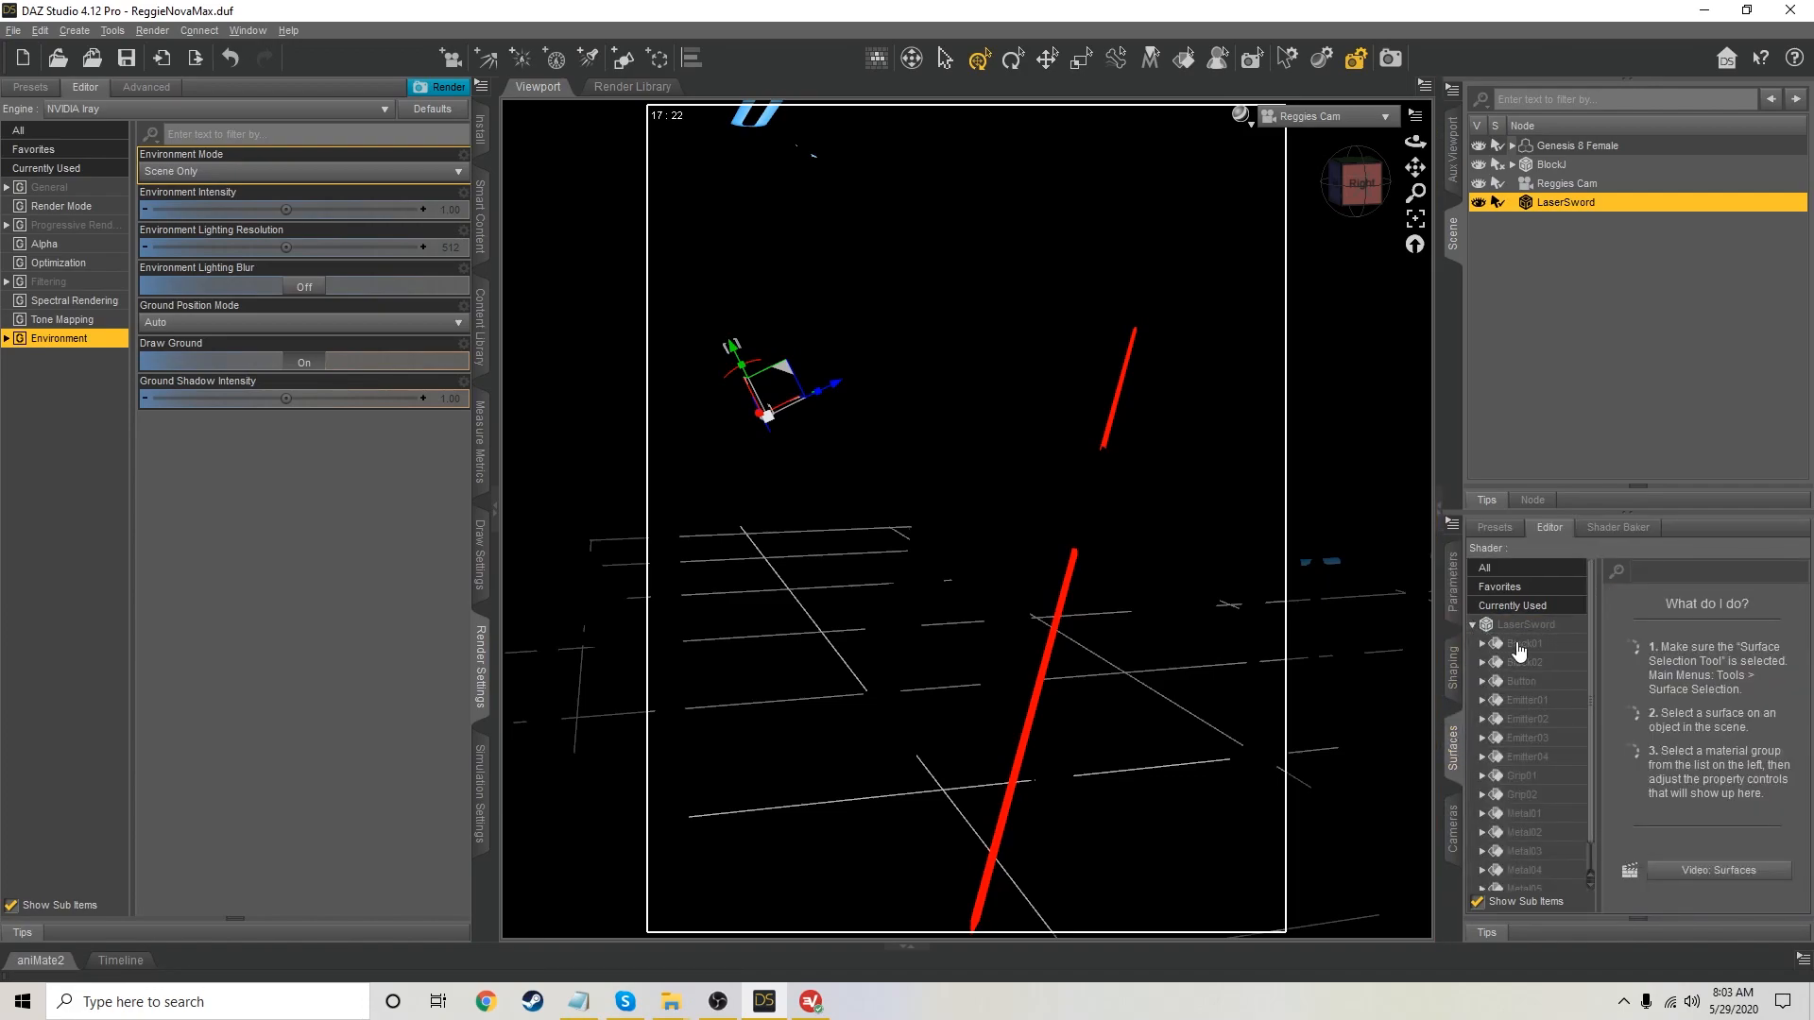
left_click(1528, 702)
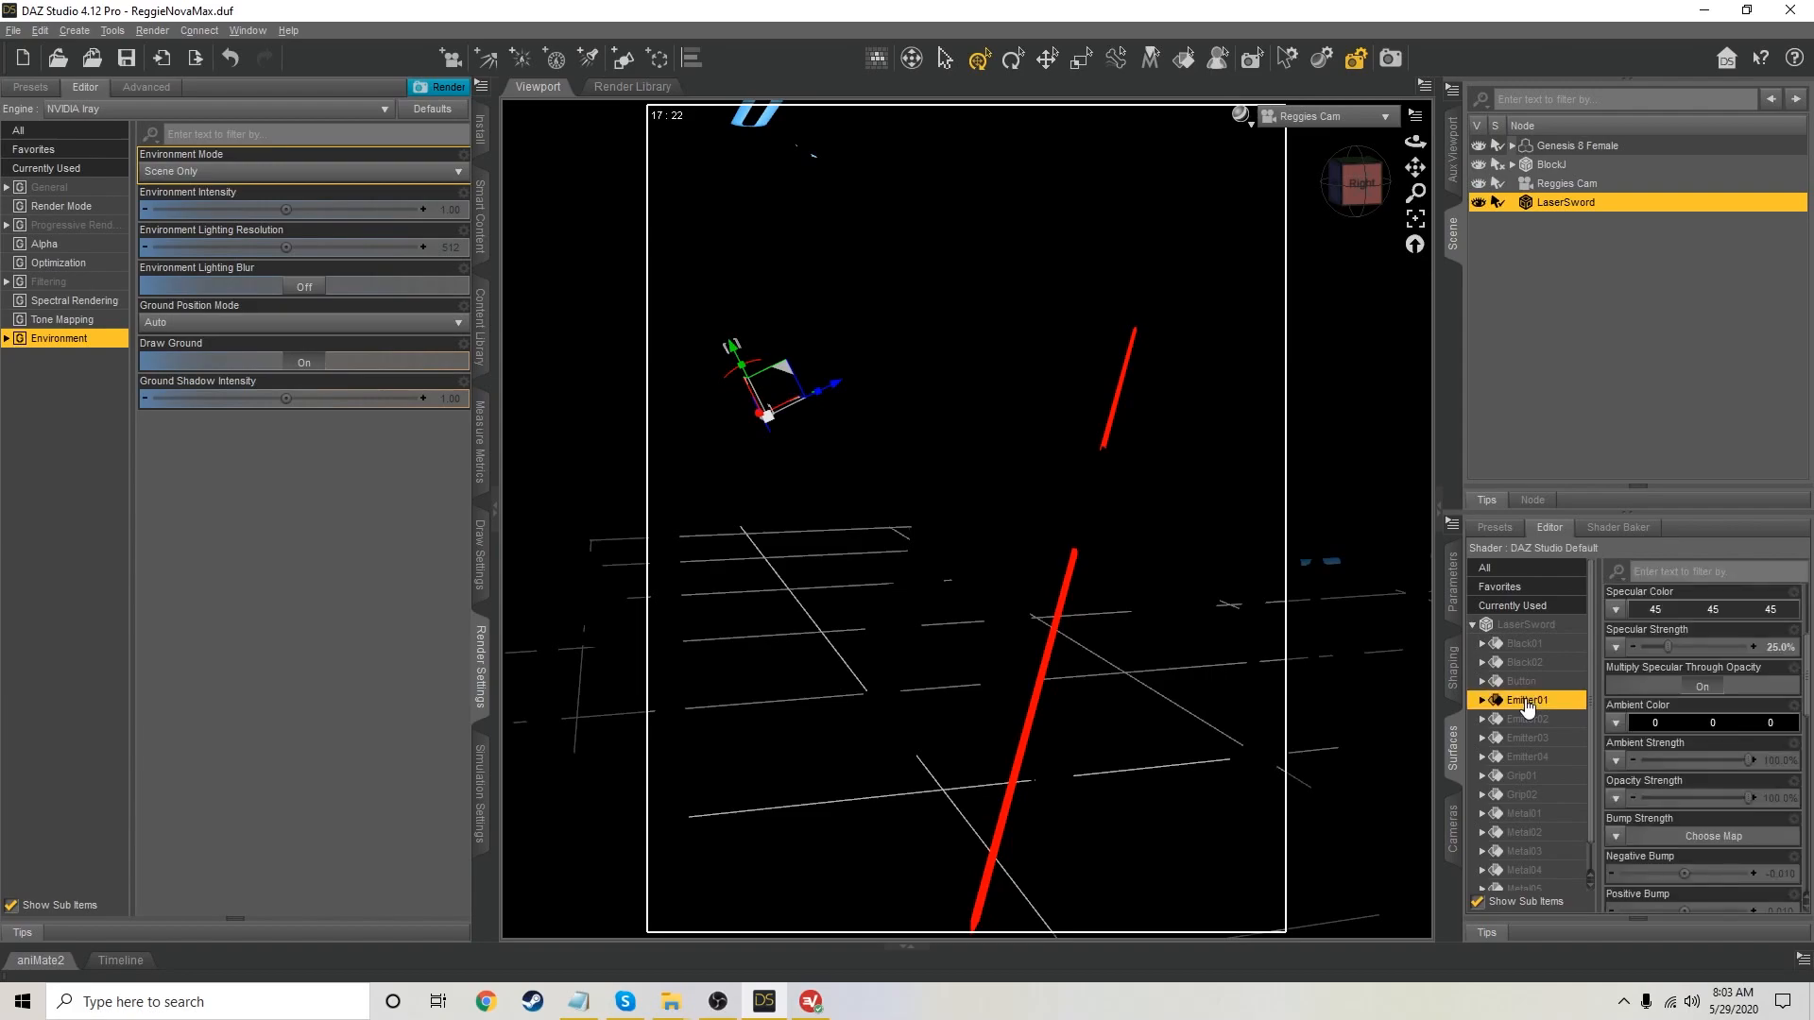
left_click(1531, 722, "ctrl")
left_click(1531, 740, "ctrl")
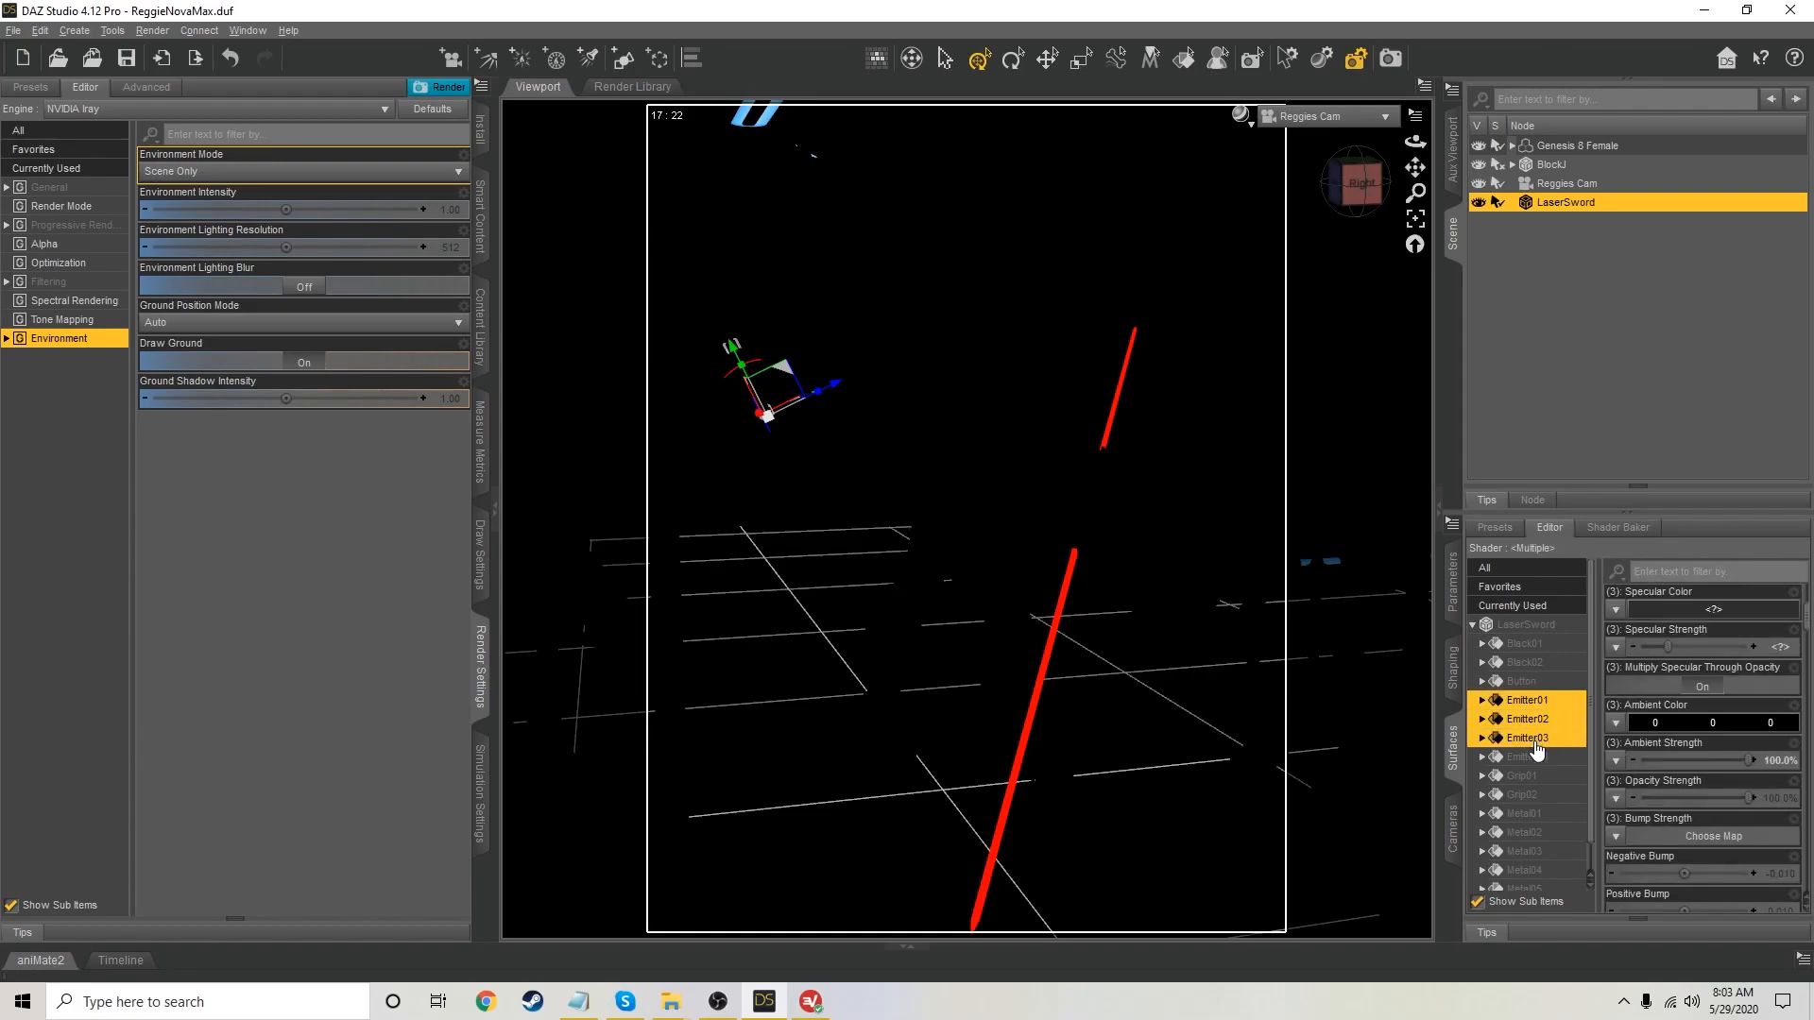
left_click(1535, 758, "ctrl")
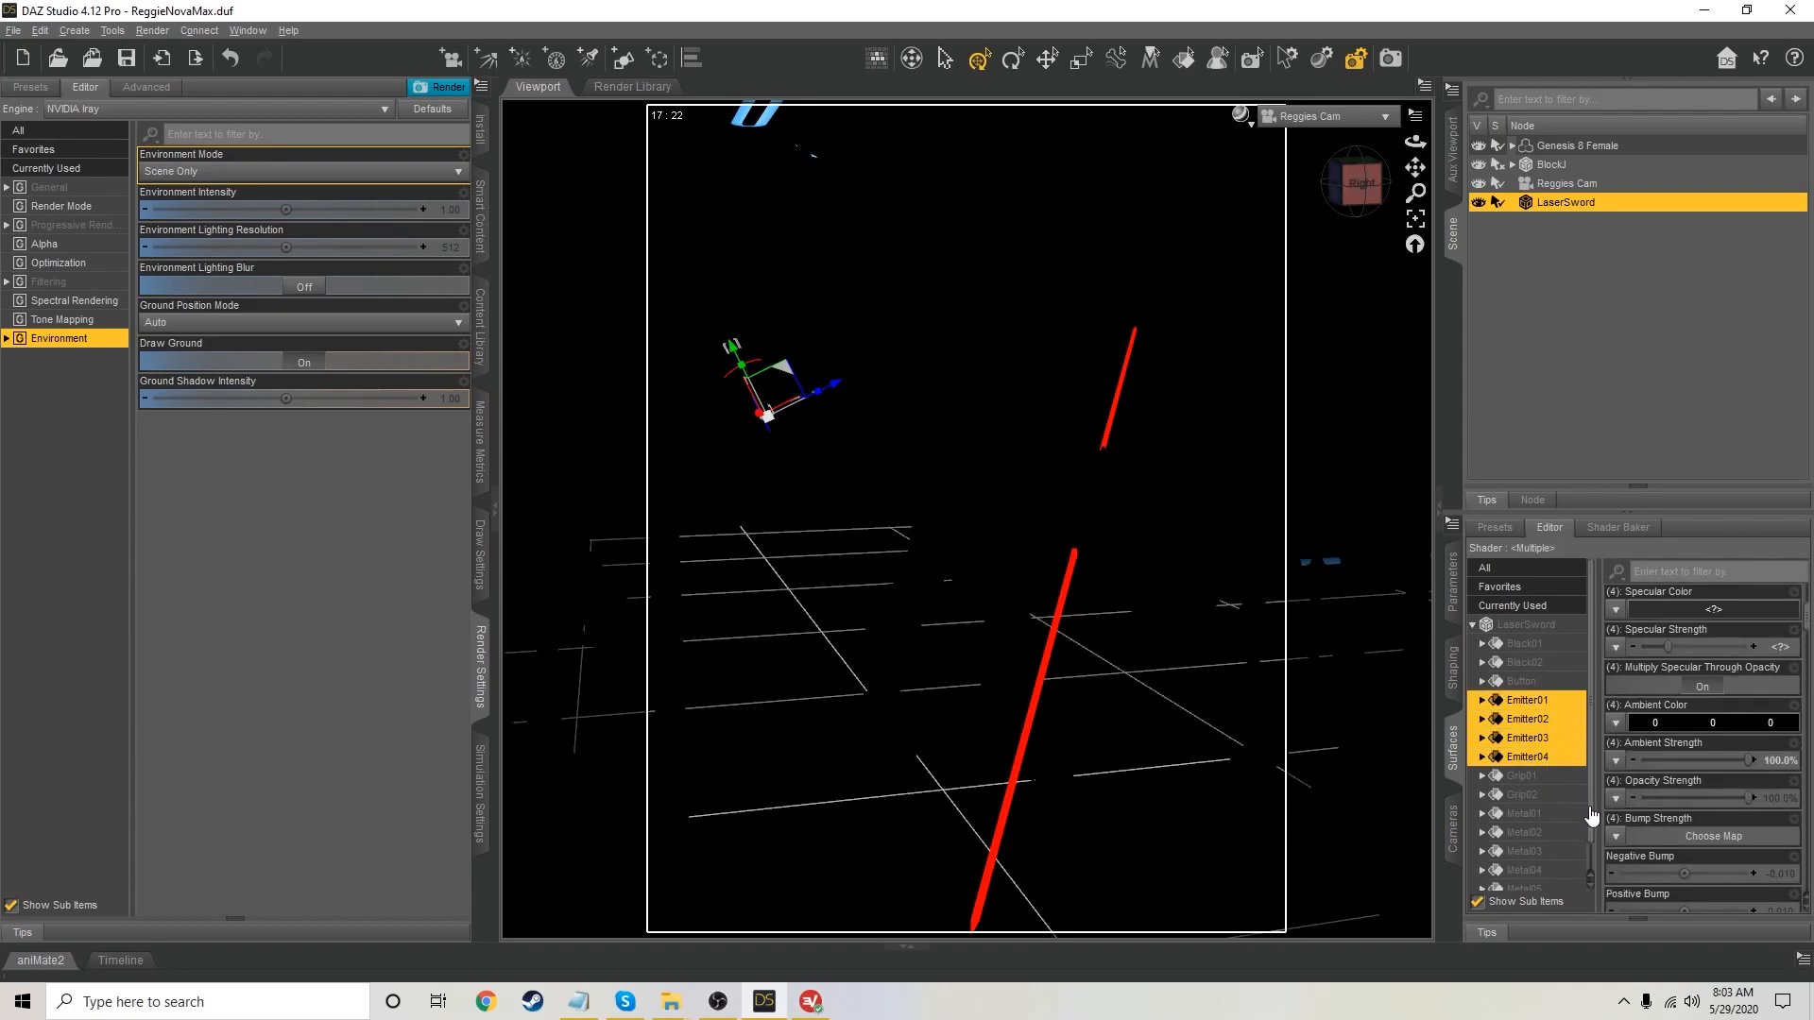
scroll(1595, 818, "down", 2)
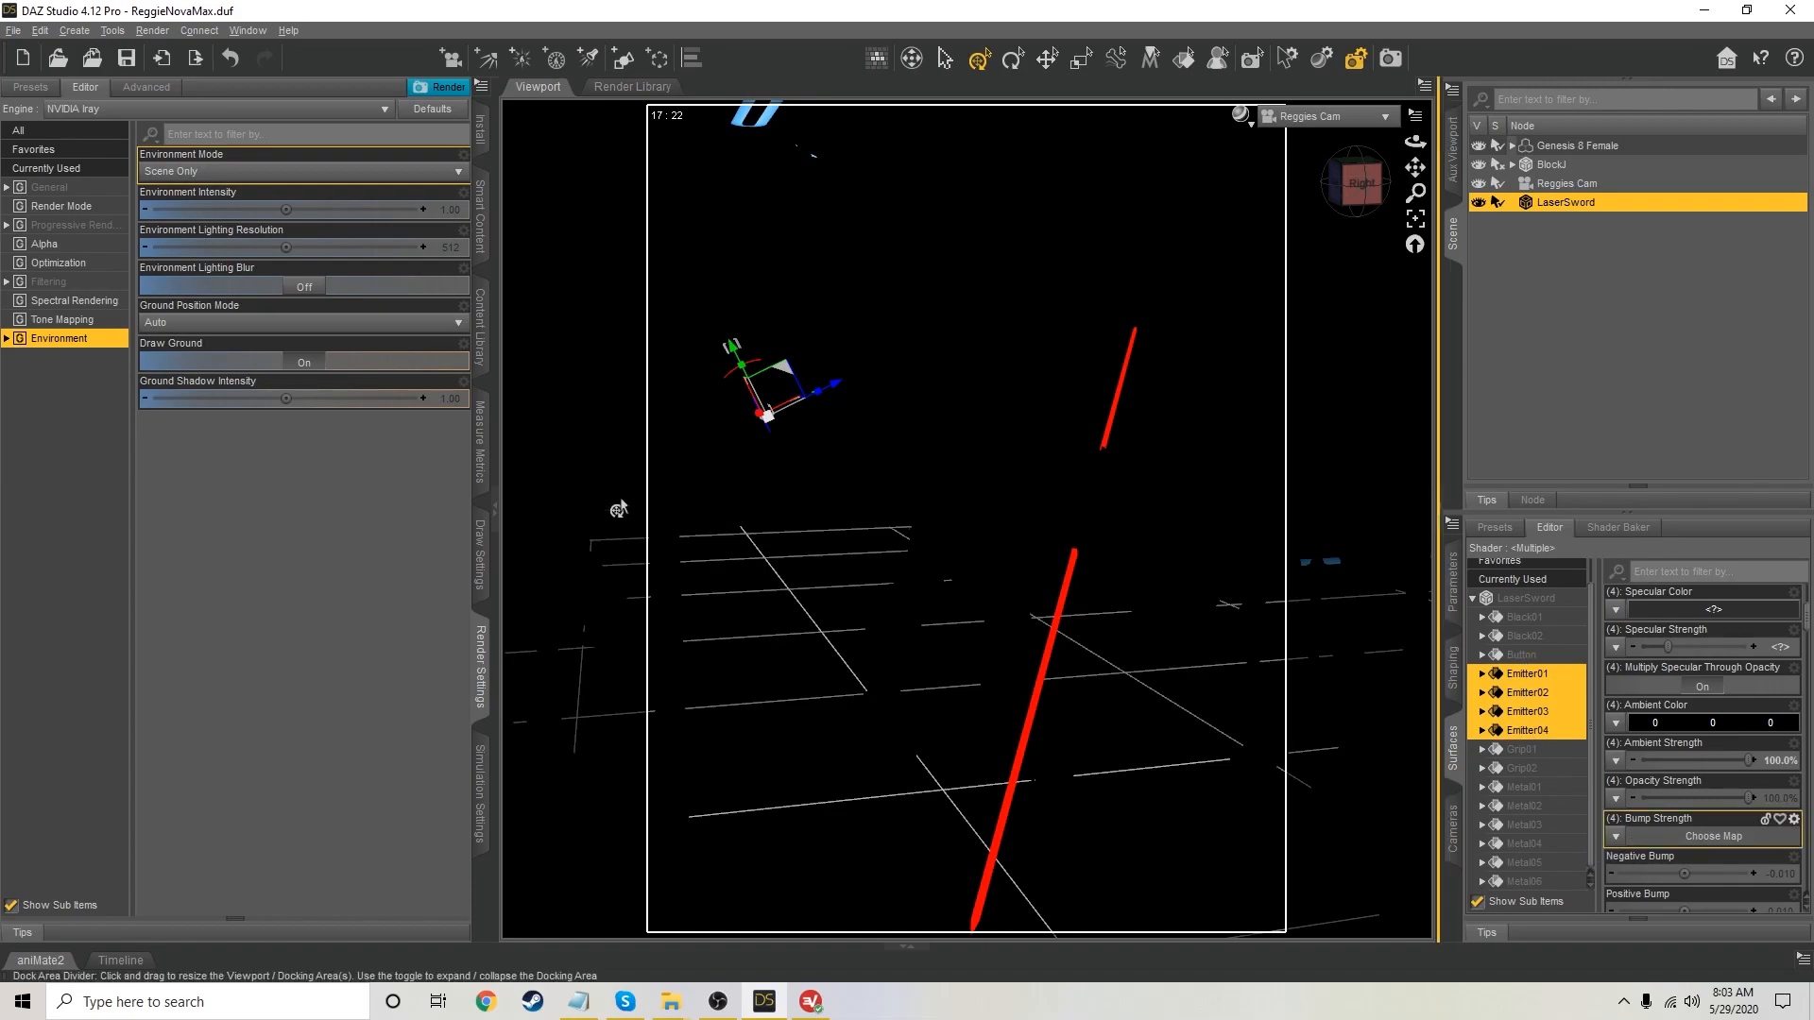
Apply the Neon Red light shader from Real Lights for DAZ Studio Iray to the four selected emitter surfaces and check the preview
left_click(480, 219)
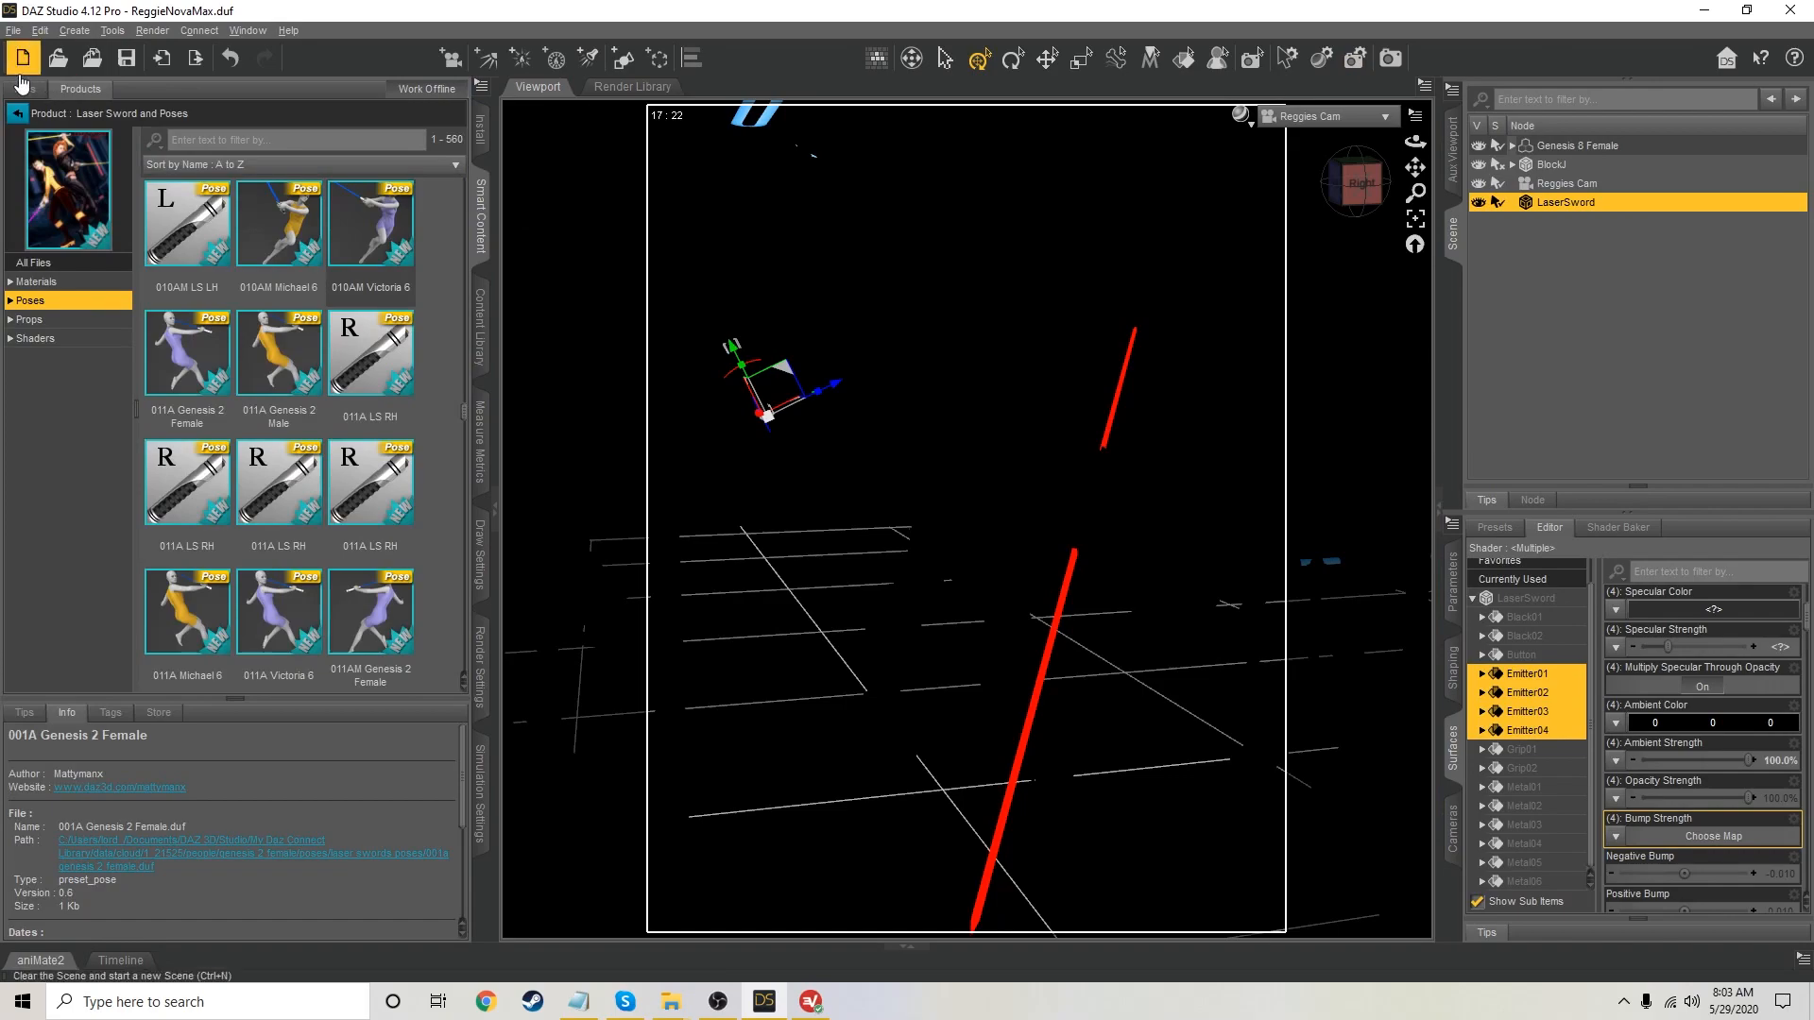
left_click(80, 89)
double_click(213, 115)
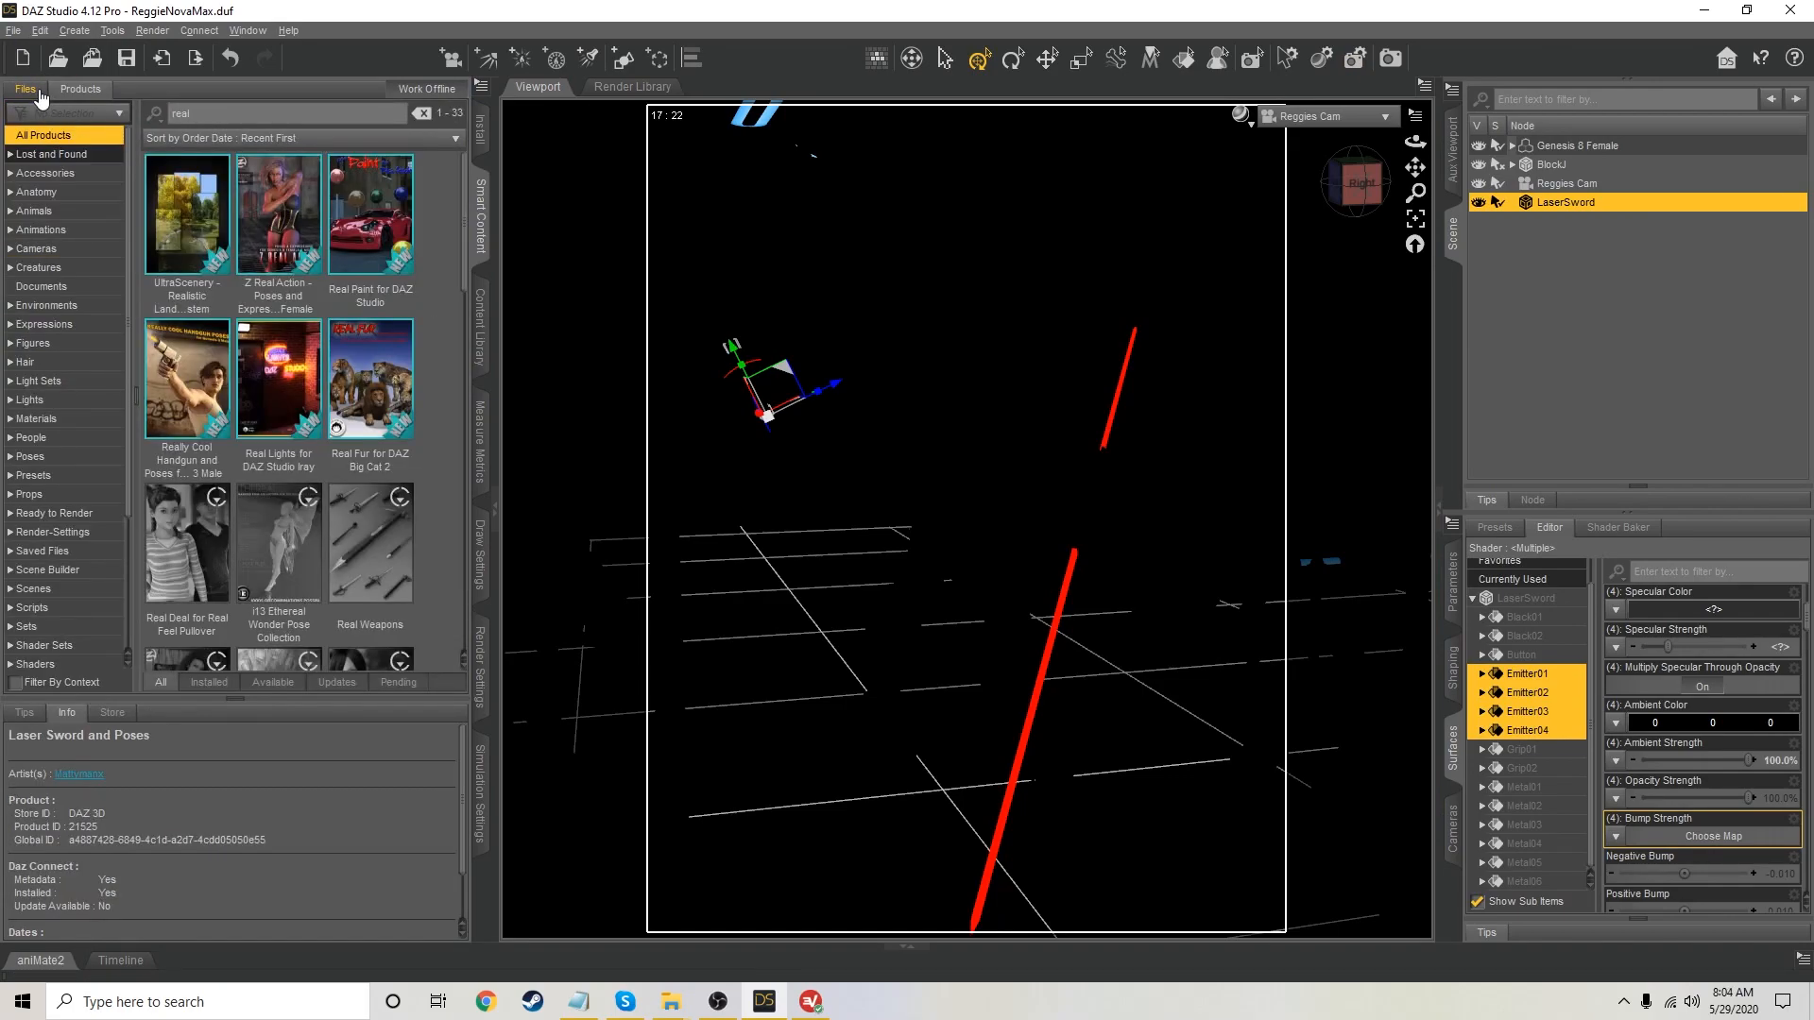
double_click(260, 373)
left_click(36, 282)
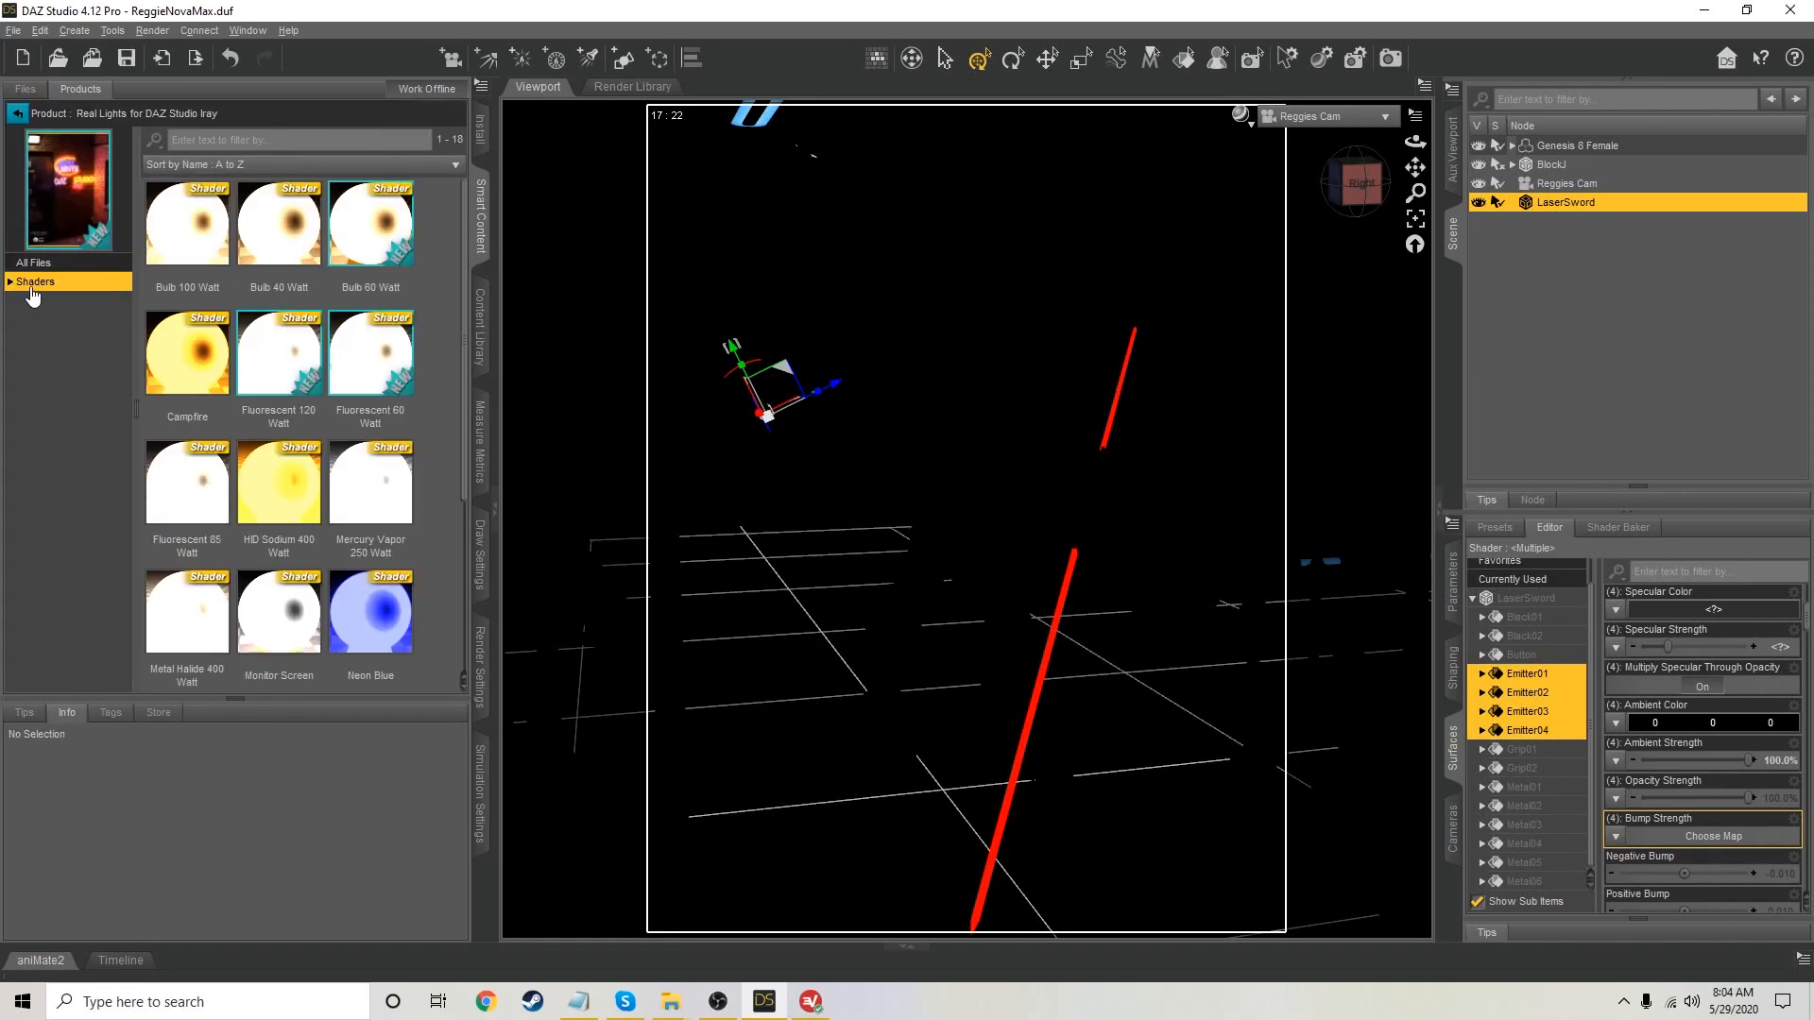
left_click(33, 301)
left_click(19, 301)
left_click(48, 319)
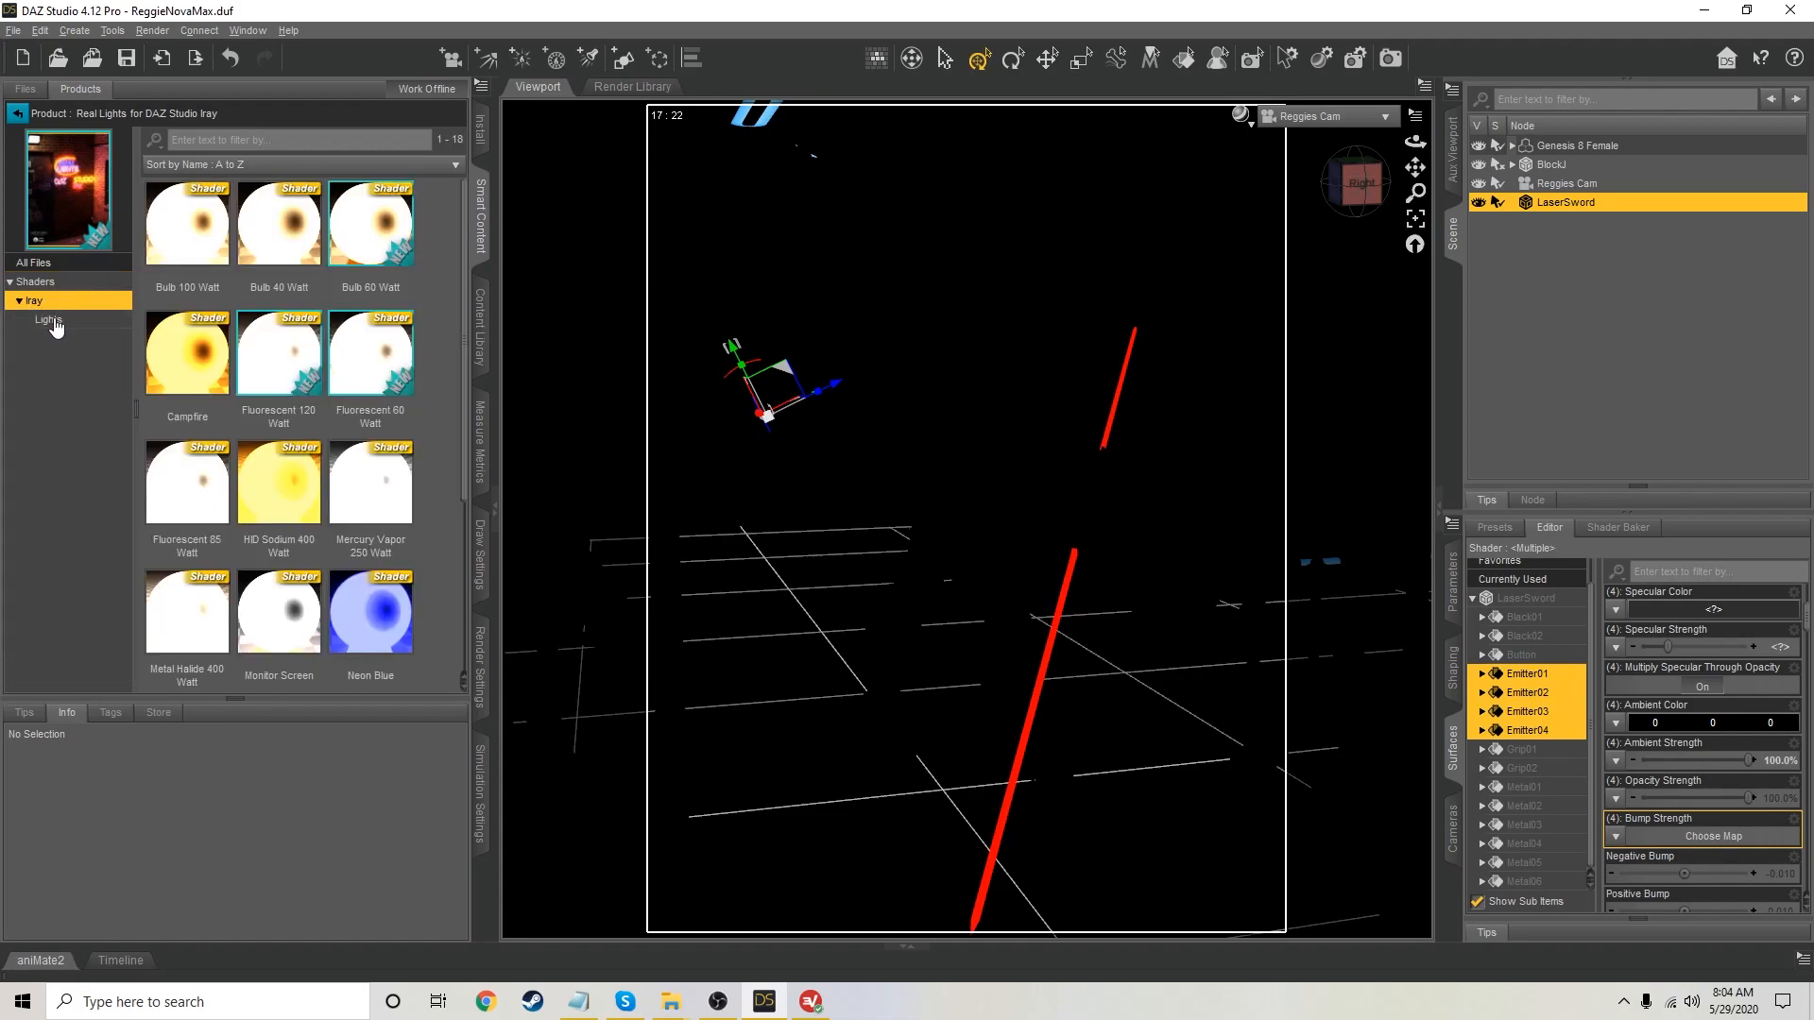
scroll(413, 477, "down", 3)
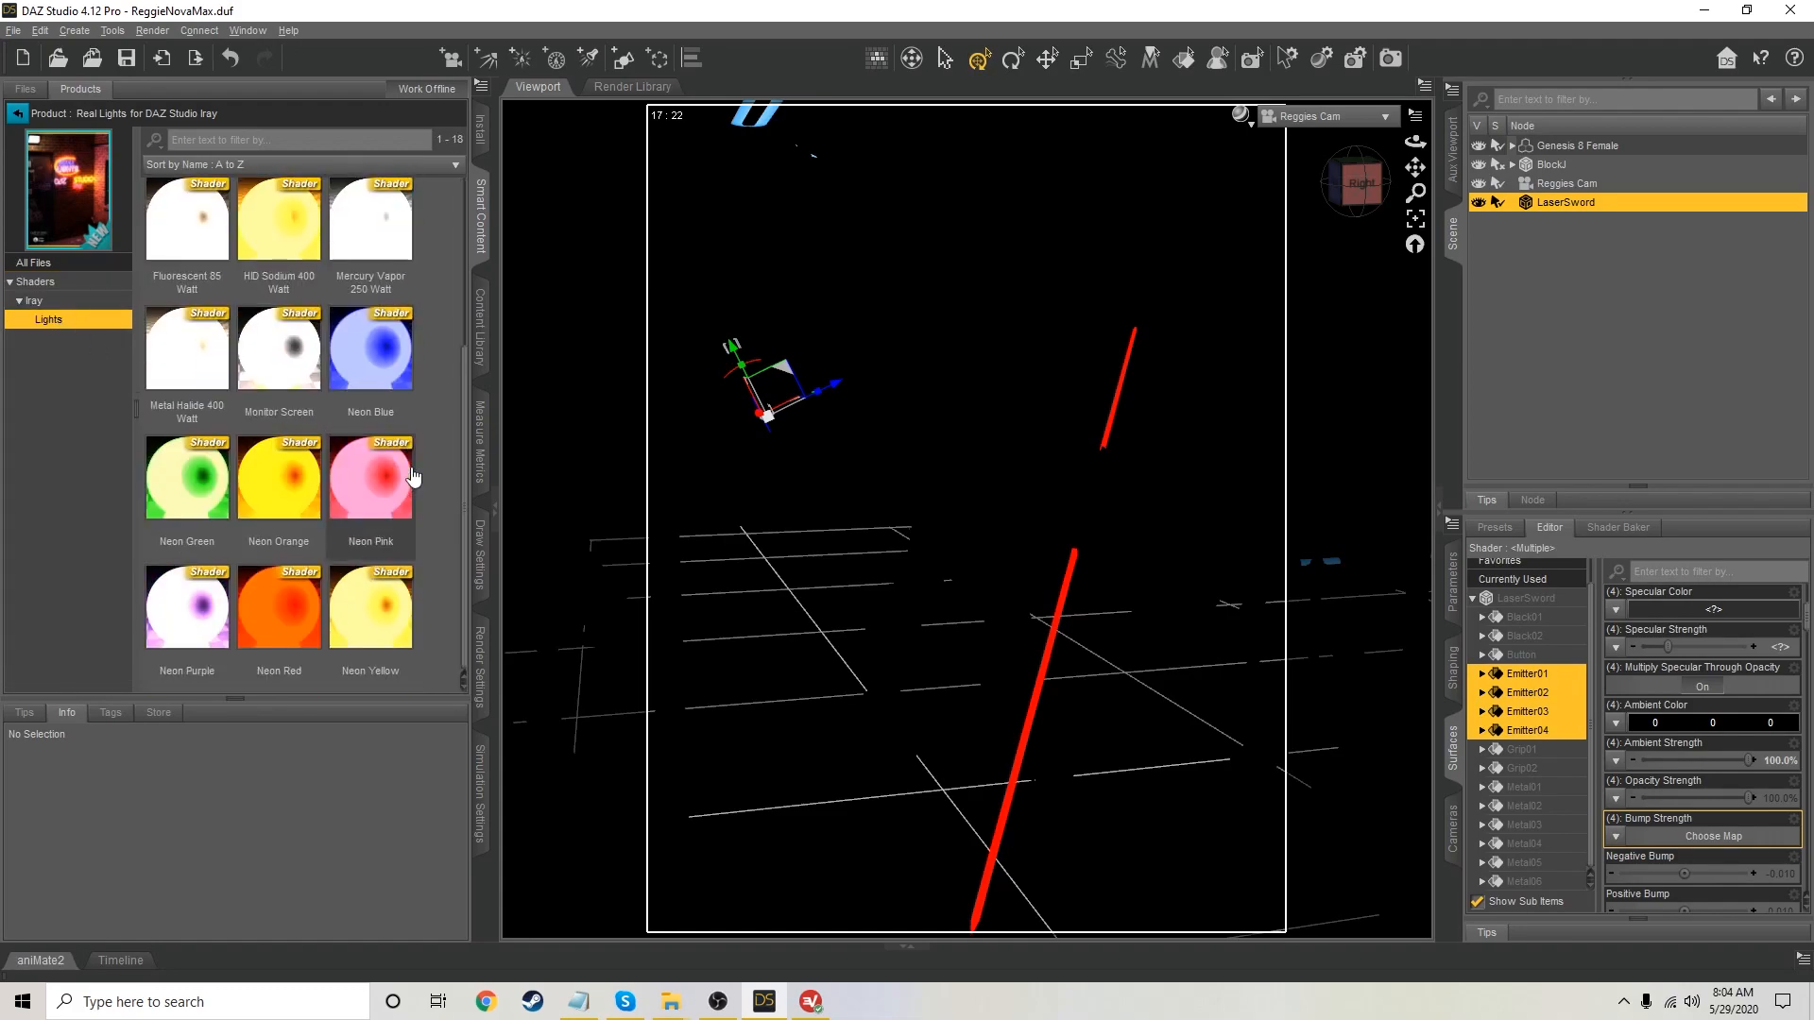
double_click(272, 618)
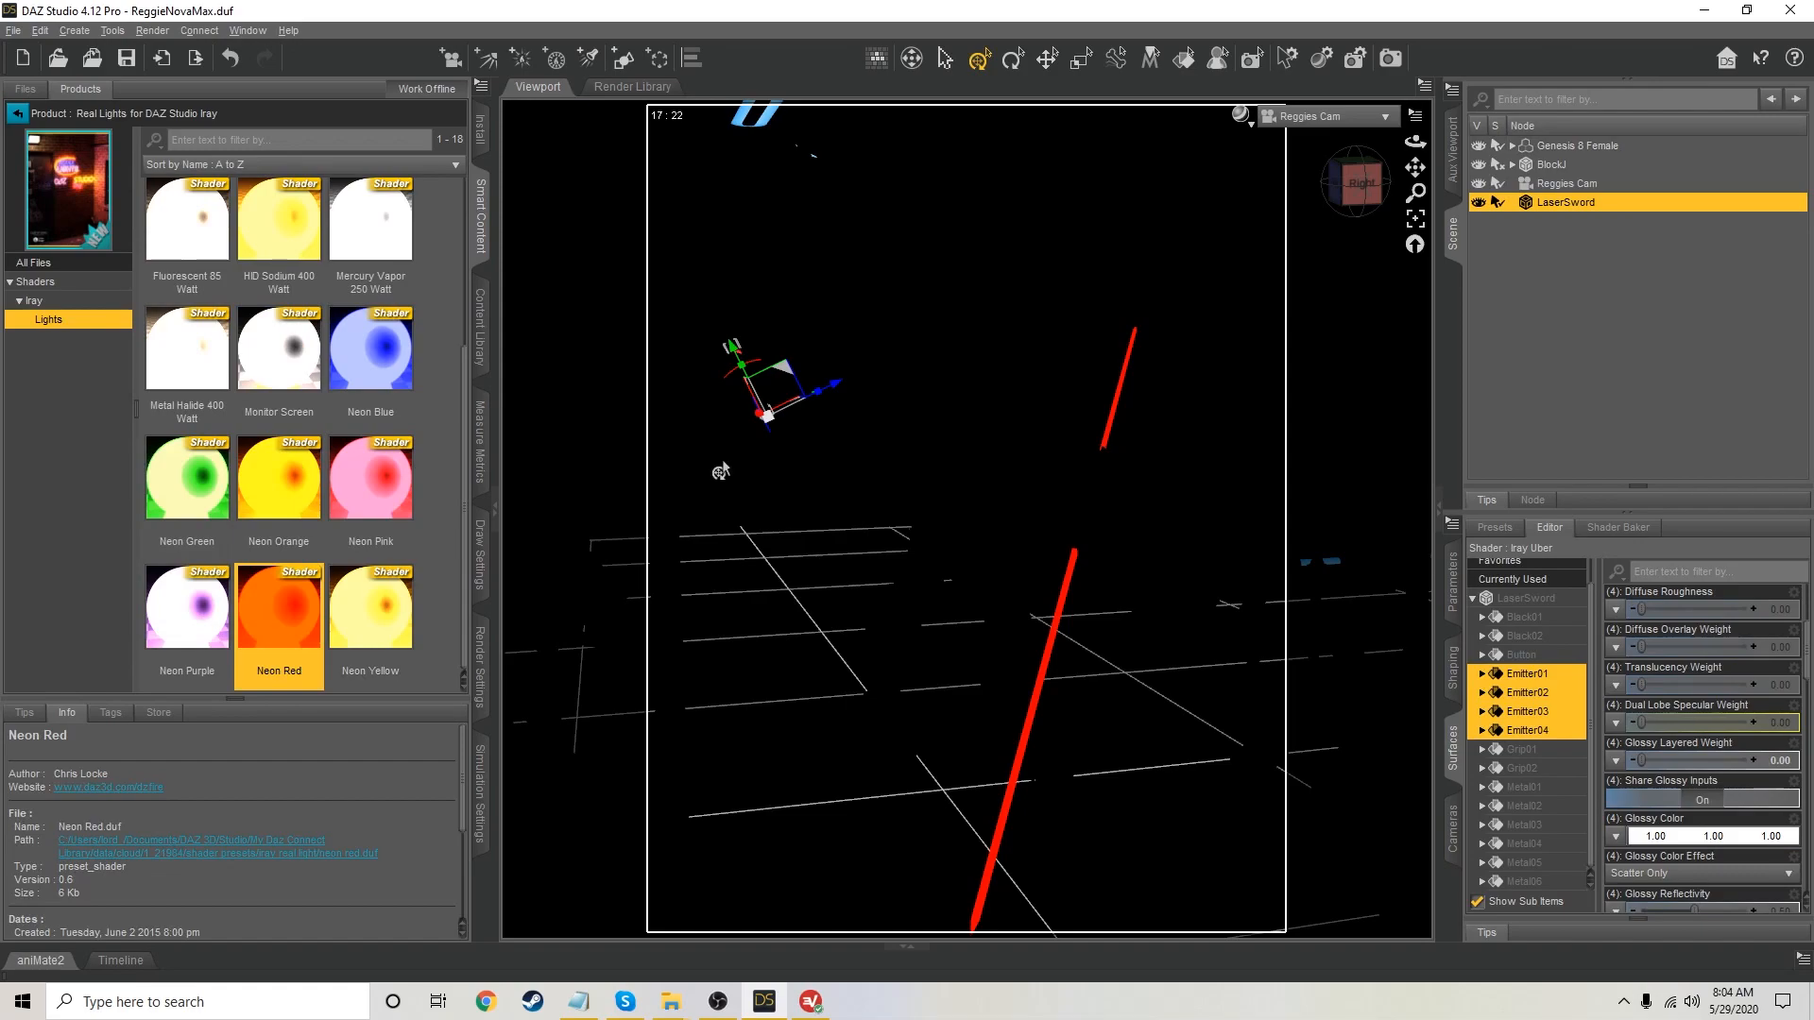
left_click(1454, 149)
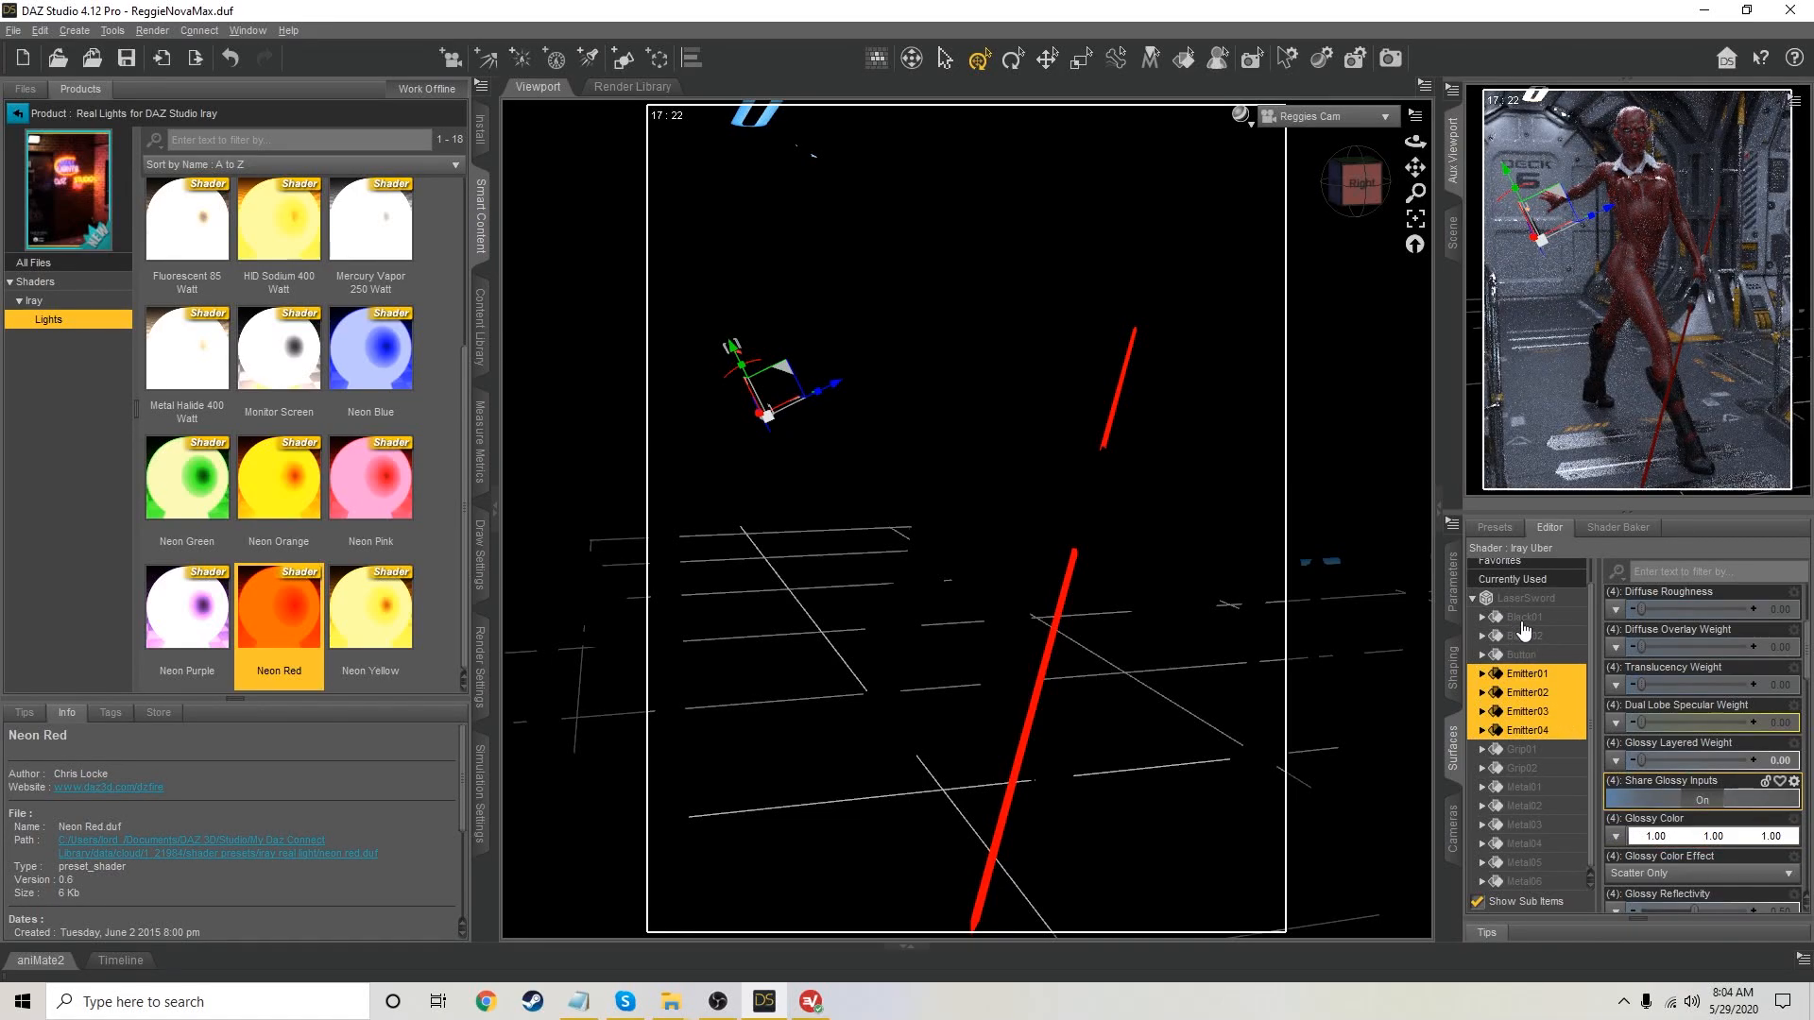
Reapply the Neon Red shader to the LaserSword's Emitter01 surface alone and examine its emission settings
left_click(1529, 752)
left_click(1526, 792)
left_click(1529, 696)
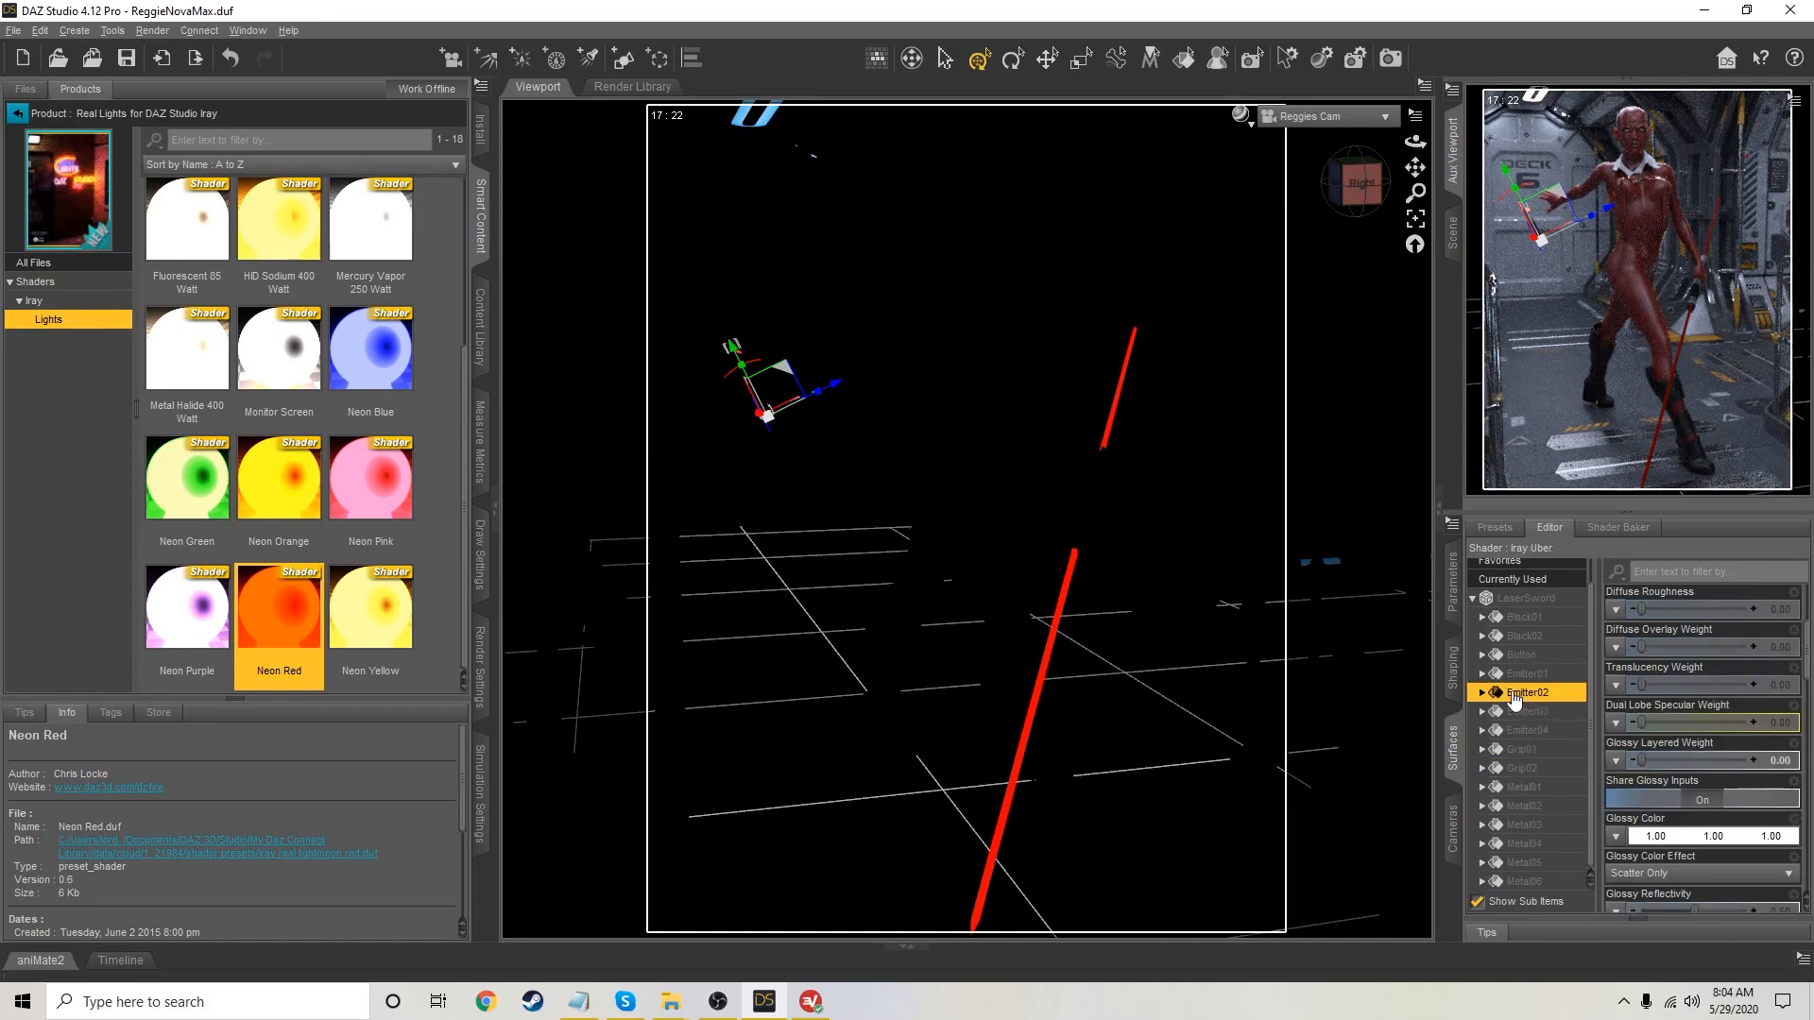
left_click(1526, 677)
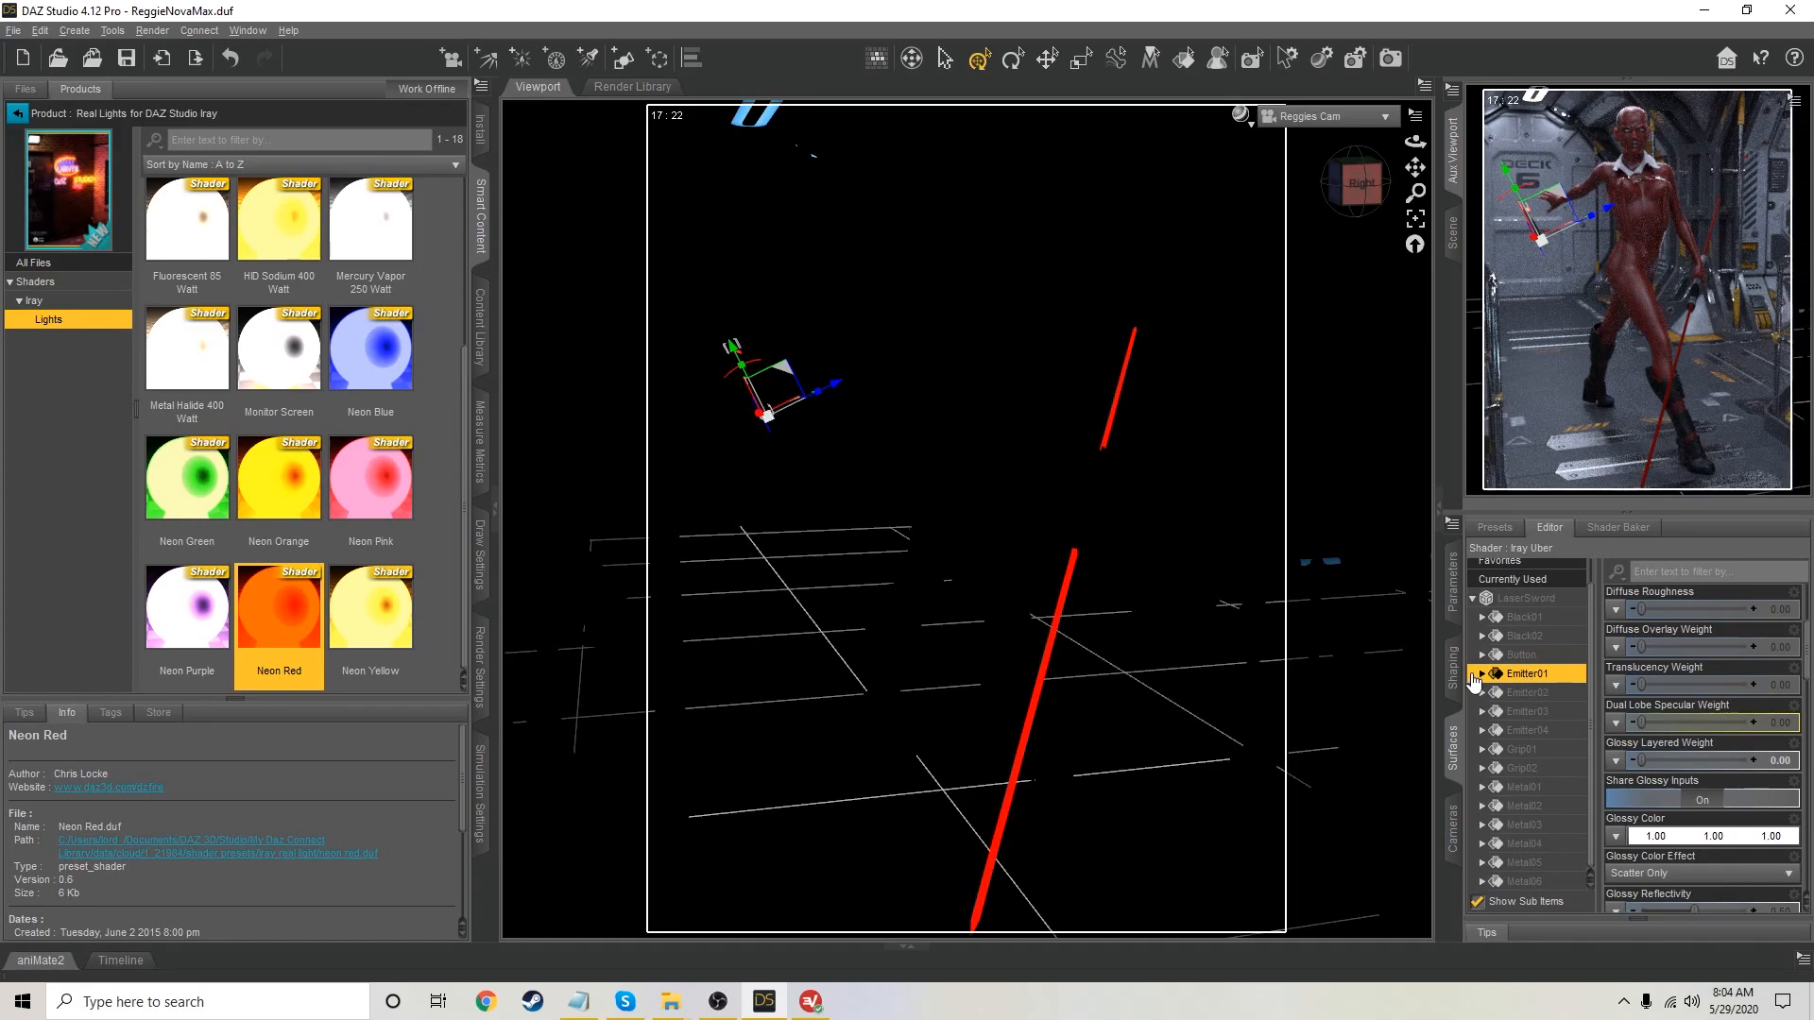
double_click(296, 610)
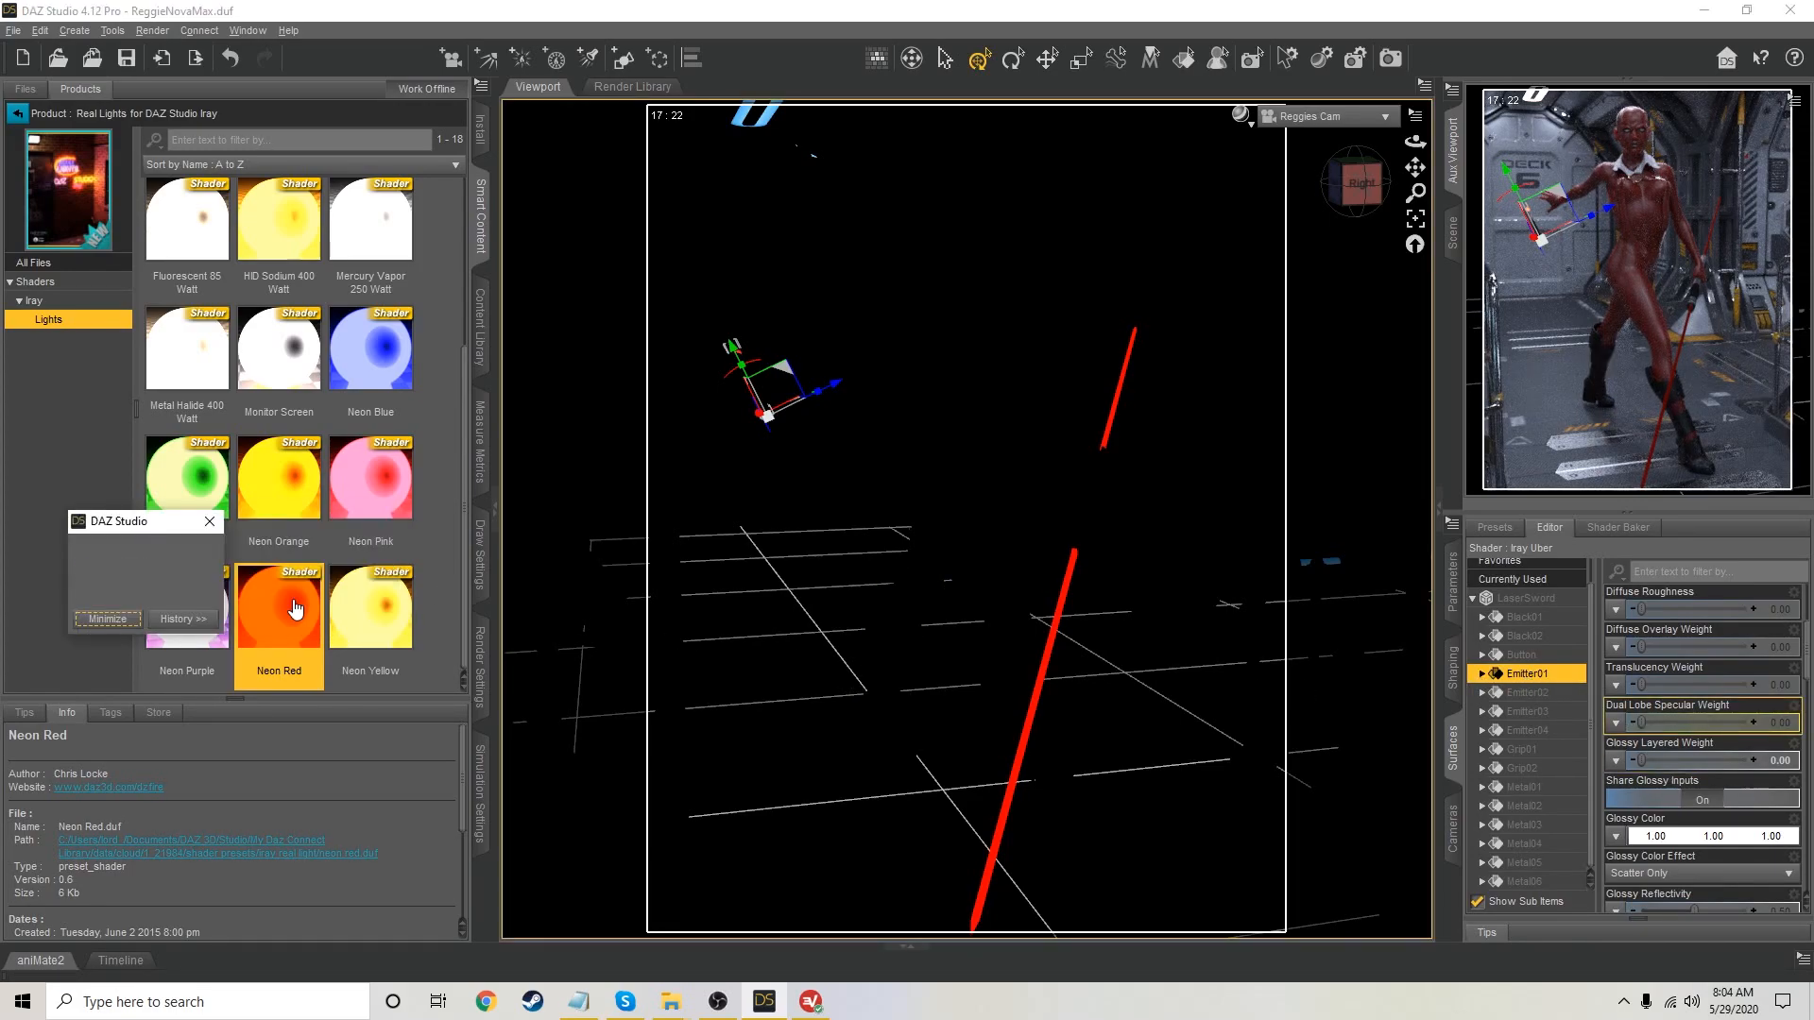
scroll(1737, 663, "up", 3)
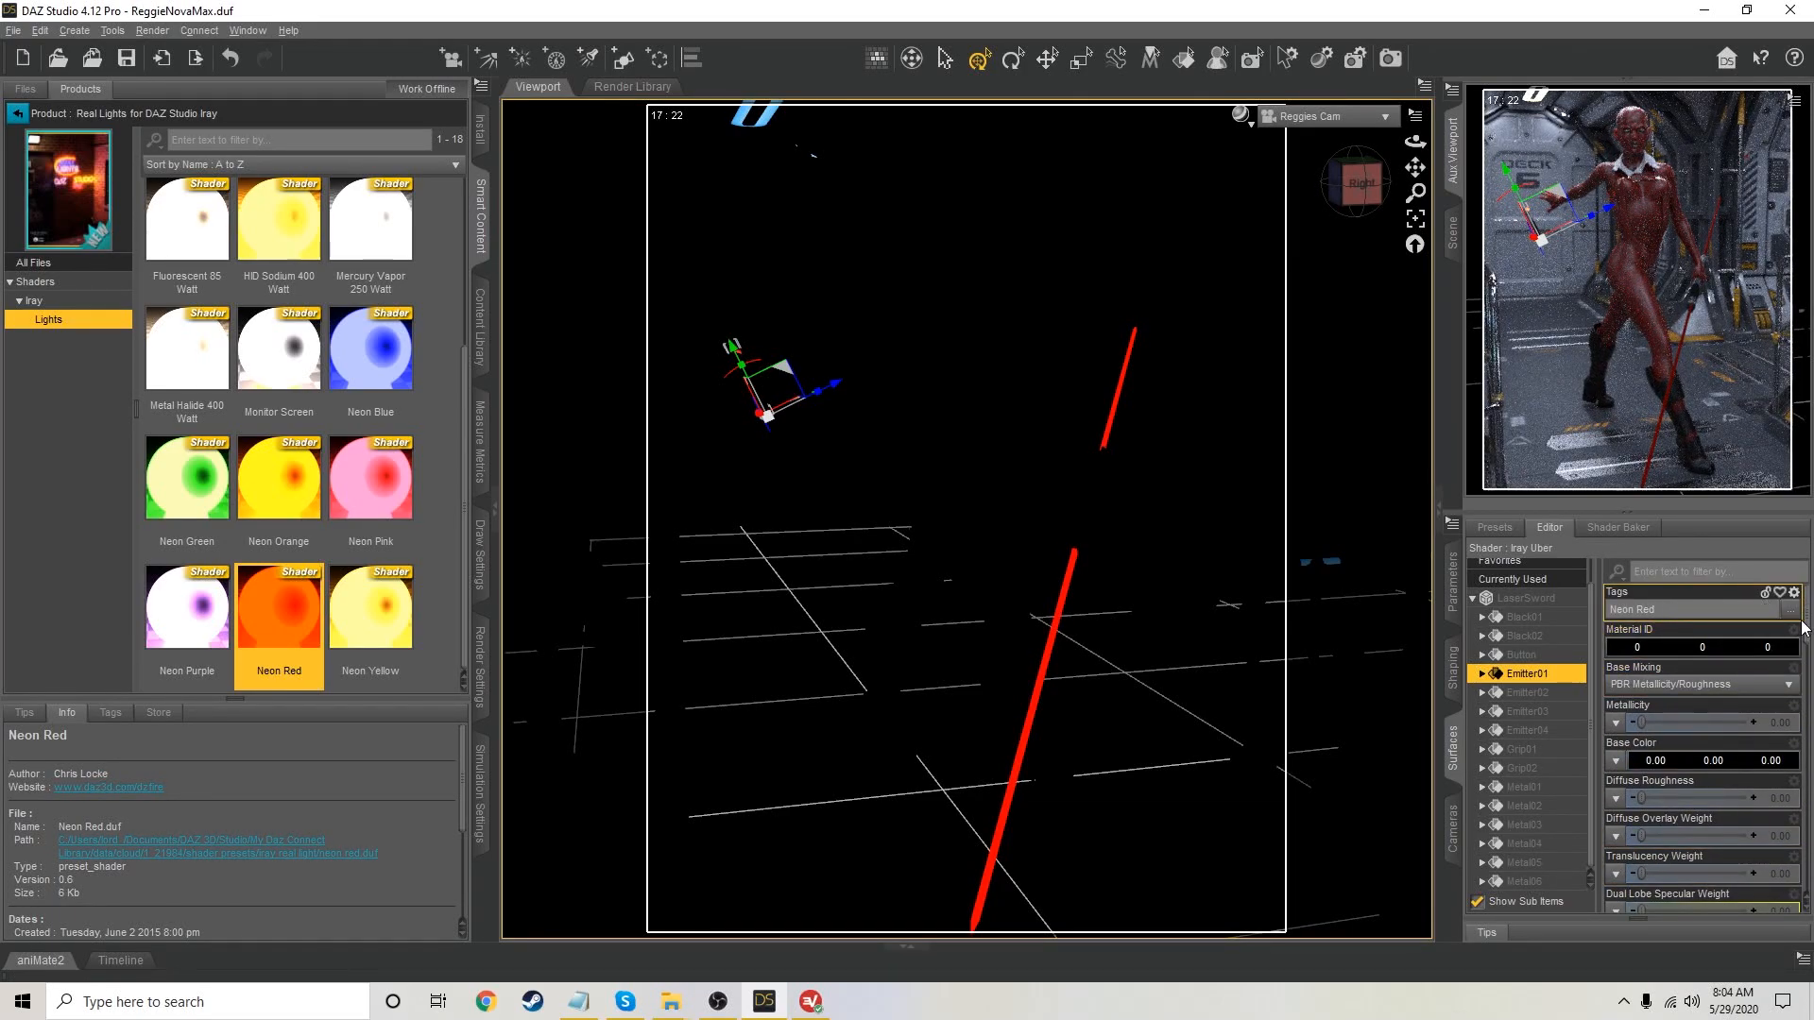
left_click(1482, 675)
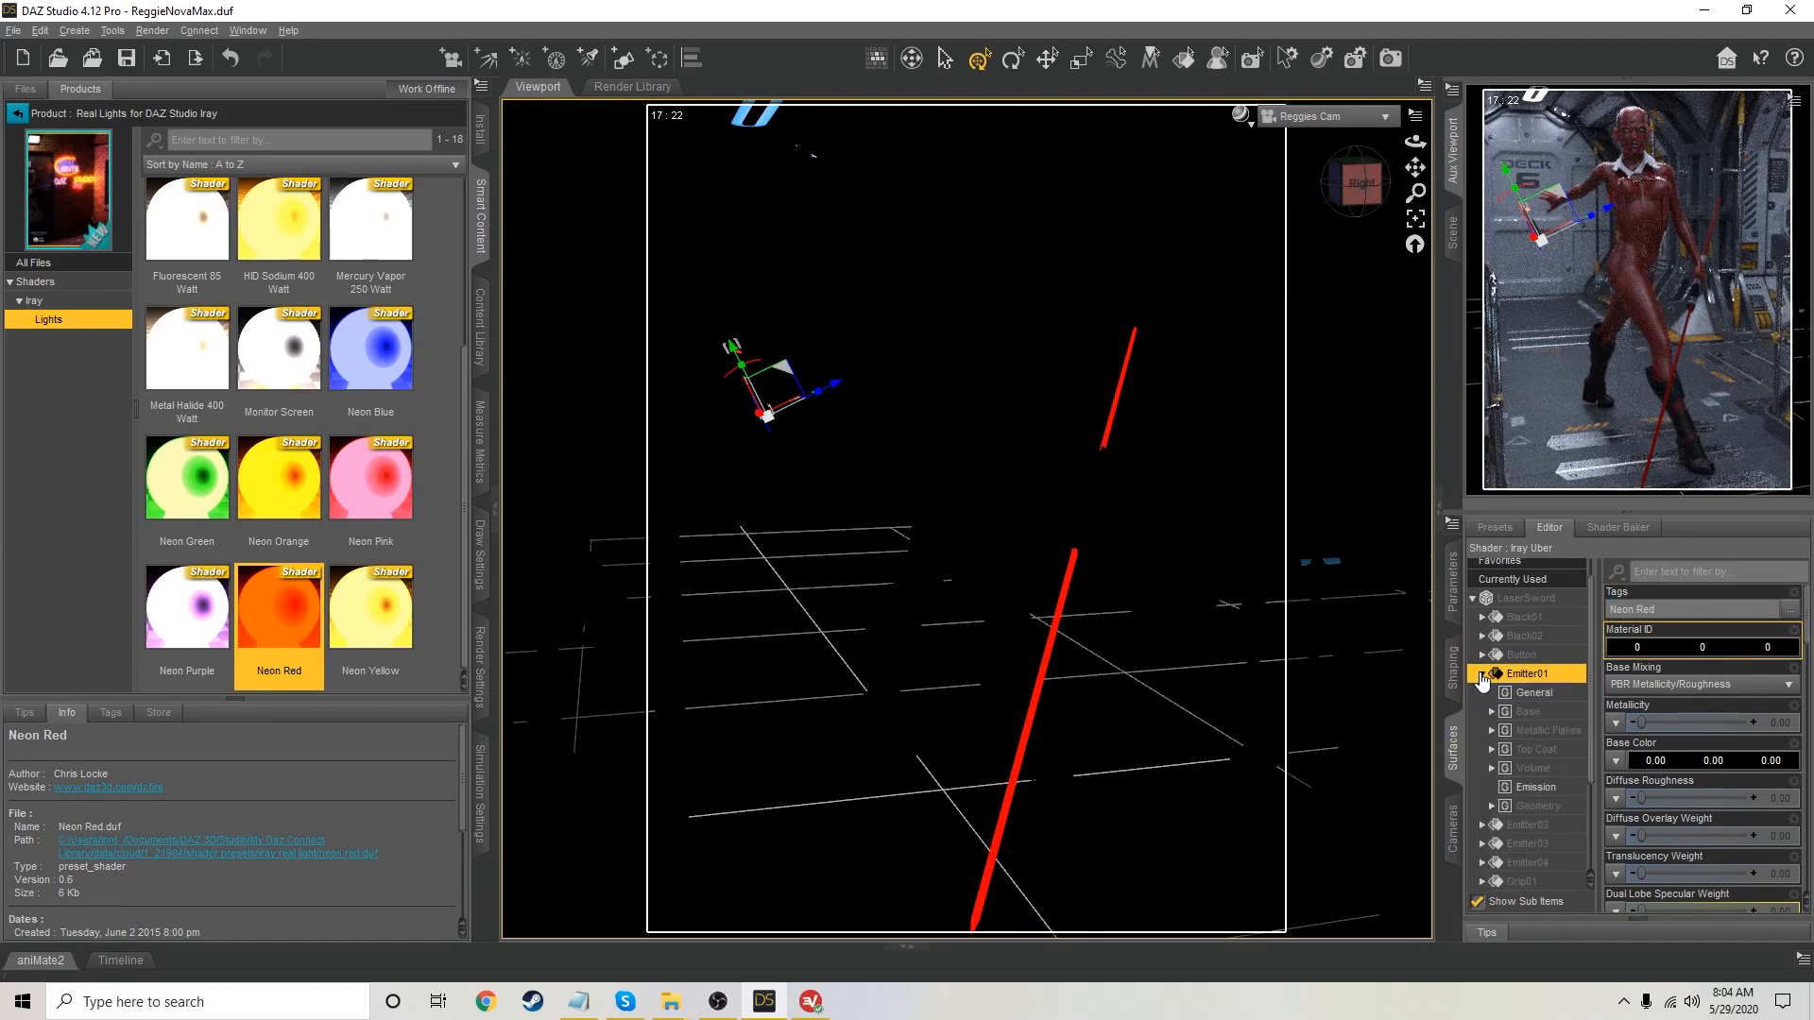
left_click(1540, 788)
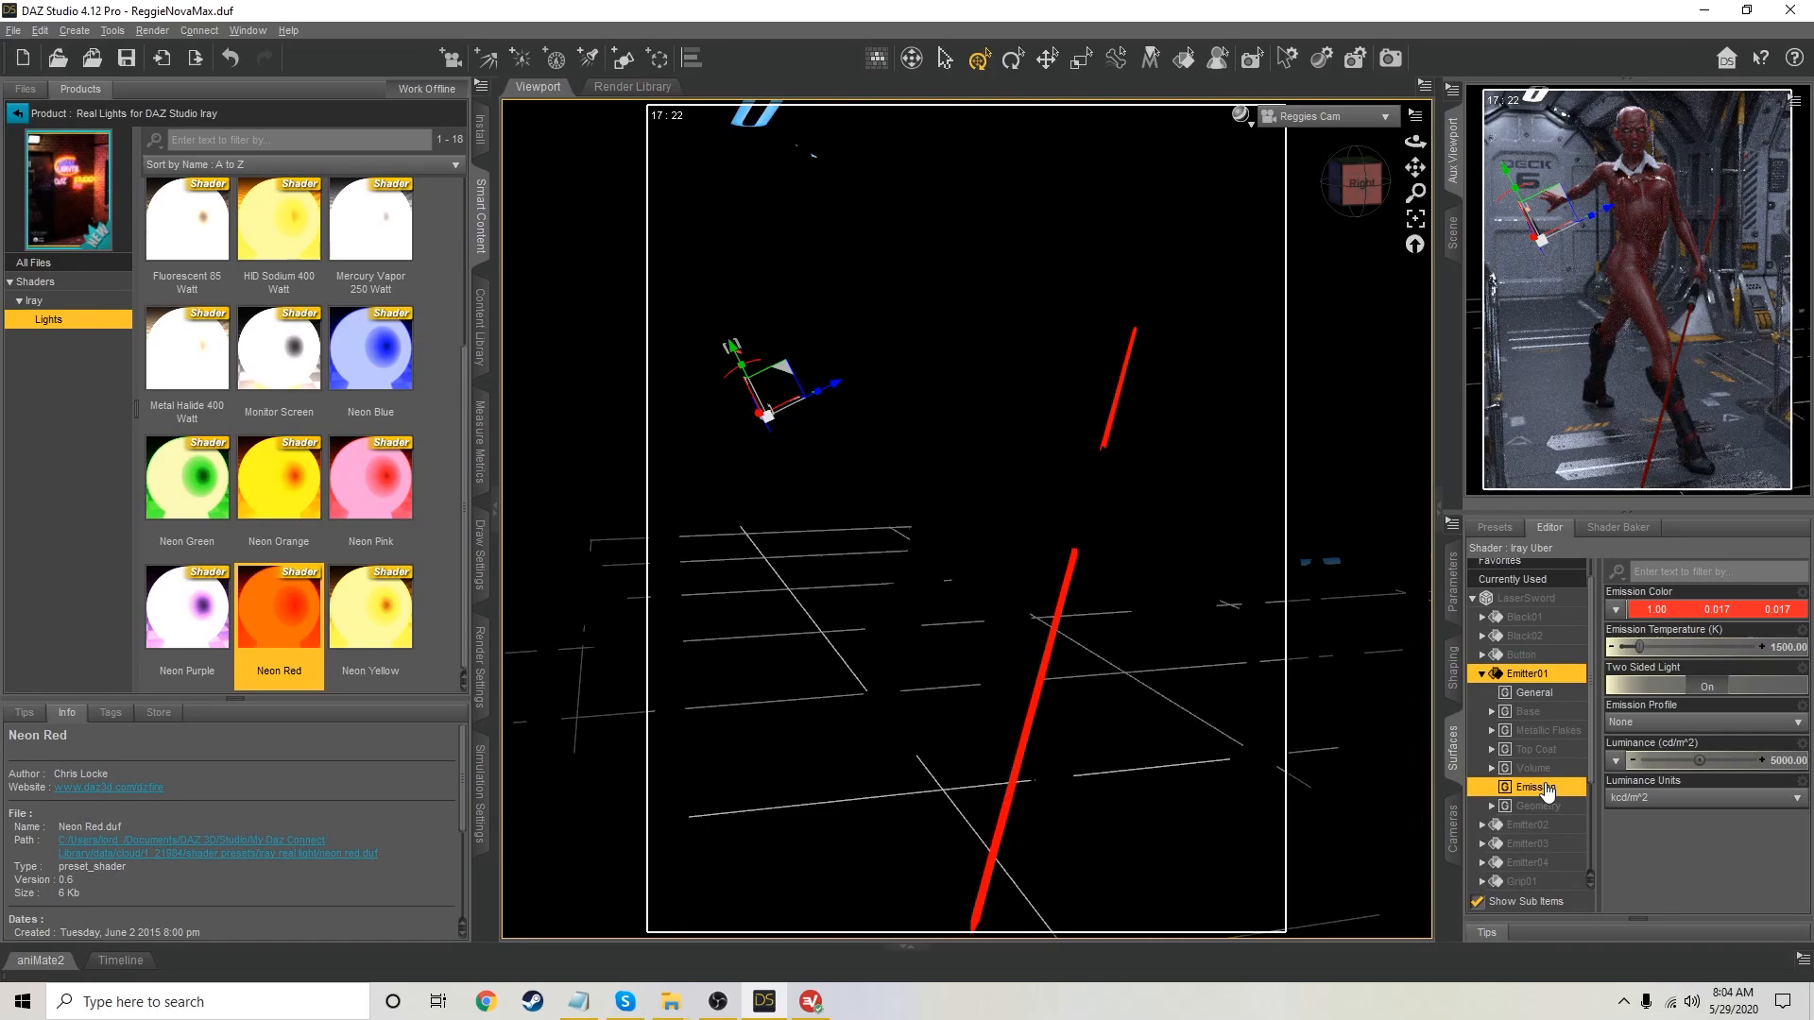
left_click(1525, 674)
Apply the Iray Uber Base shader from the Daz Connect Iray DAZ Uber presets to all of the LaserSword's surfaces
left_click(481, 333)
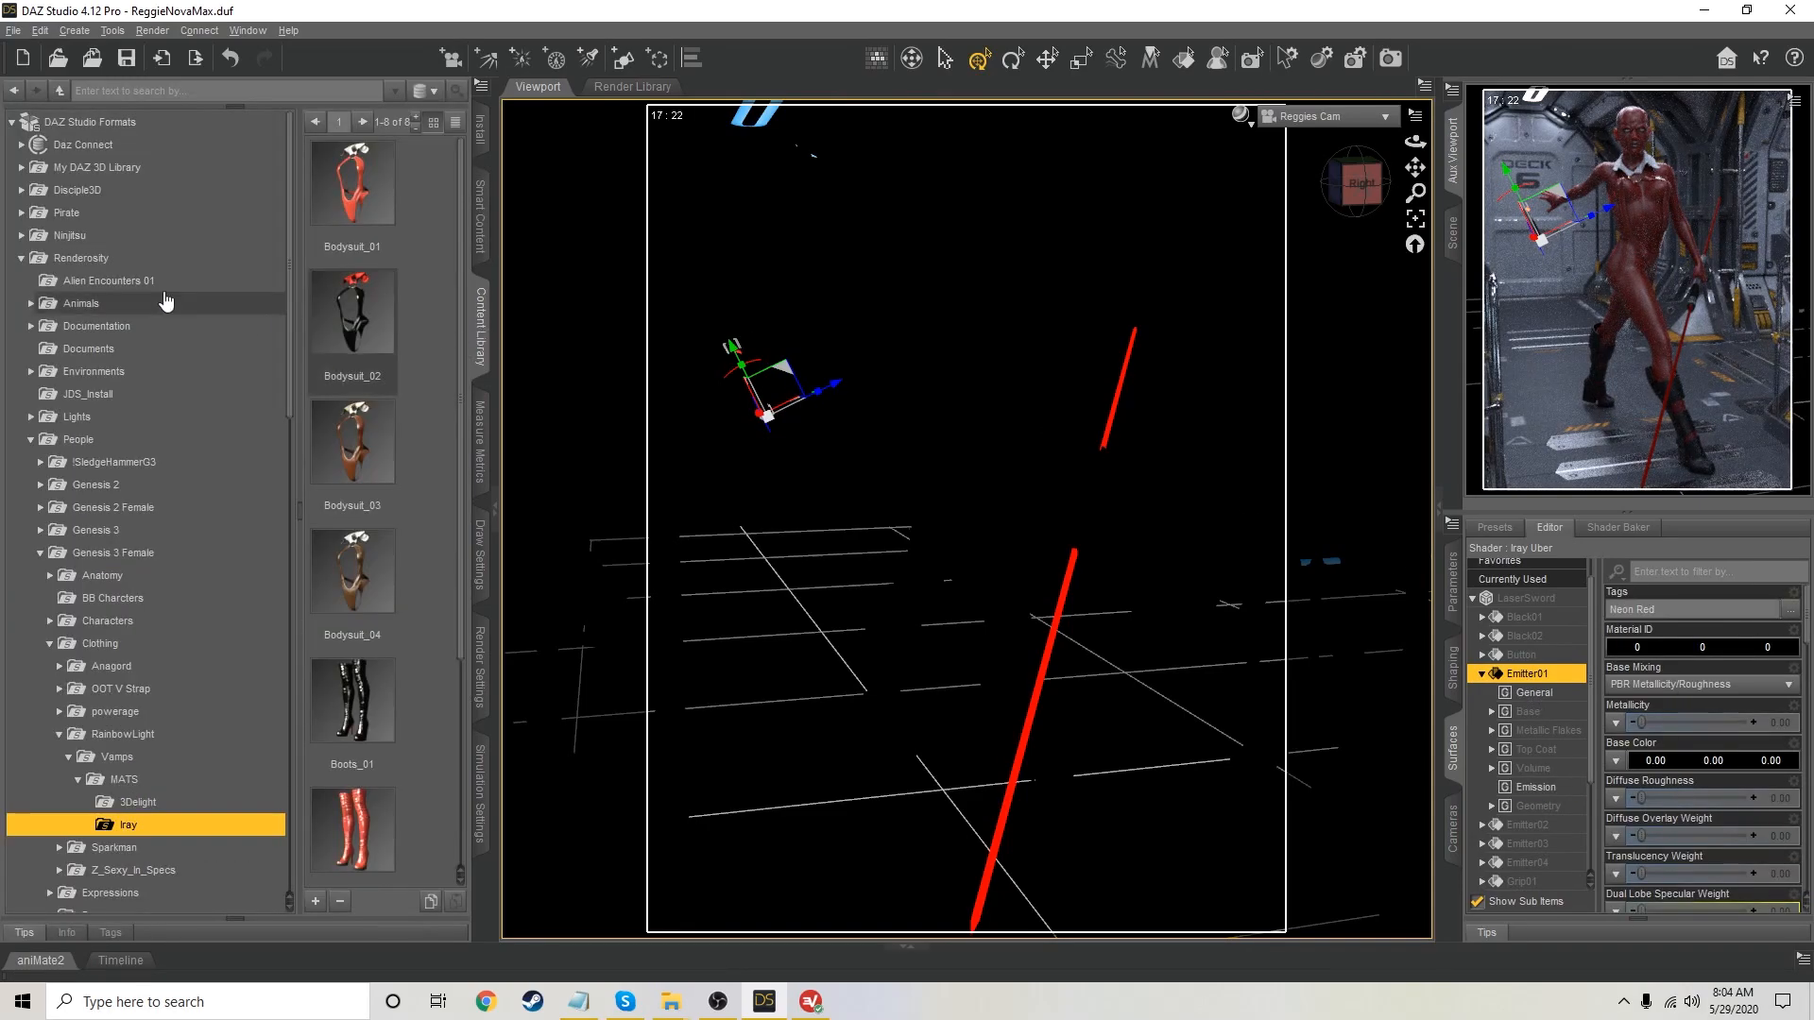
left_click(22, 148)
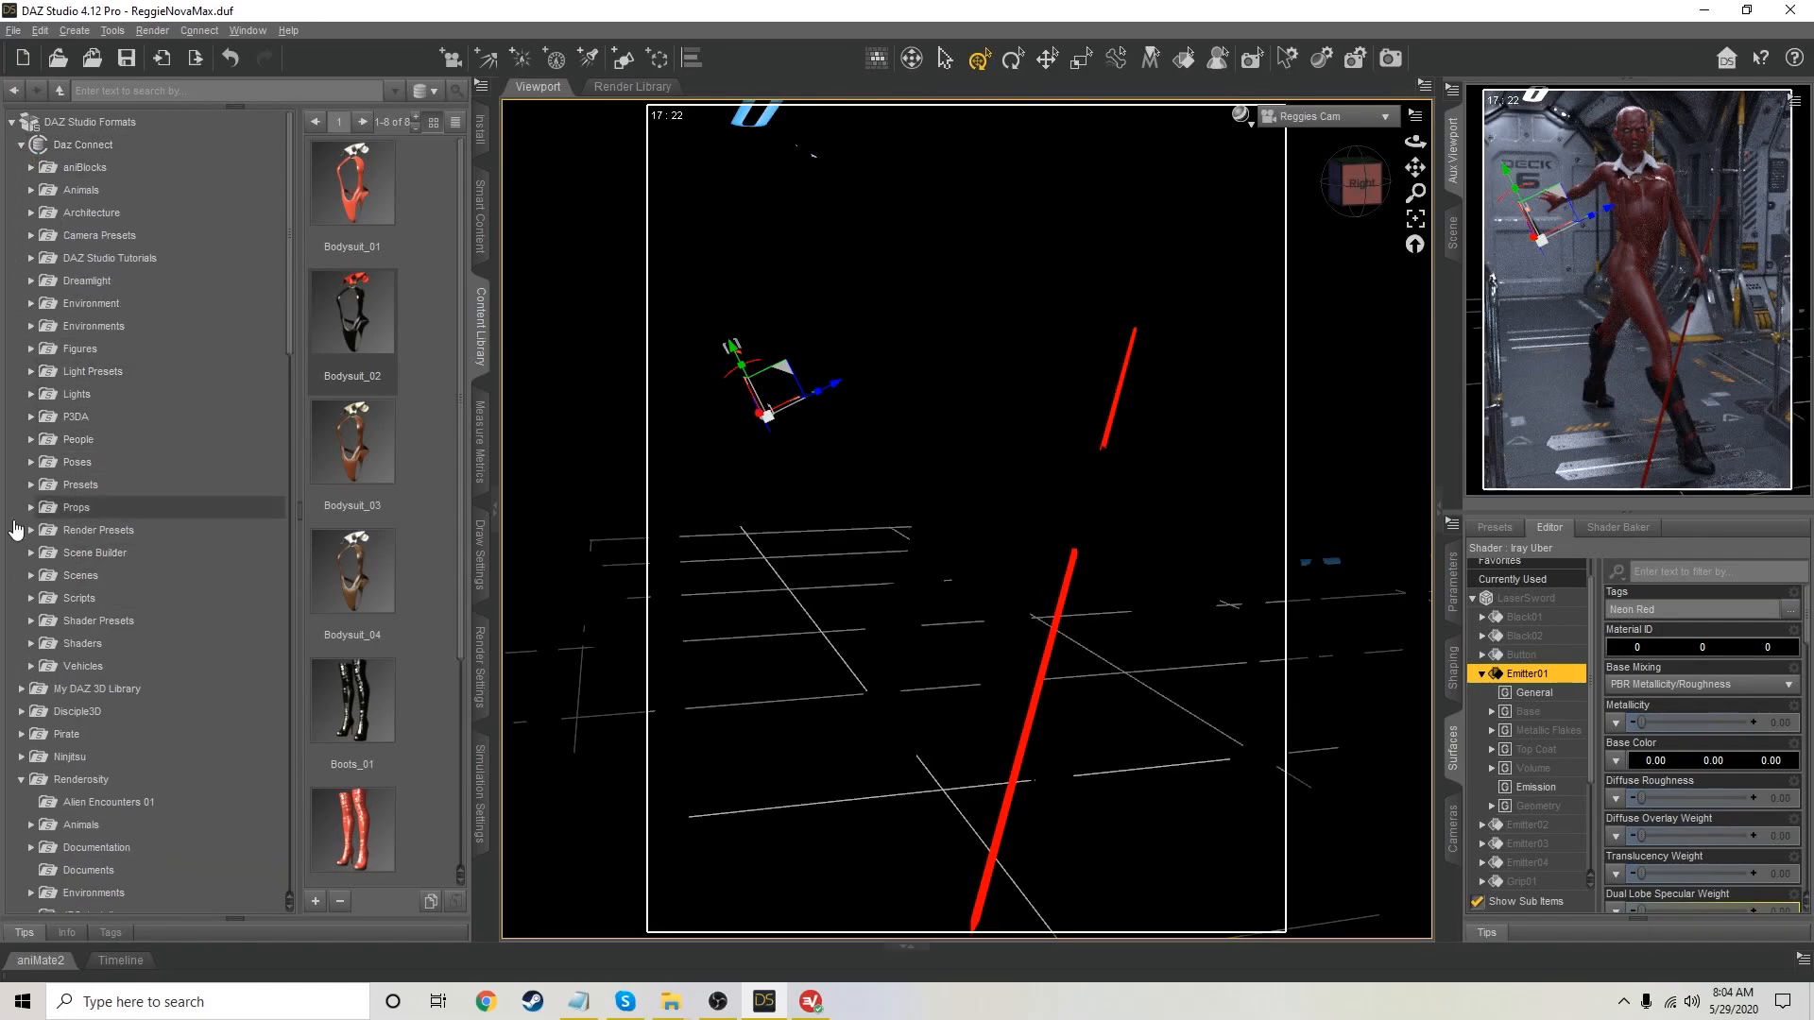
left_click(32, 623)
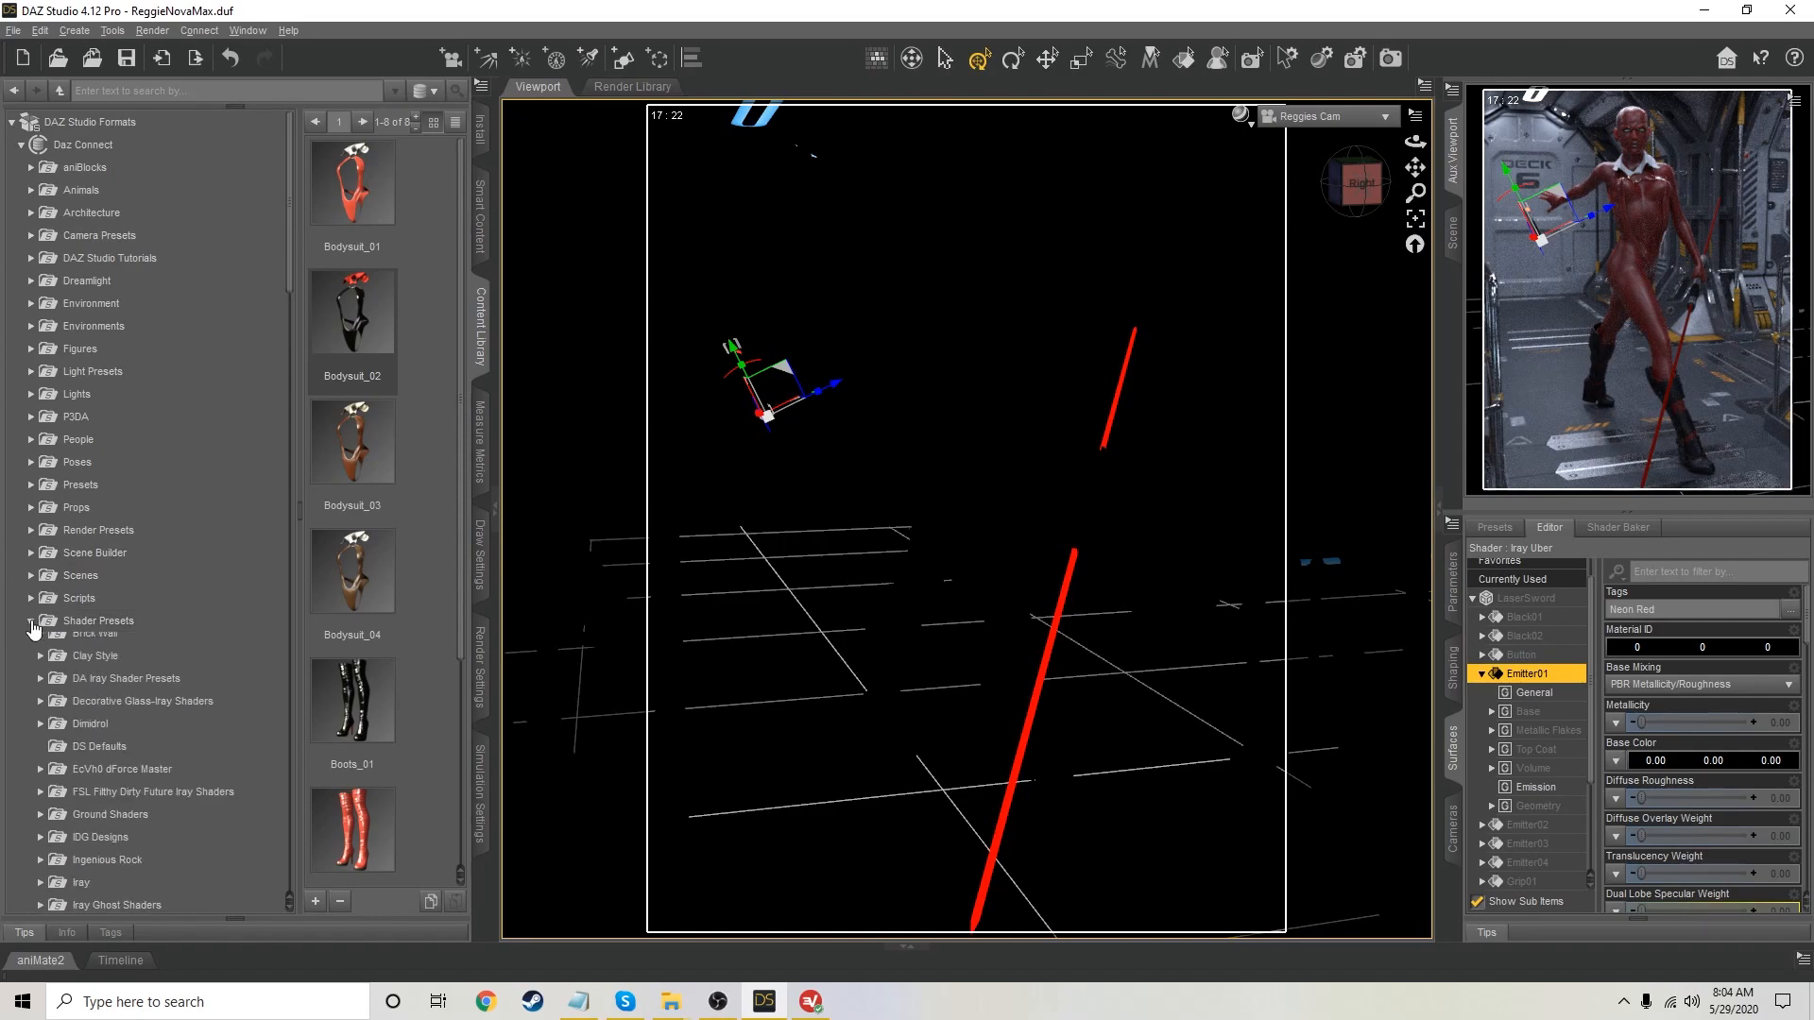
scroll(130, 615, "down", 4)
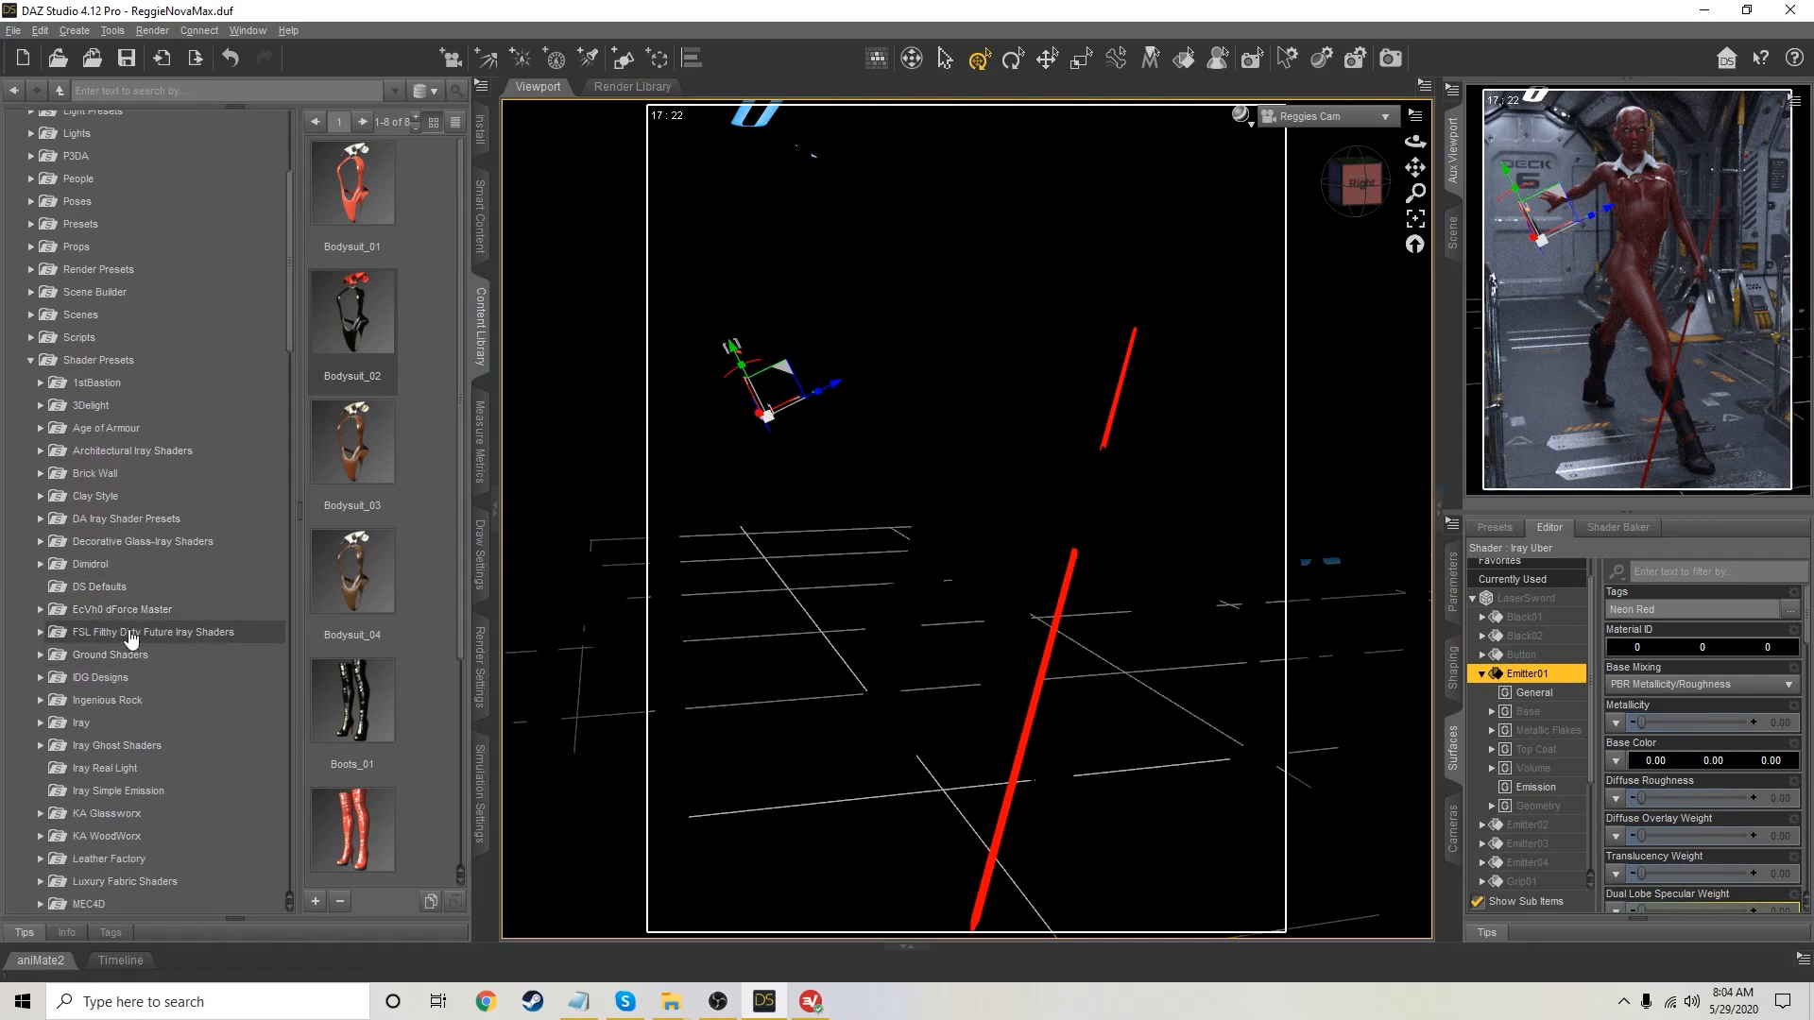
left_click(56, 724)
left_click(39, 725)
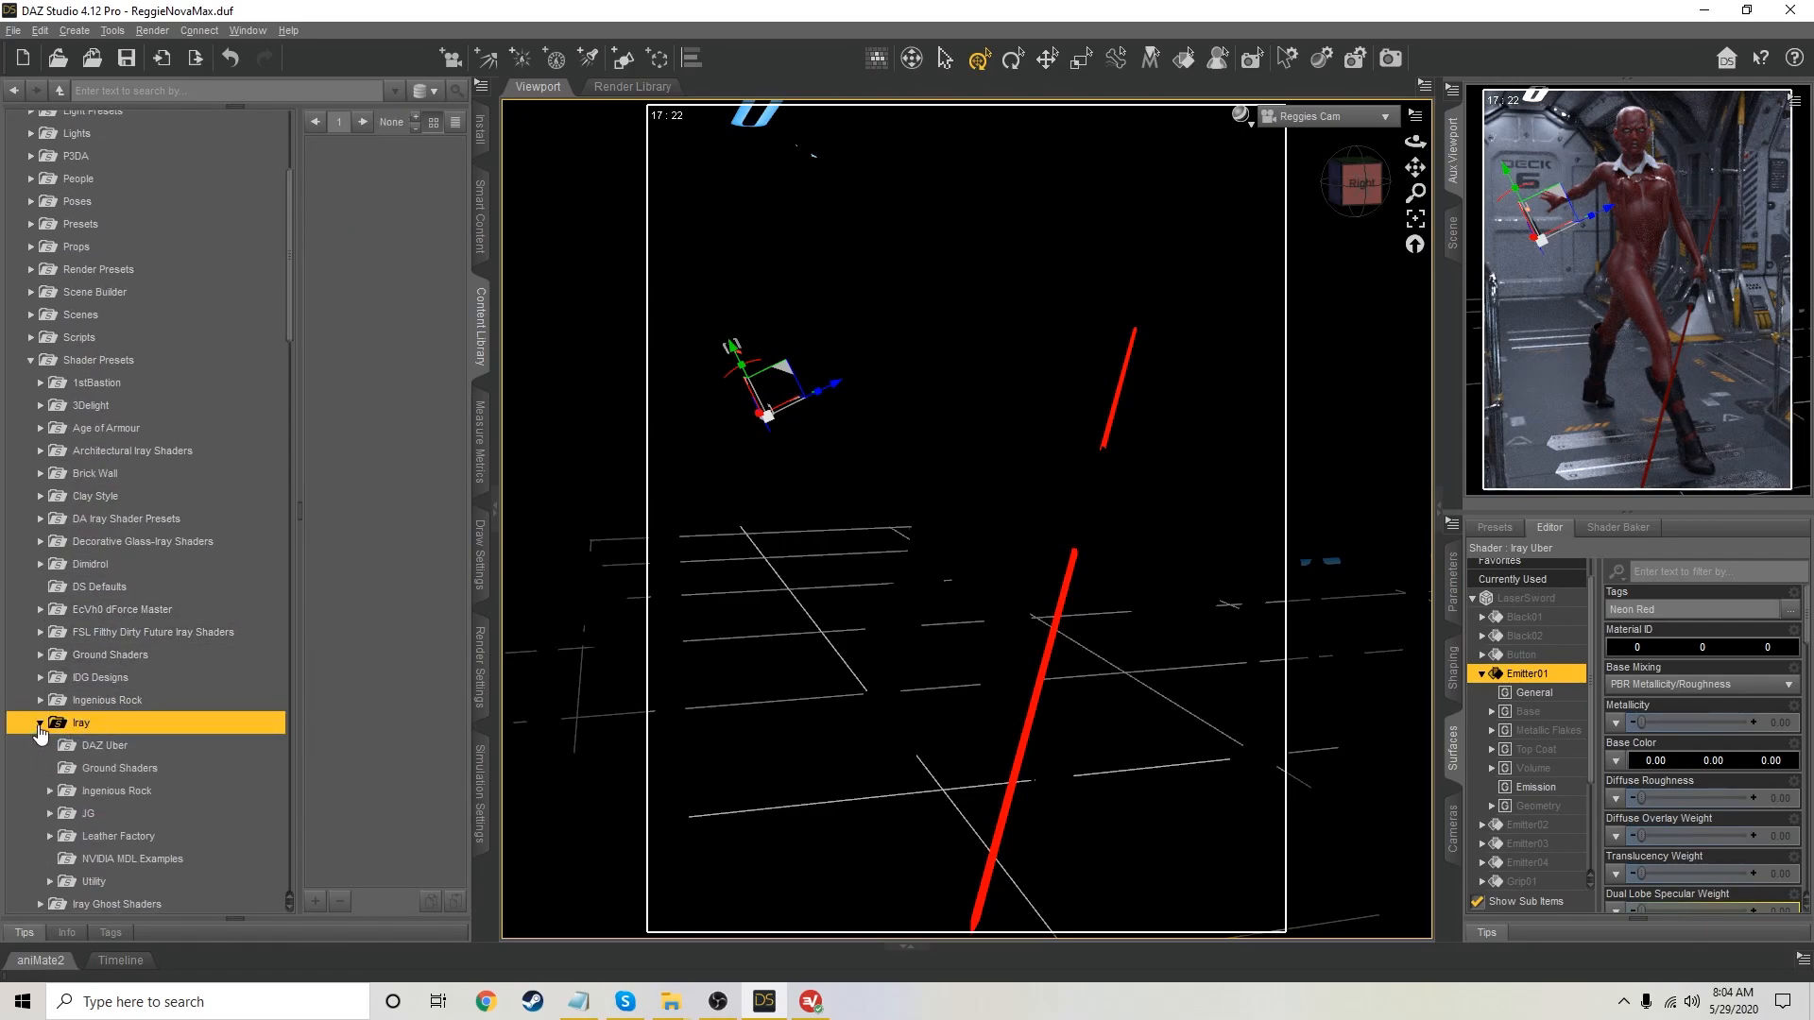
left_click(121, 746)
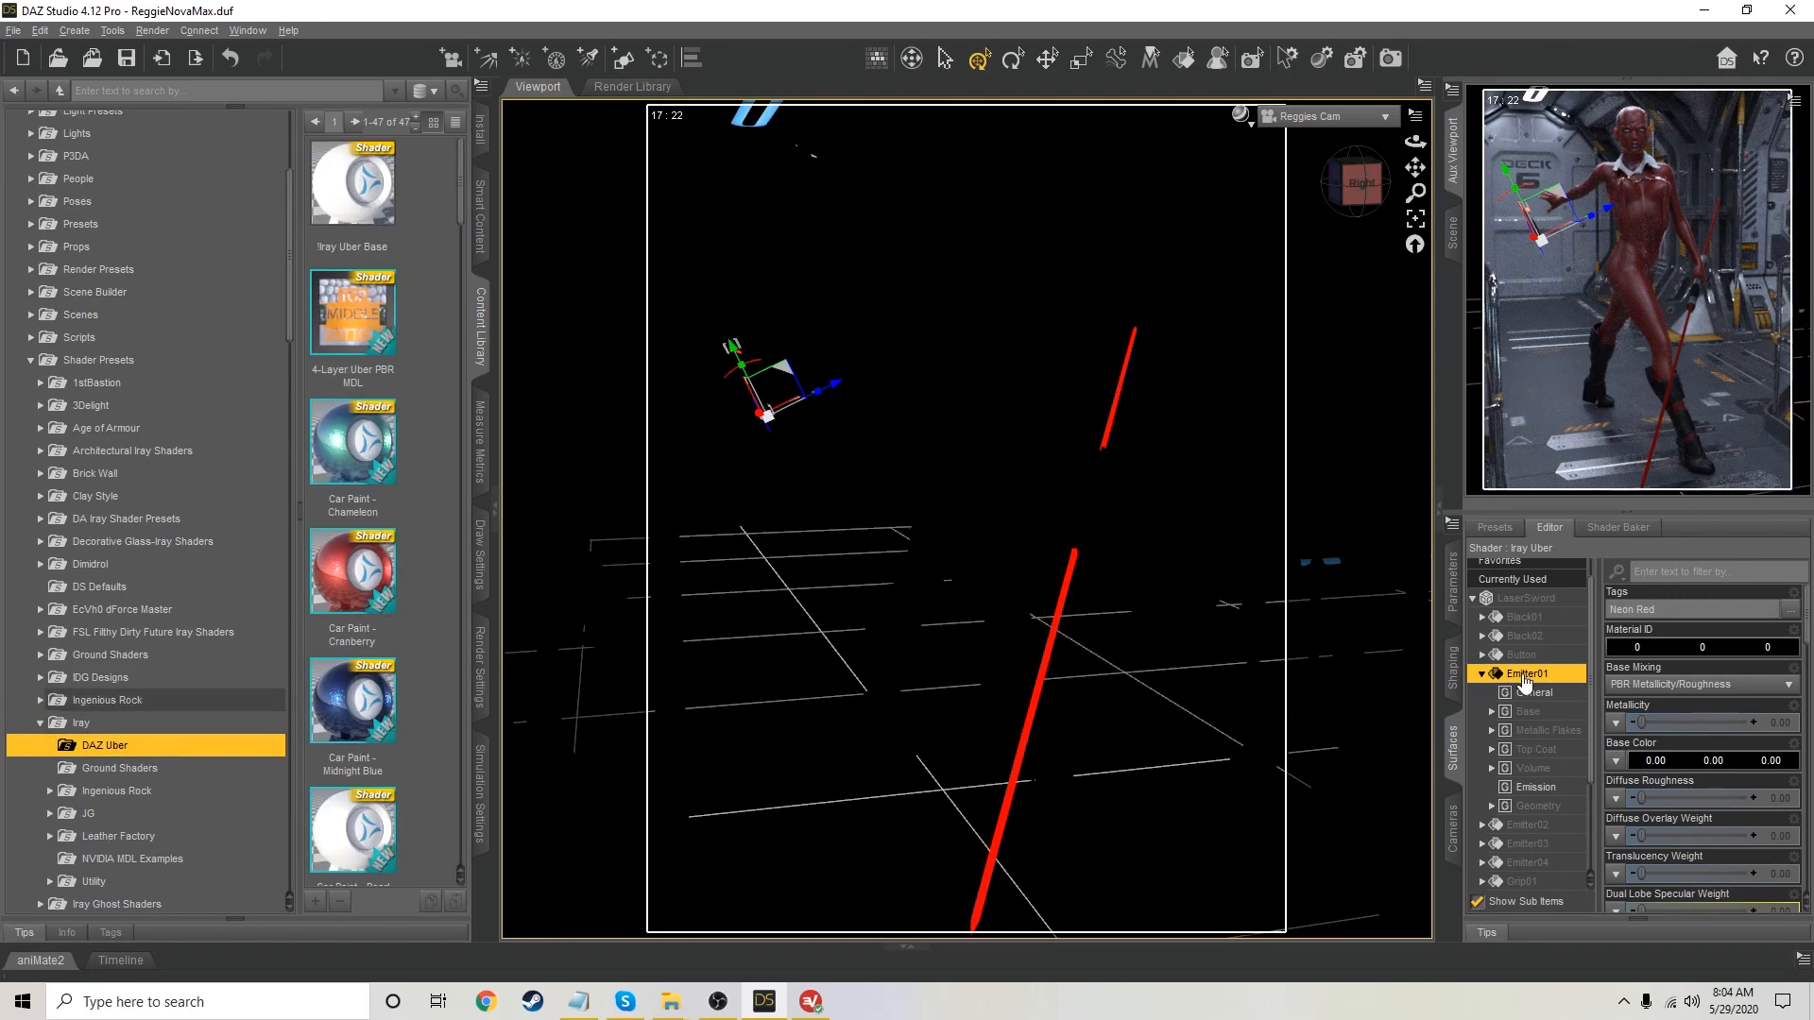
left_click(1538, 599)
double_click(368, 185)
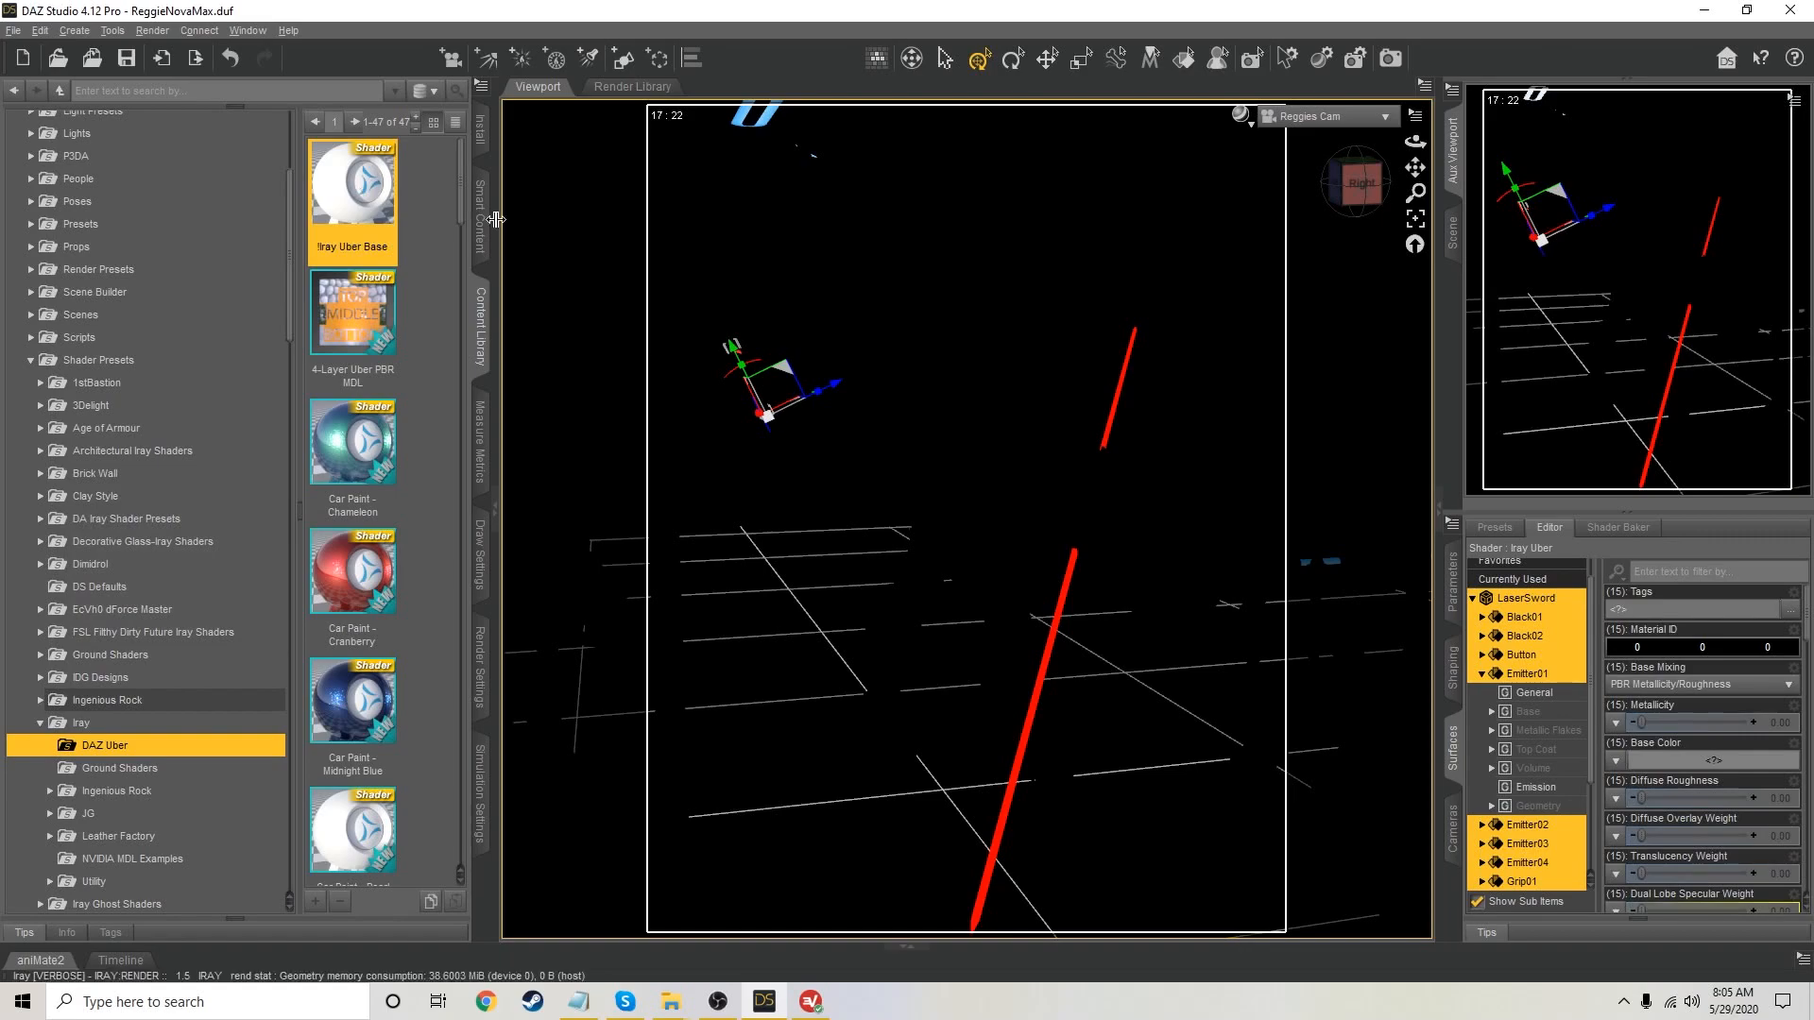
Reapply the Neon Red light shader to the LaserSword's Emitter01 surface on top of the Uber base
left_click(1528, 675)
left_click(481, 217)
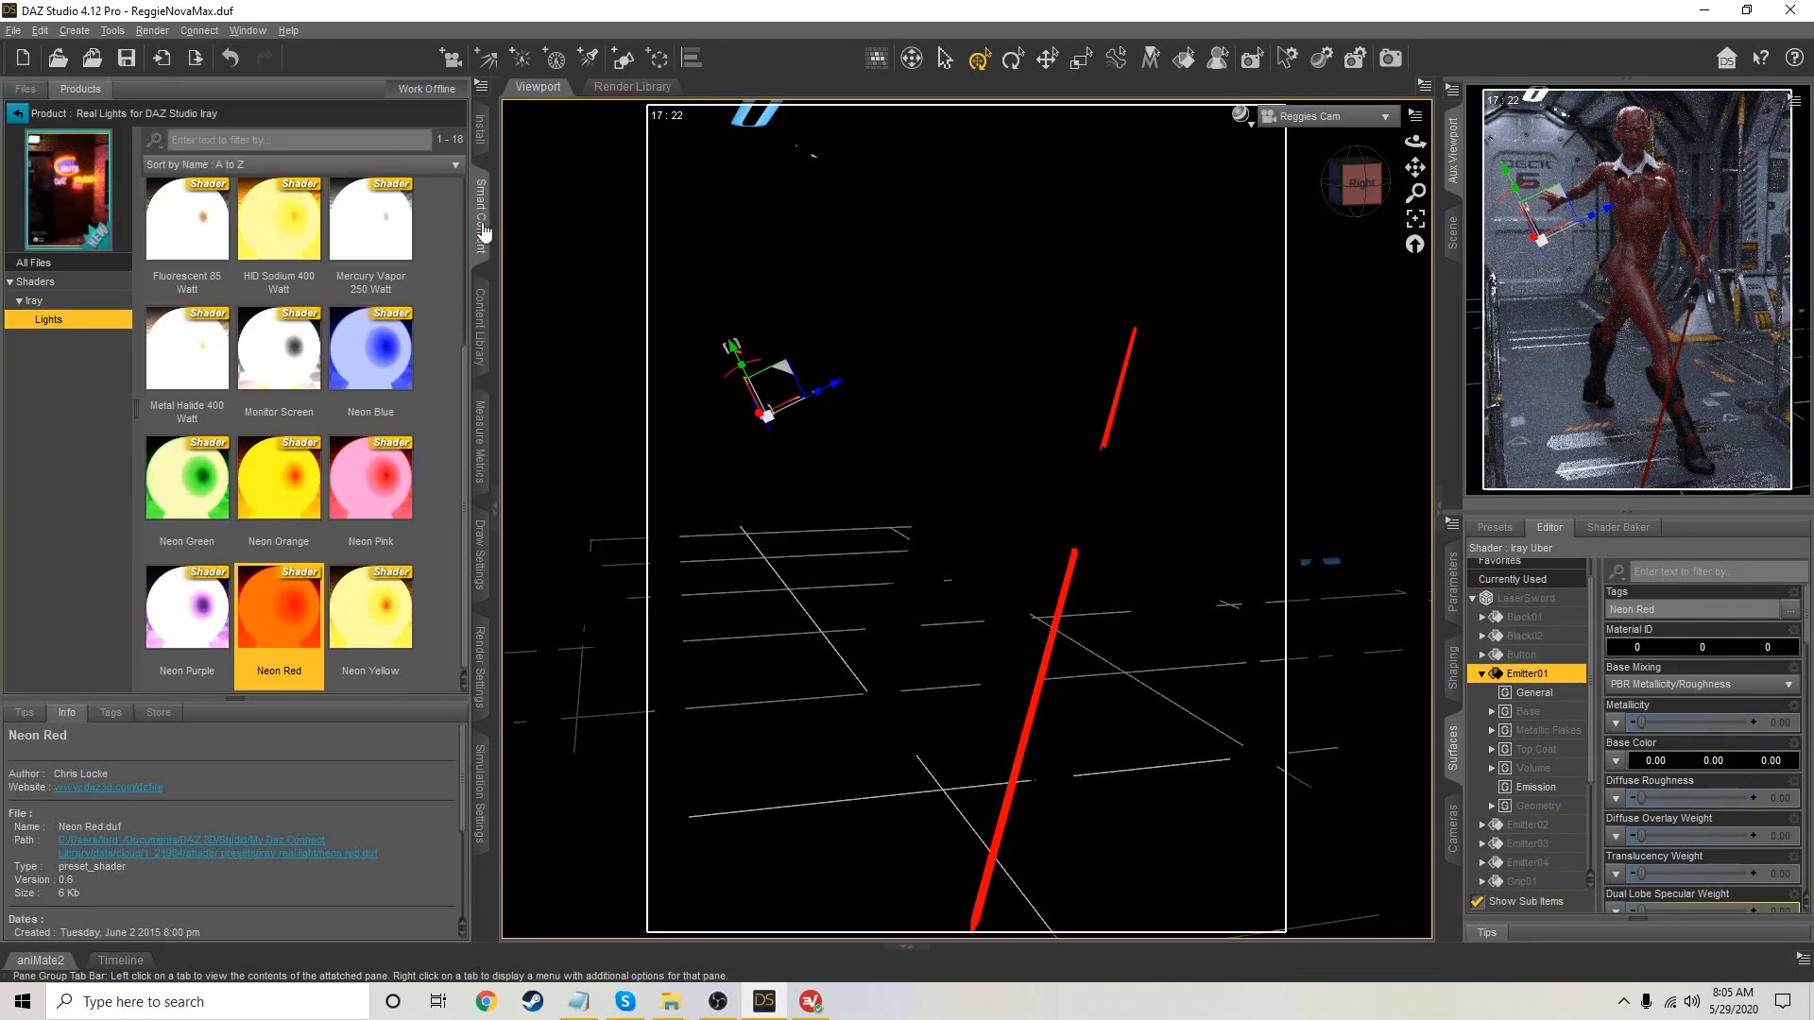
double_click(293, 628)
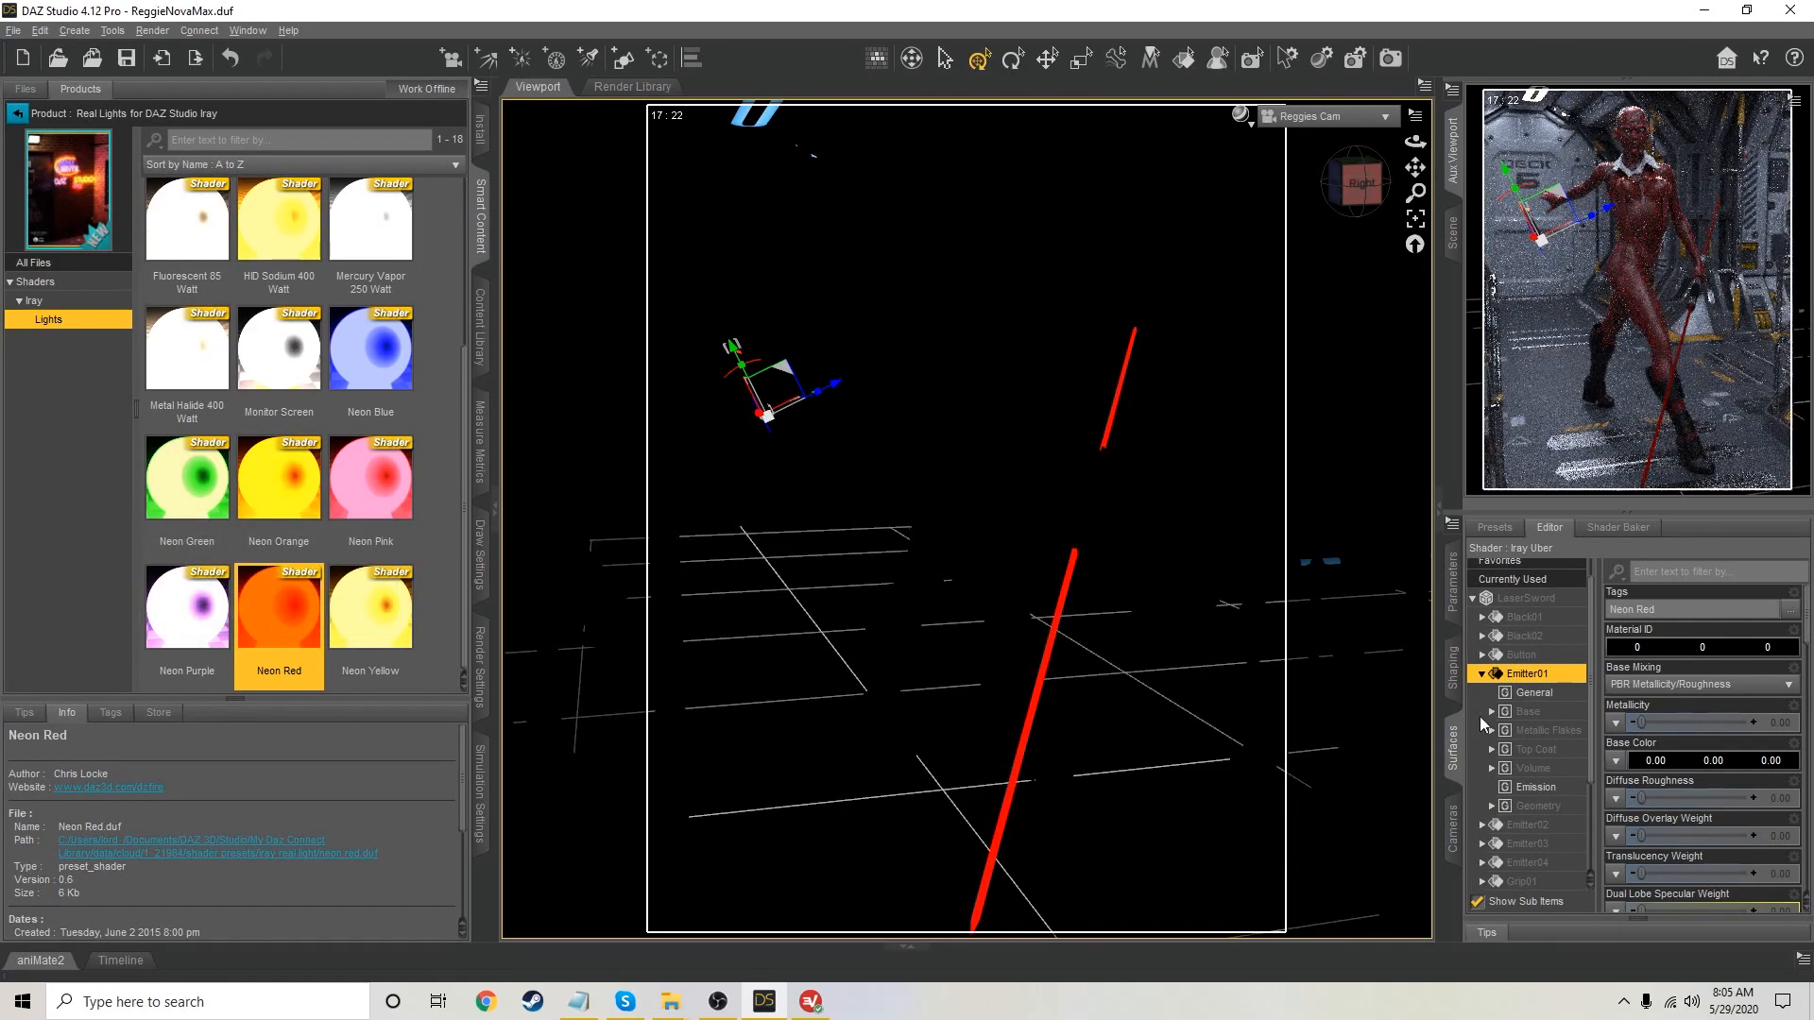
Test Emitter01's Cutout Opacity by lowering it to 0.00 and raising it back to 1.00
left_click(1481, 674)
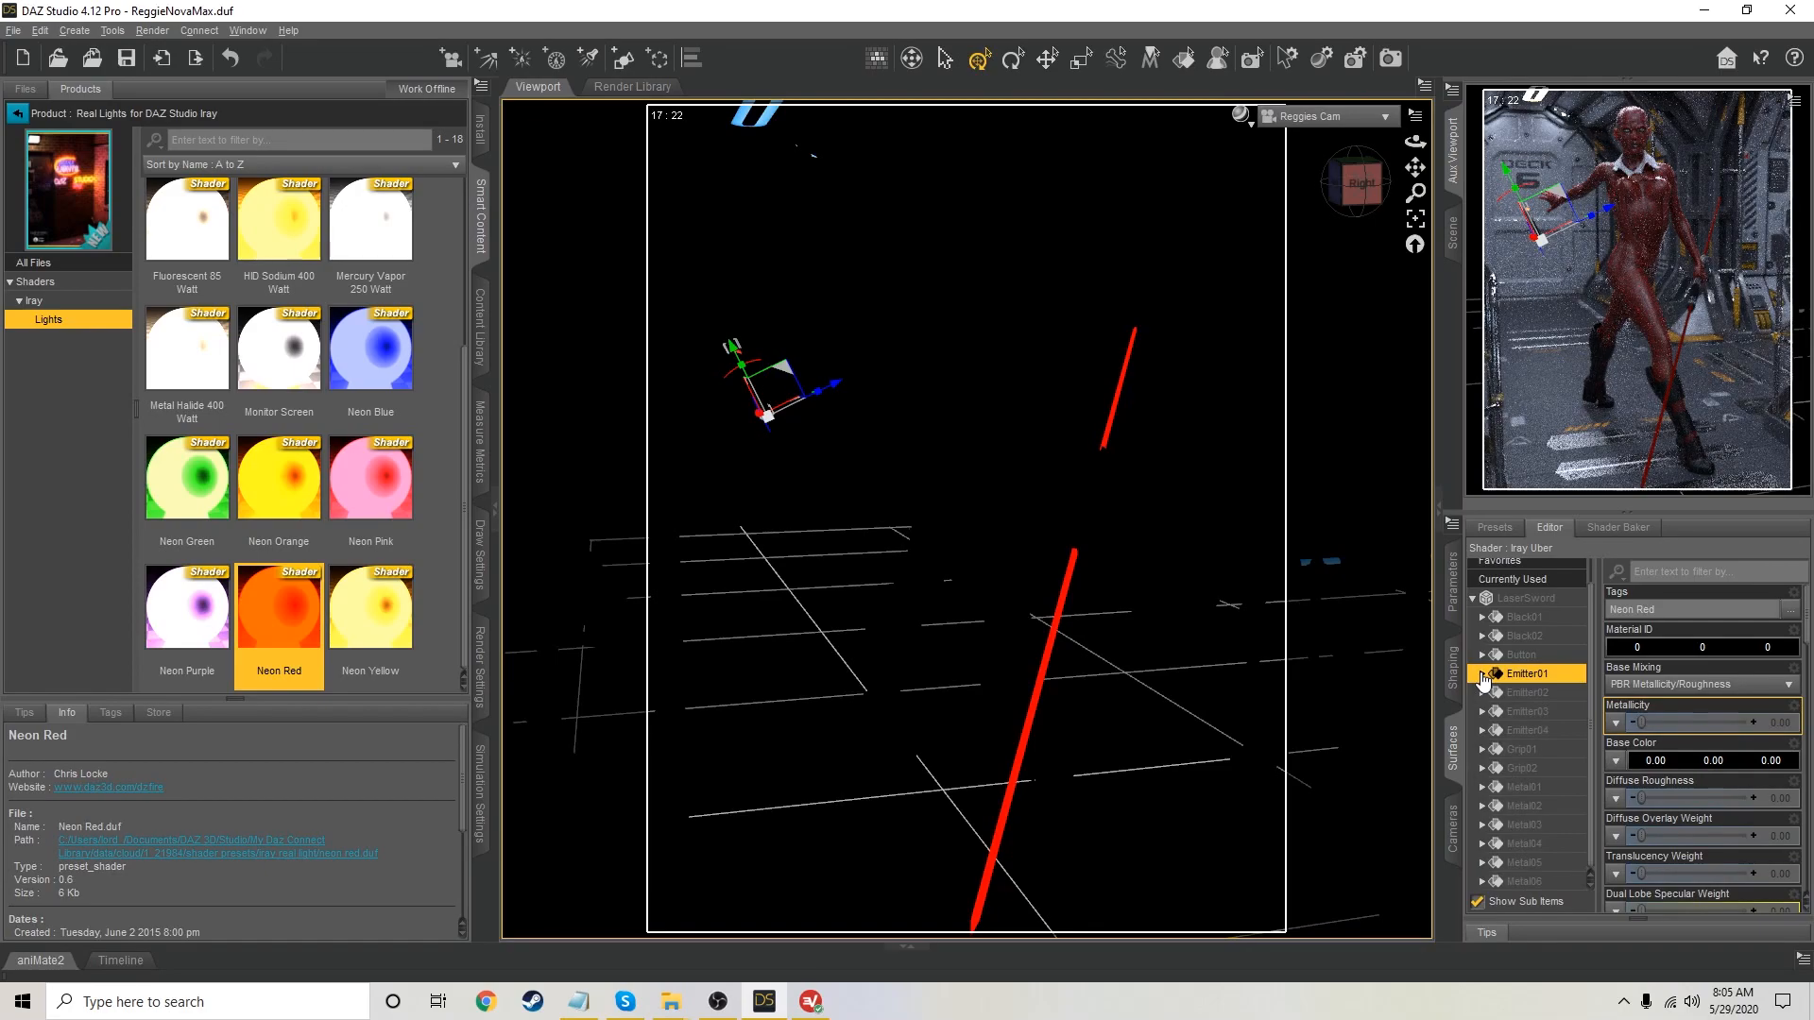
left_click(1693, 570)
type("opacity")
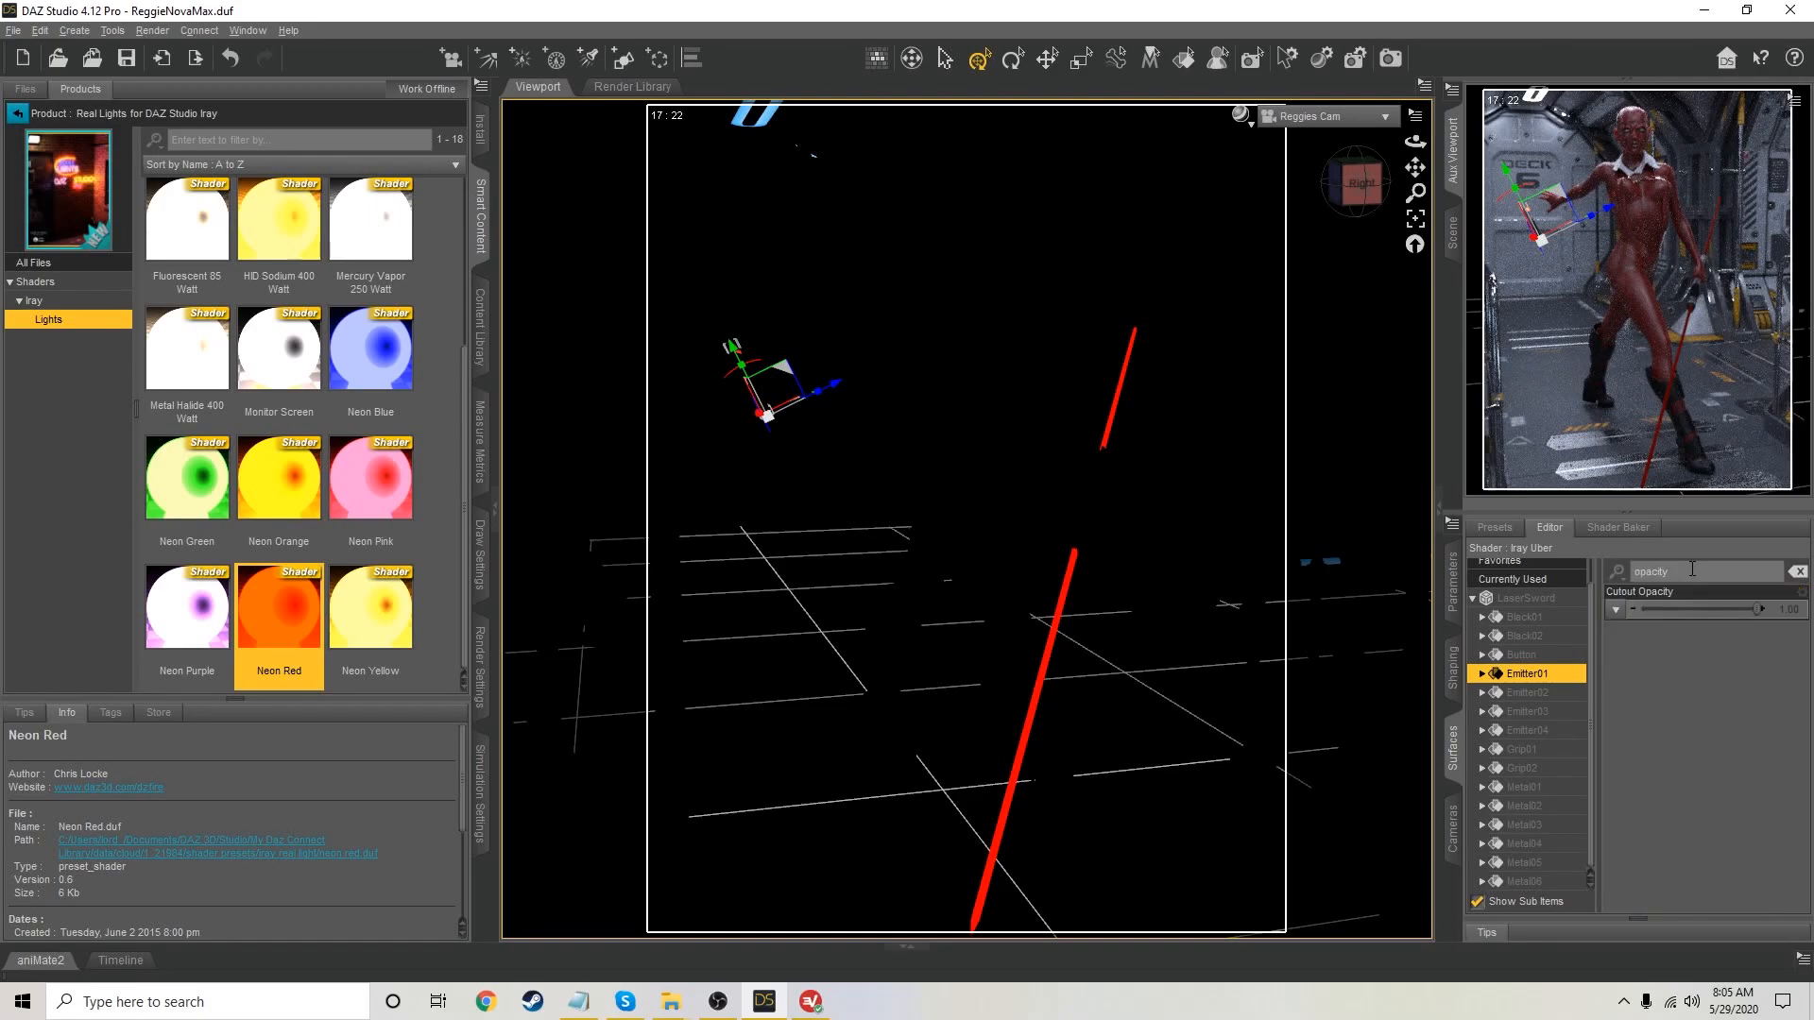
left_click_drag(1758, 611, 1544, 612)
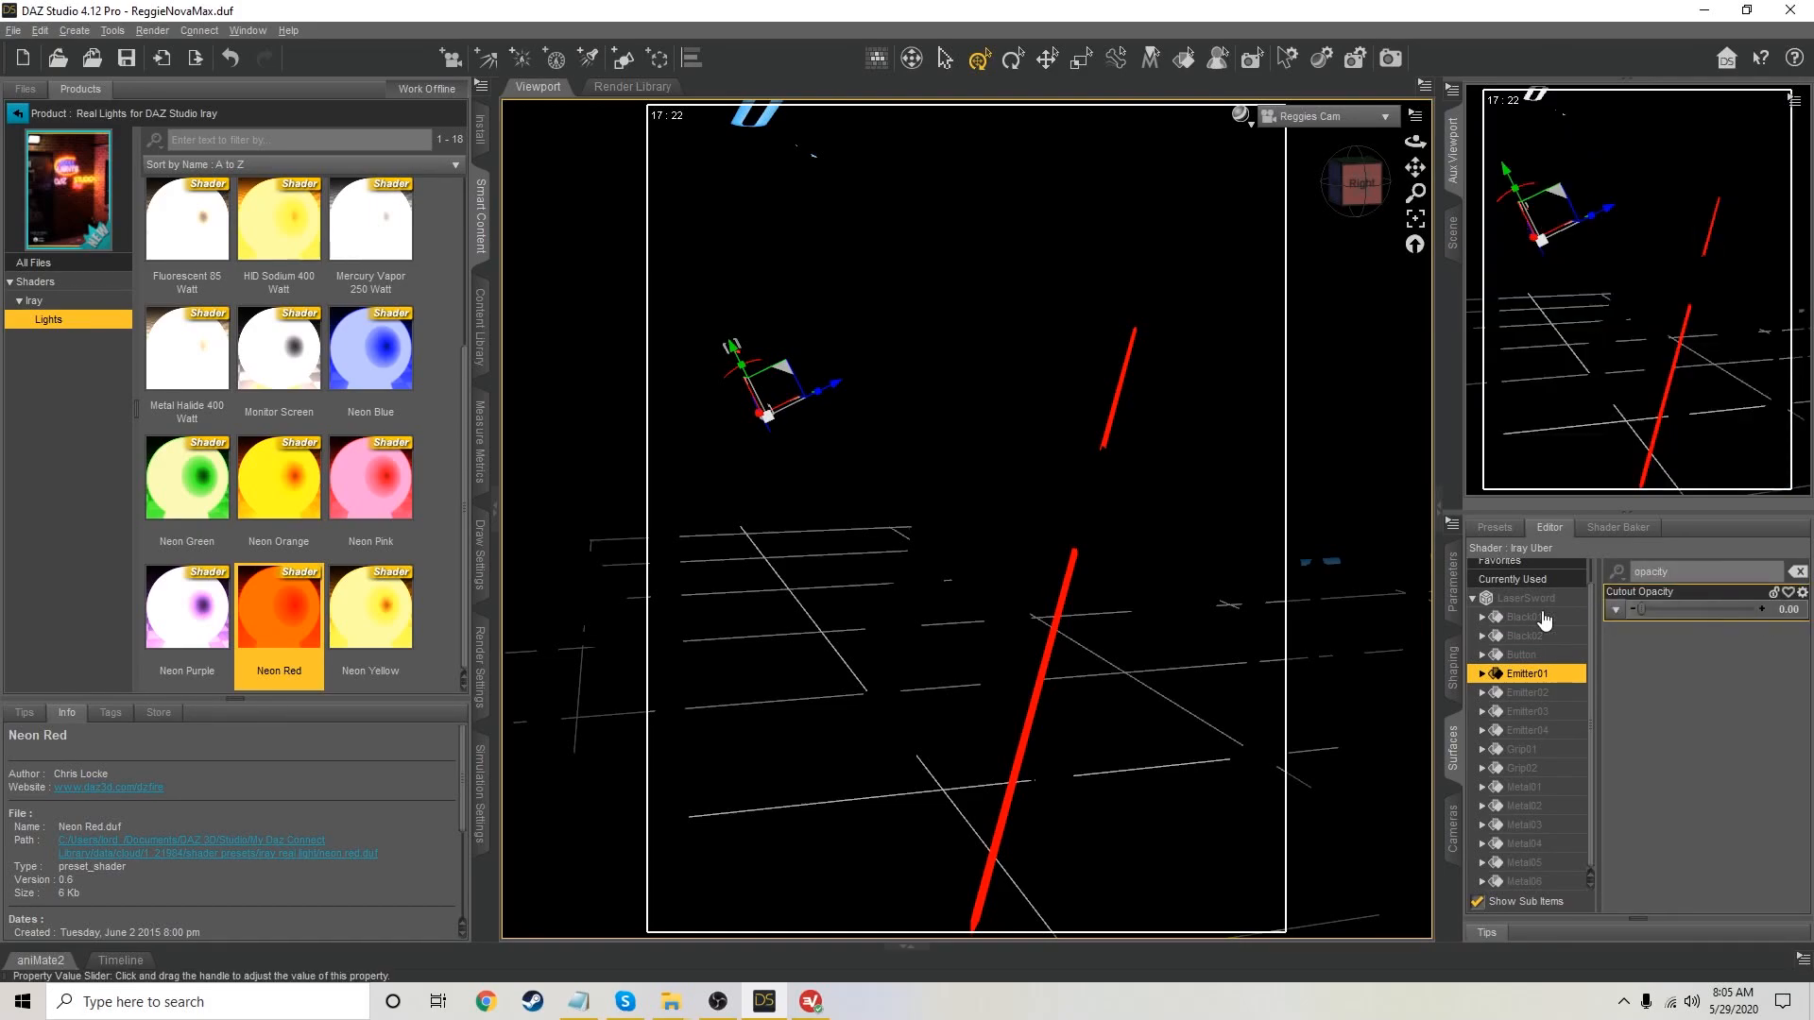
left_click_drag(1651, 624, 1767, 631)
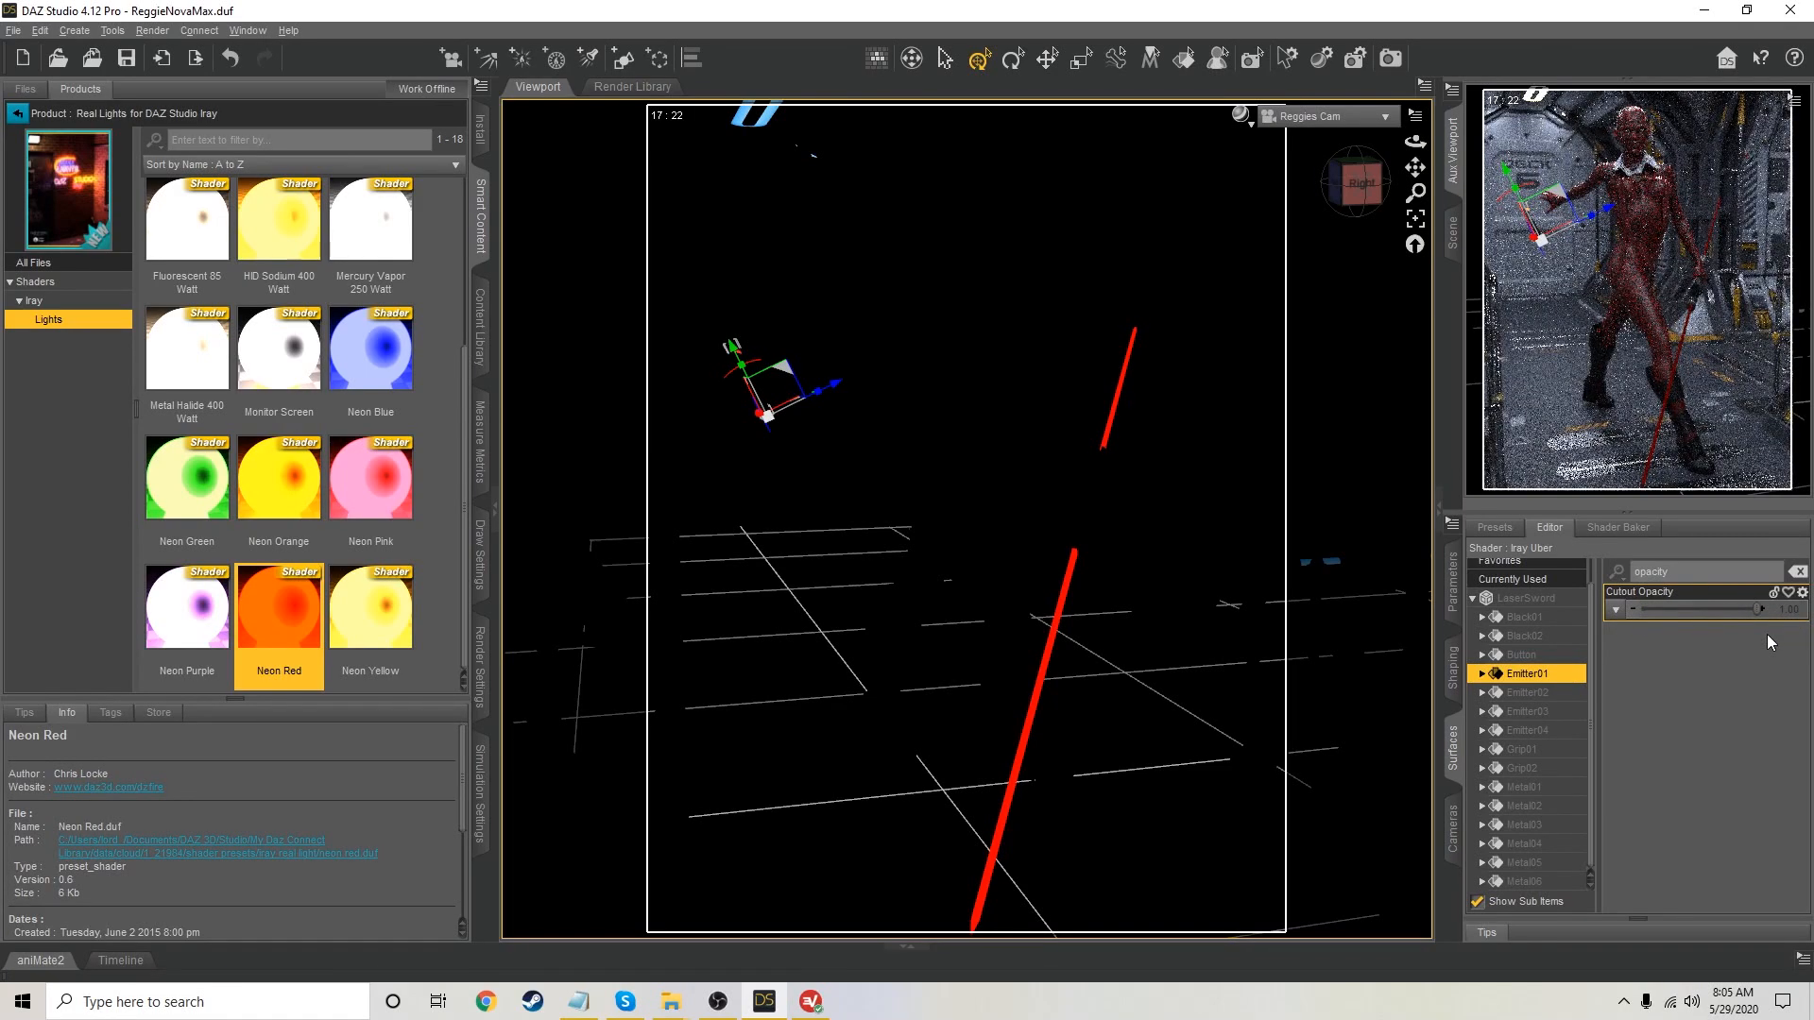
Switch the main viewport to Perspective View and select the LaserStaff-Blade02 object for surface editing
left_click(1356, 117)
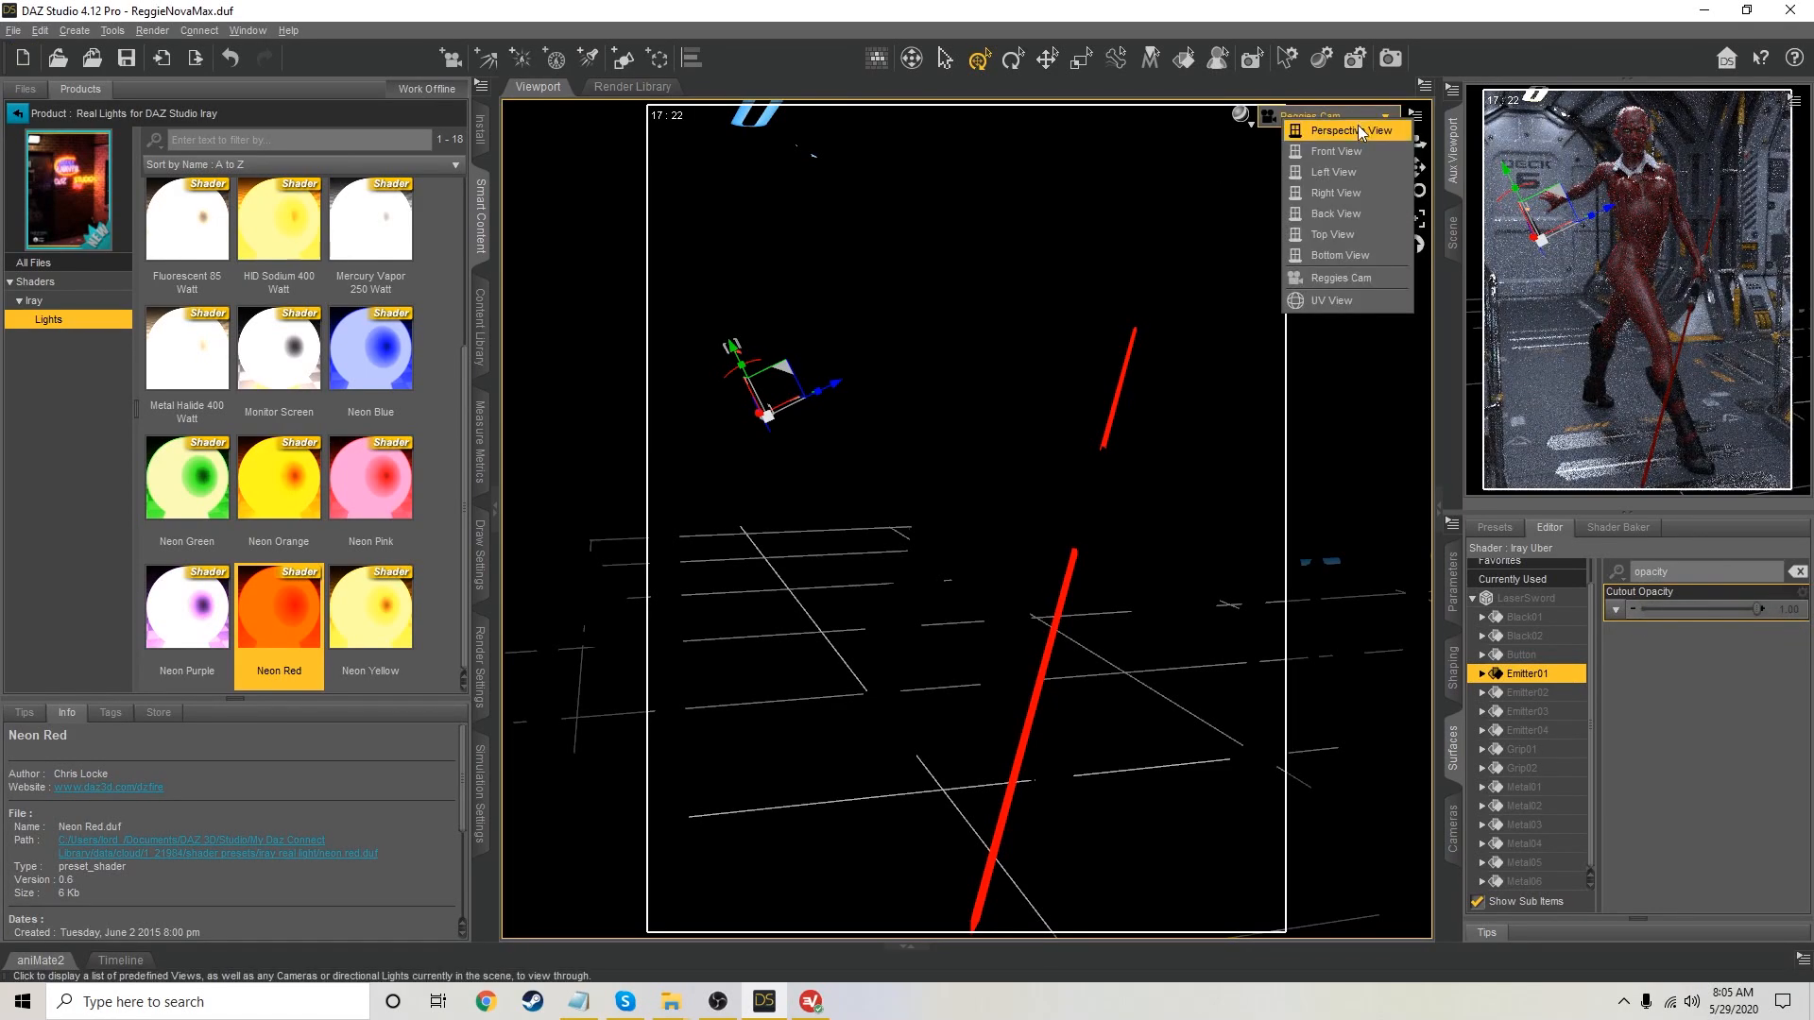
left_click(1361, 130)
left_click_drag(1415, 193, 1415, 128)
left_click_drag(1416, 193, 1417, 192)
left_click(1124, 475)
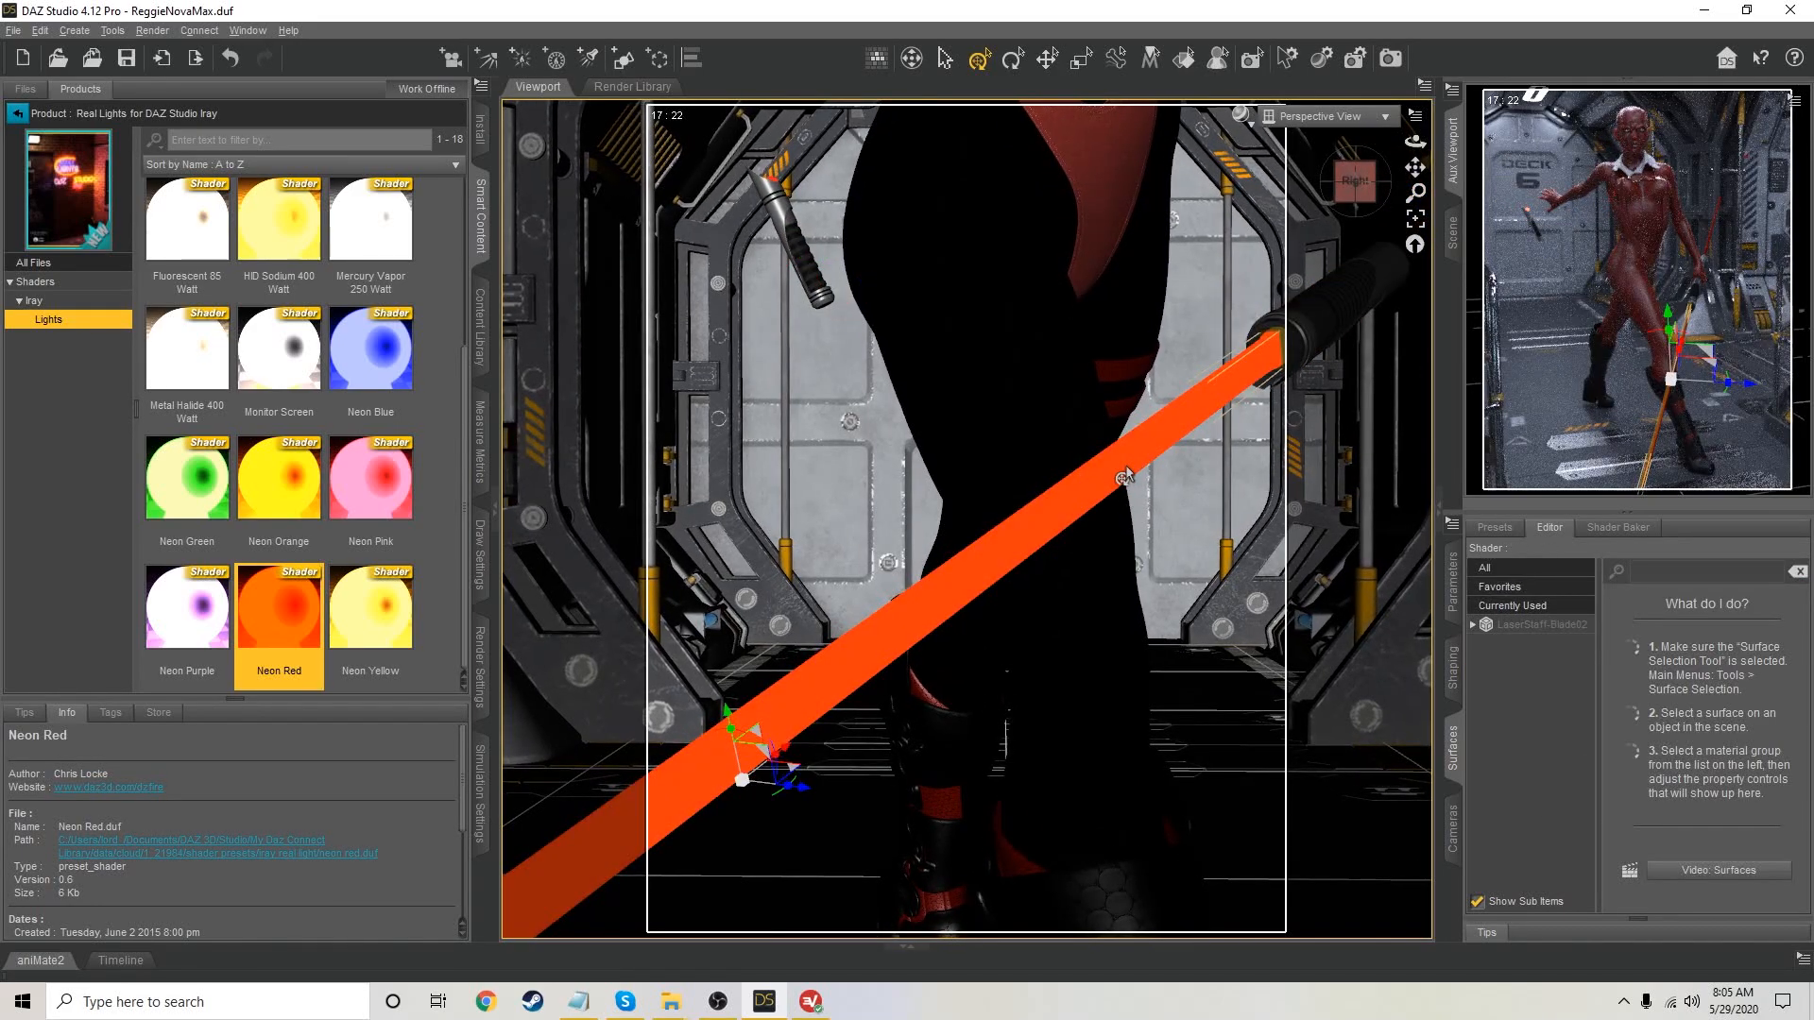
left_click(1549, 625)
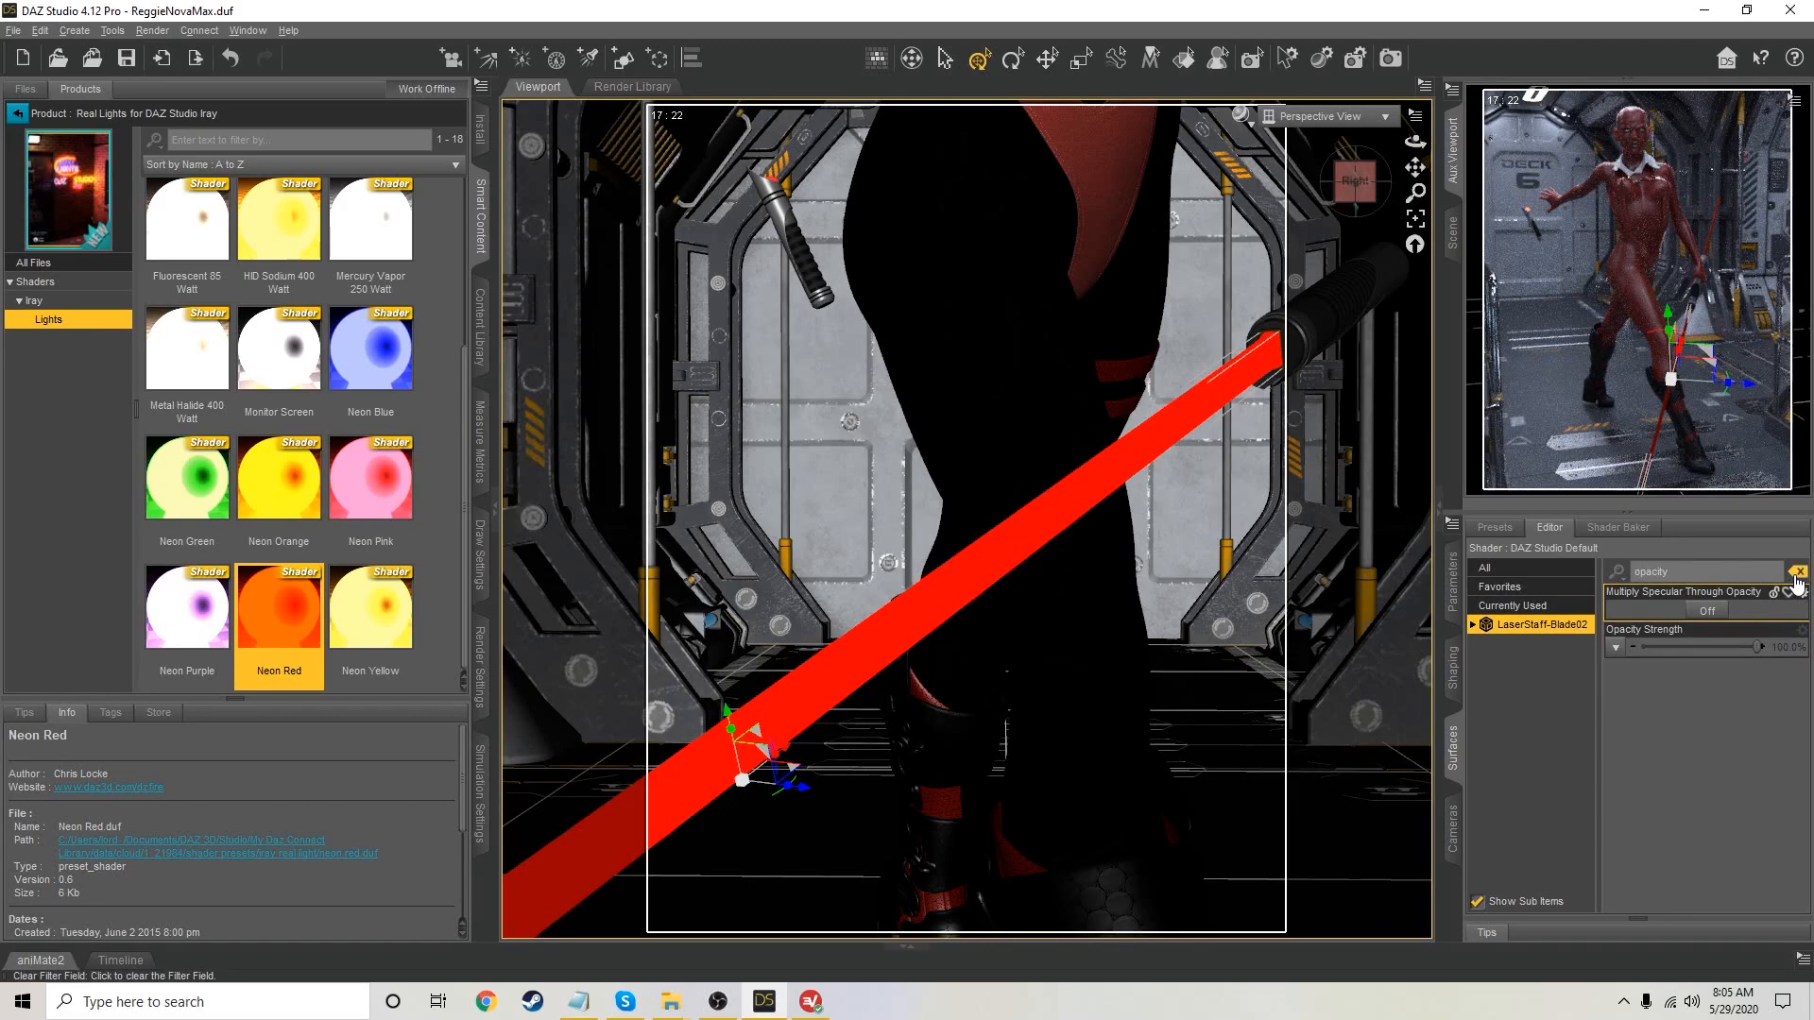
left_click(1798, 572)
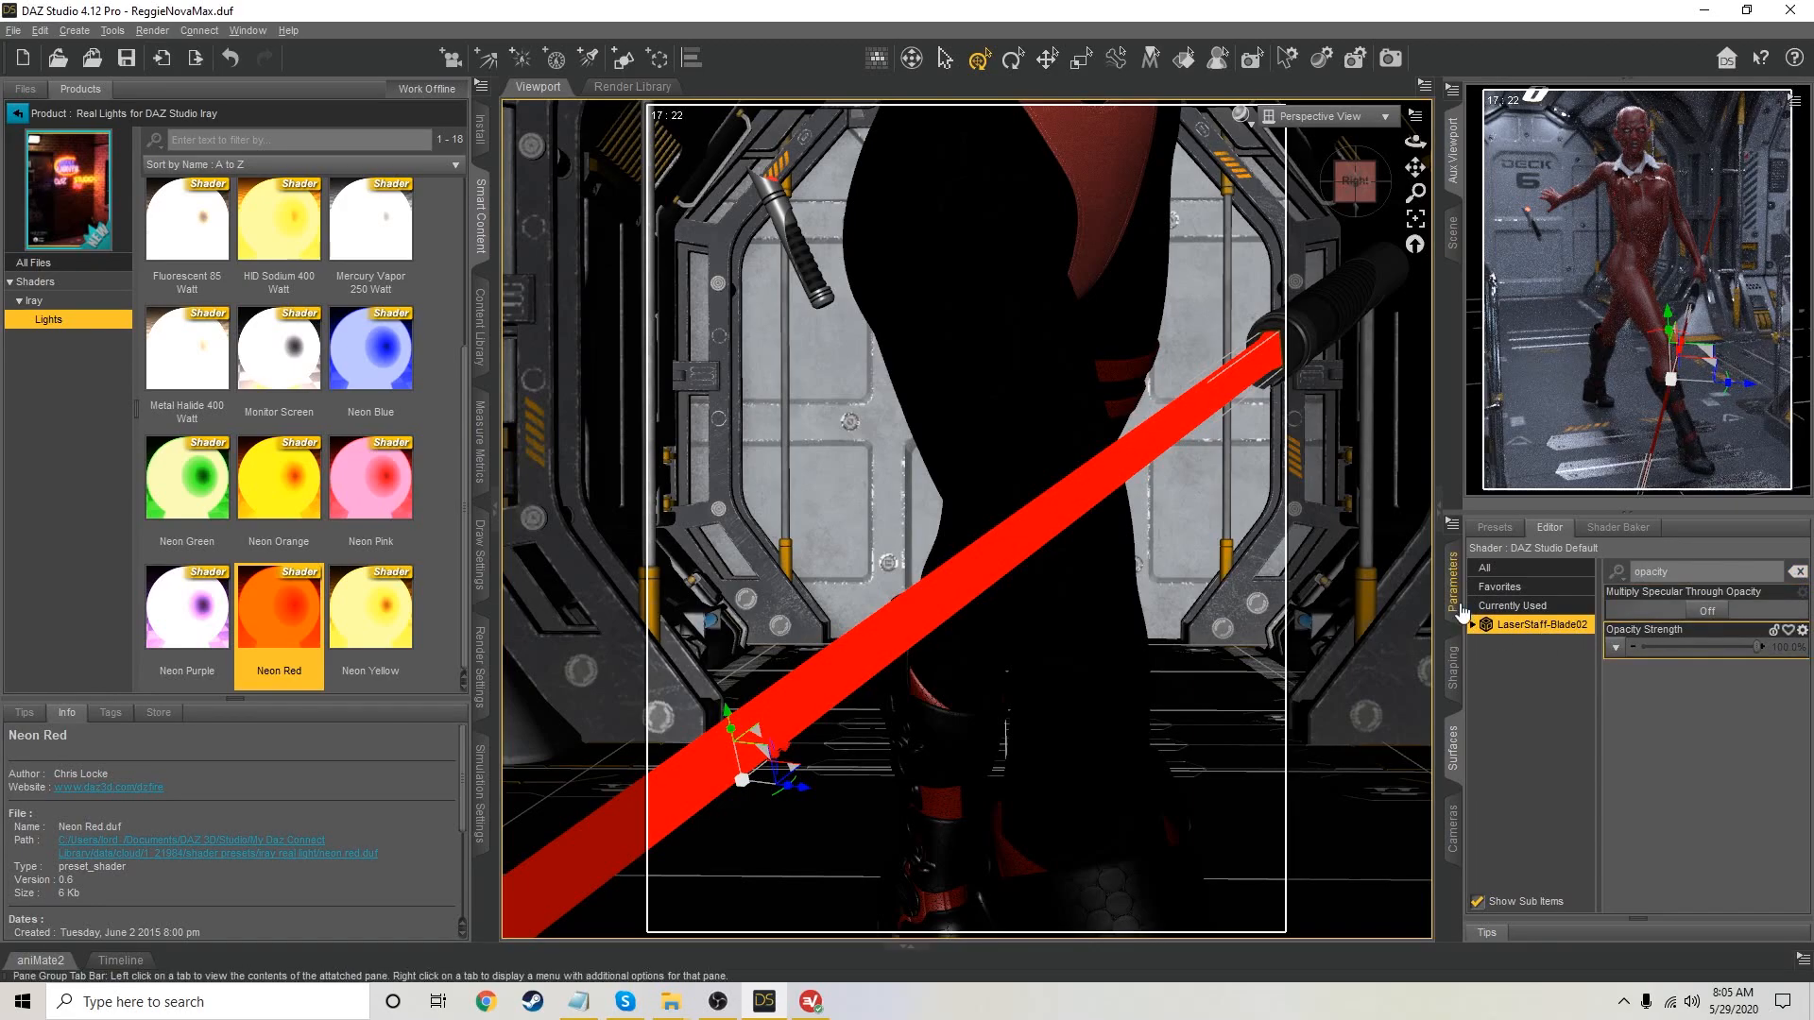
Select both LaserStaff-Blade01 and LaserStaff-Blade02 in the scene, apply the Neon Red shader to them, and check the auxiliary preview
left_click(1454, 595)
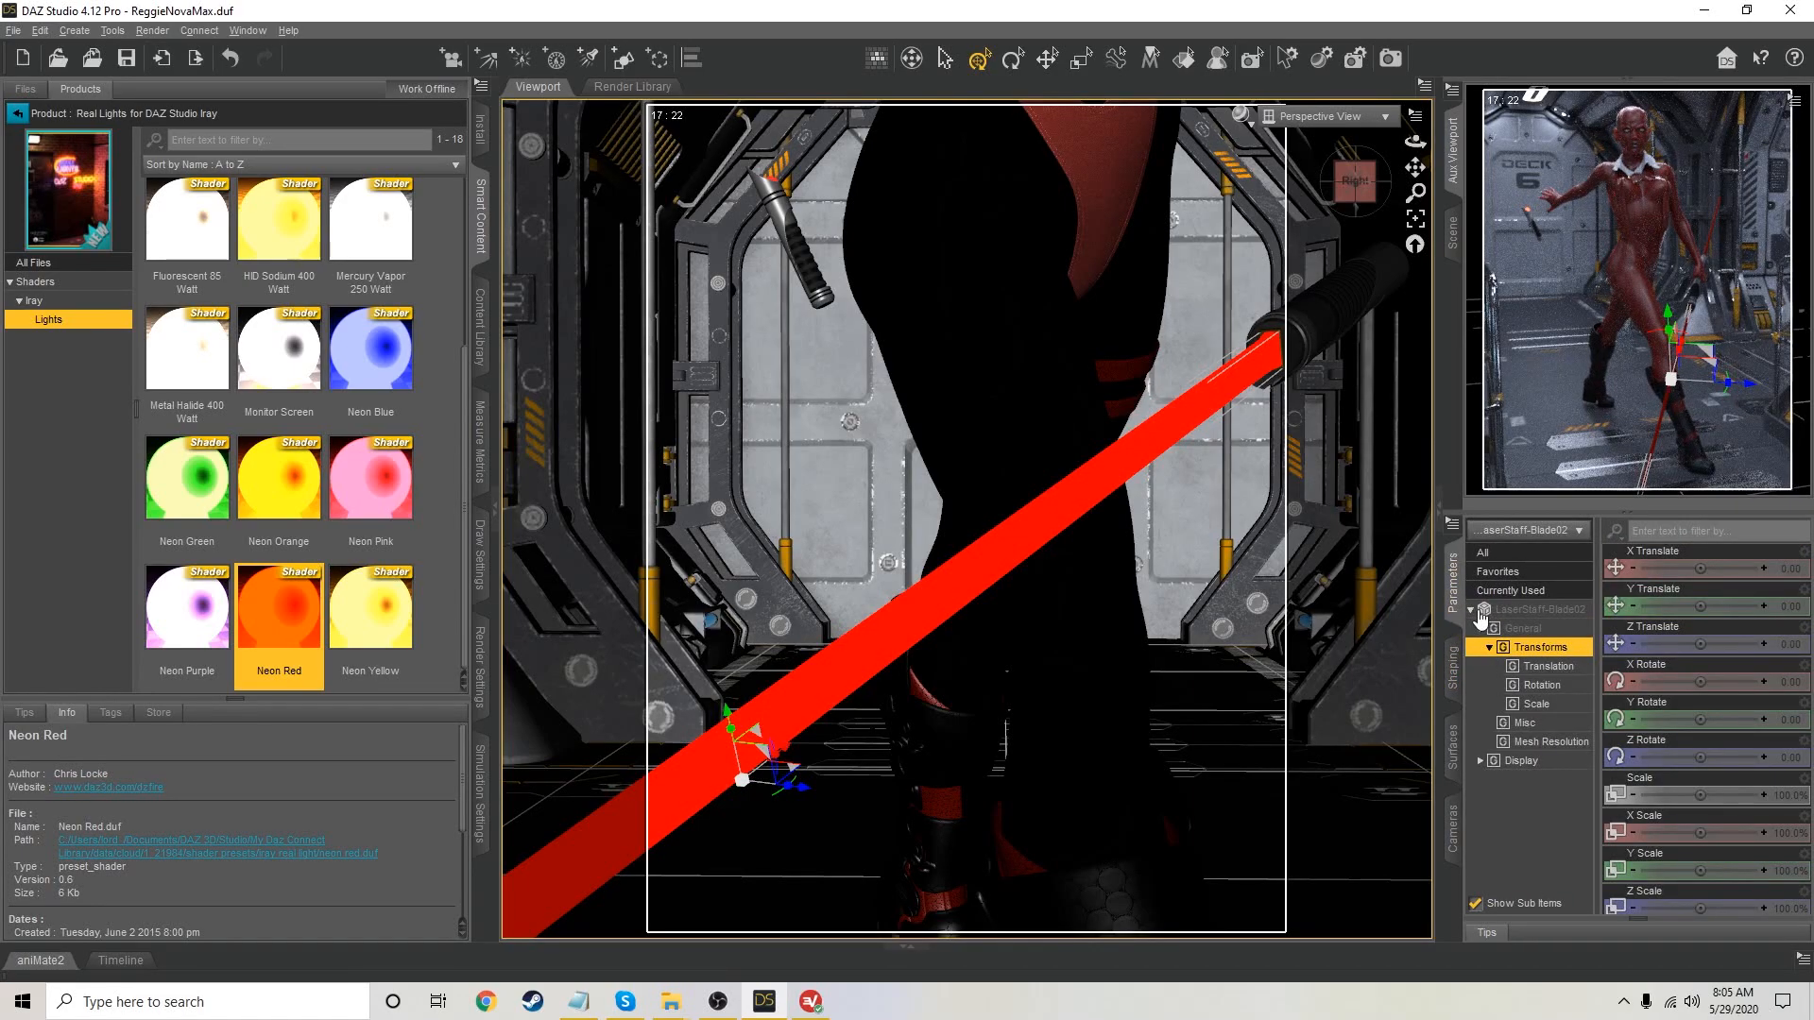
left_click(1473, 611)
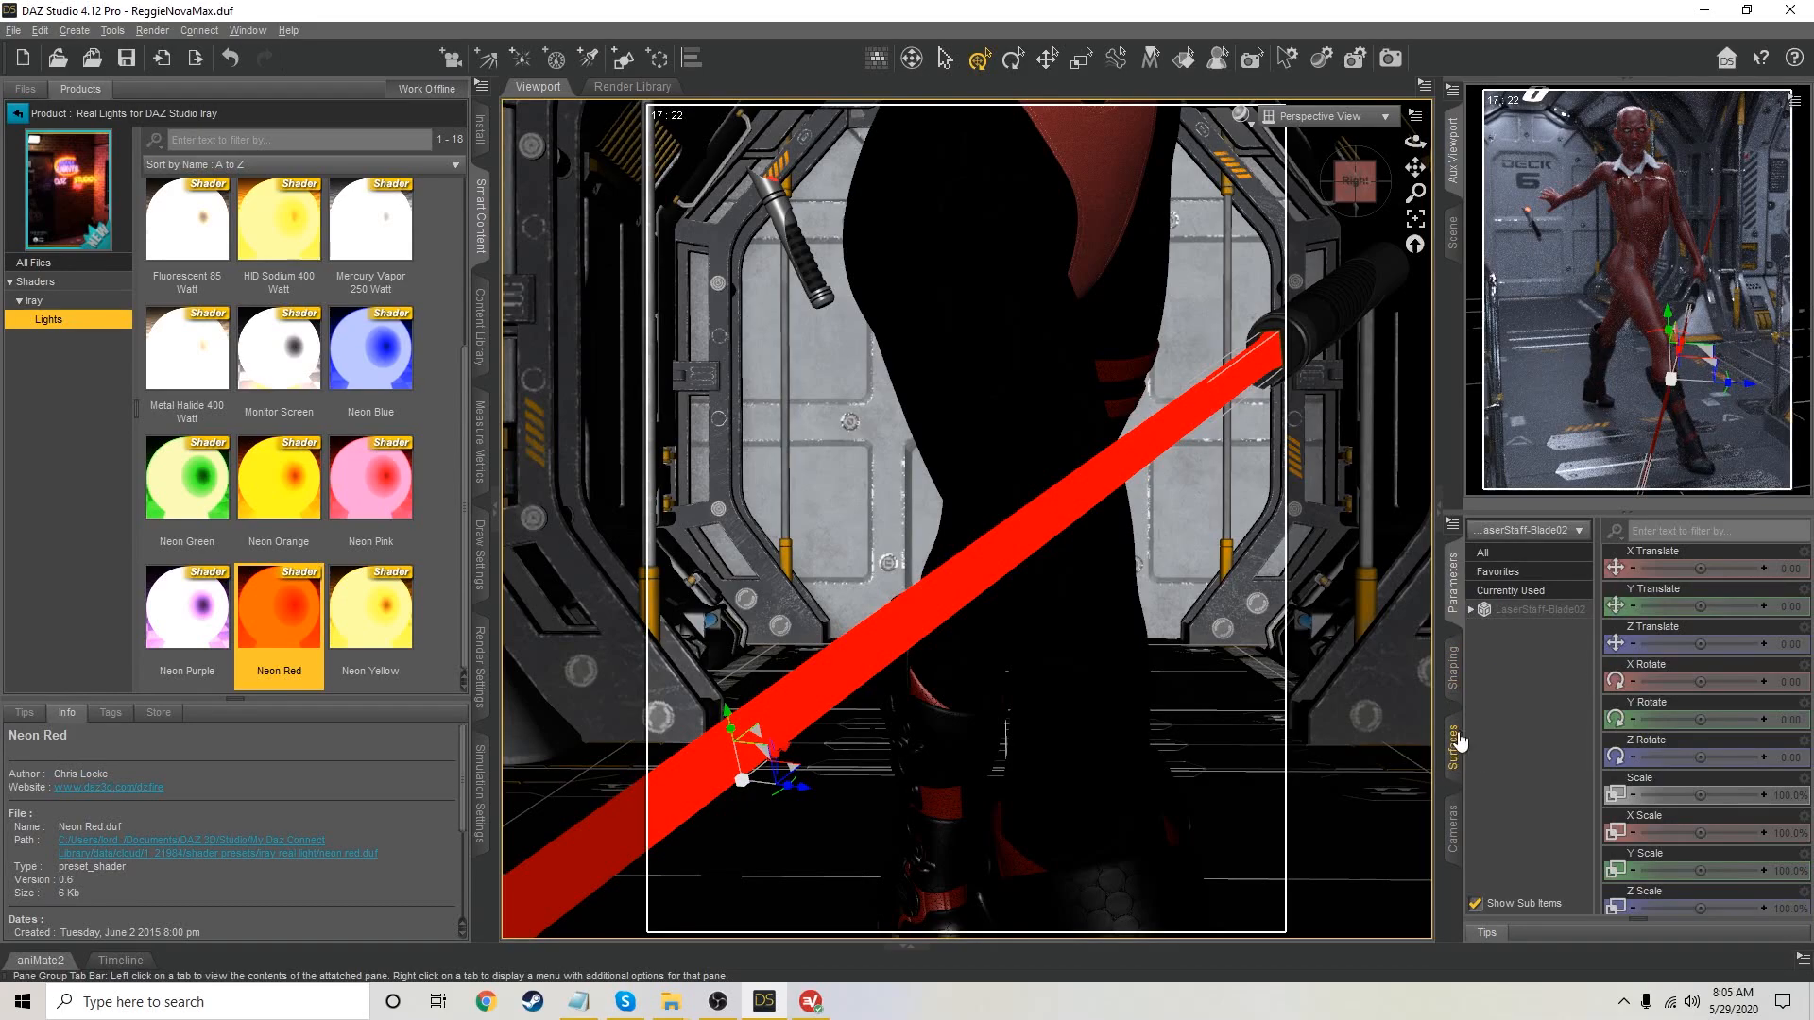
left_click(1452, 232)
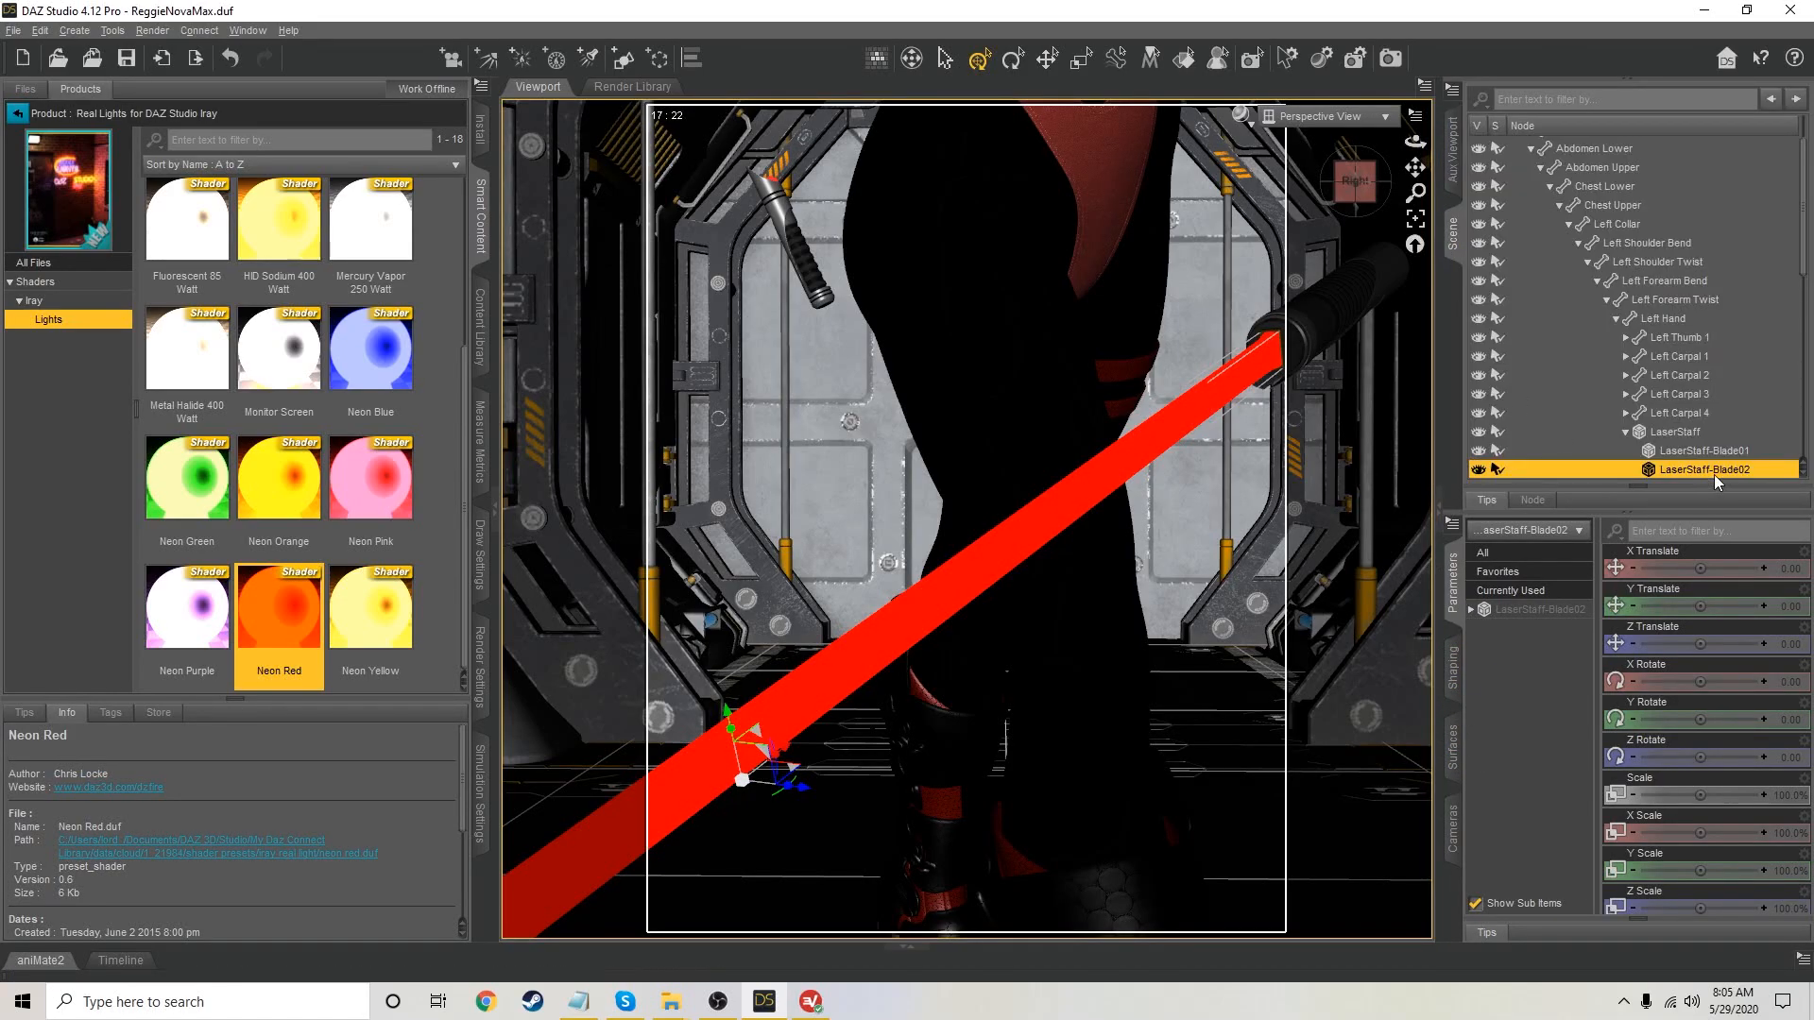
scroll(1714, 474, "down", 2)
left_click(1715, 343)
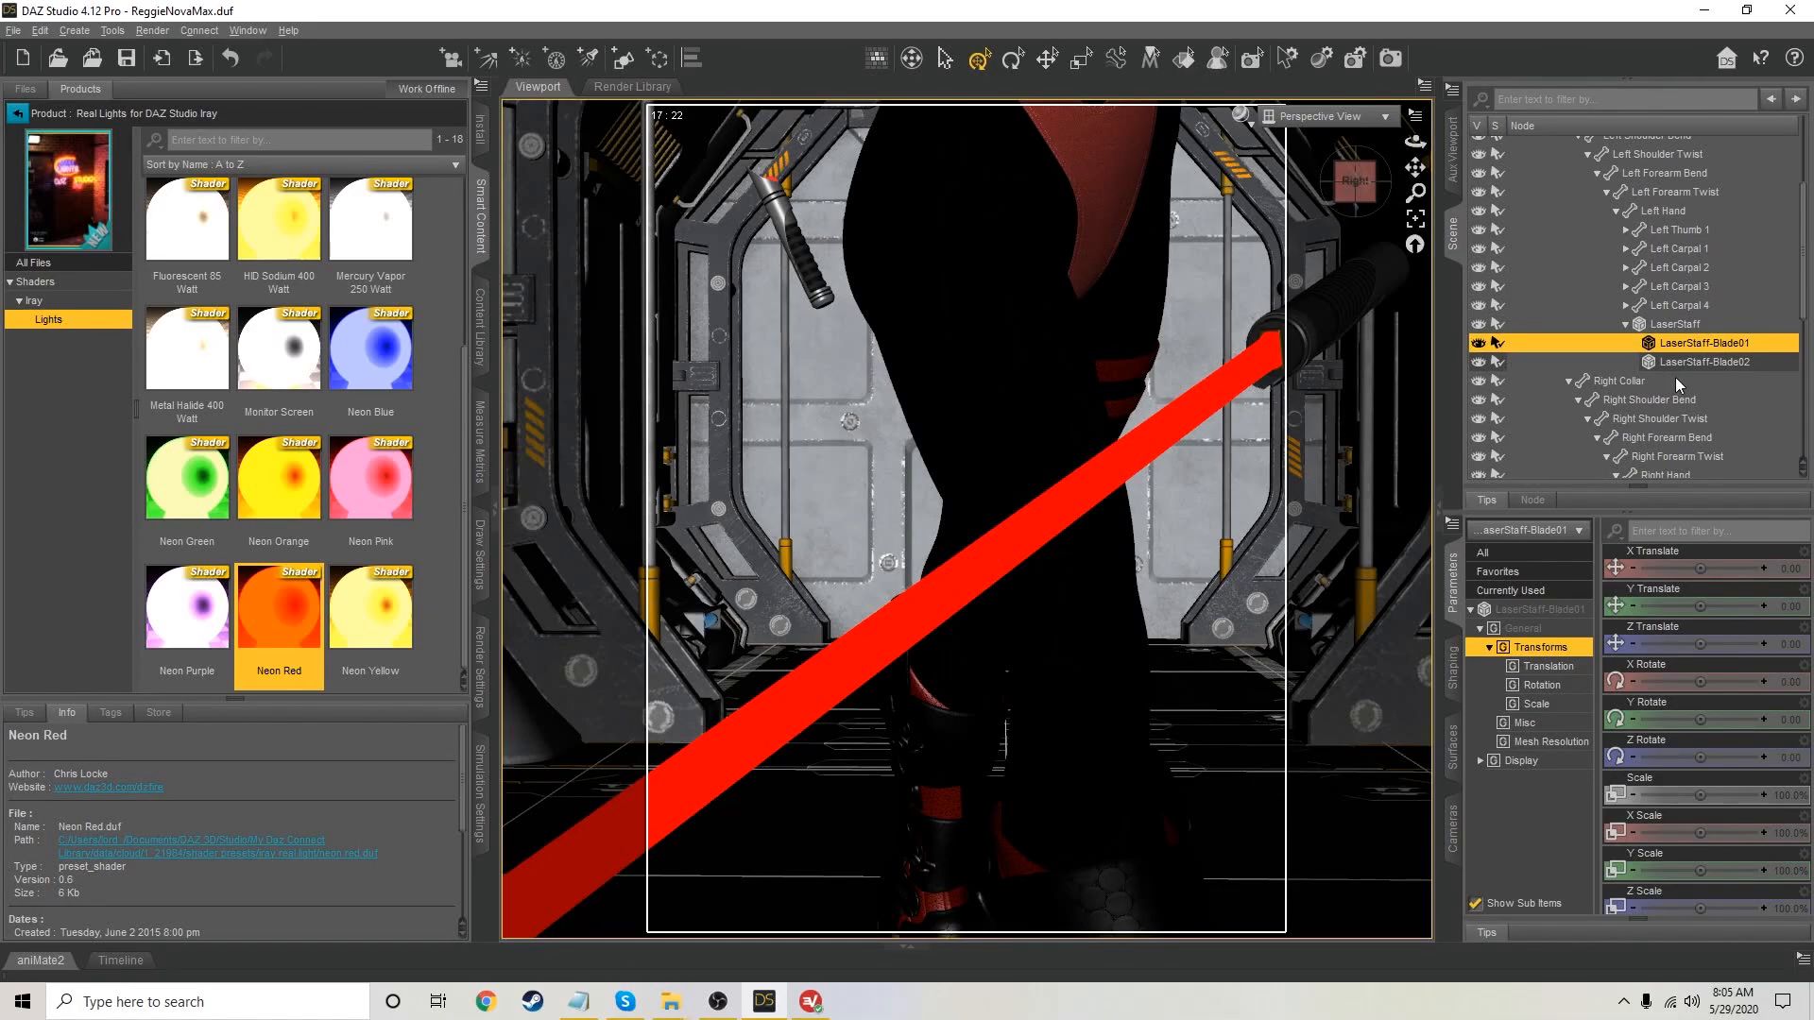
left_click(1681, 364)
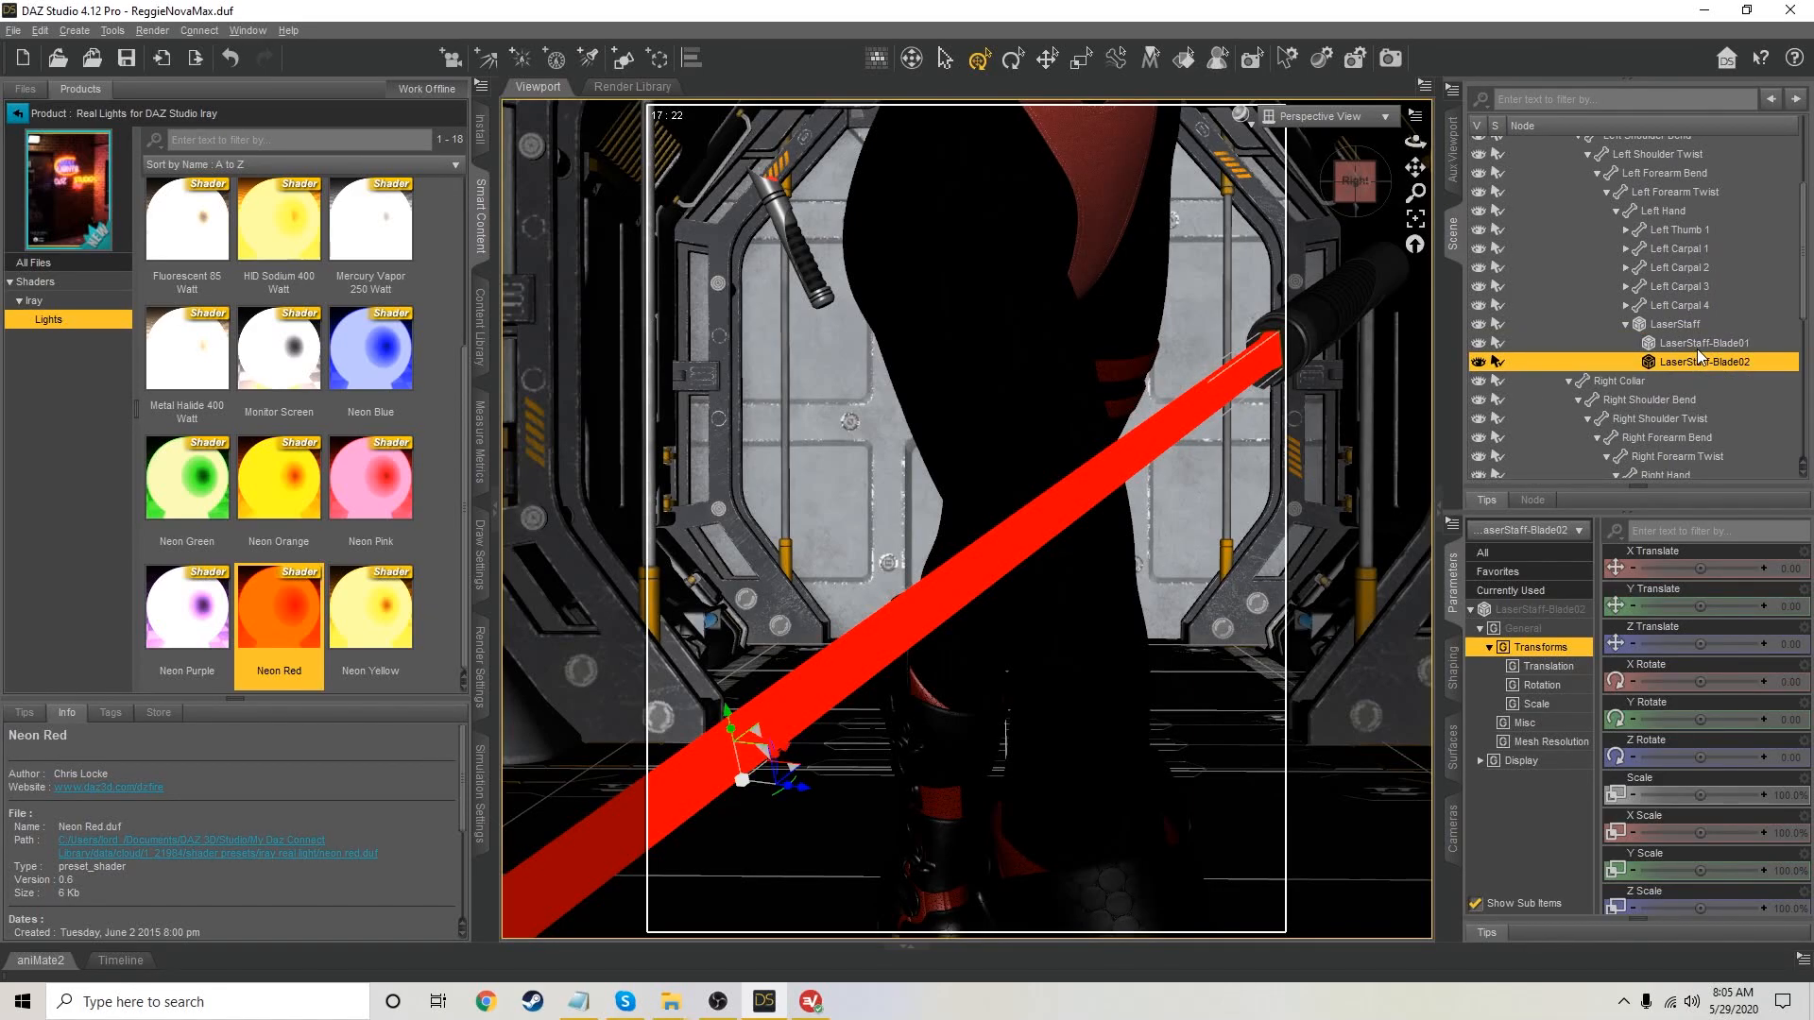
left_click(1699, 344, "ctrl")
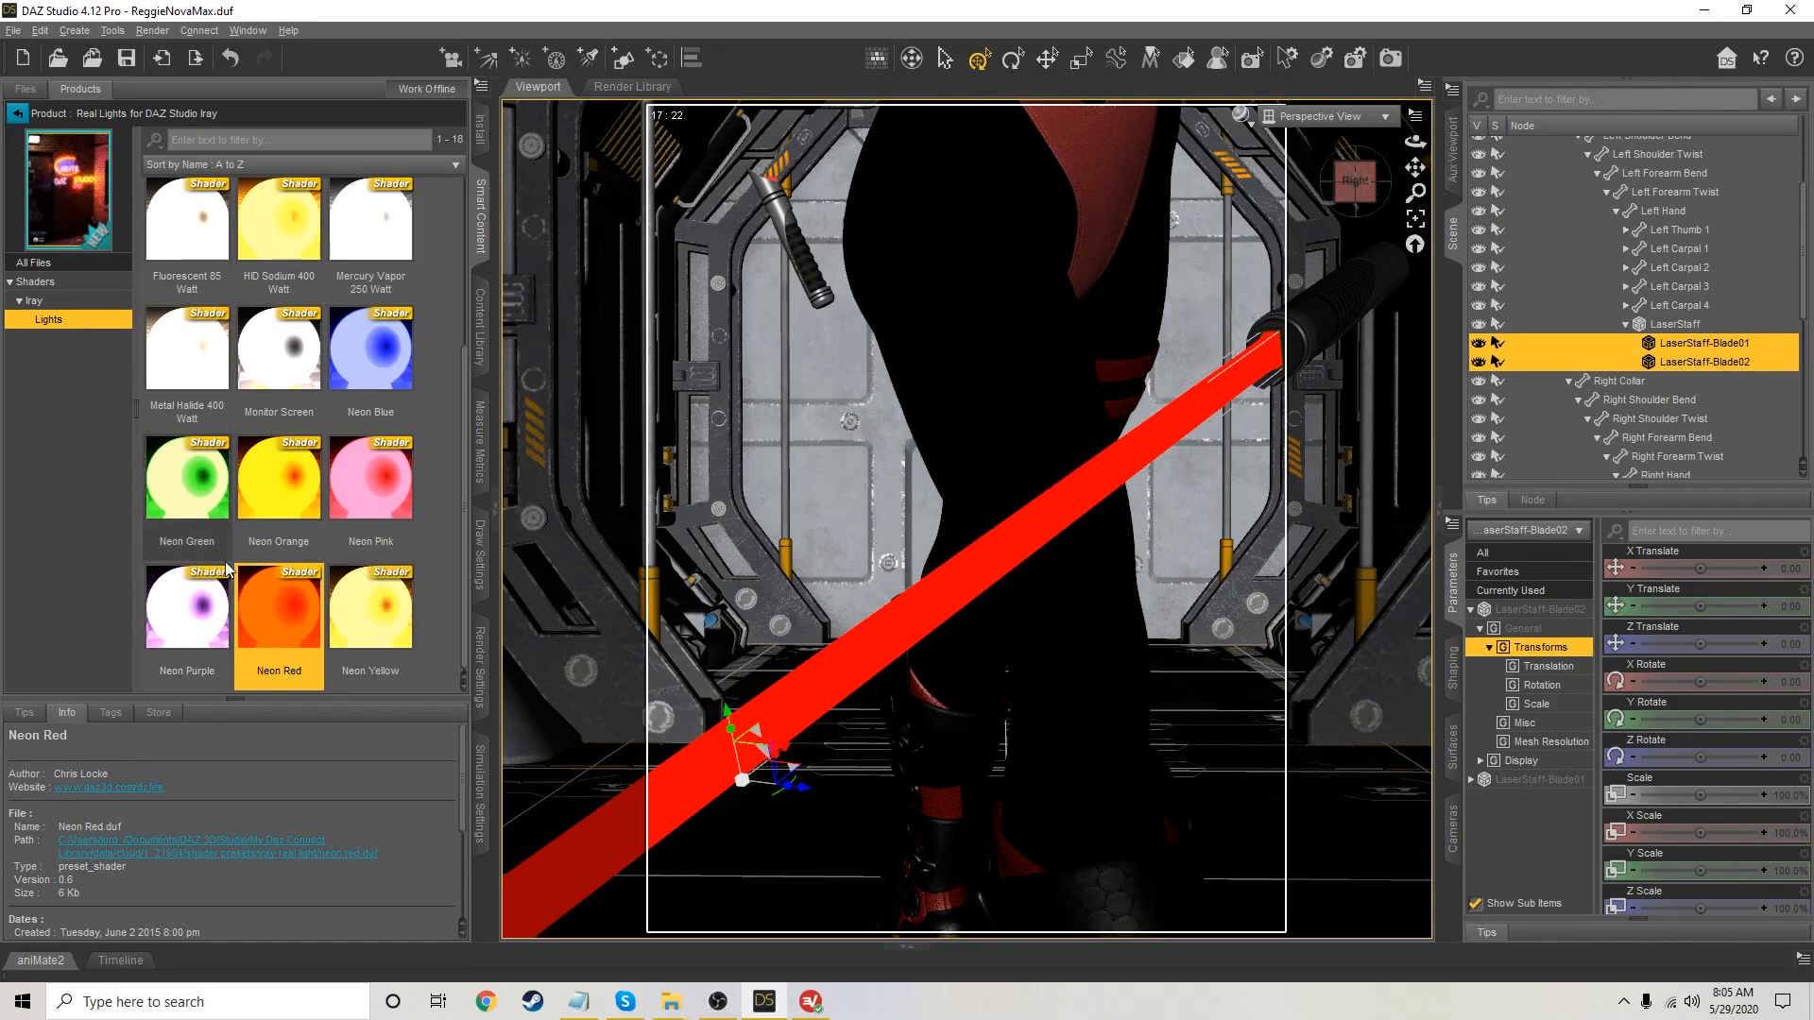
double_click(280, 612)
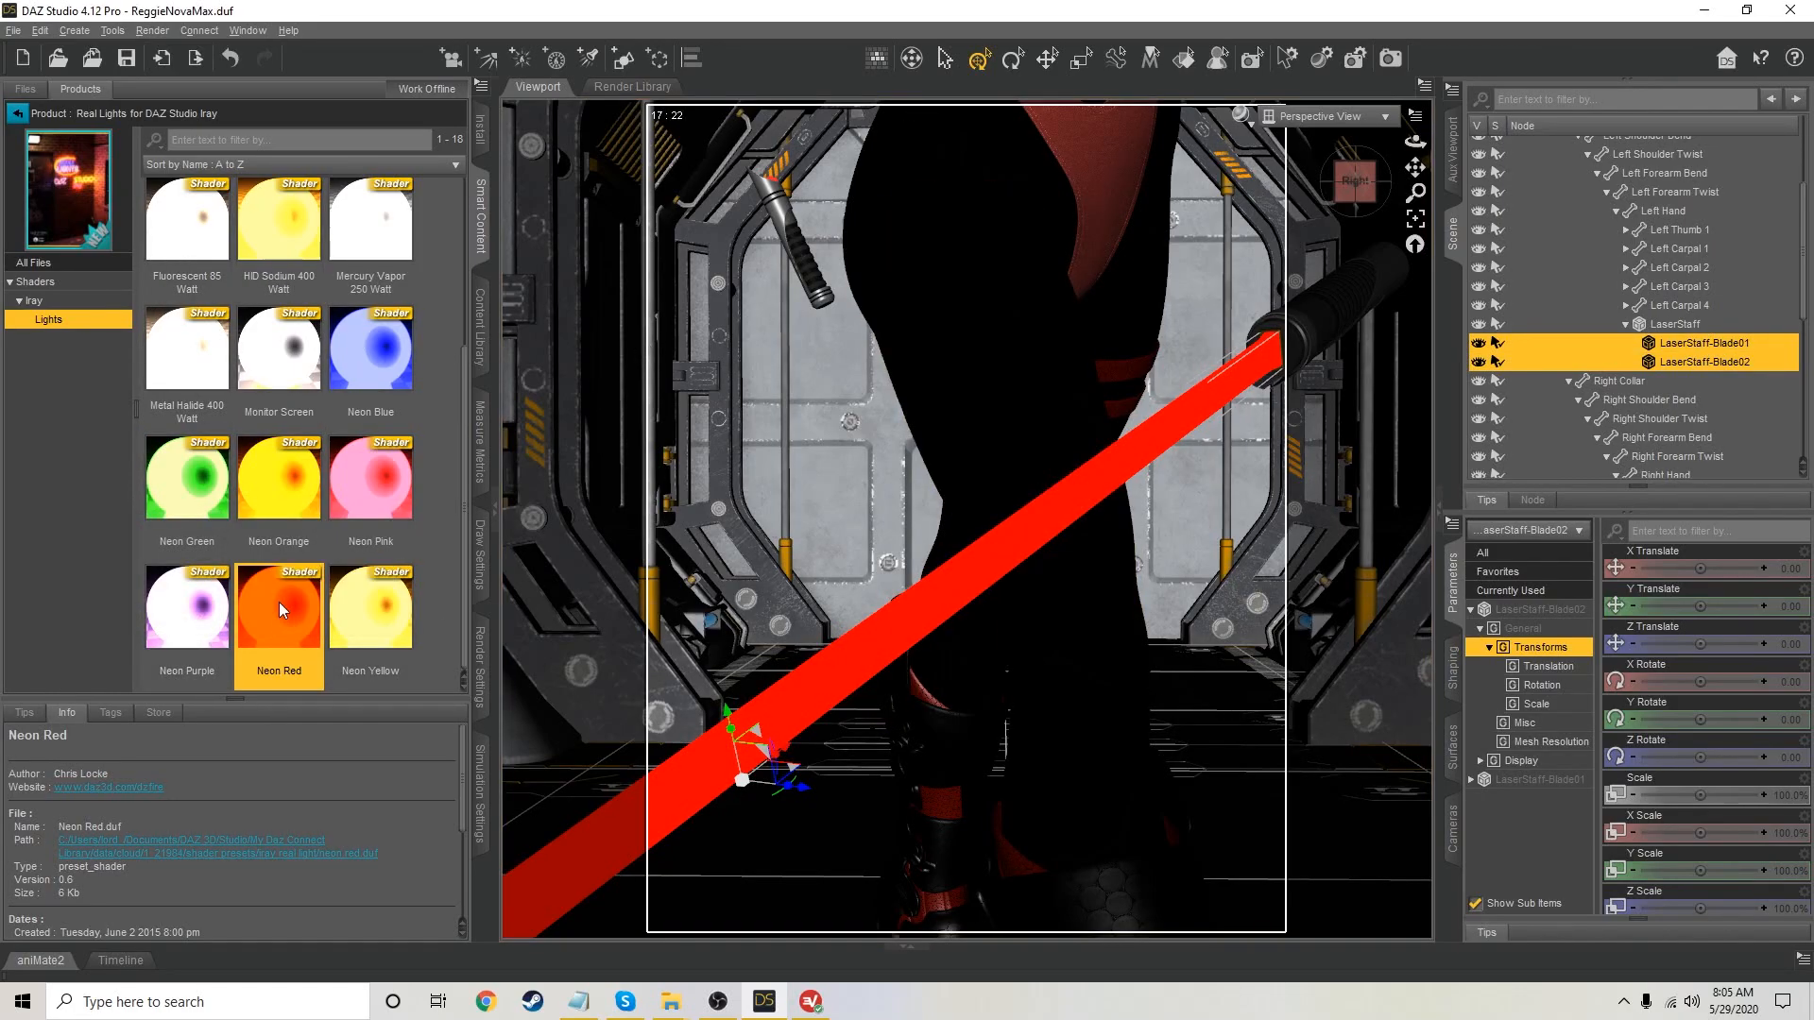
left_click(1446, 172)
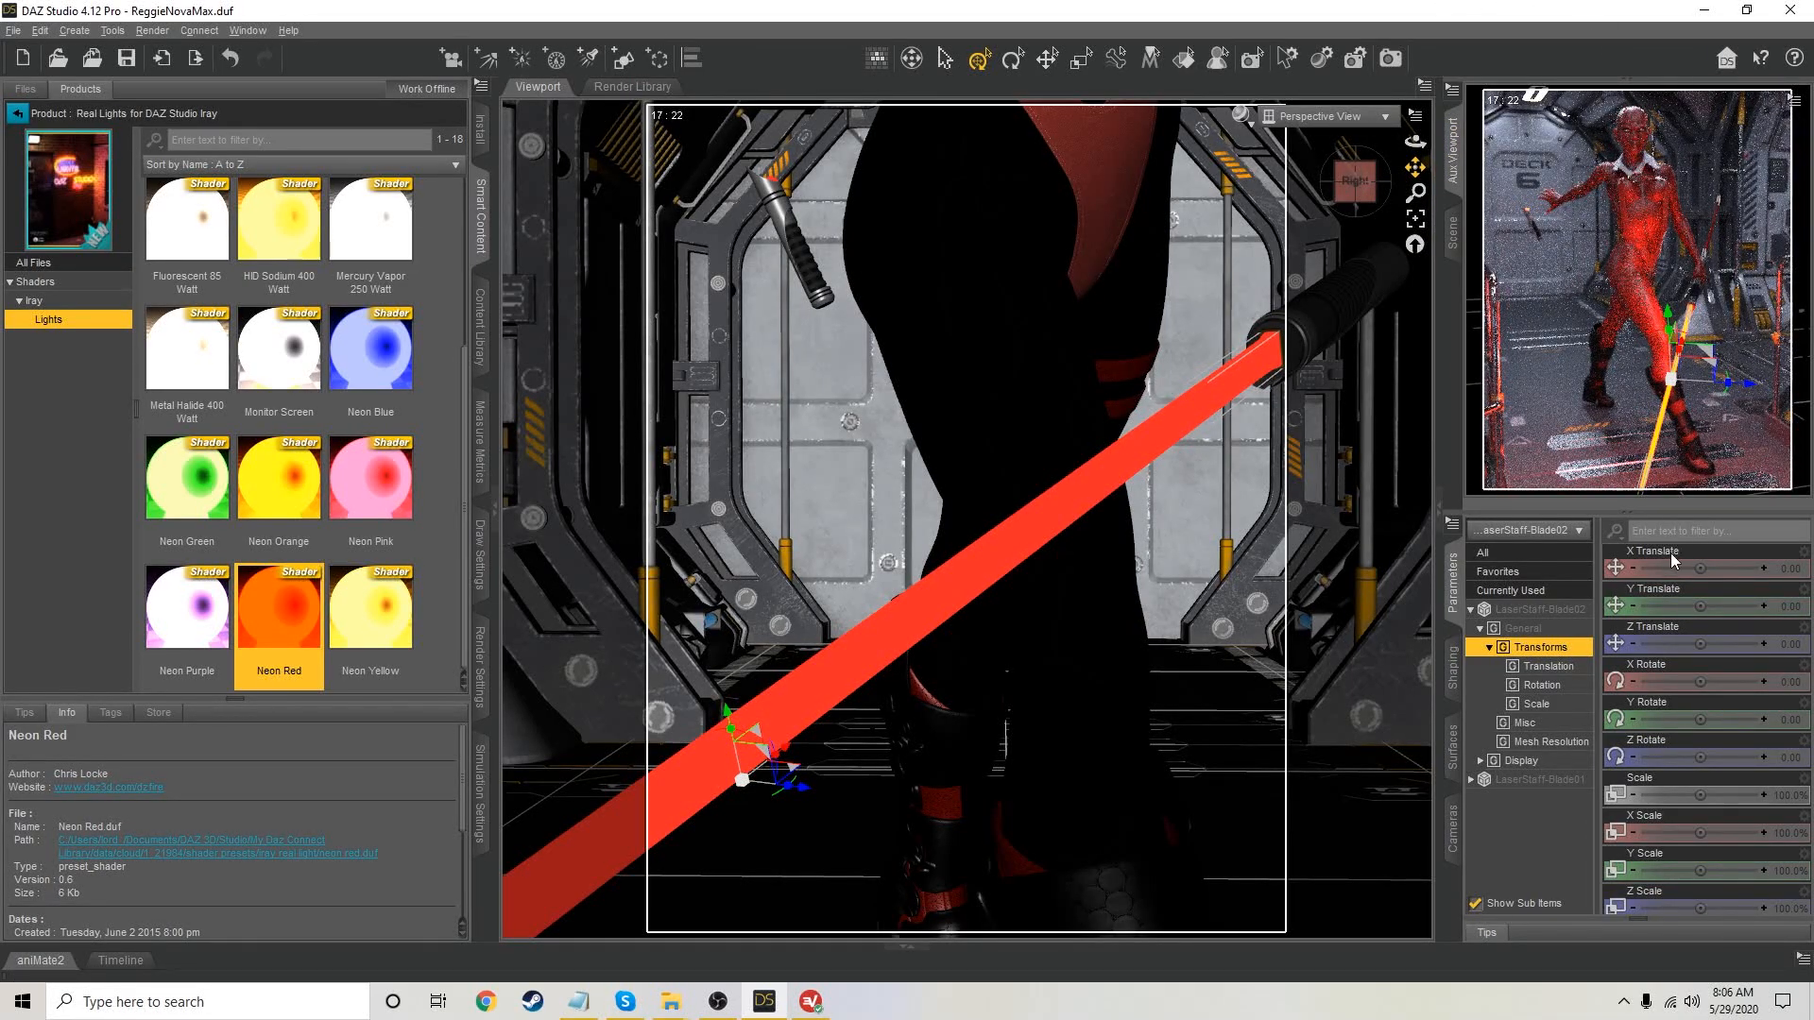
Try to apply the Neon Red shader separately to LaserStaff-Blade01 and to LaserStaff-Blade02
left_click(1523, 611)
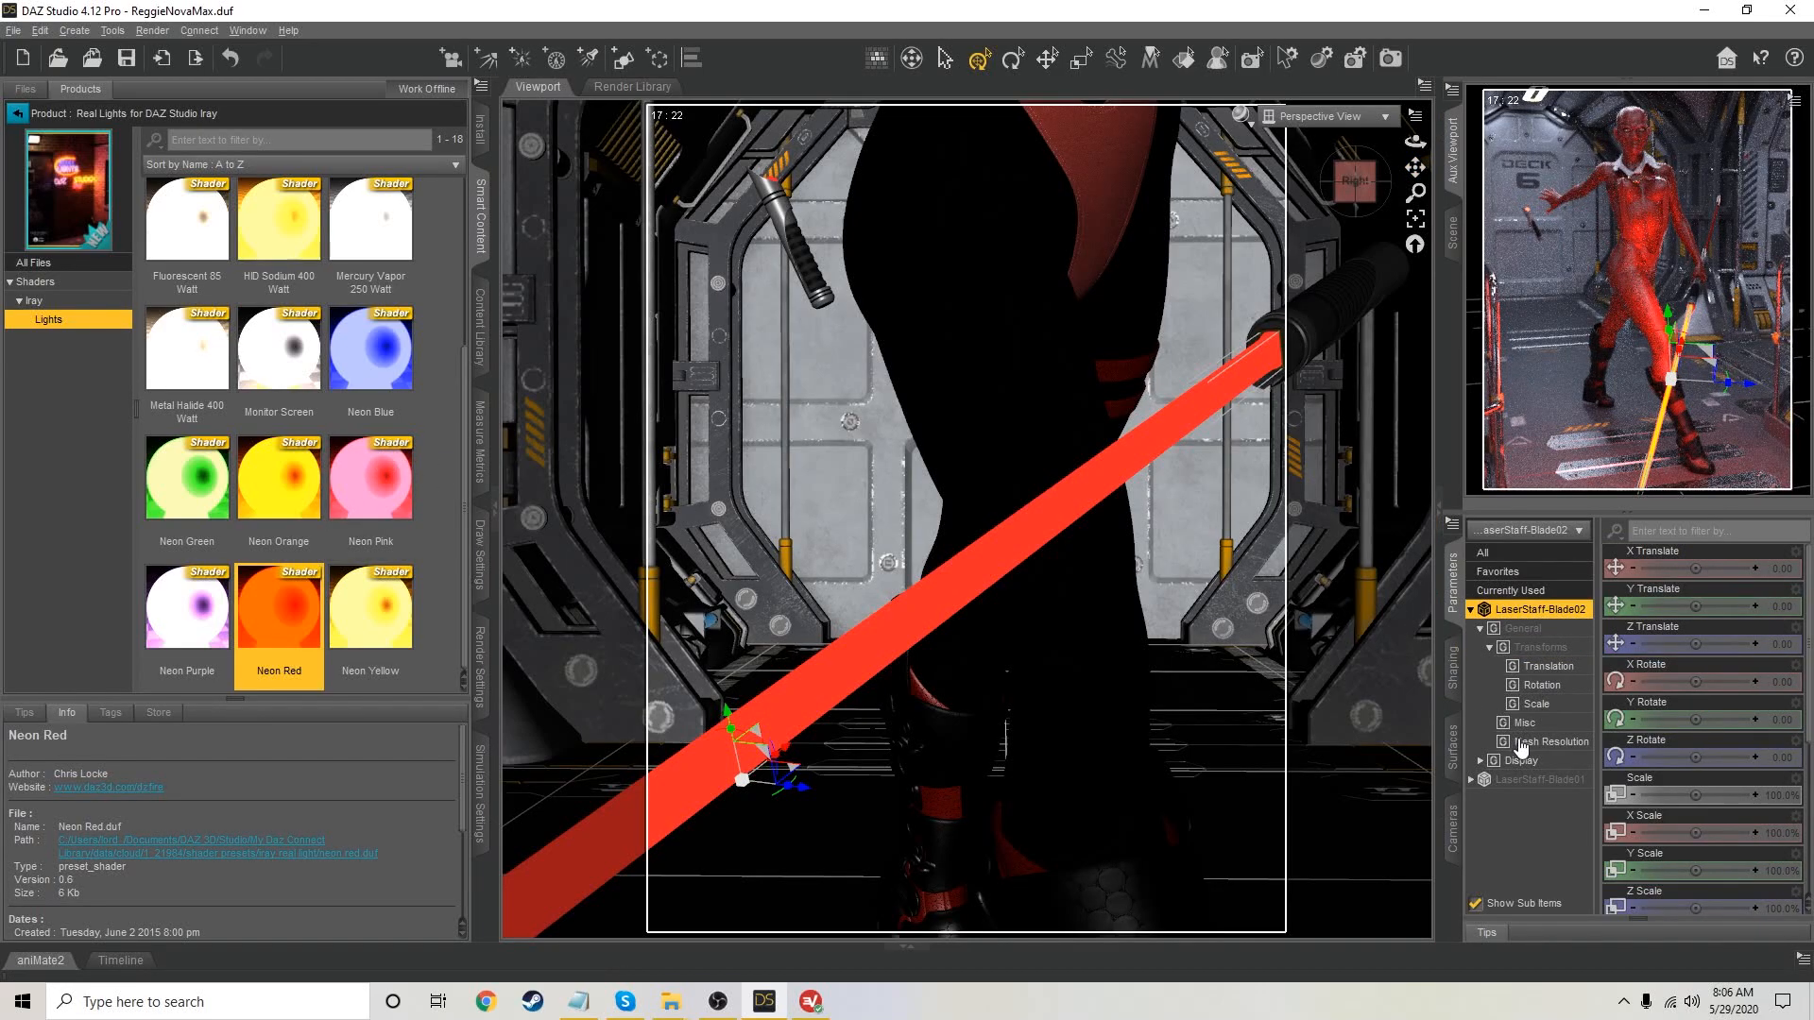
left_click(1526, 784)
double_click(304, 616)
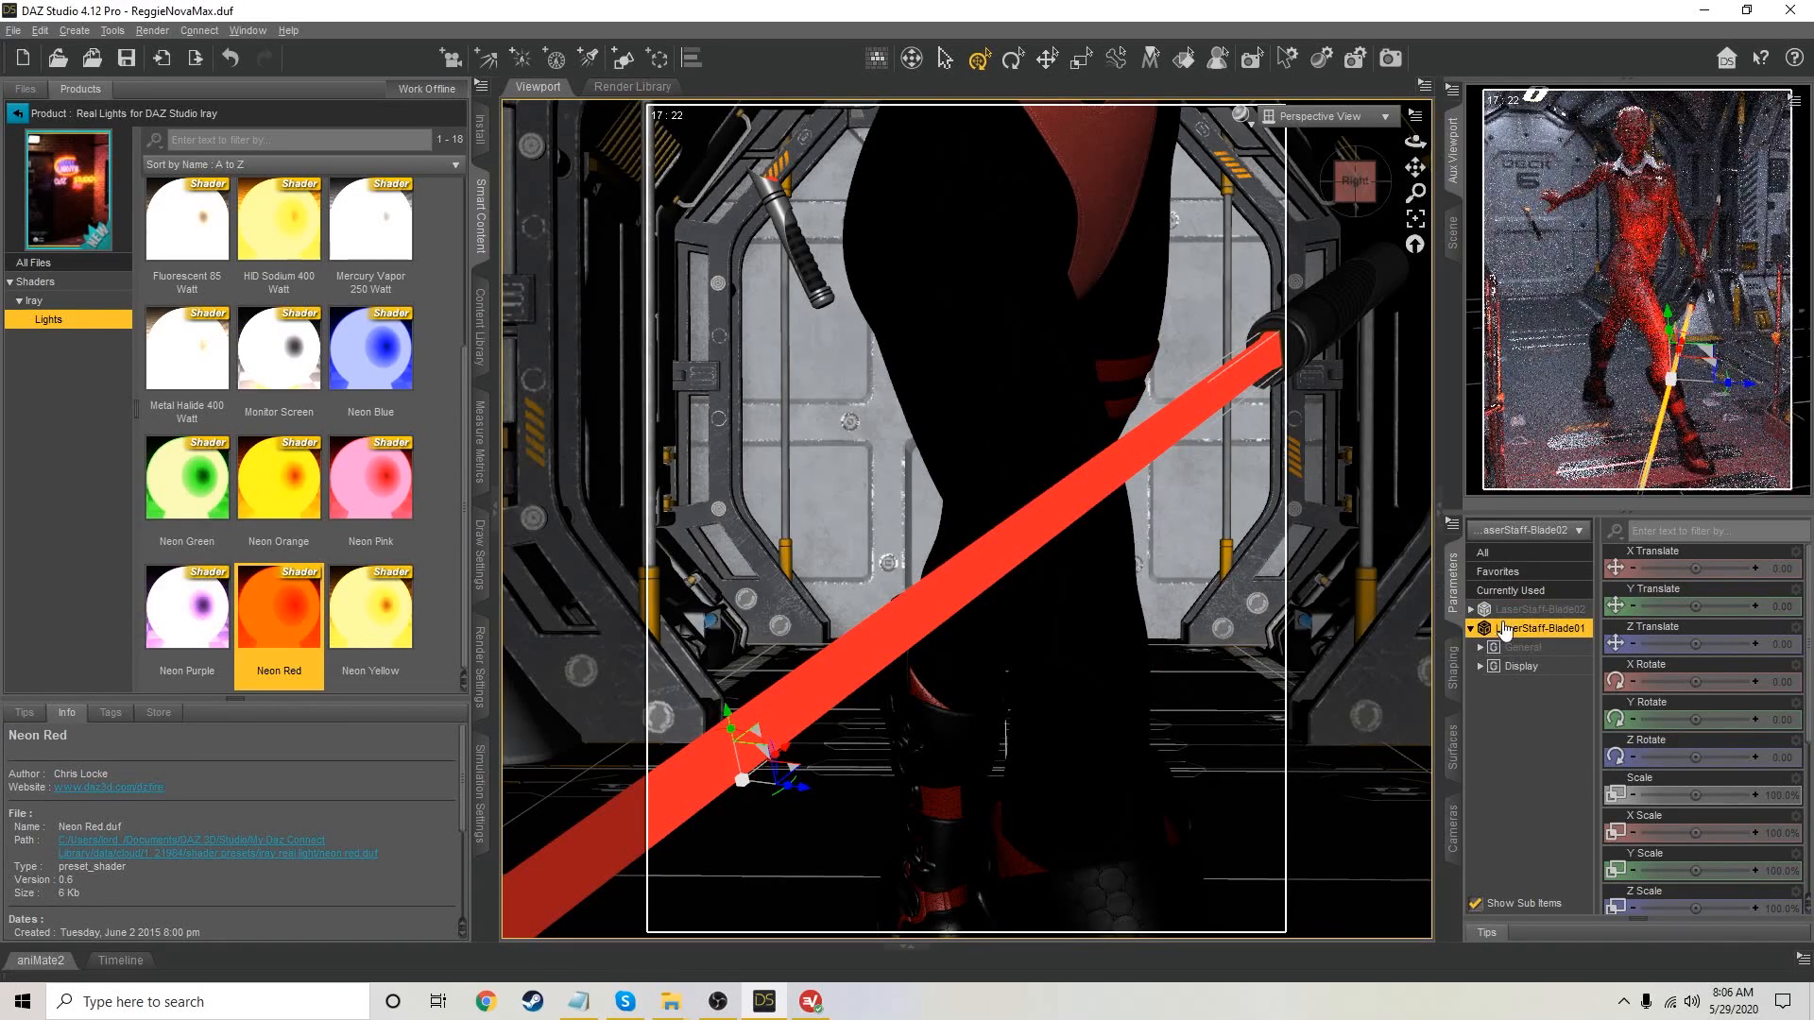
left_click(1555, 610)
double_click(311, 615)
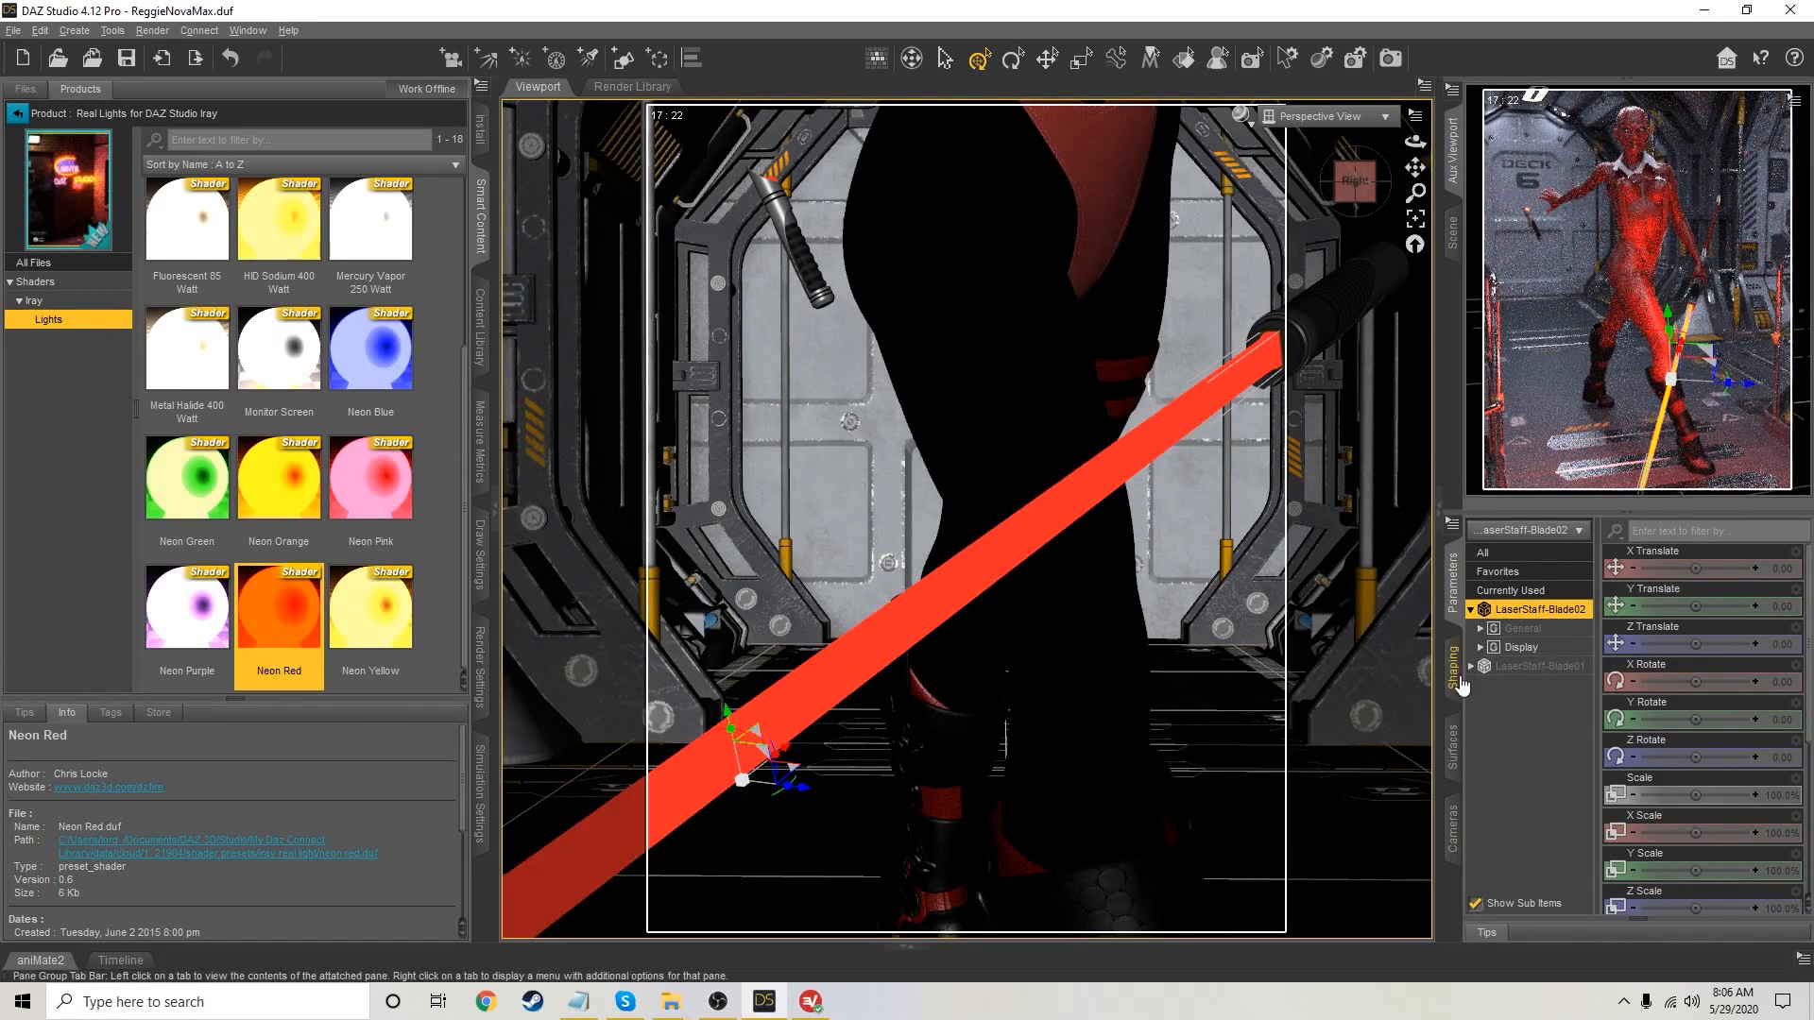
Select the LaserBlade surface of LaserStaff-Blade01 and apply the Neon Red shader to it
left_click(1454, 746)
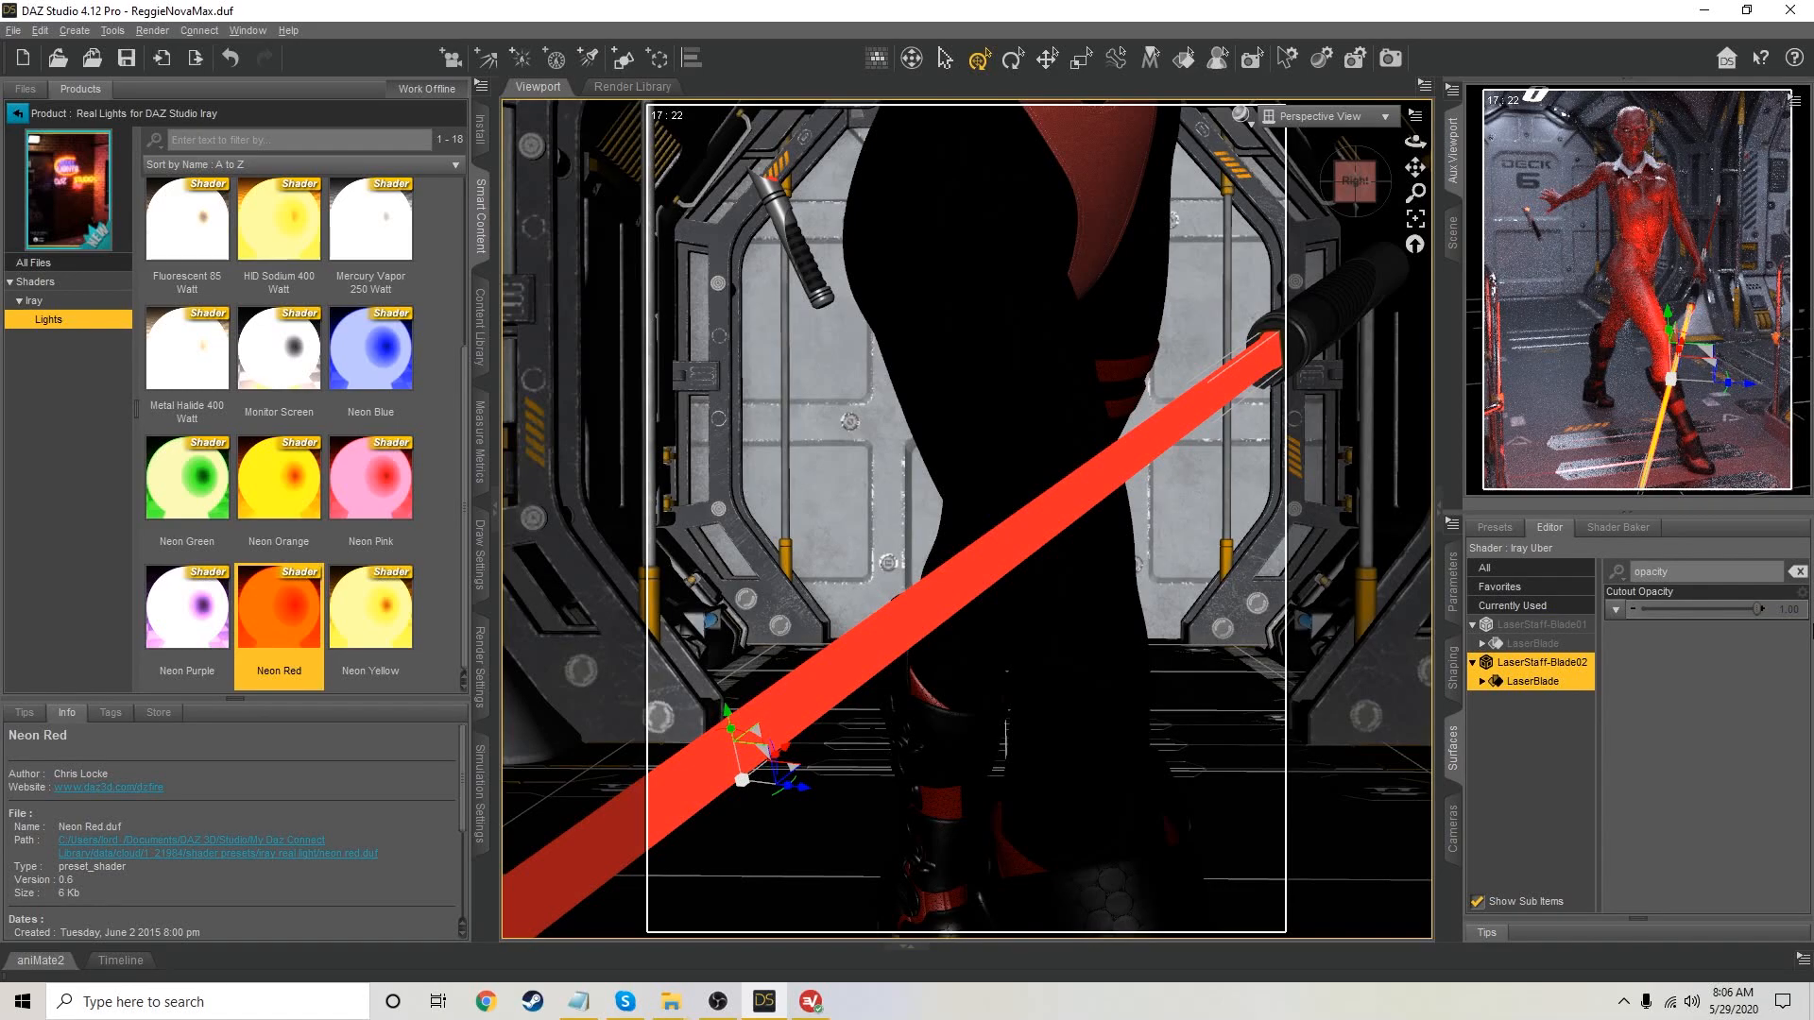
left_click(1522, 631)
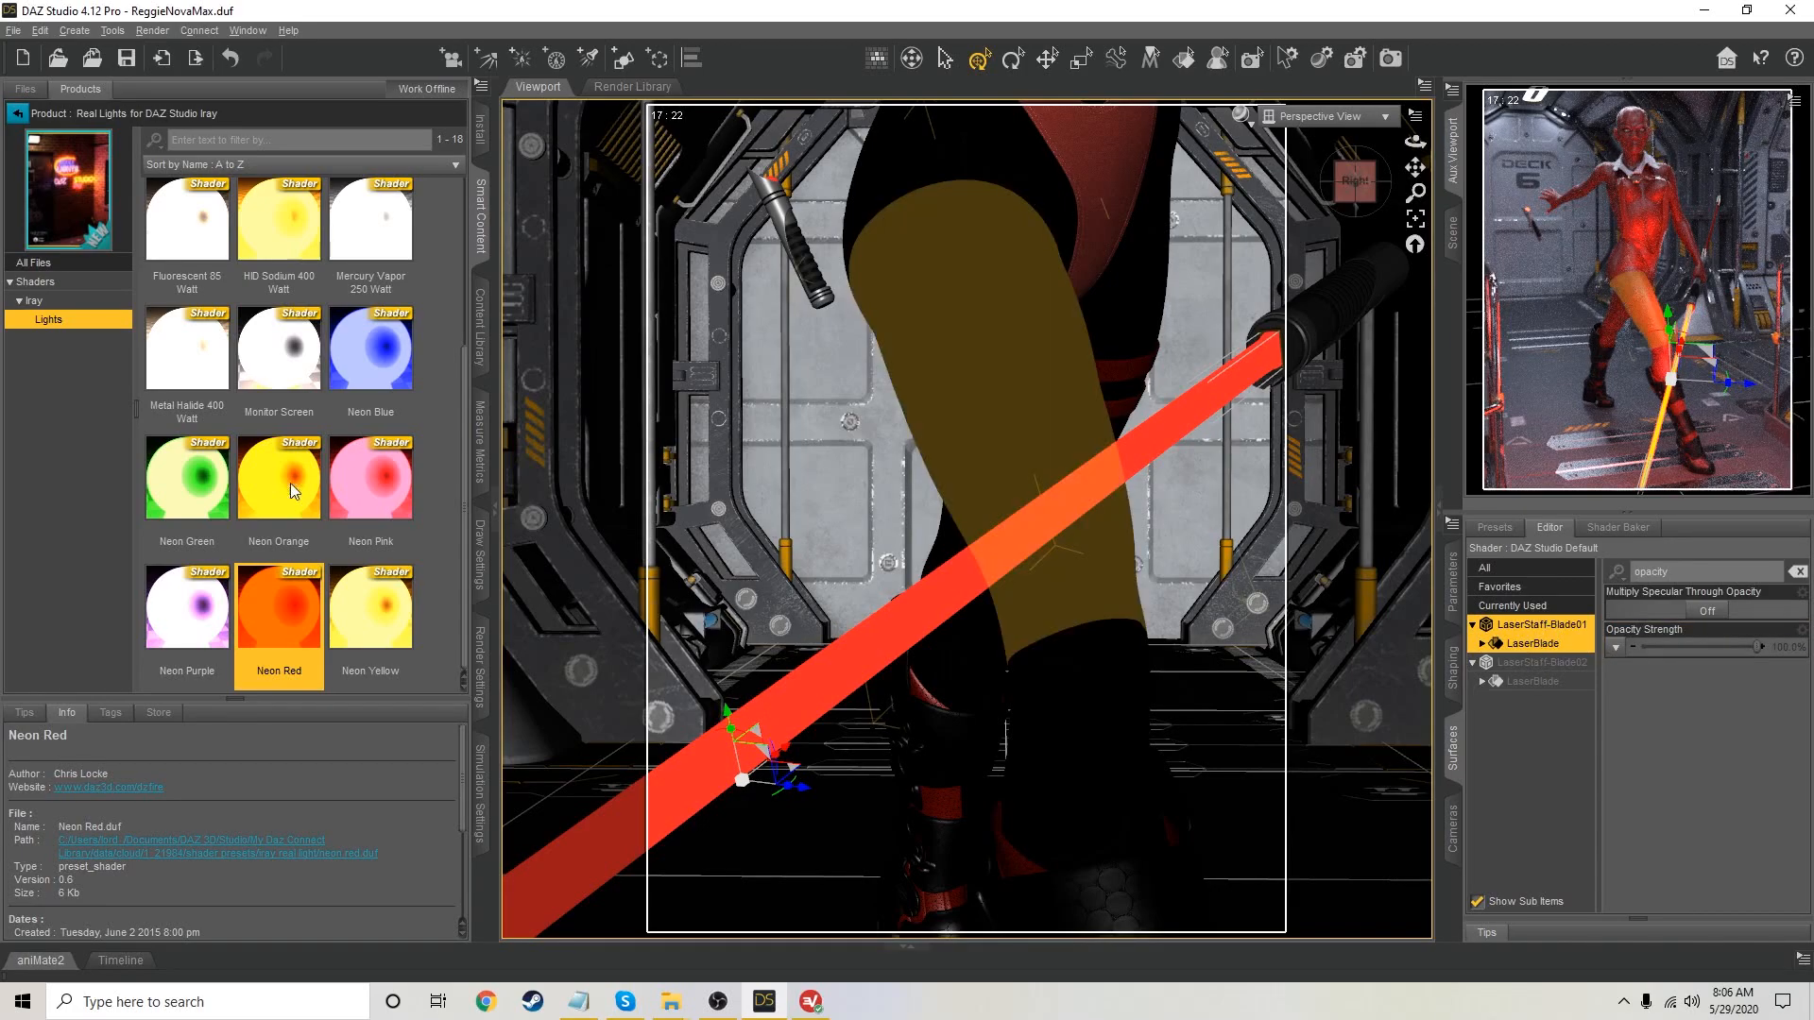
double_click(283, 615)
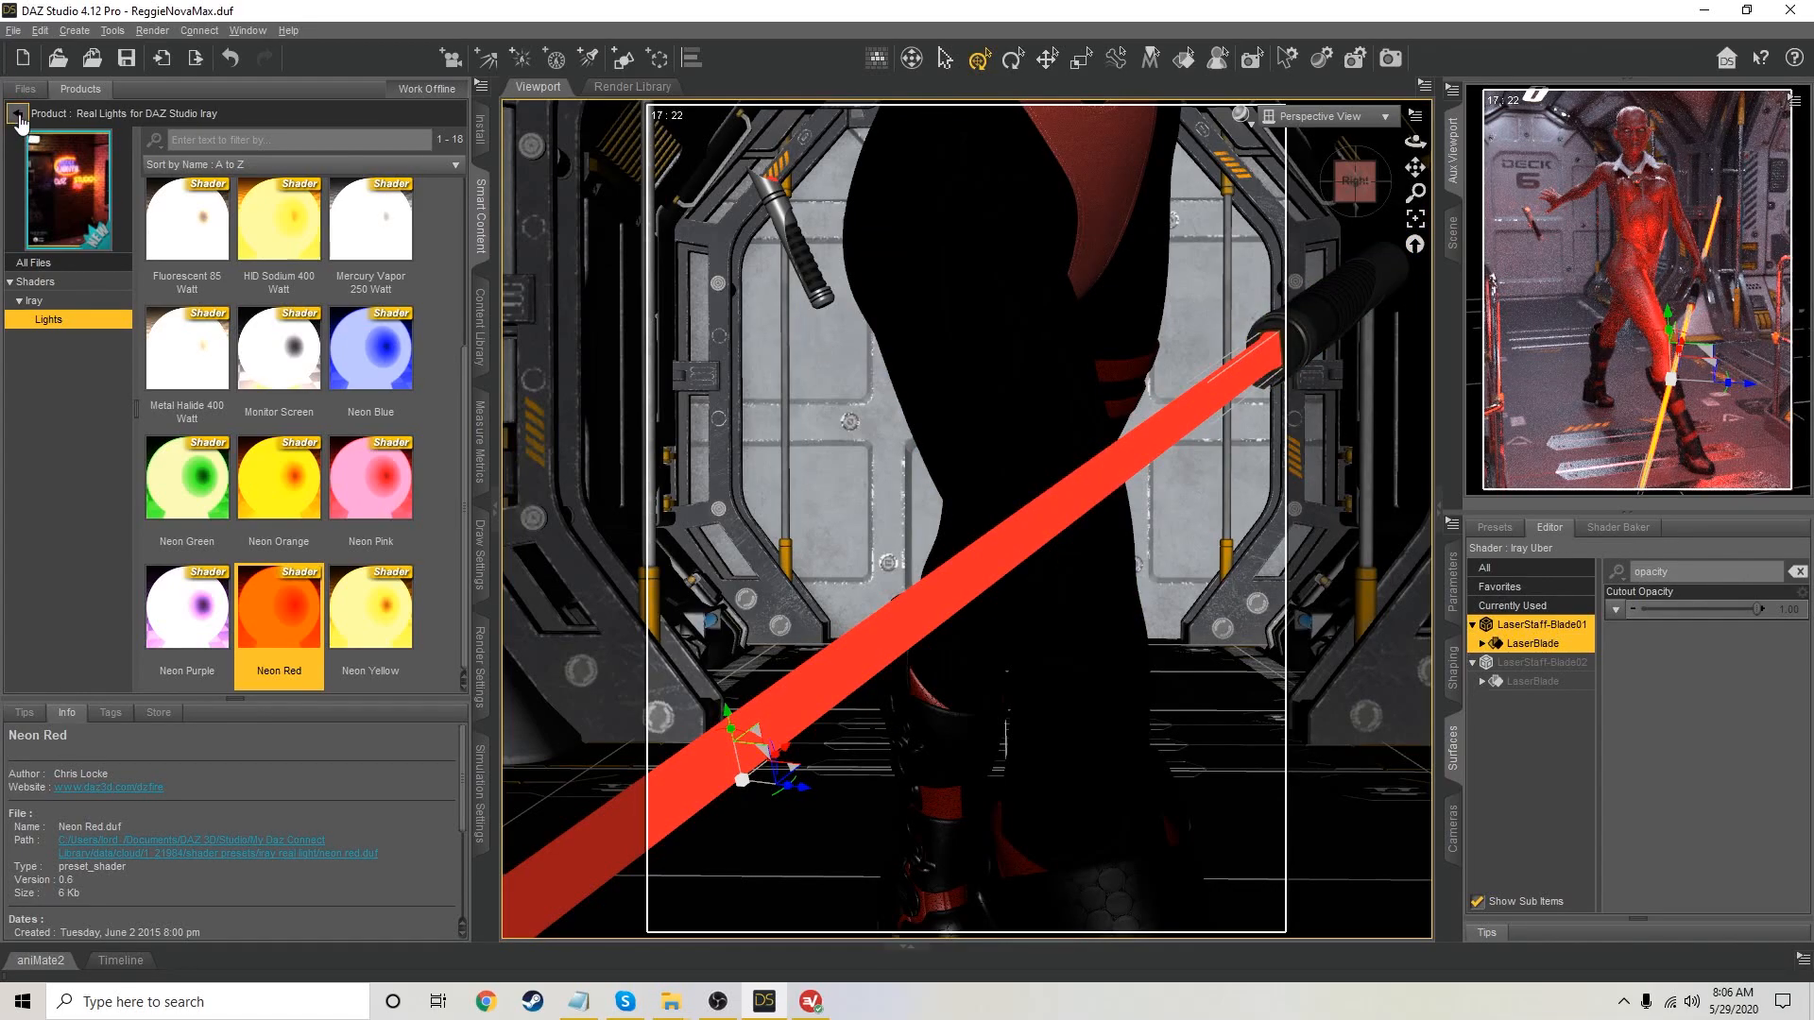
Return to the full product list and clear its search for "real", keeping the auxiliary preview on Reggies Cam
left_click(17, 114)
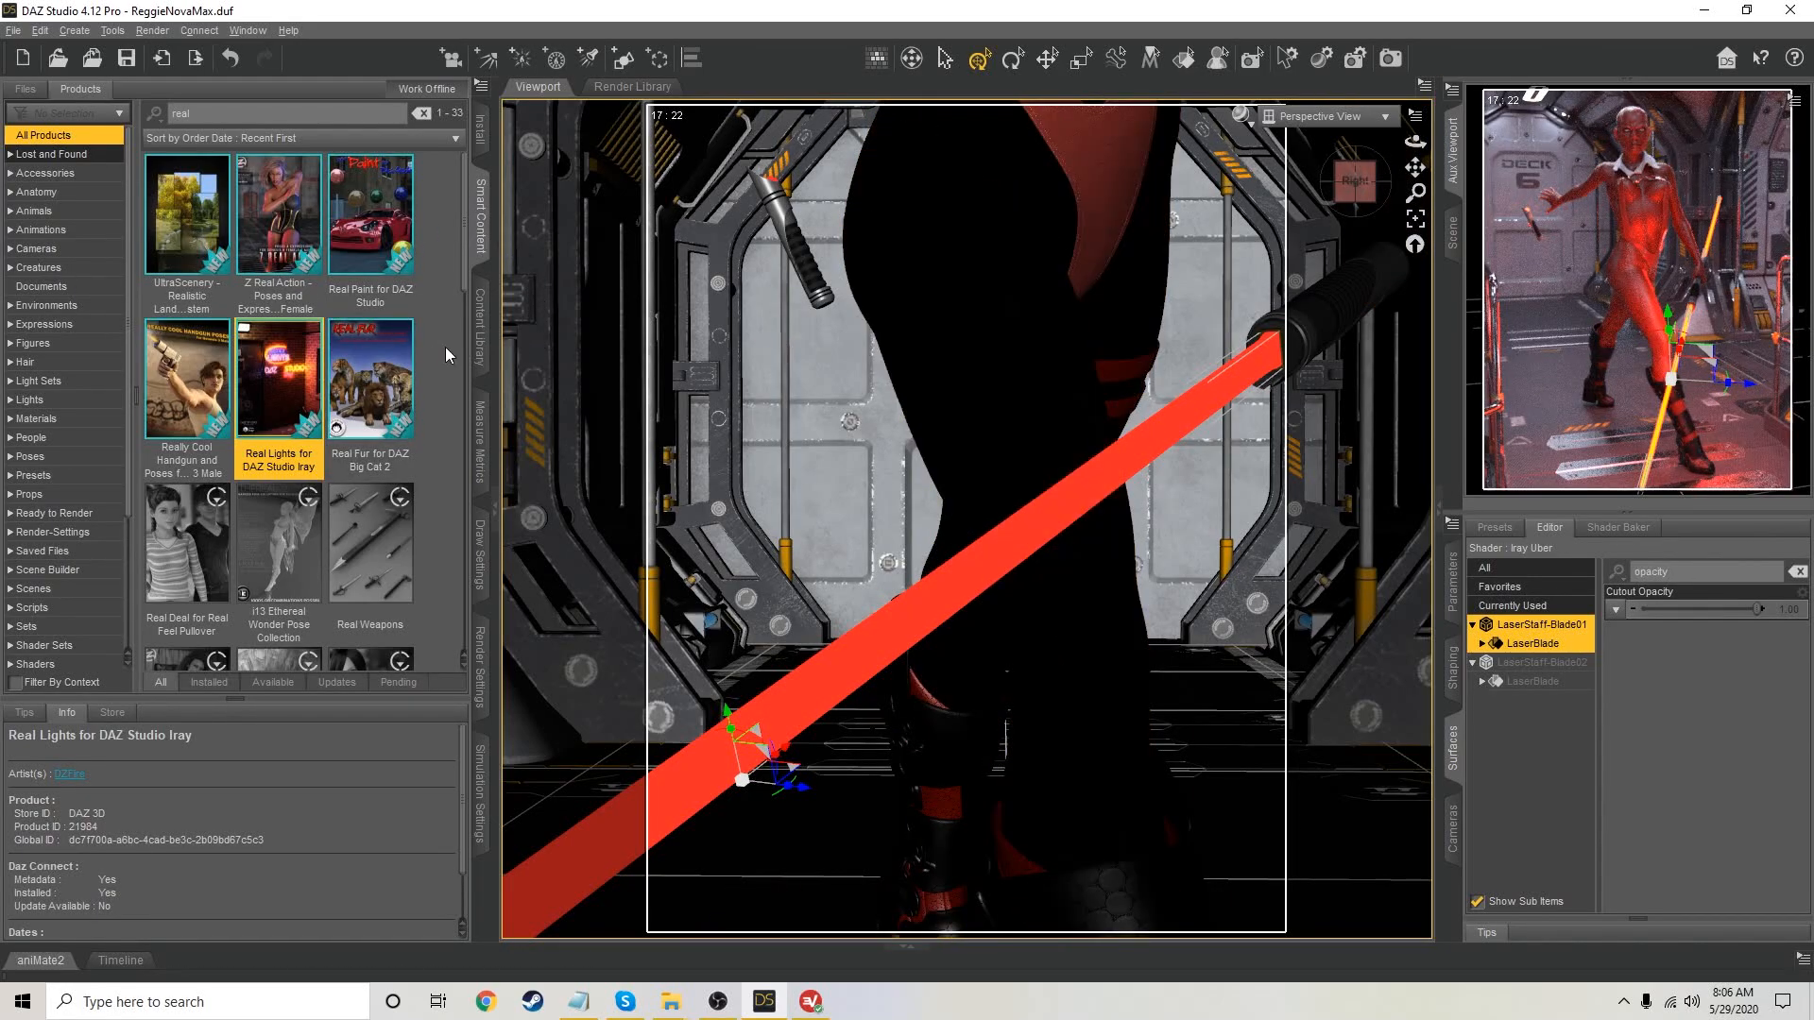
left_click(420, 112)
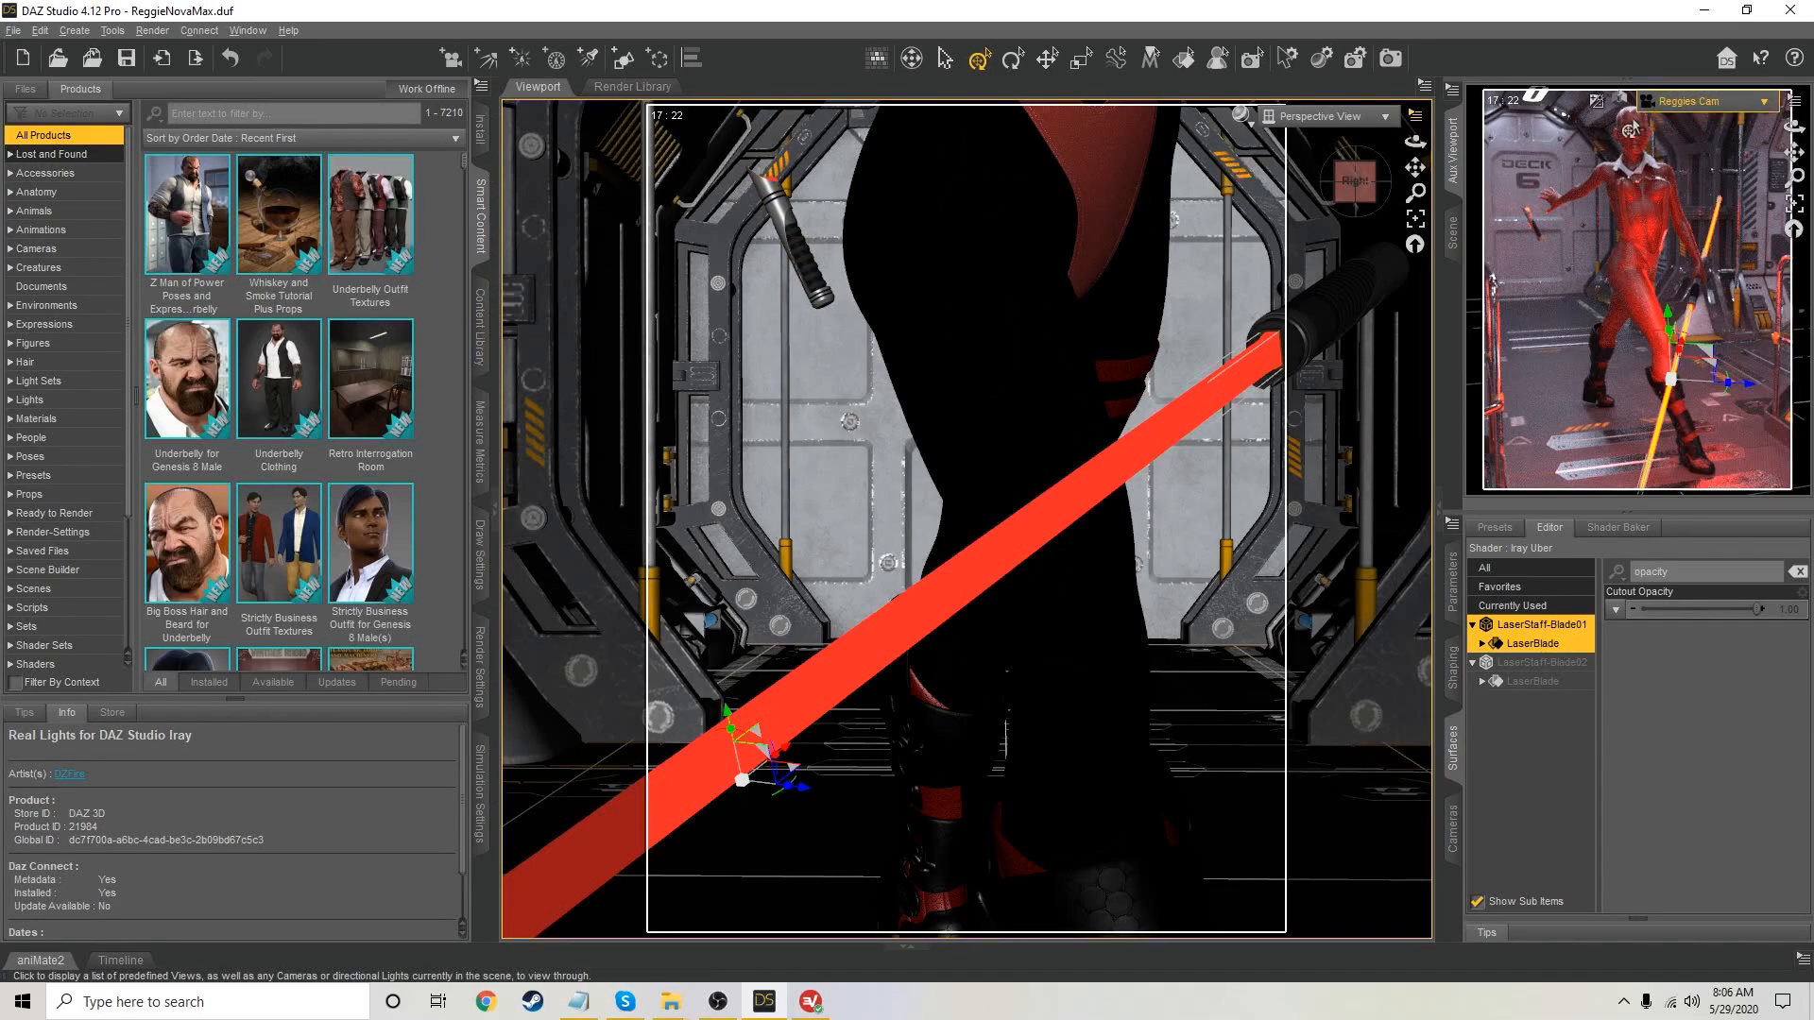
left_click(1696, 111)
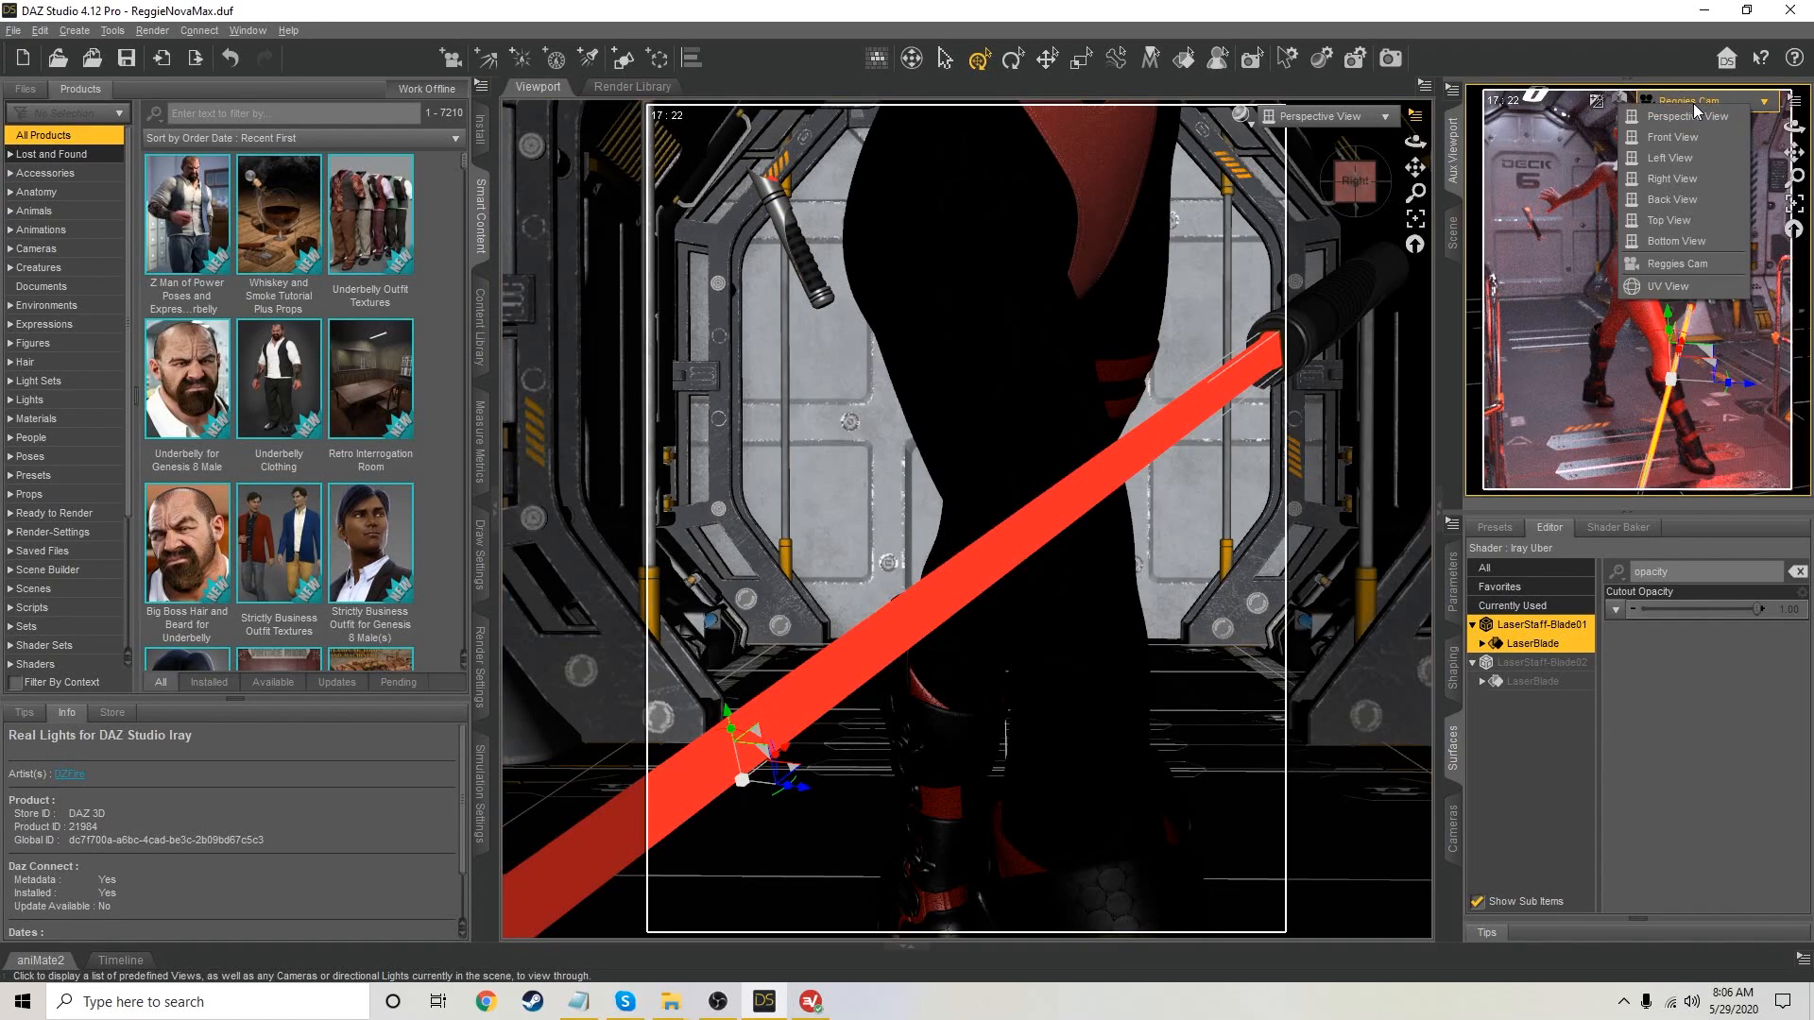
left_click(1321, 8)
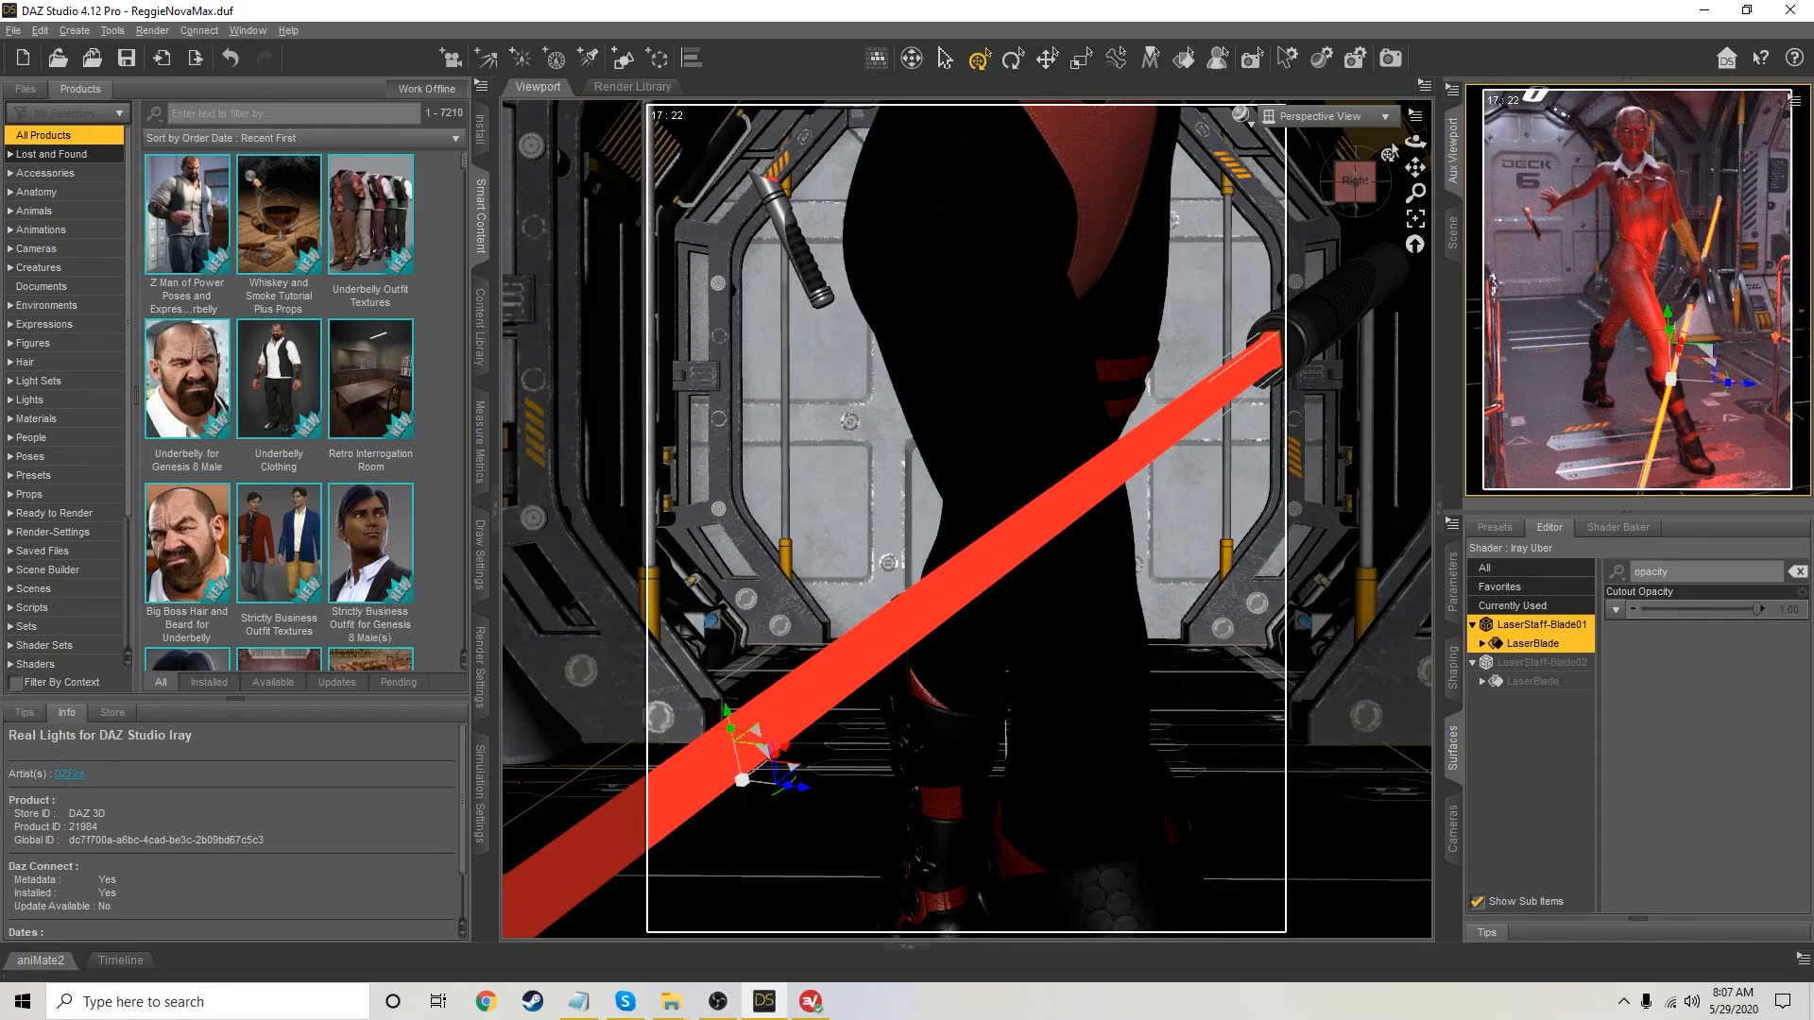
Collapse the Genesis 8 Female hierarchy in the scene, select Reggies Cam and frame it in the perspective view
left_click(1452, 231)
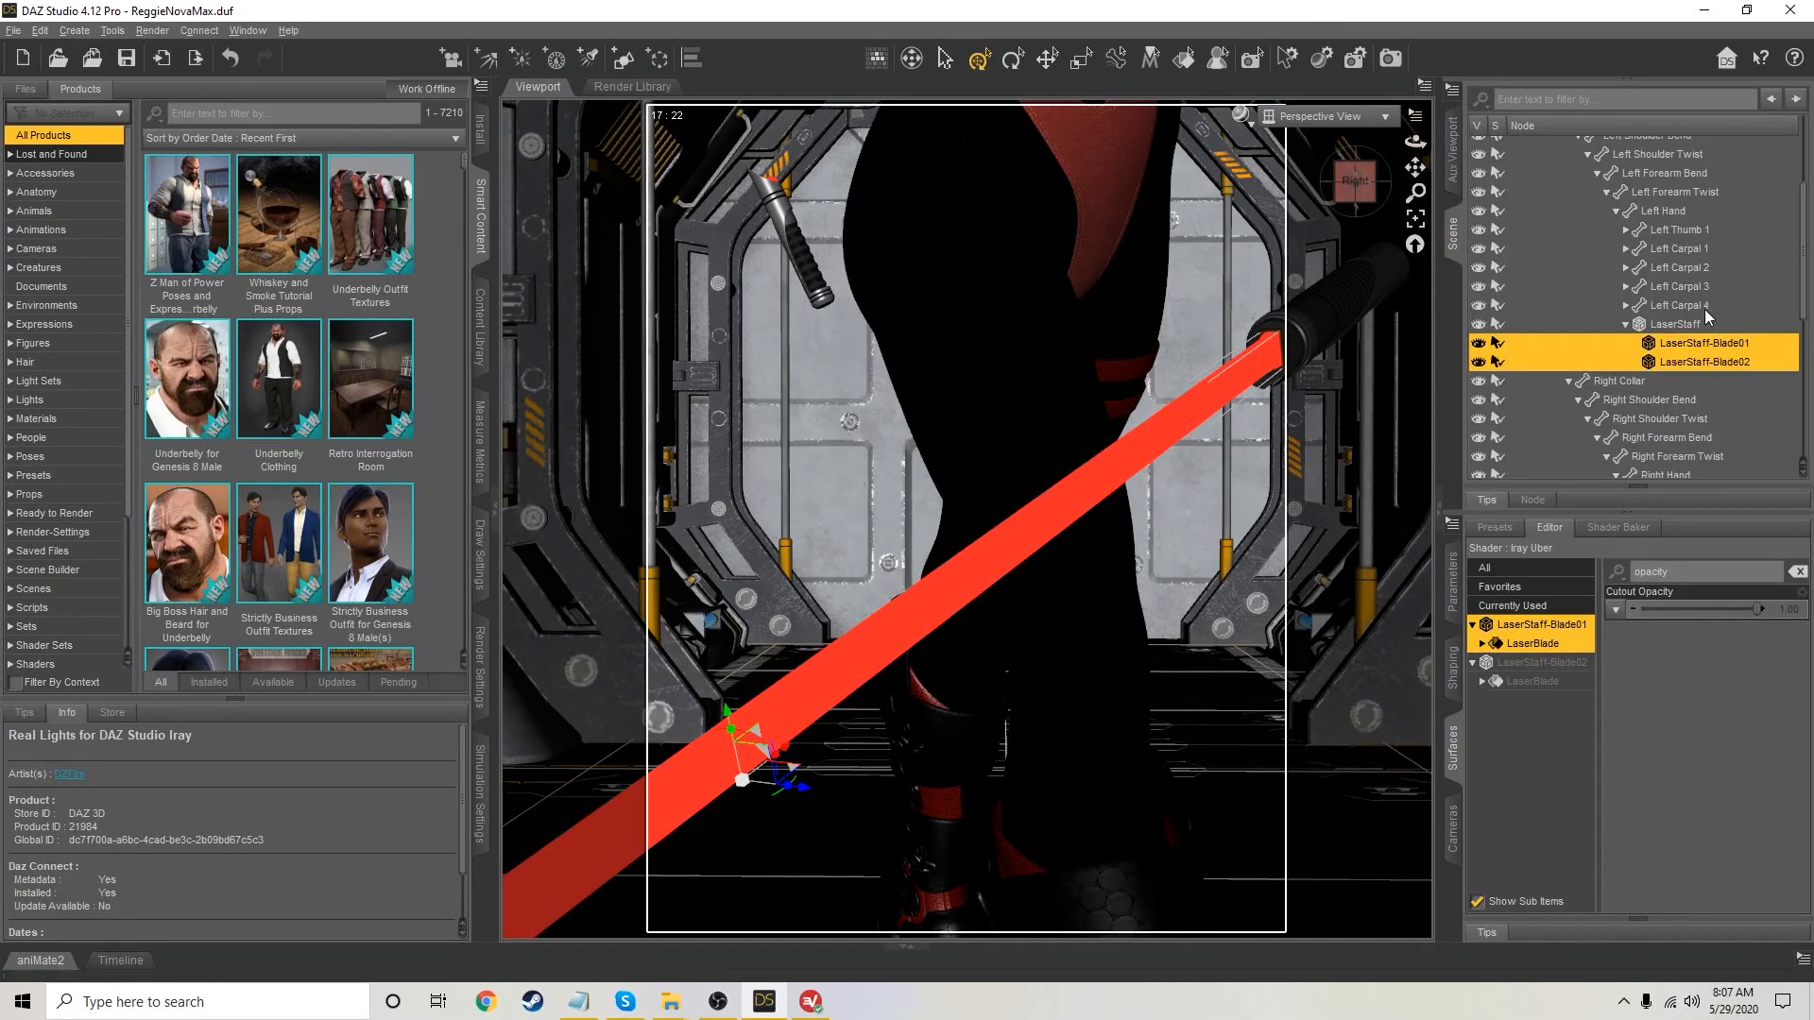
scroll(1679, 331, "up", 3)
left_click(1513, 146)
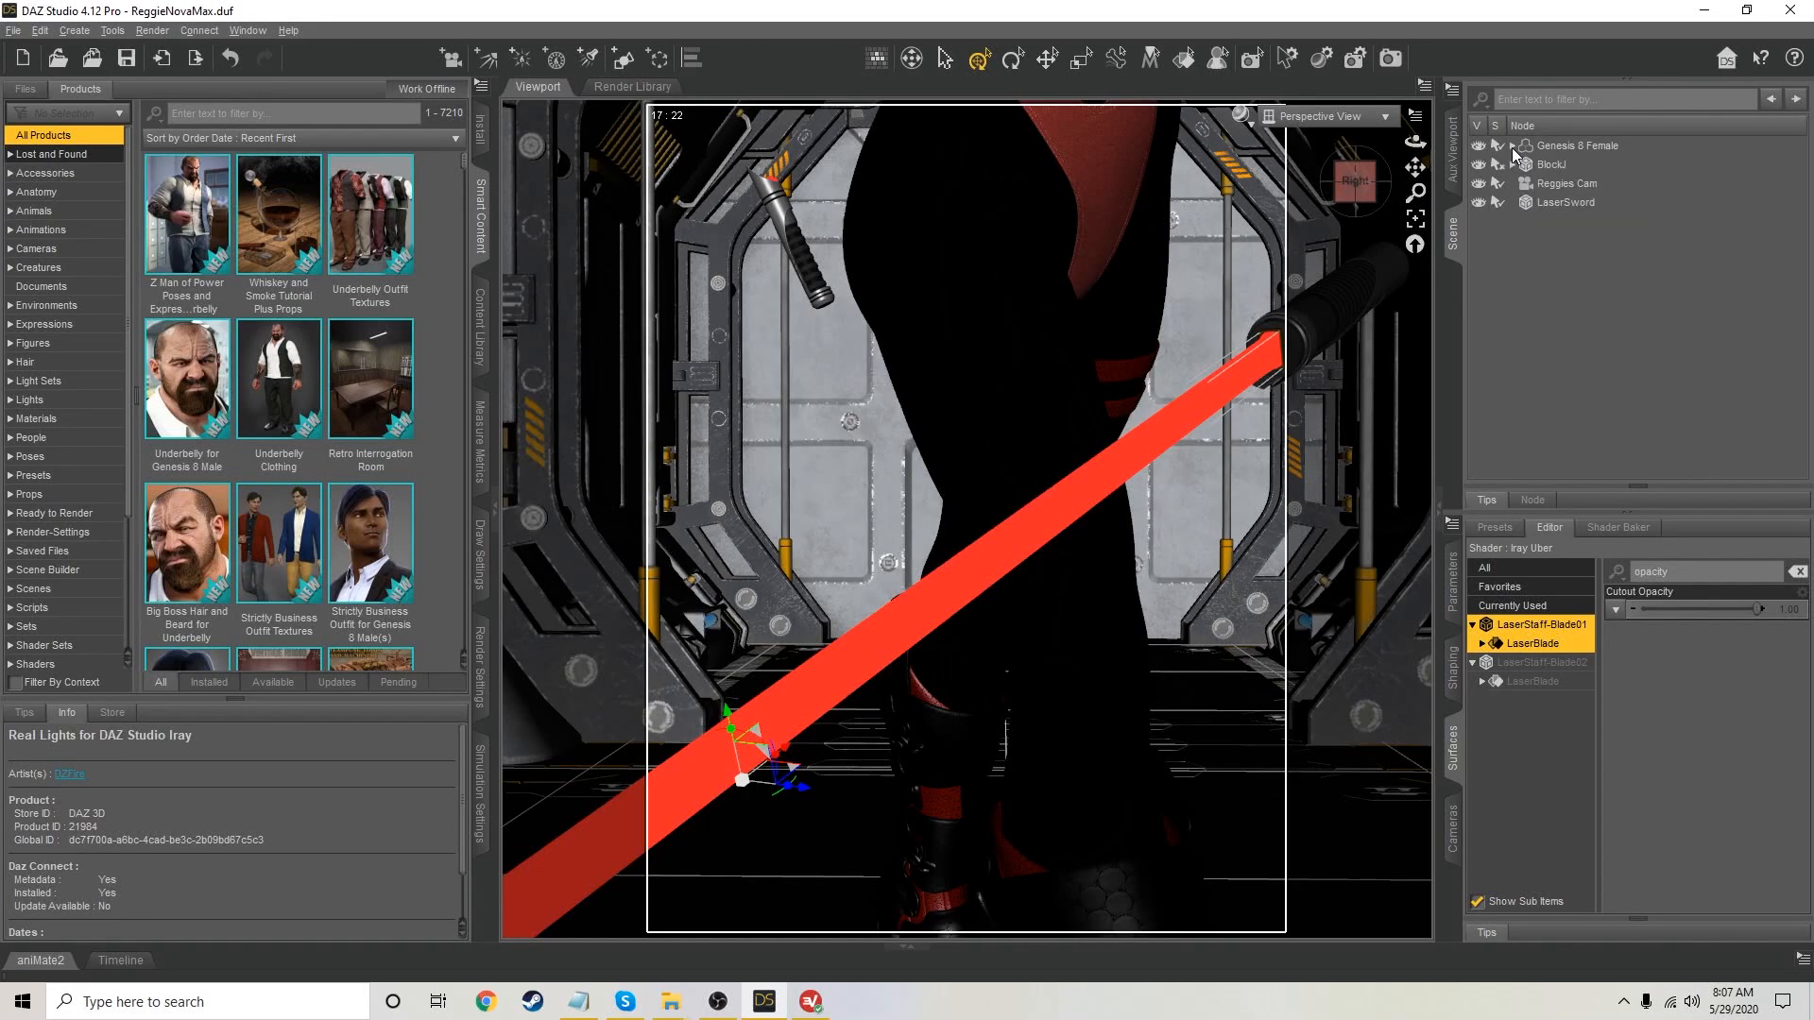
left_click(1559, 185)
left_click(1417, 220)
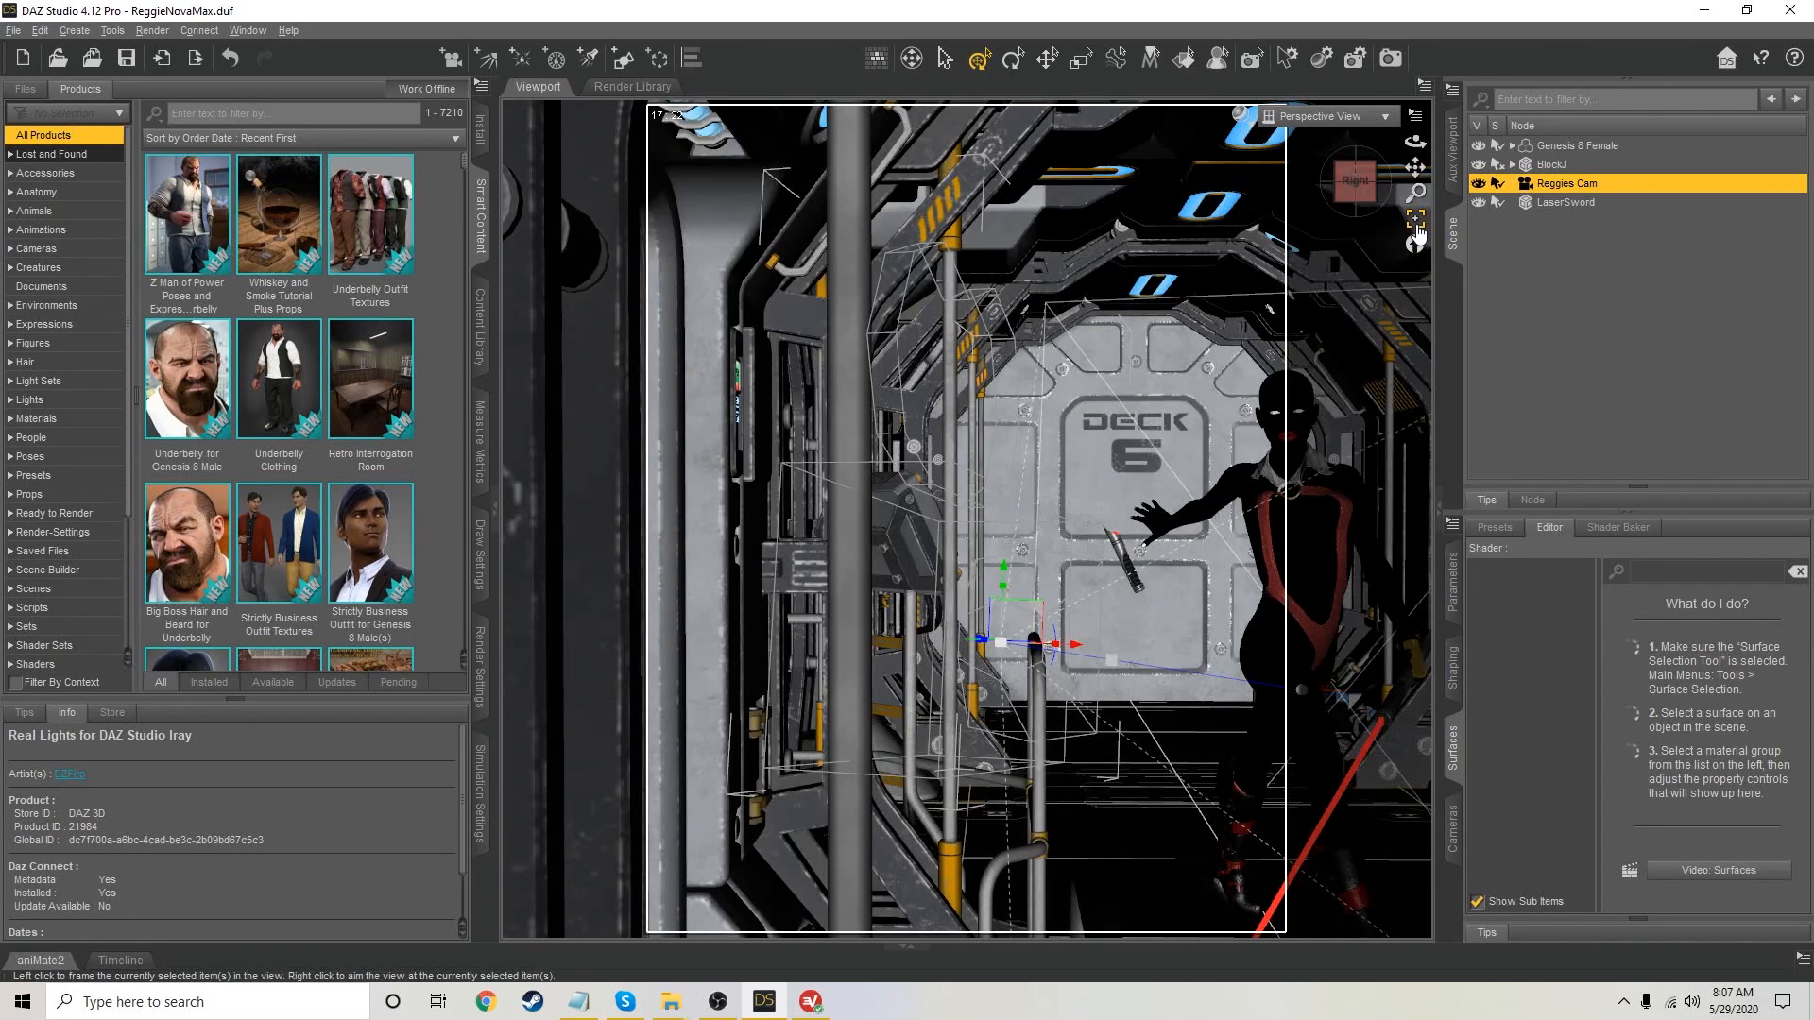
Move the BlockJ corridor out of the way by setting its Y Translate to -1000
left_click(1478, 166)
left_click_drag(1358, 180, 1415, 259)
left_click_drag(1415, 193, 1416, 186)
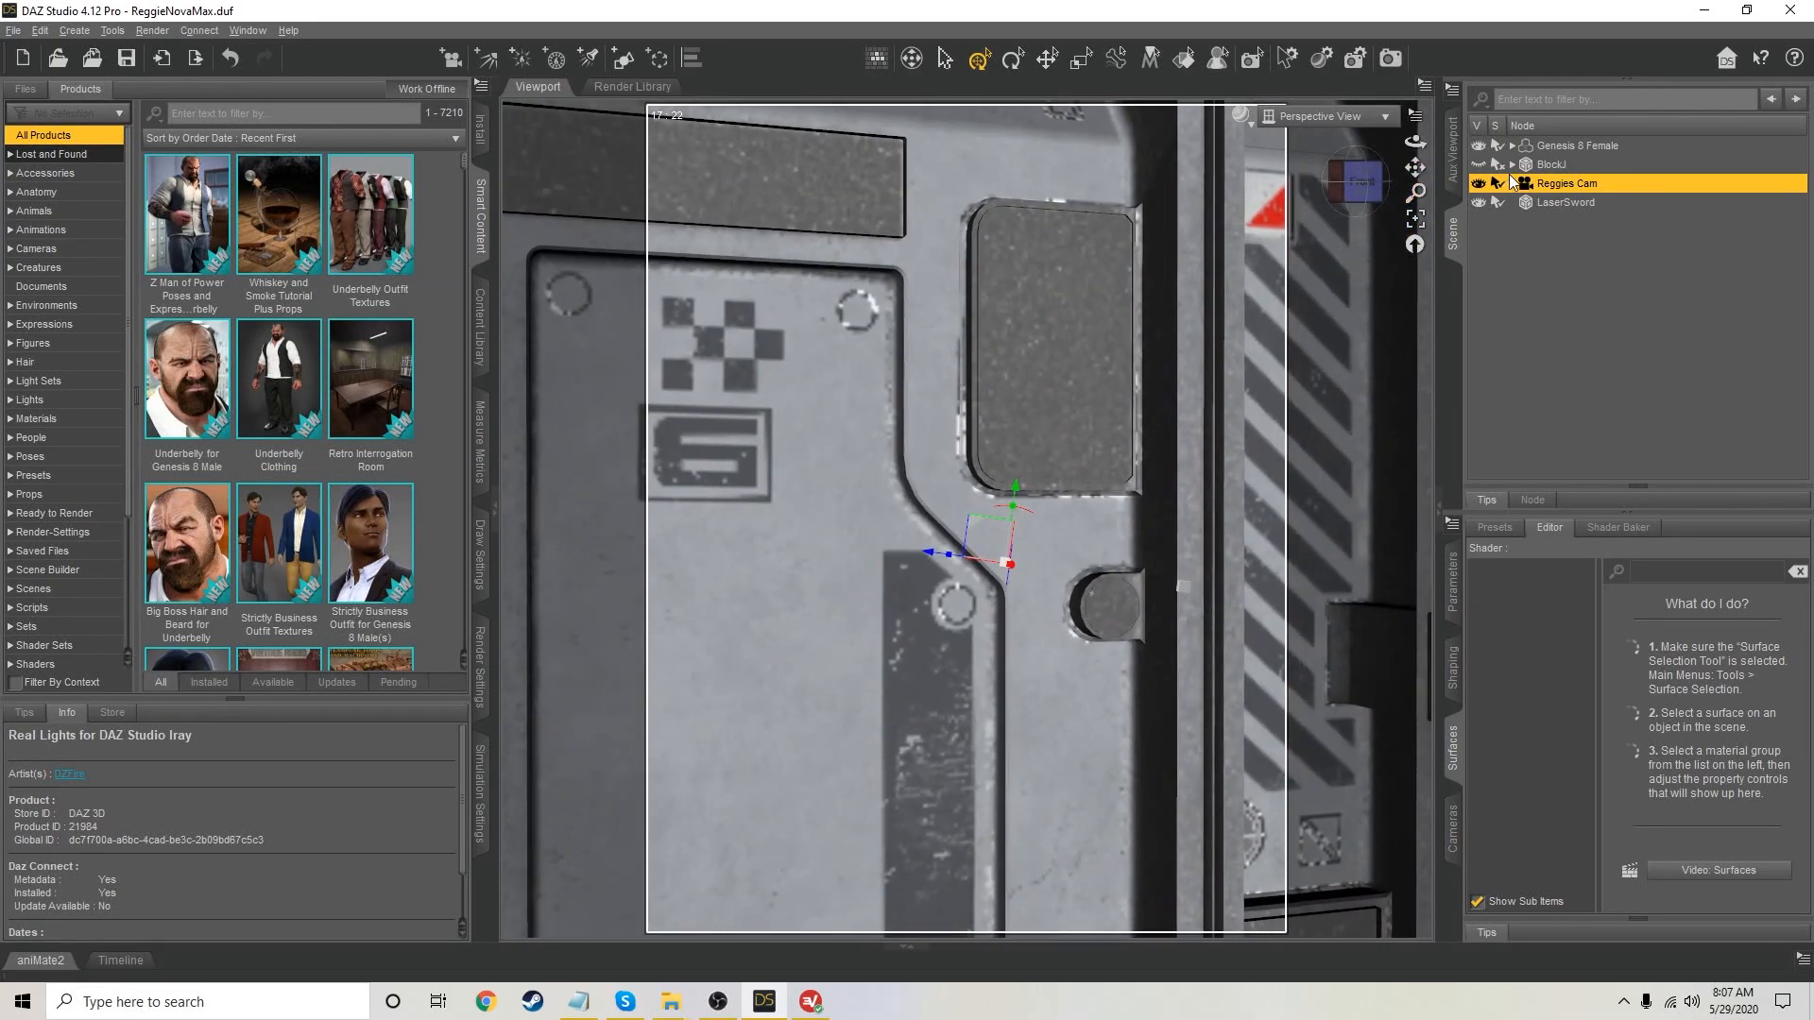
left_click(1552, 164)
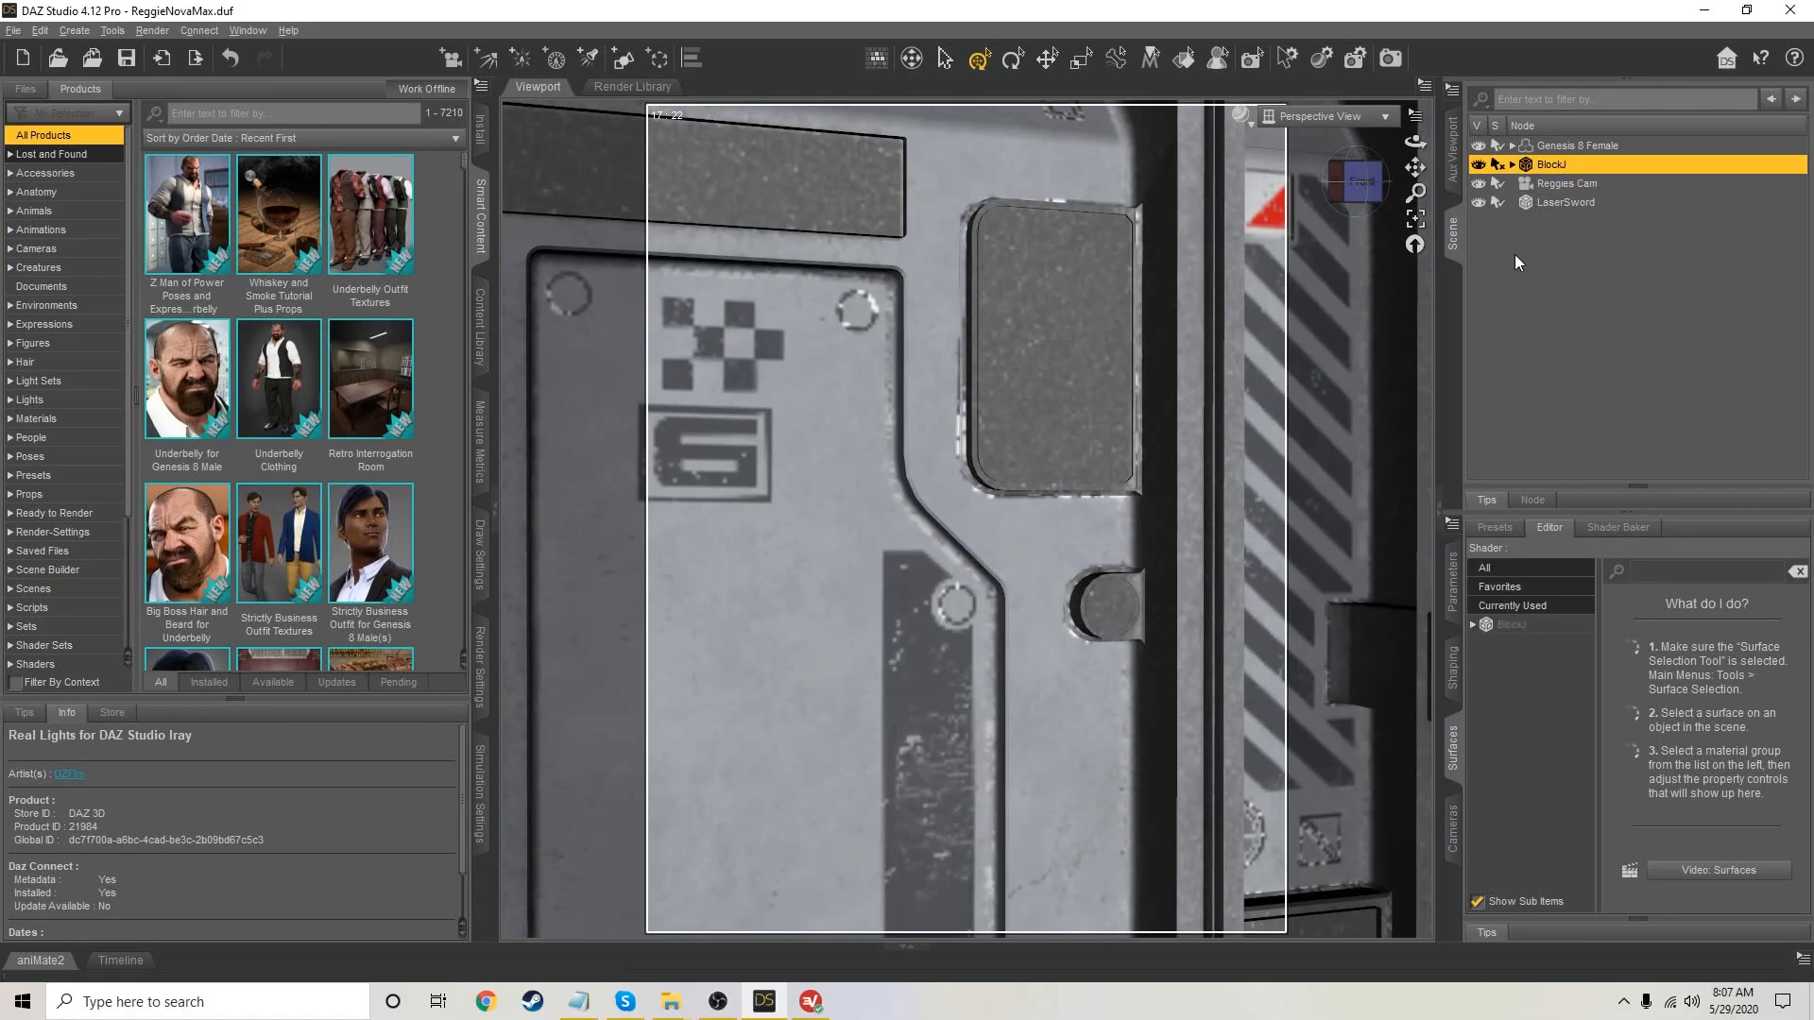
left_click(1452, 587)
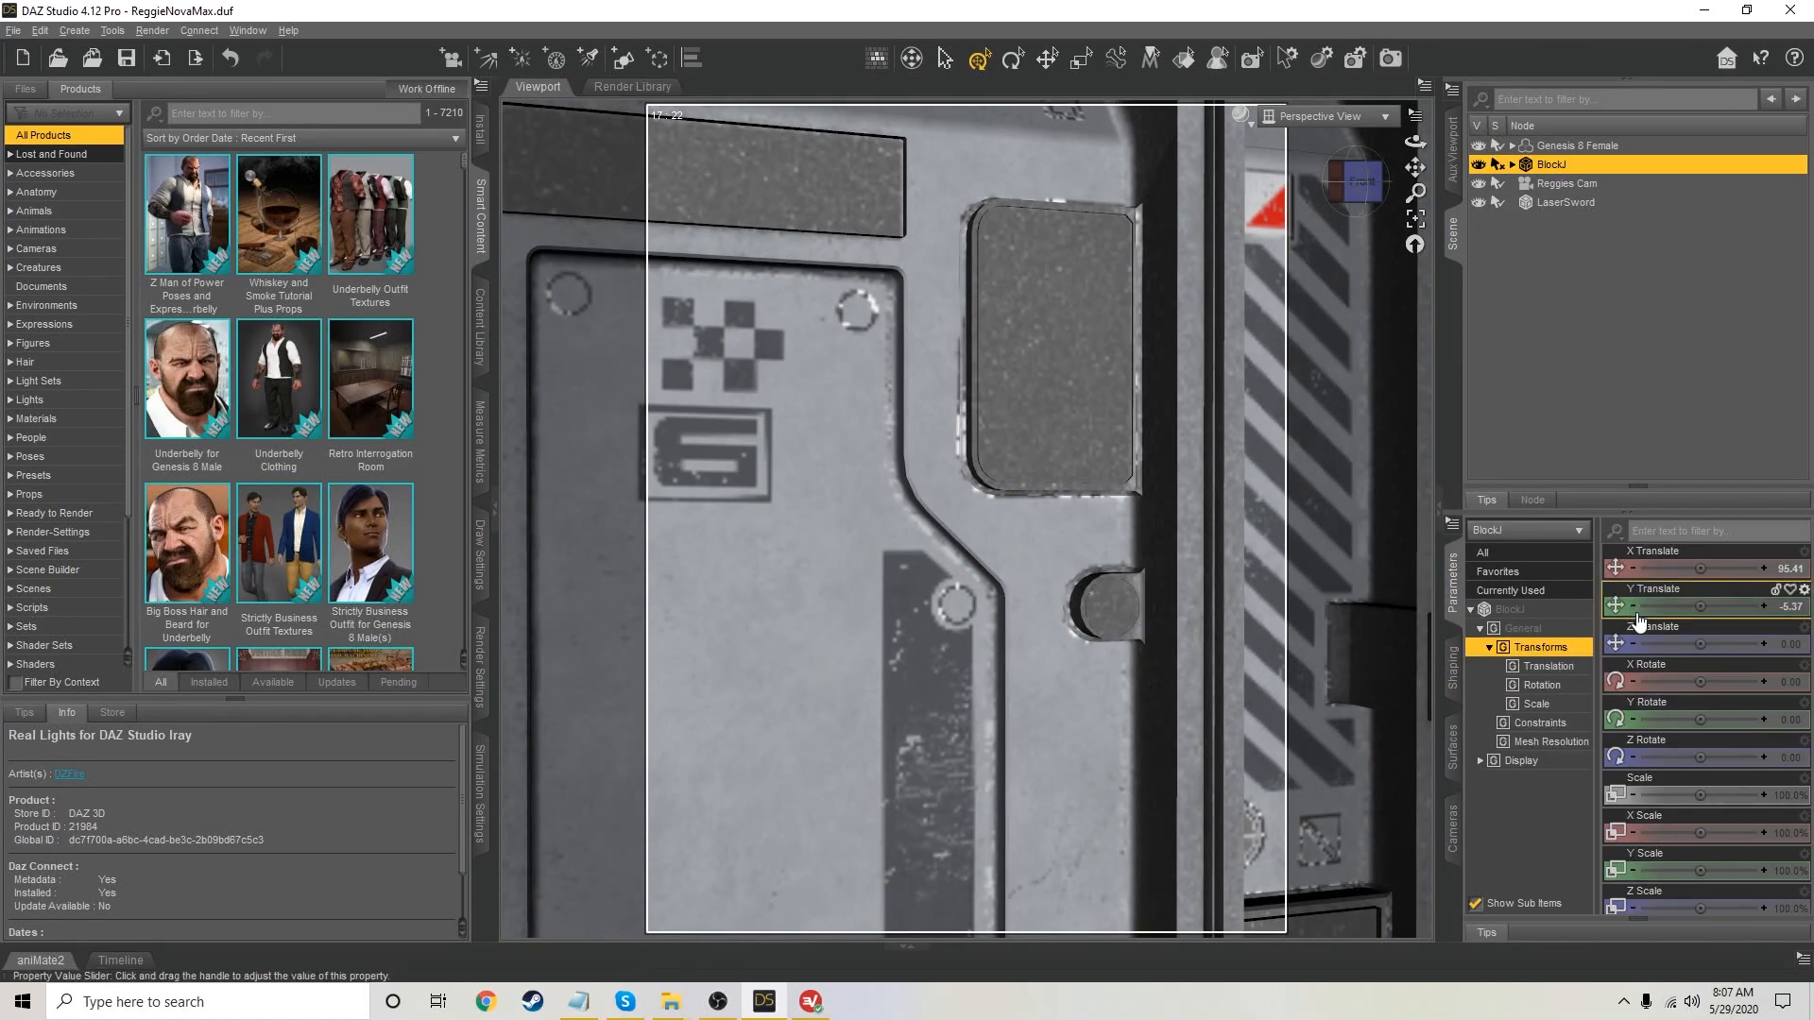
left_click(1789, 607)
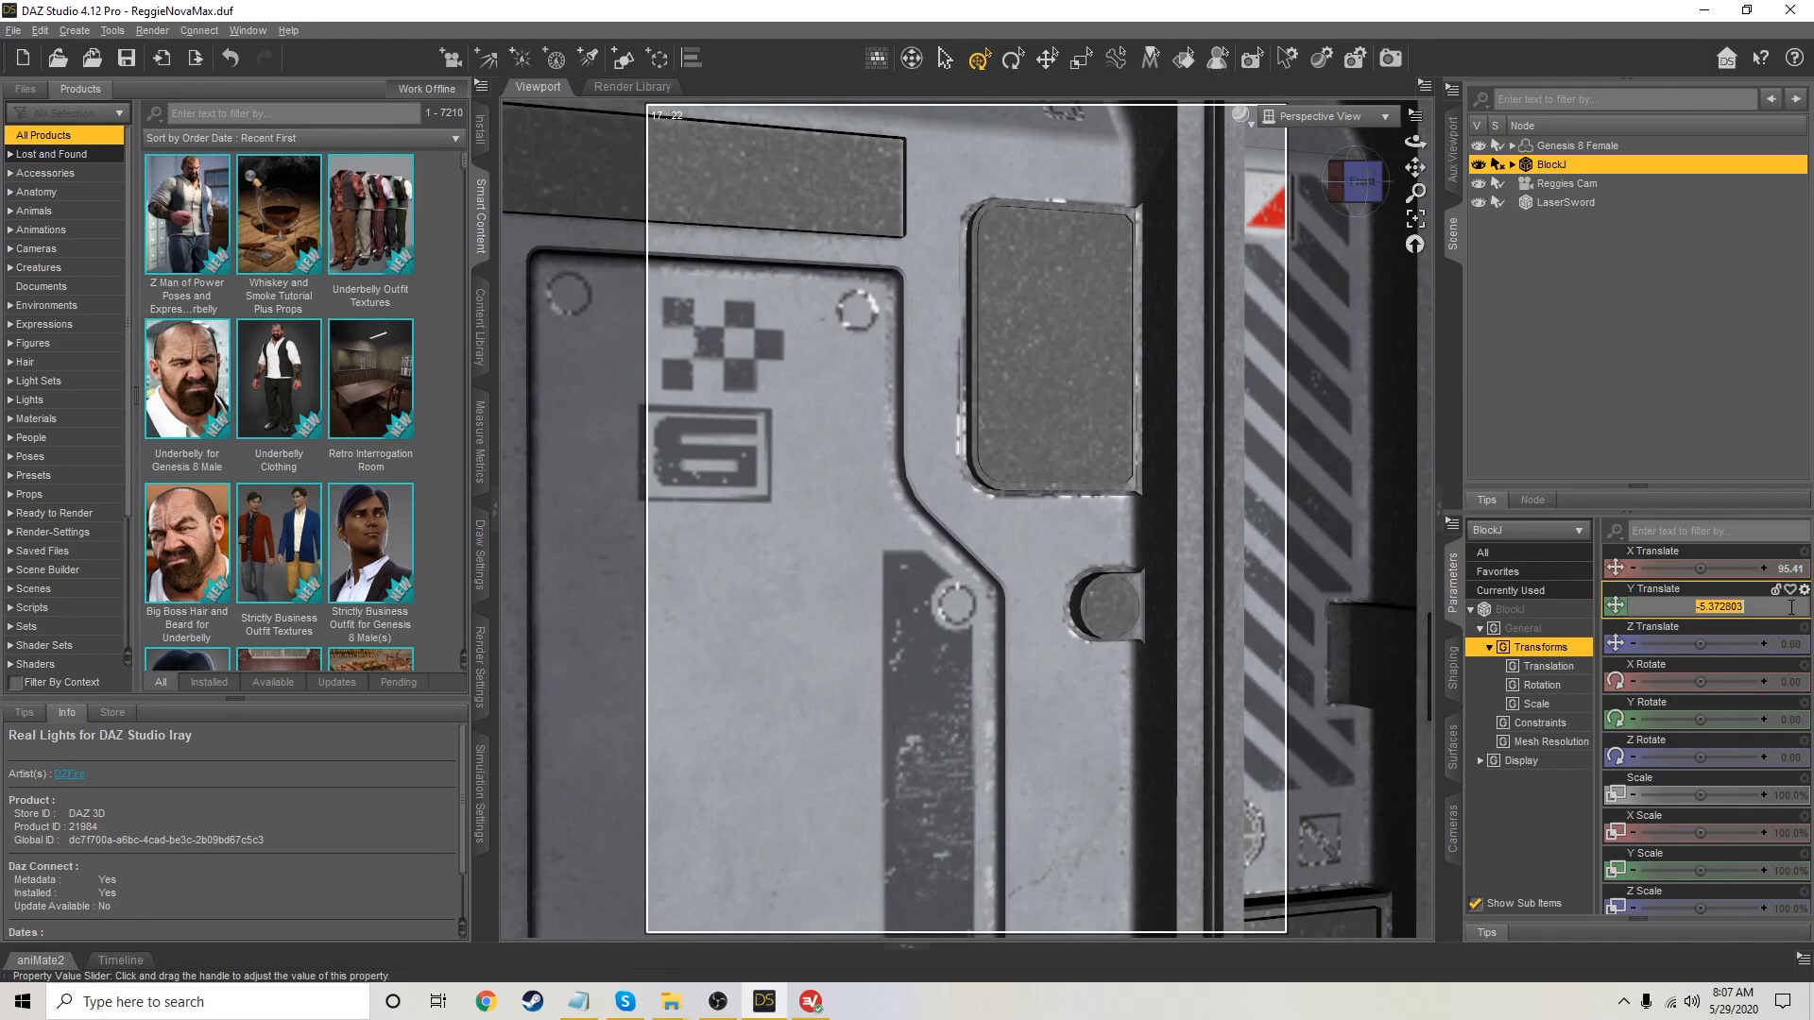
type("-1000")
key("Return")
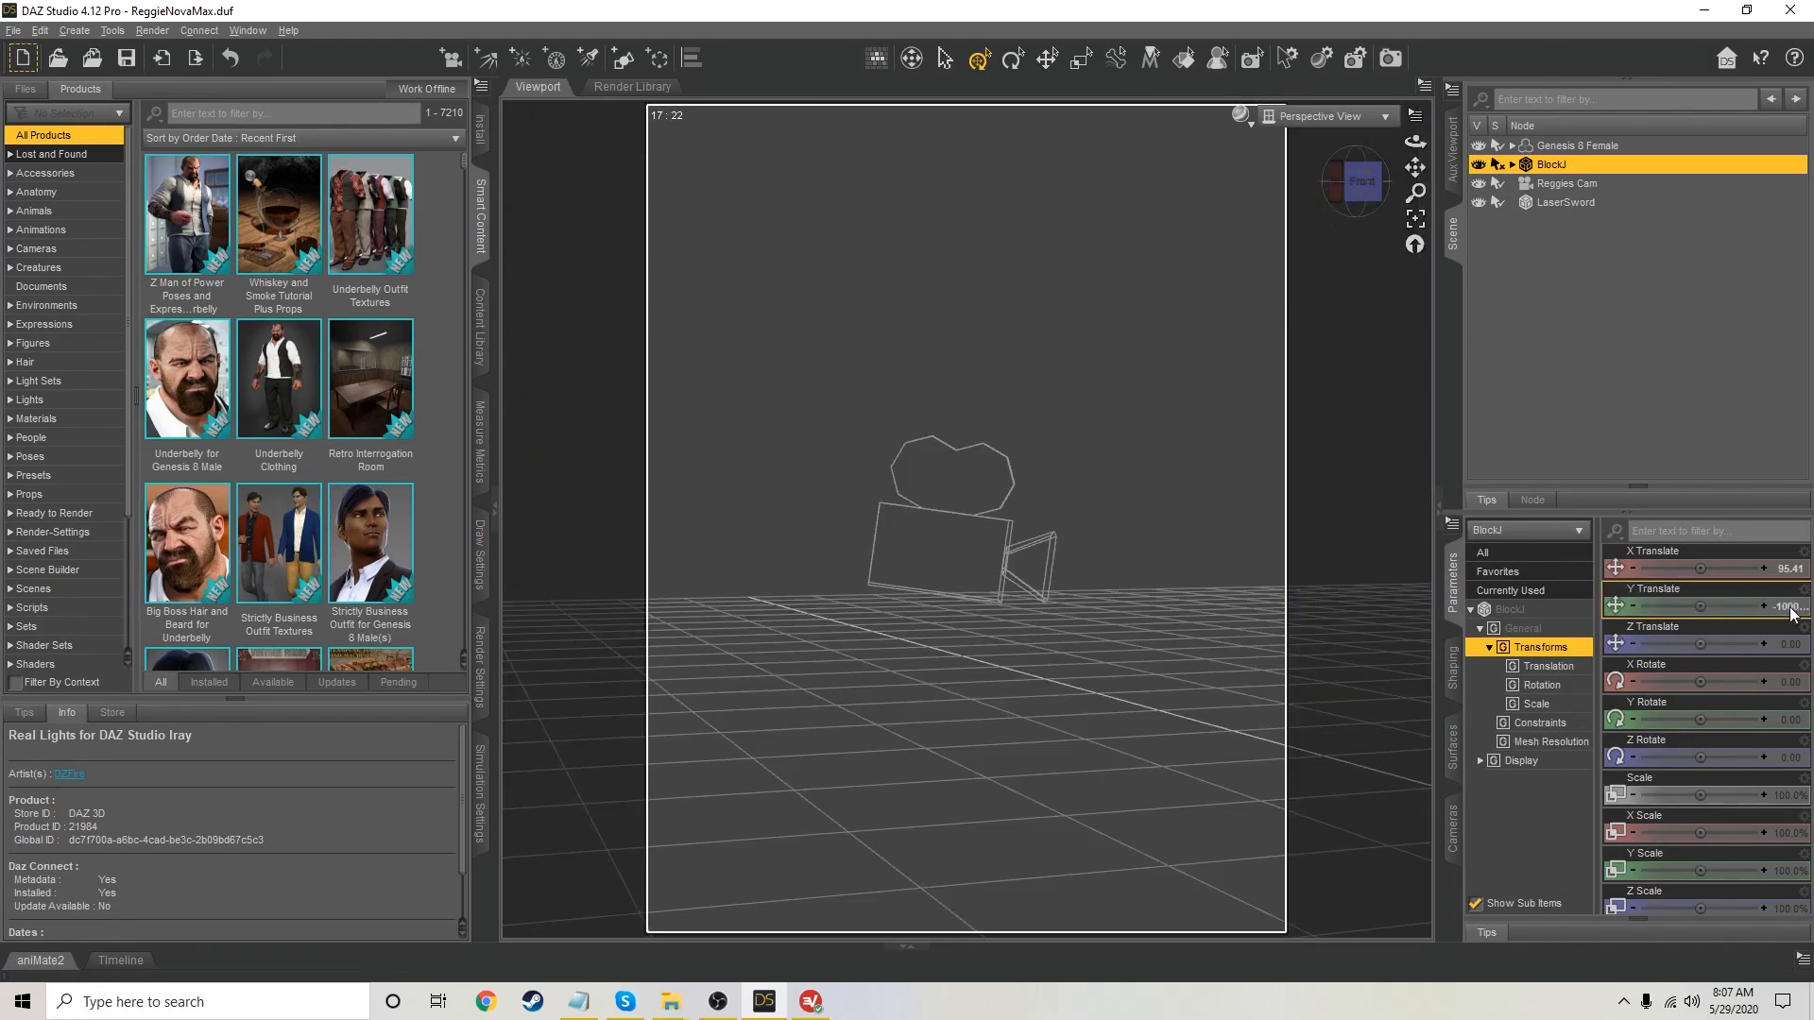
Turn on Depth of Field for Reggies Cam, adjust its focus range around the figure, and open its Headlamp settings
left_click(1561, 185)
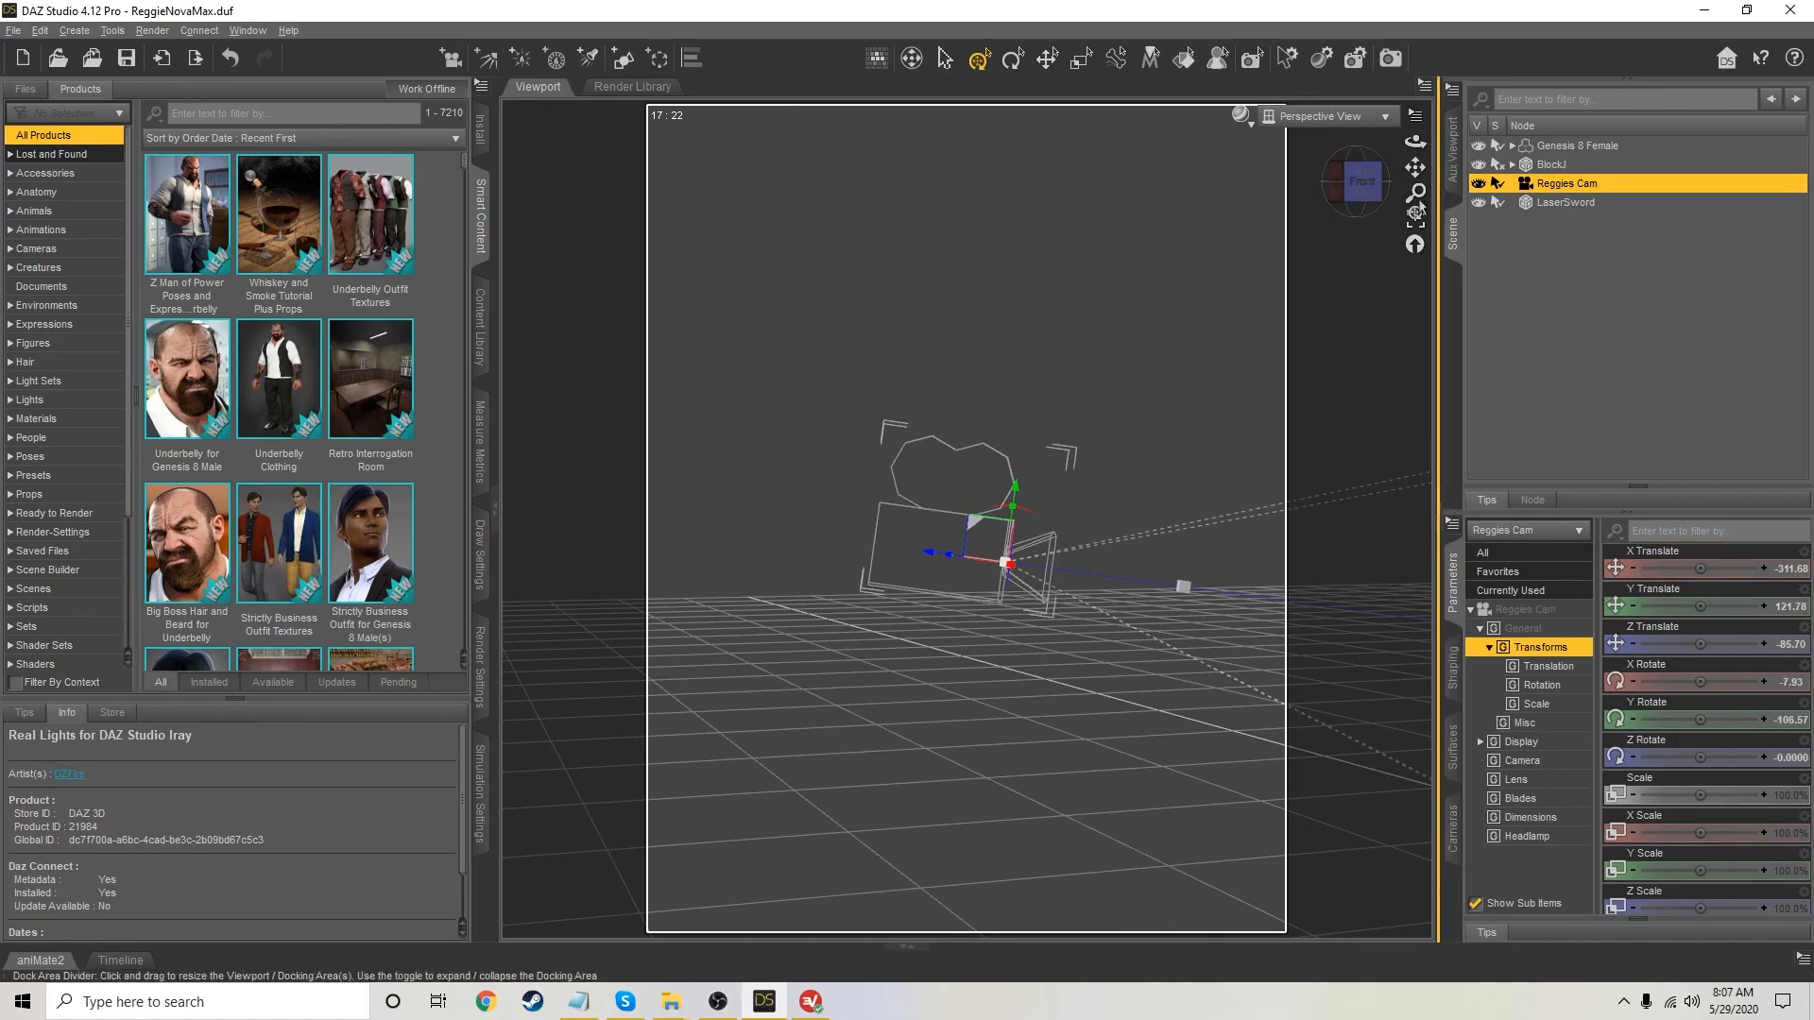
left_click_drag(1414, 168, 1416, 193)
left_click(1519, 761)
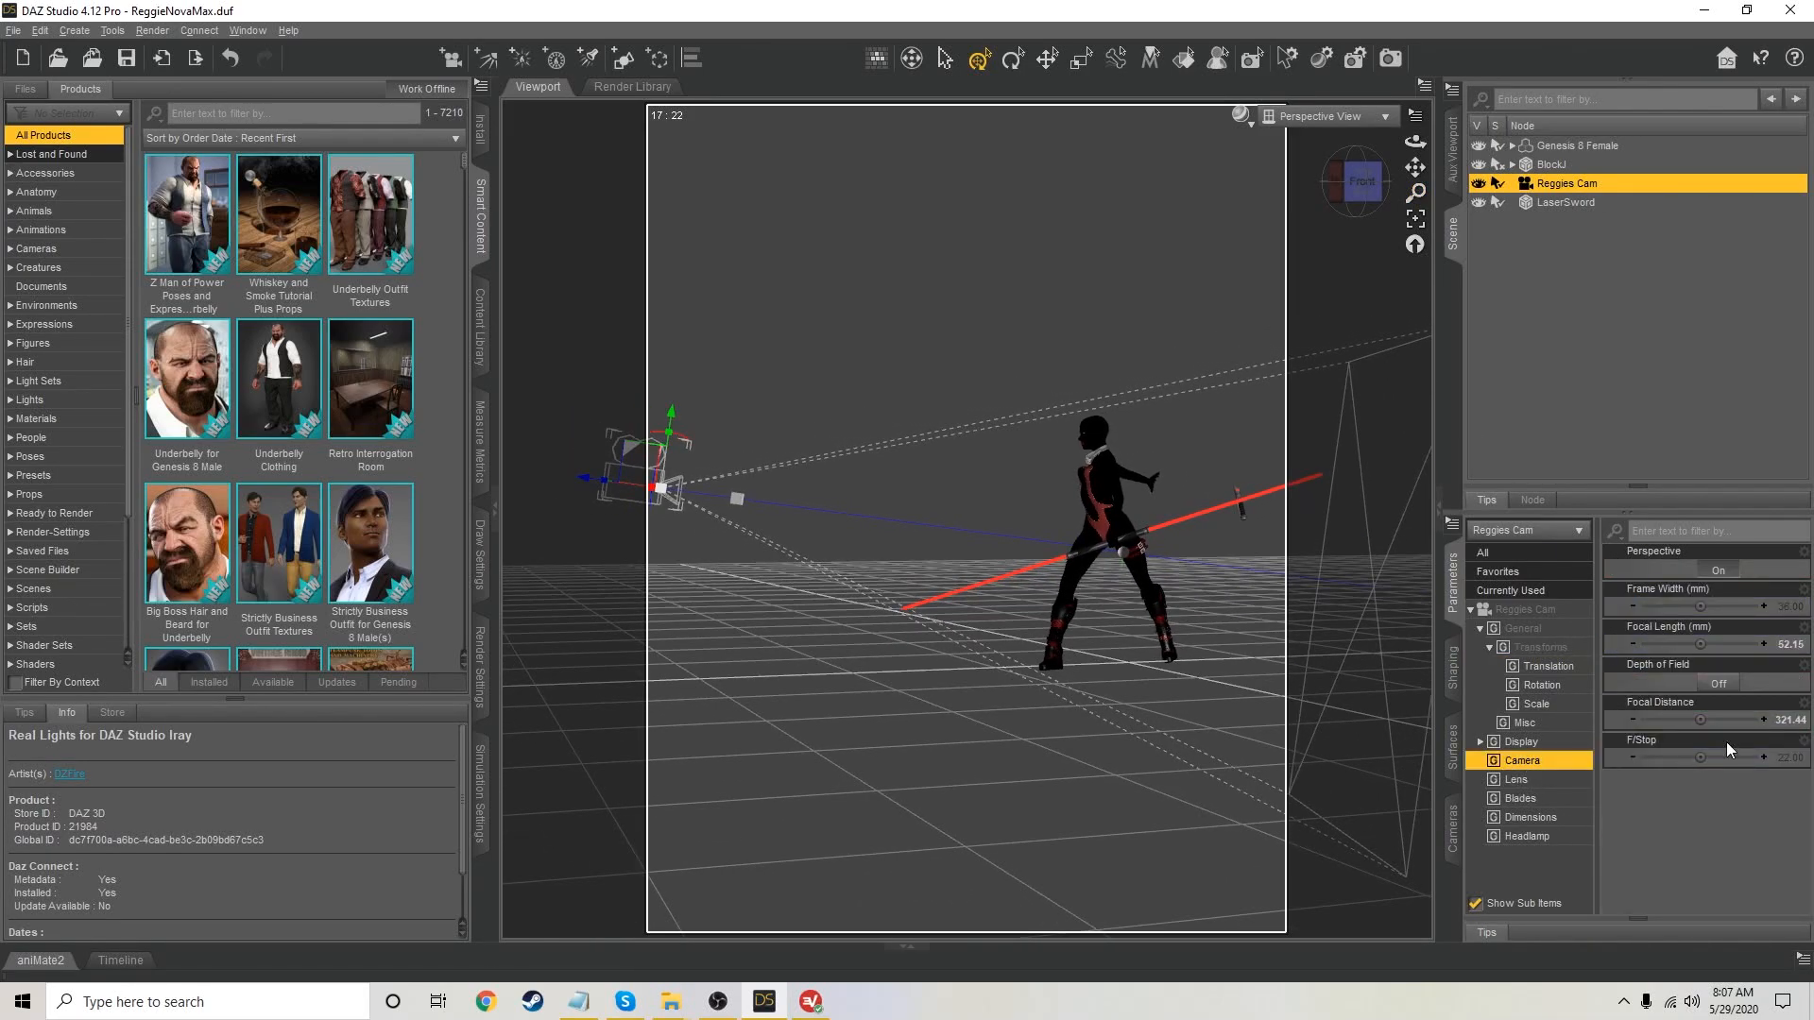
left_click(1729, 684)
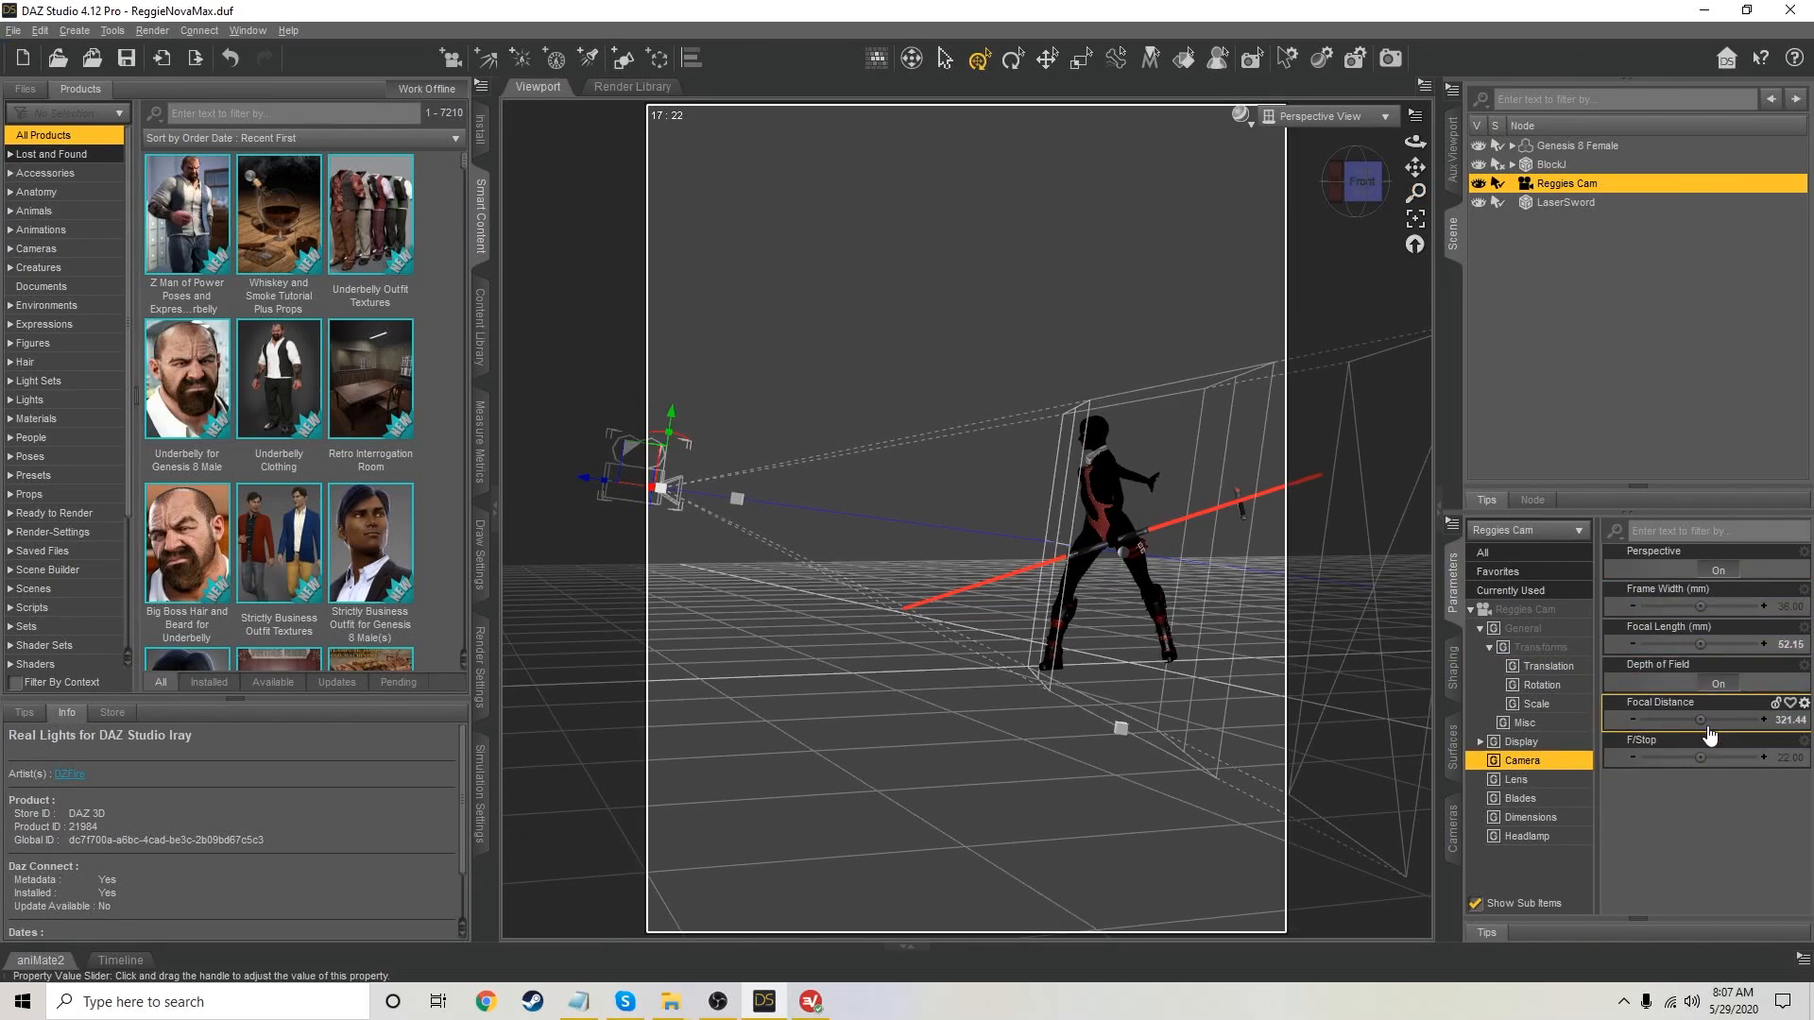
left_click_drag(1700, 719, 1718, 757)
left_click(1527, 836)
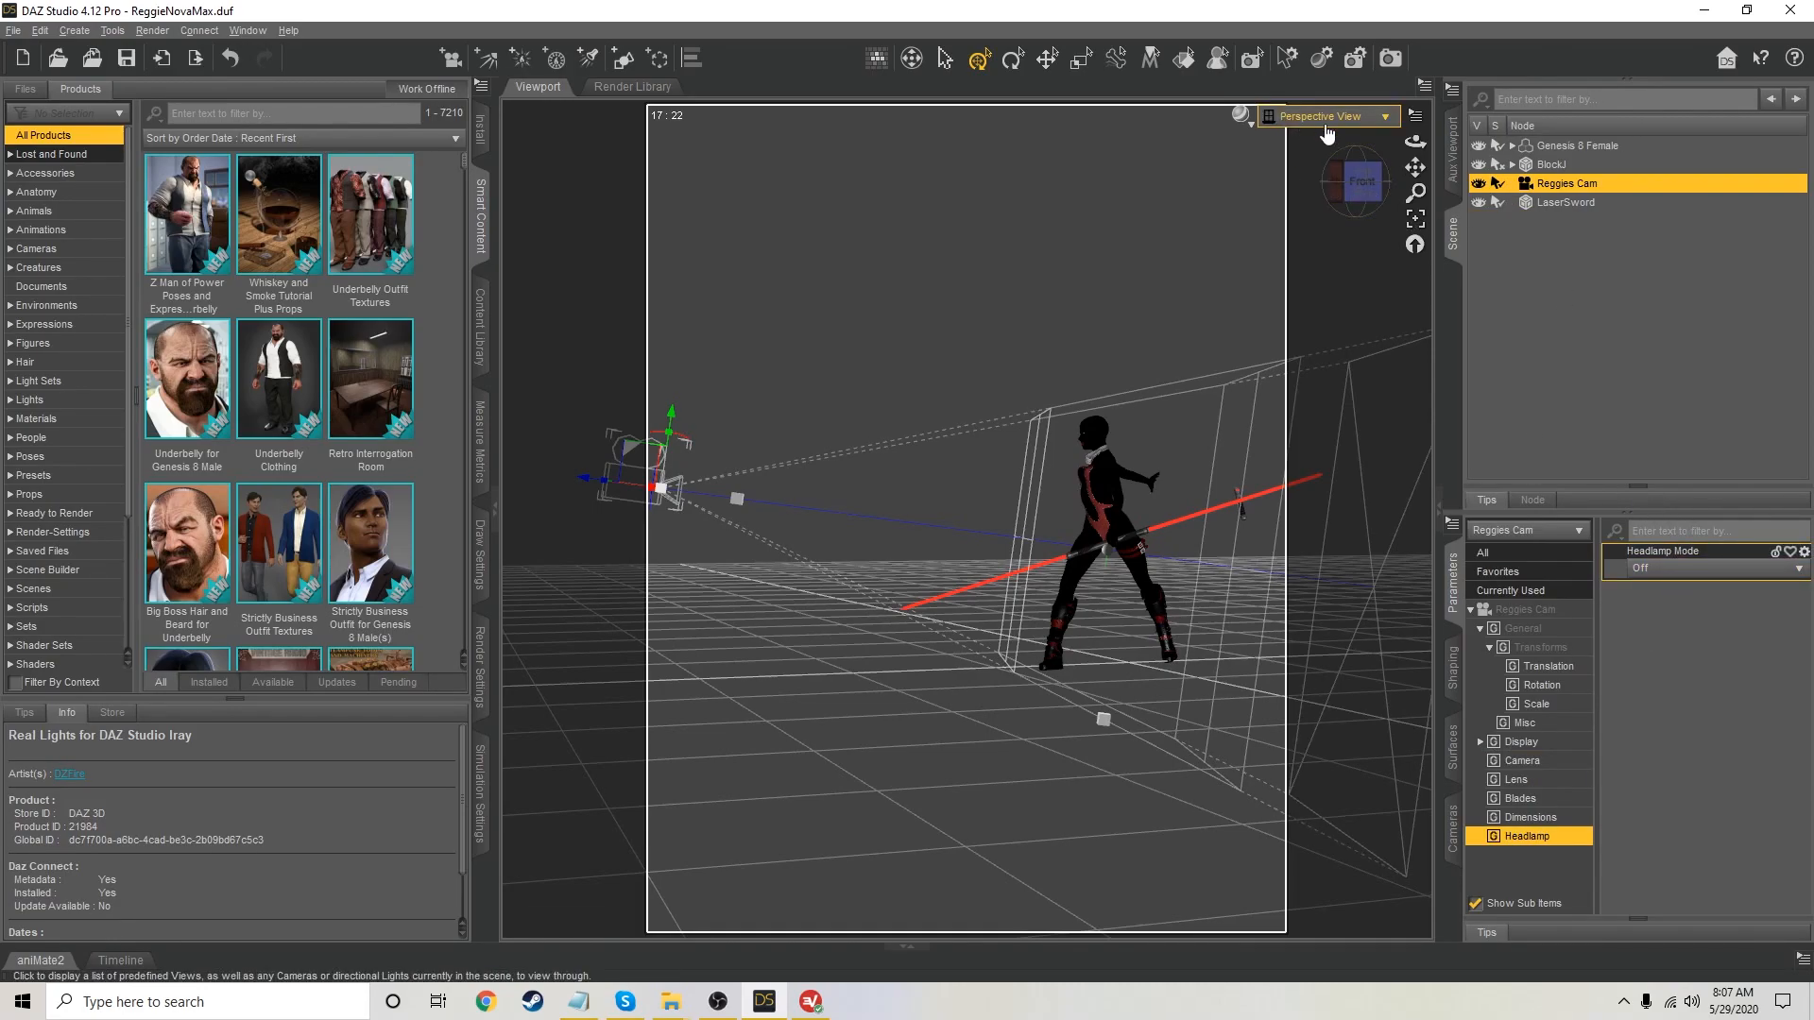
Tilt Reggies Cam sideways in the viewport and look through Reggies Cam
left_click(1334, 182)
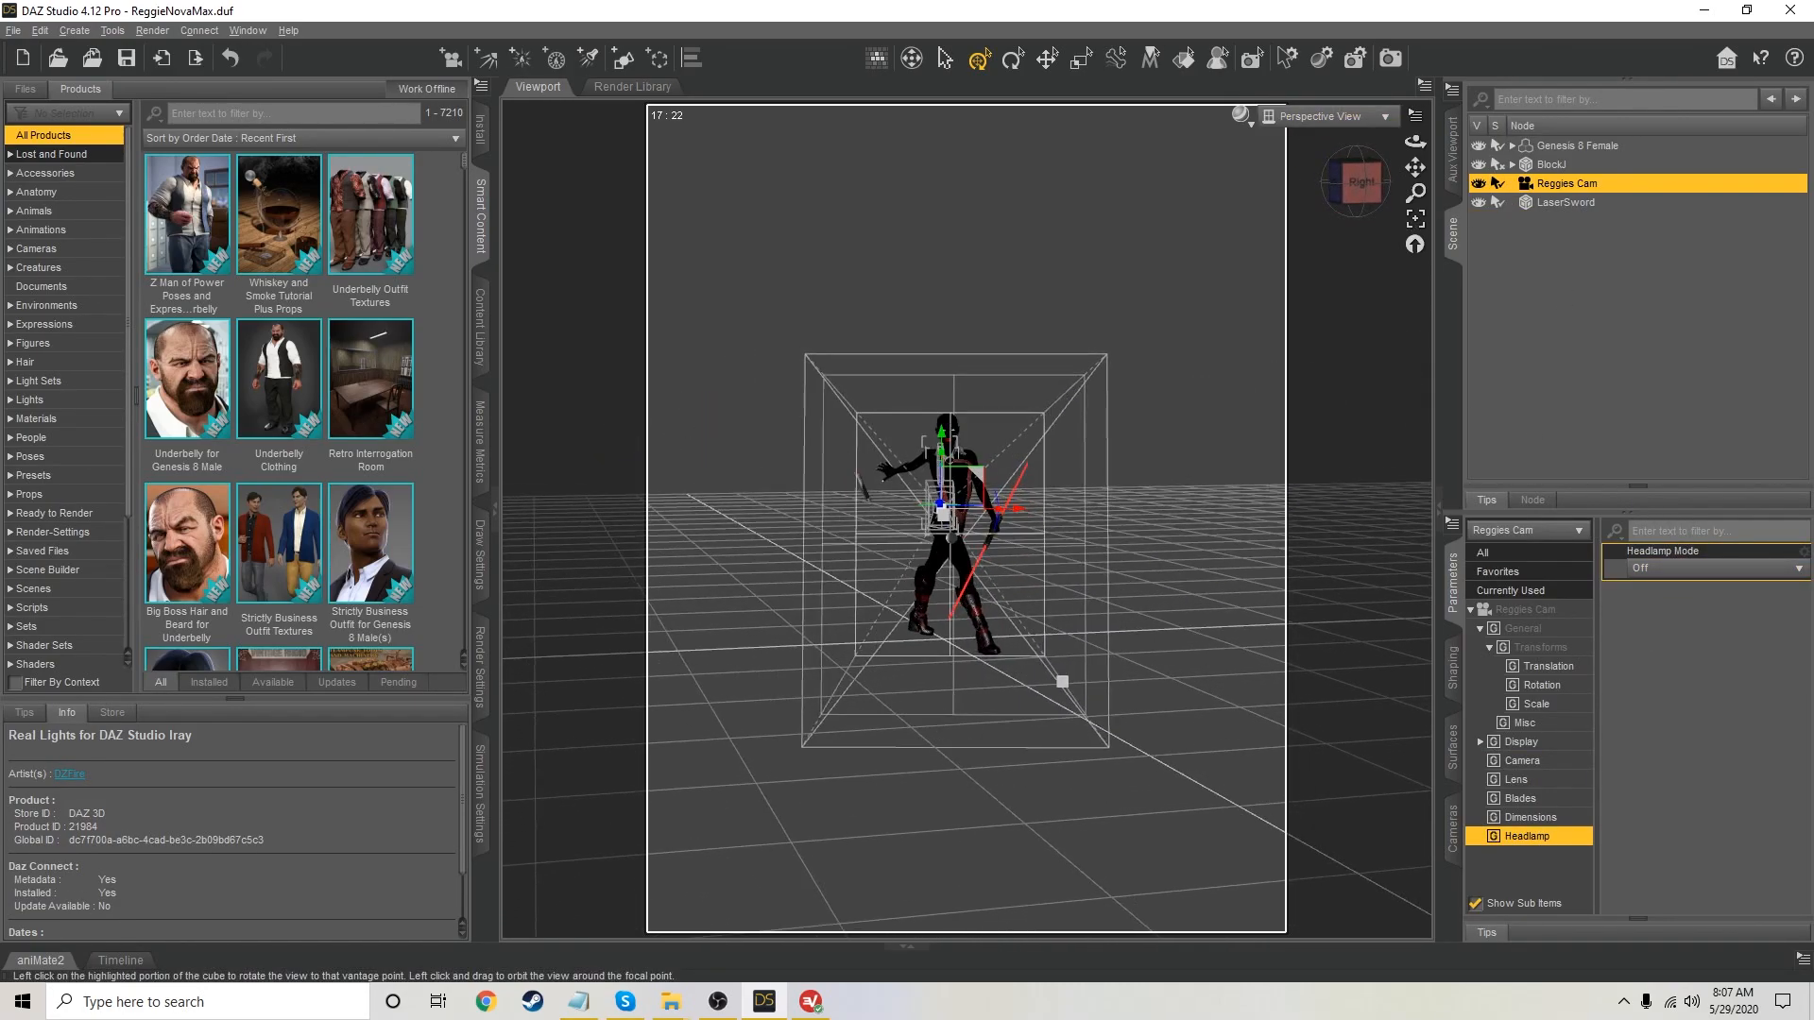
left_click_drag(994, 504, 1002, 511)
left_click_drag(922, 437, 920, 430)
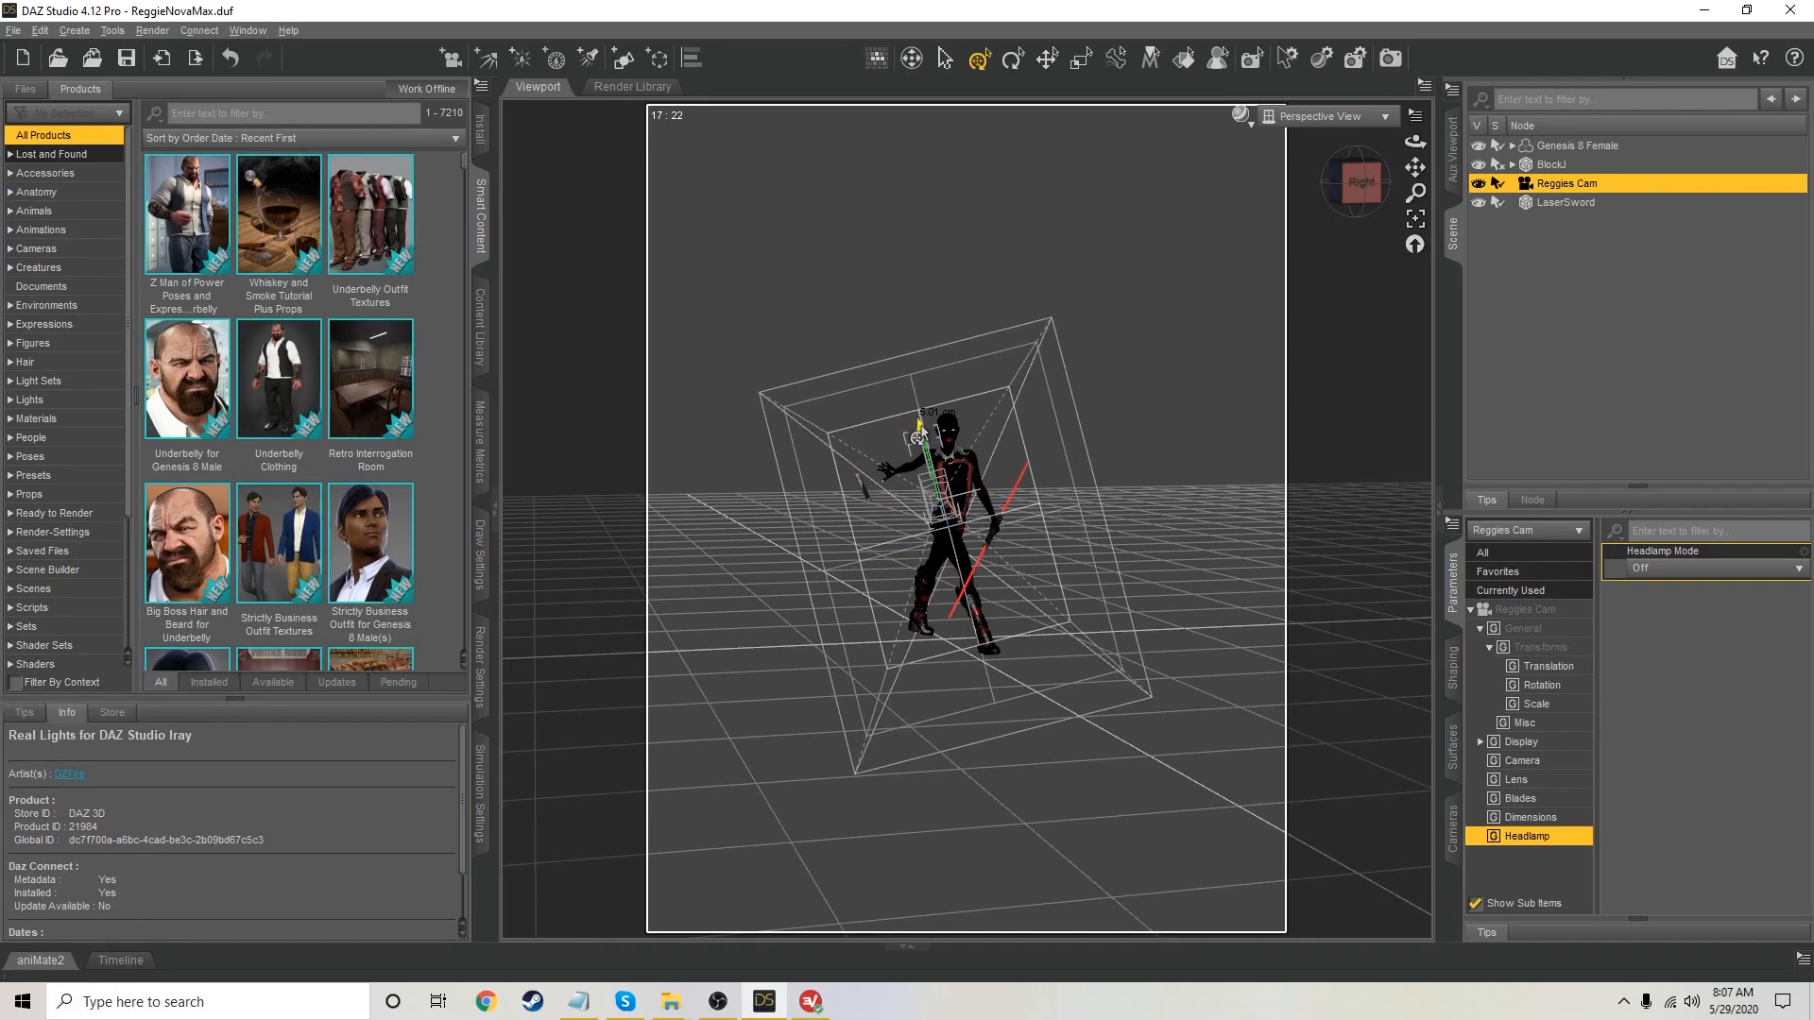
left_click(1347, 126)
left_click(1346, 276)
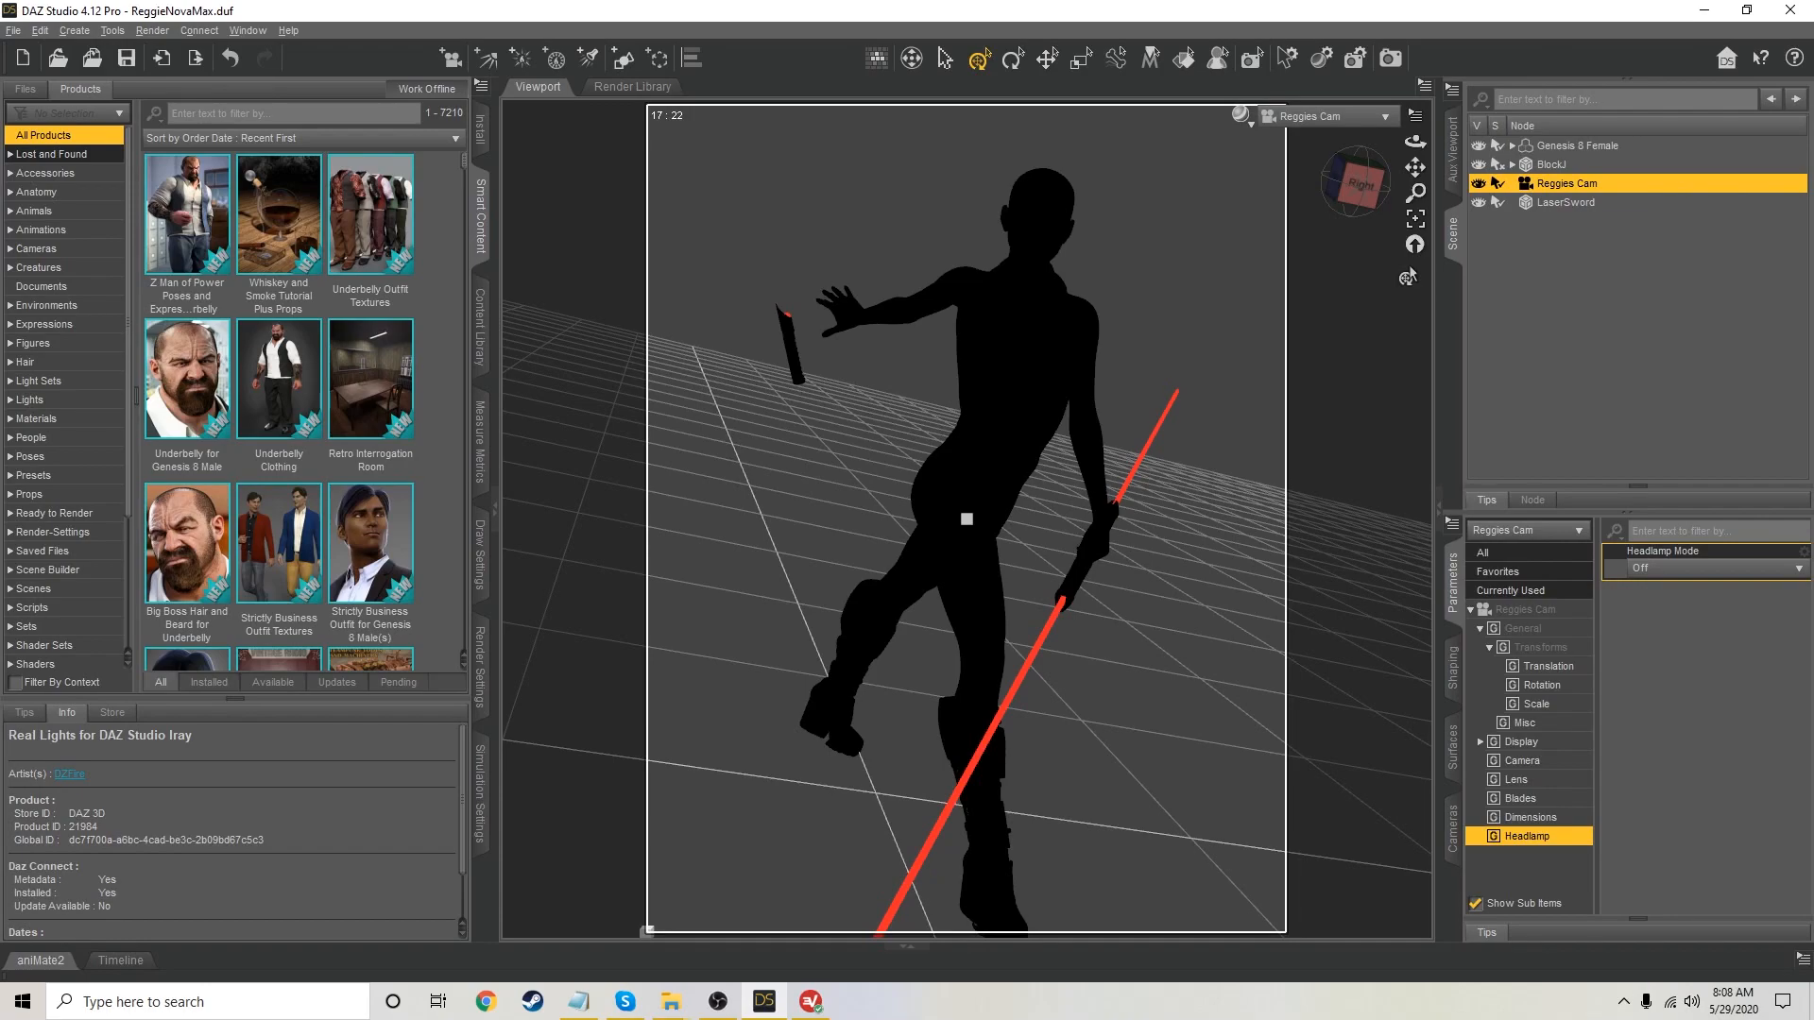
Restore BlockJ's Y Translate to -5.372803 and check the corridor in the auxiliary preview
left_click(1551, 166)
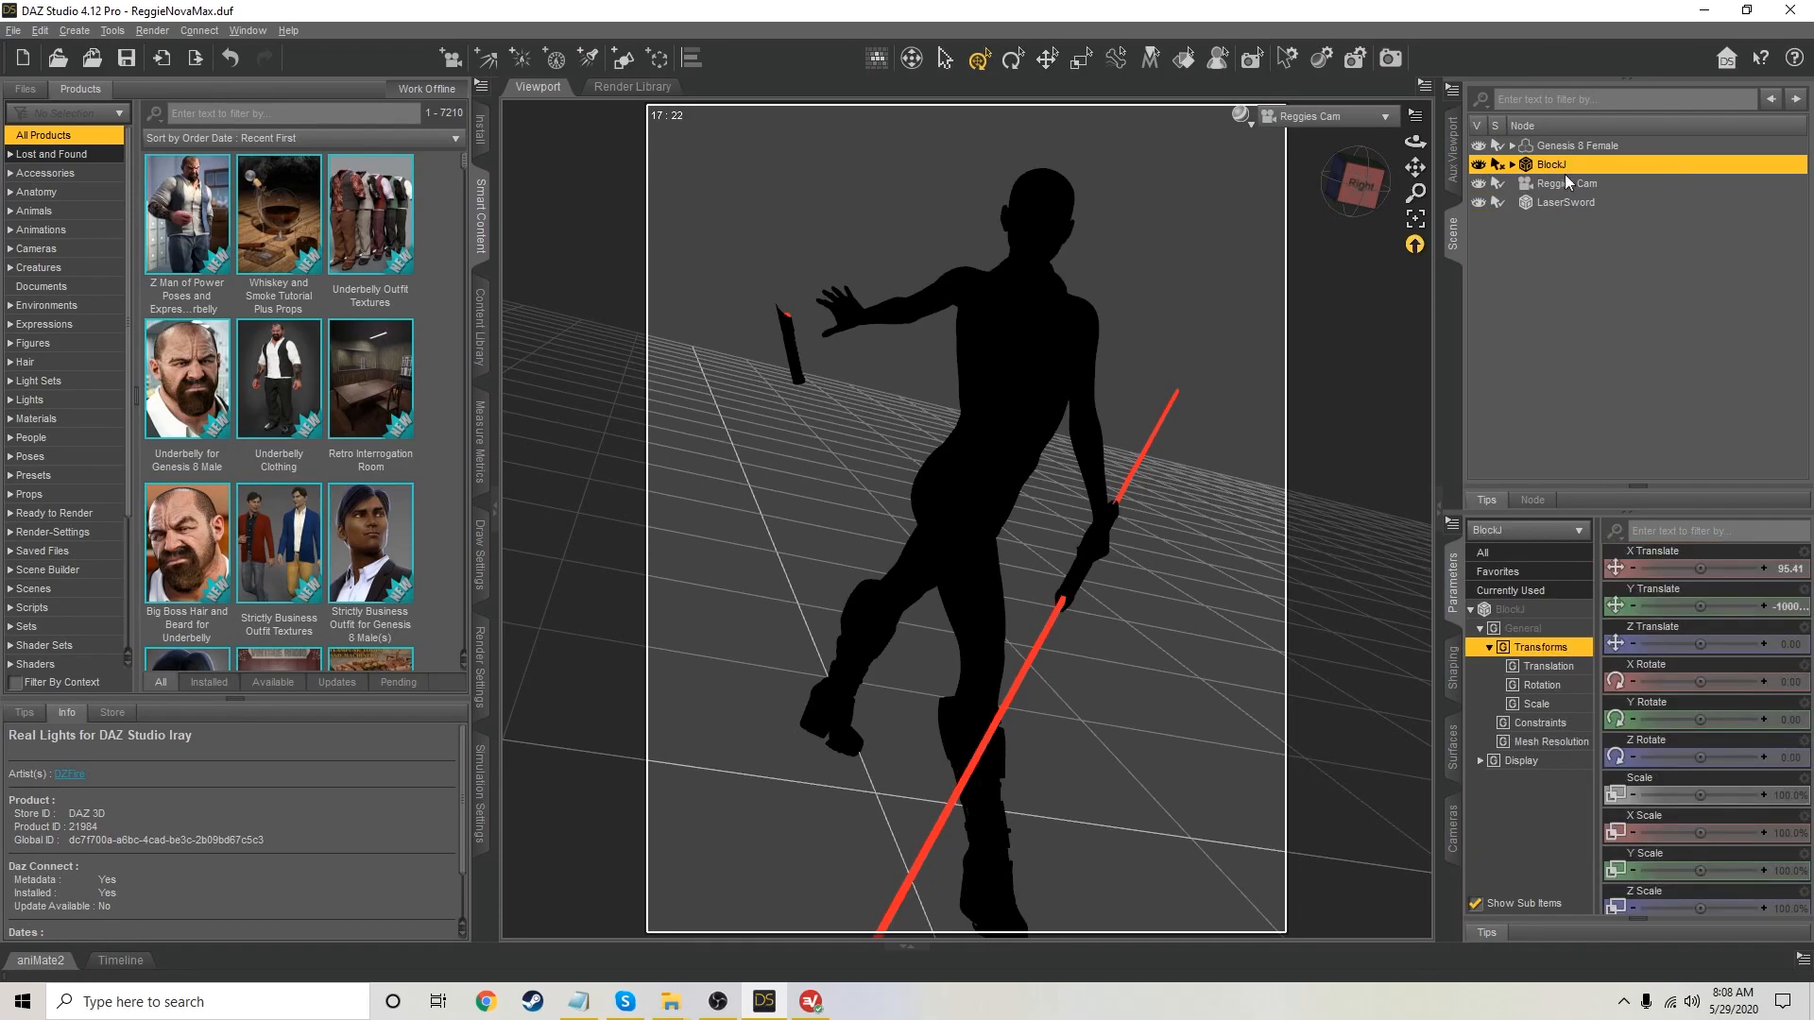
left_click(1789, 606)
type("-5.372603")
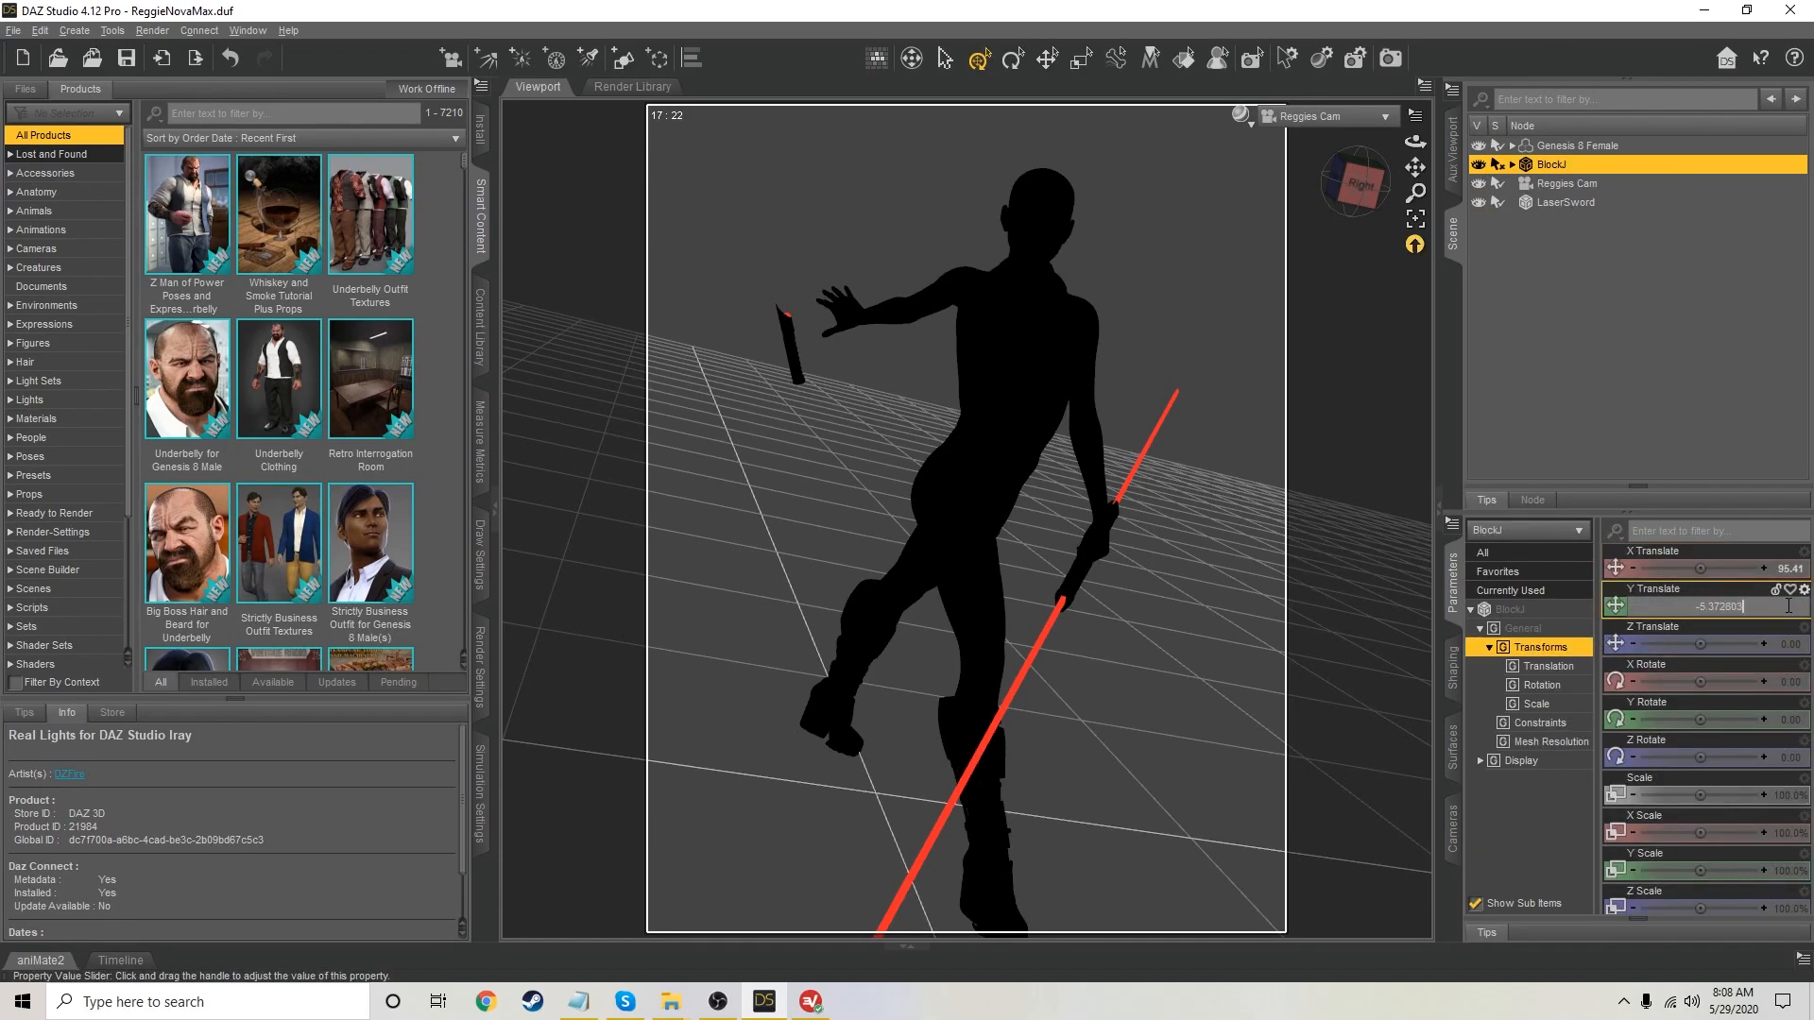
key("Return")
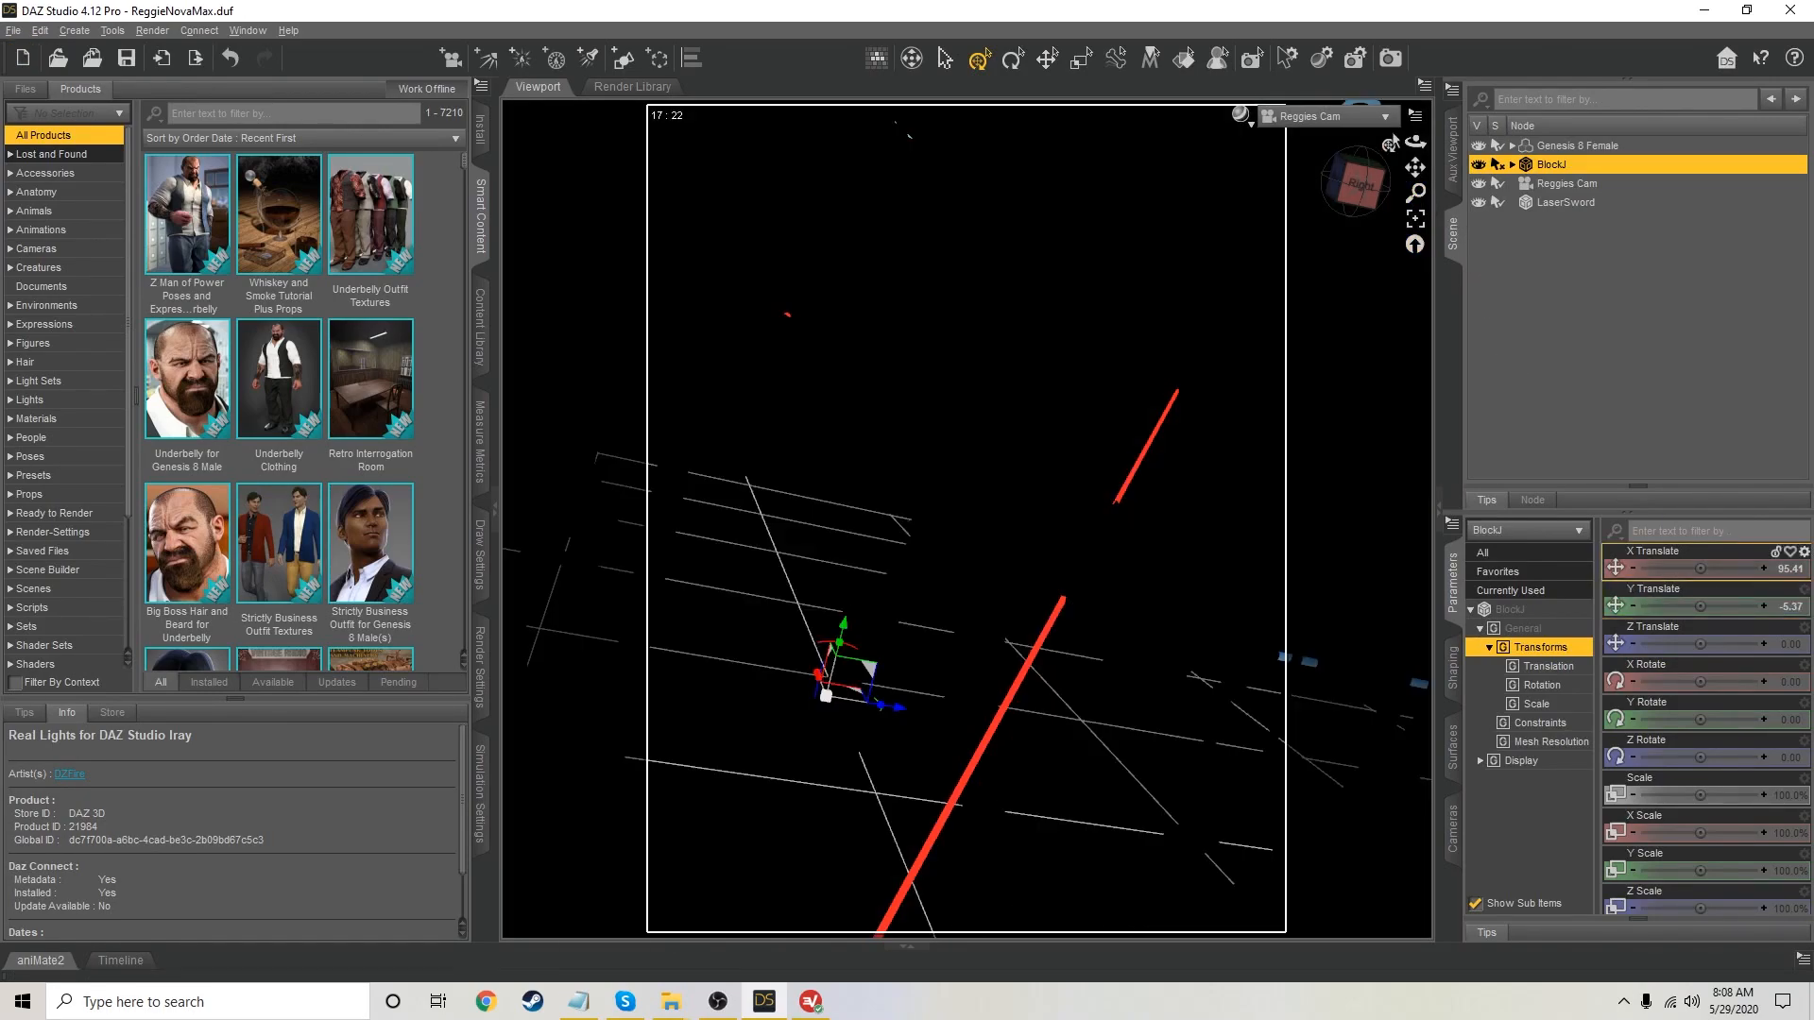
left_click(1452, 151)
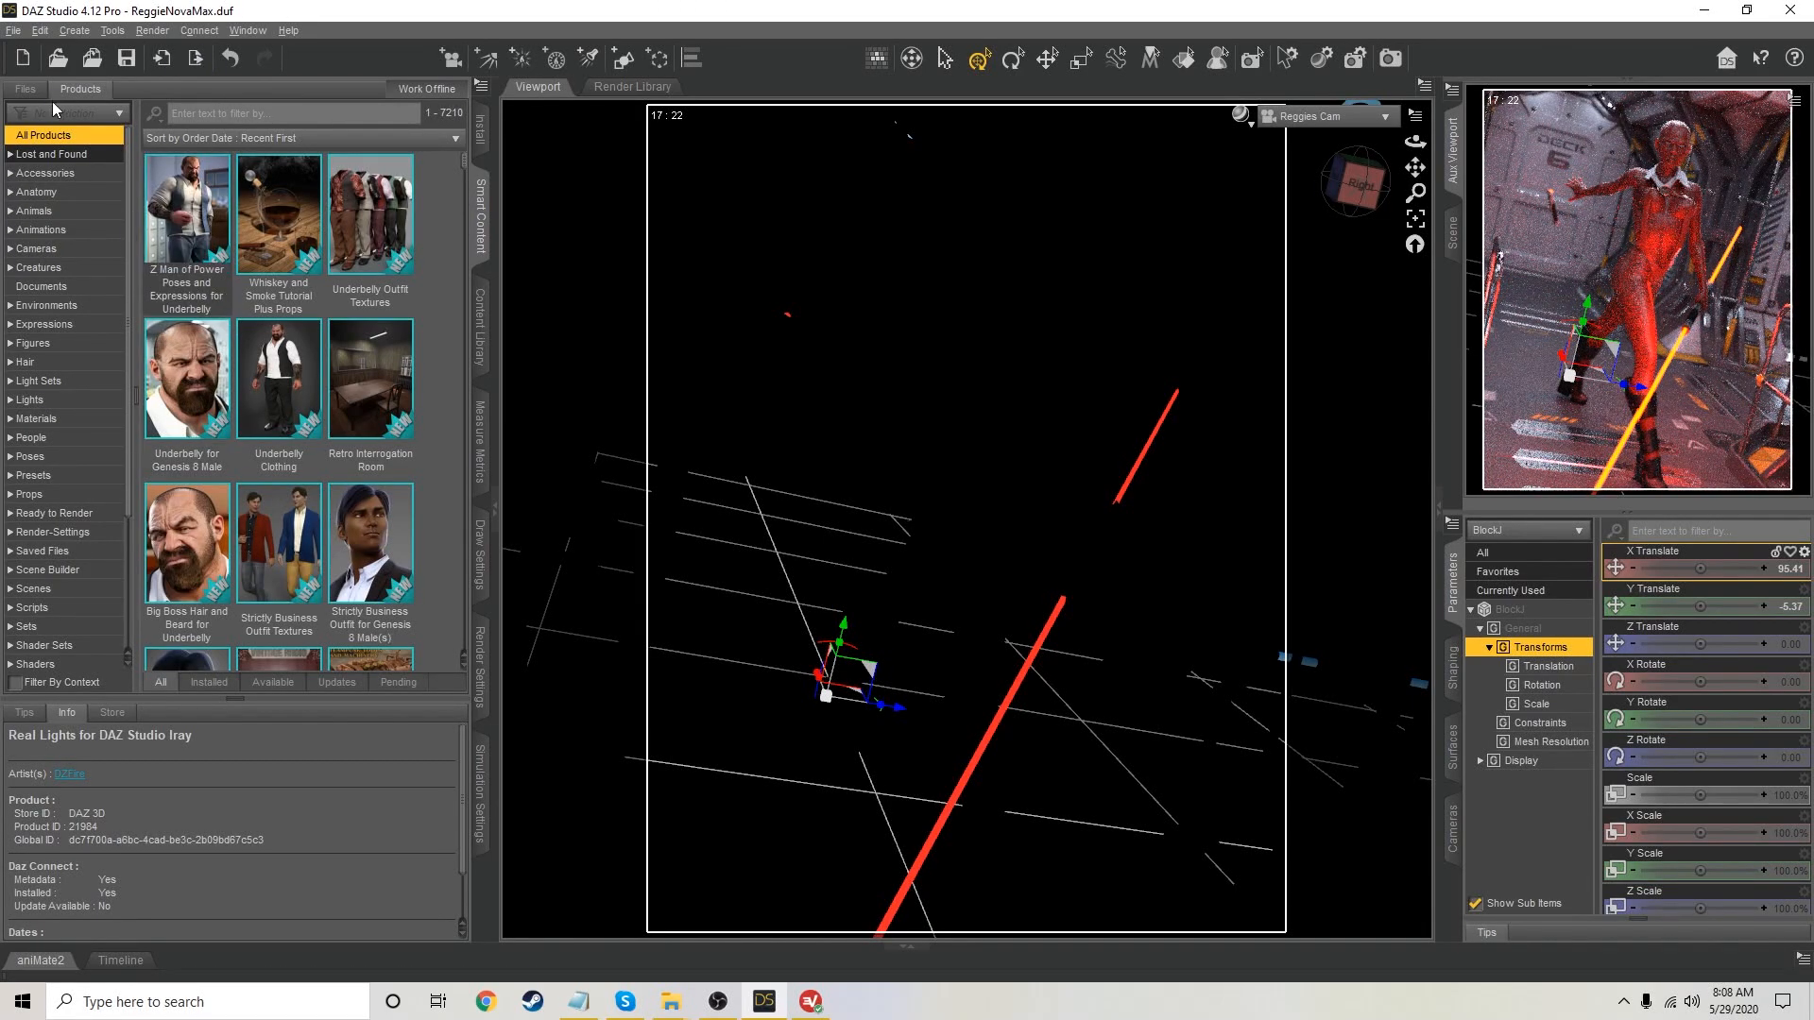
left_click(14, 31)
left_click(49, 134)
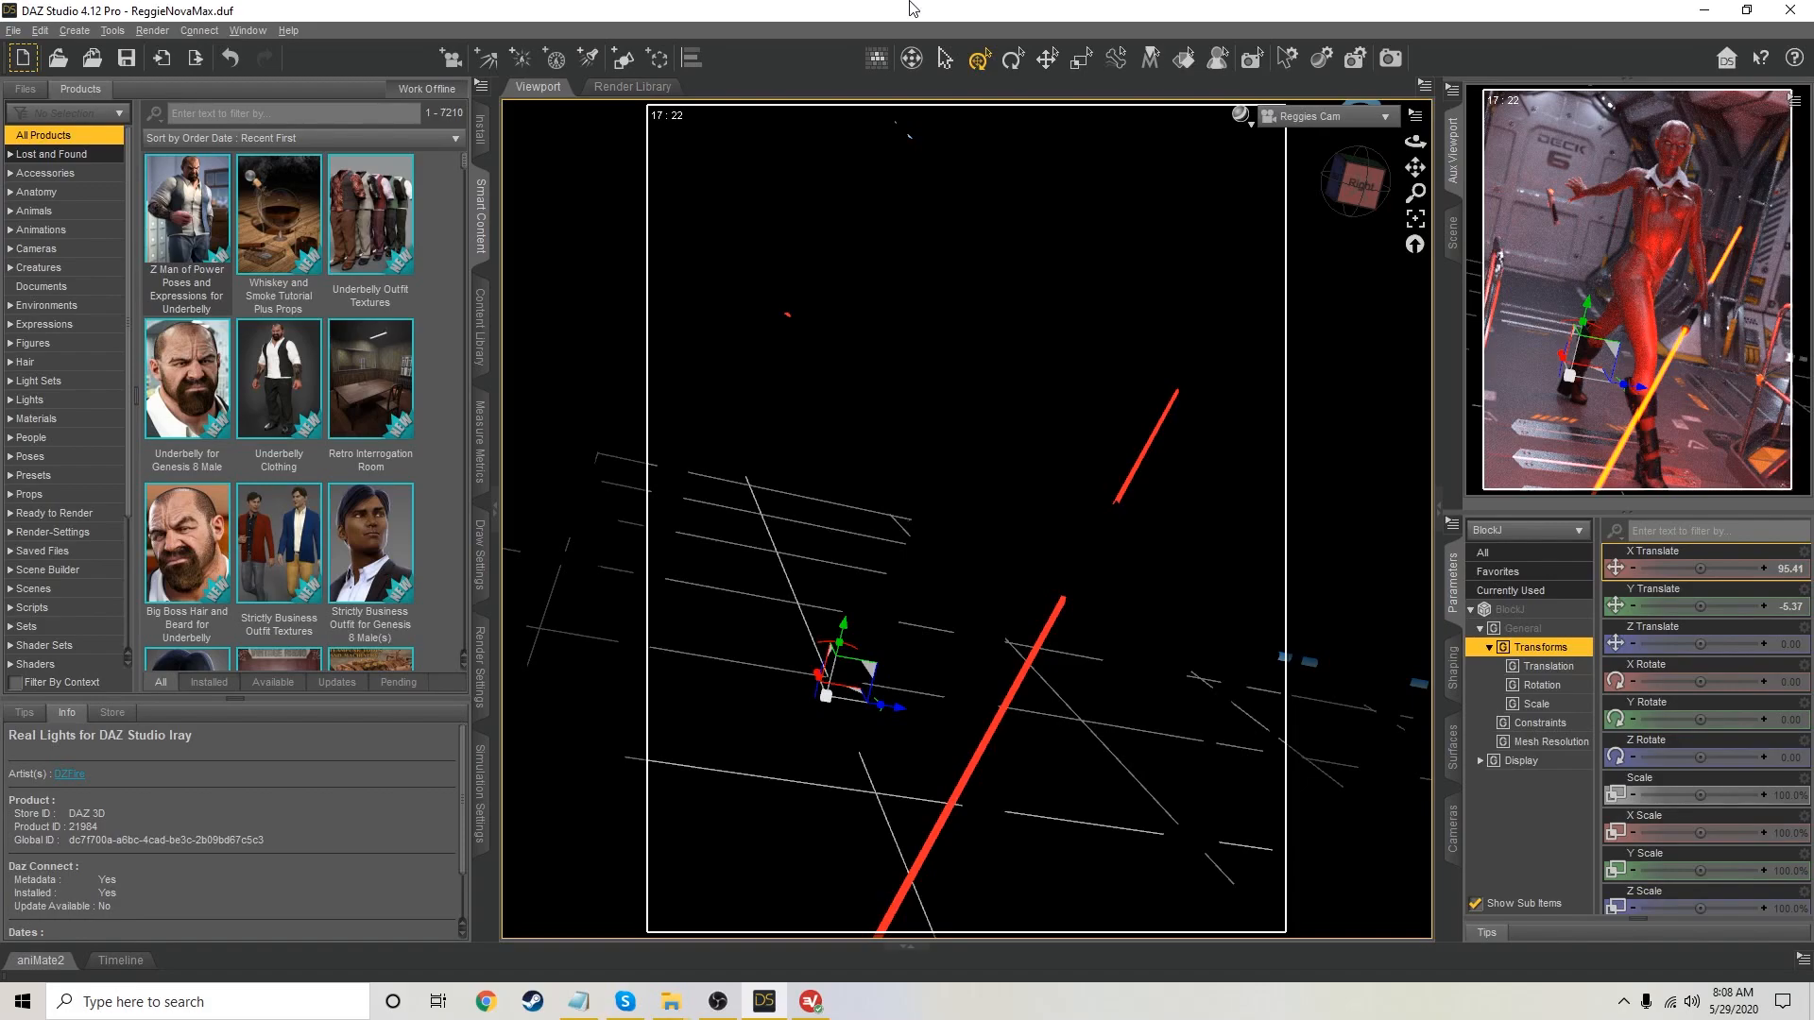
Select the figure's Left Forearm Bend and set its Bend to -28.75 to swing the laser staff
left_click(1698, 276)
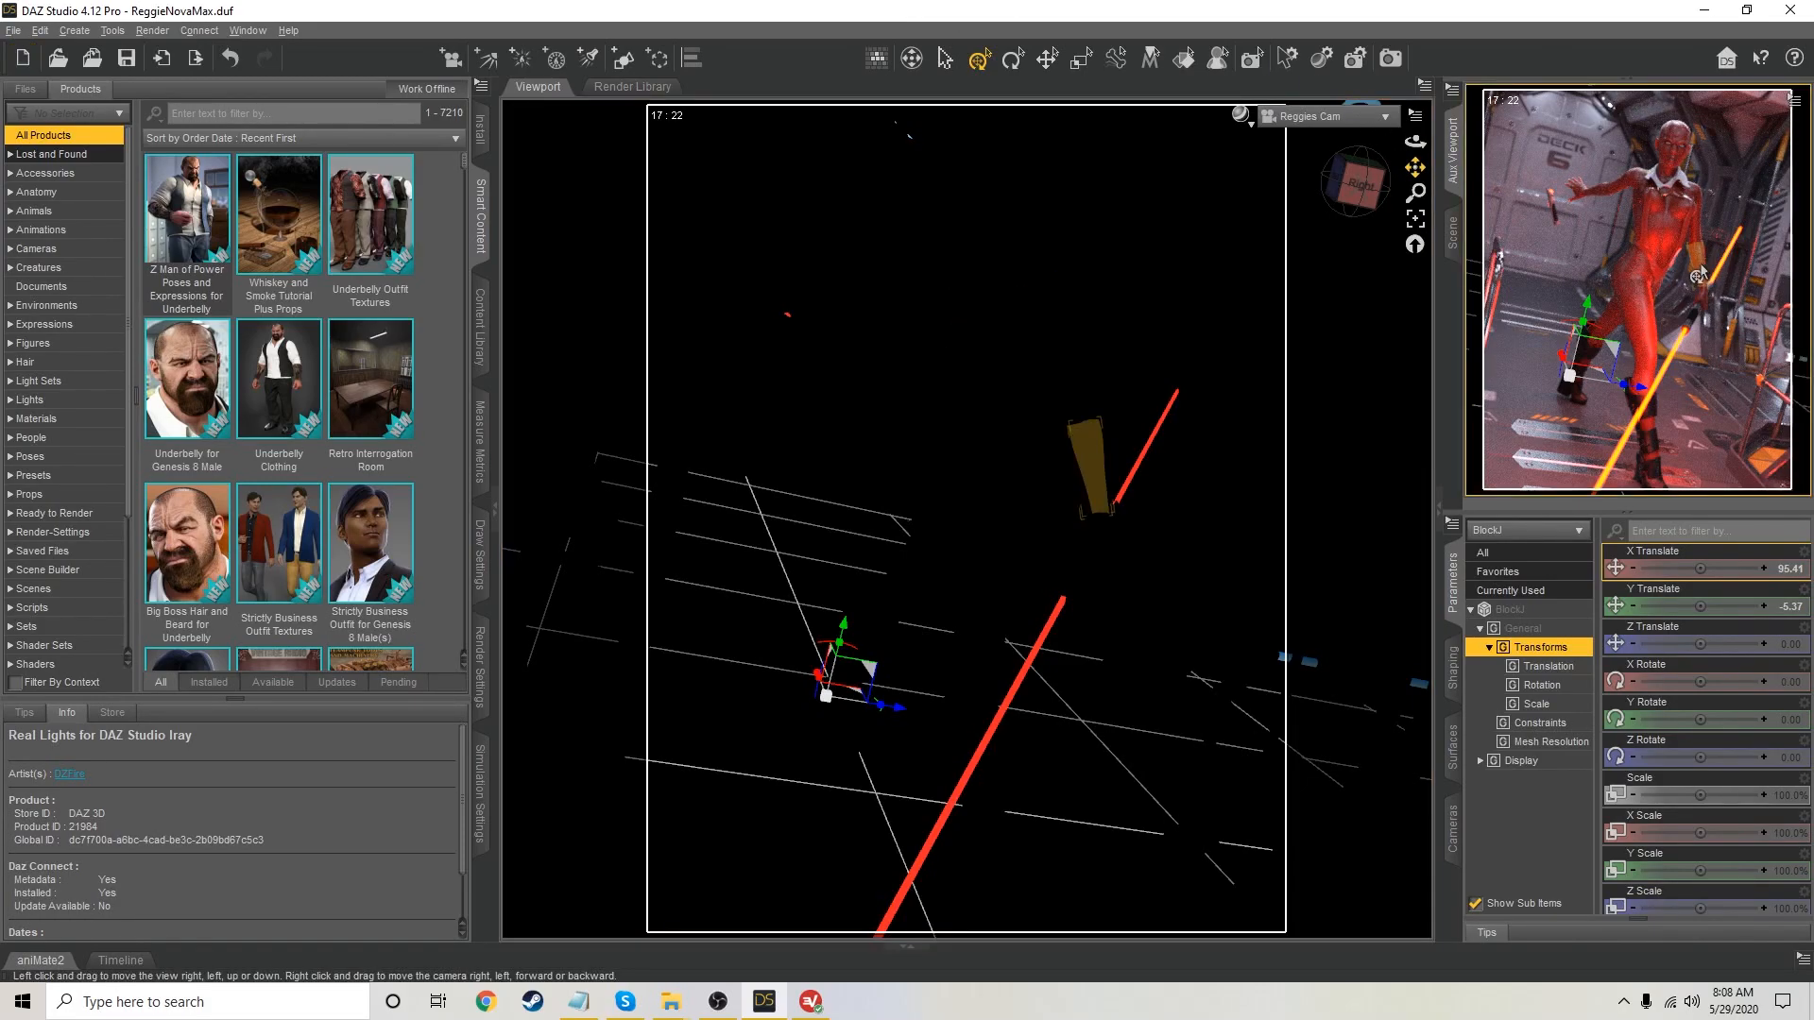
left_click_drag(1739, 568, 1725, 568)
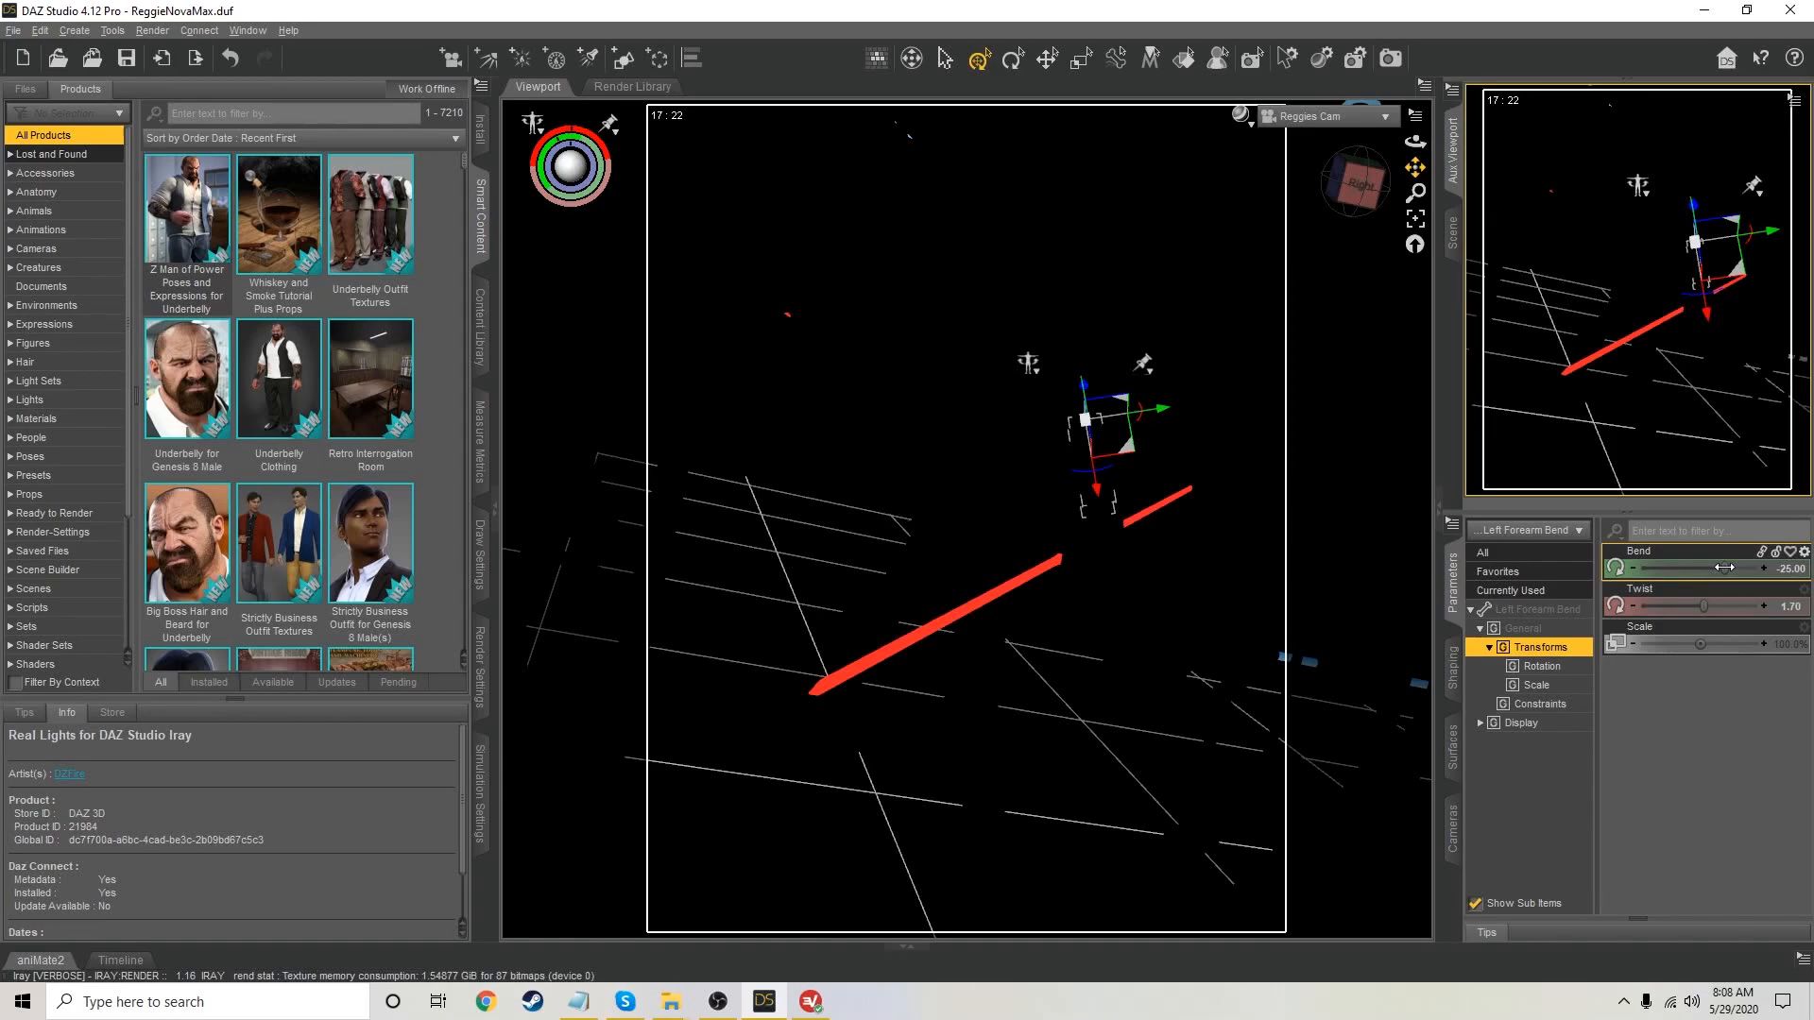
left_click_drag(1724, 566, 1719, 567)
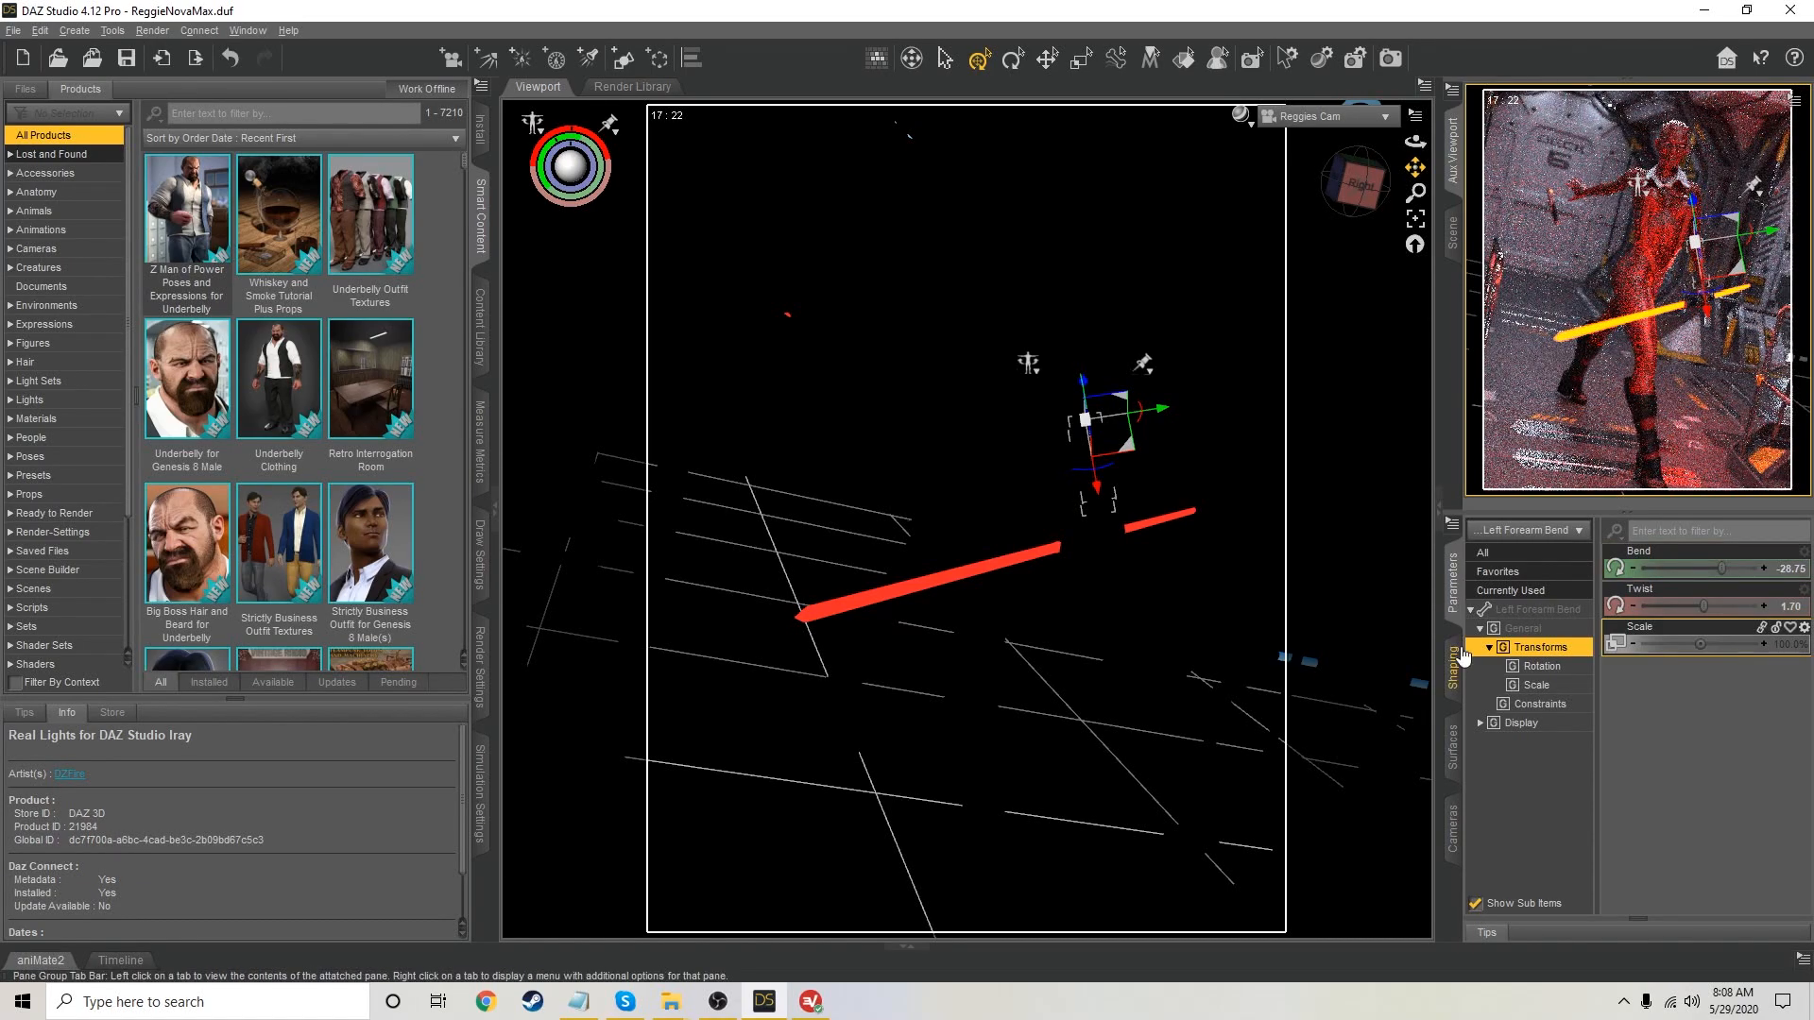
Pose the Left Shoulder Bend with Front-Back at -2.34, Bend at -6.45 and Twist at -1.85
left_click(1453, 231)
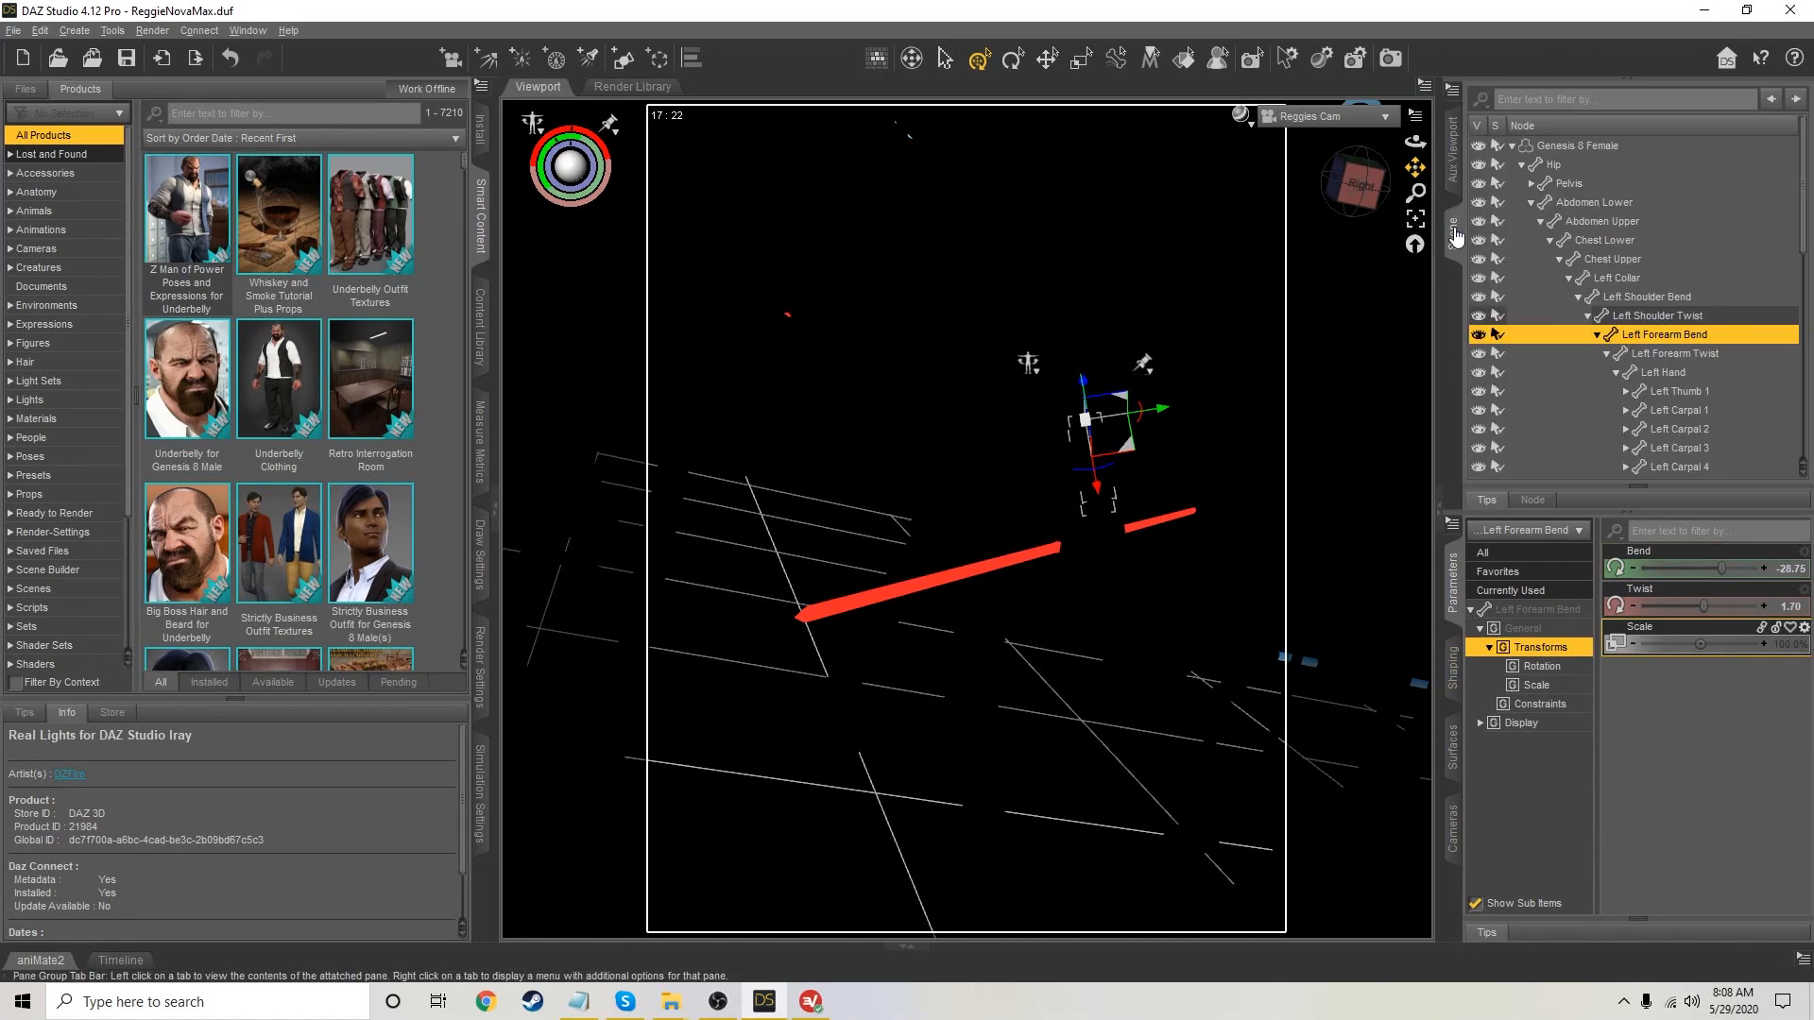
left_click(1666, 297)
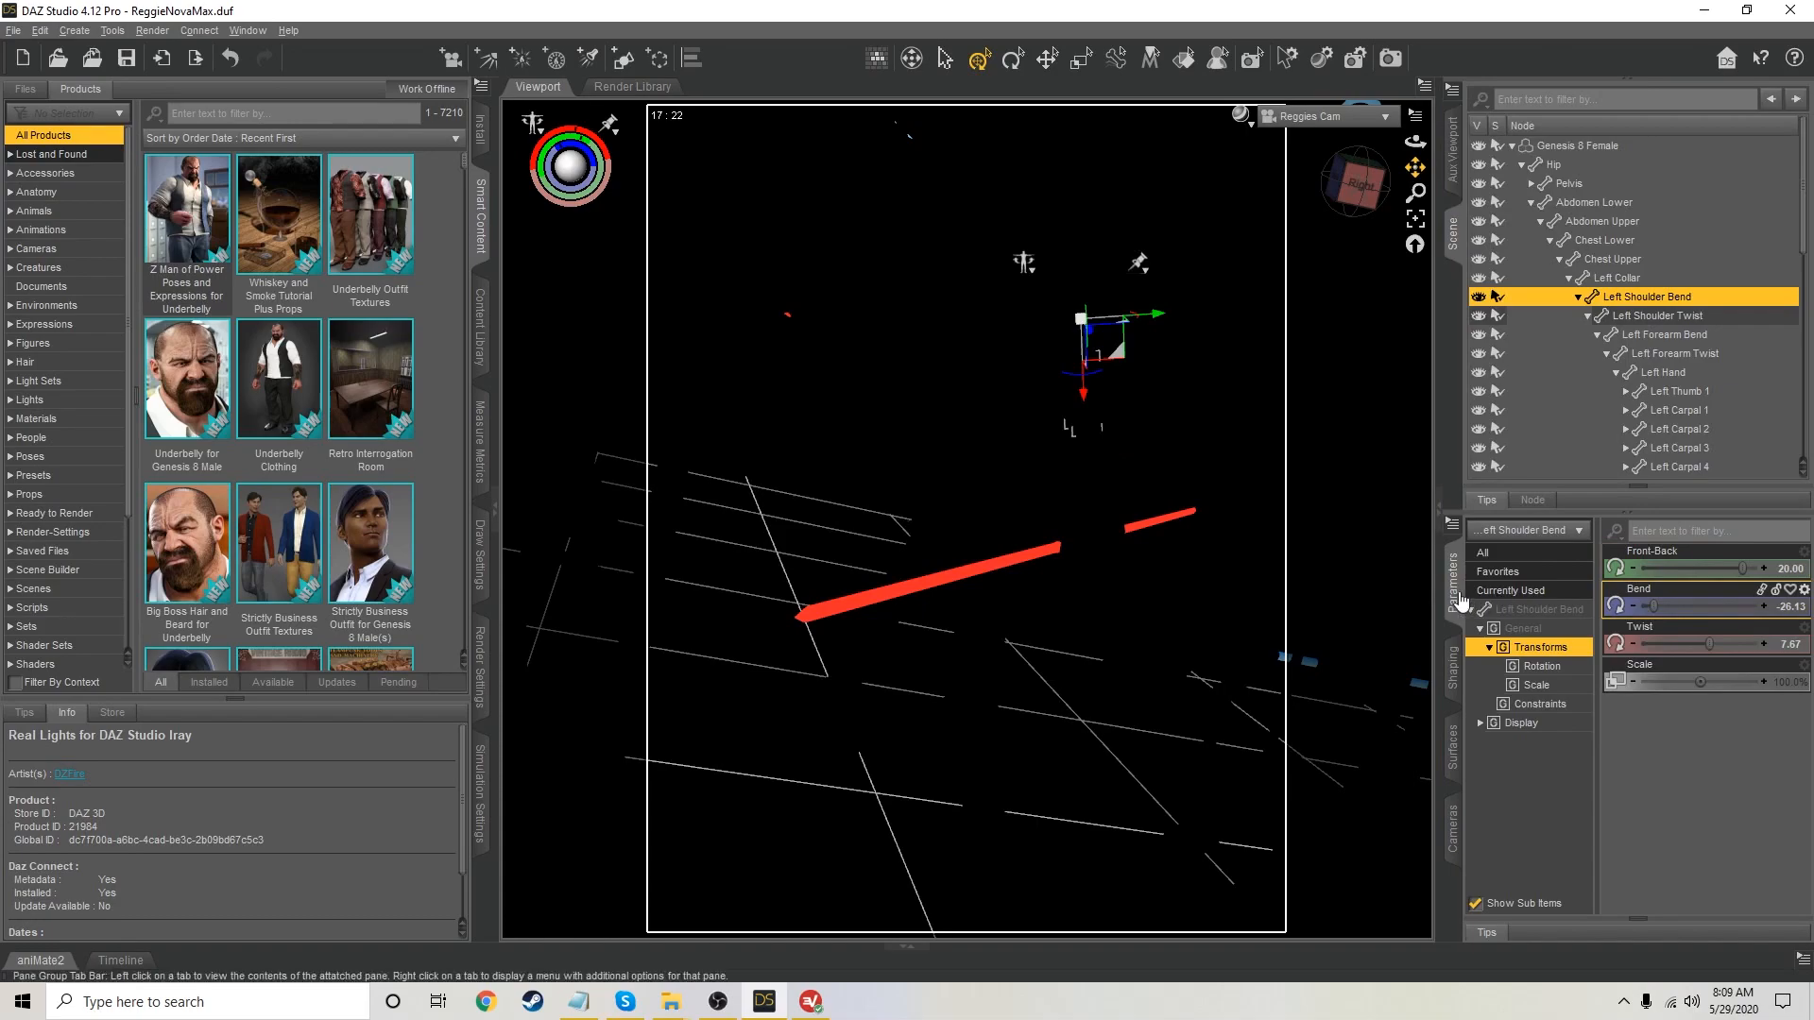
left_click(1453, 150)
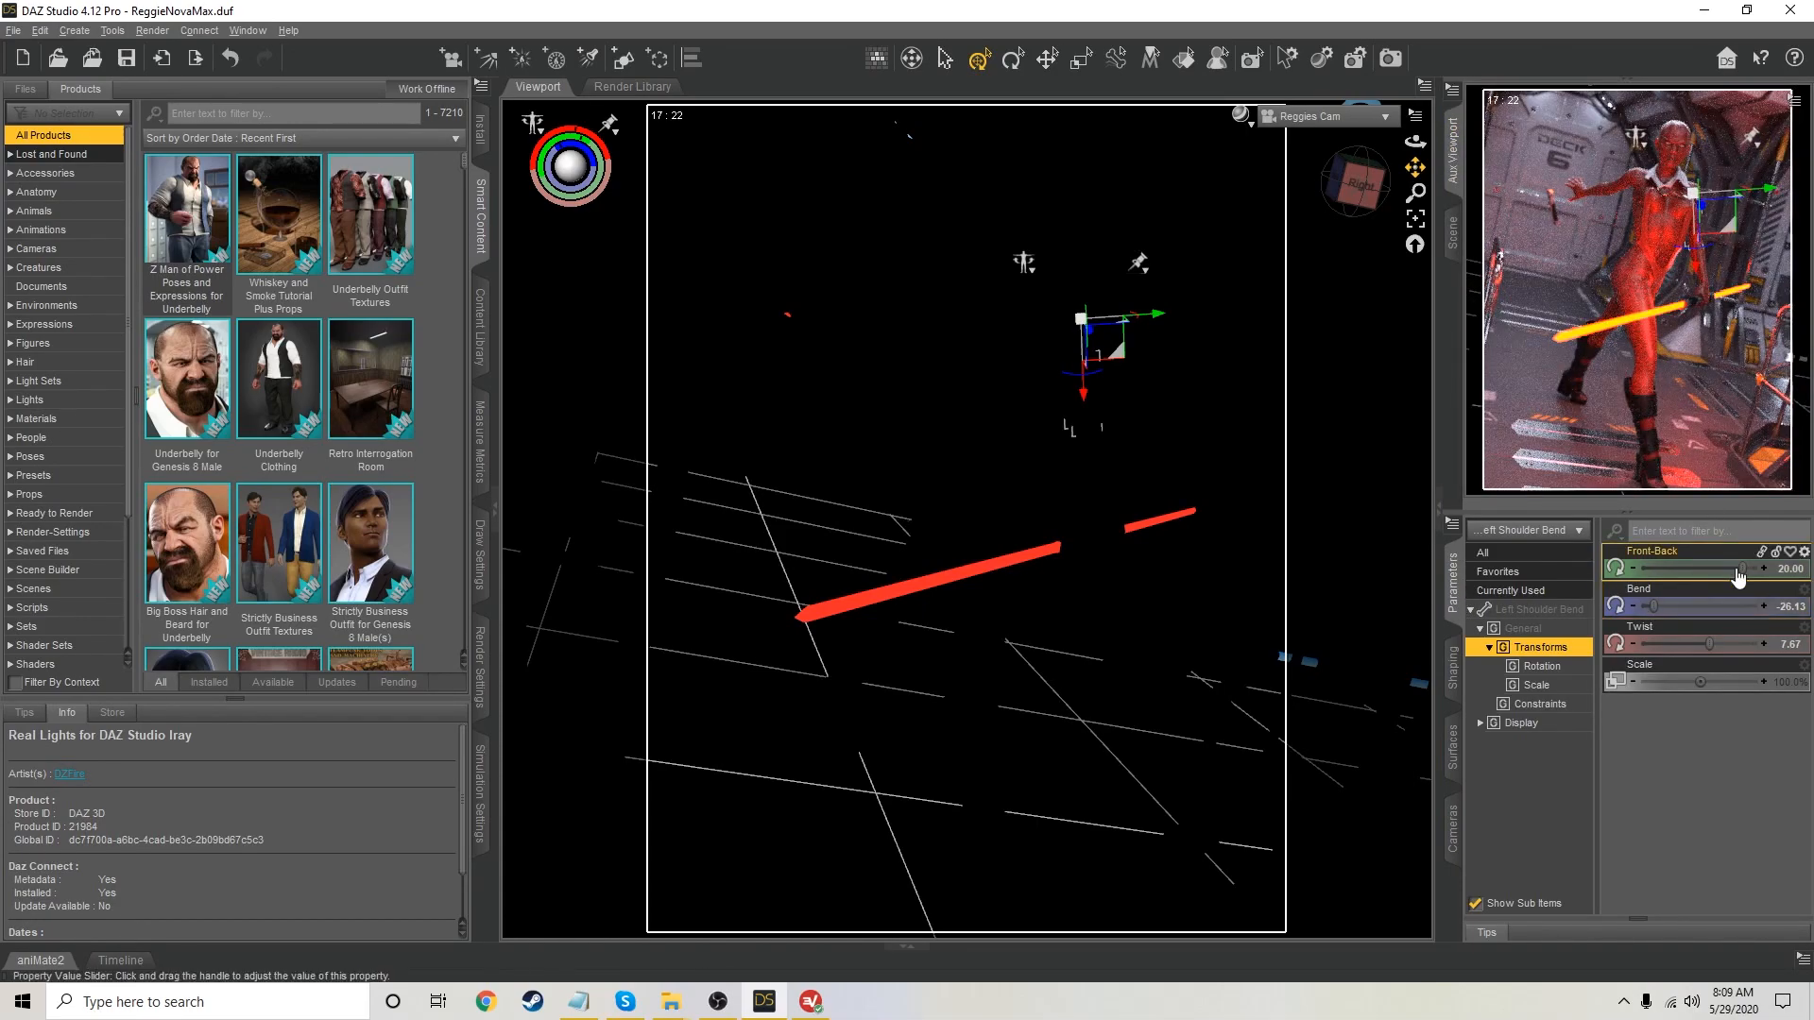
left_click_drag(1740, 568, 1737, 566)
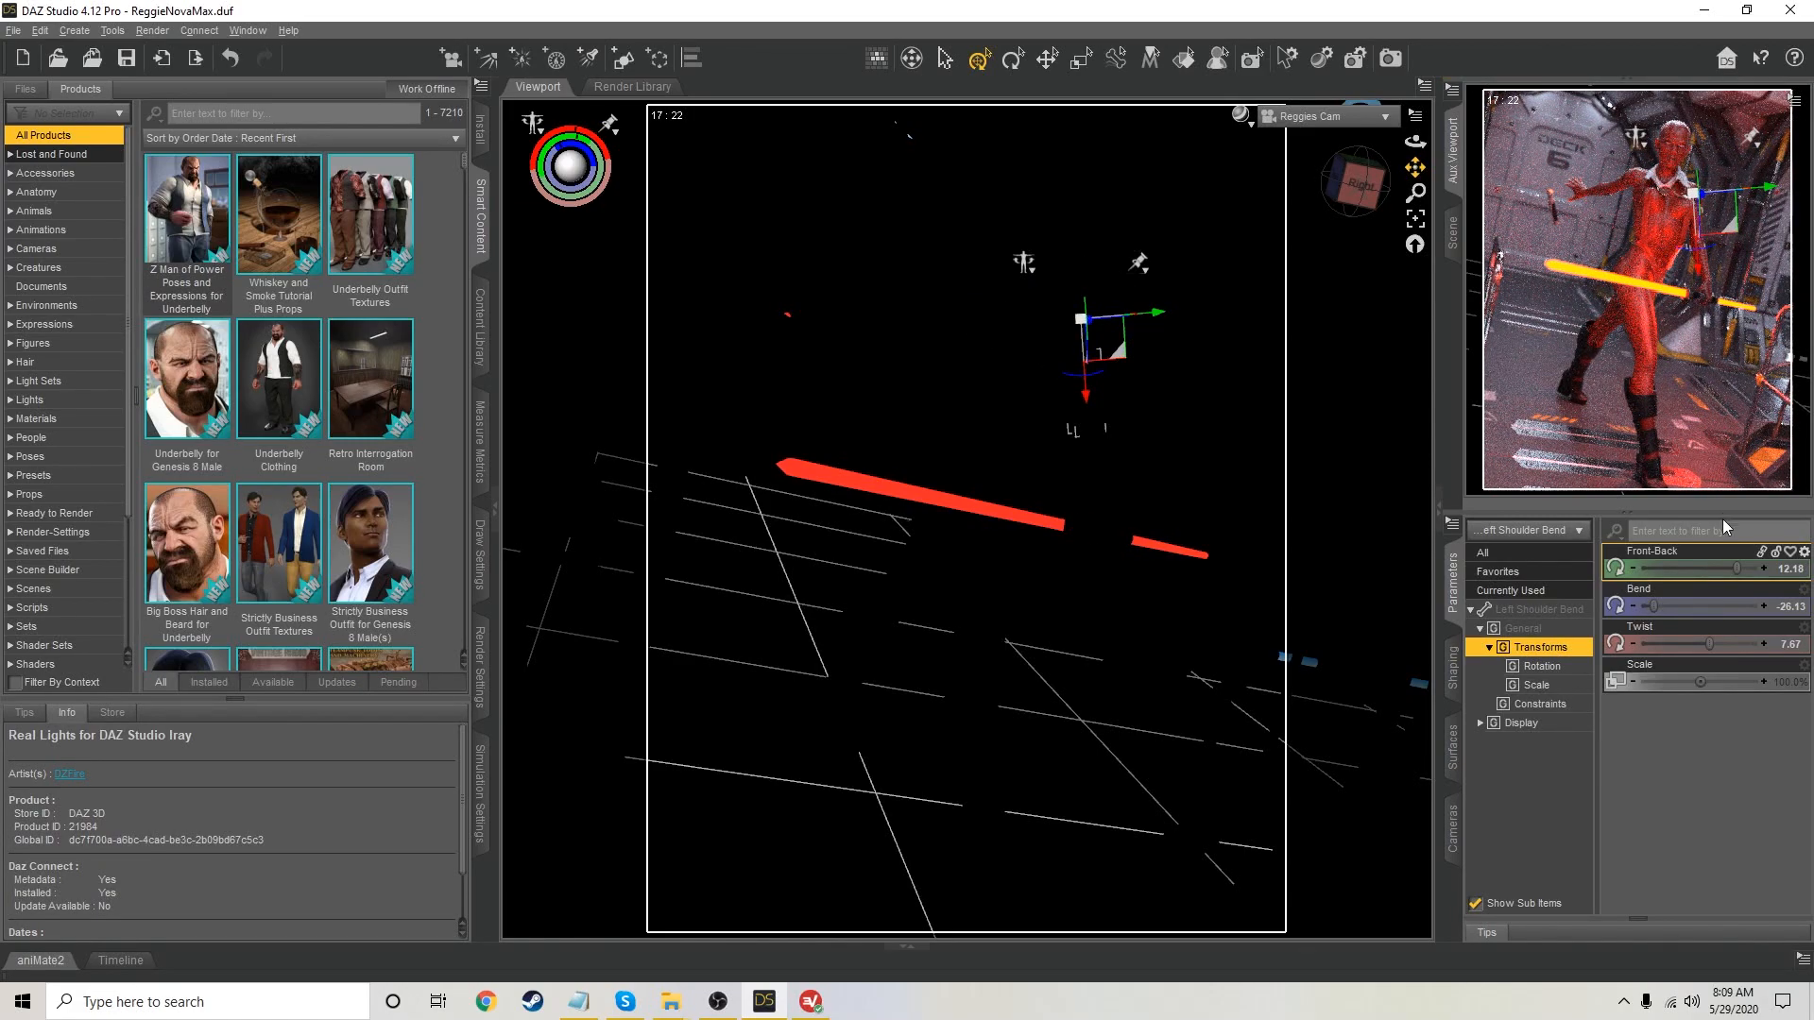
left_click_drag(1653, 606, 1703, 643)
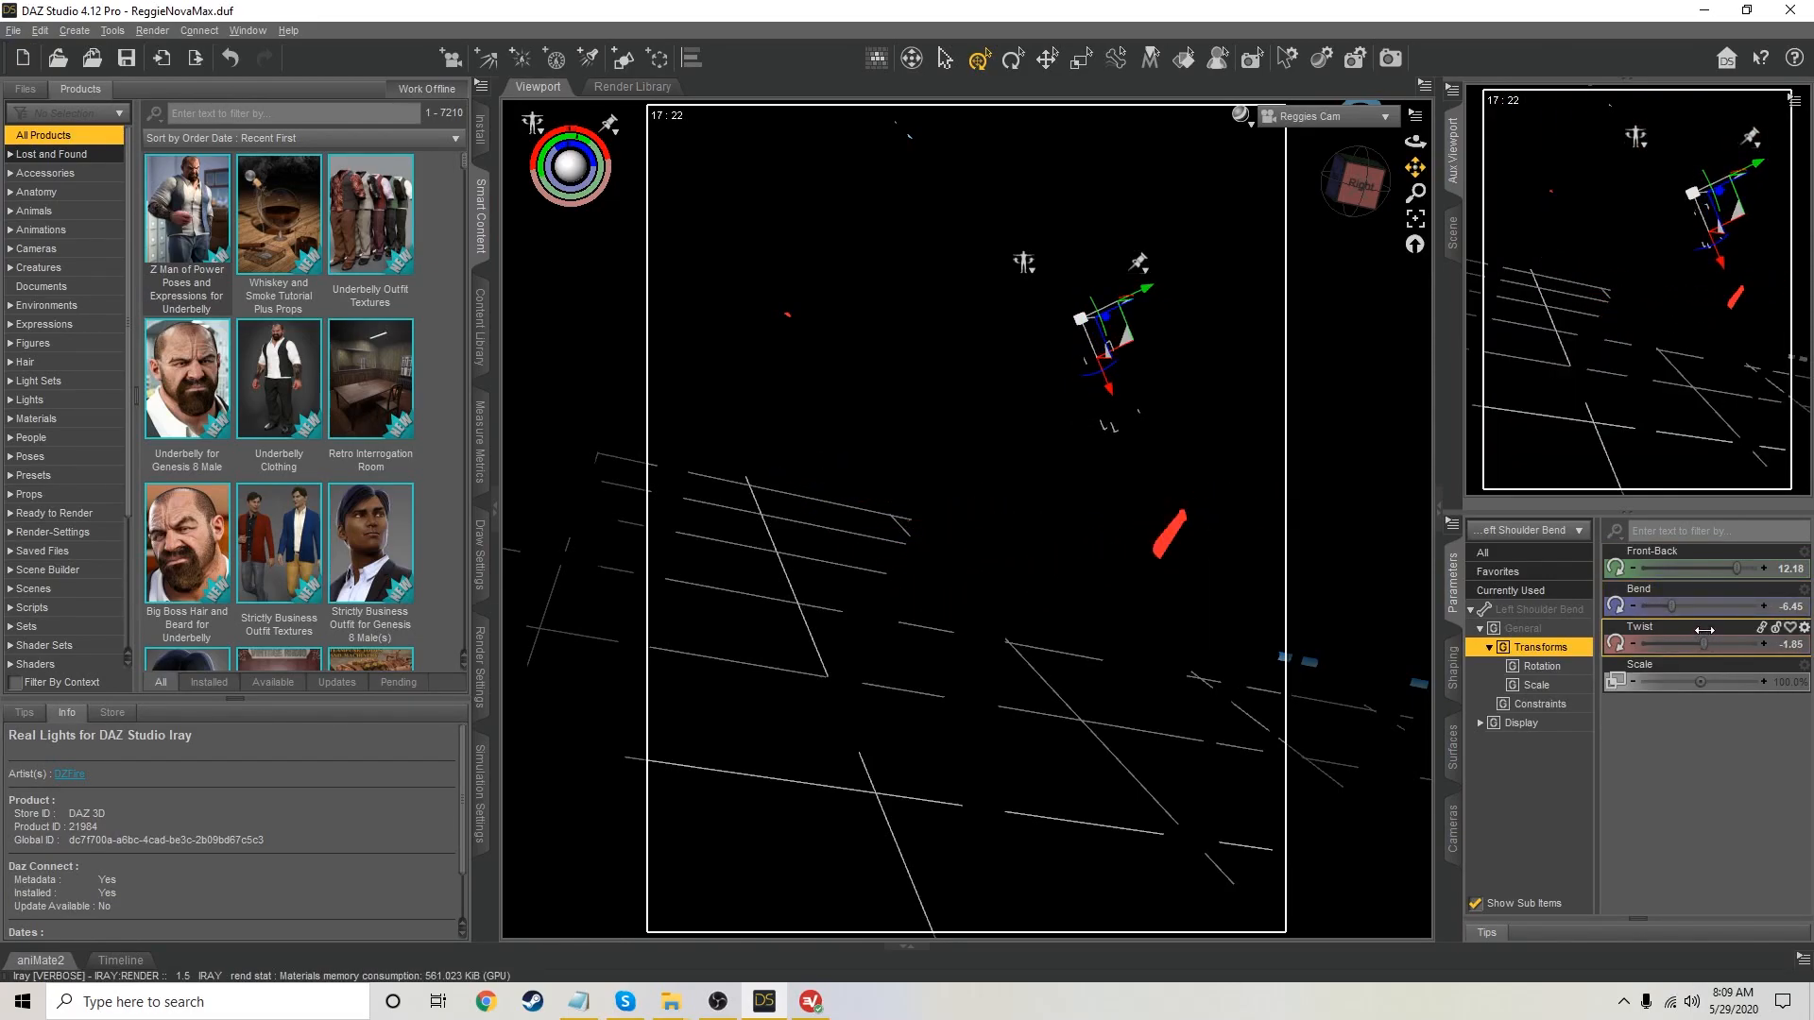
left_click_drag(1735, 569, 1727, 570)
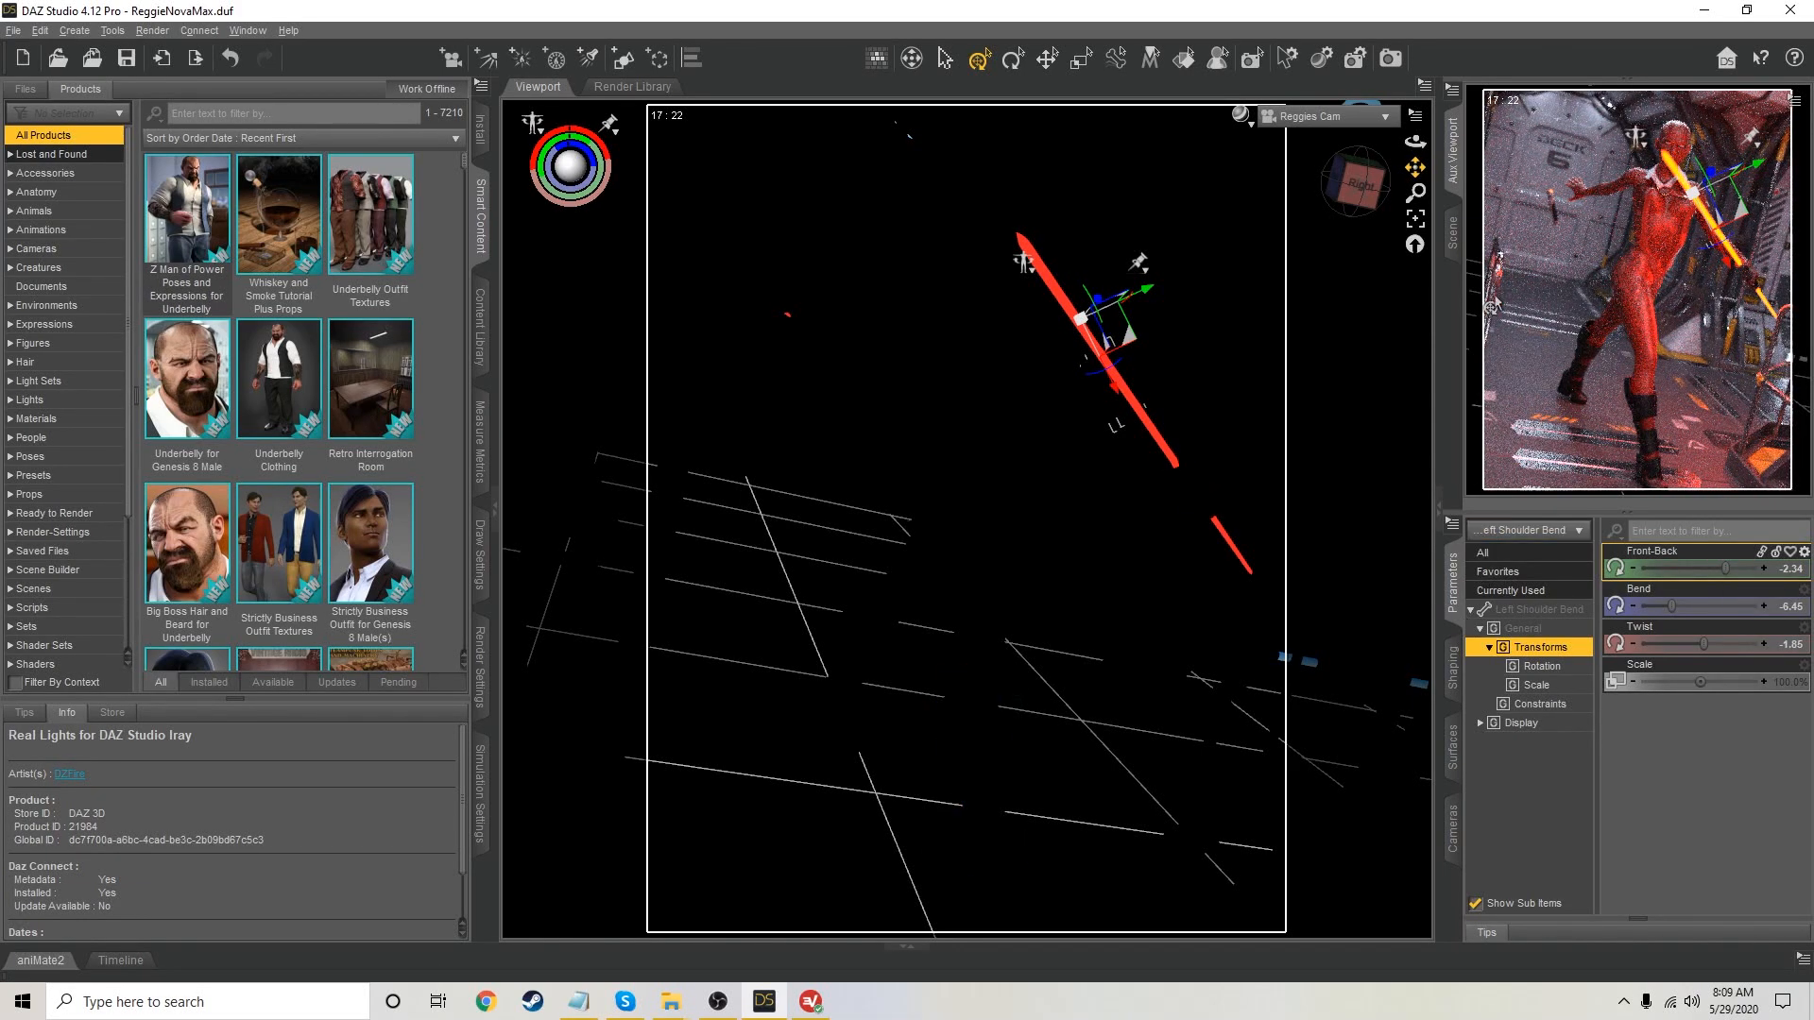
Rotate the figure's Left Hand with Side-Side at 12.23 and Twist at 8.55
left_click(1454, 232)
left_click(1665, 372)
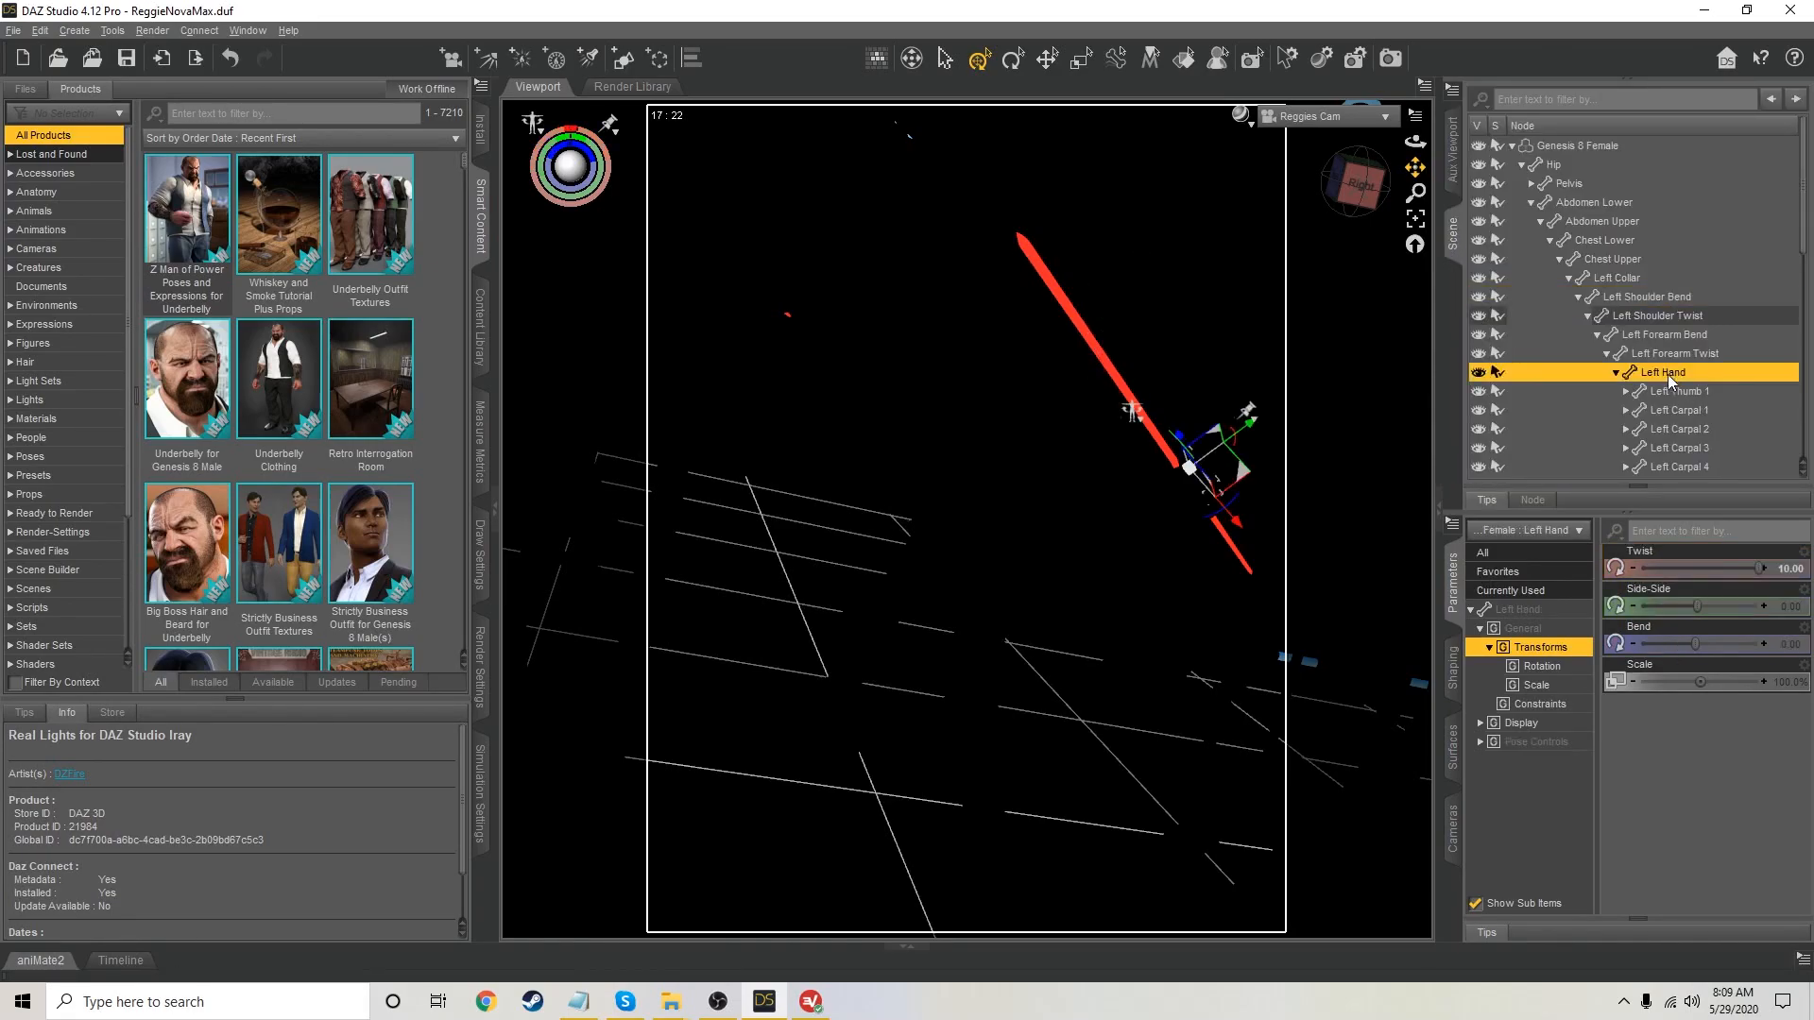
left_click(1454, 174)
left_click_drag(1697, 605, 1709, 603)
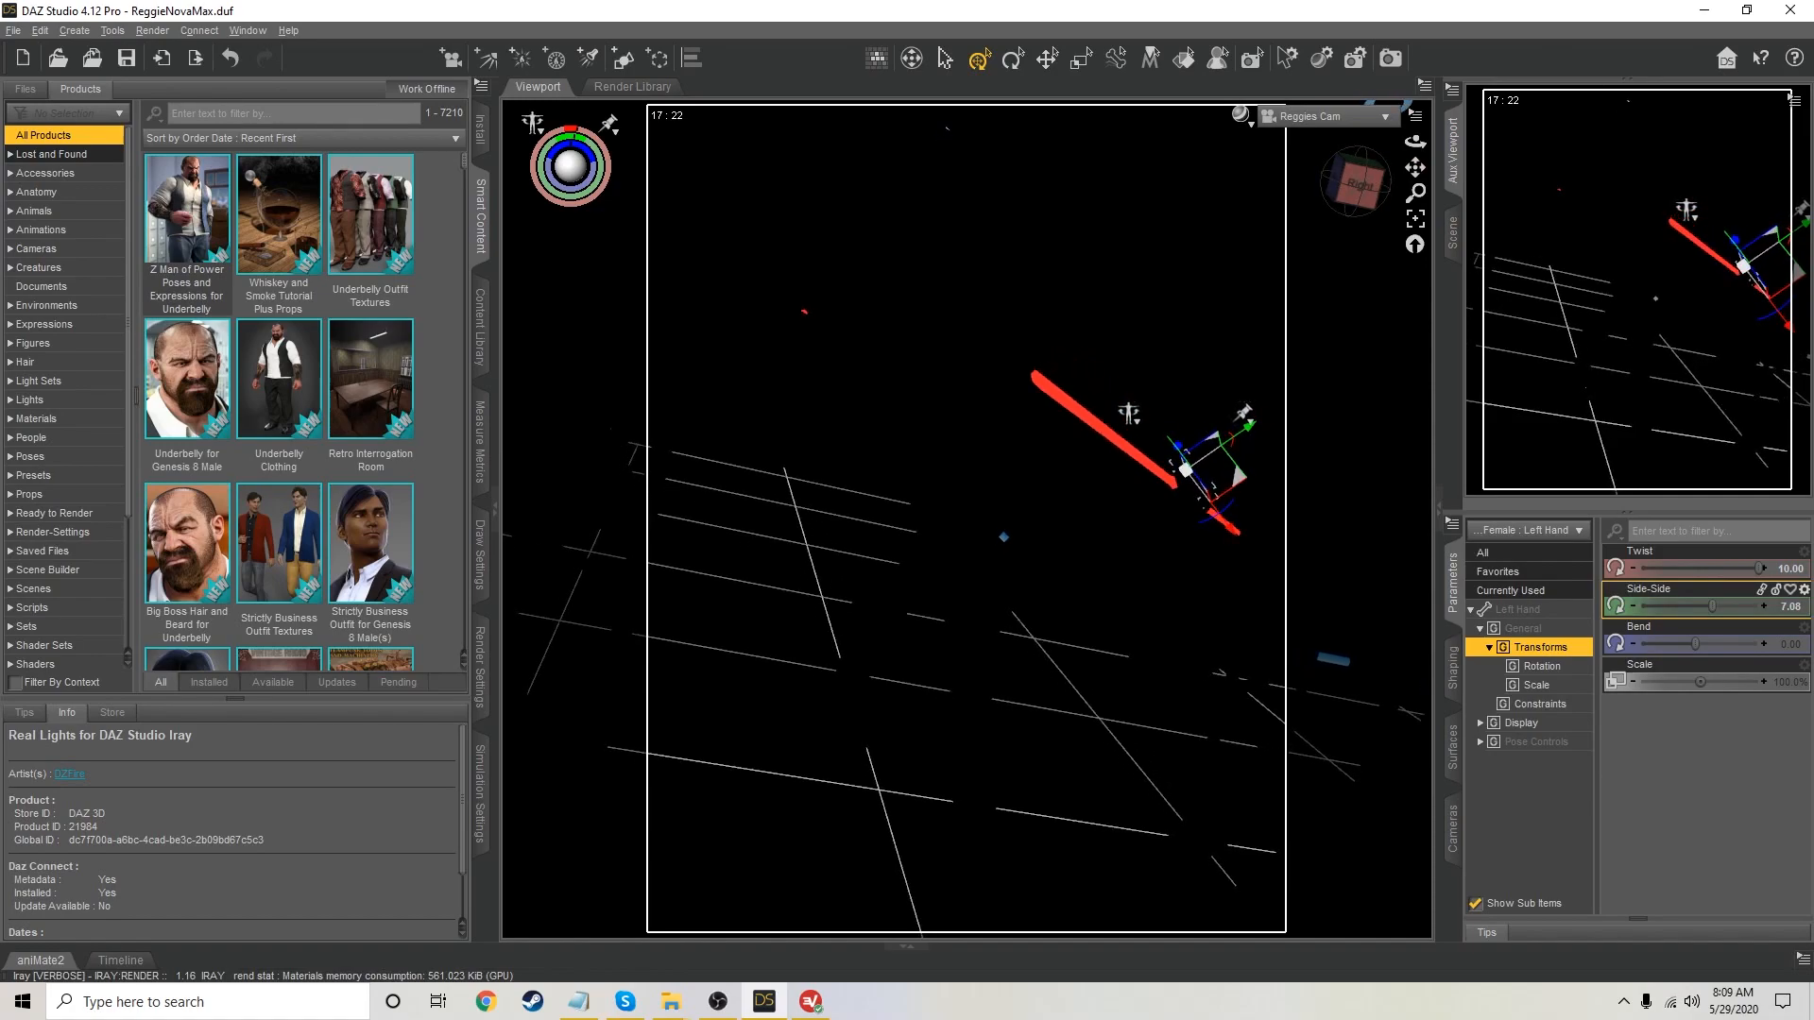
left_click_drag(1712, 604, 1750, 568)
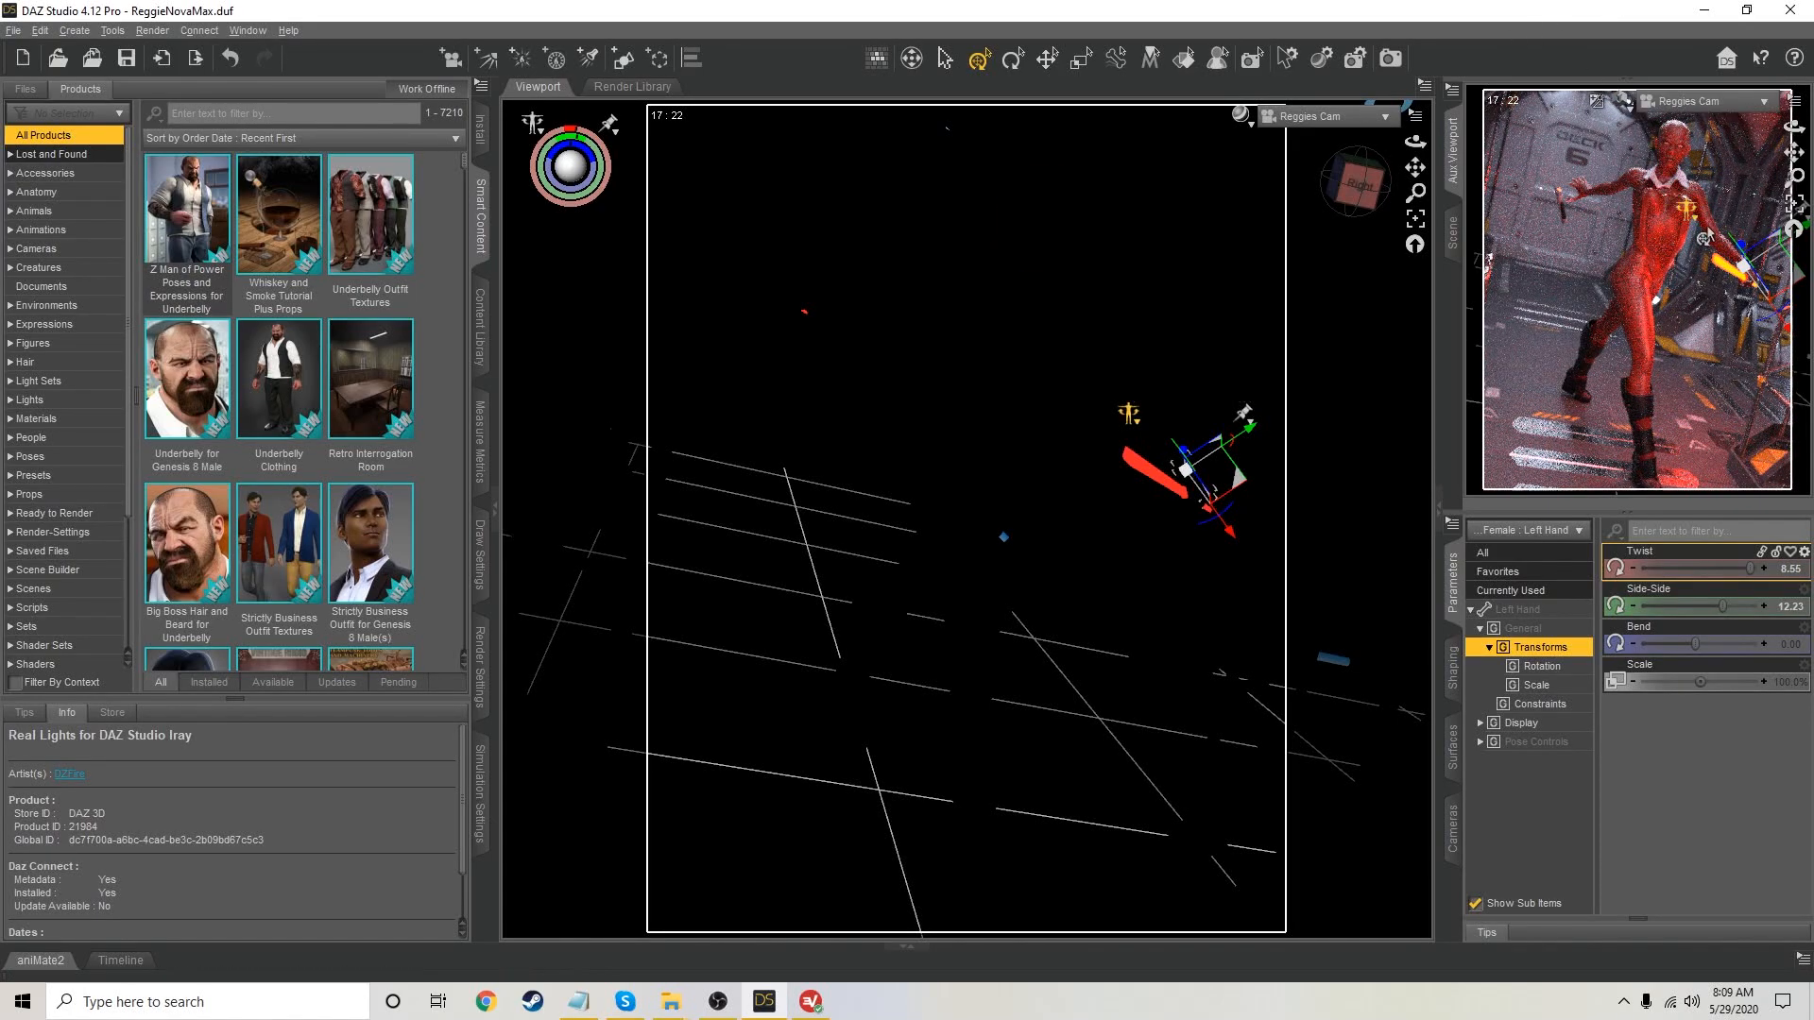
Set the Left Forearm Bend's Bend to -31.25 and its Twist to -5.00 so the laser staff stands upright
left_click(1725, 249)
mouse_move(1730, 569)
left_mouse_down()
mouse_move(1698, 569)
mouse_move(1719, 577)
left_mouse_up()
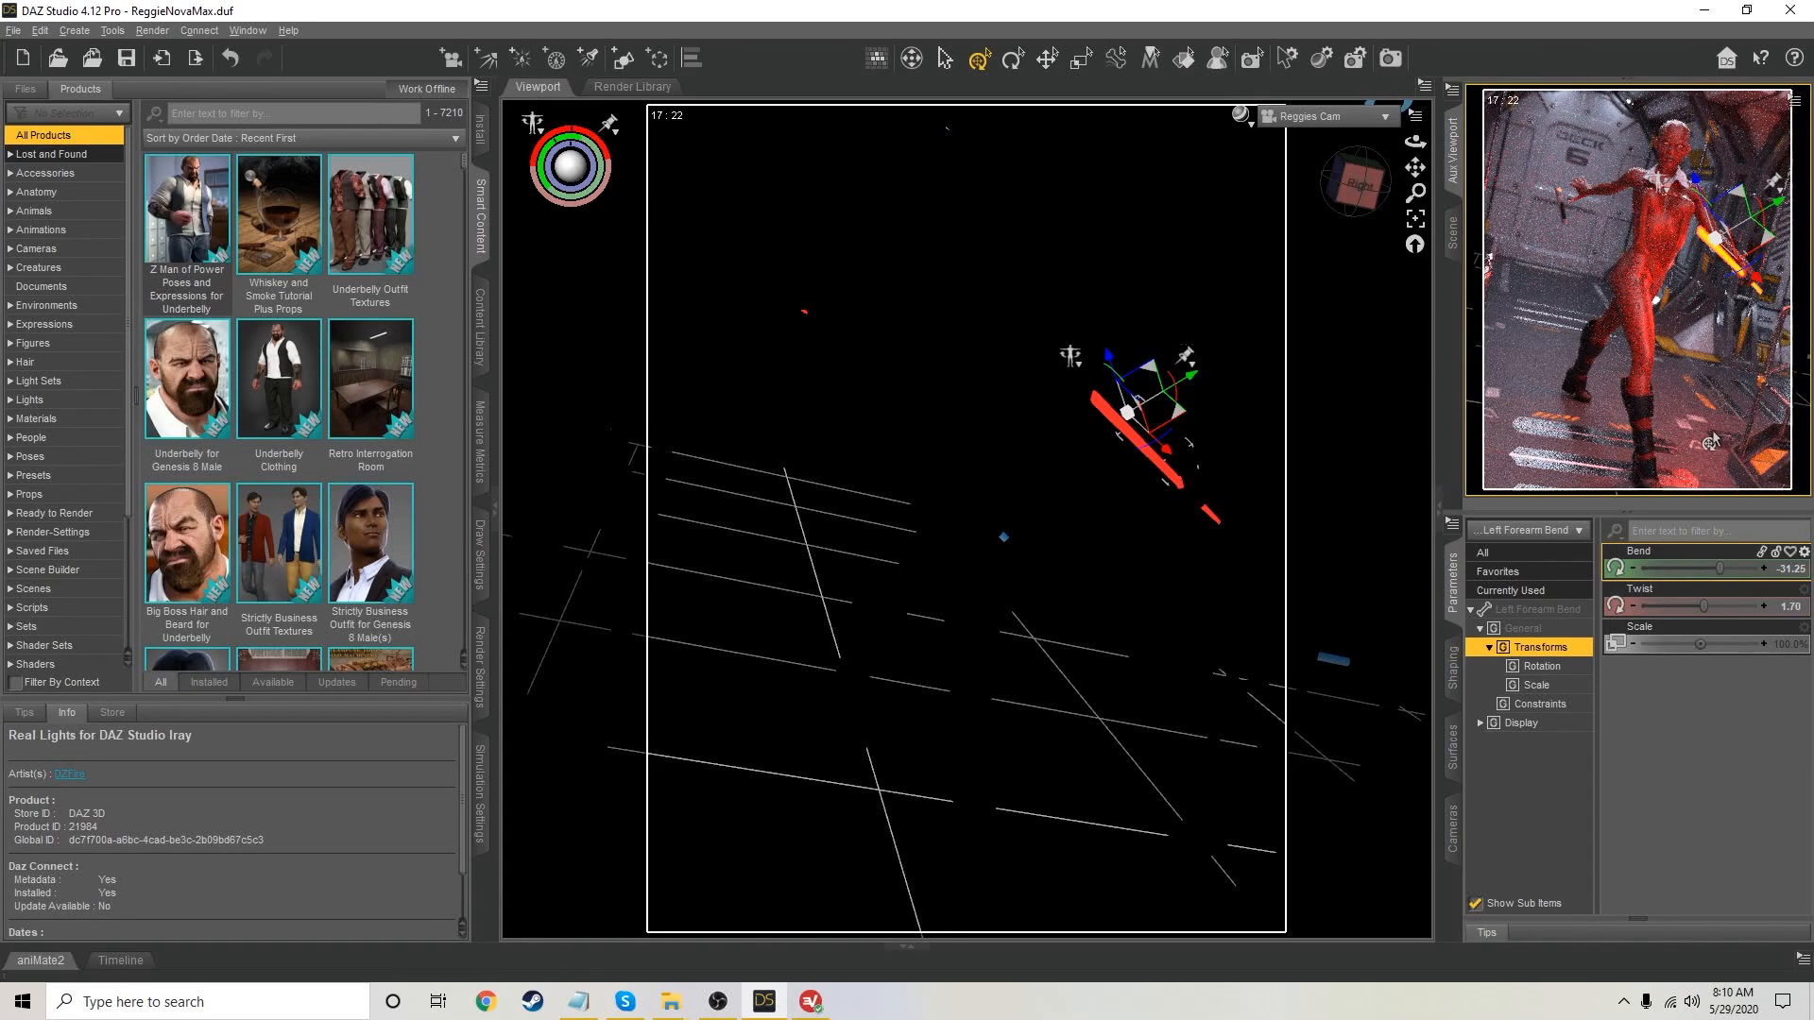
left_click_drag(1706, 607, 1706, 607)
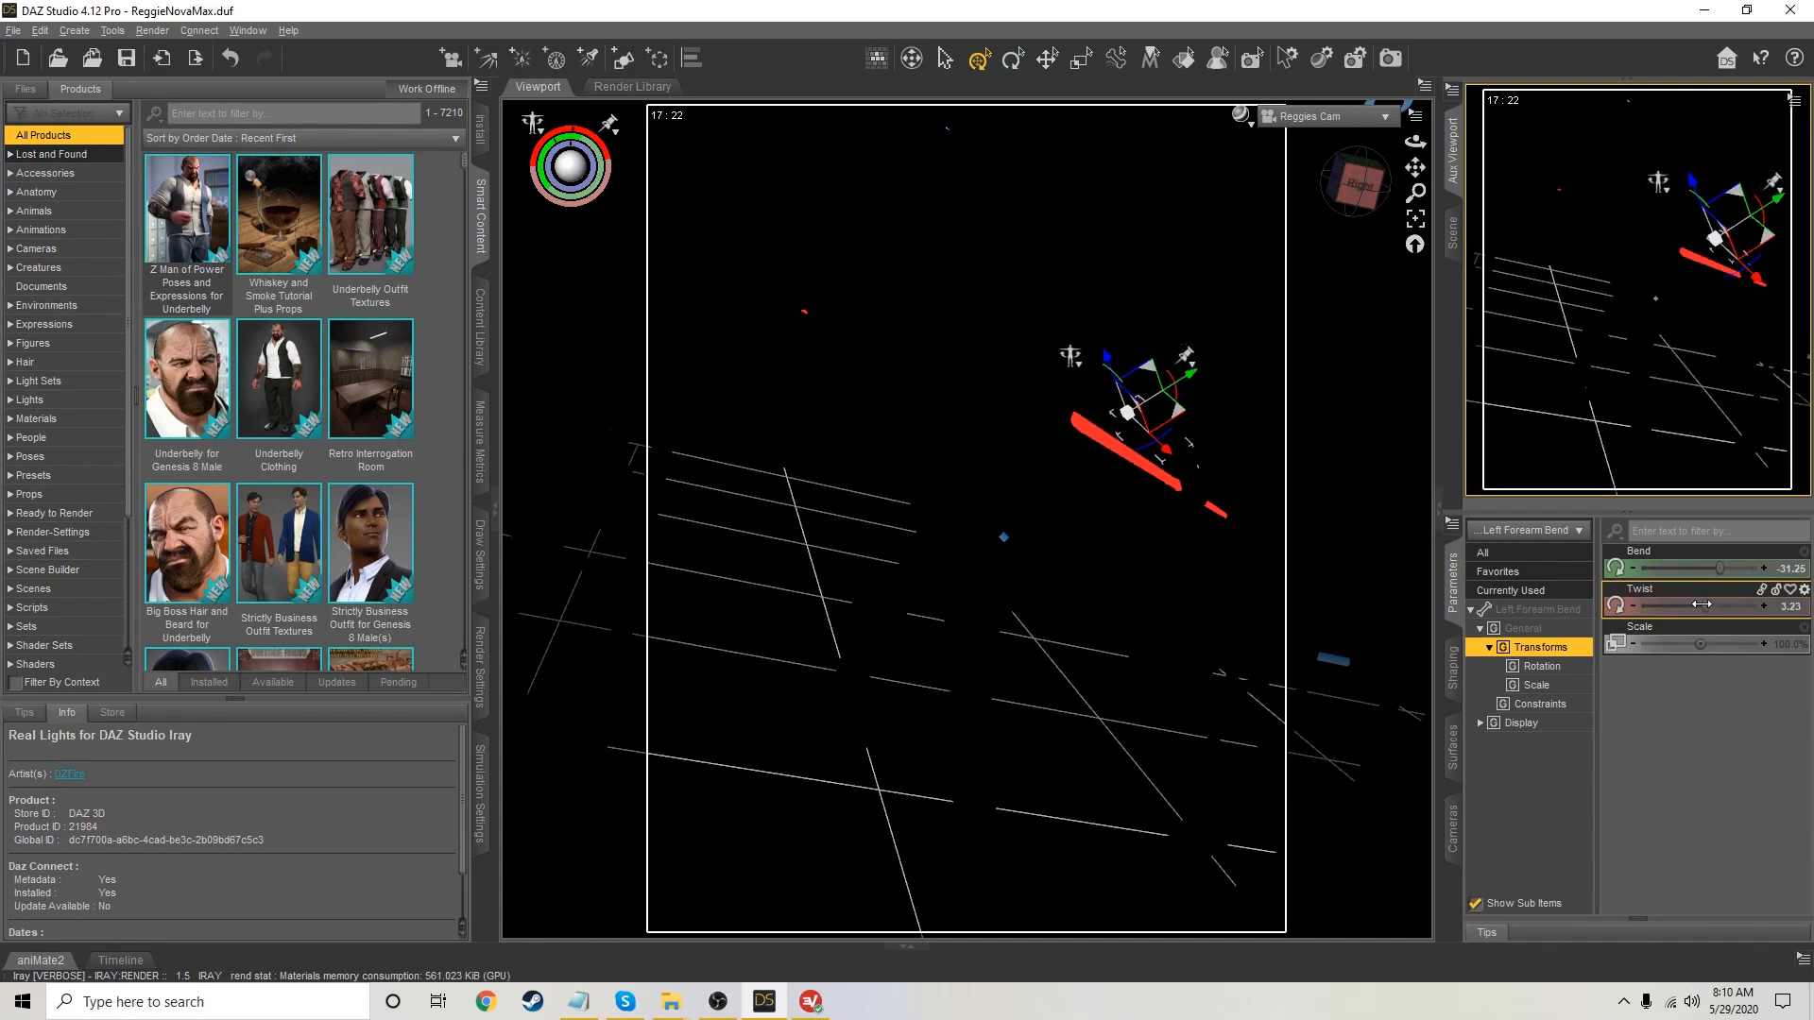
left_click_drag(1703, 604, 1700, 606)
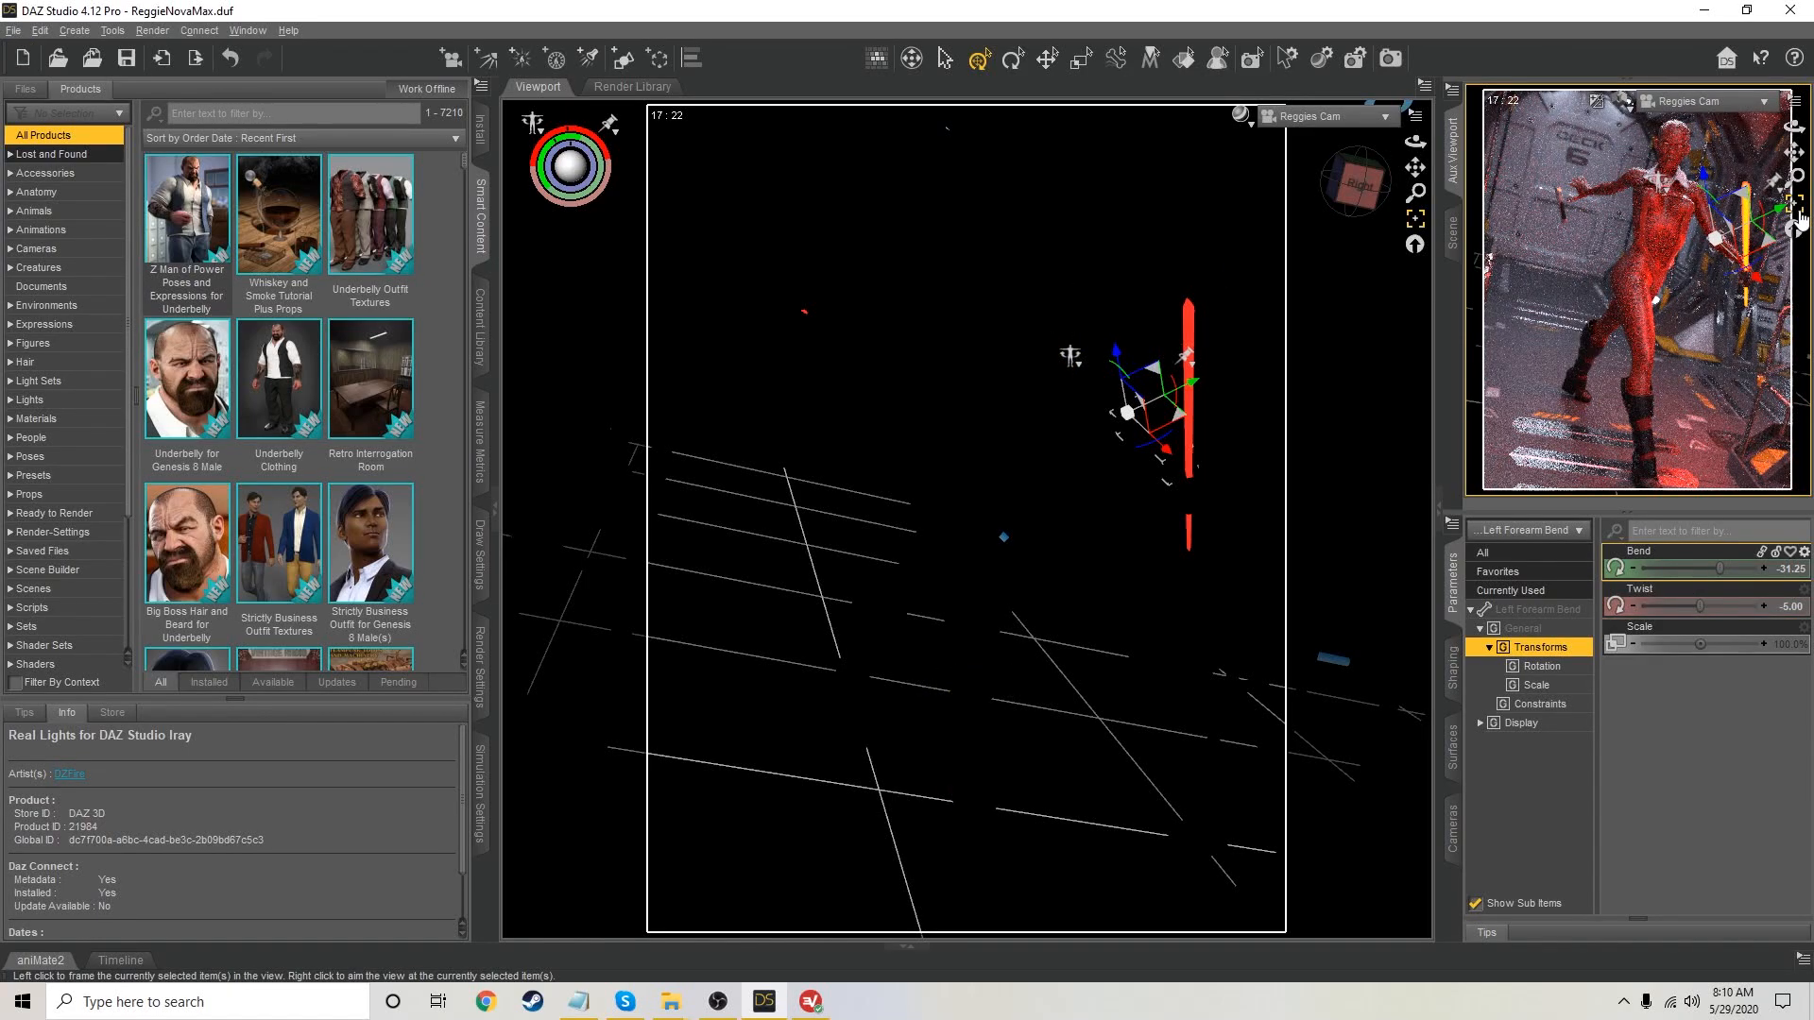
Set the Left Shoulder Bend's Twist to -0.44 and shift the Reggies Cam framing slightly
left_click(1696, 226)
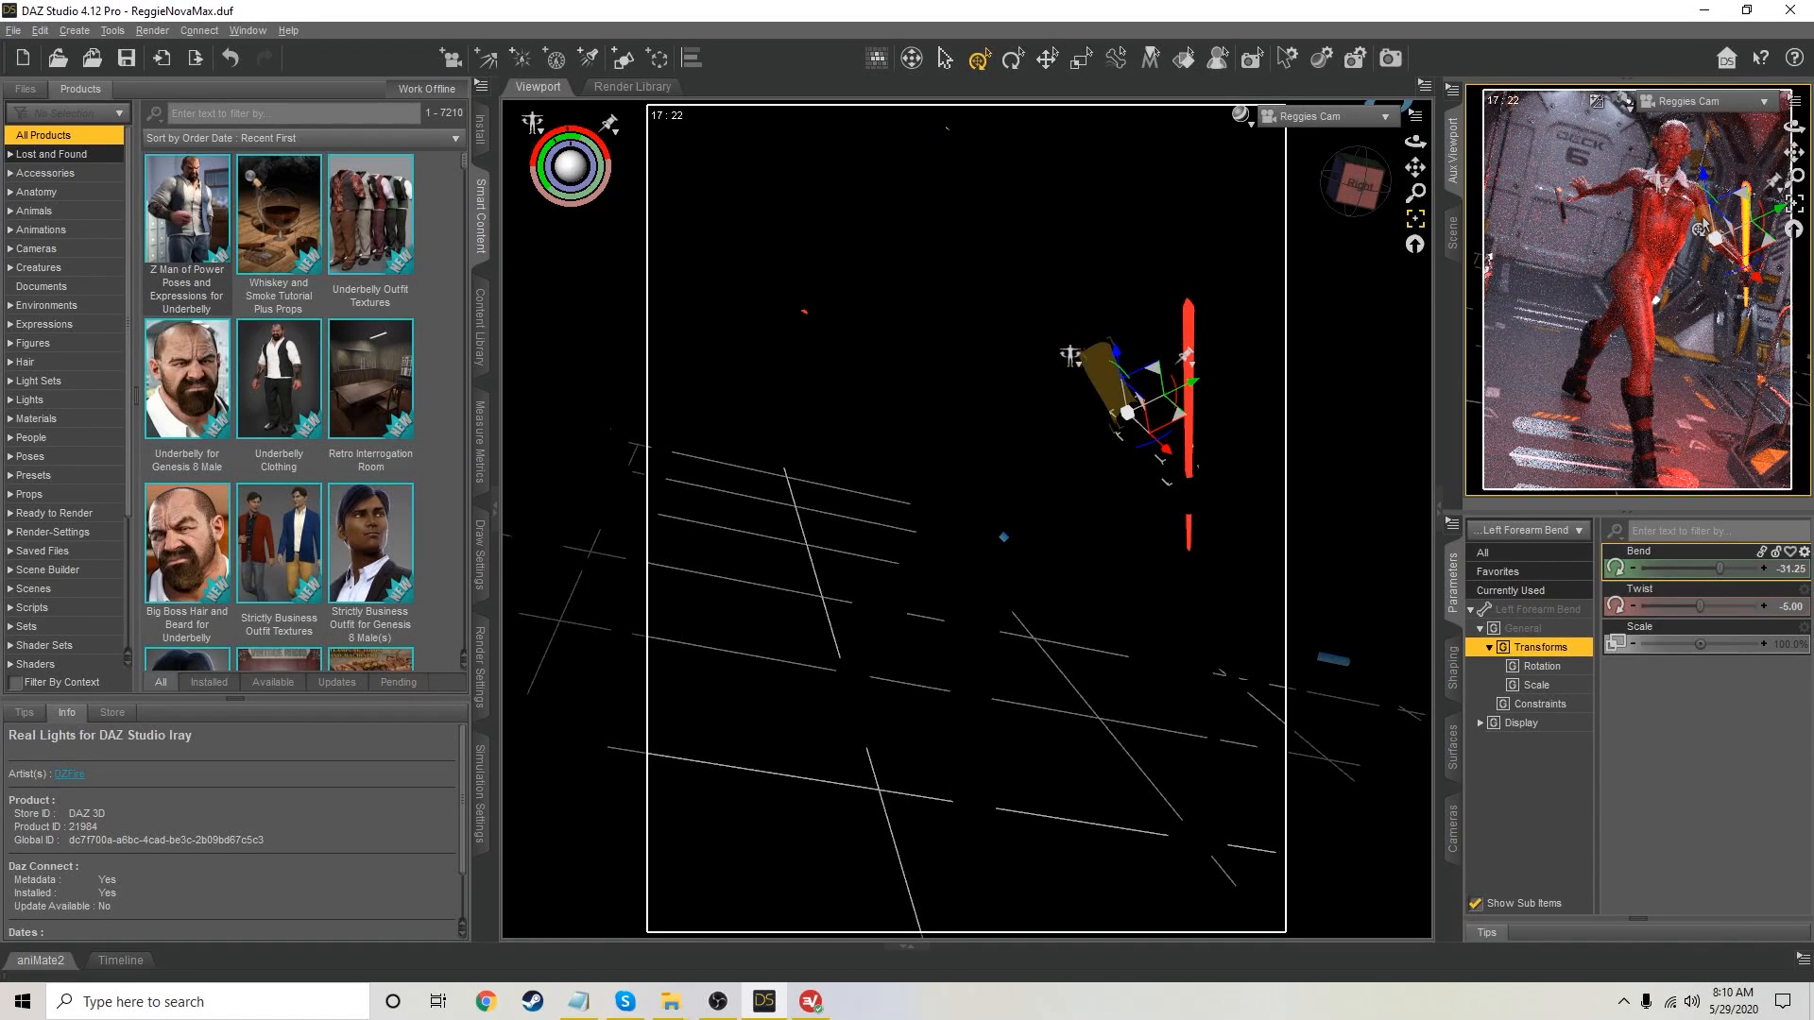
left_click_drag(1704, 645, 1705, 650)
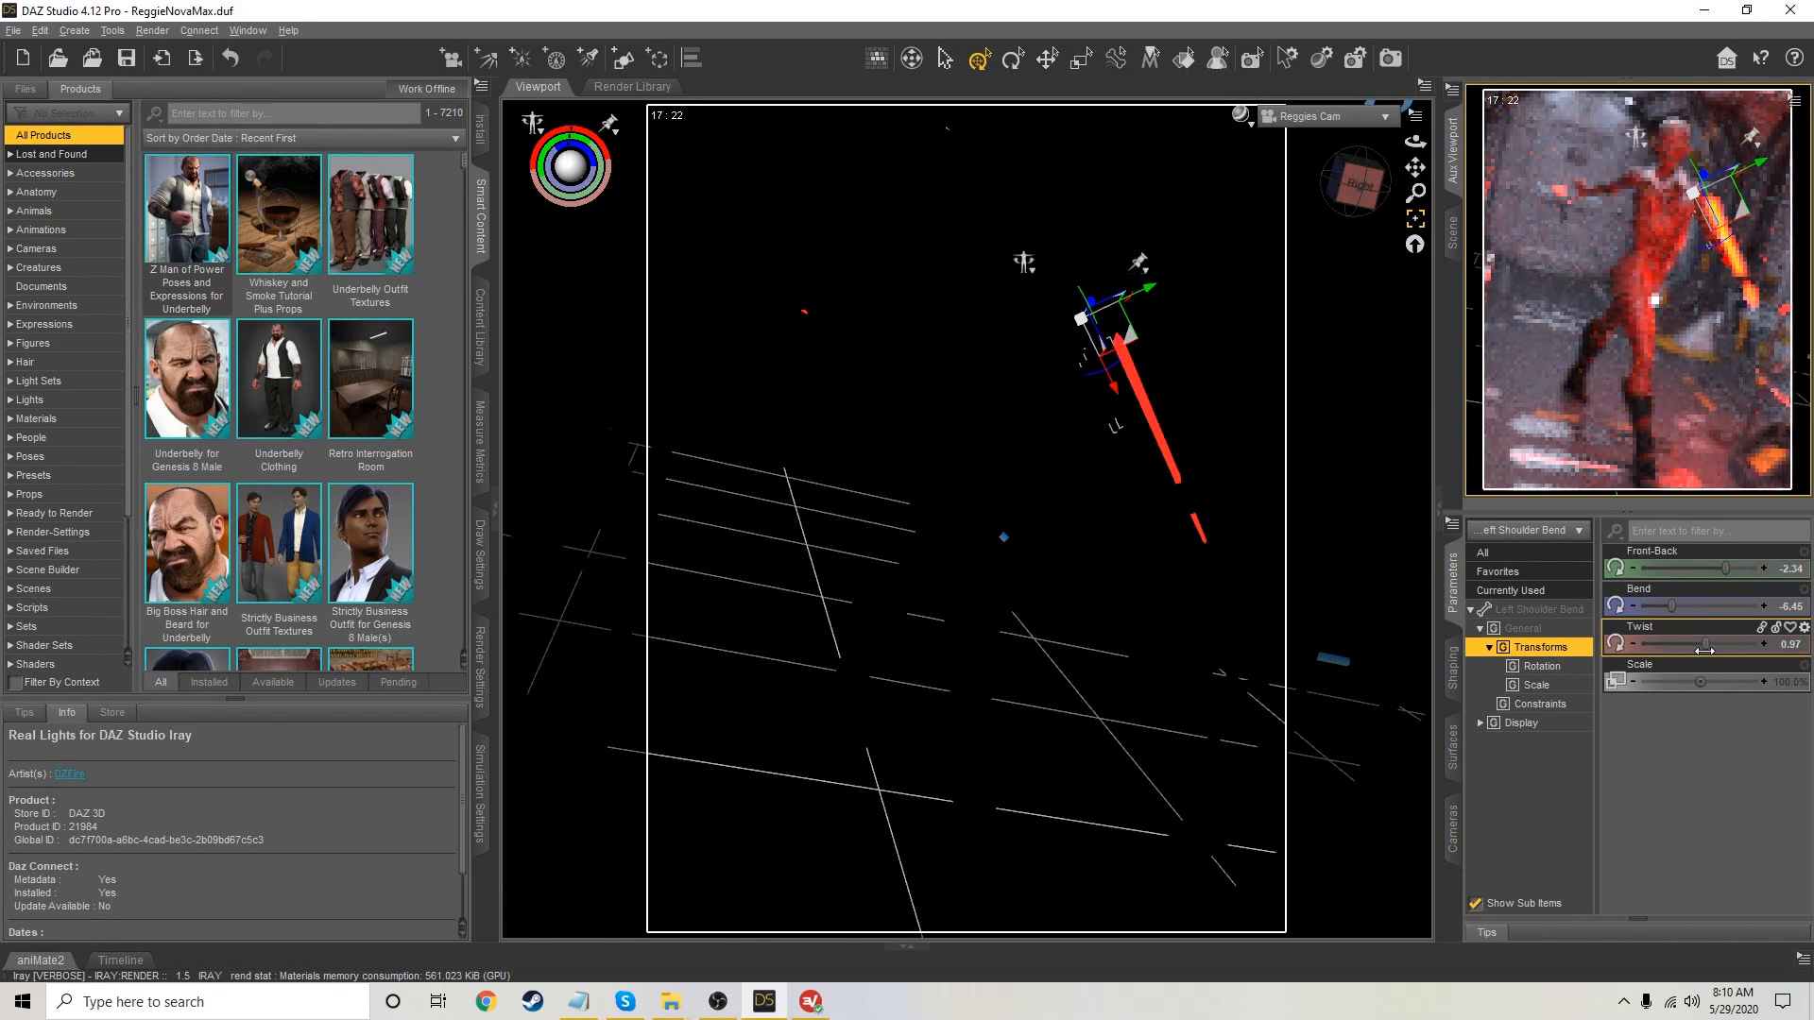
left_click_drag(1705, 650, 1702, 651)
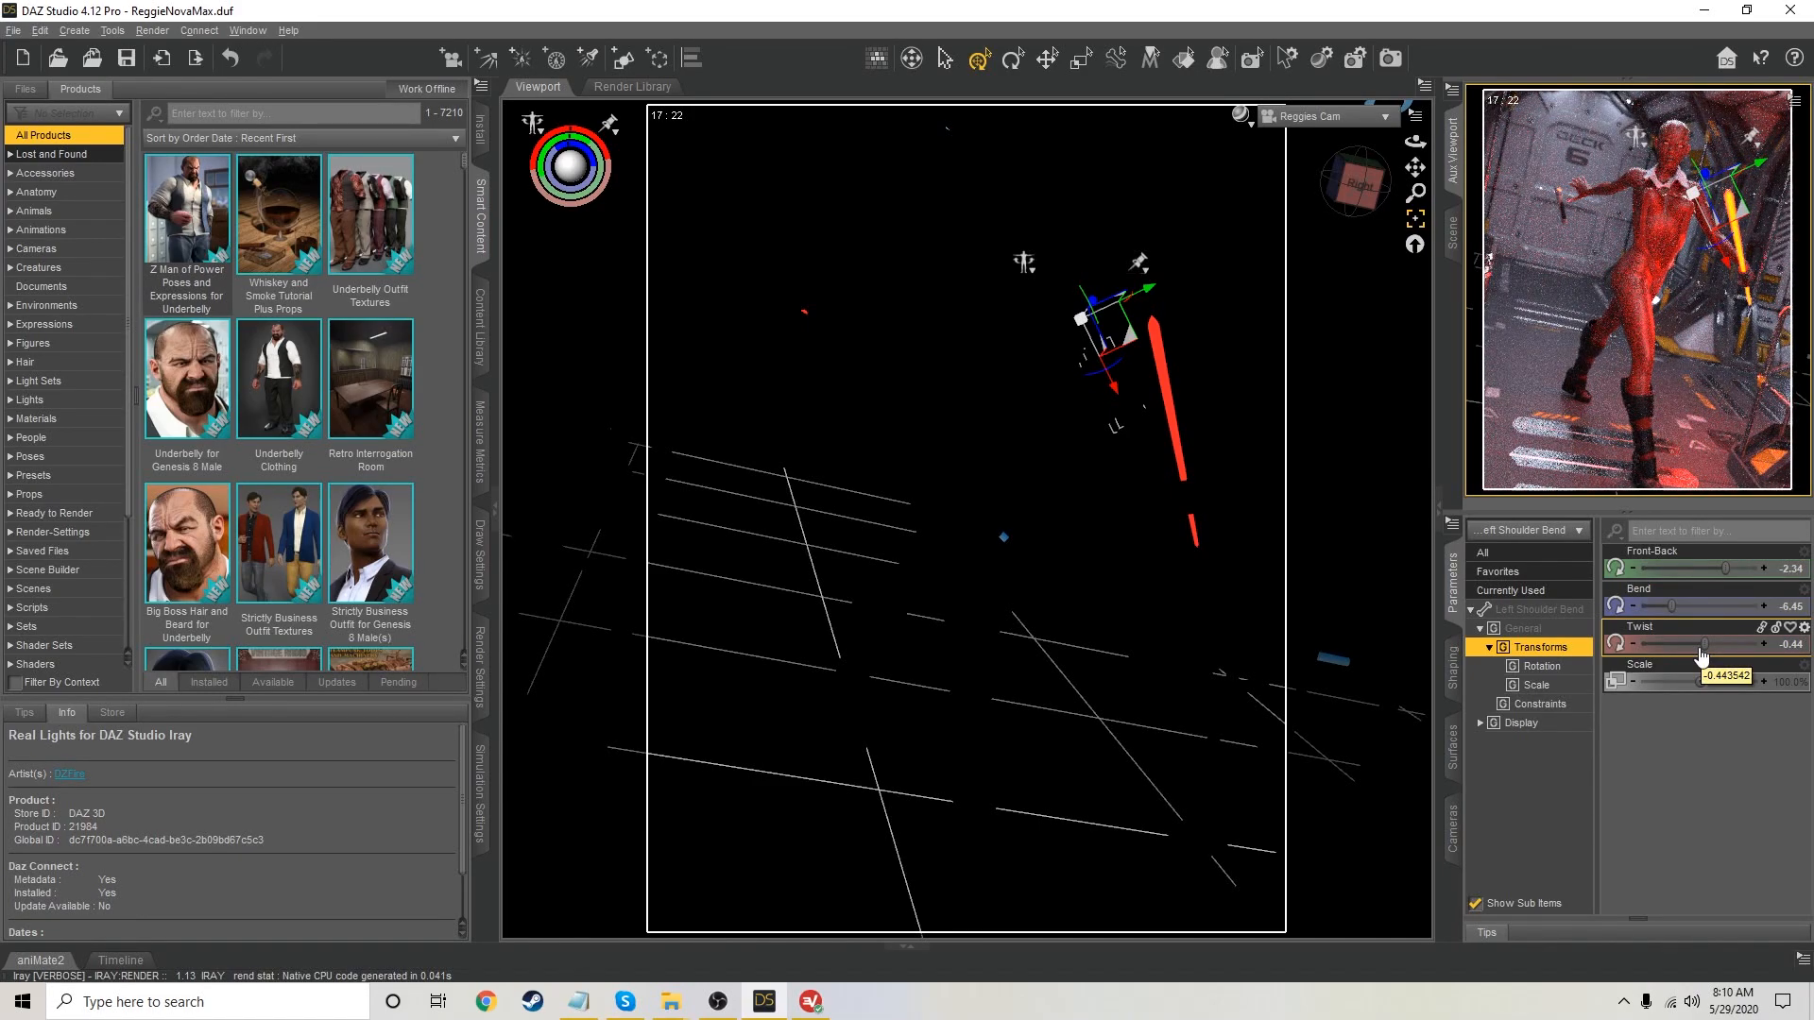
left_click_drag(1415, 169, 1417, 171)
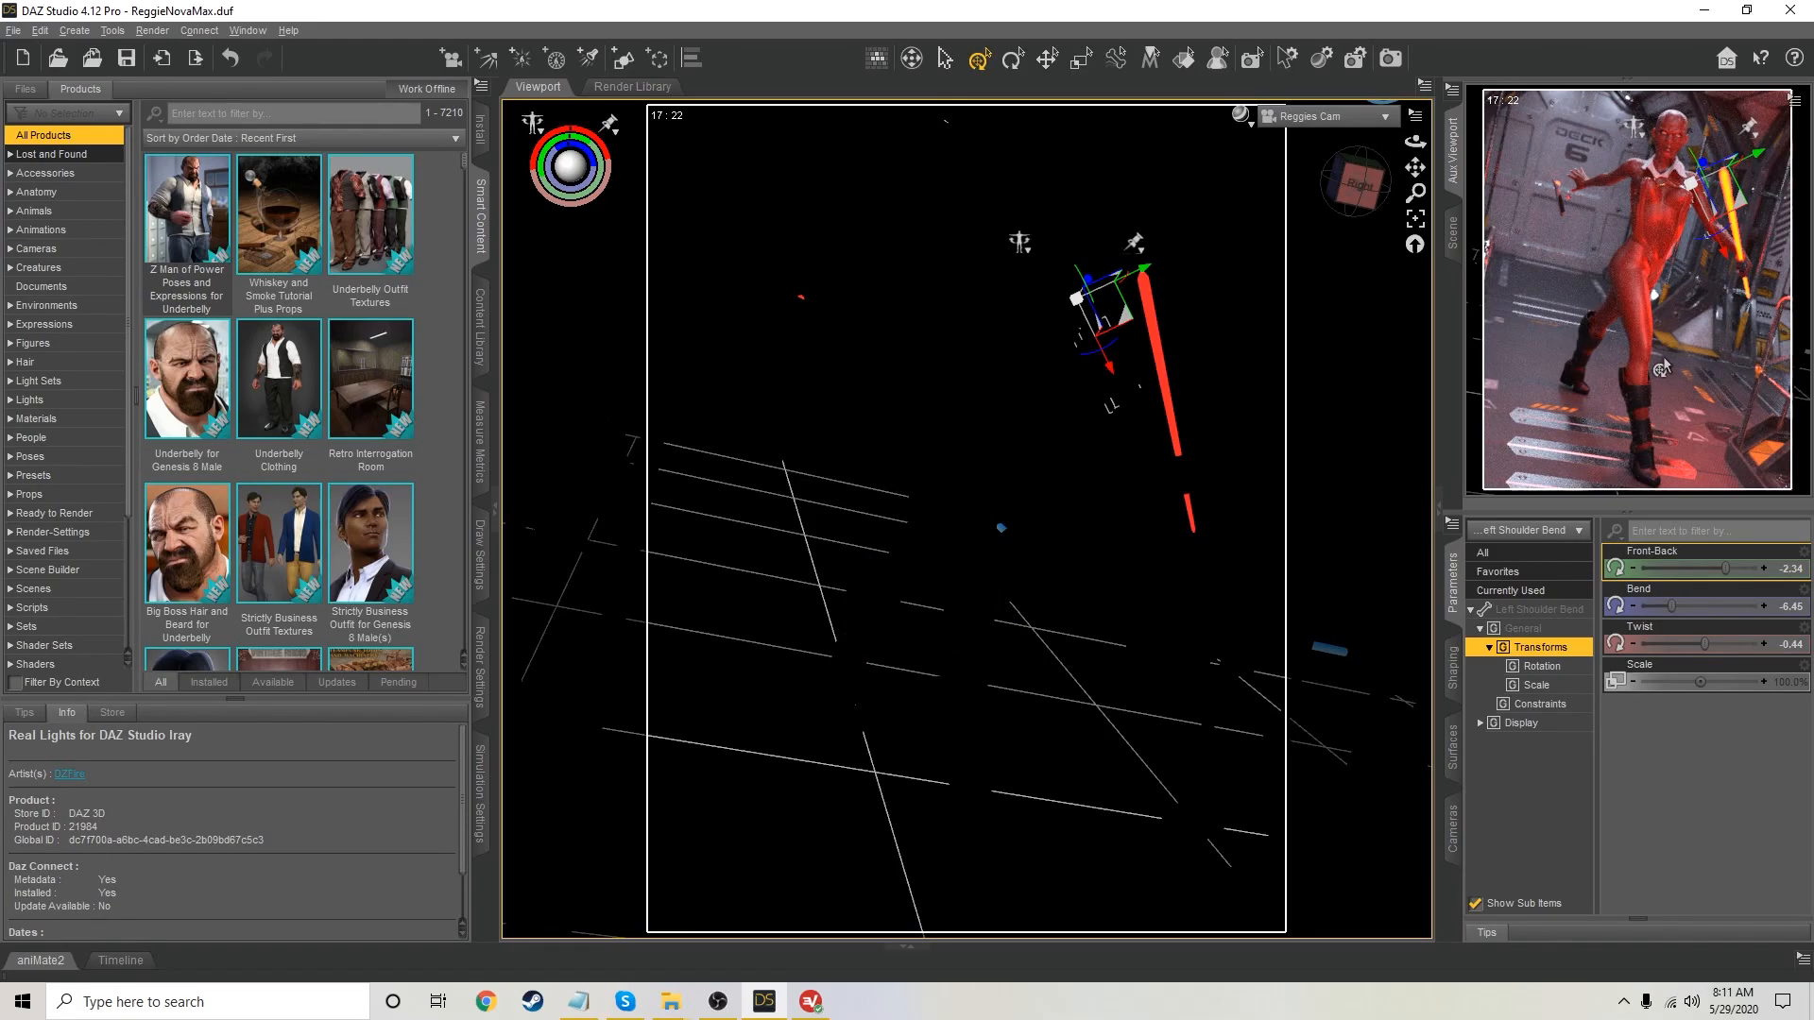
Search the products for horns, open Universal Horns for Genesis 8 Female(s) and check its materials and shaping content
left_click(293, 115)
type("horns")
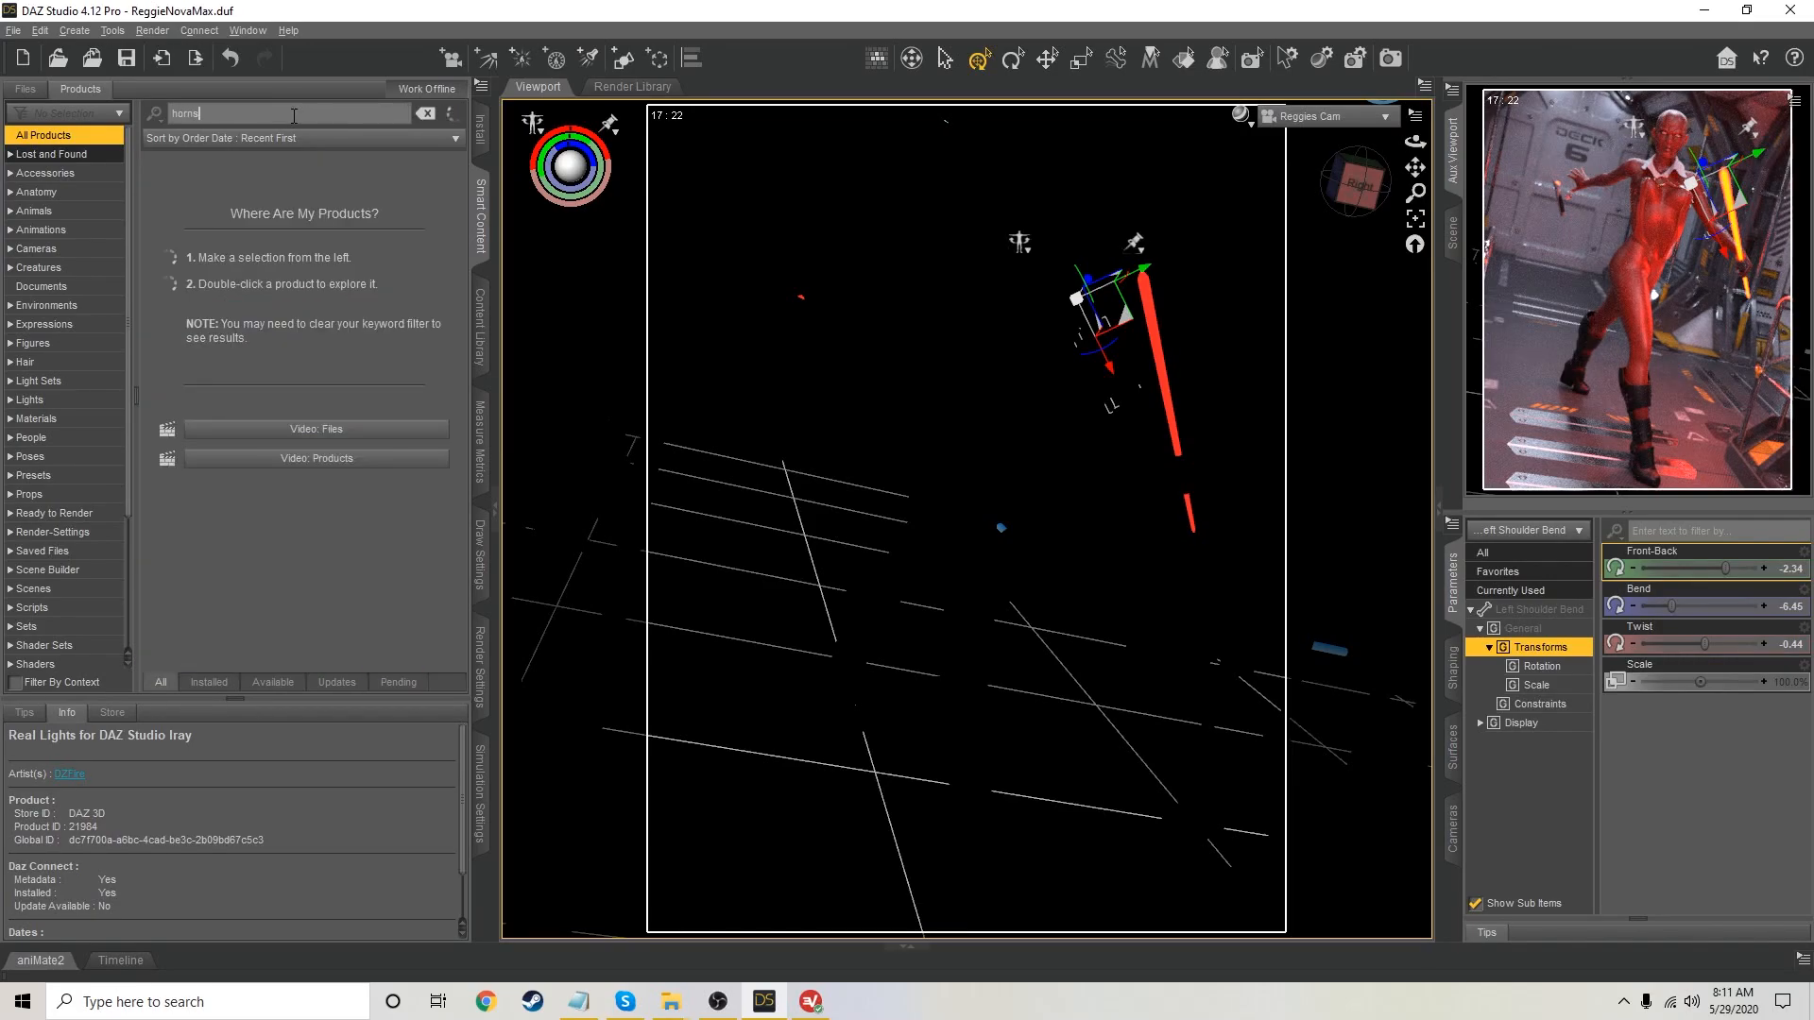
double_click(192, 217)
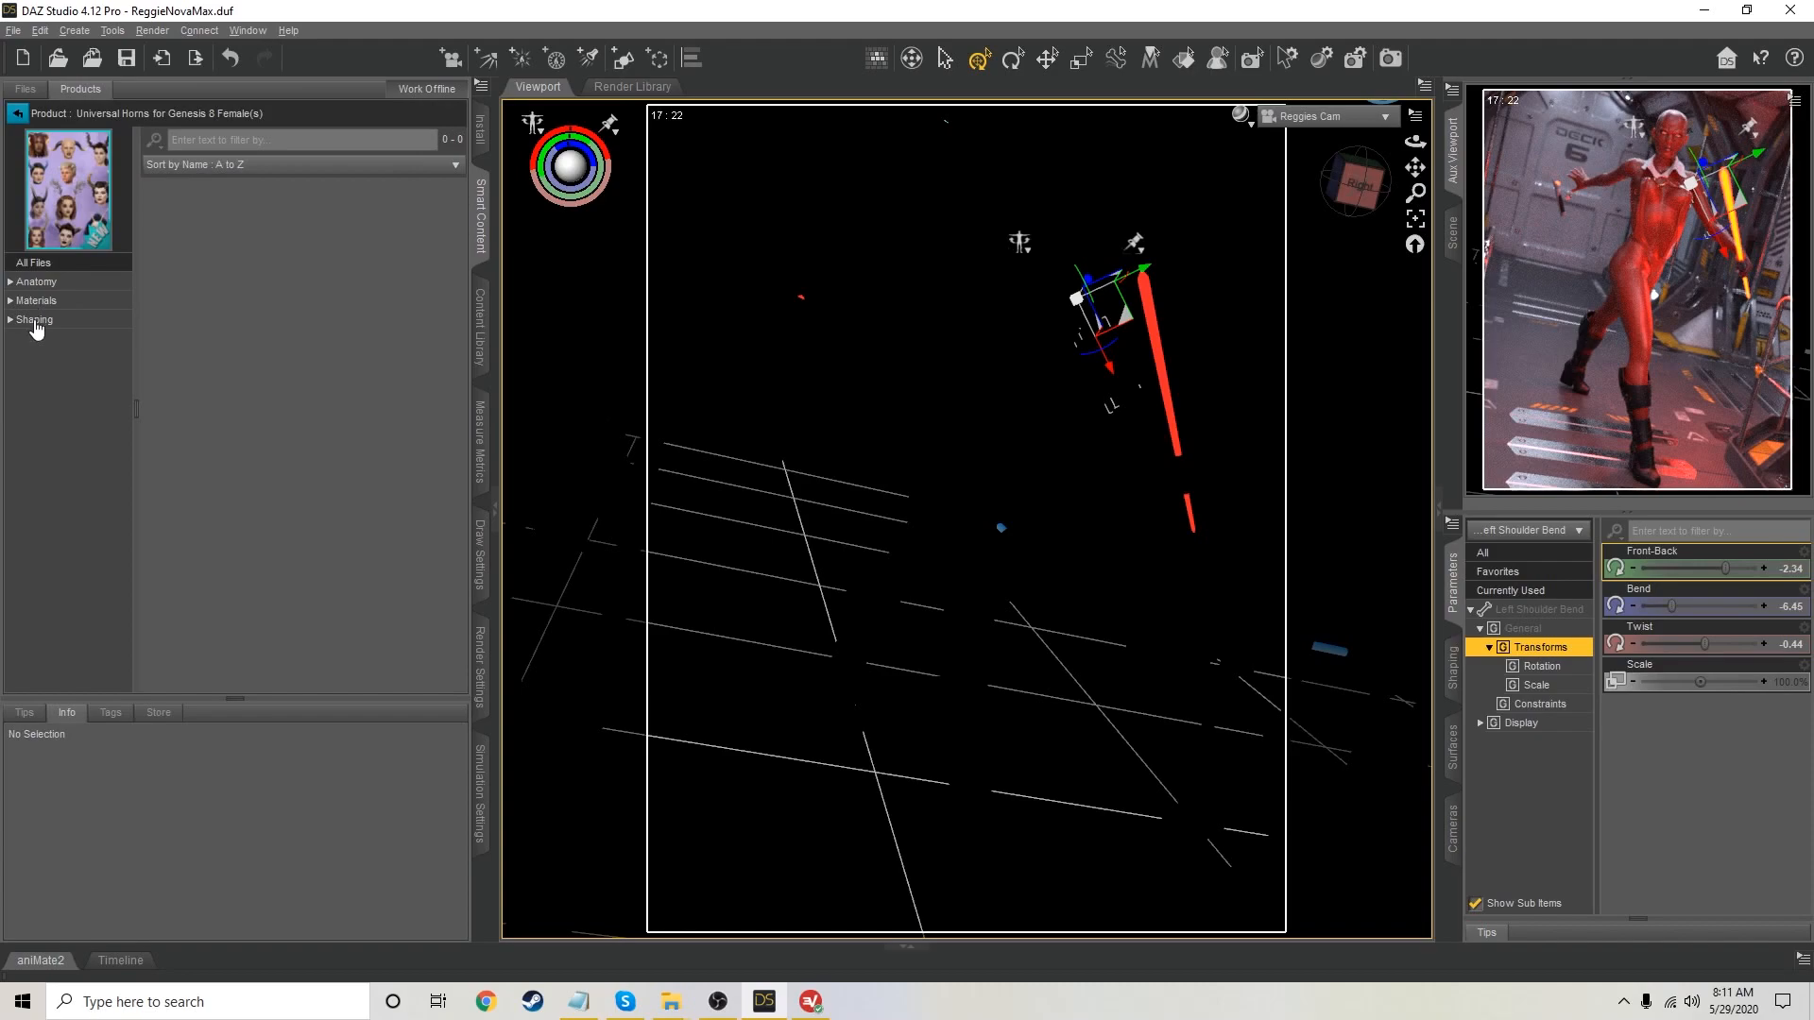
left_click(36, 321)
left_click(35, 300)
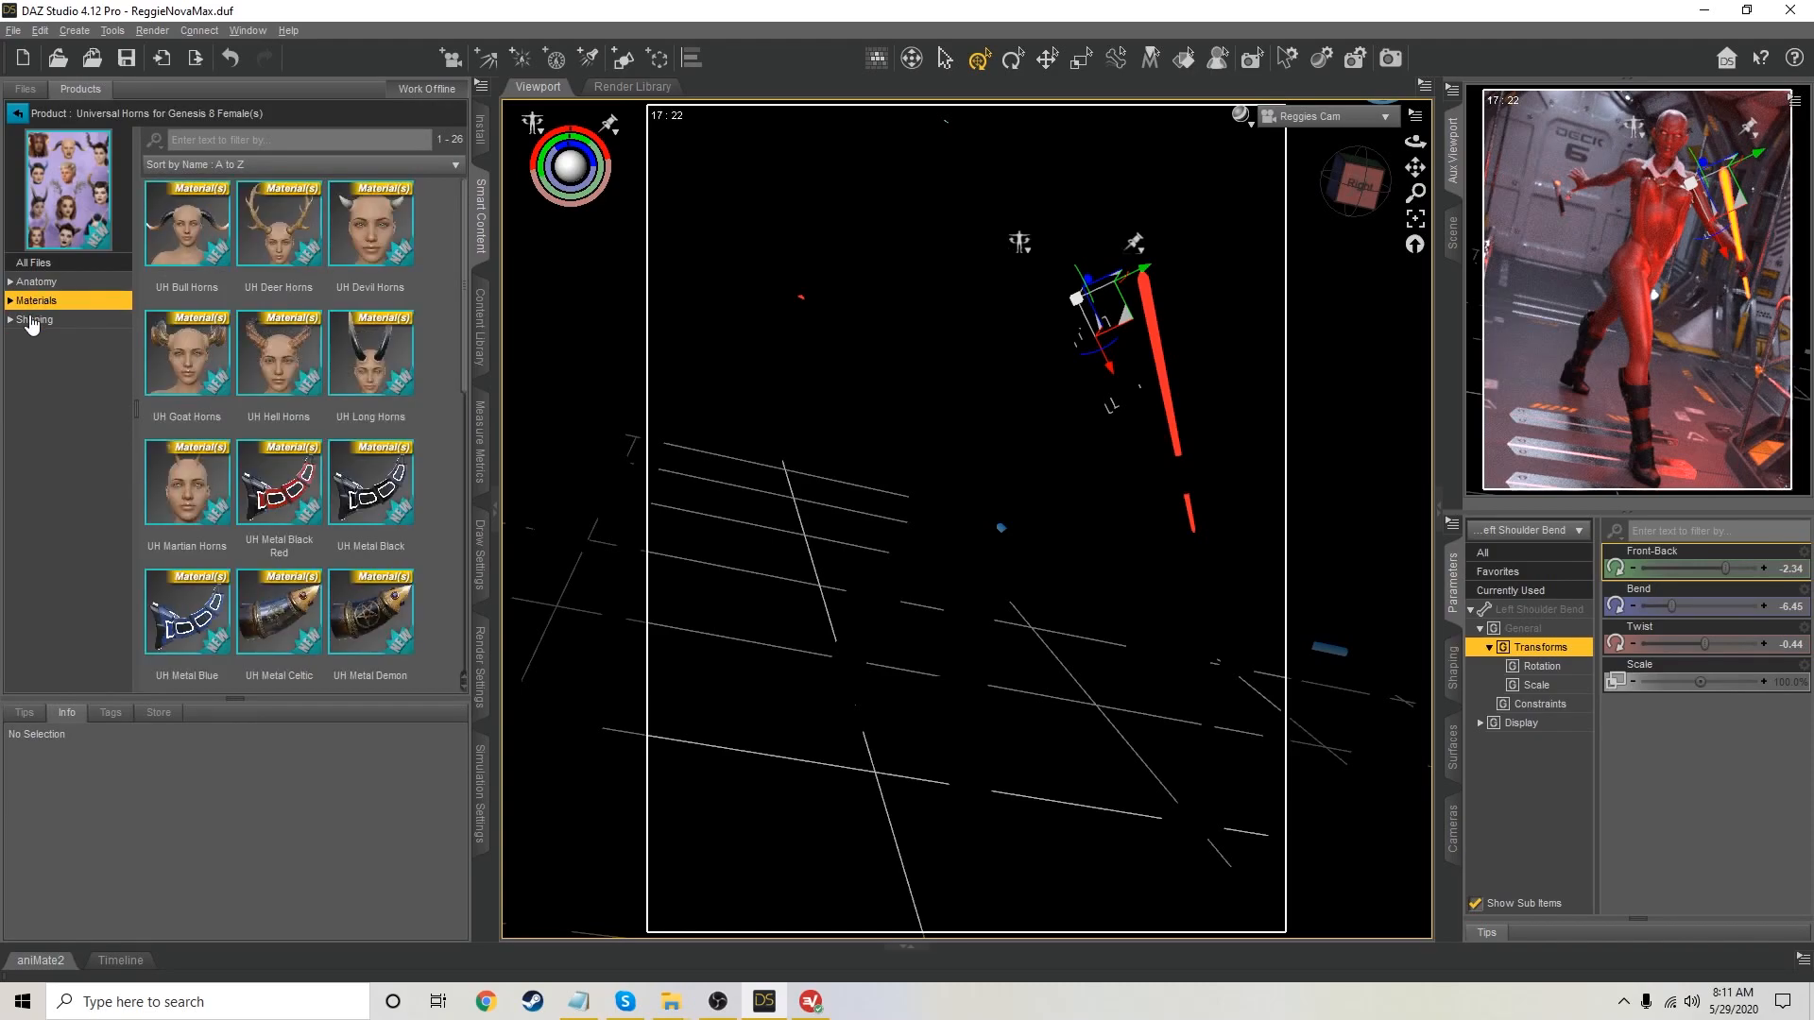
left_click(36, 319)
Select the Genesis 8 Female figure and load the UH Long Horns G8F attachment onto it
left_click(1452, 232)
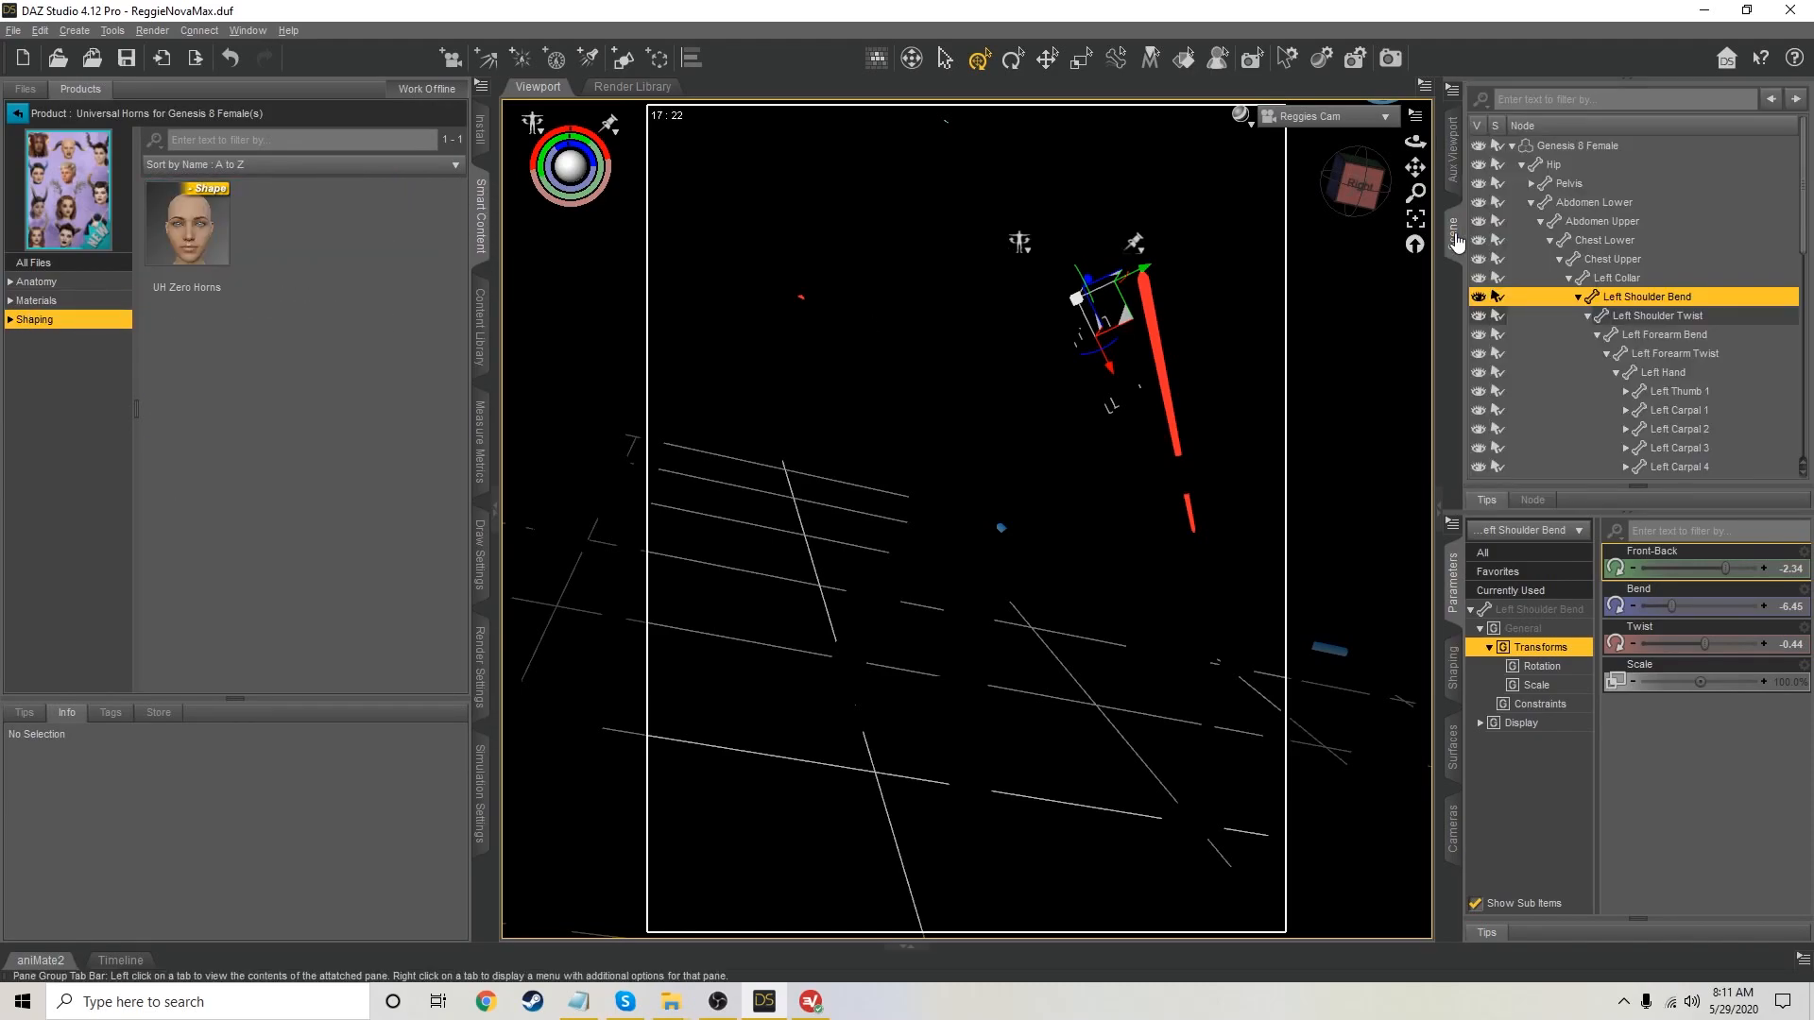
left_click(1574, 145)
left_click(1511, 147)
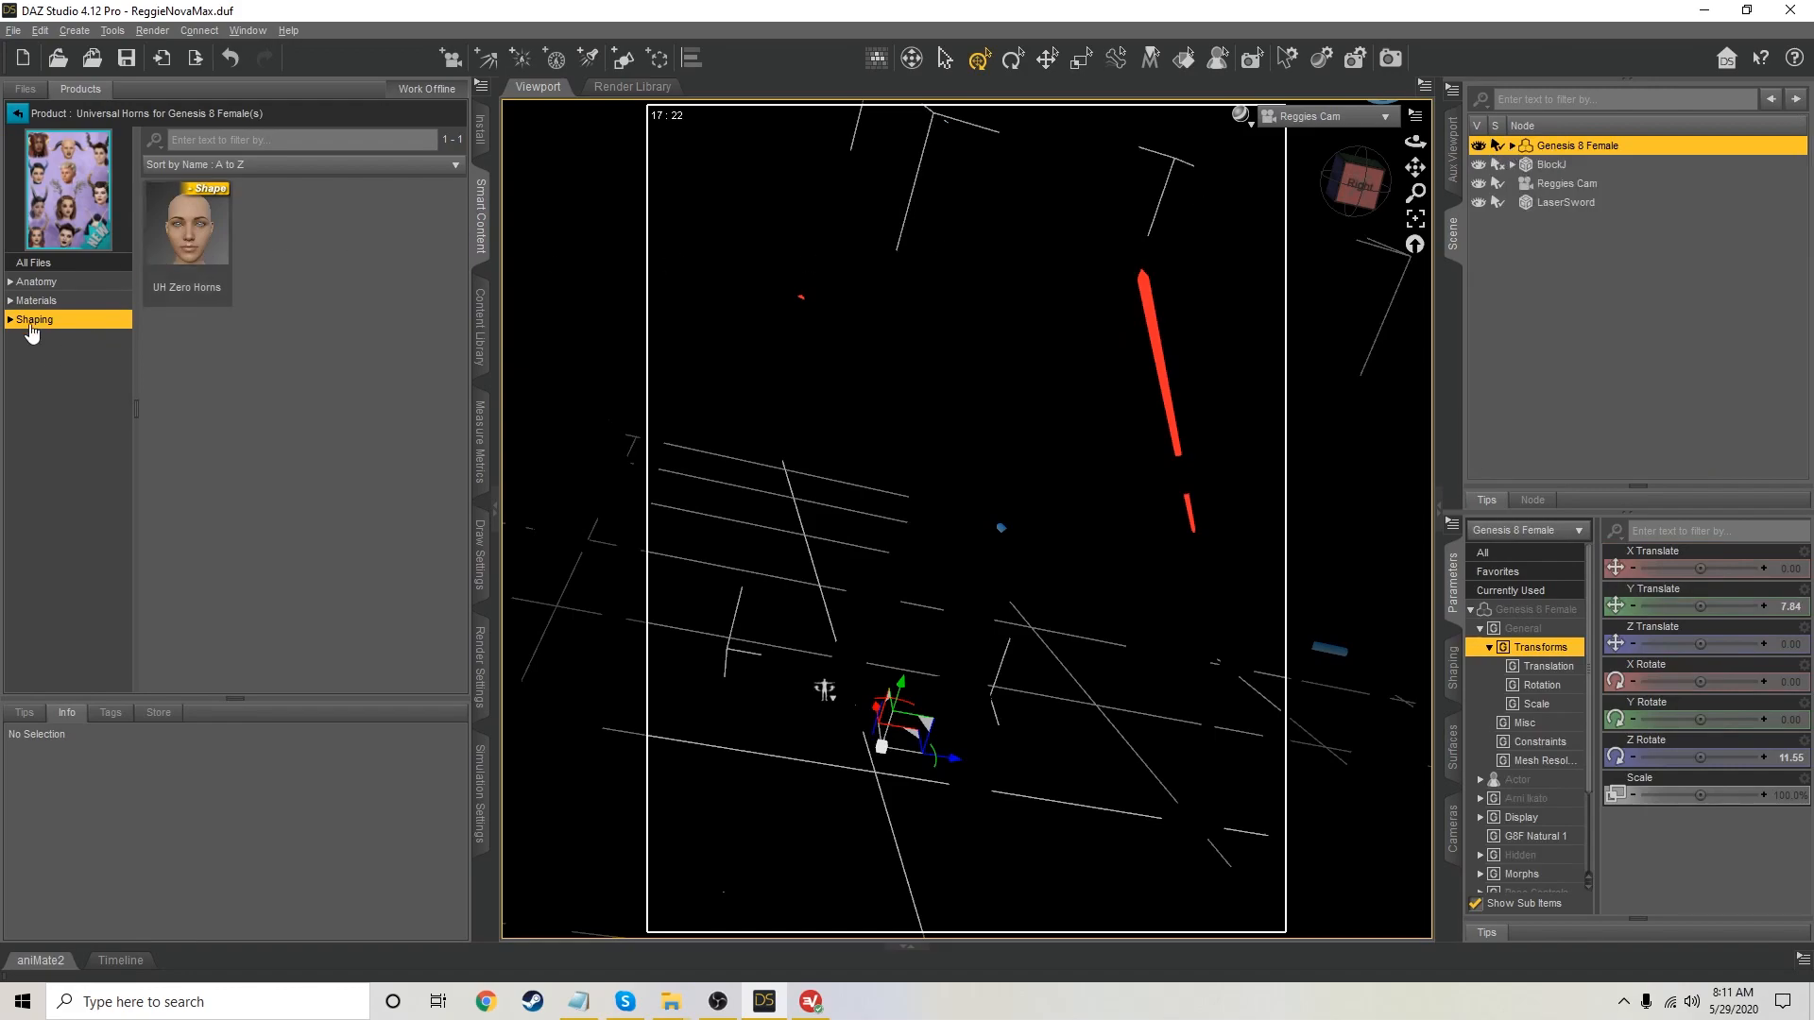
left_click(23, 283)
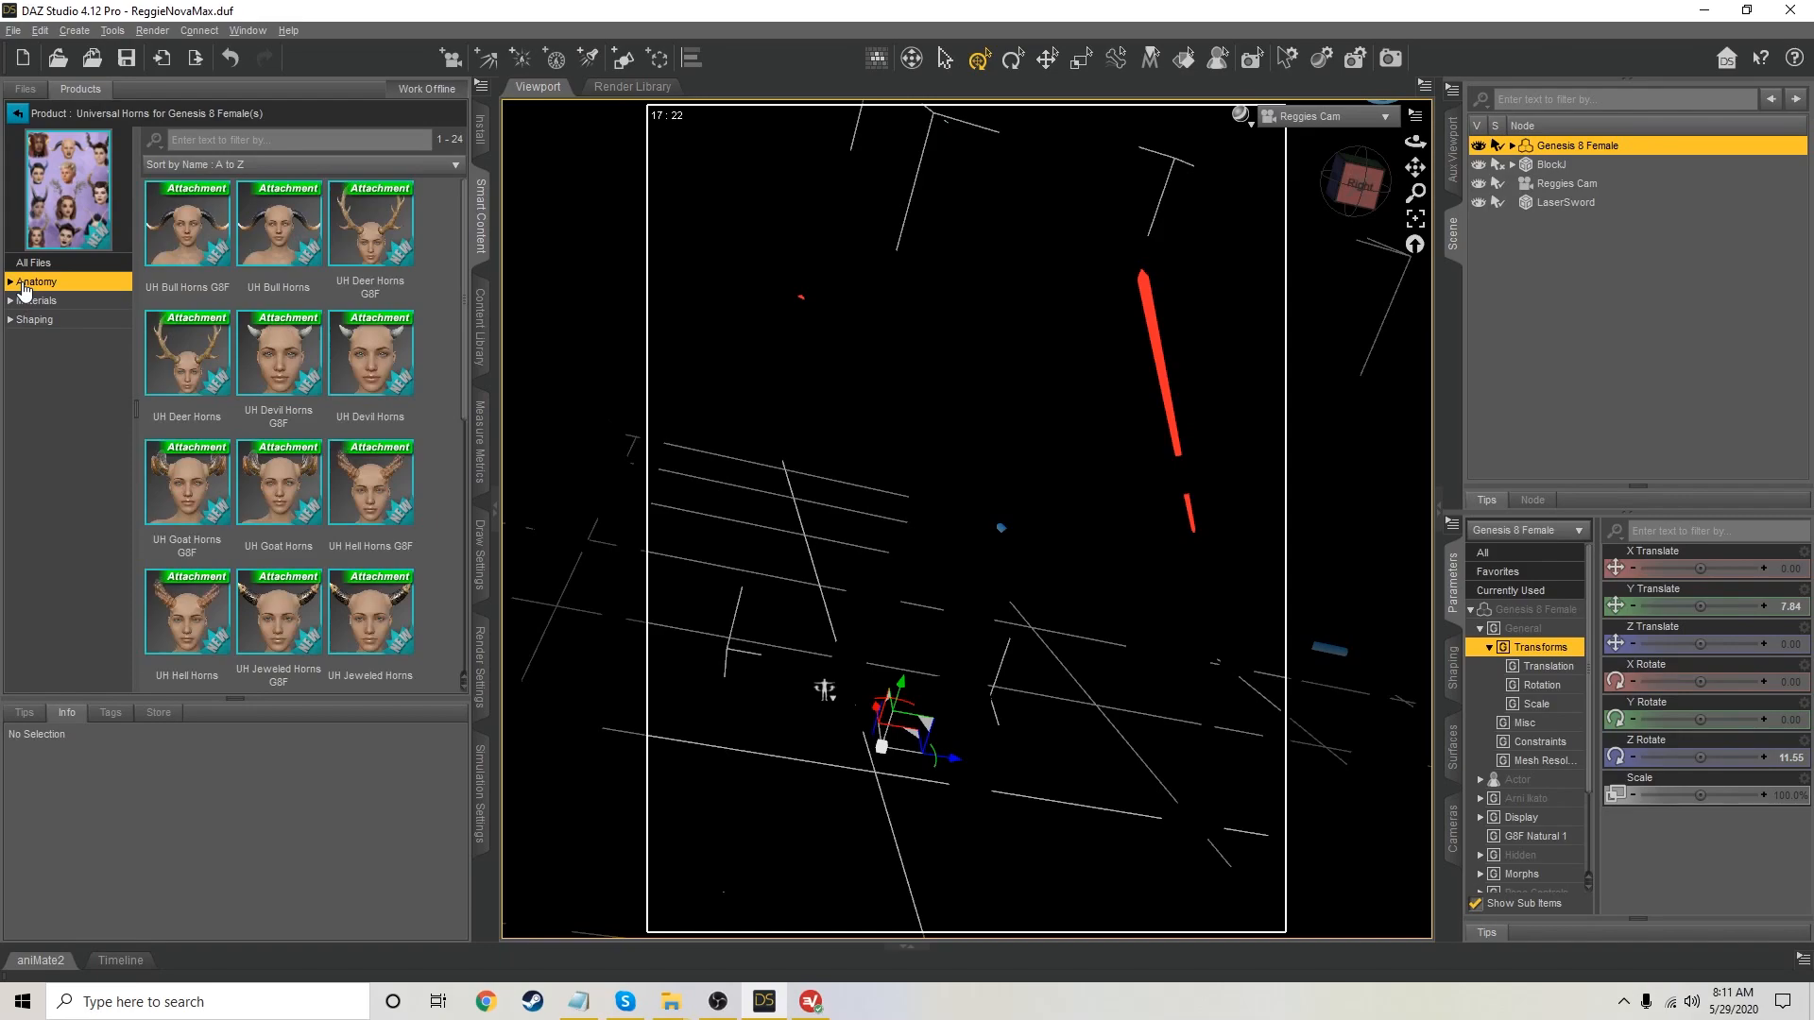
scroll(330, 349, "down", 1)
scroll(330, 350, "down", 1)
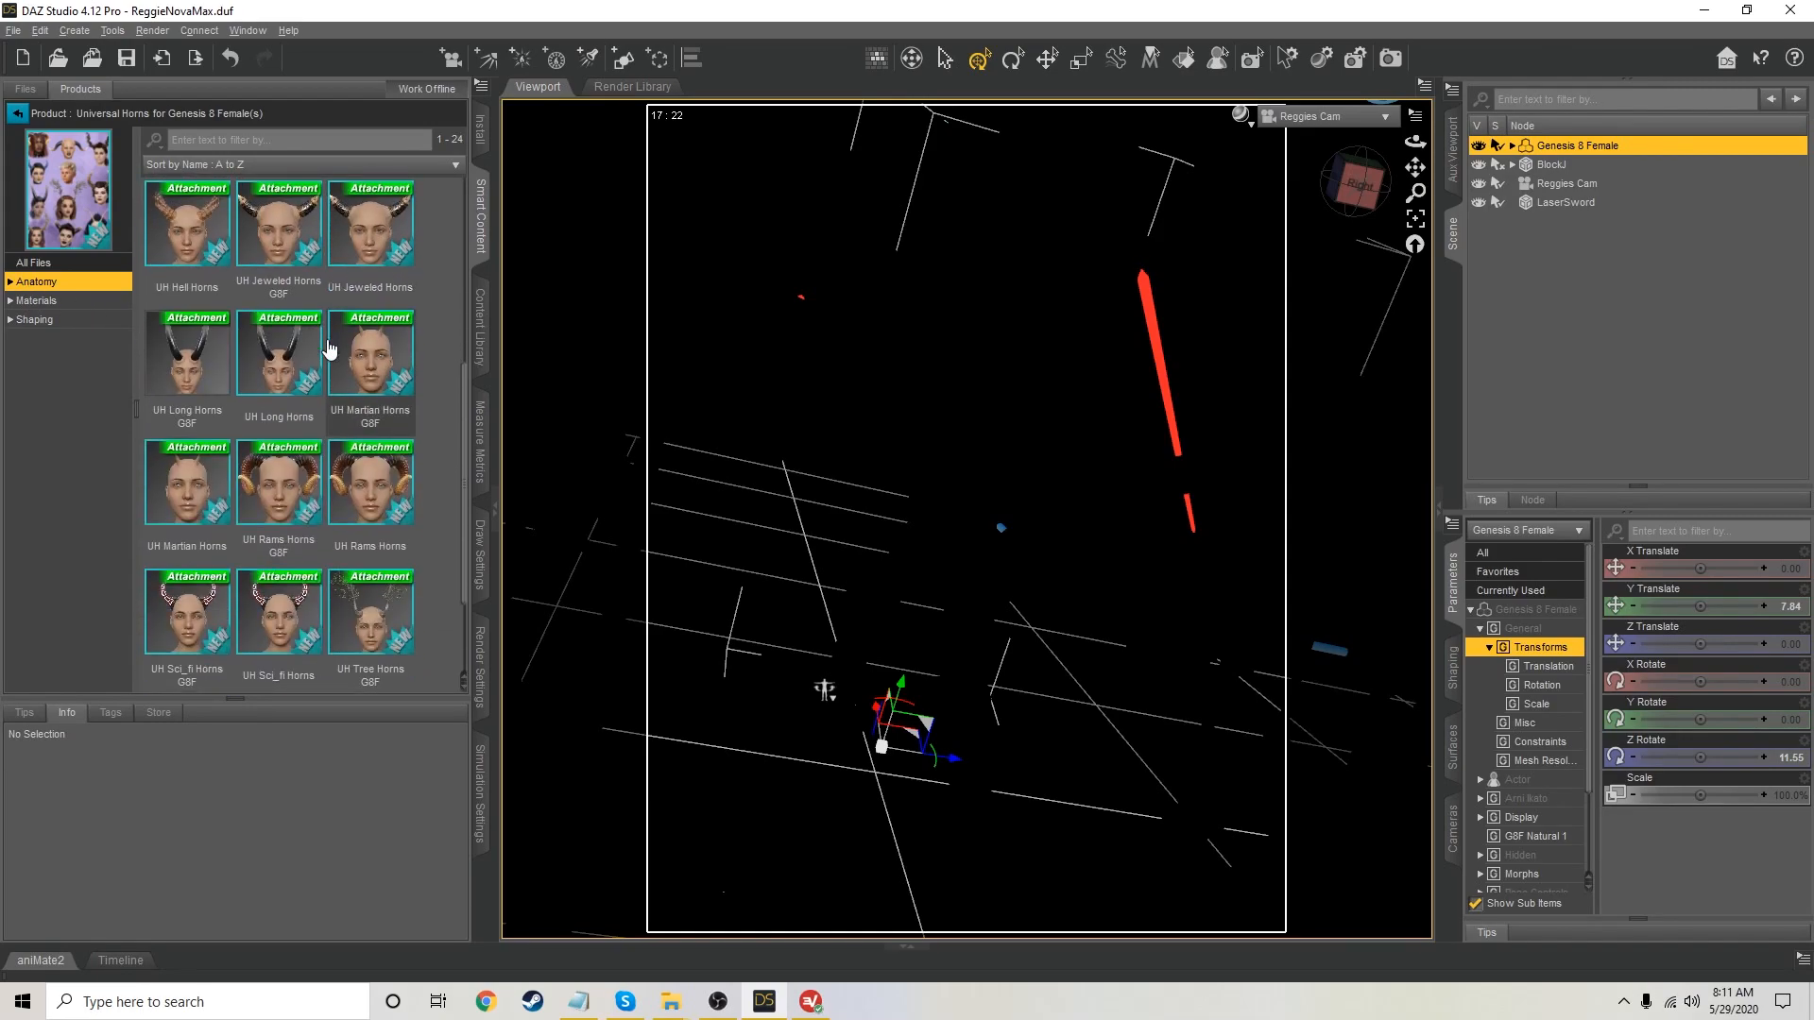
scroll(351, 382, "down", 1)
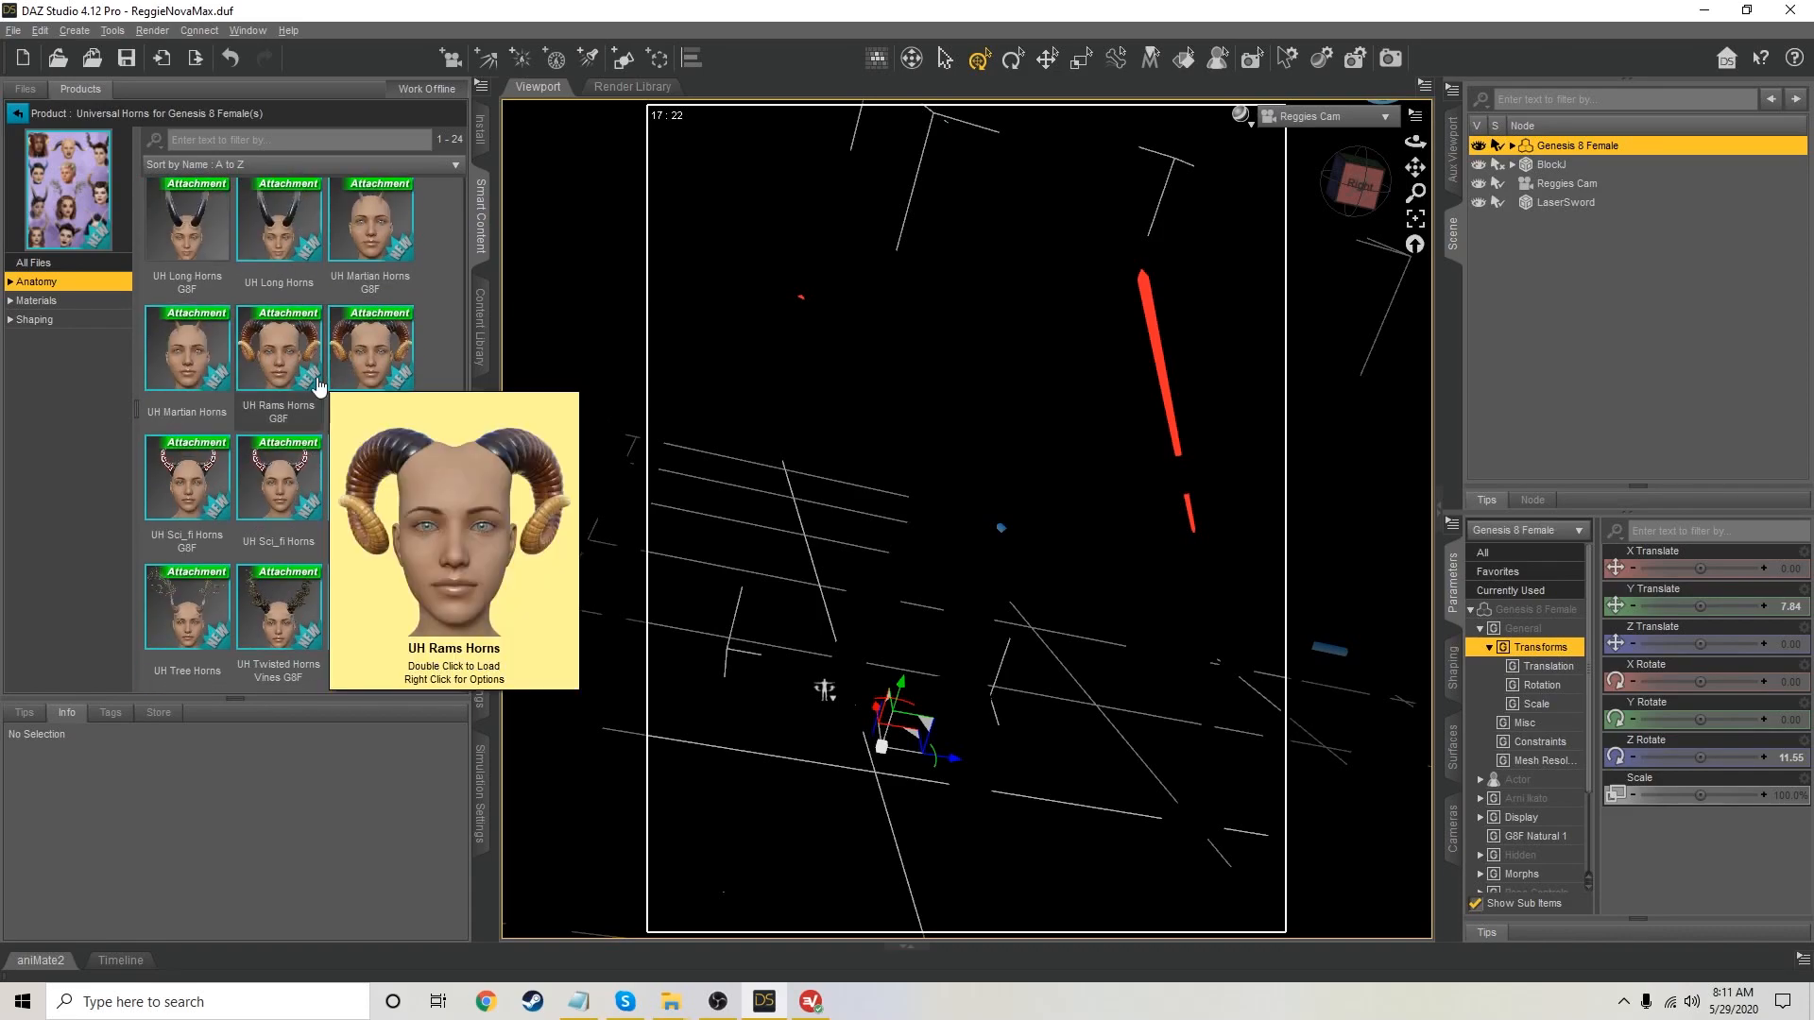
mouse_move(315, 390)
scroll(303, 426, "up", 3)
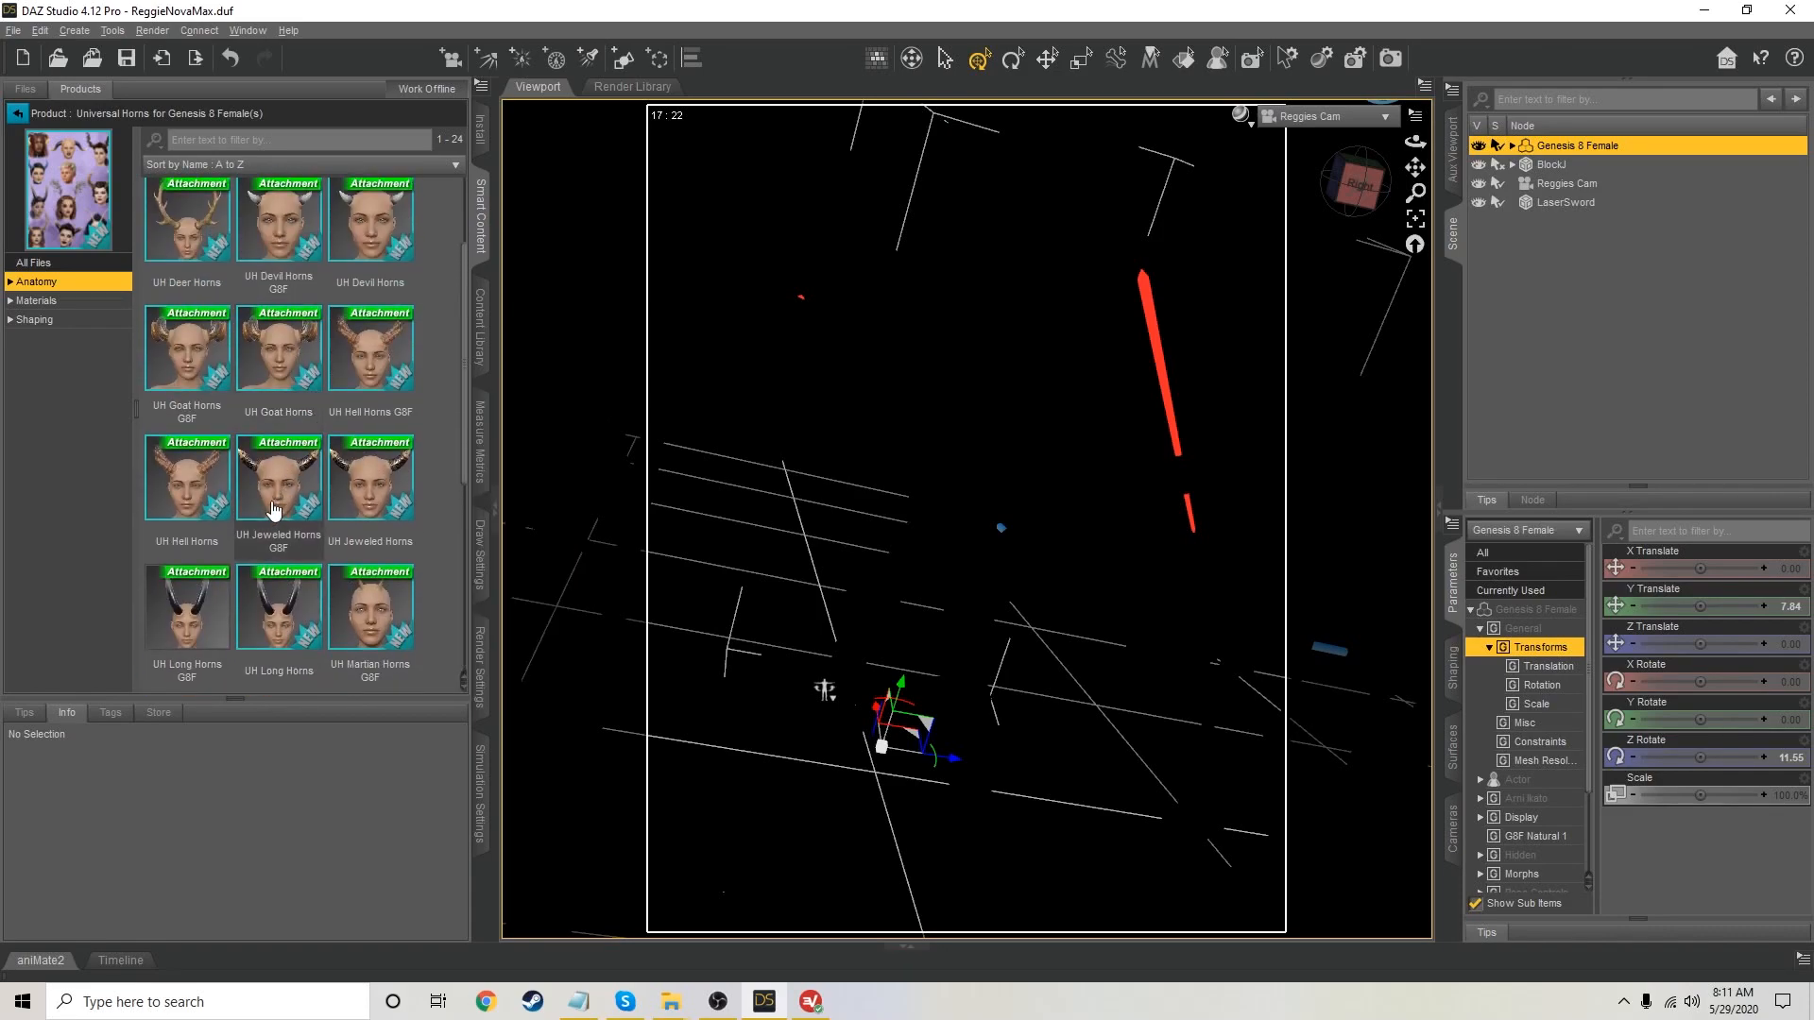
double_click(196, 628)
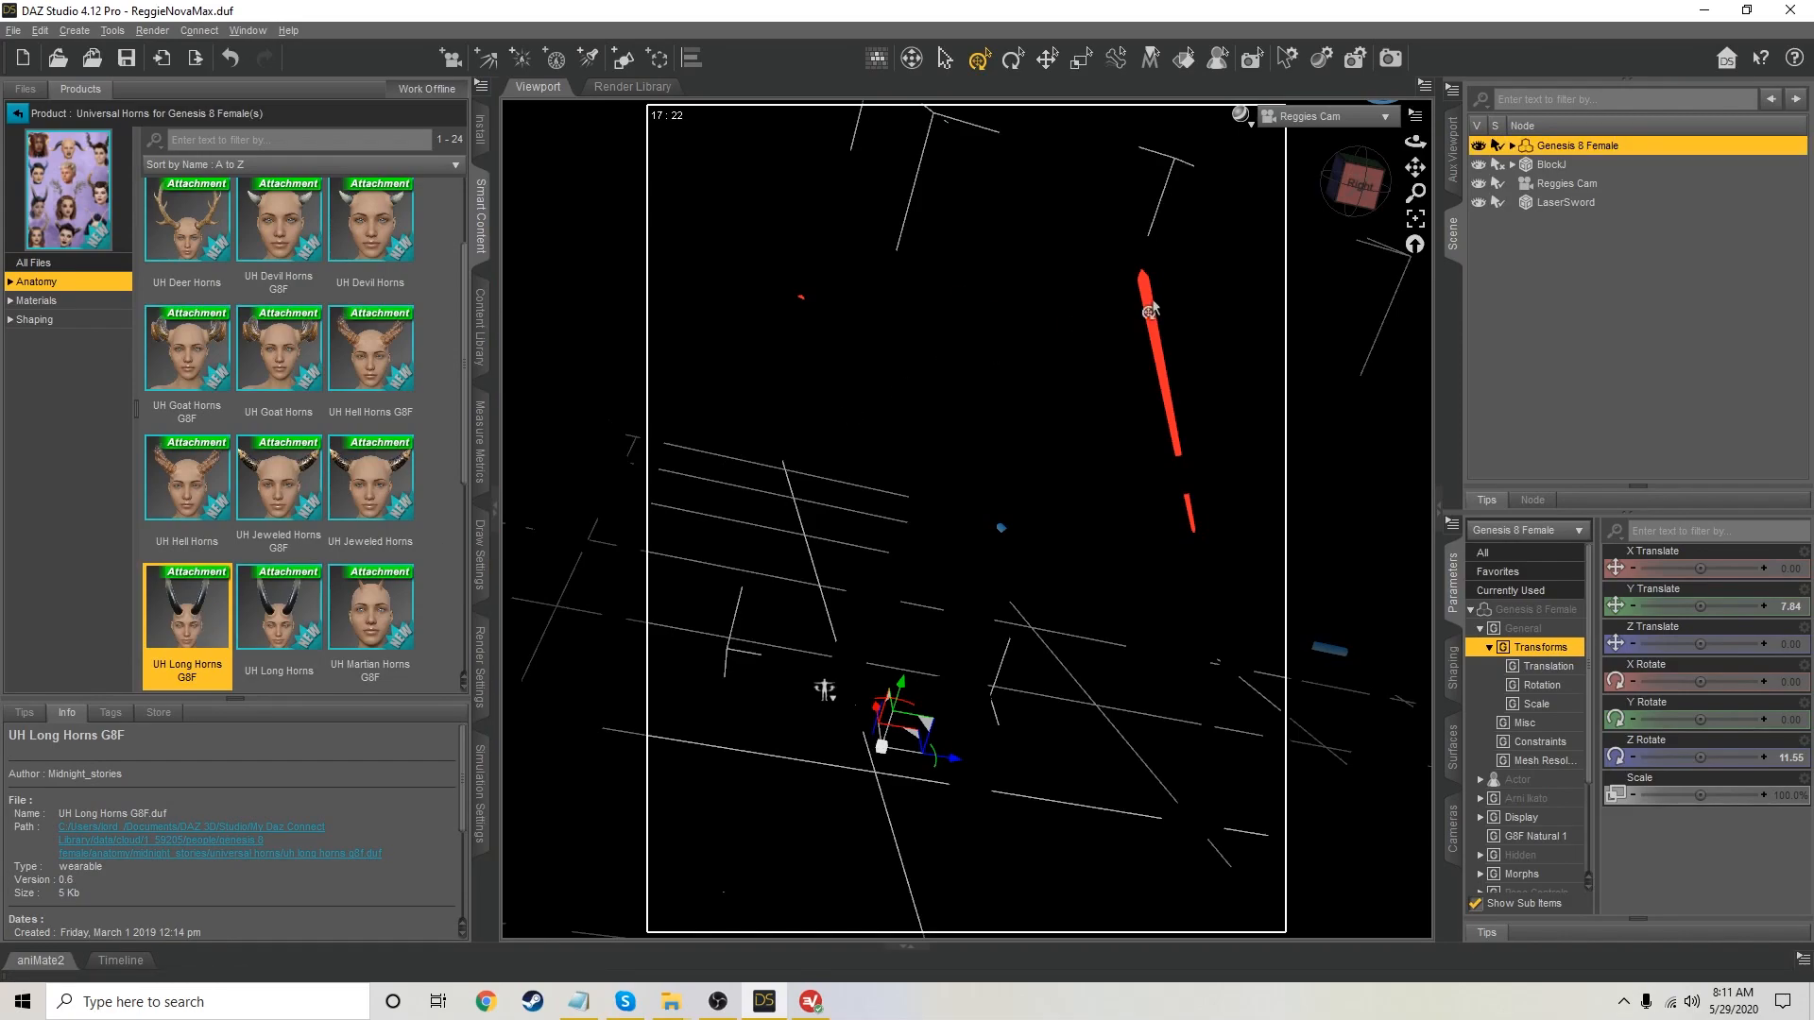
Pan Reggies Cam upward to leave more headroom above the figure's horns while checking the rendered preview
left_click(1454, 151)
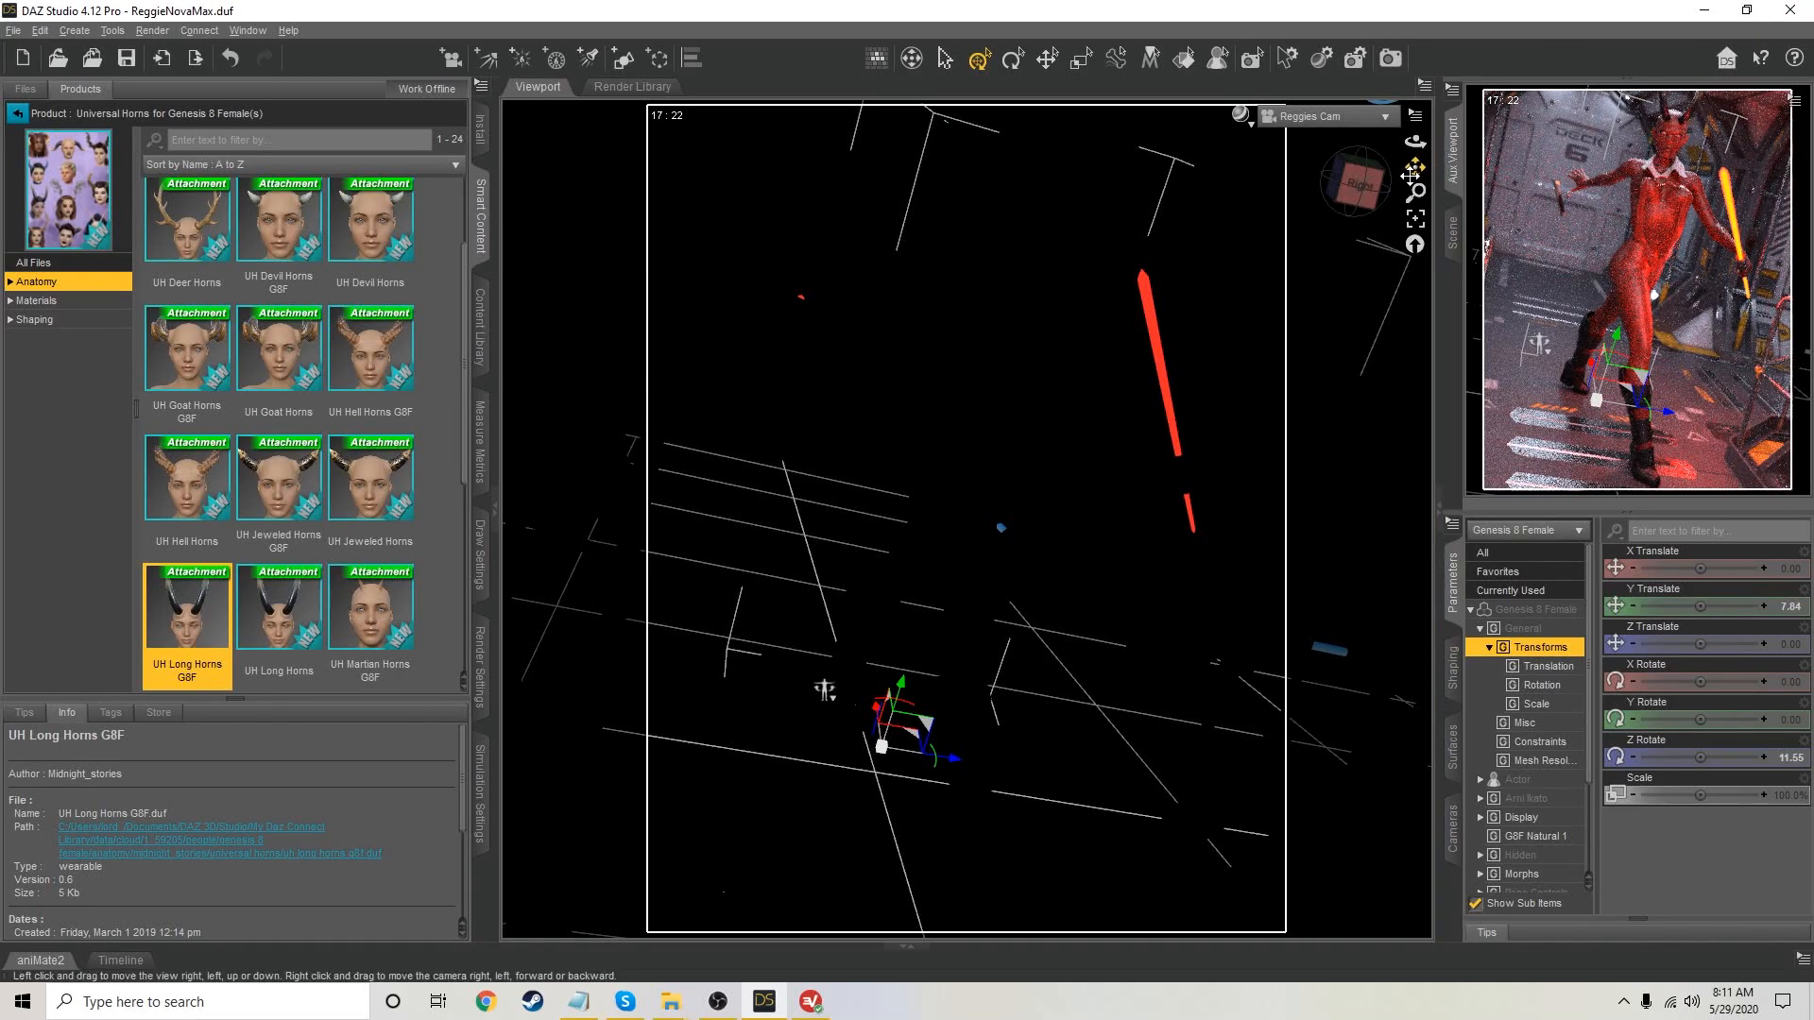
left_click_drag(1414, 168, 1415, 181)
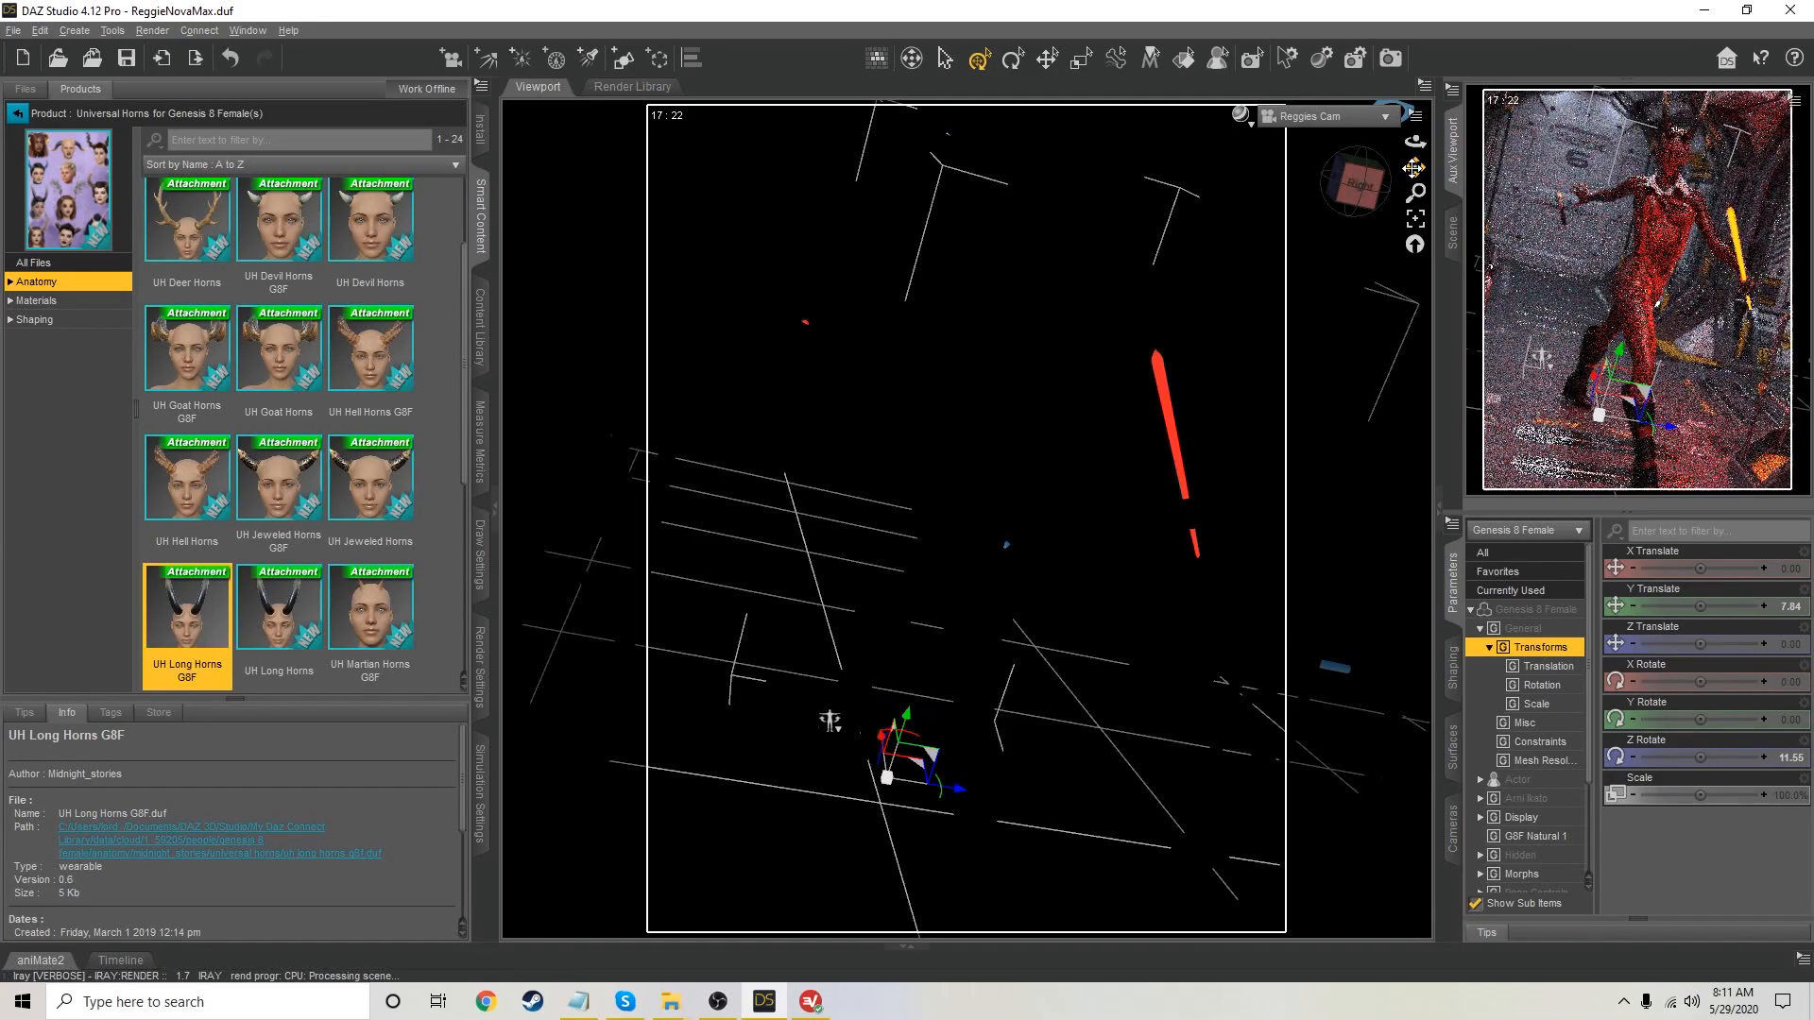
left_click_drag(1419, 170, 1420, 181)
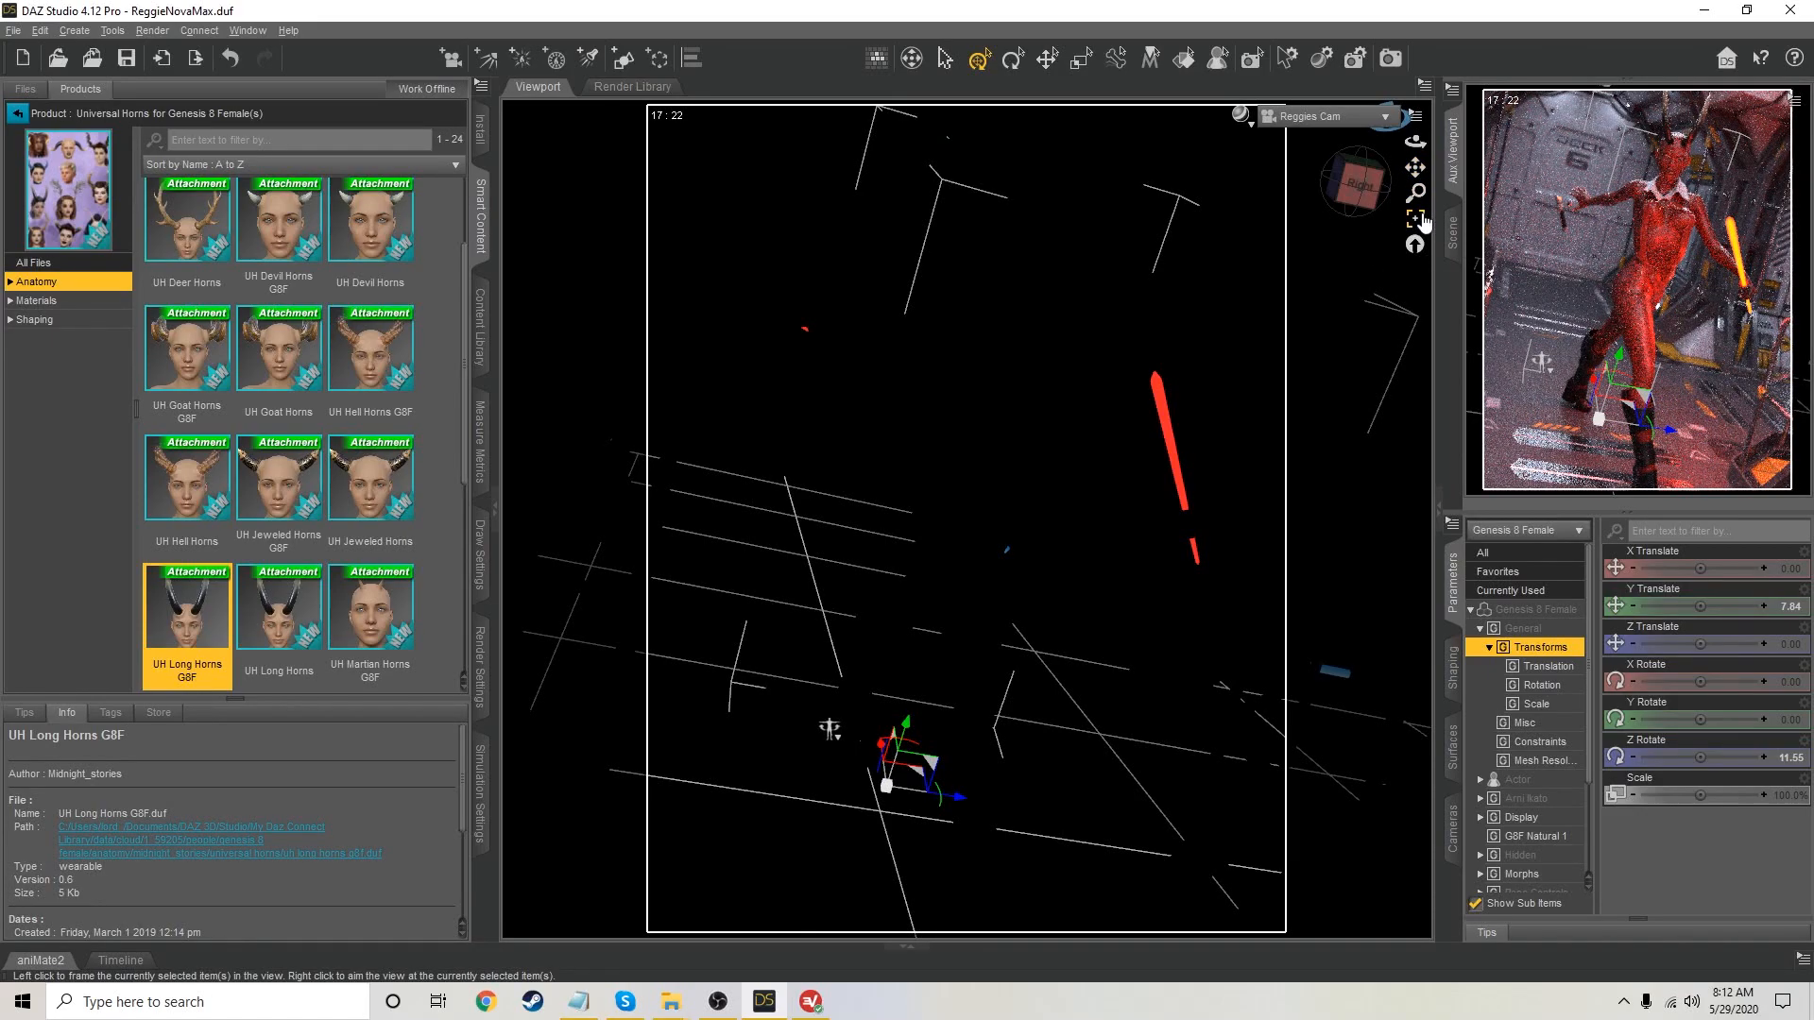
Select UH Long Horns under the Genesis 8 Female figure and show its Styles shaping parameters
left_click(1452, 232)
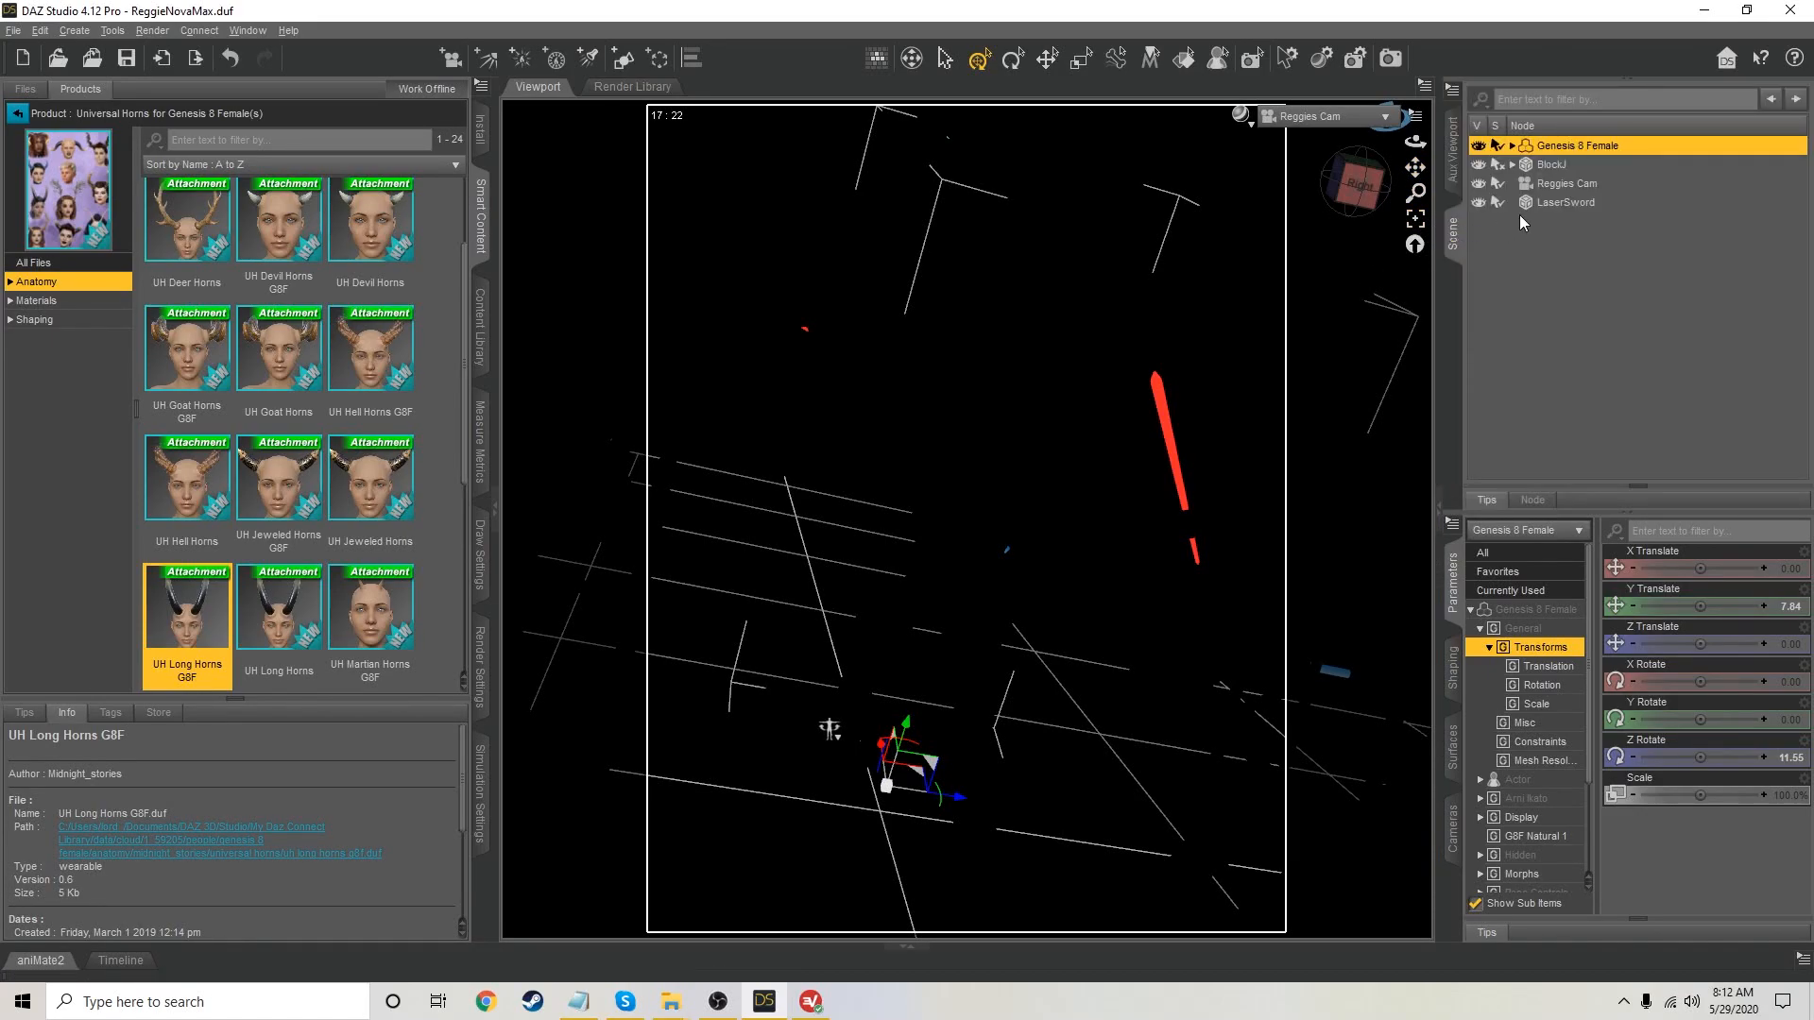
left_click(1512, 146)
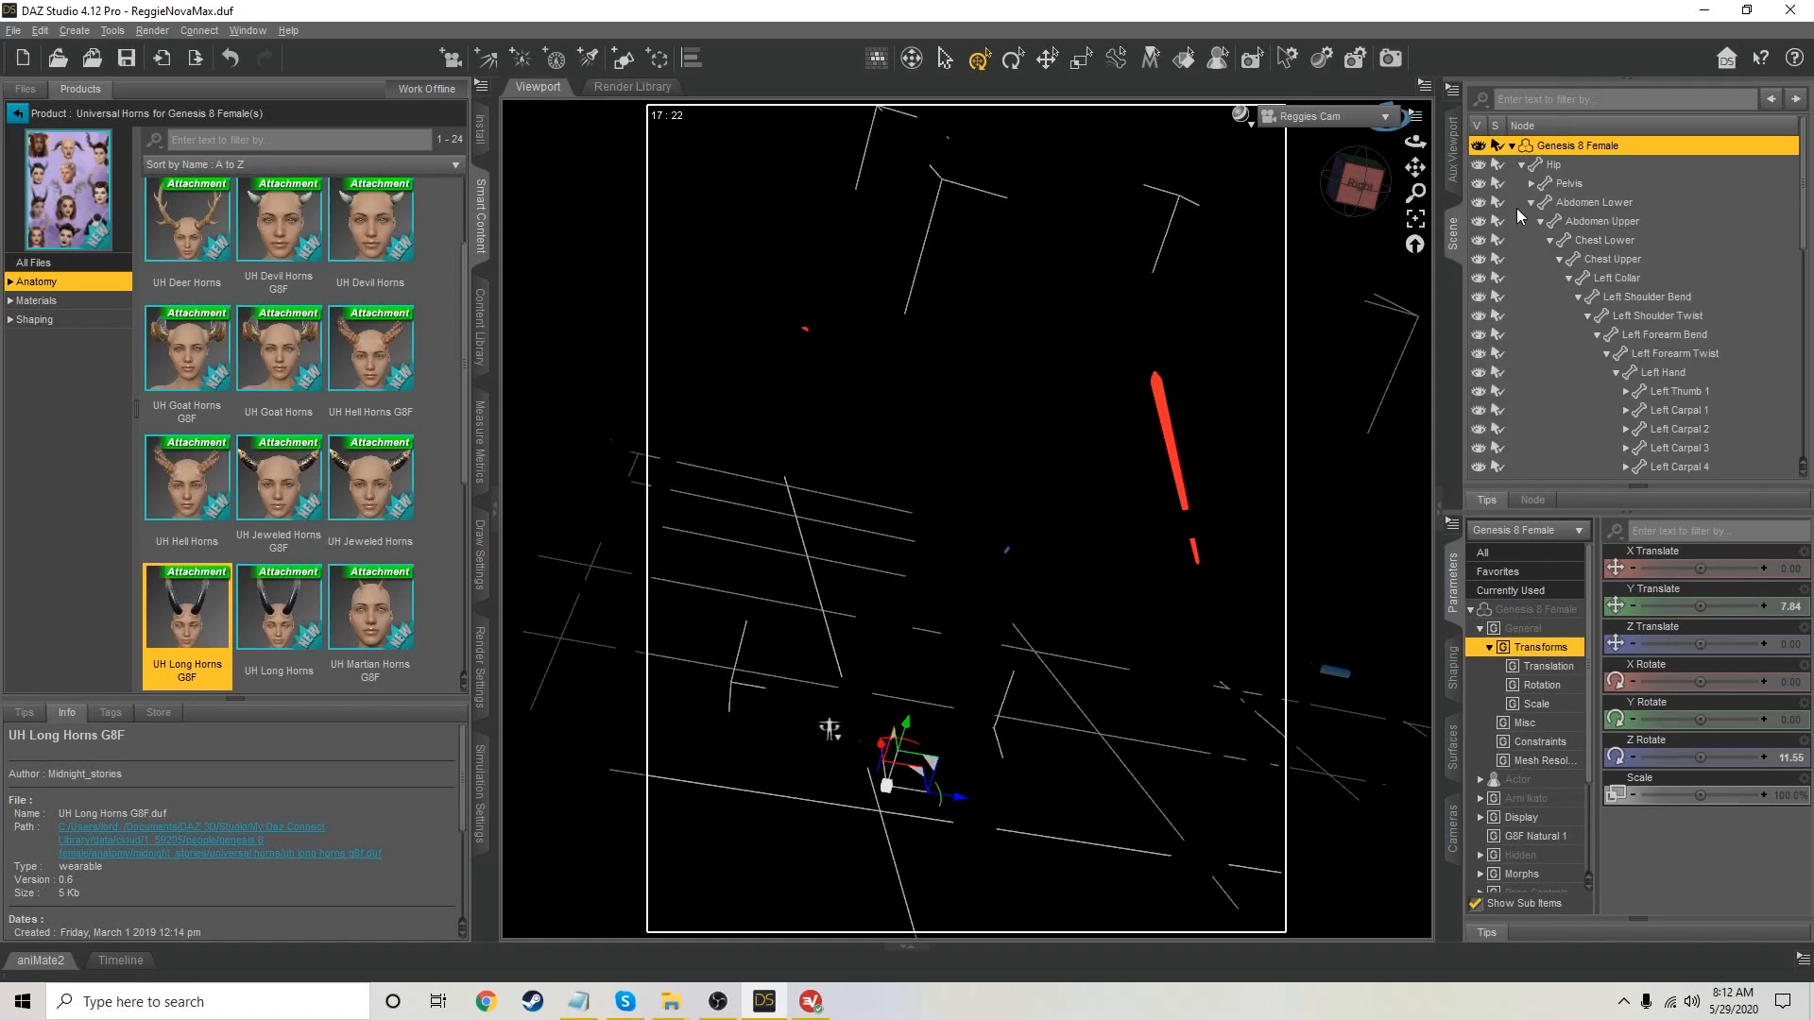
left_click(1521, 167)
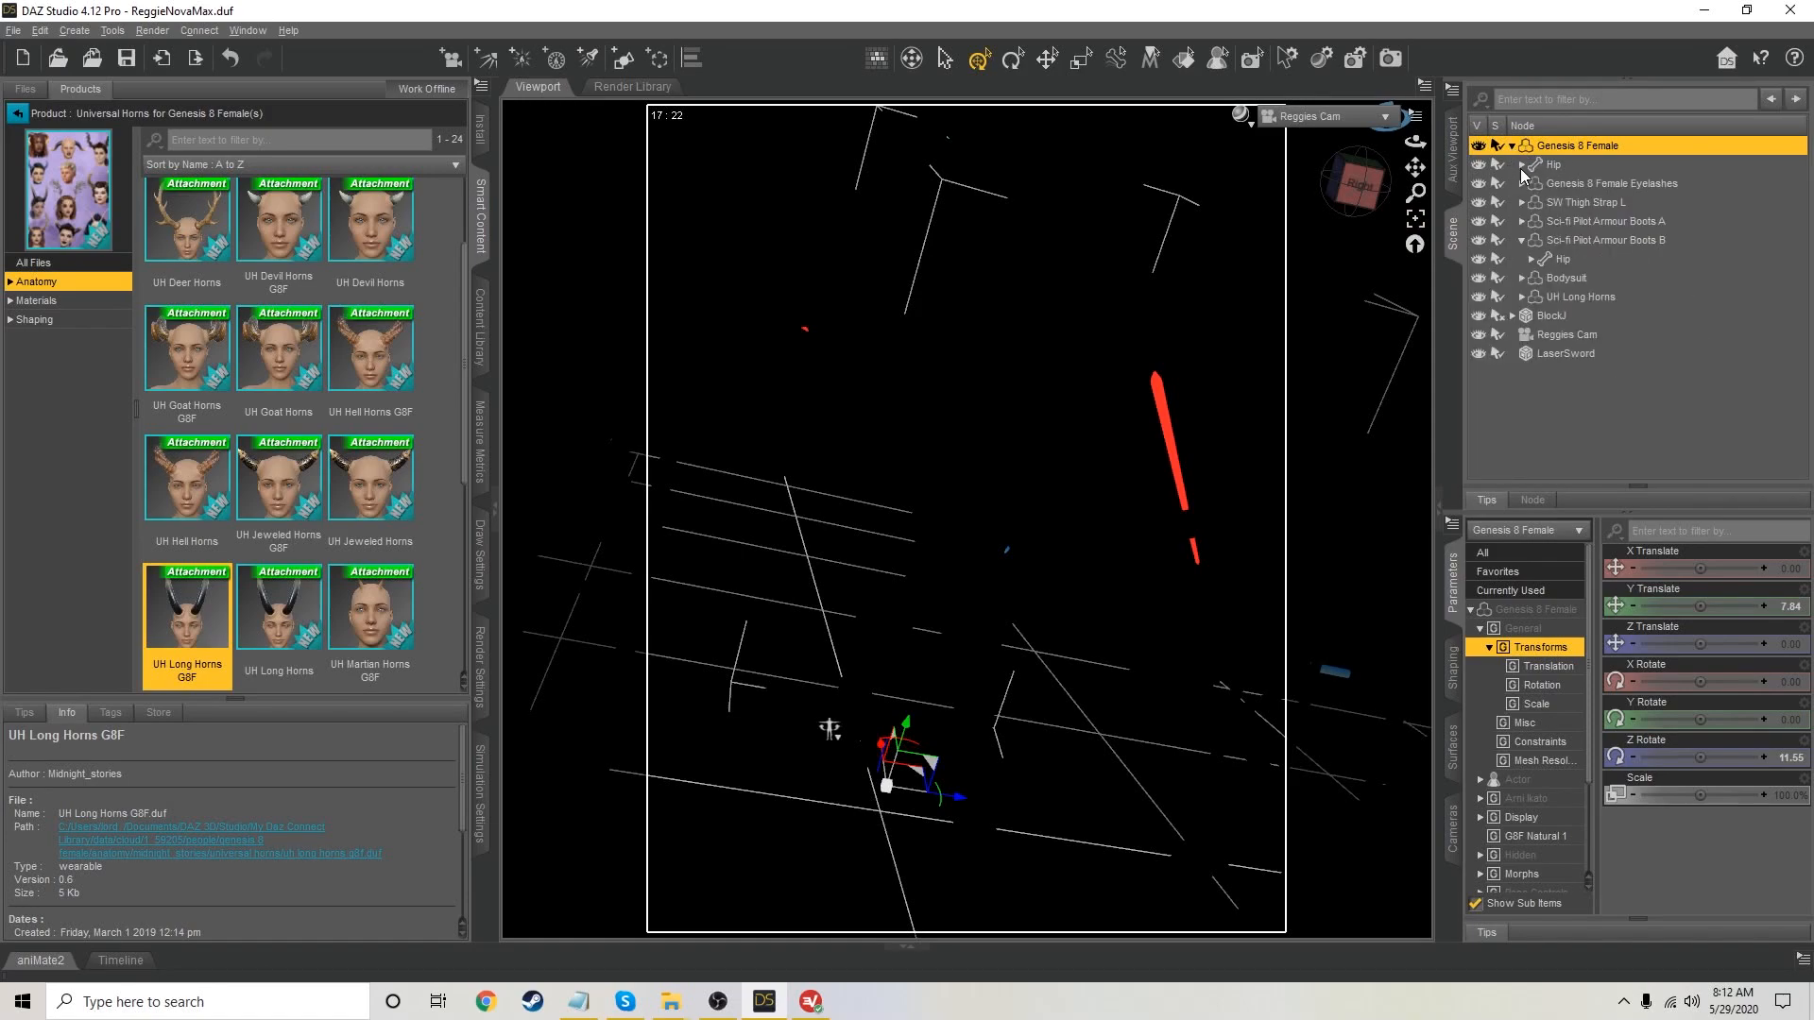
left_click(1596, 297)
left_click(19, 320)
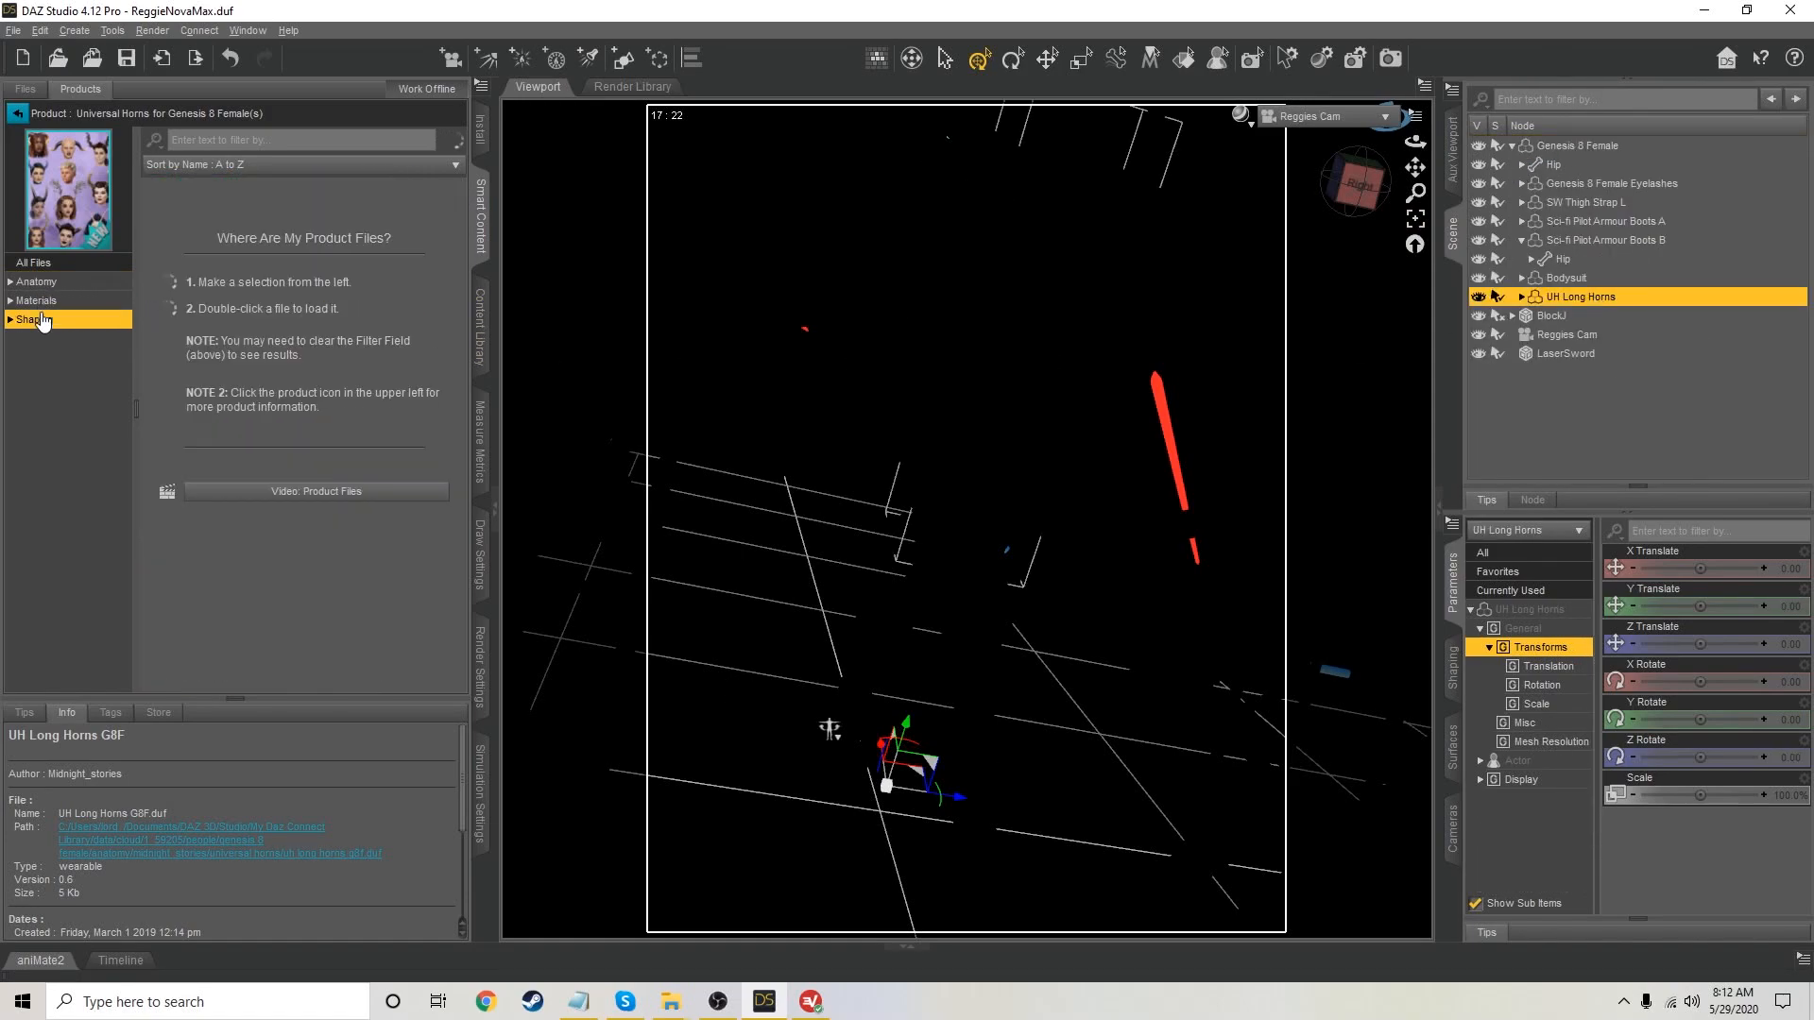
left_click(10, 320)
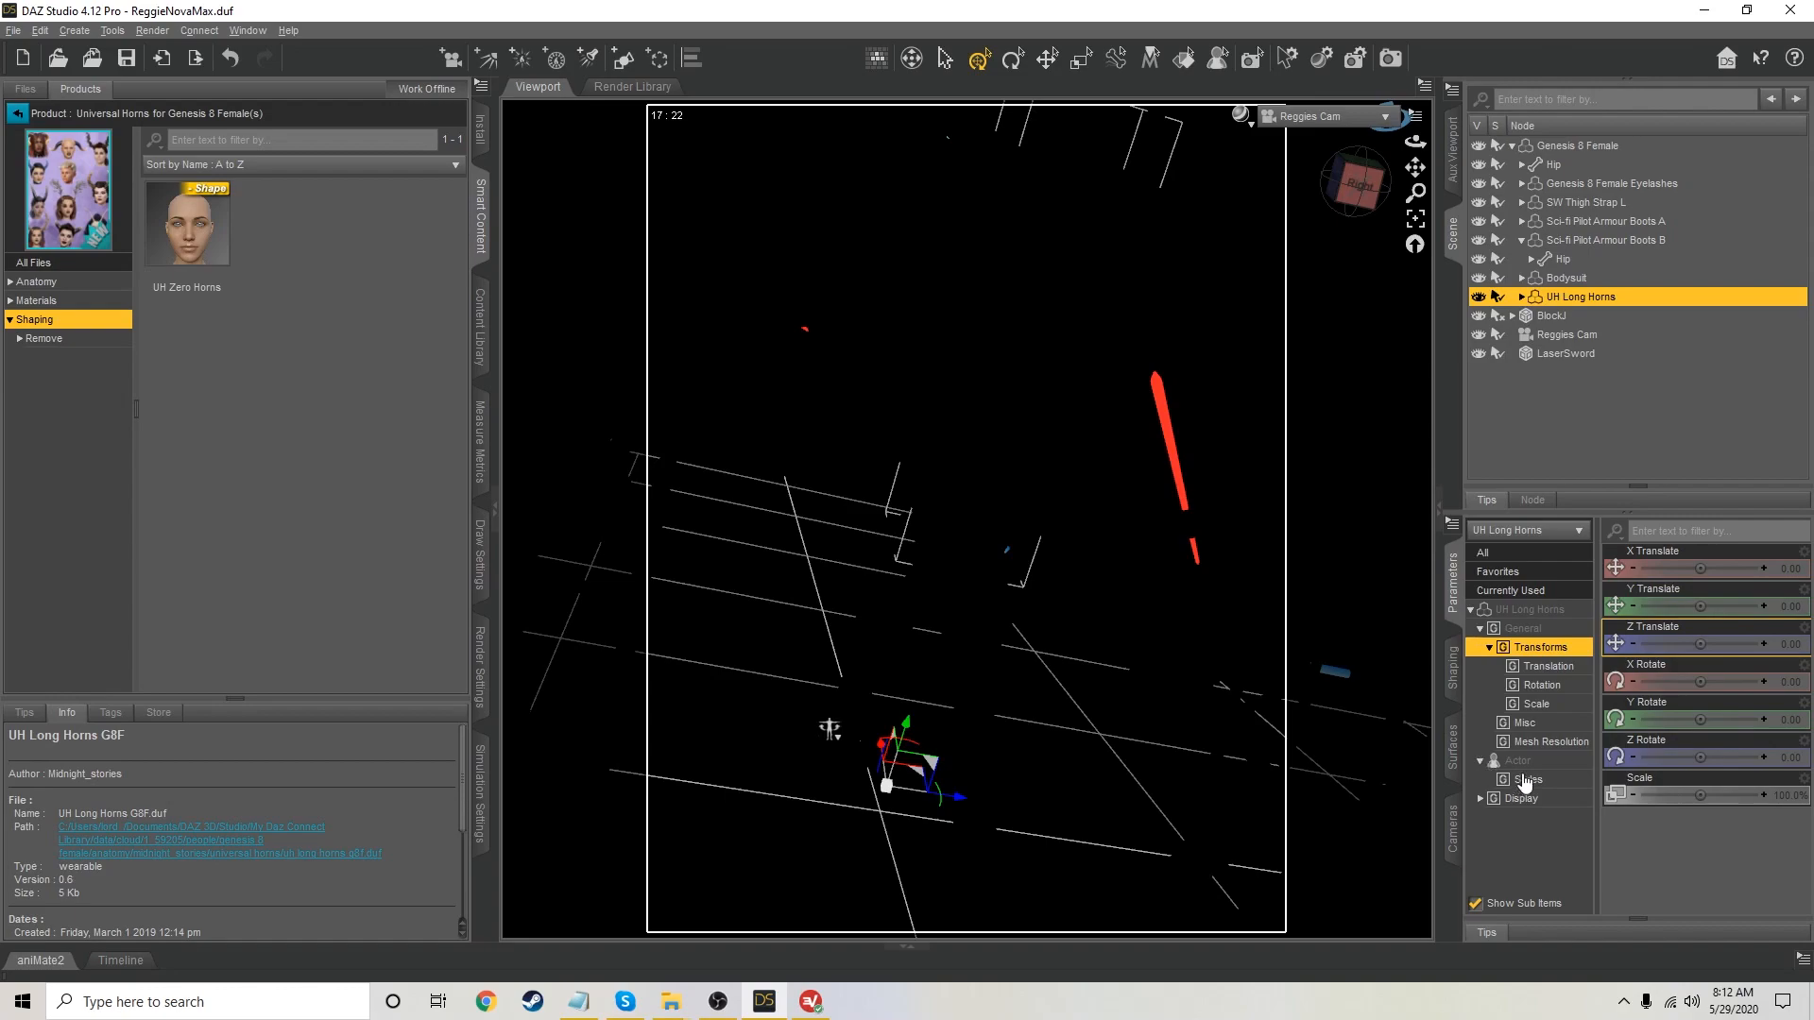
left_click(1526, 780)
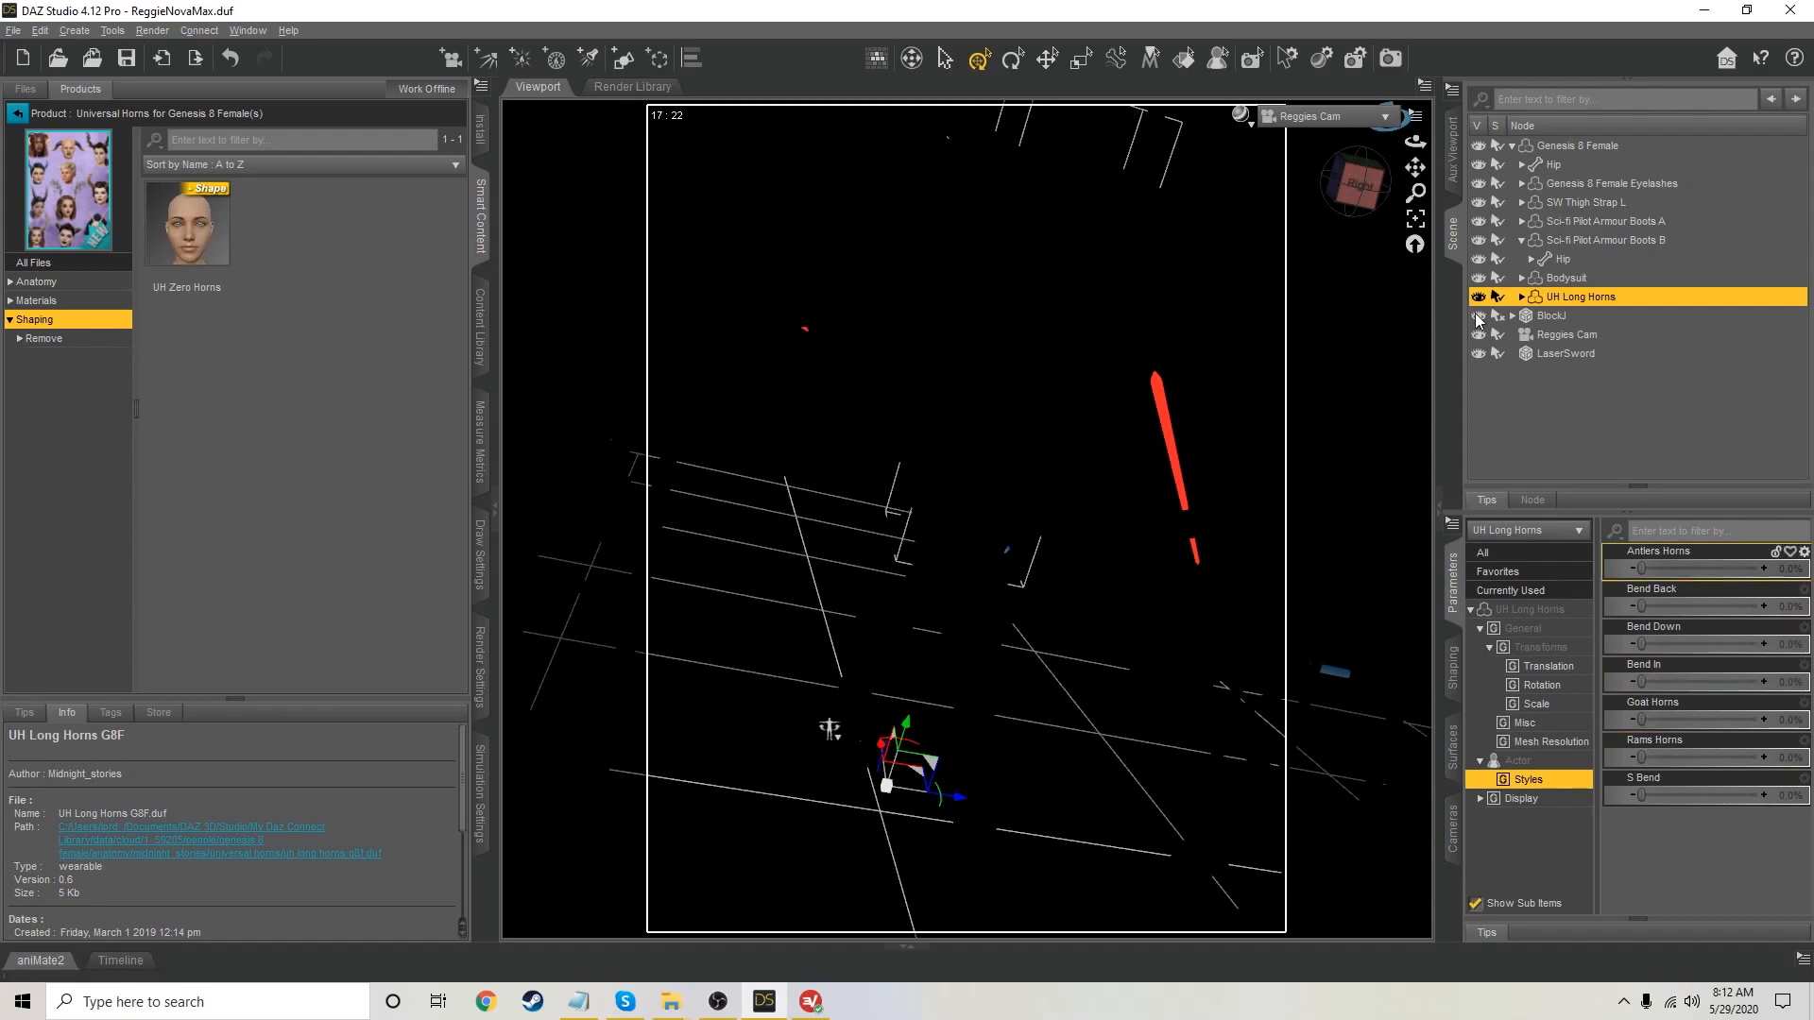
Switch the viewport to Perspective View and frame the horns and the figure's head
left_click(1349, 123)
left_click(1323, 137)
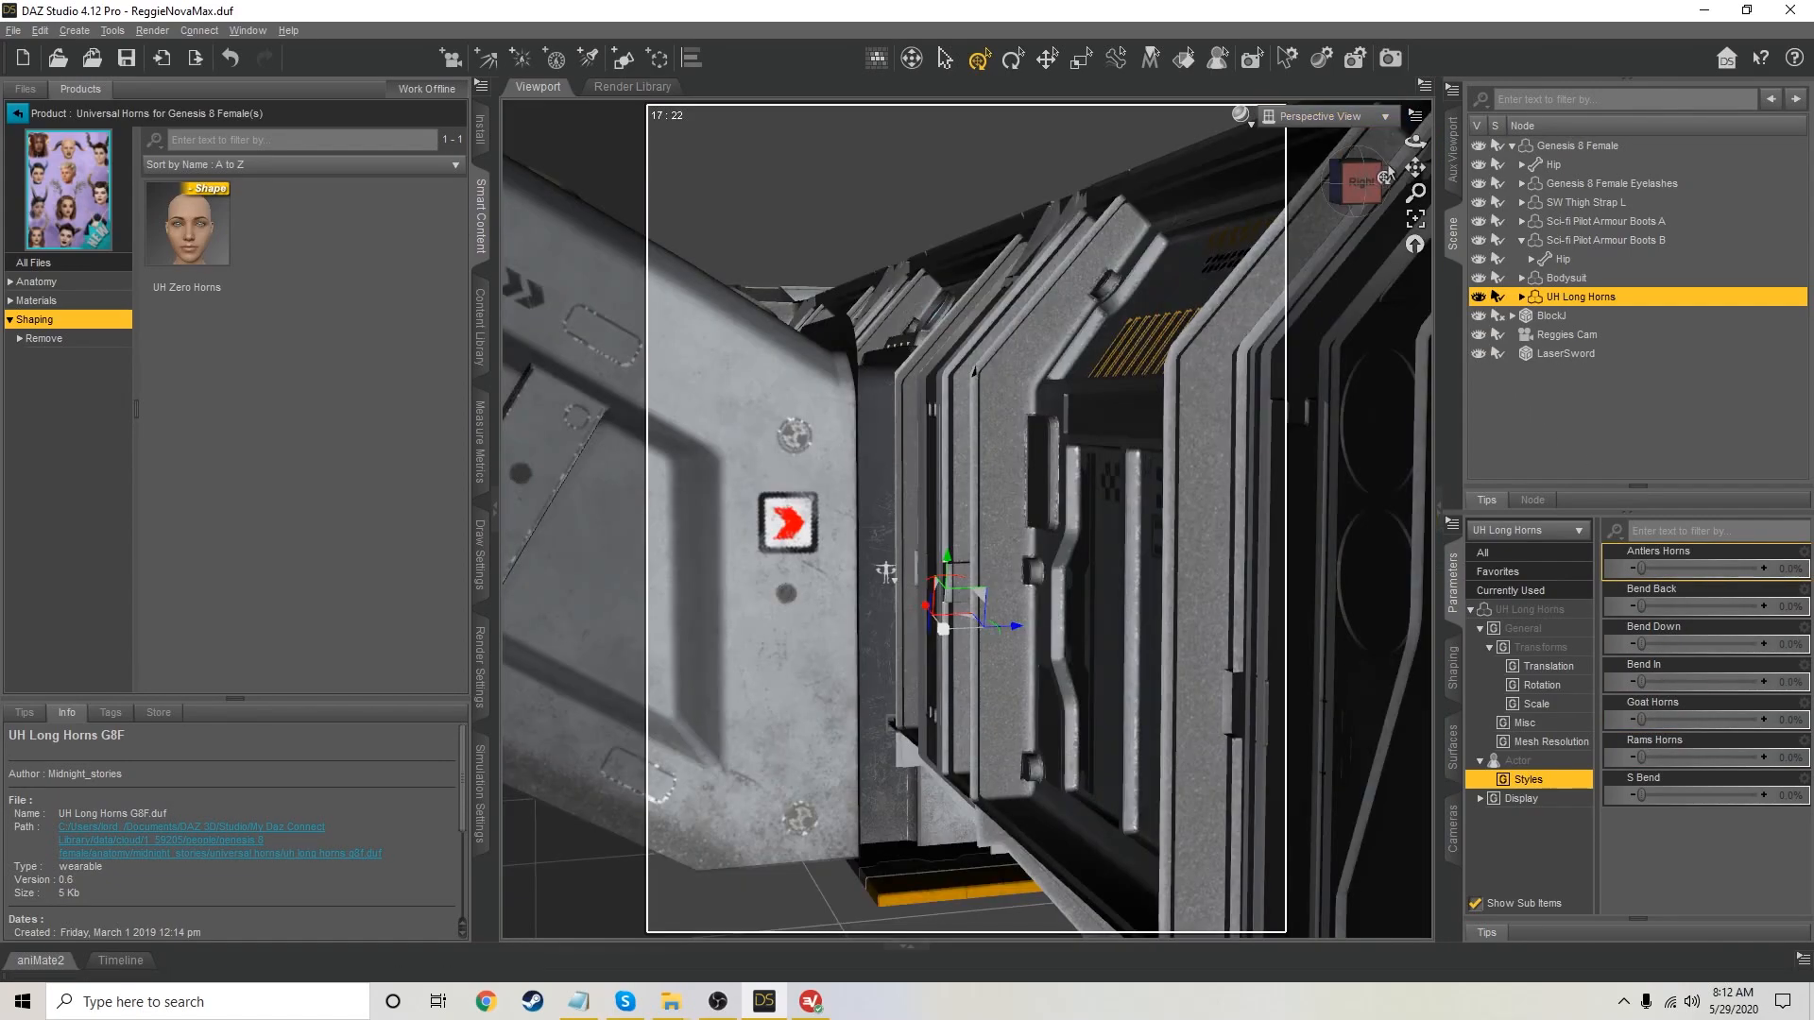
left_click(1416, 216)
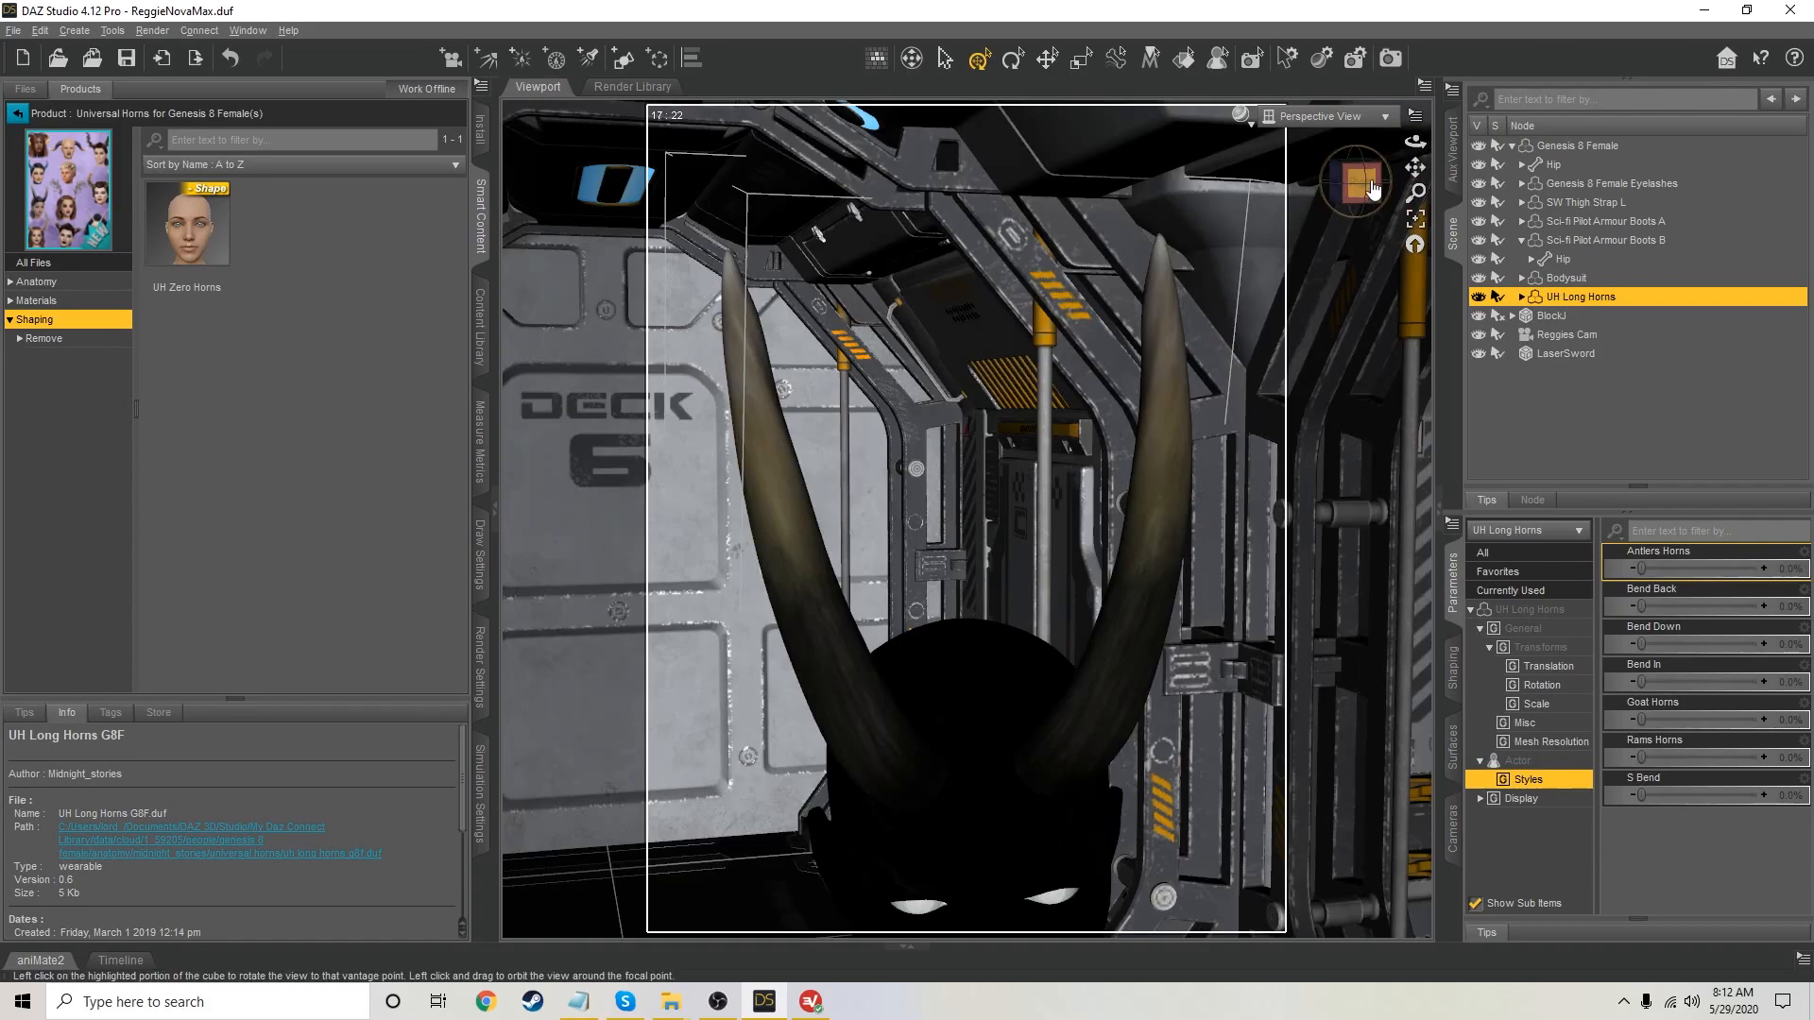
left_click_drag(1415, 193, 1414, 250)
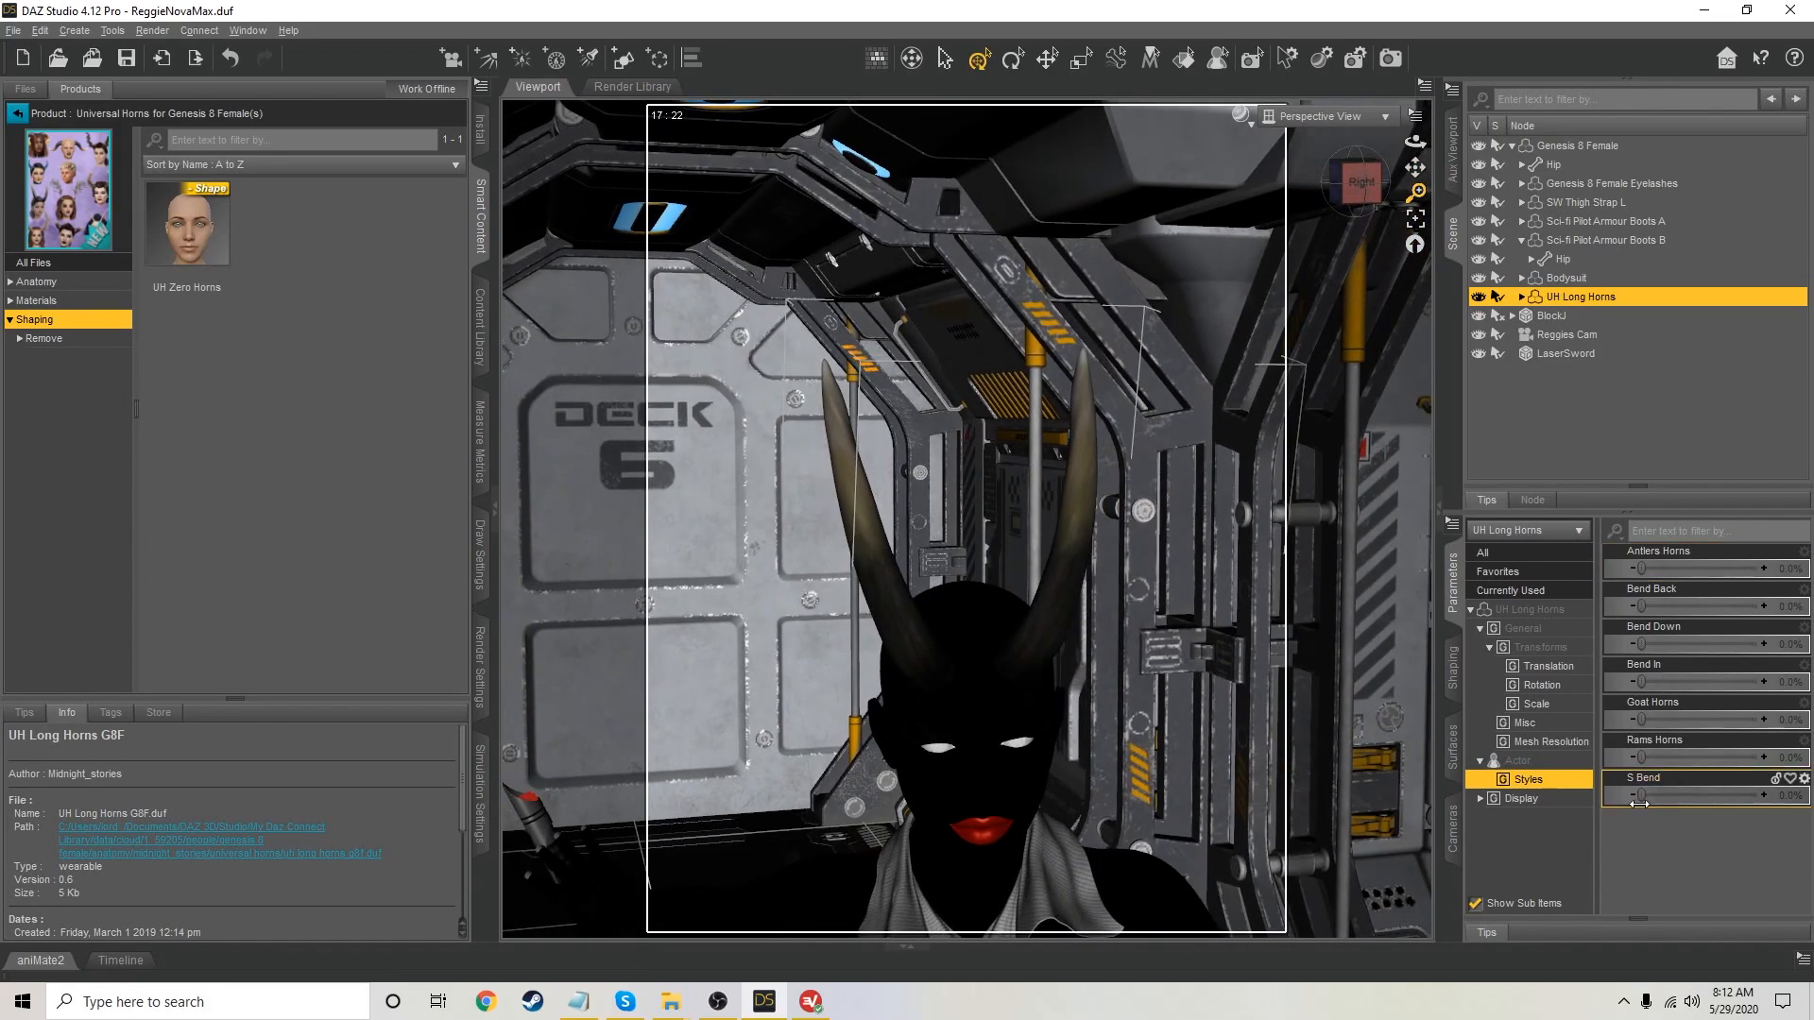
Try the S Bend and Goat Horns styles on the long horns, and set Bend Down to 20.2%
left_click_drag(1641, 797, 1631, 780)
mouse_move(1647, 727)
left_mouse_down()
mouse_move(1774, 719)
mouse_move(1616, 721)
left_mouse_up()
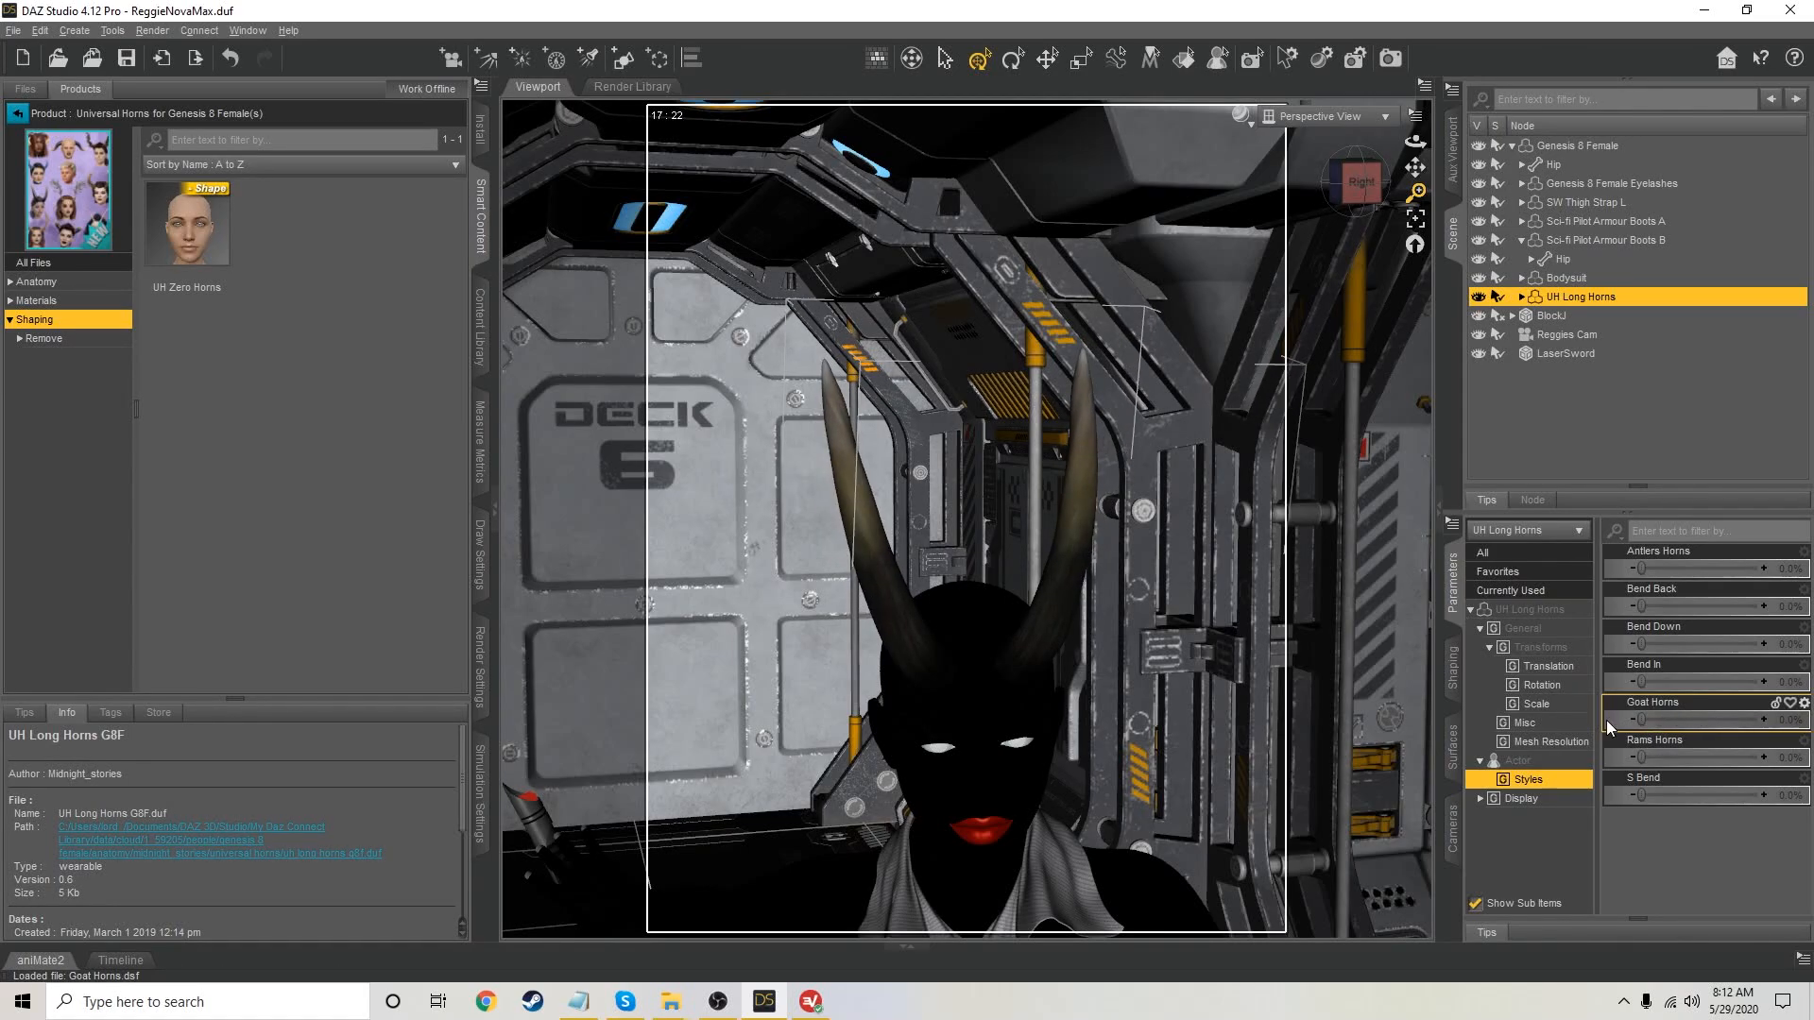
mouse_move(1642, 628)
left_mouse_down()
mouse_move(1774, 629)
mouse_move(1596, 612)
mouse_move(1660, 615)
left_mouse_up()
Try a smaller overall Scale on UH Long Horns and undo the scaling
left_click(1532, 611)
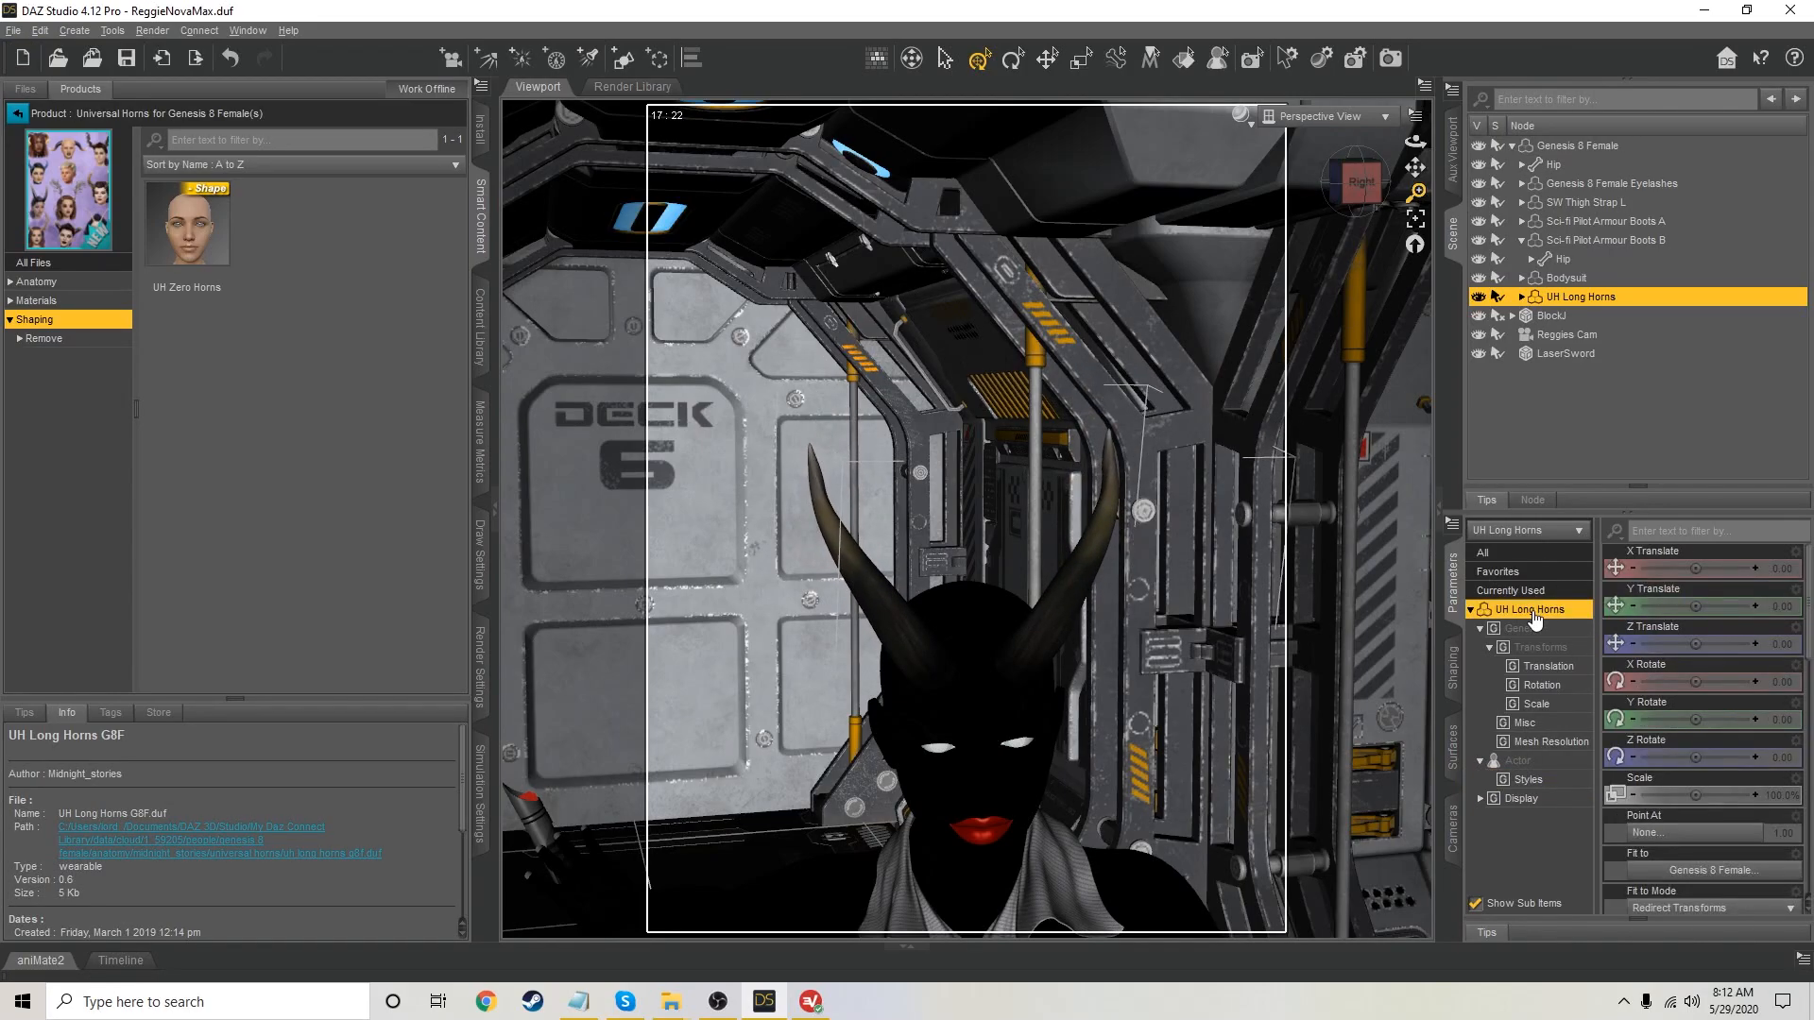
left_click_drag(1696, 796, 1687, 796)
key("ctrl+z")
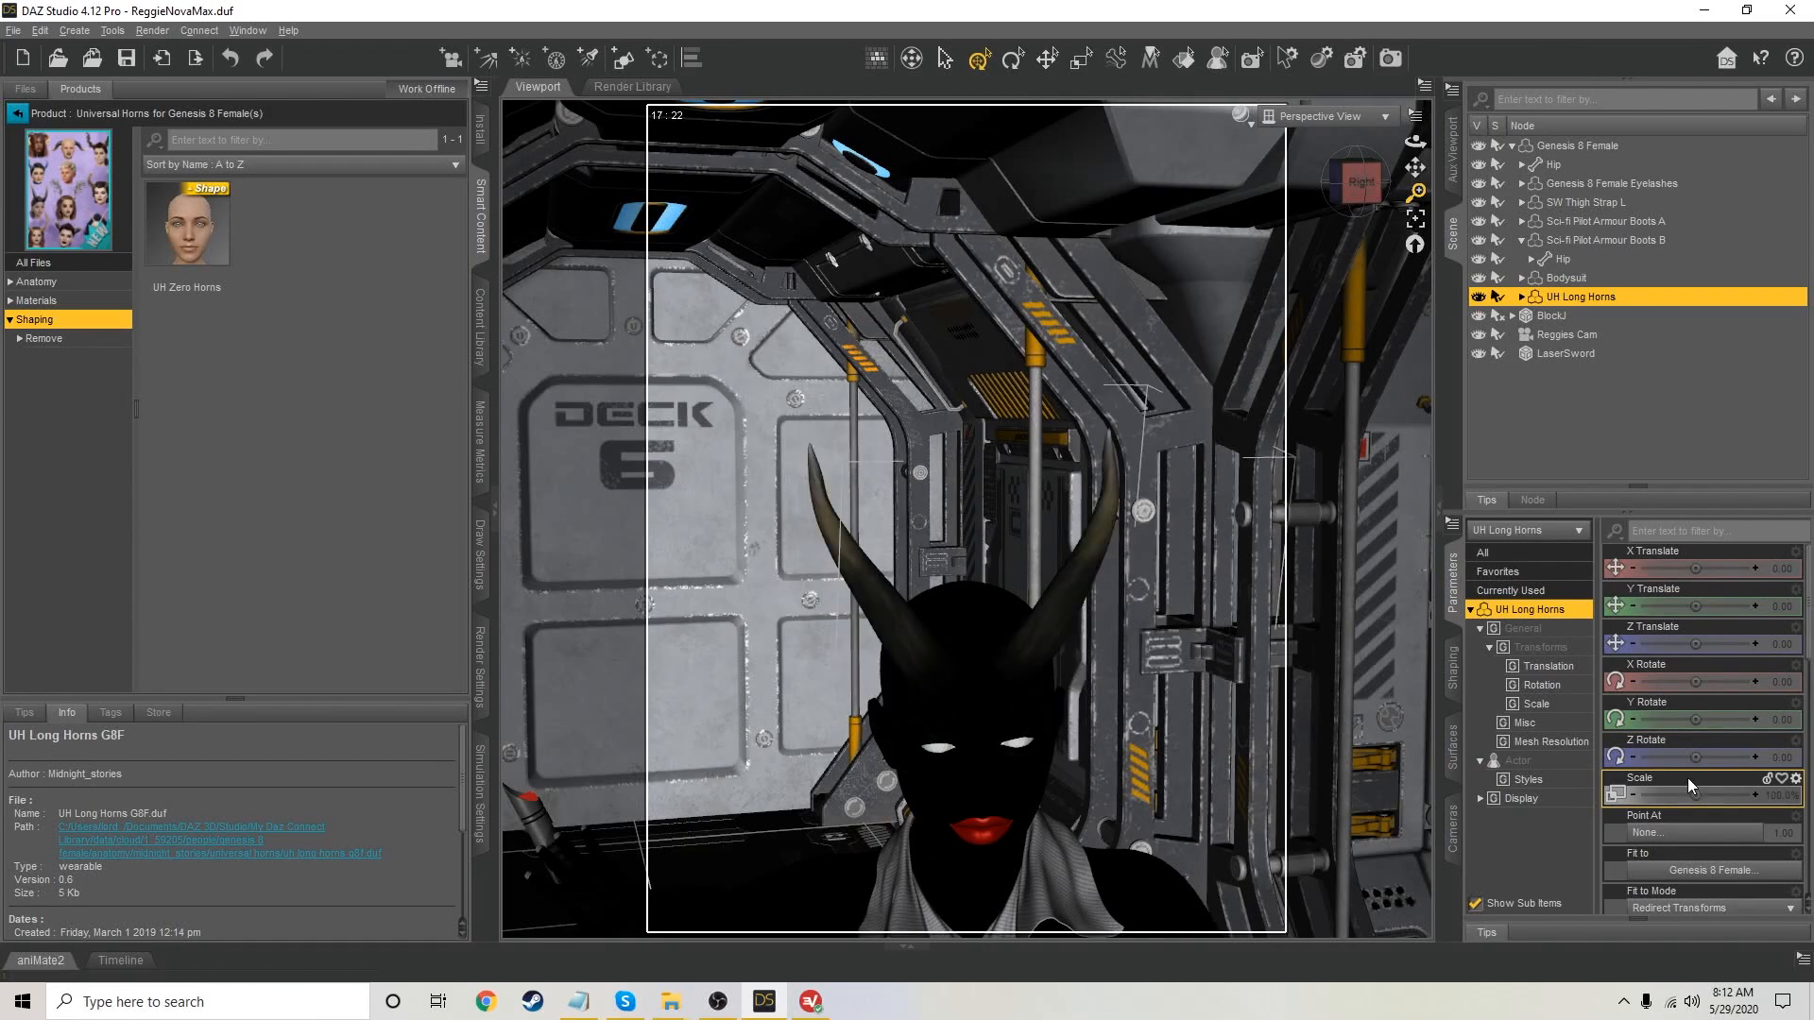
Try the Antlers Horns, Bend Back and S Bend styles on the long horns, and return Bend Down to 0%
left_click(1516, 763)
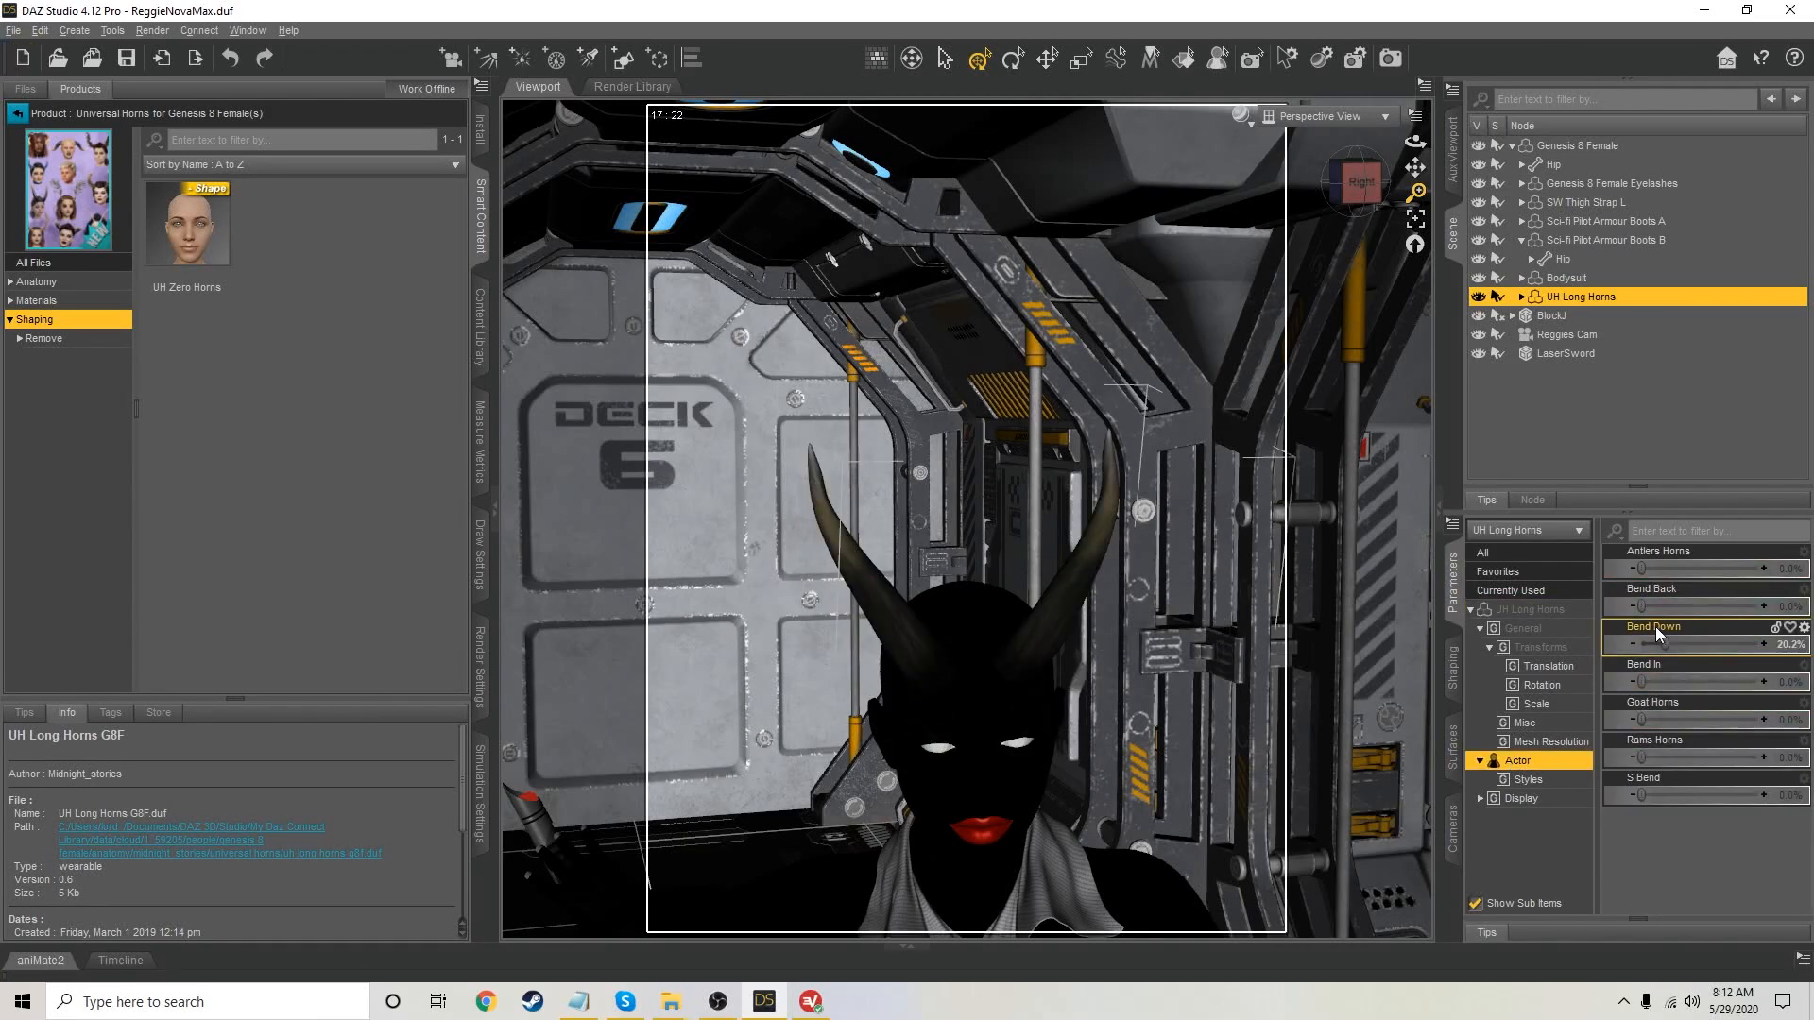
left_click_drag(1642, 568, 1555, 567)
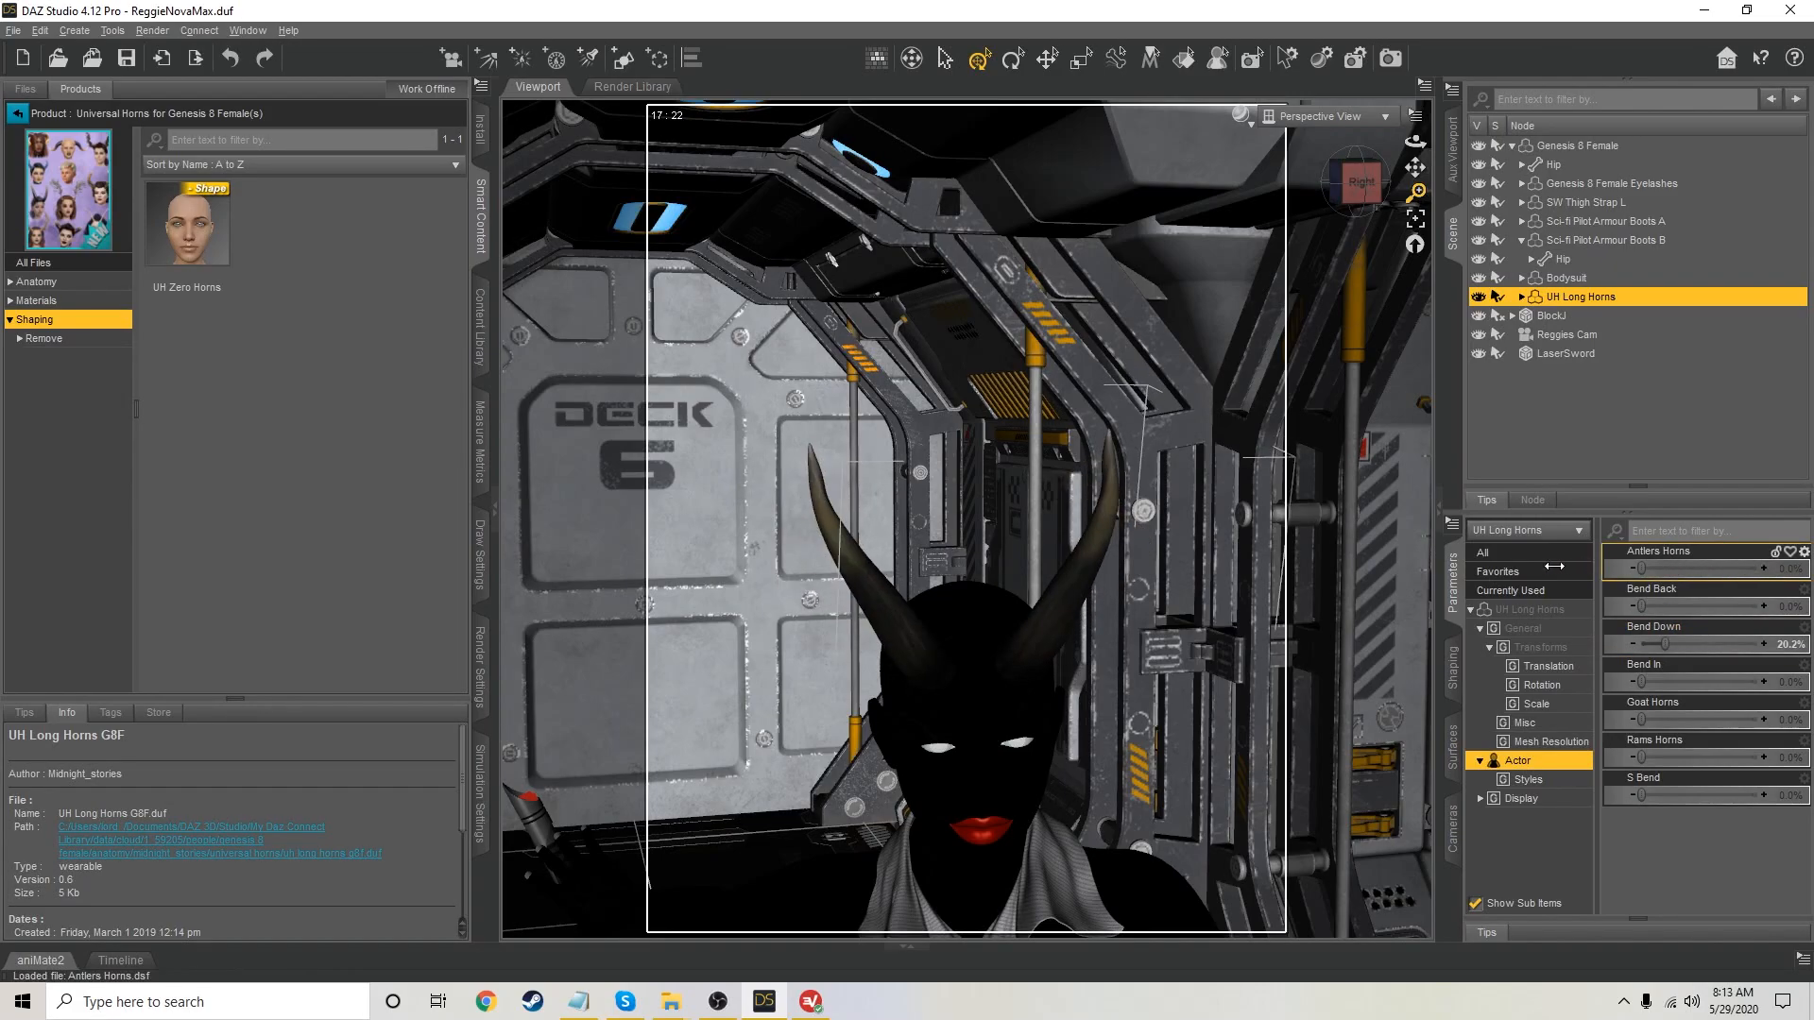
left_click_drag(1644, 606, 1584, 599)
left_click_drag(1664, 644, 1608, 643)
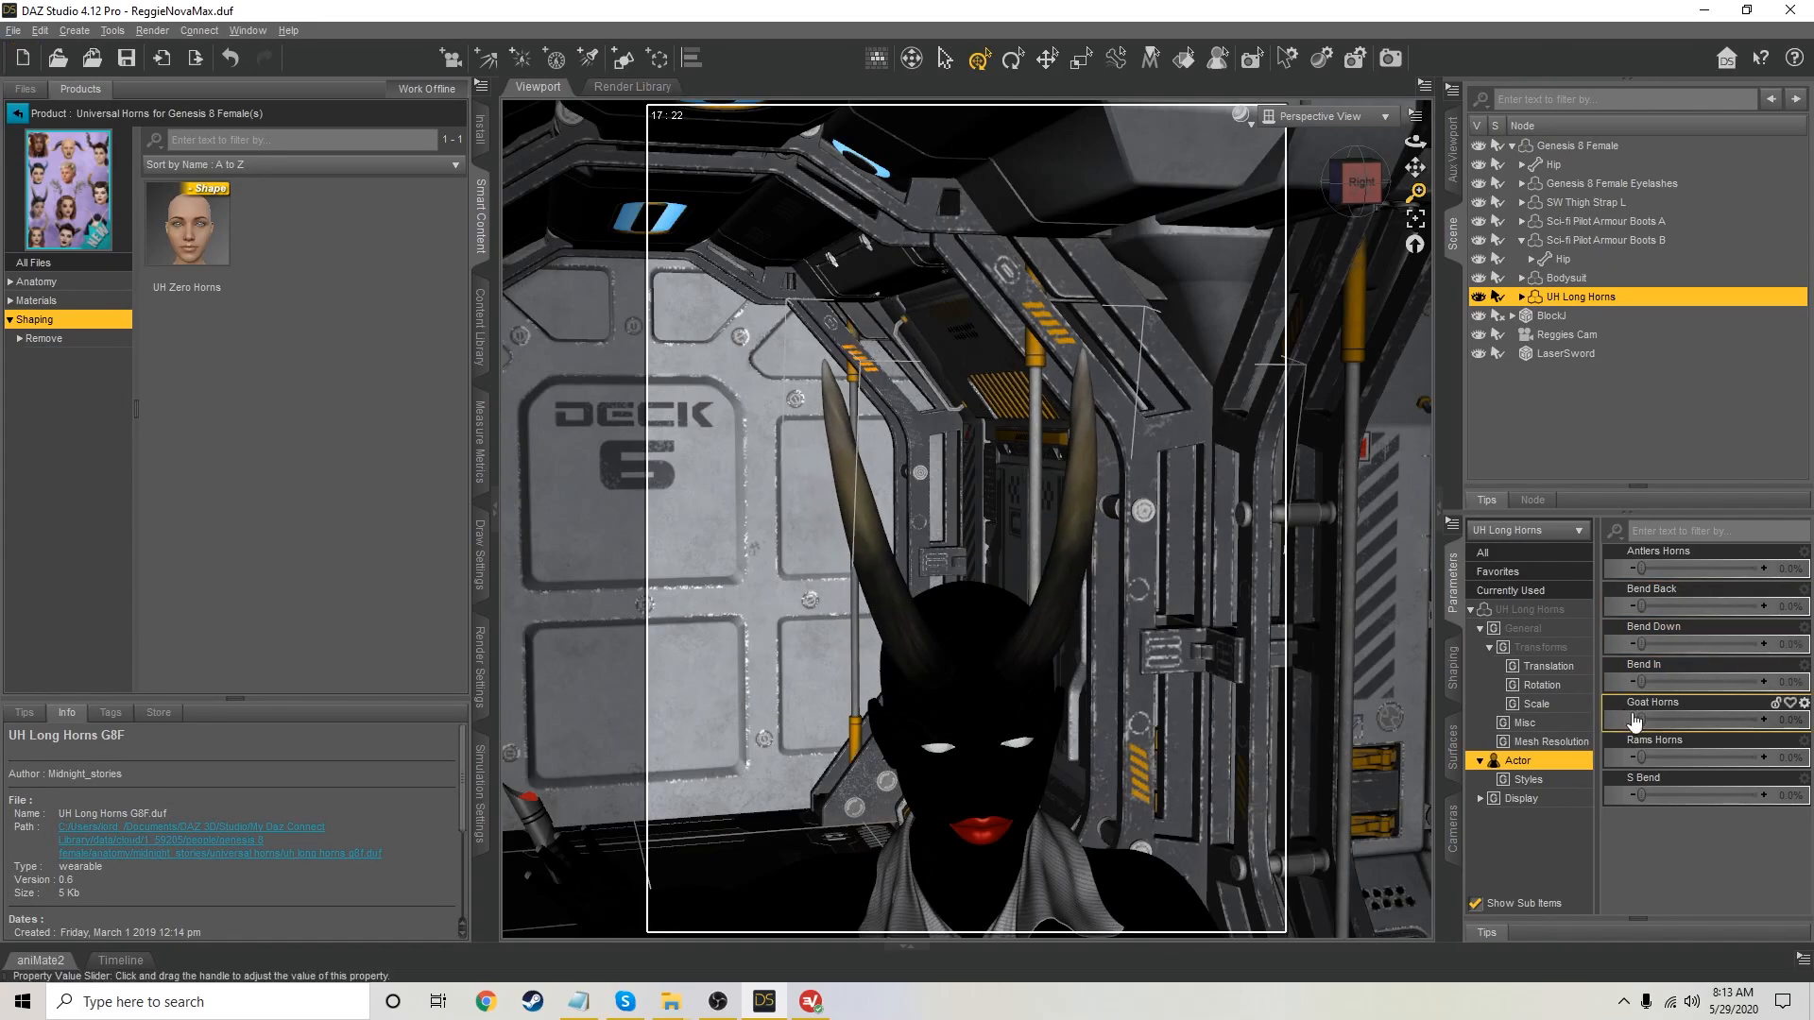
left_click_drag(1646, 793, 1483, 770)
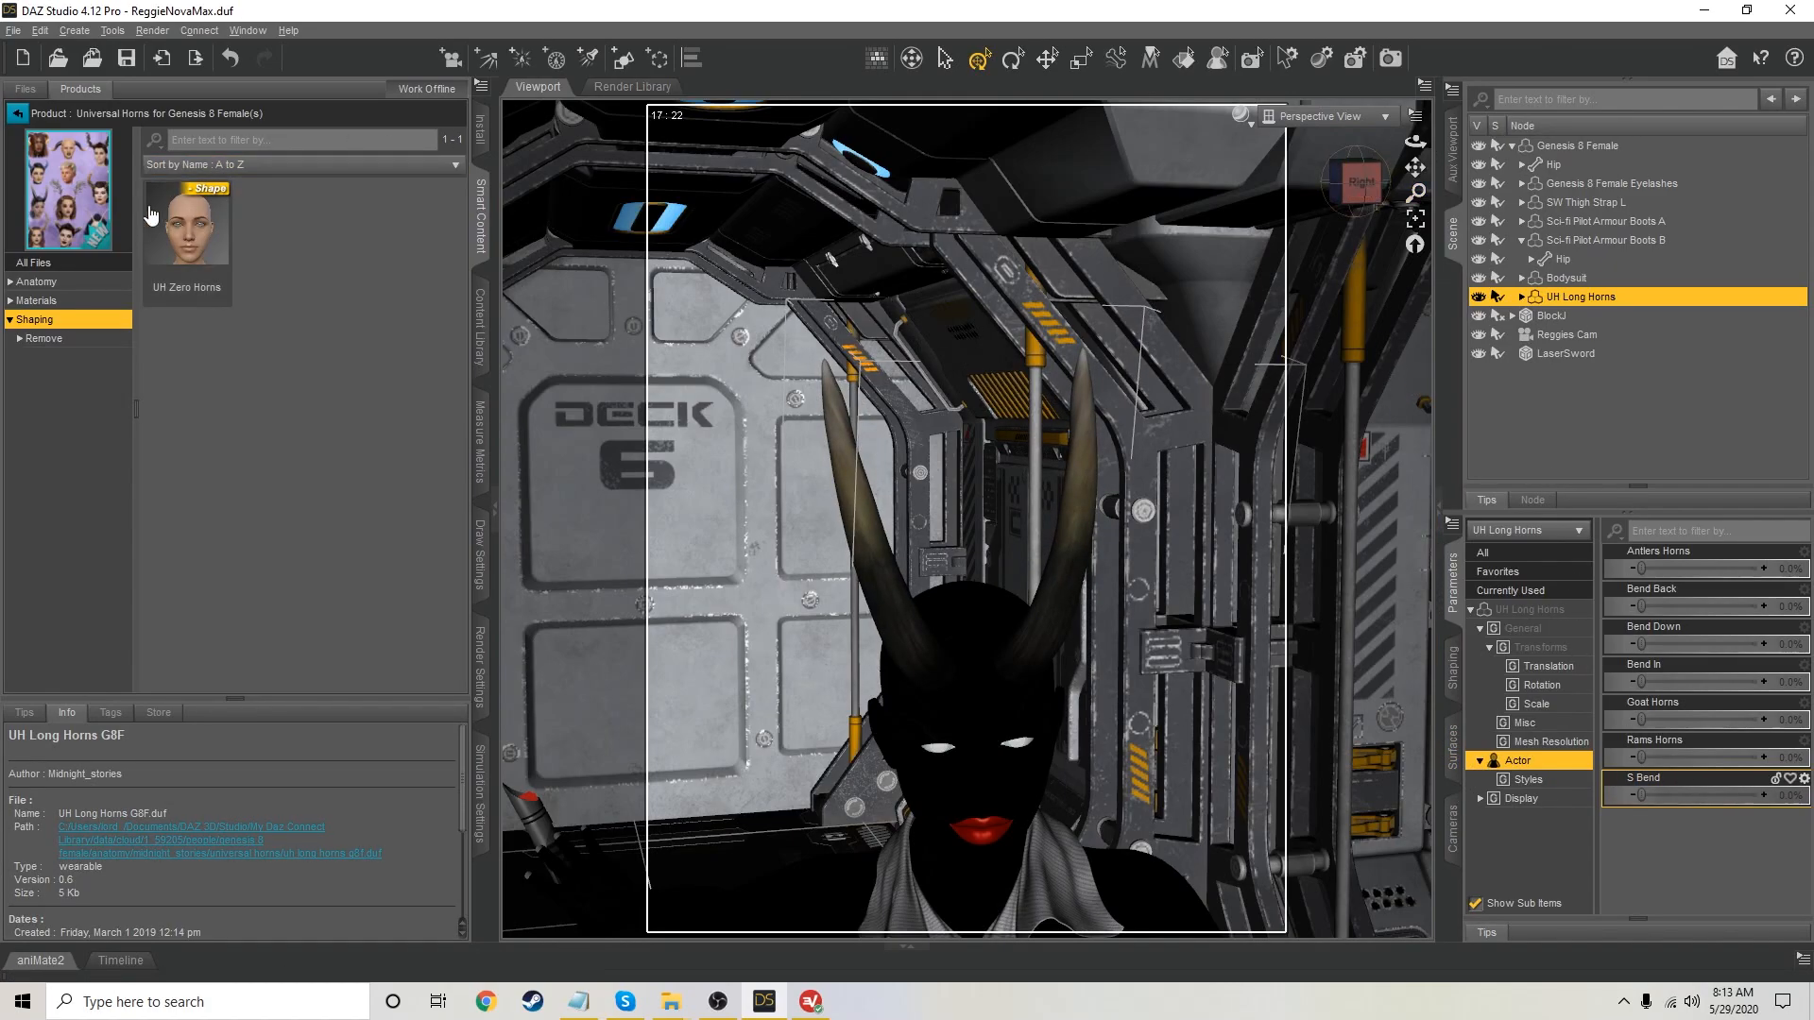
Browse the Iray materials of Universal Horns for Genesis 8 Female(s) and apply the UH Long Horns material to the long horns
left_click(21, 301)
left_click(36, 319)
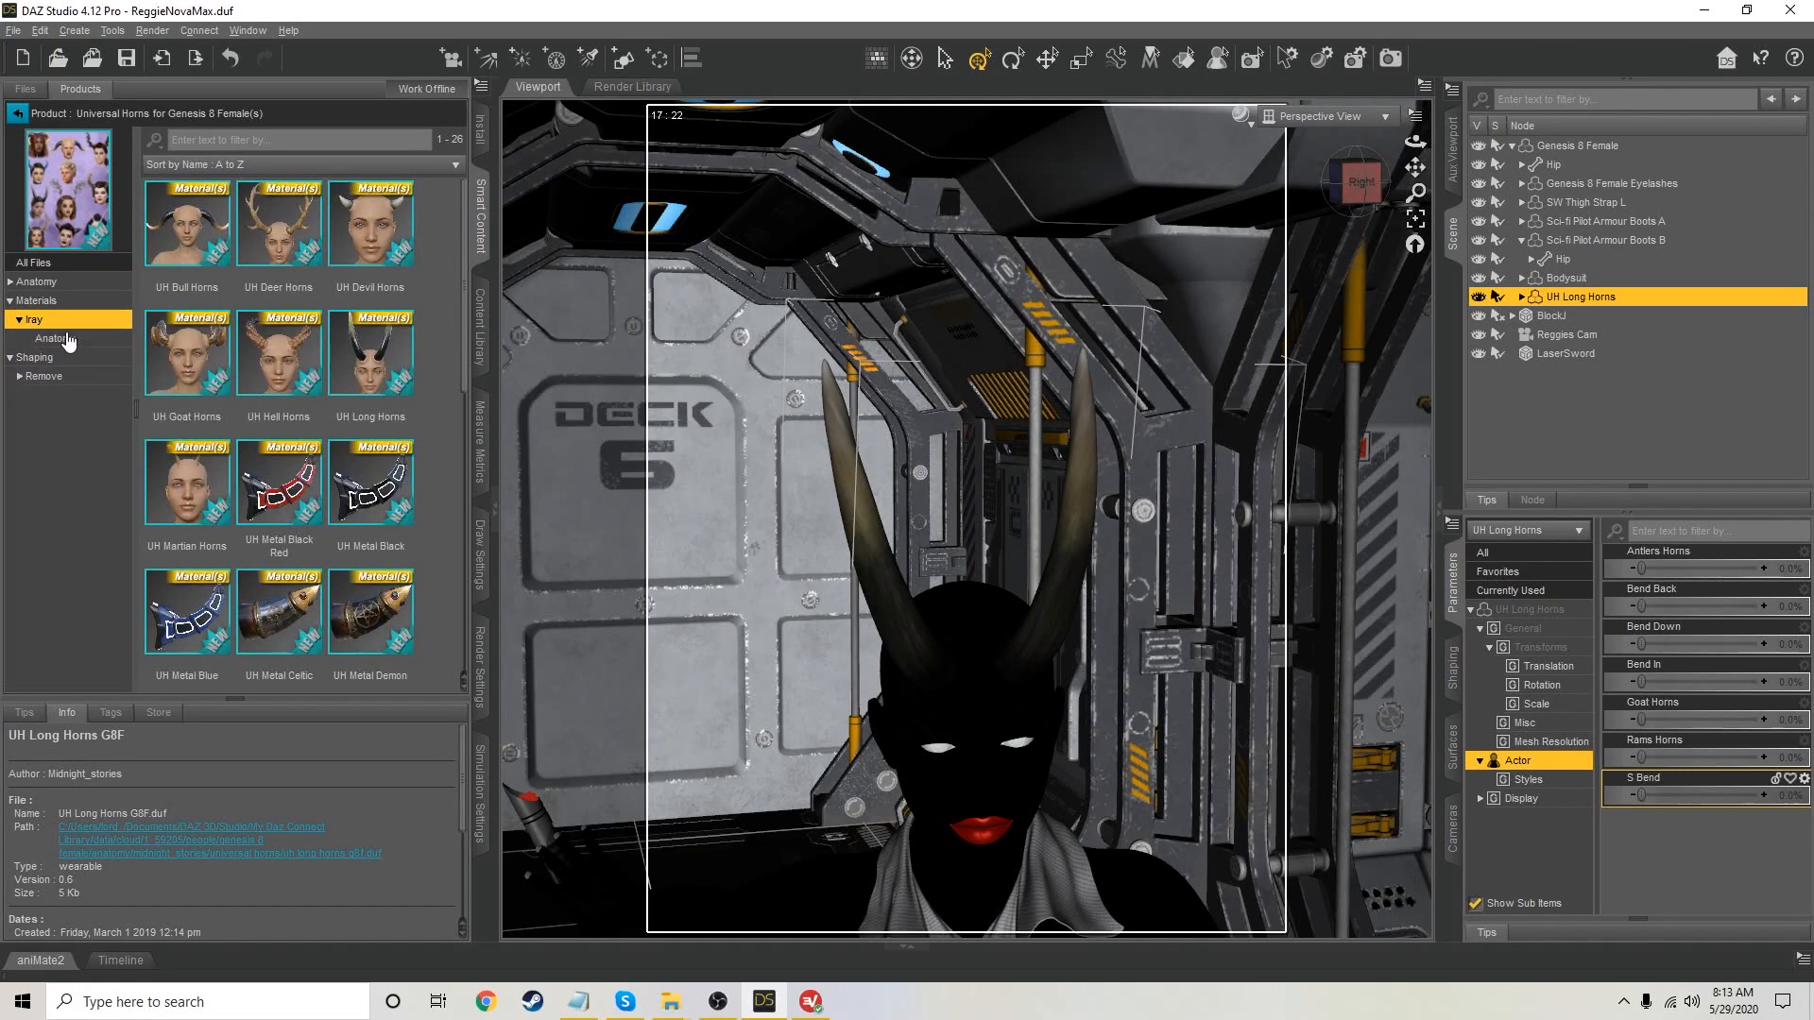
scroll(376, 359, "down", 5)
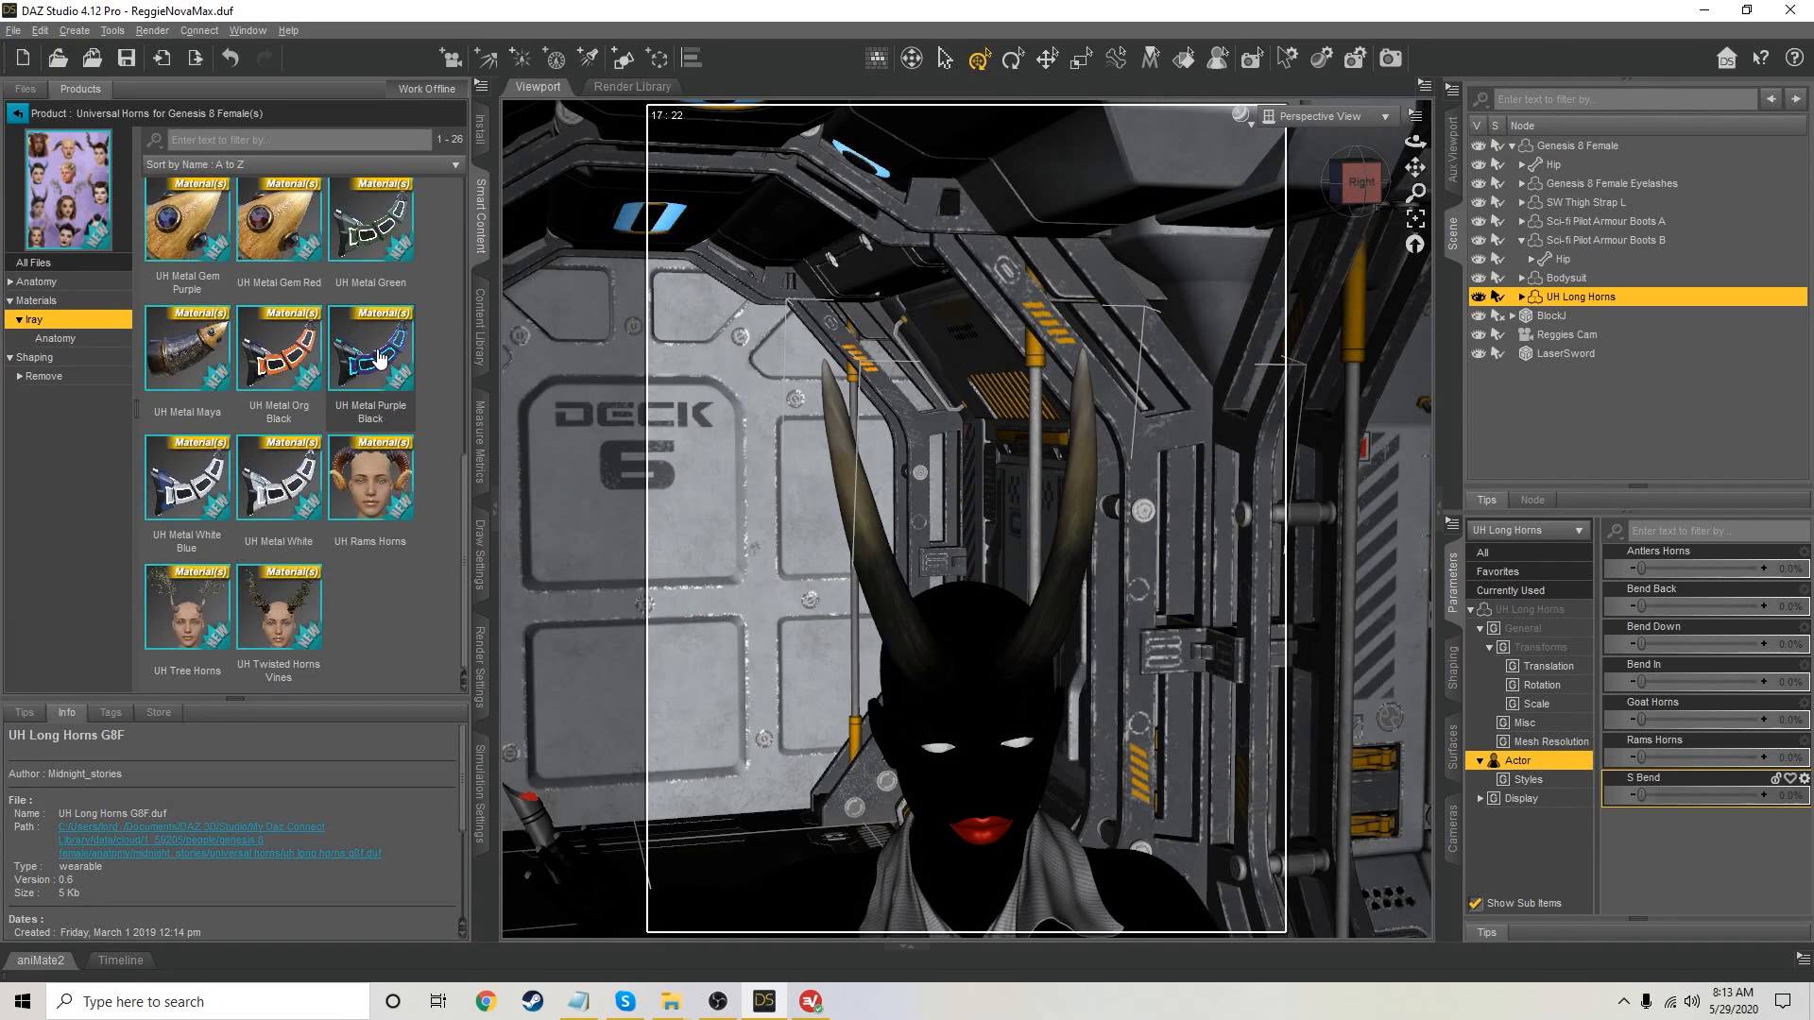
scroll(436, 542, "up", 5)
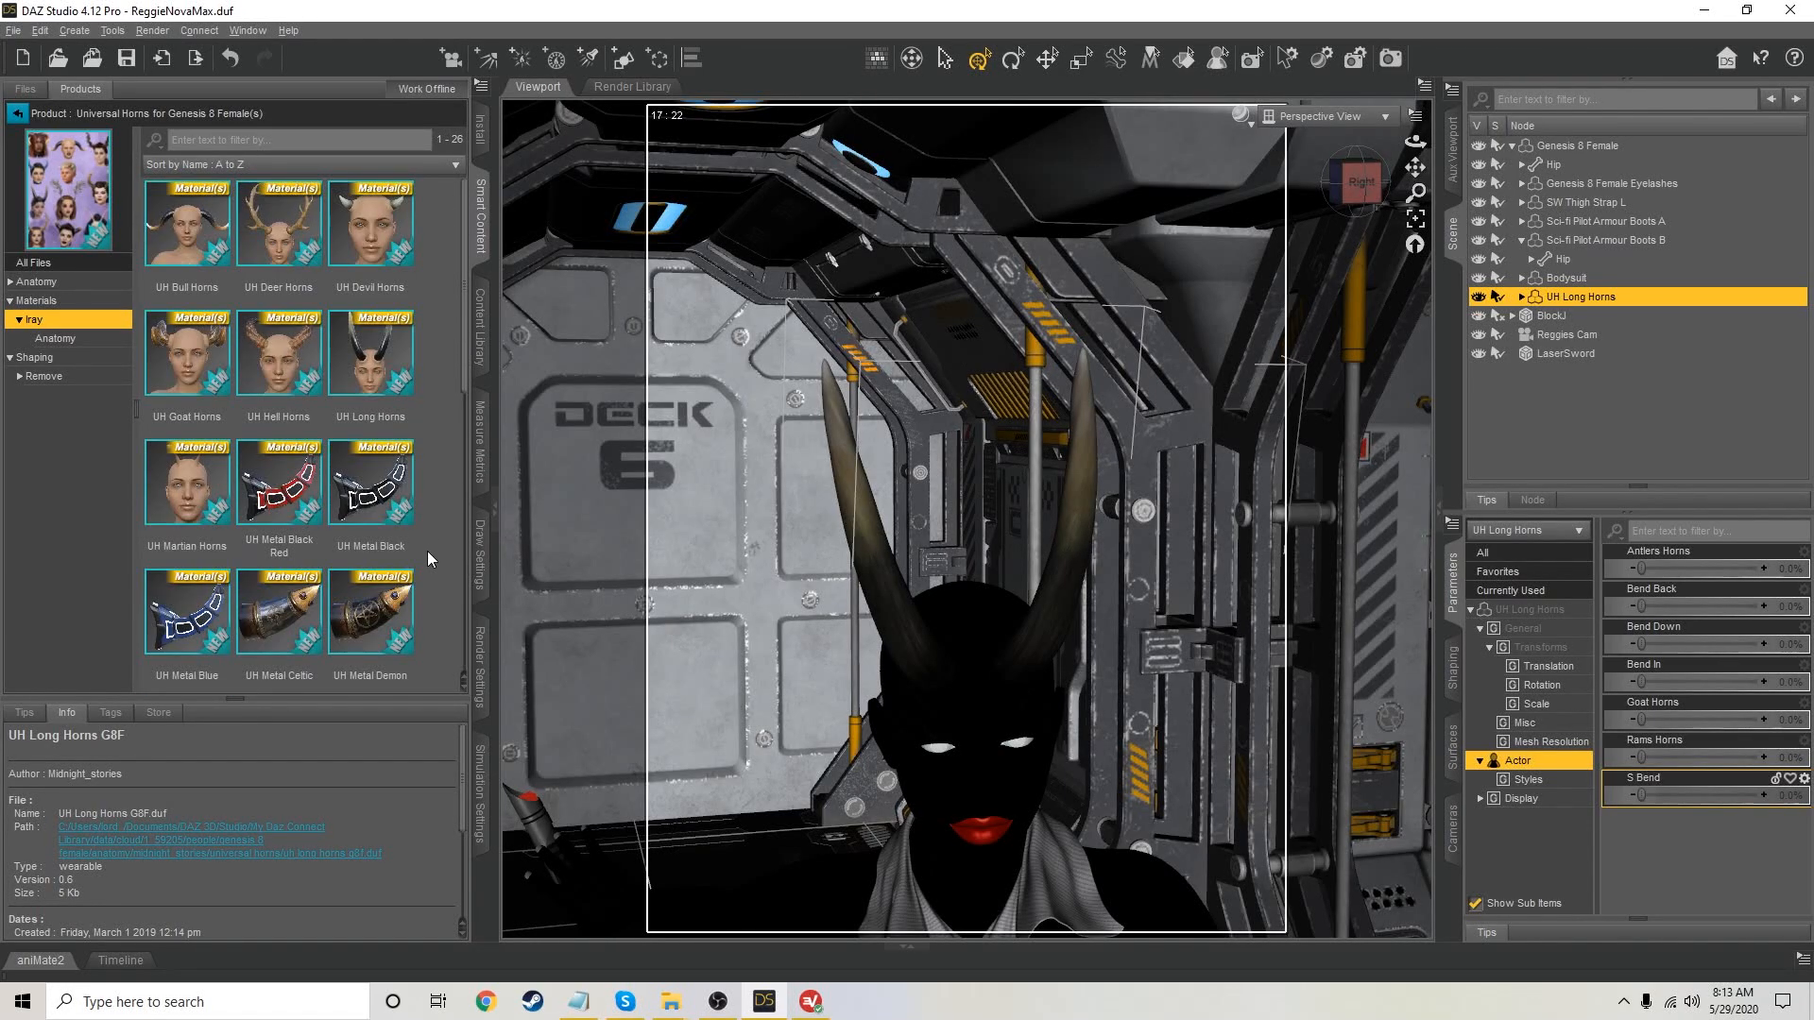
double_click(382, 350)
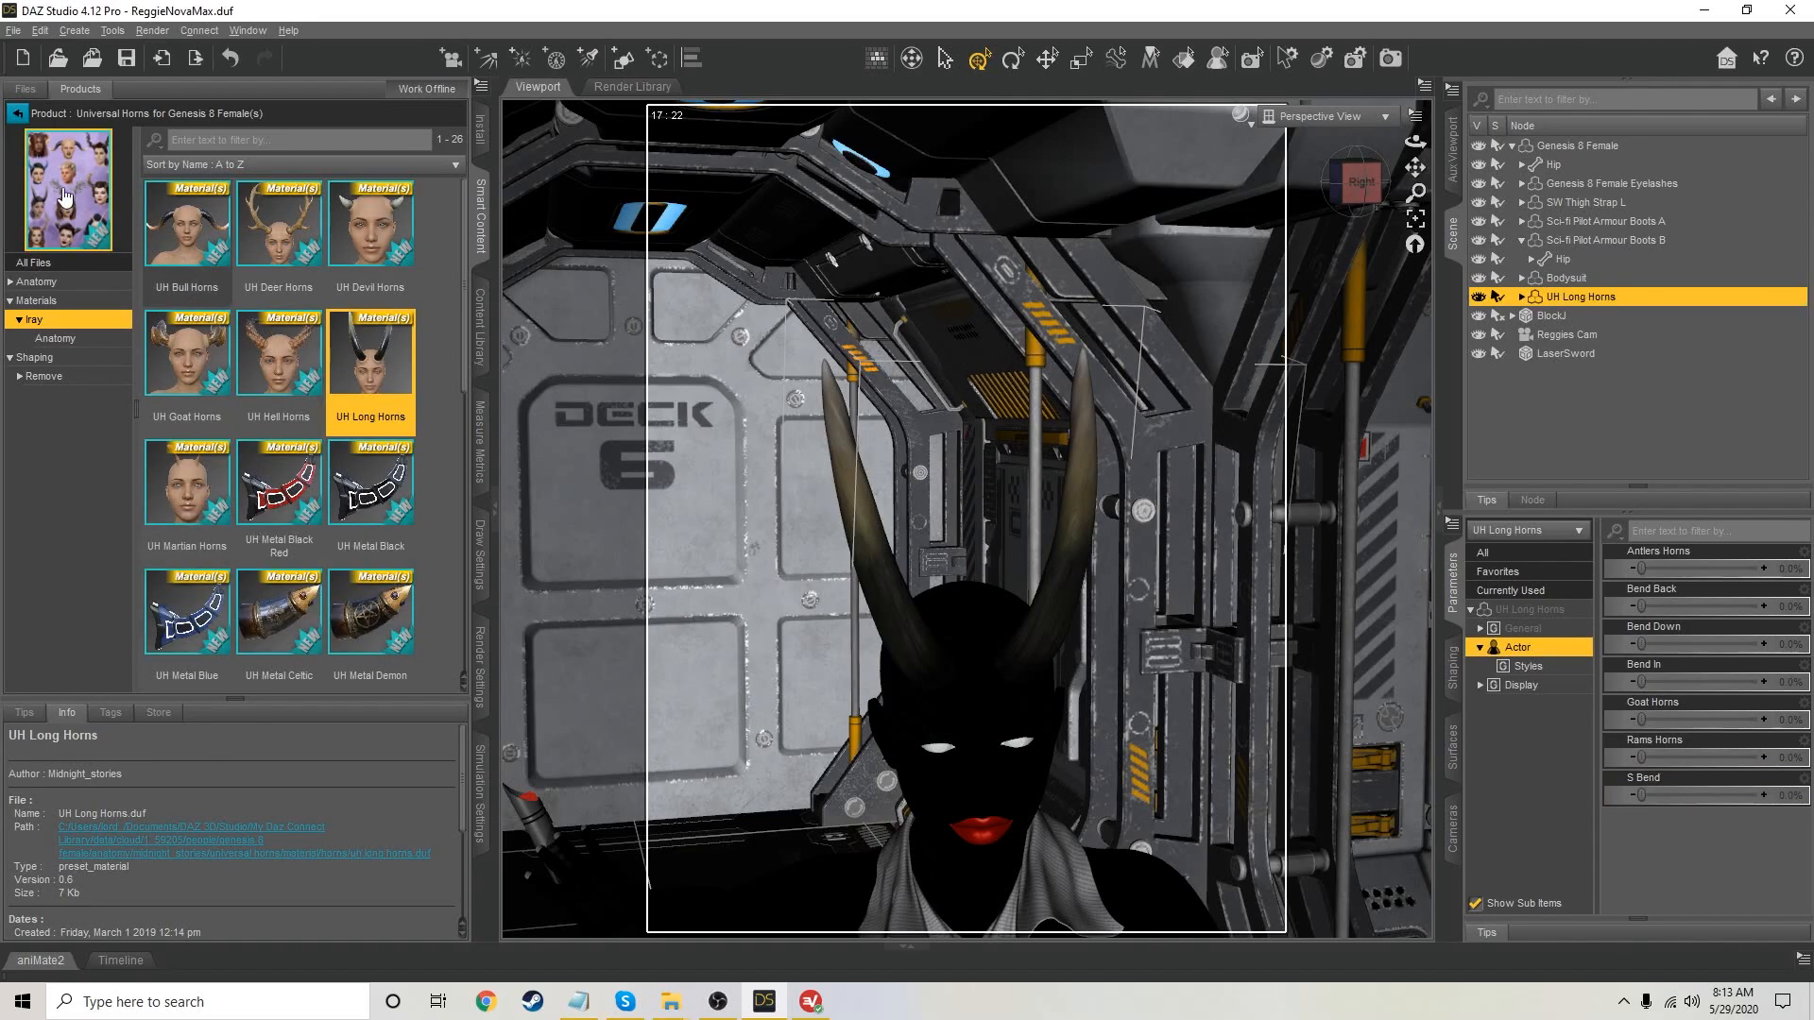
left_click(18, 114)
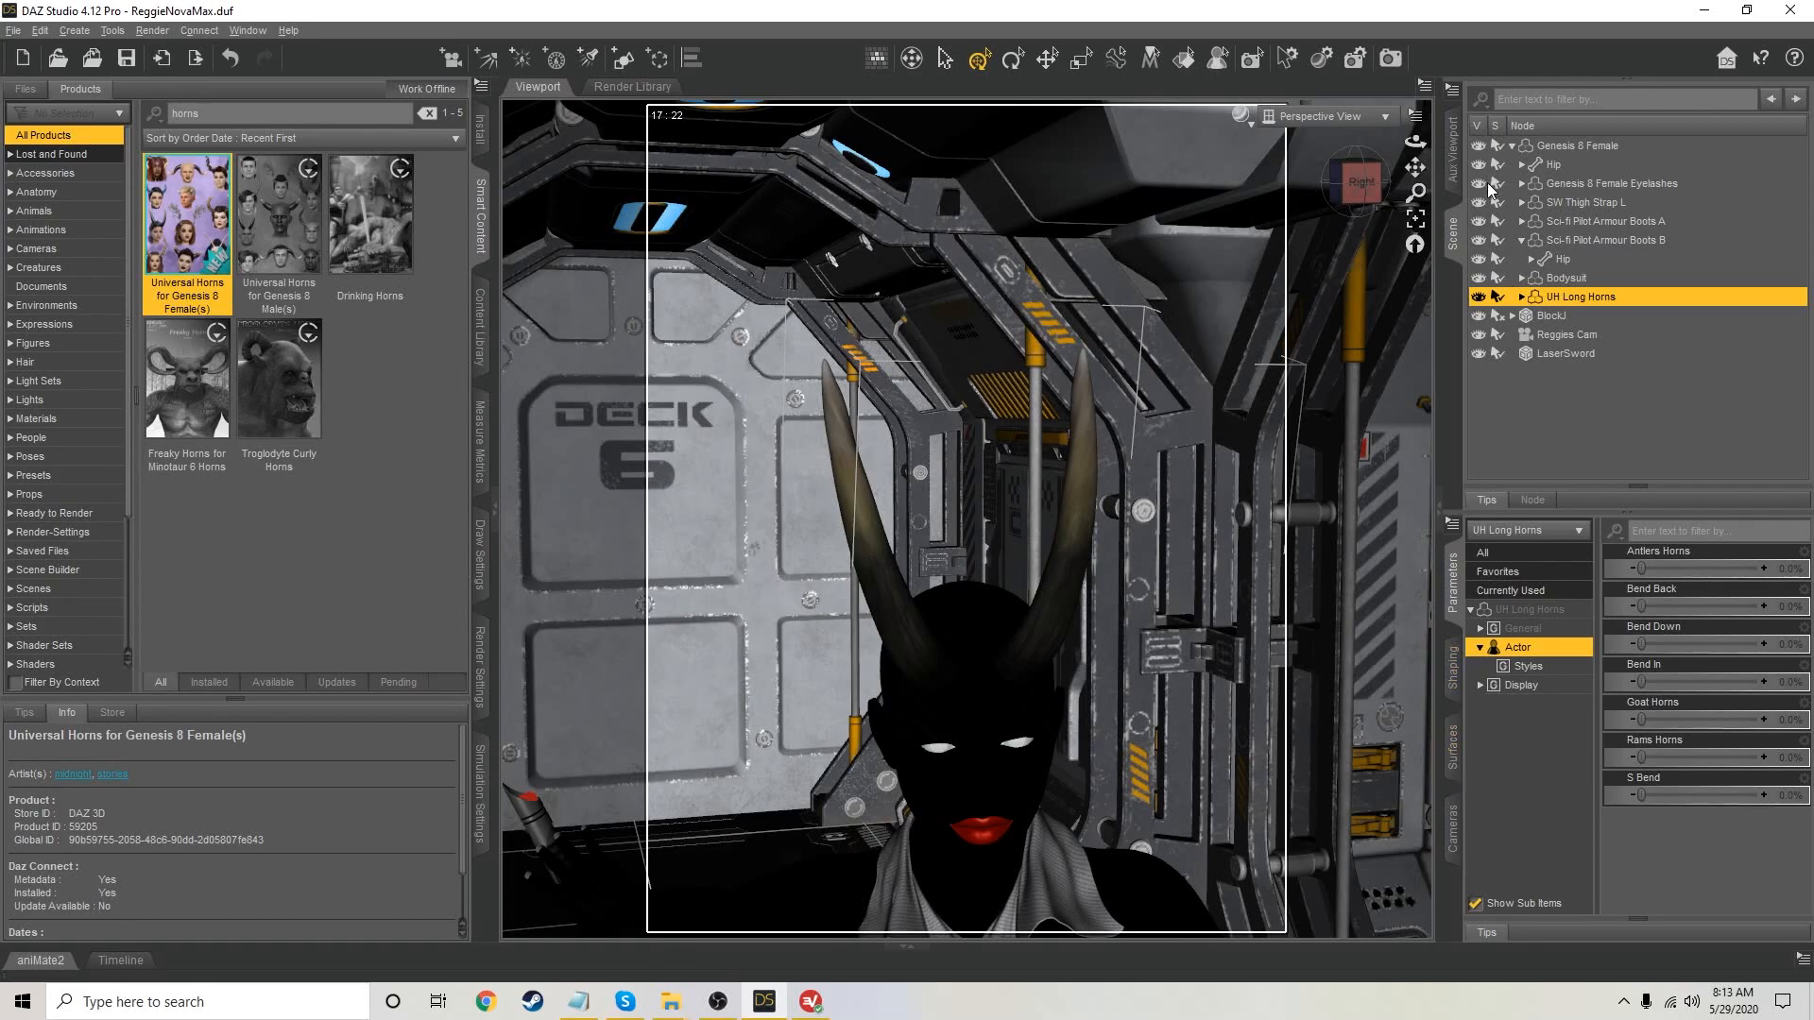
Bring up the auxiliary render preview and move the LaserSword up beside the figure's raised open hand
left_click(1452, 165)
left_click_drag(1415, 168, 1424, 29)
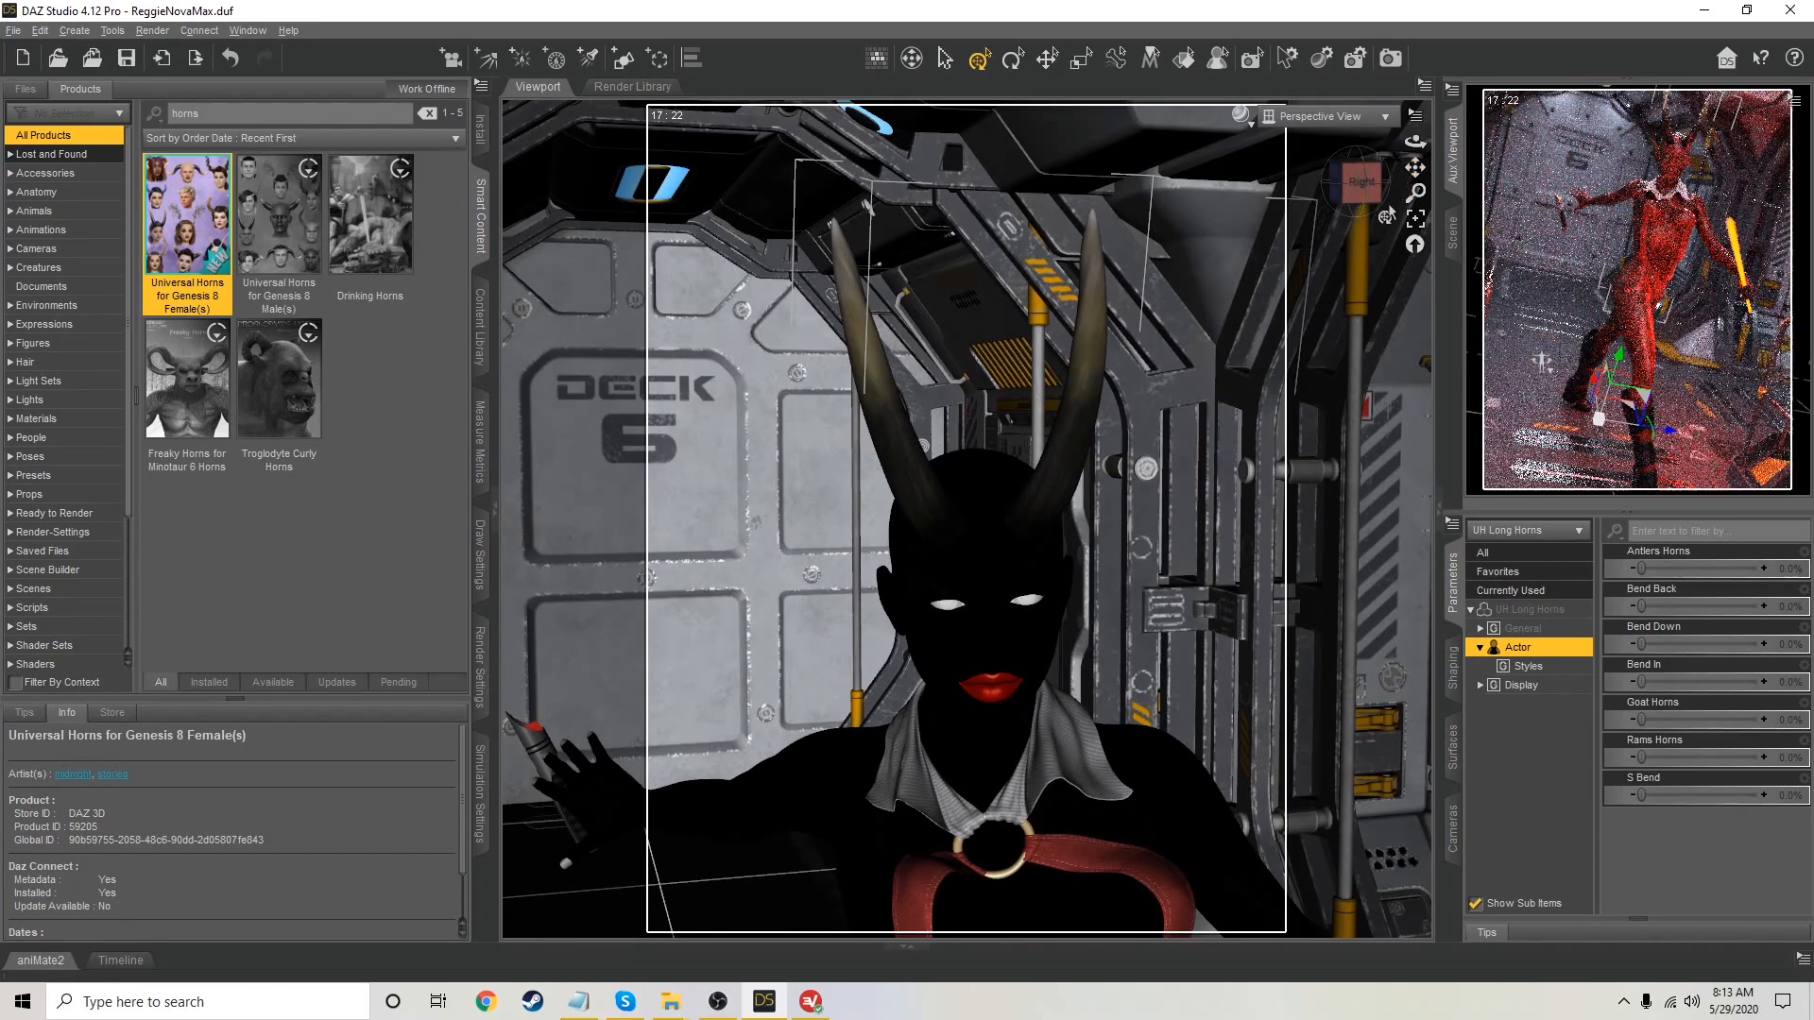
left_click_drag(1415, 169, 1408, 107)
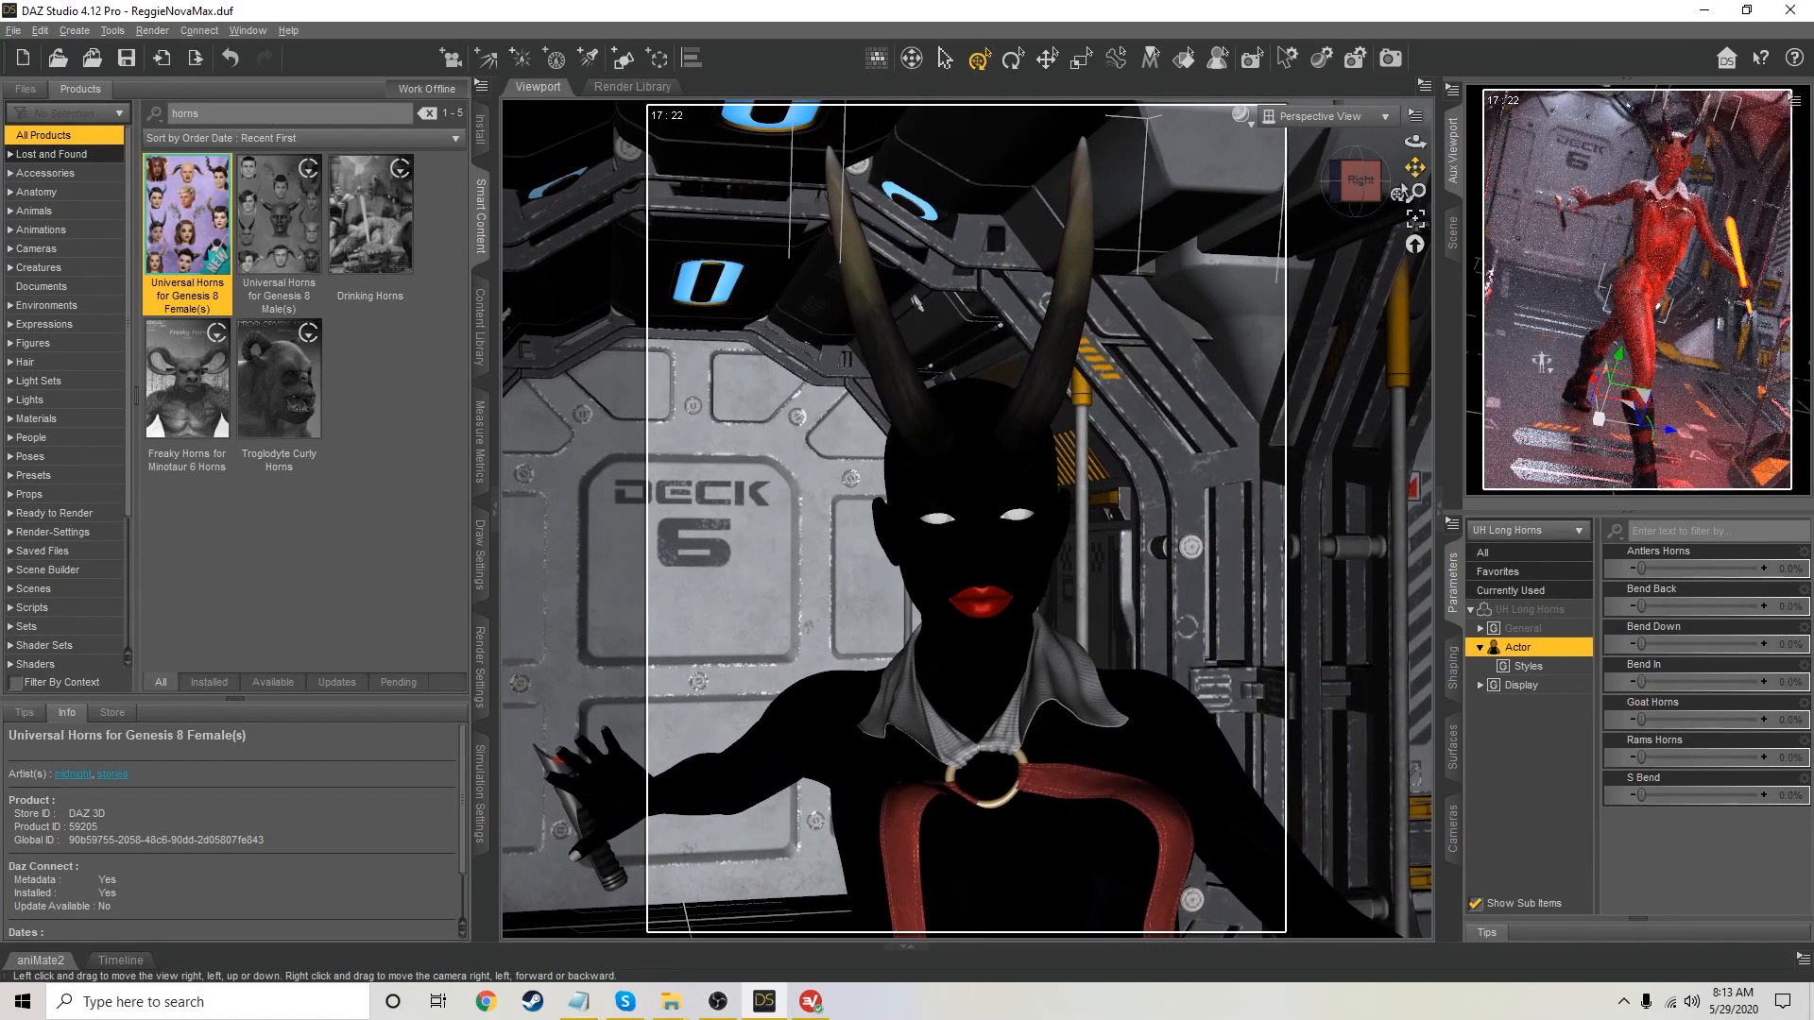
left_click_drag(1363, 186, 1355, 173)
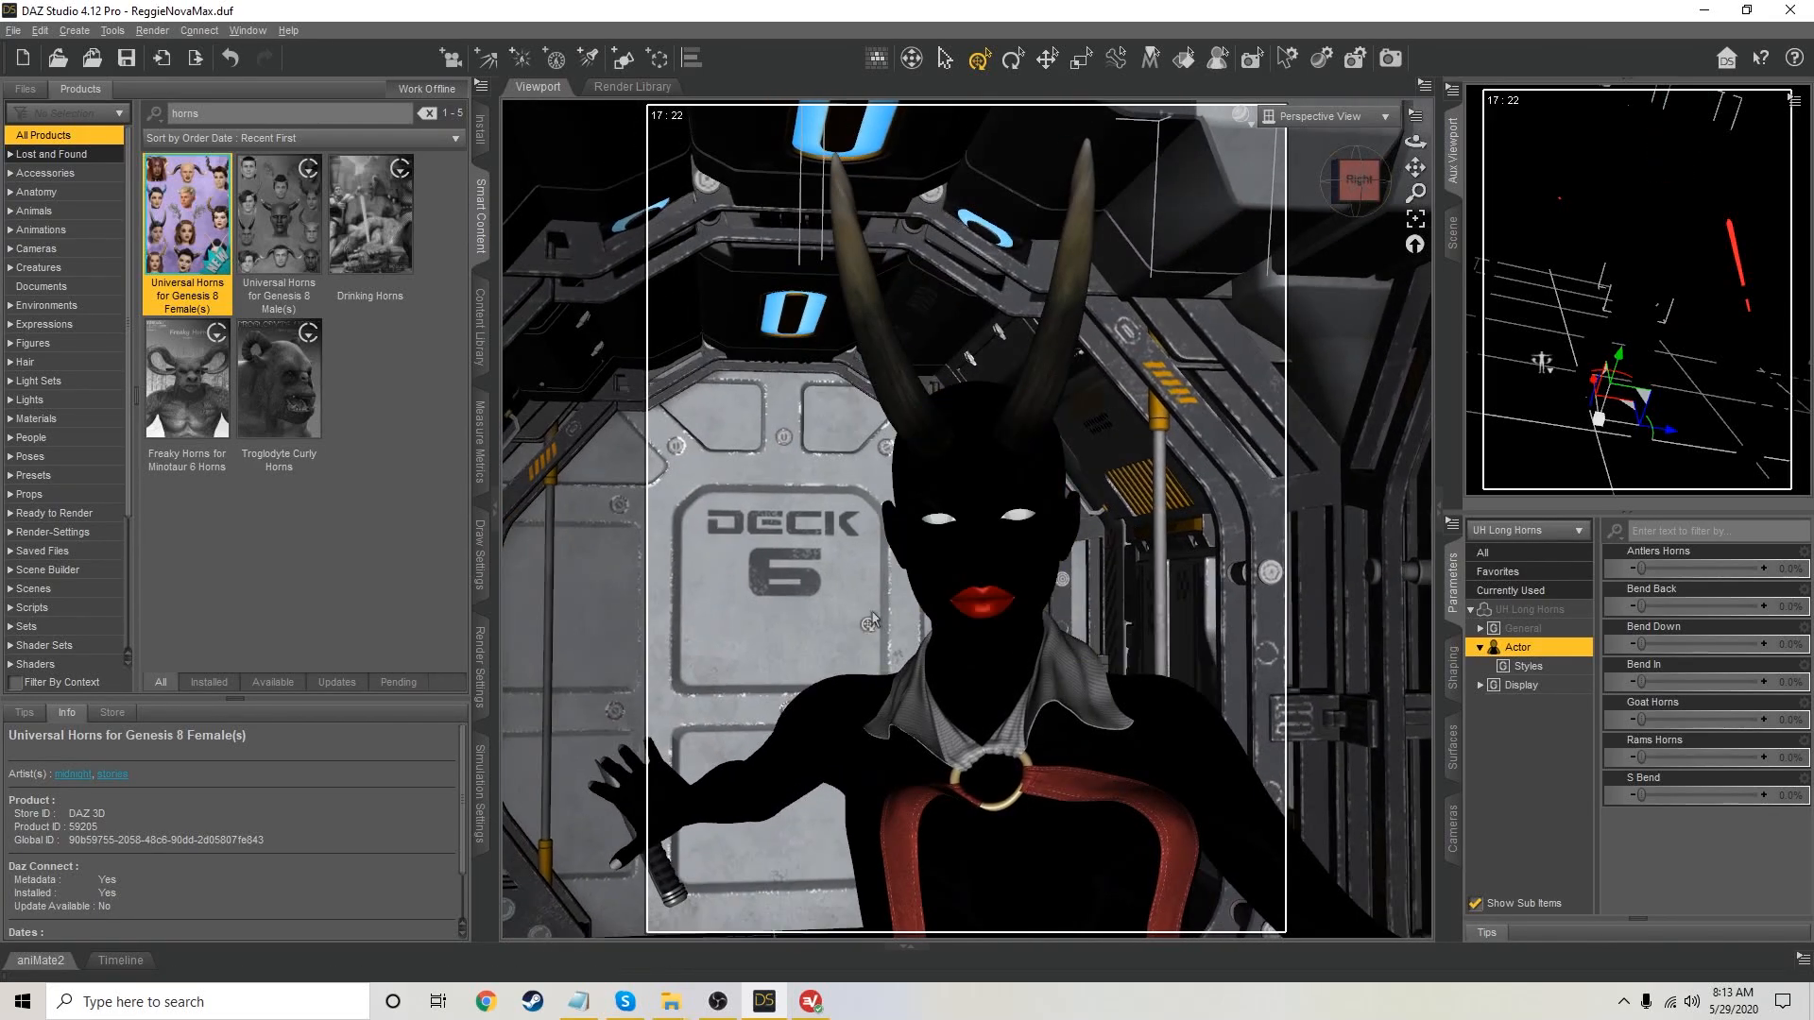
left_click(664, 867)
left_click_drag(642, 848, 762, 774)
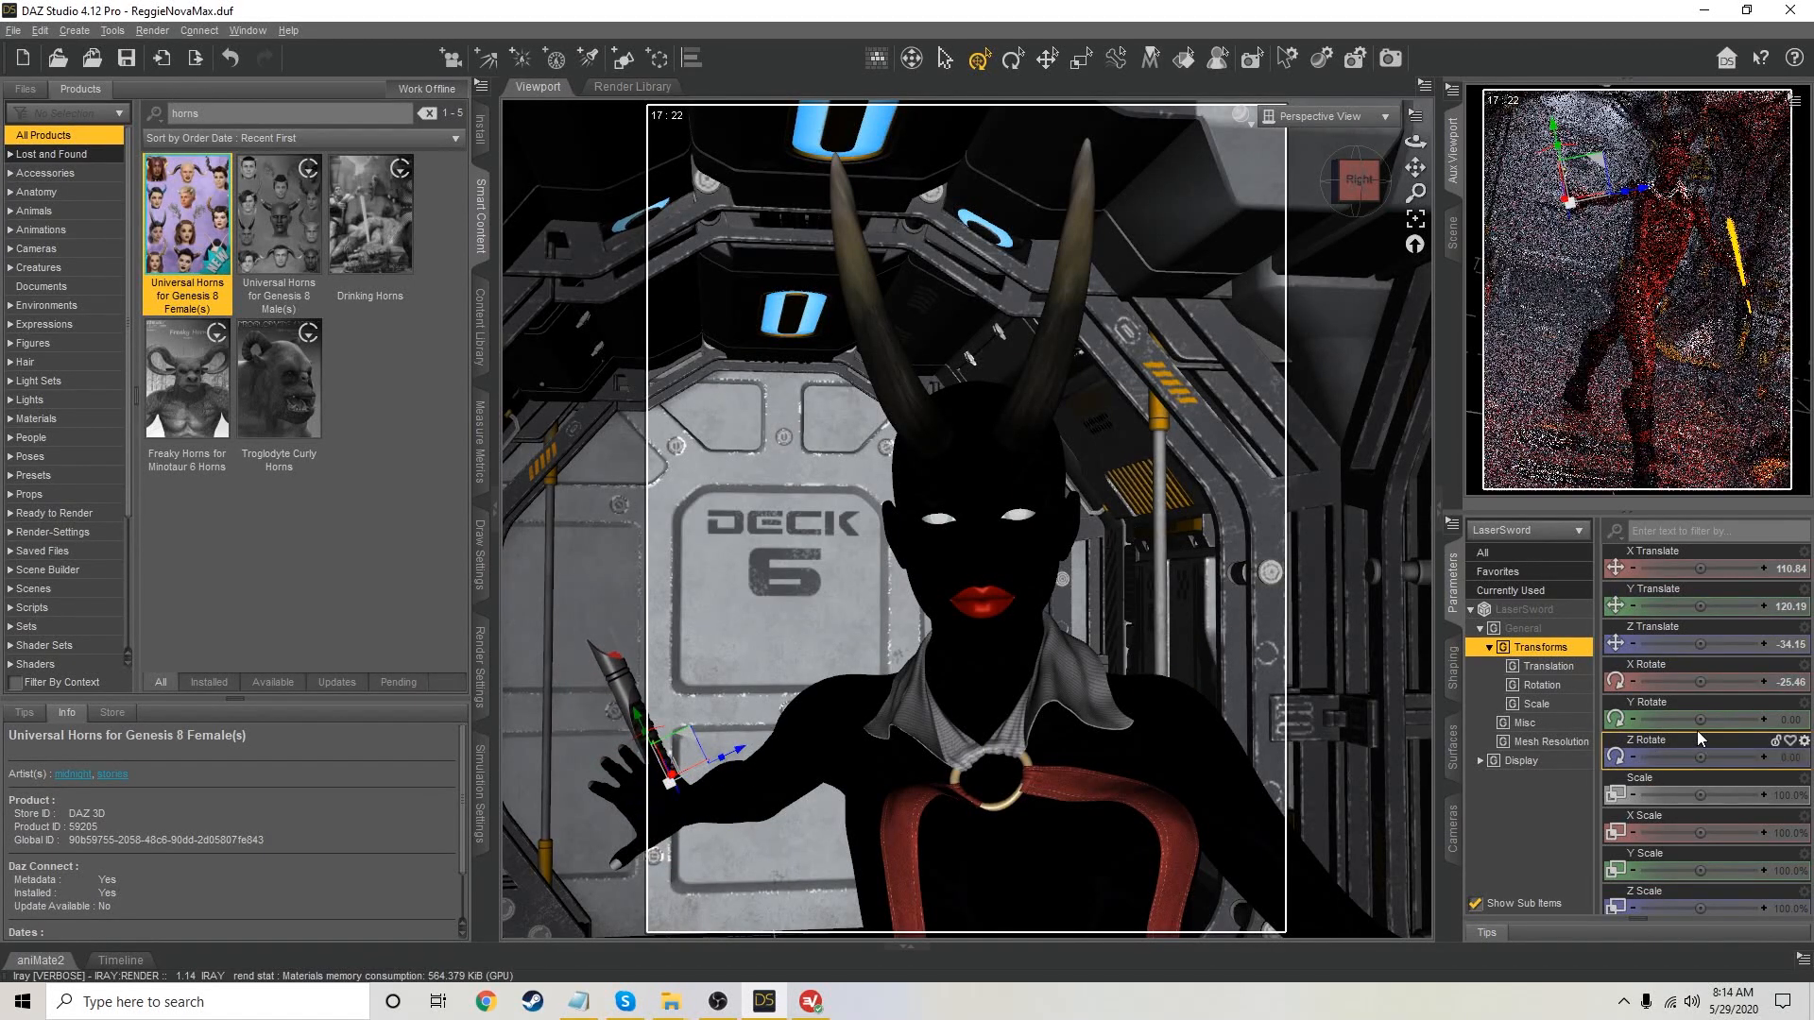
Rotate the LaserSword to about X -113, Y 8.7, Z 4.8 and raise it above the hand to about Y 135
left_click_drag(1700, 719, 1679, 757)
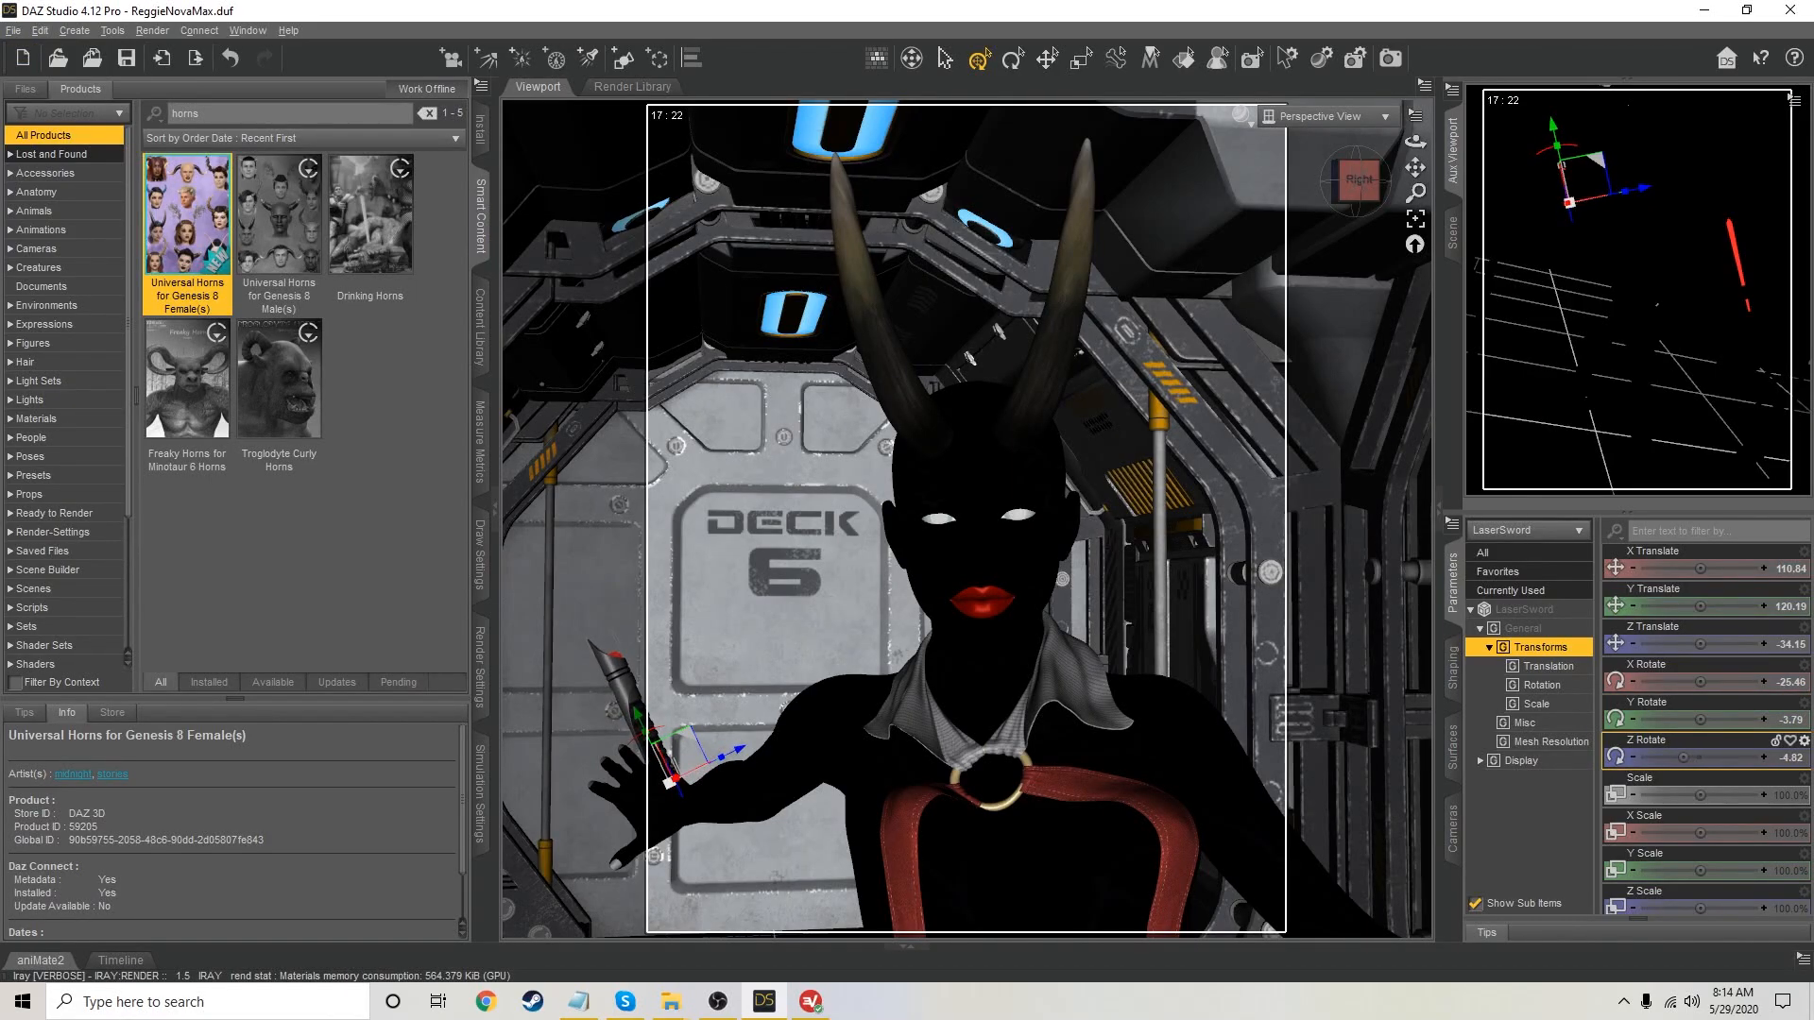
left_click_drag(654, 730, 708, 721)
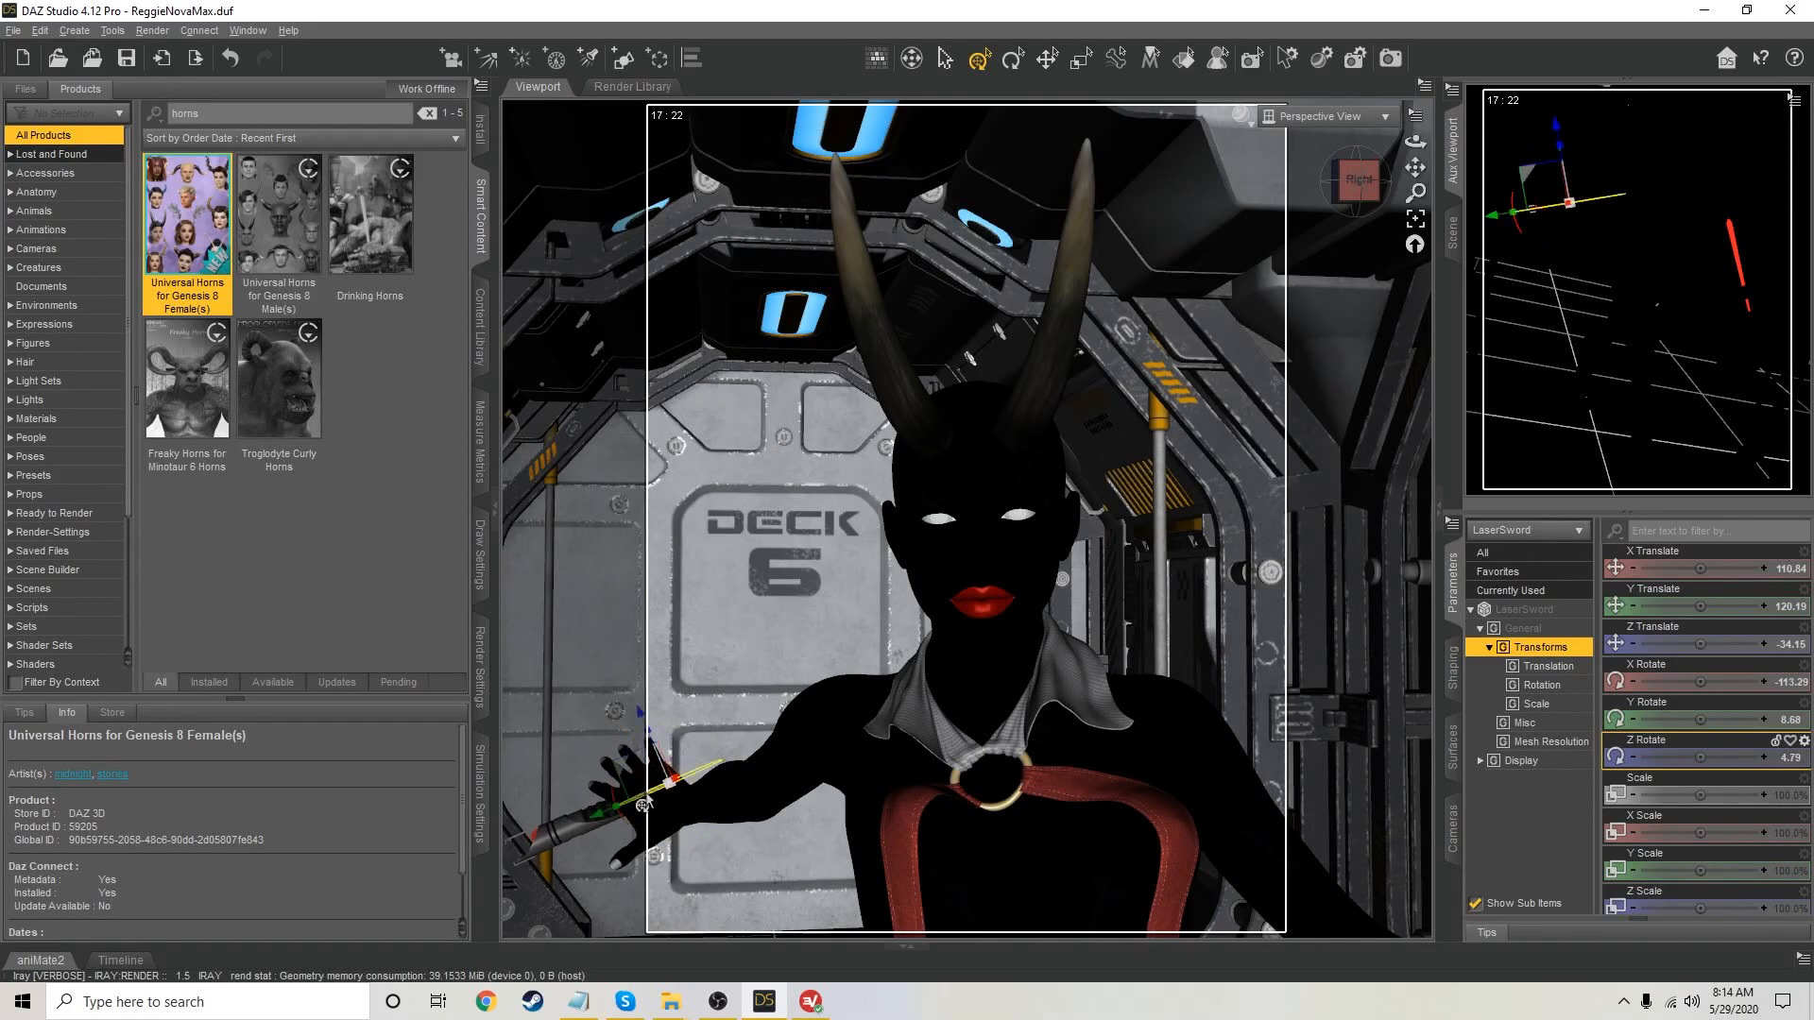
left_click_drag(650, 792, 674, 639)
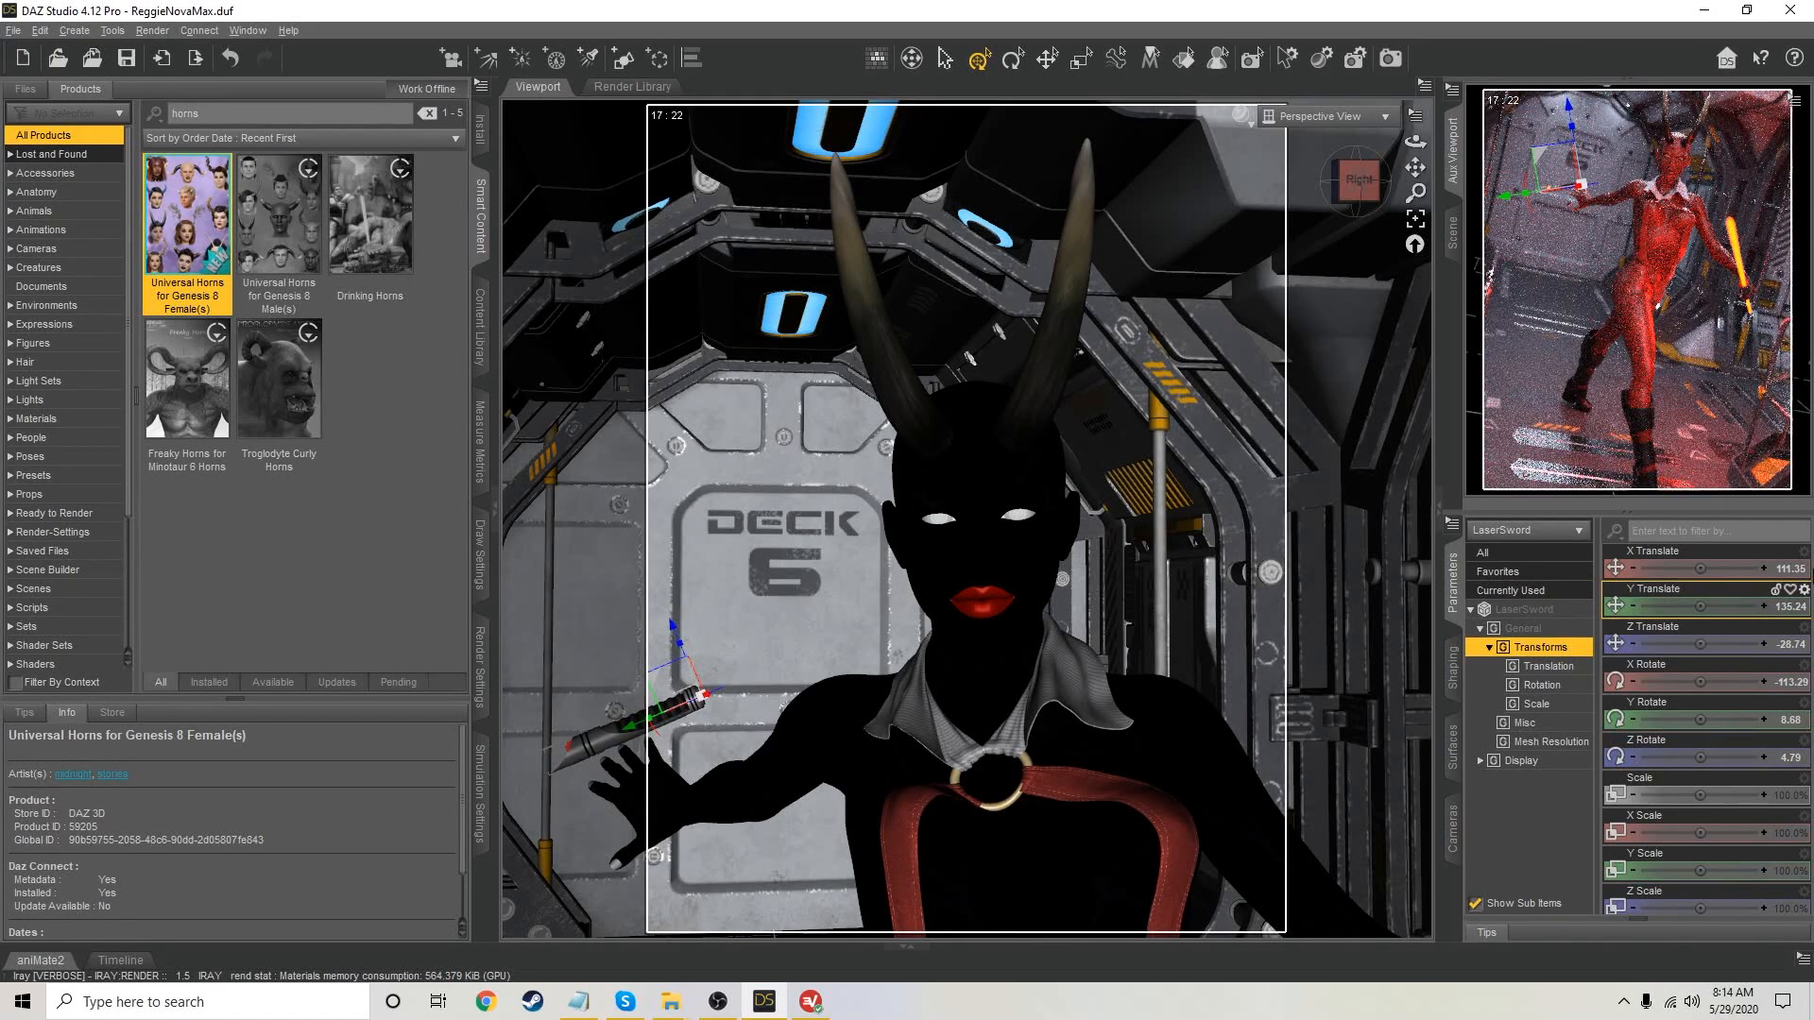
Set the Angry HD expression on the figure's head to 51.3%
left_click(983, 538)
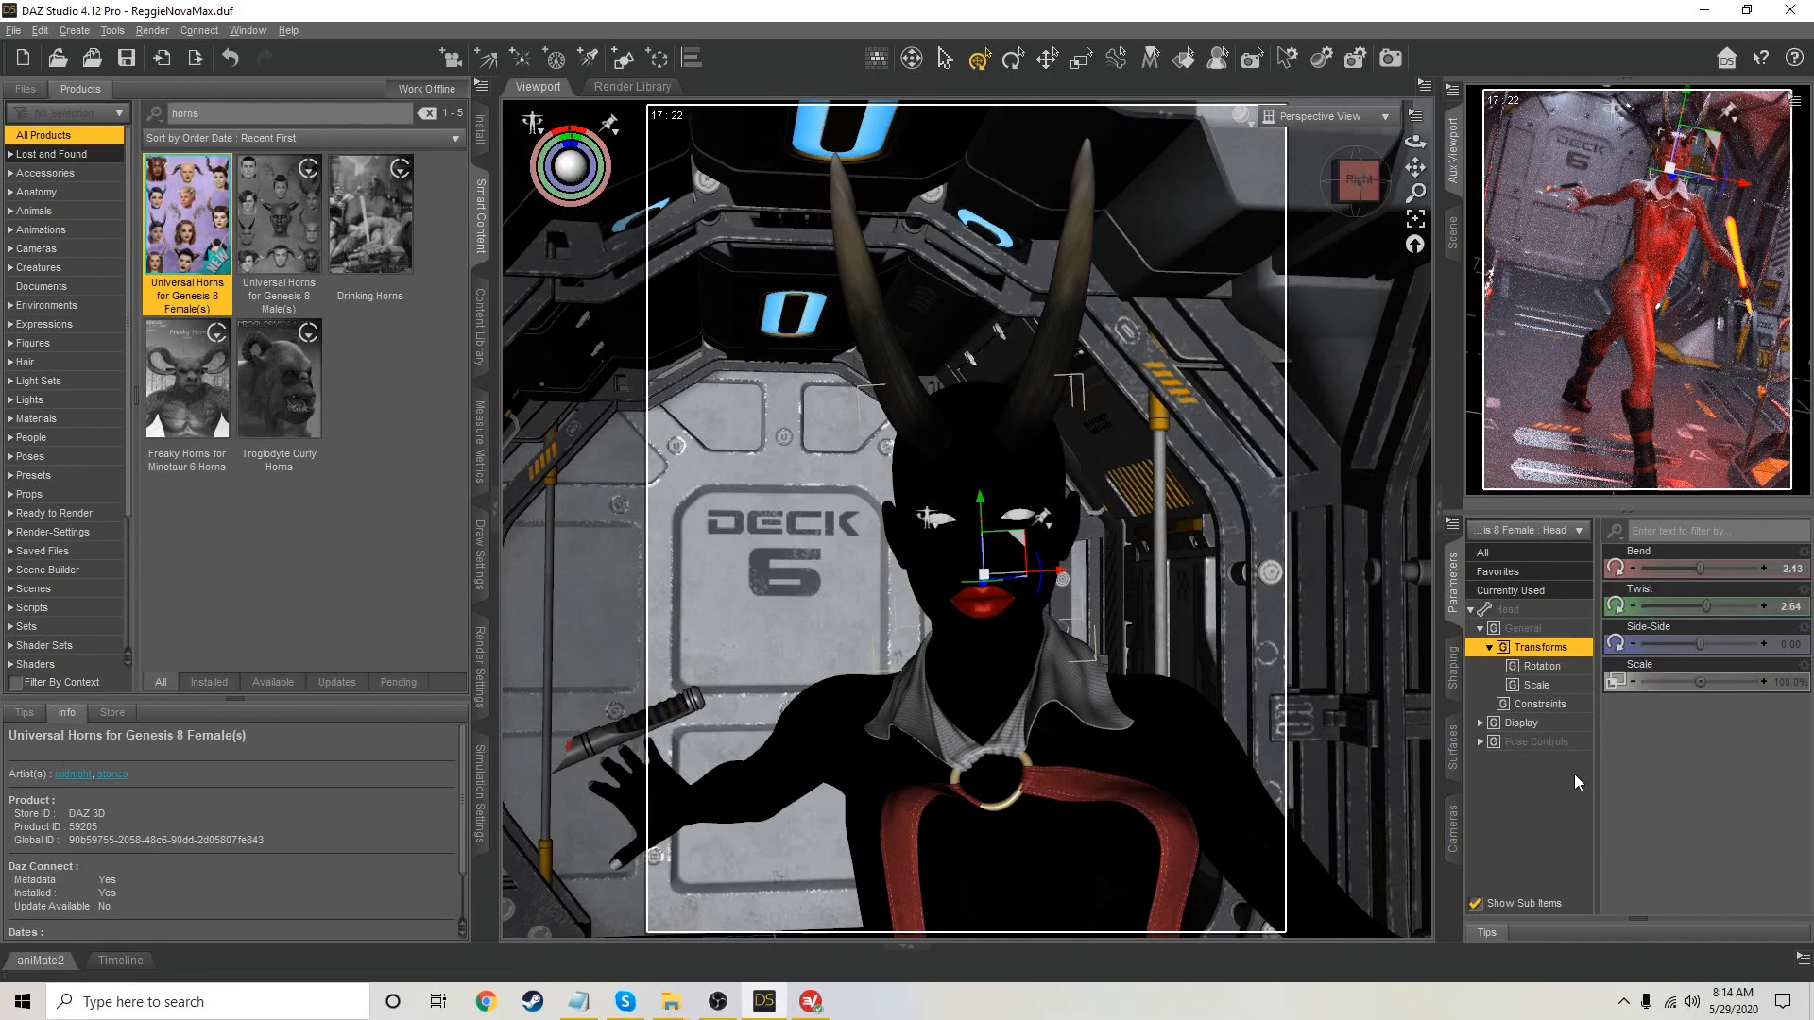
left_click(1531, 743)
left_click(1491, 761)
left_click(1535, 820)
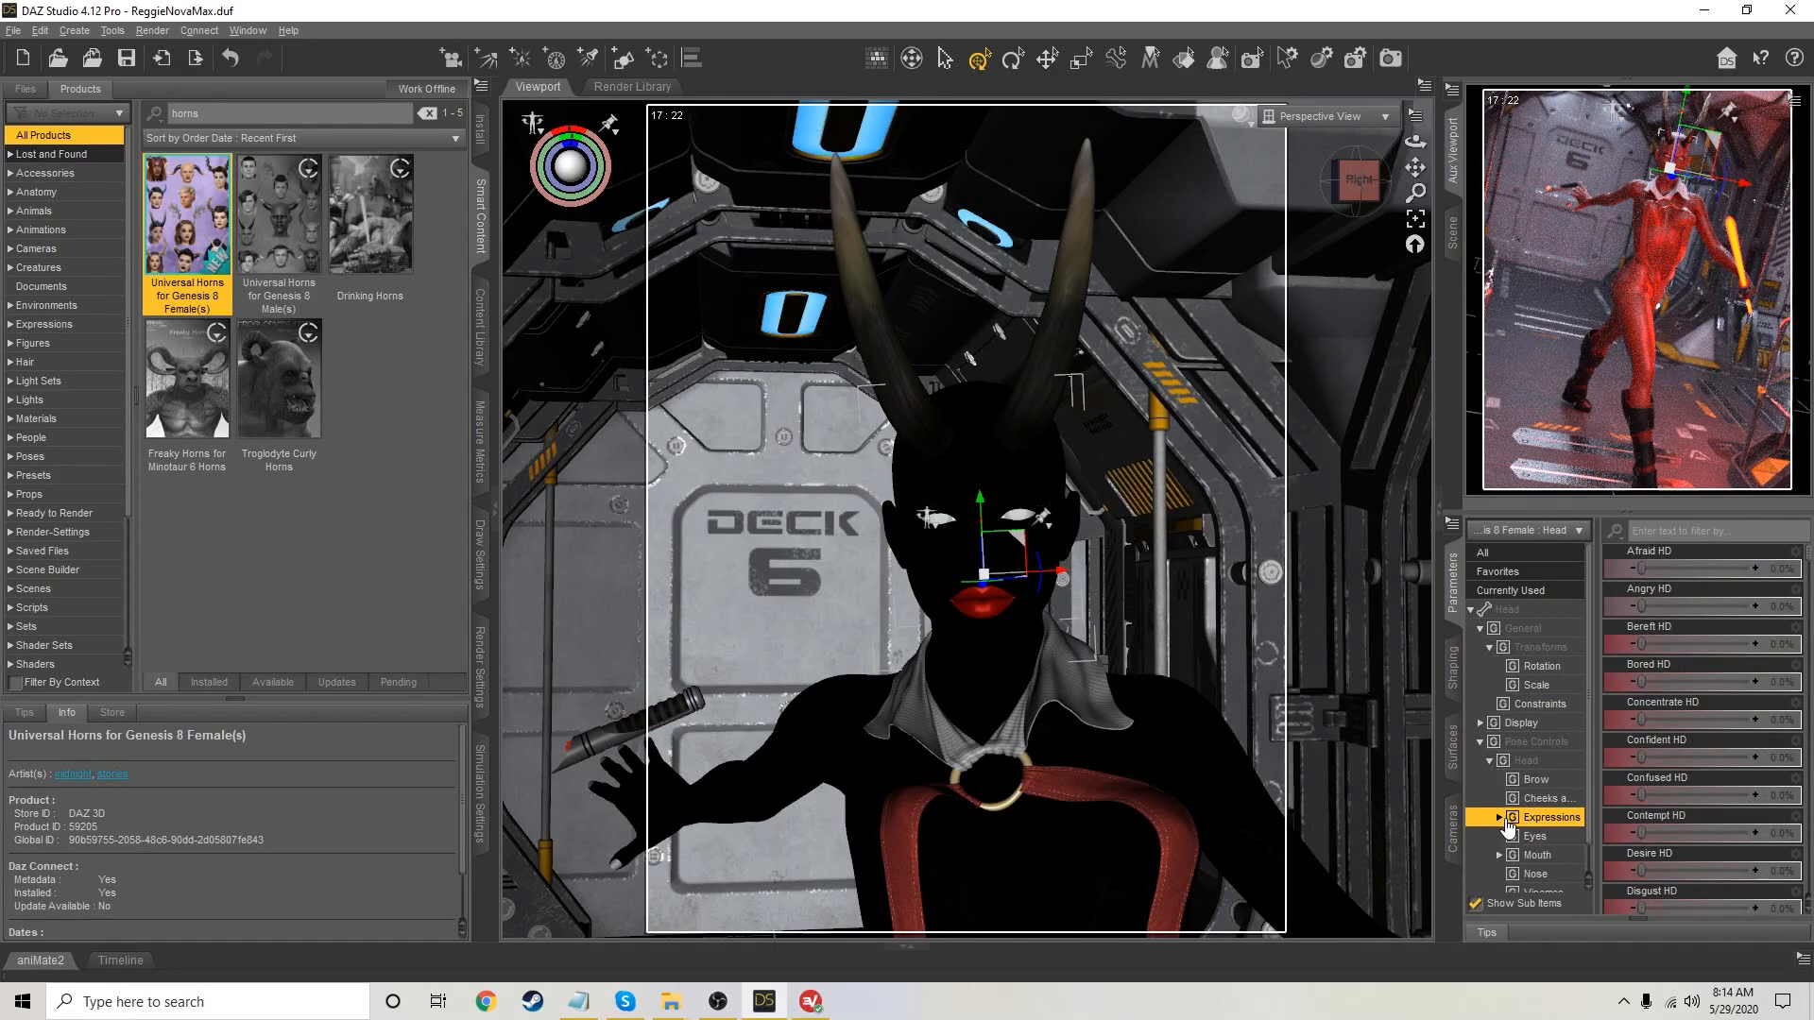
left_click_drag(1641, 605, 1701, 605)
Adjust the head's mouth pose: Mouth Frown 33.8%, Mouth Open 24.3% and Hell Ambassador Mouth Open 7.0%
left_click(1530, 855)
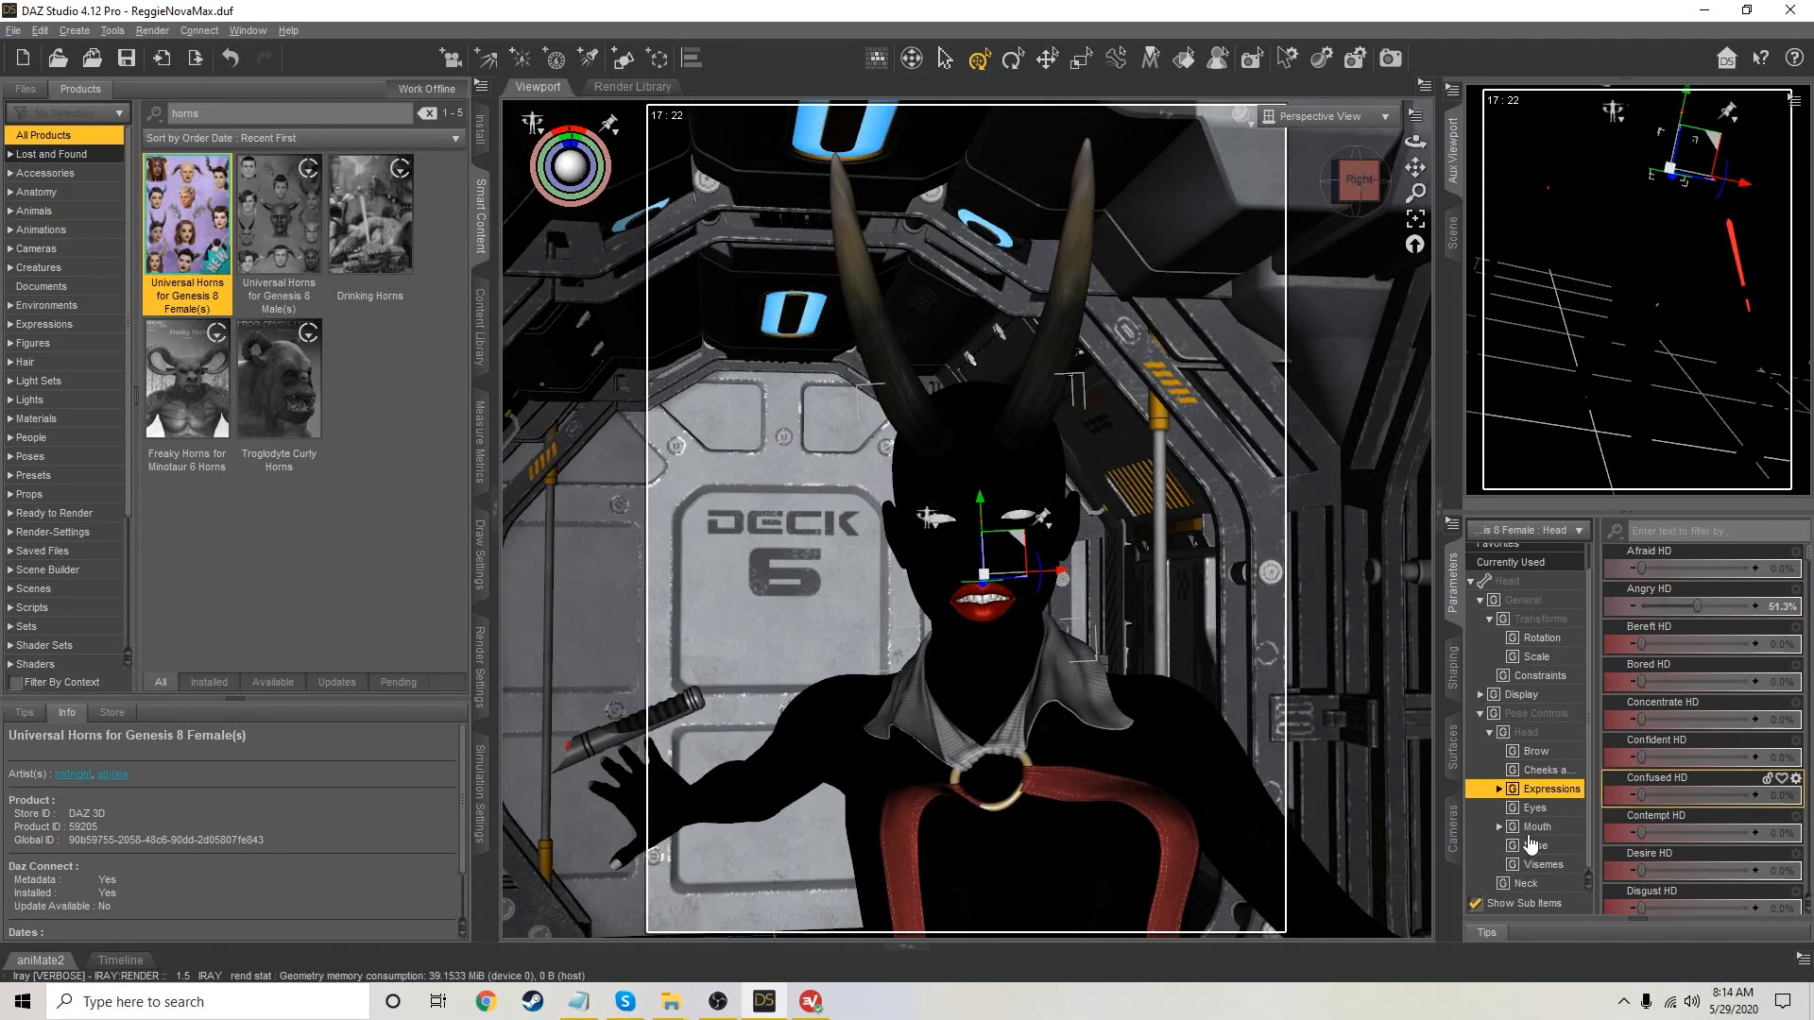
scroll(1652, 855, "down", 3)
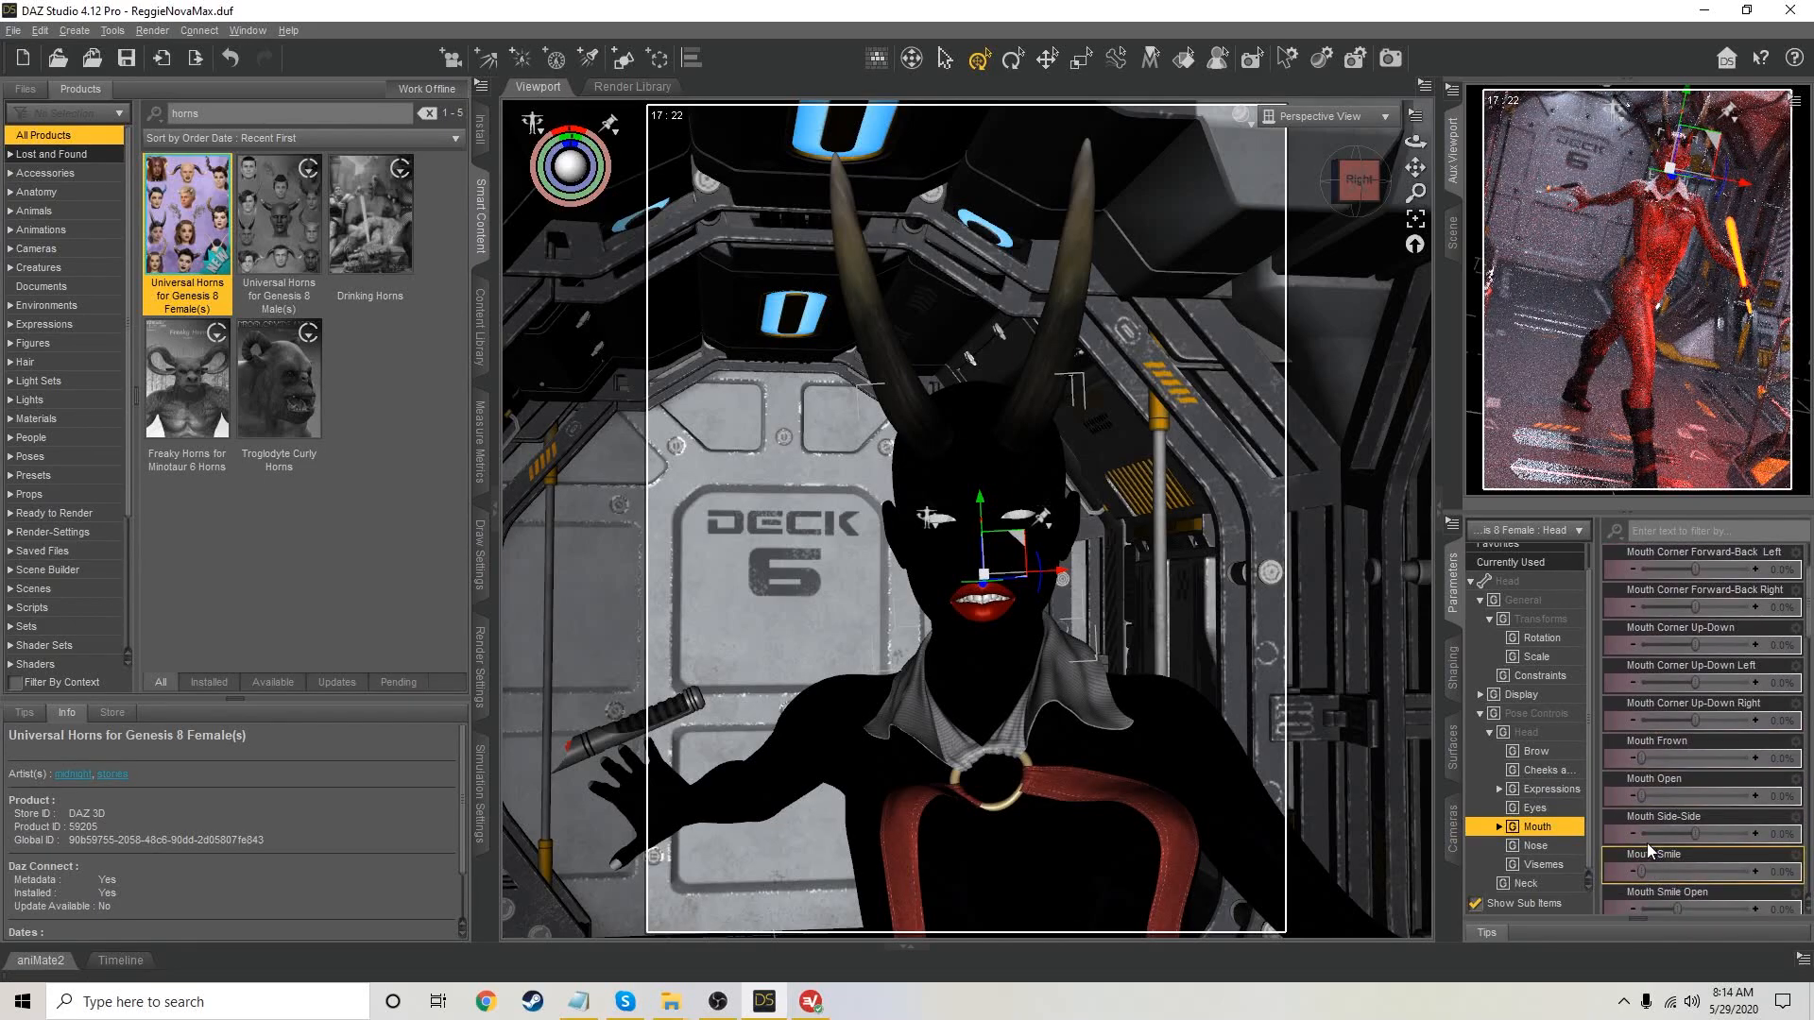
left_click_drag(1641, 756, 1691, 795)
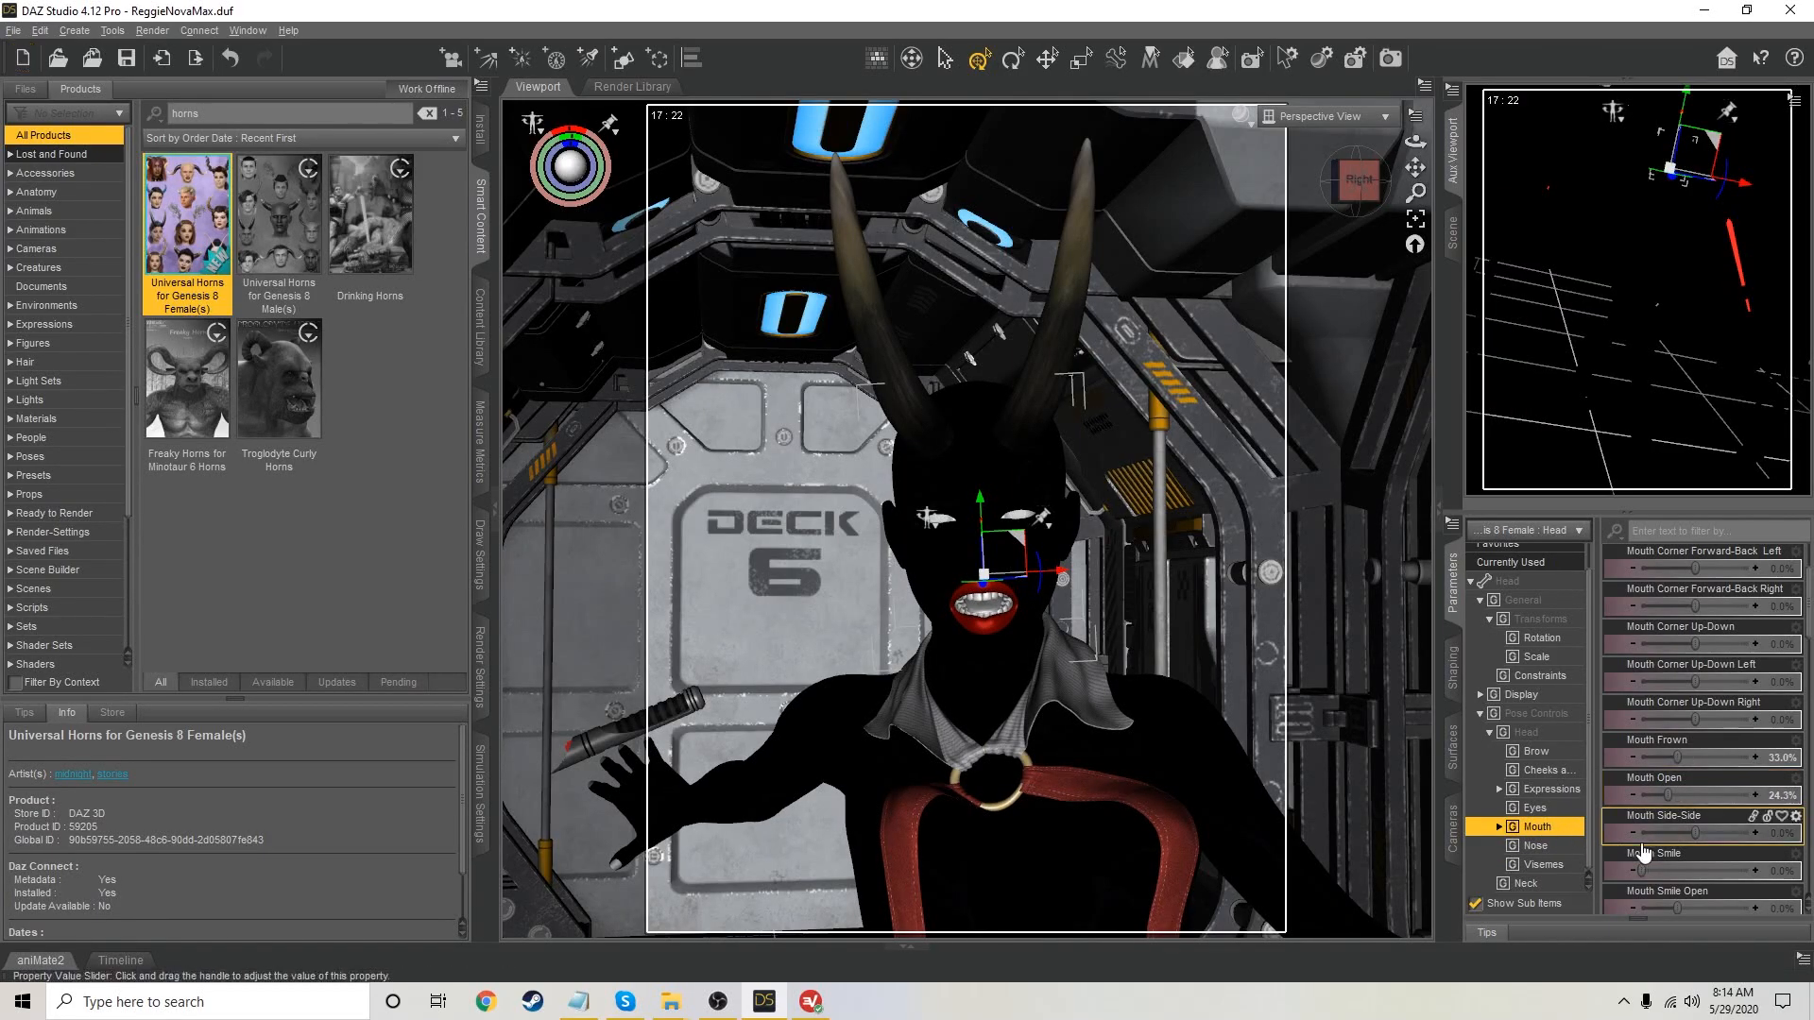
scroll(1689, 852, "down", 5)
scroll(1690, 852, "down", 6)
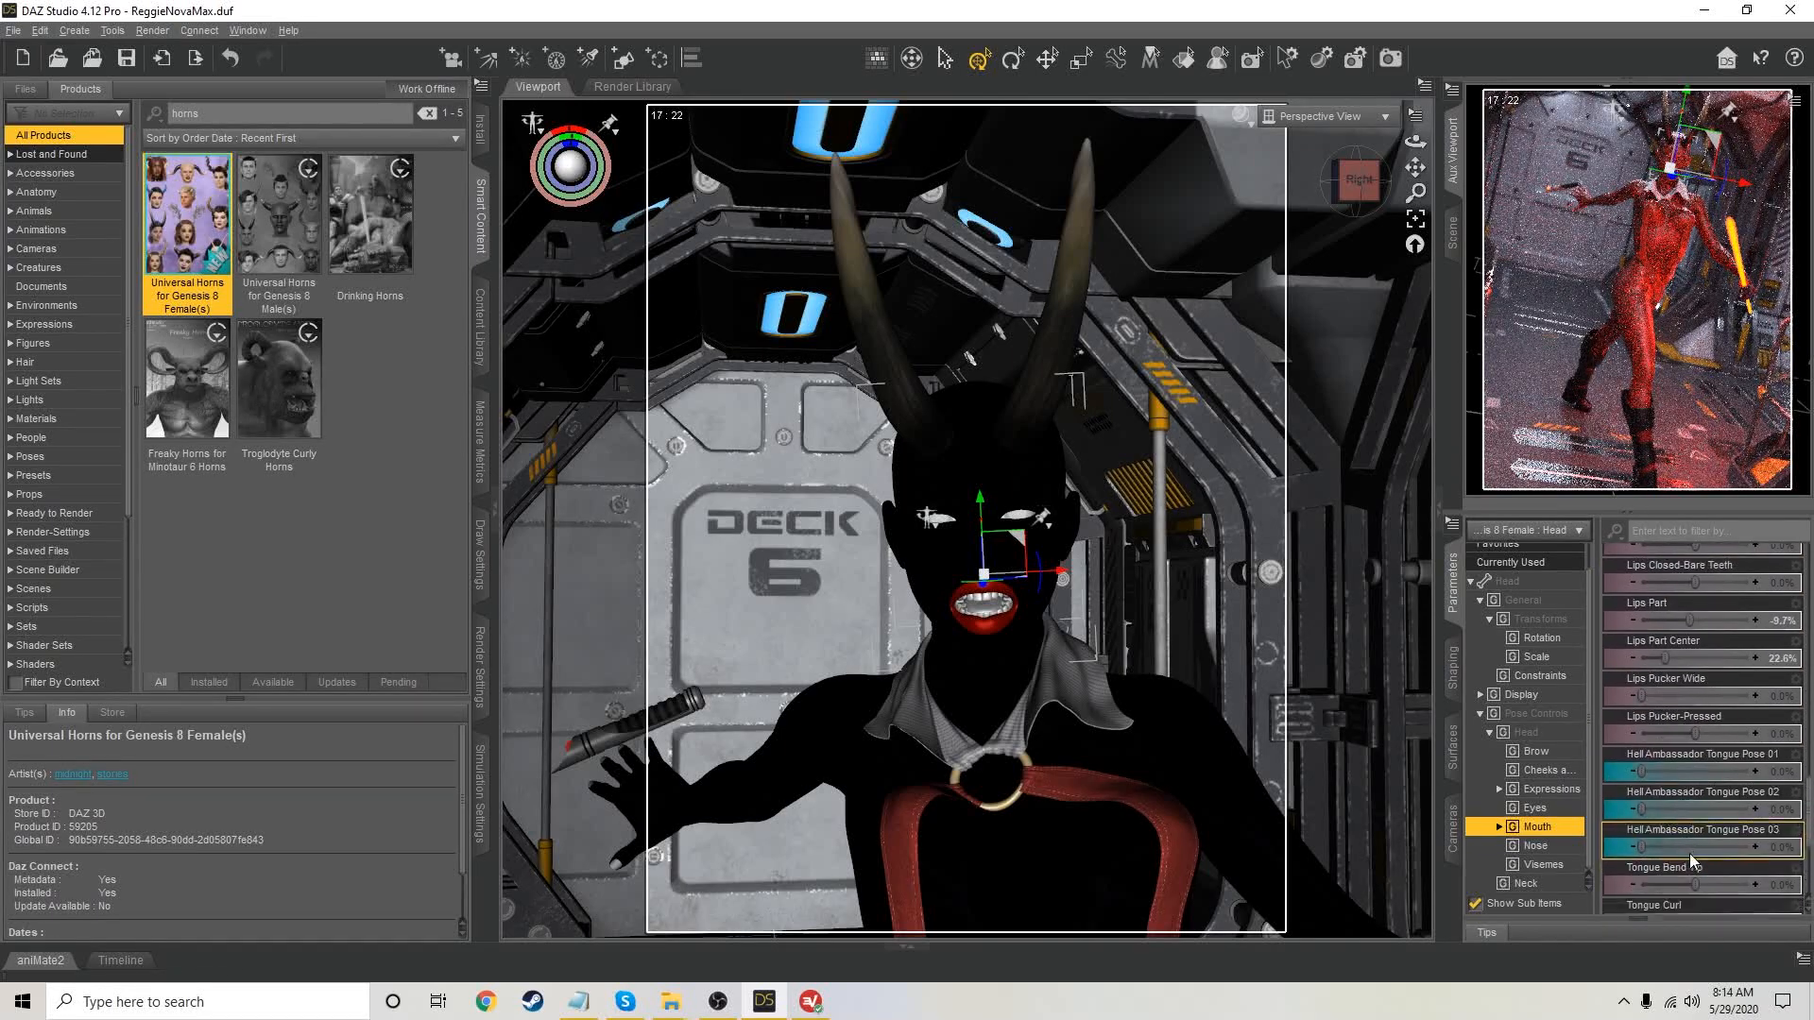
scroll(1689, 853, "up", 6)
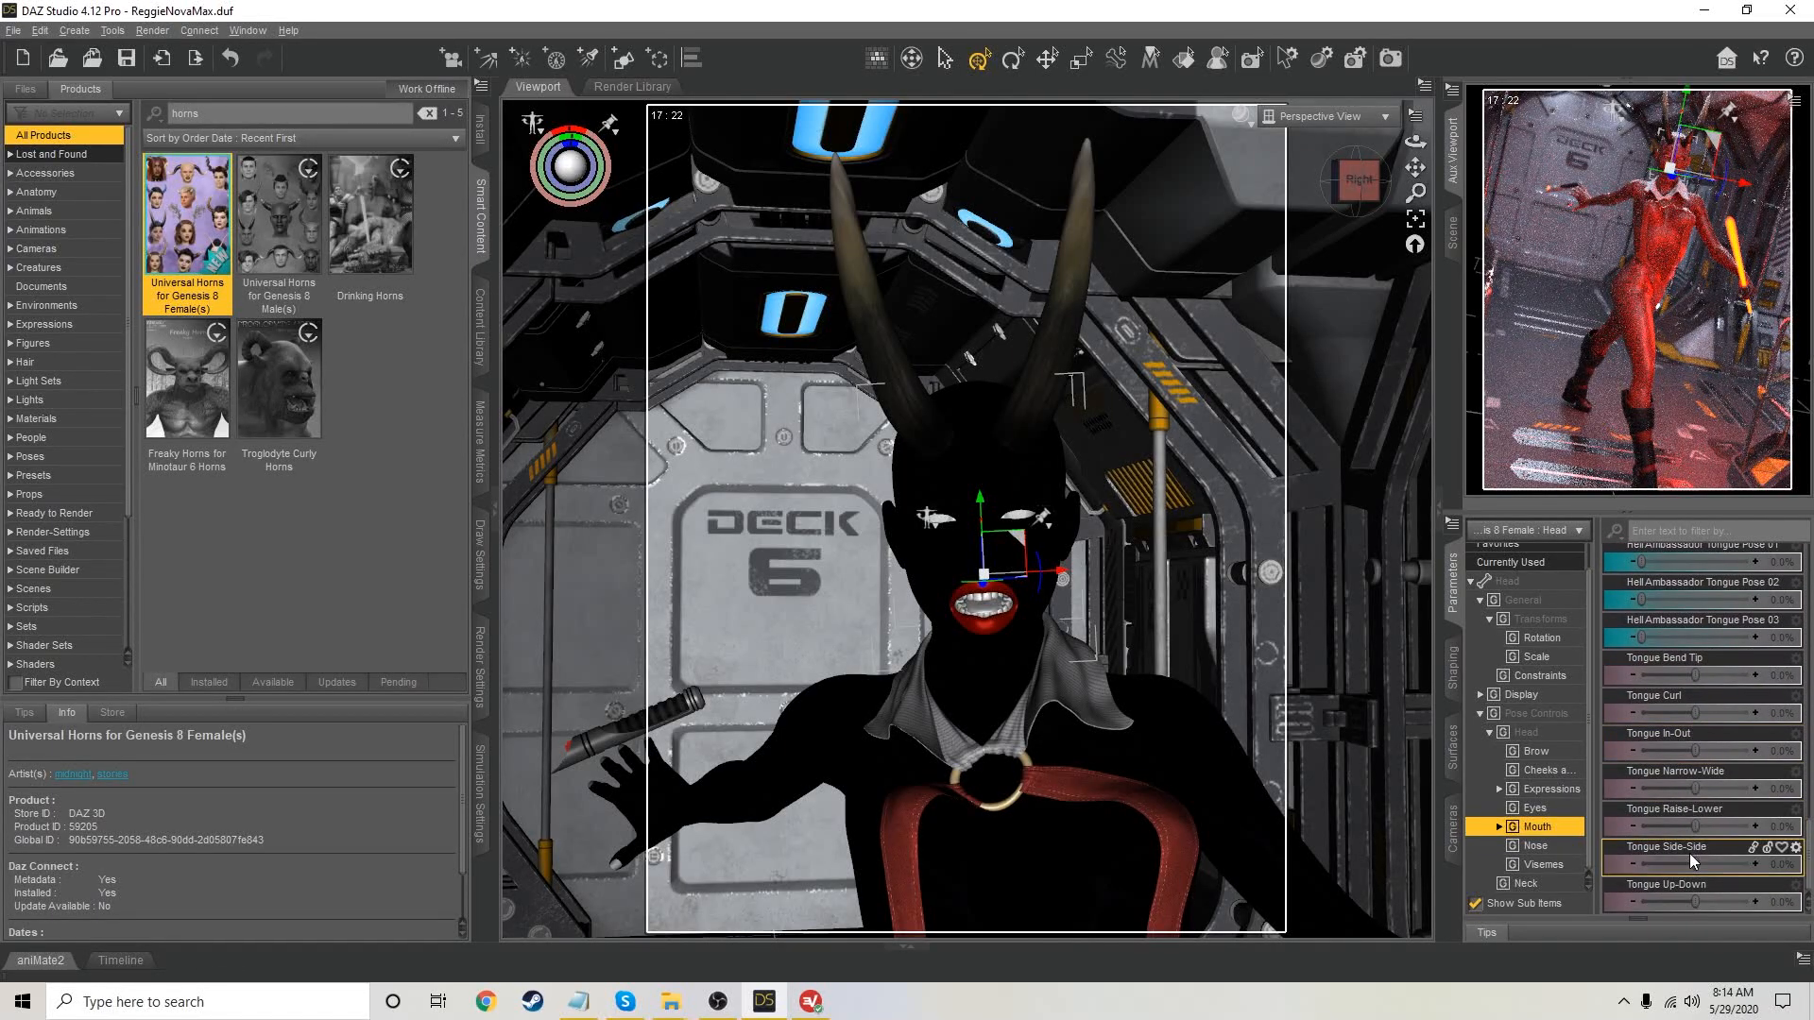
scroll(1689, 853, "up", 6)
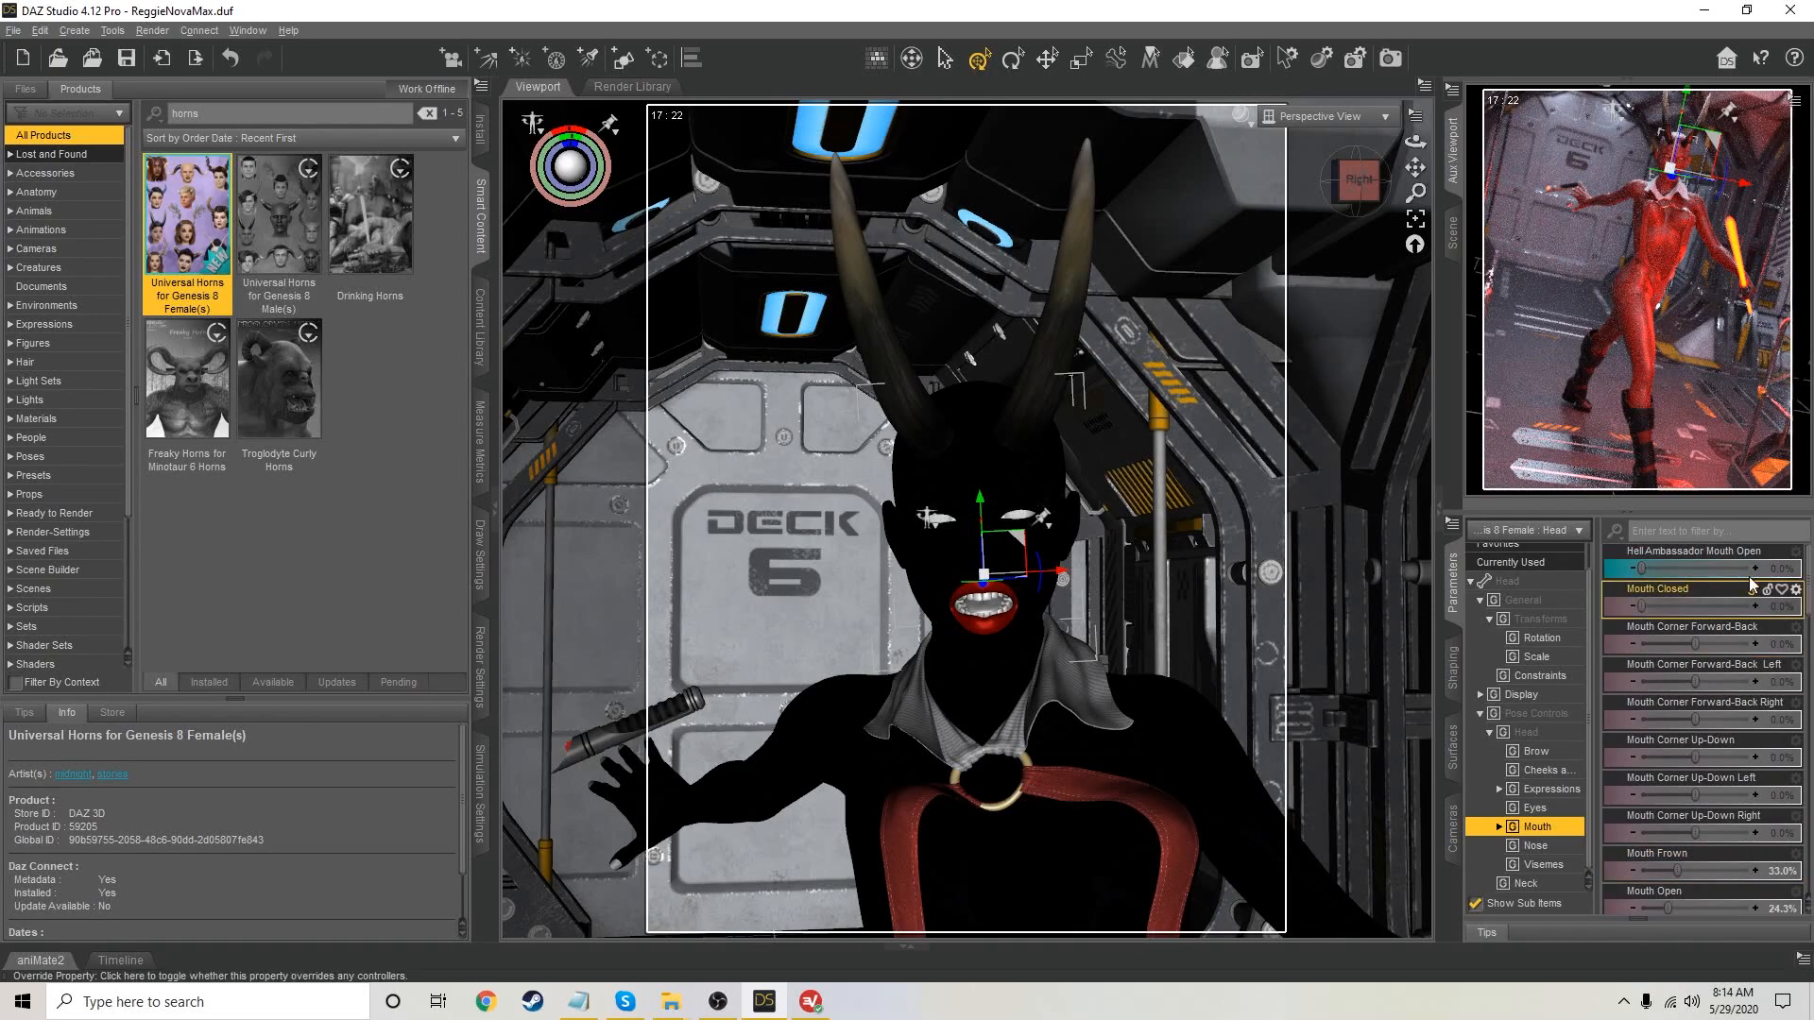
left_click_drag(1641, 566, 1647, 567)
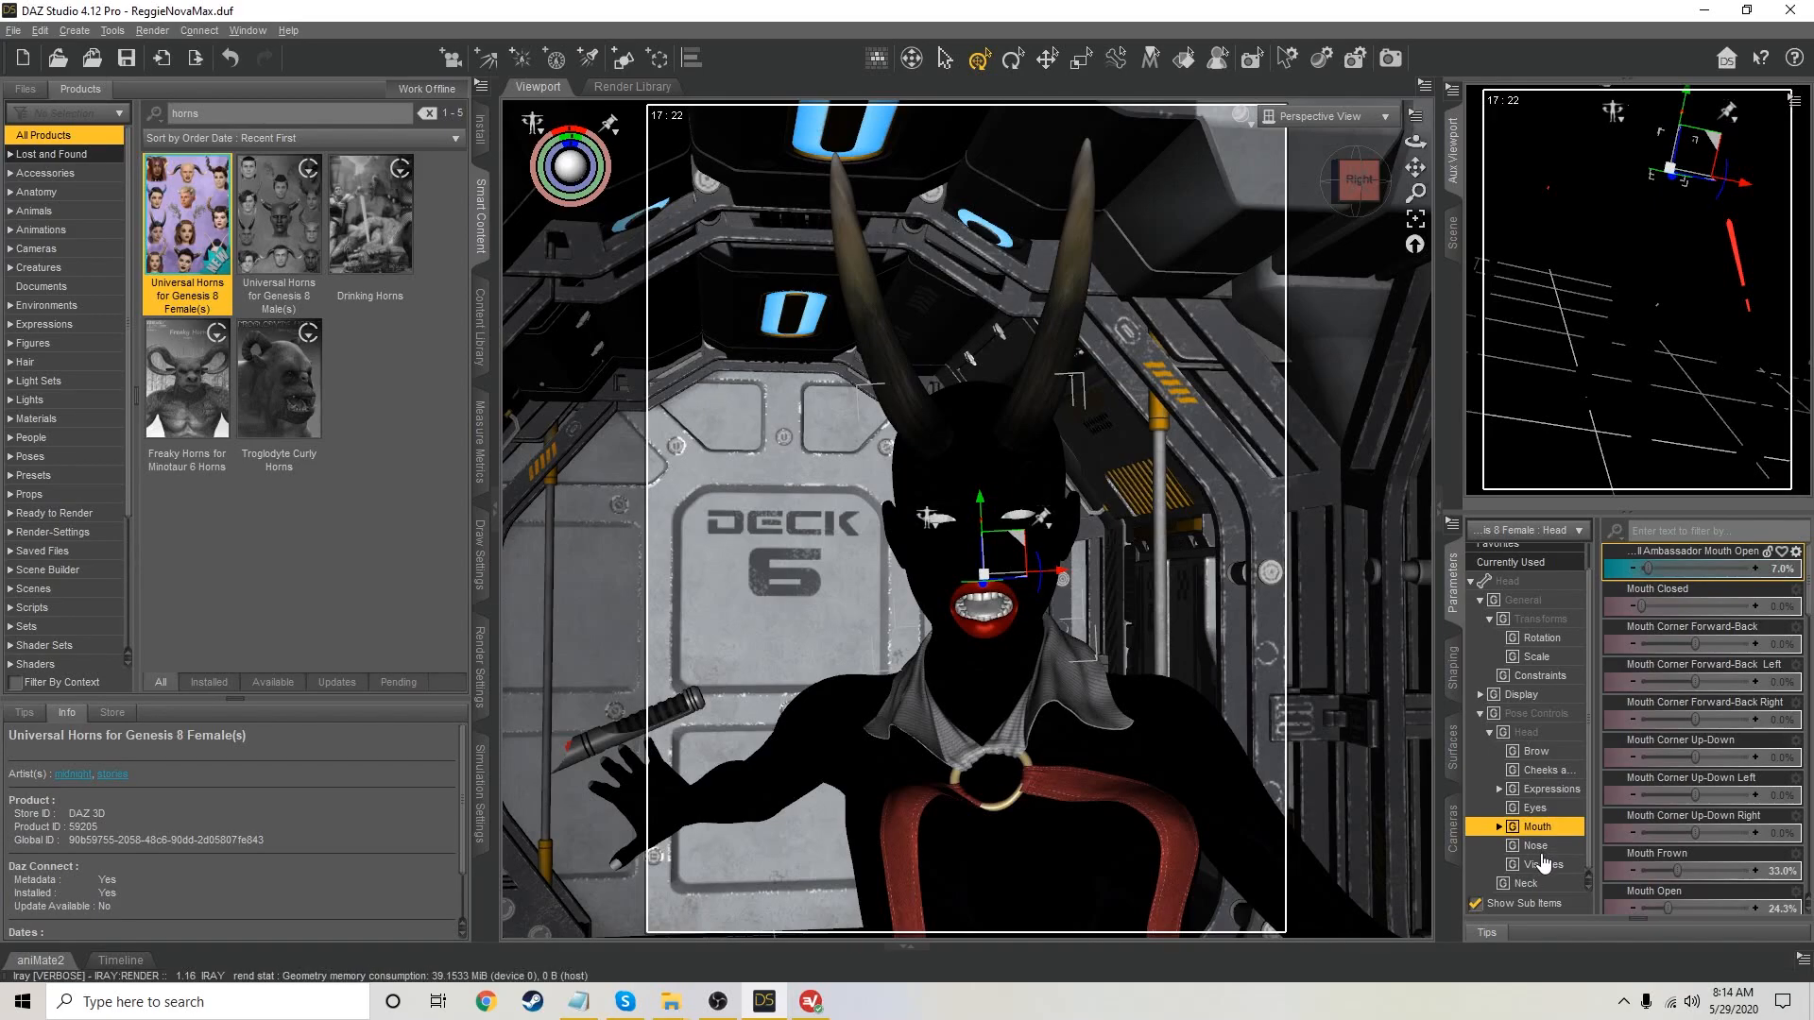
Adjust the head's eye pose by closing the eyes slightly and setting Eyes Squint-Widen to 13.8%
left_click(1537, 811)
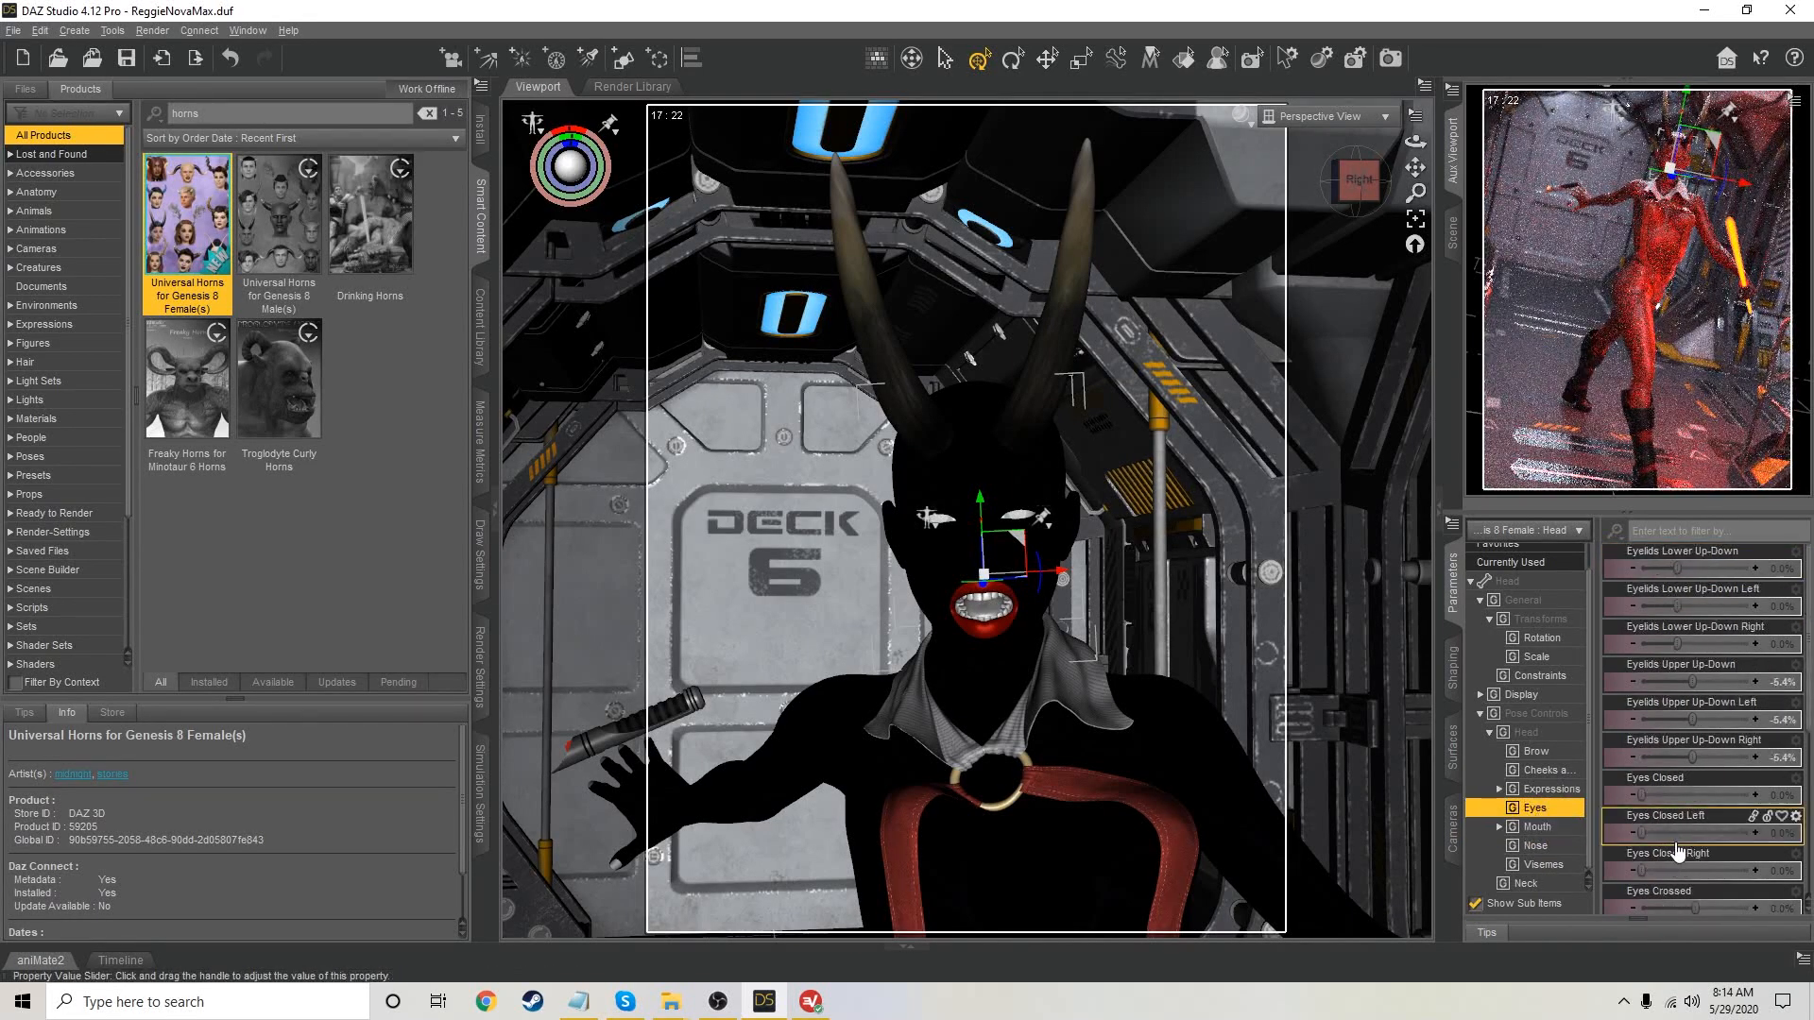
scroll(1677, 843, "down", 5)
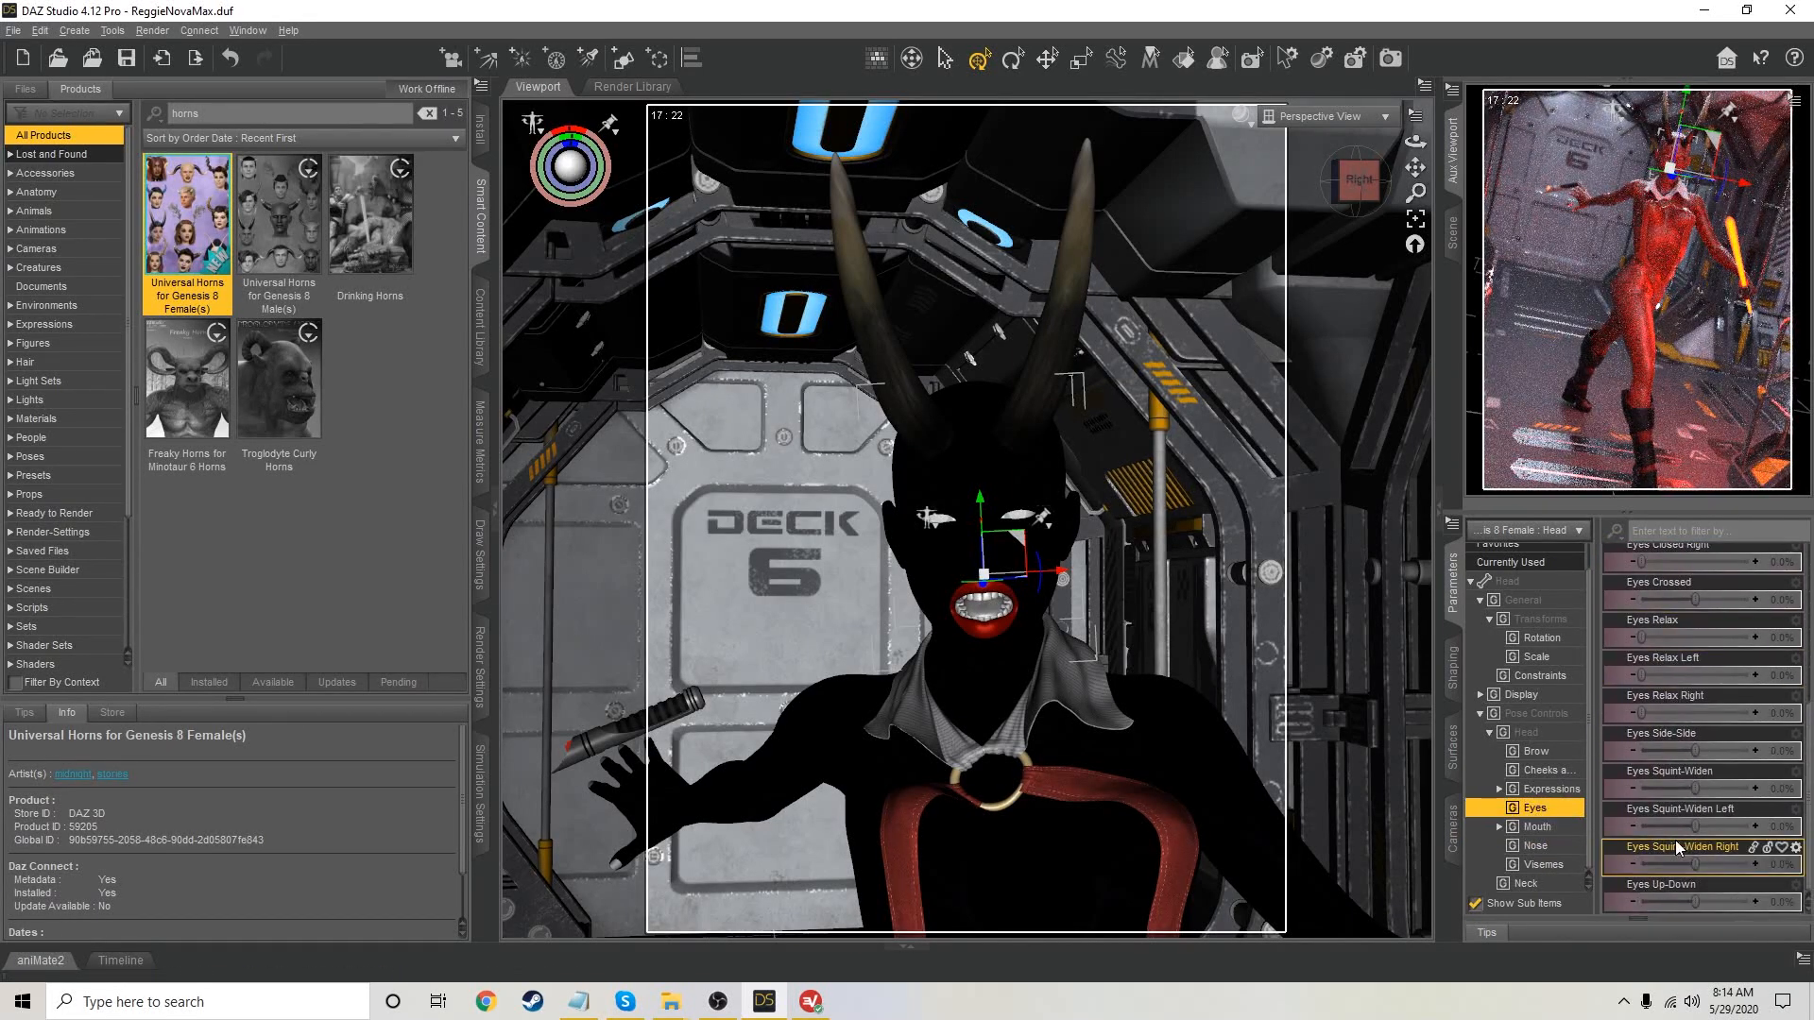
mouse_move(1727, 790)
left_mouse_down()
mouse_move(1688, 788)
mouse_move(1731, 772)
mouse_move(1697, 770)
left_mouse_up()
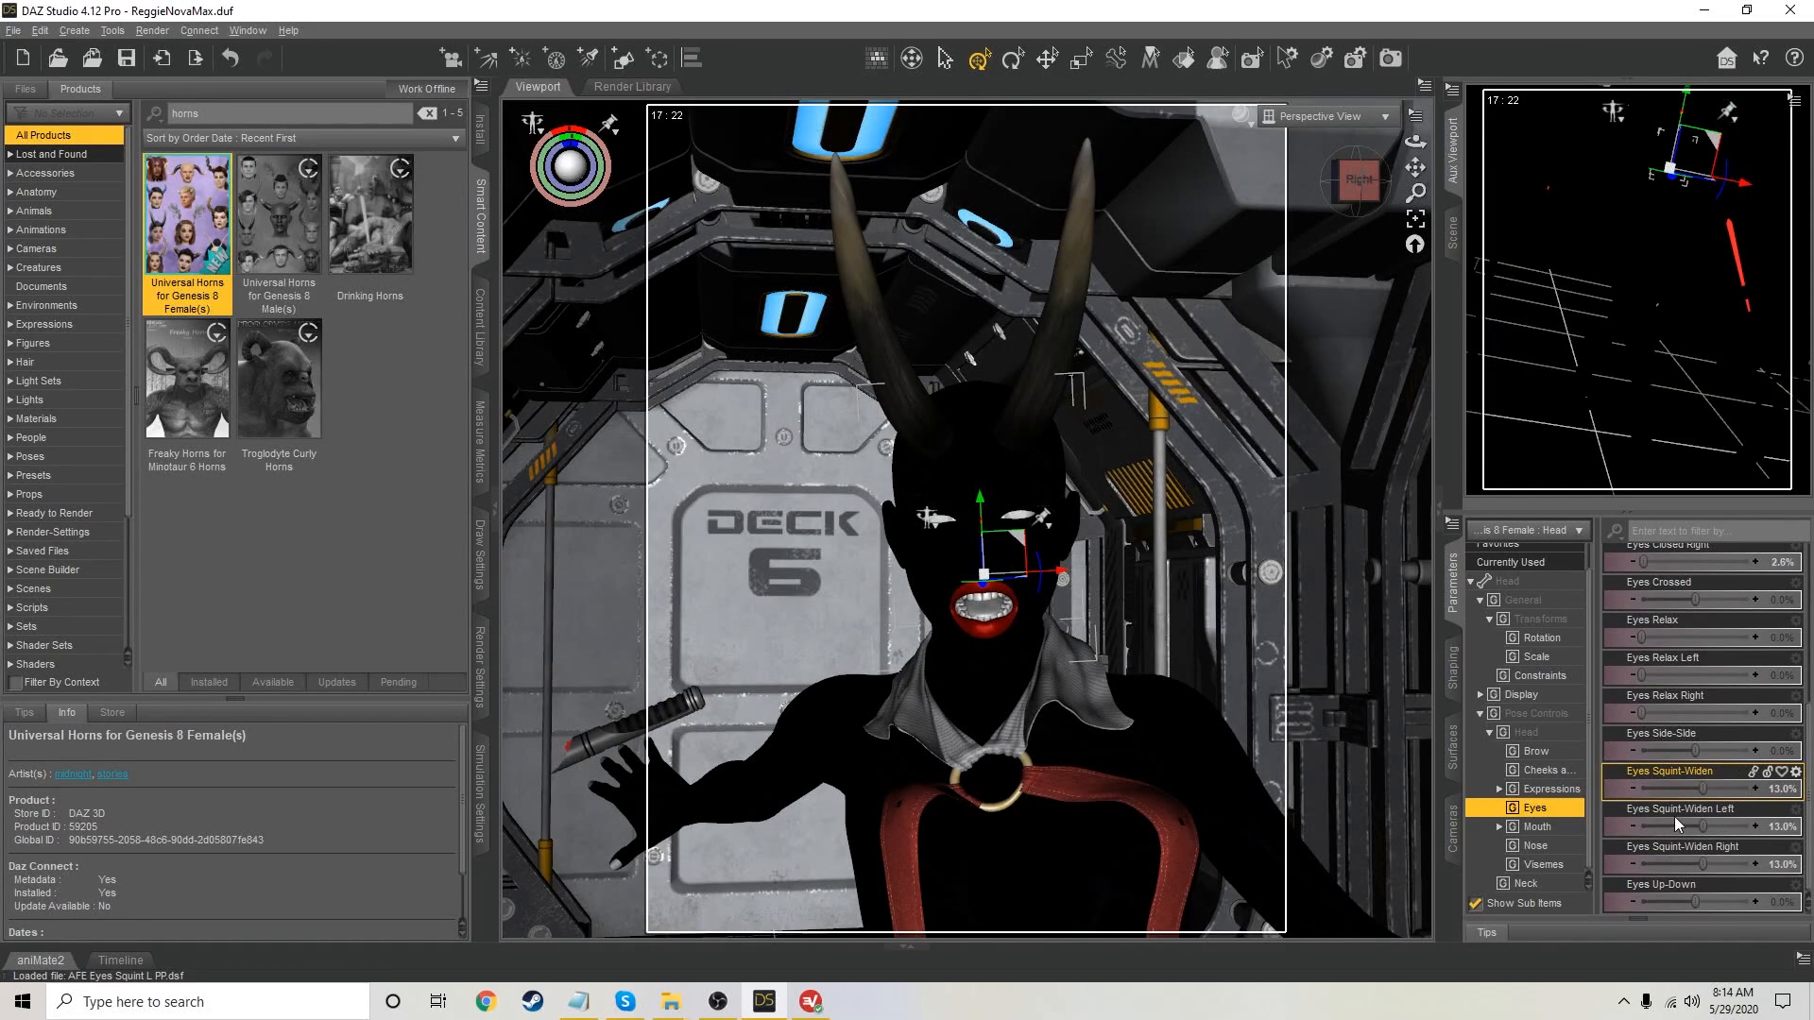
Create a new camera named BB Cam that applies the active viewport transforms of the Perspective View
left_click(75, 30)
left_click(94, 53)
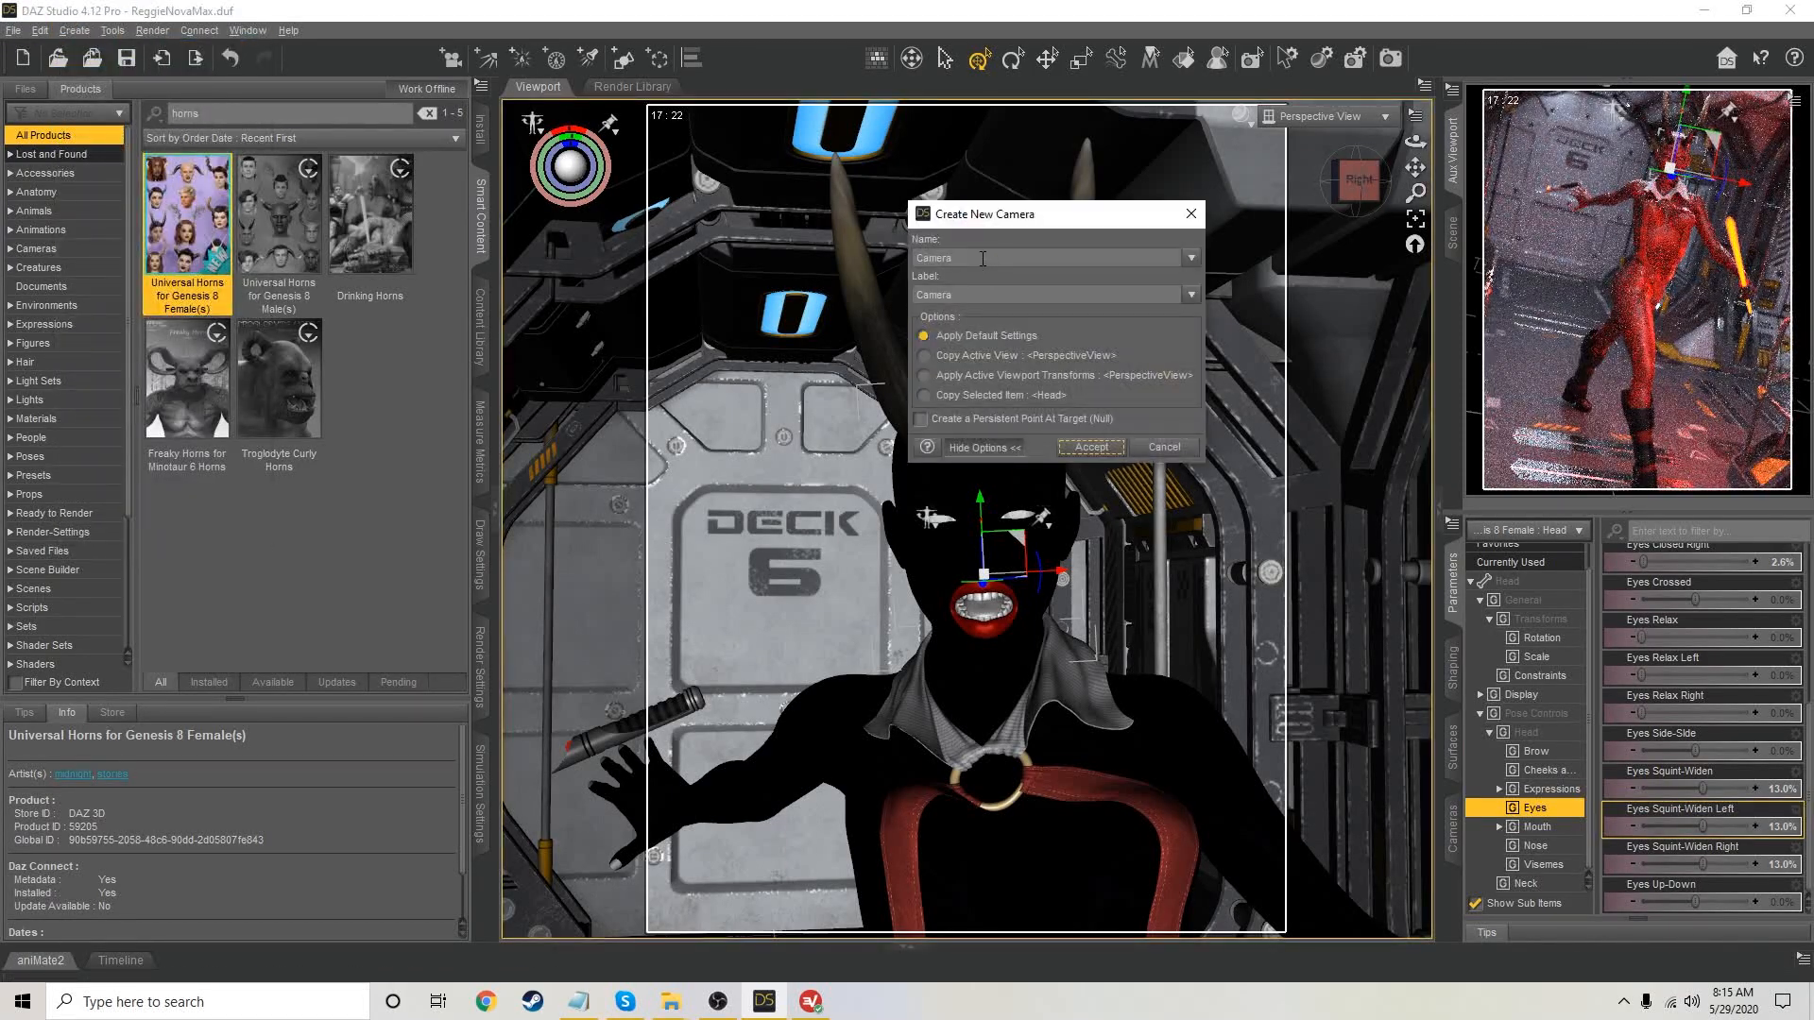
type("BB ")
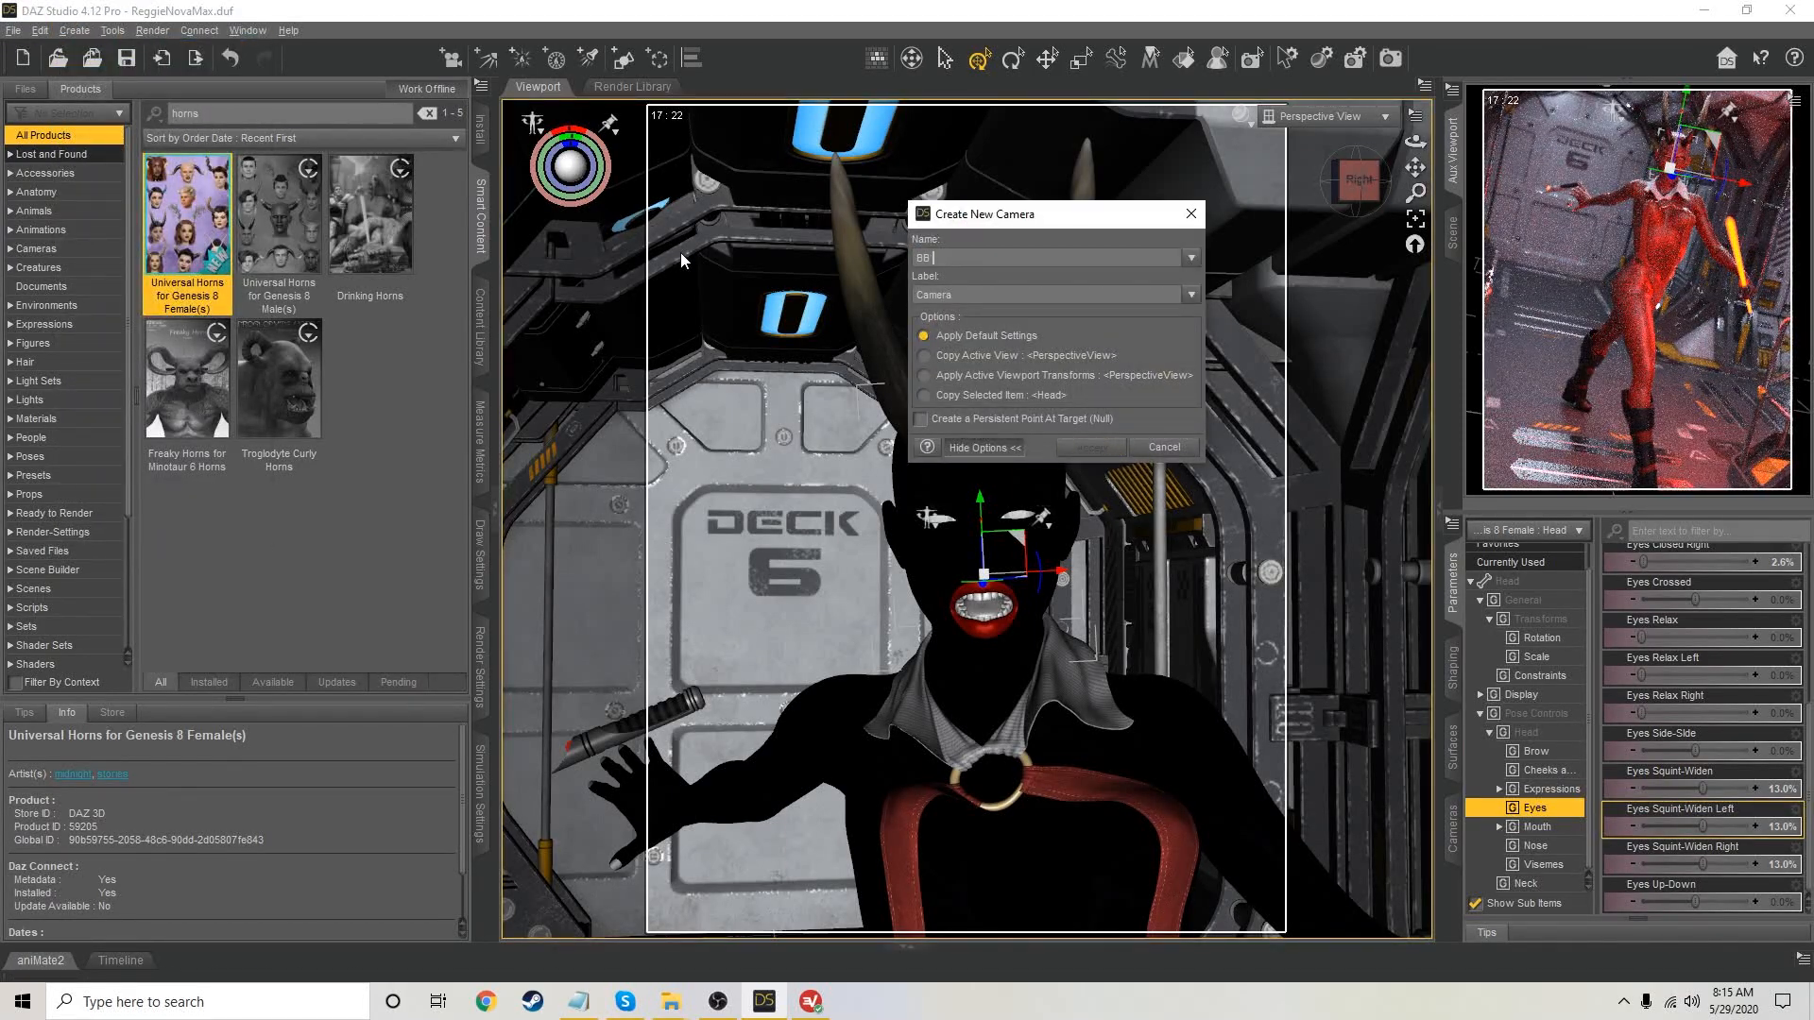
type("Cam")
left_click(1091, 447)
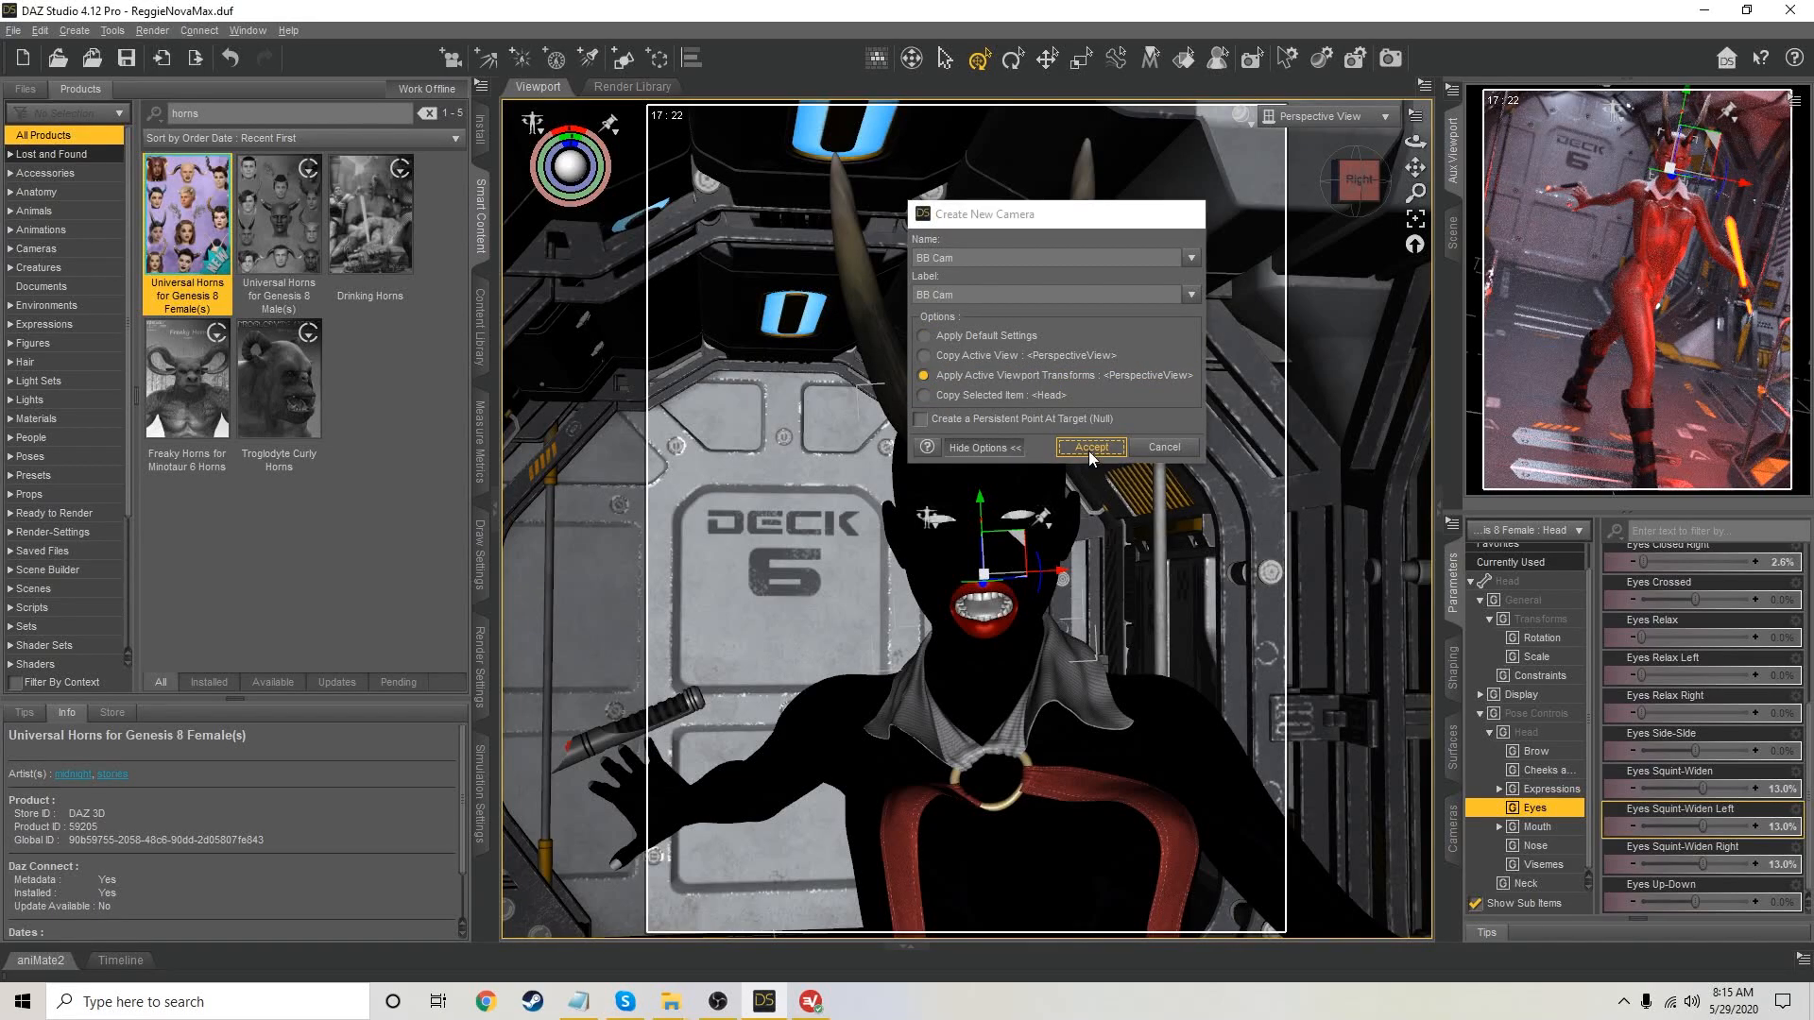
Turn on Depth of Field in the Camera settings of BB Cam
left_click(1415, 220)
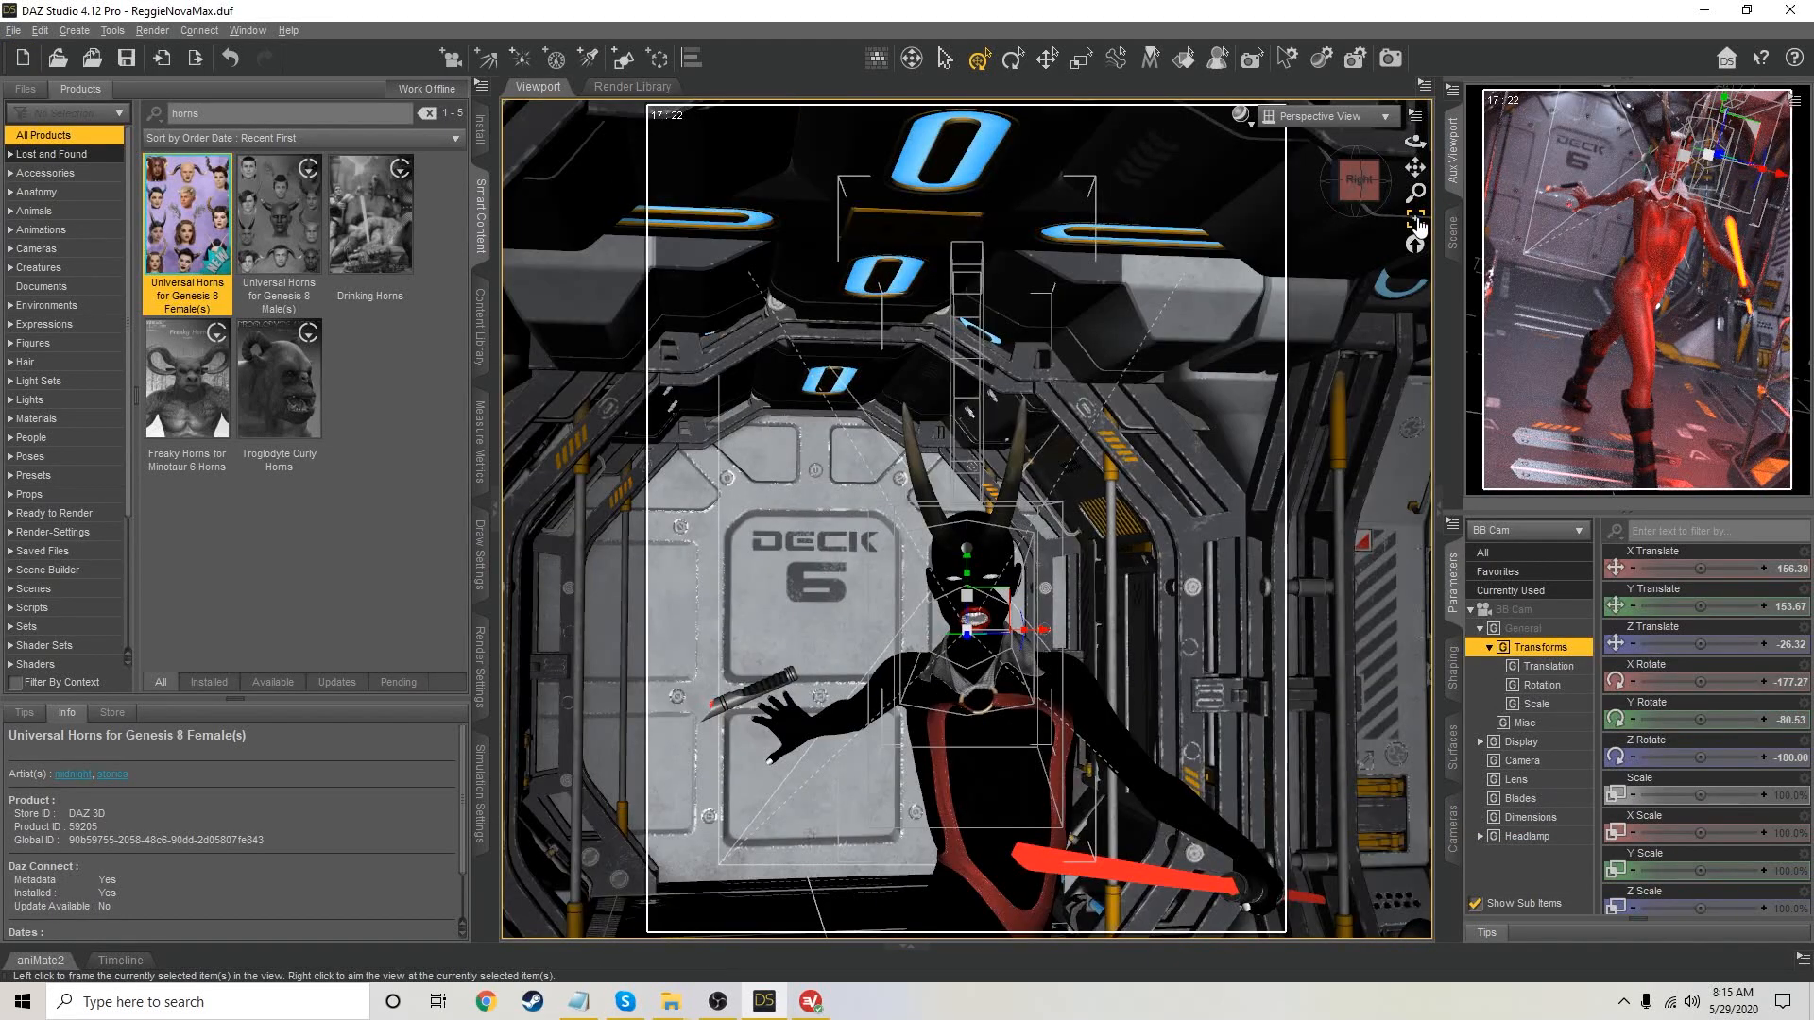
left_click(1360, 180)
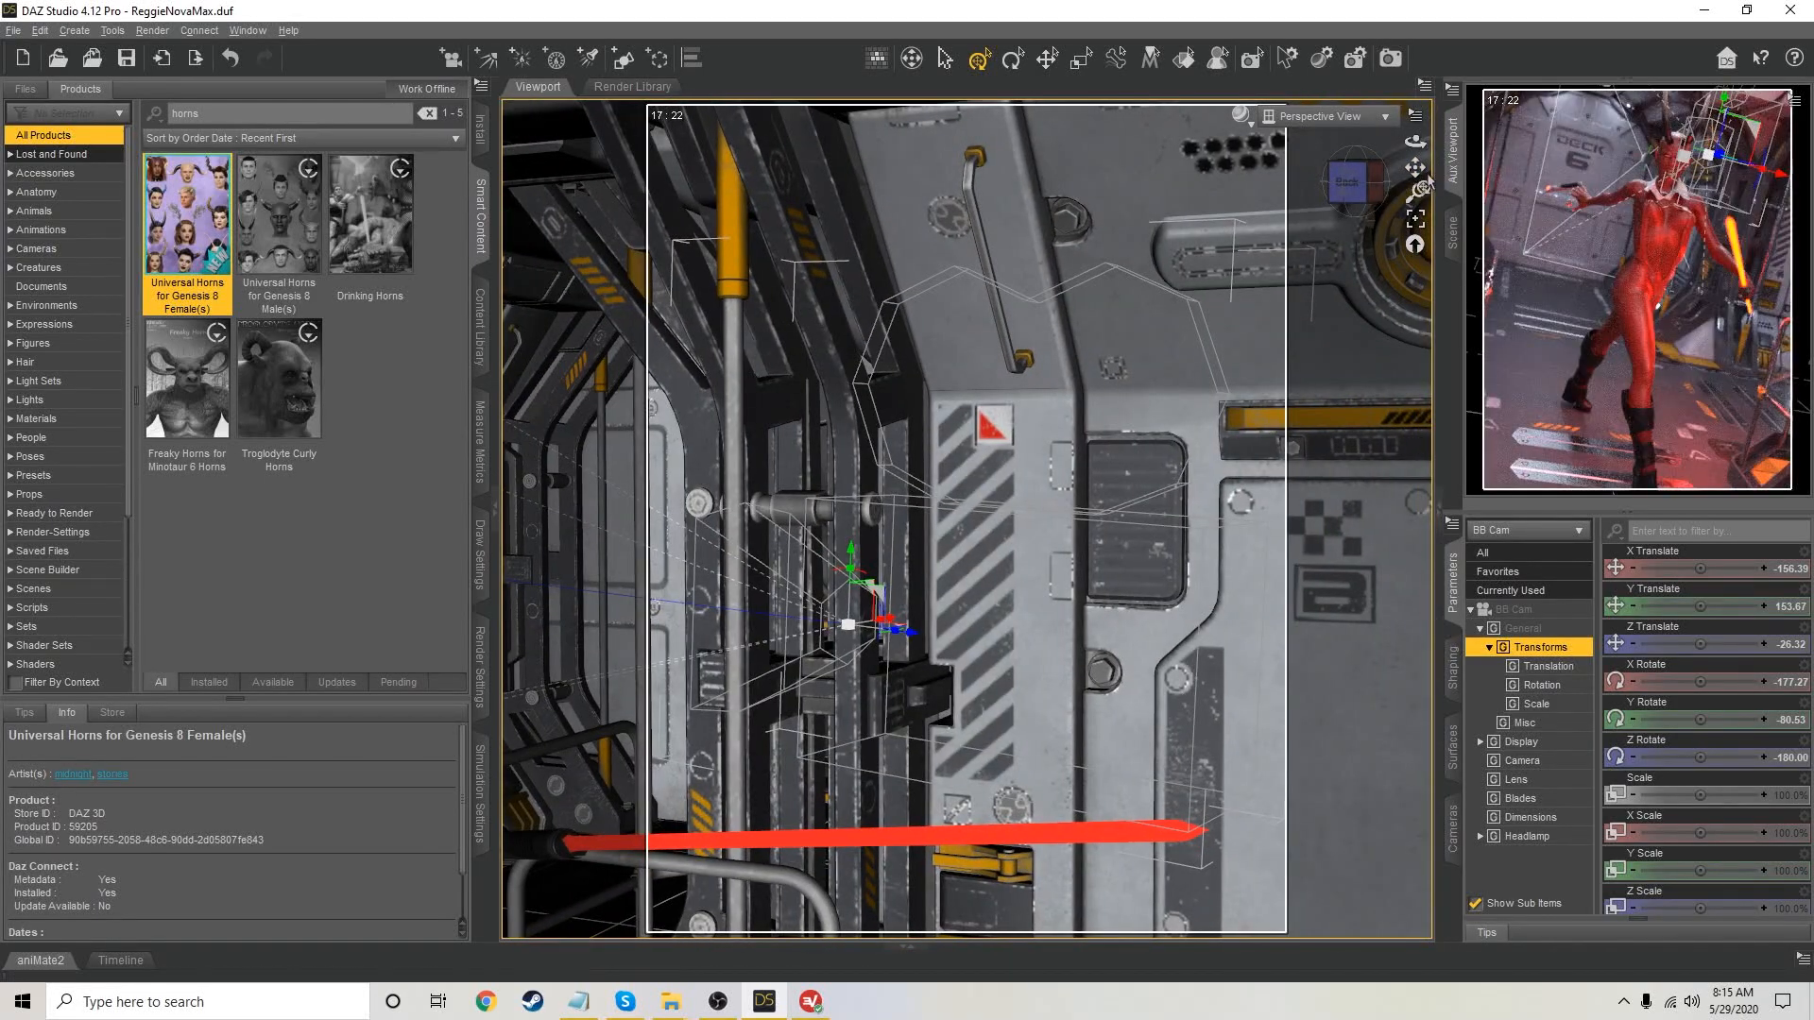
left_click_drag(1416, 168, 1572, 183)
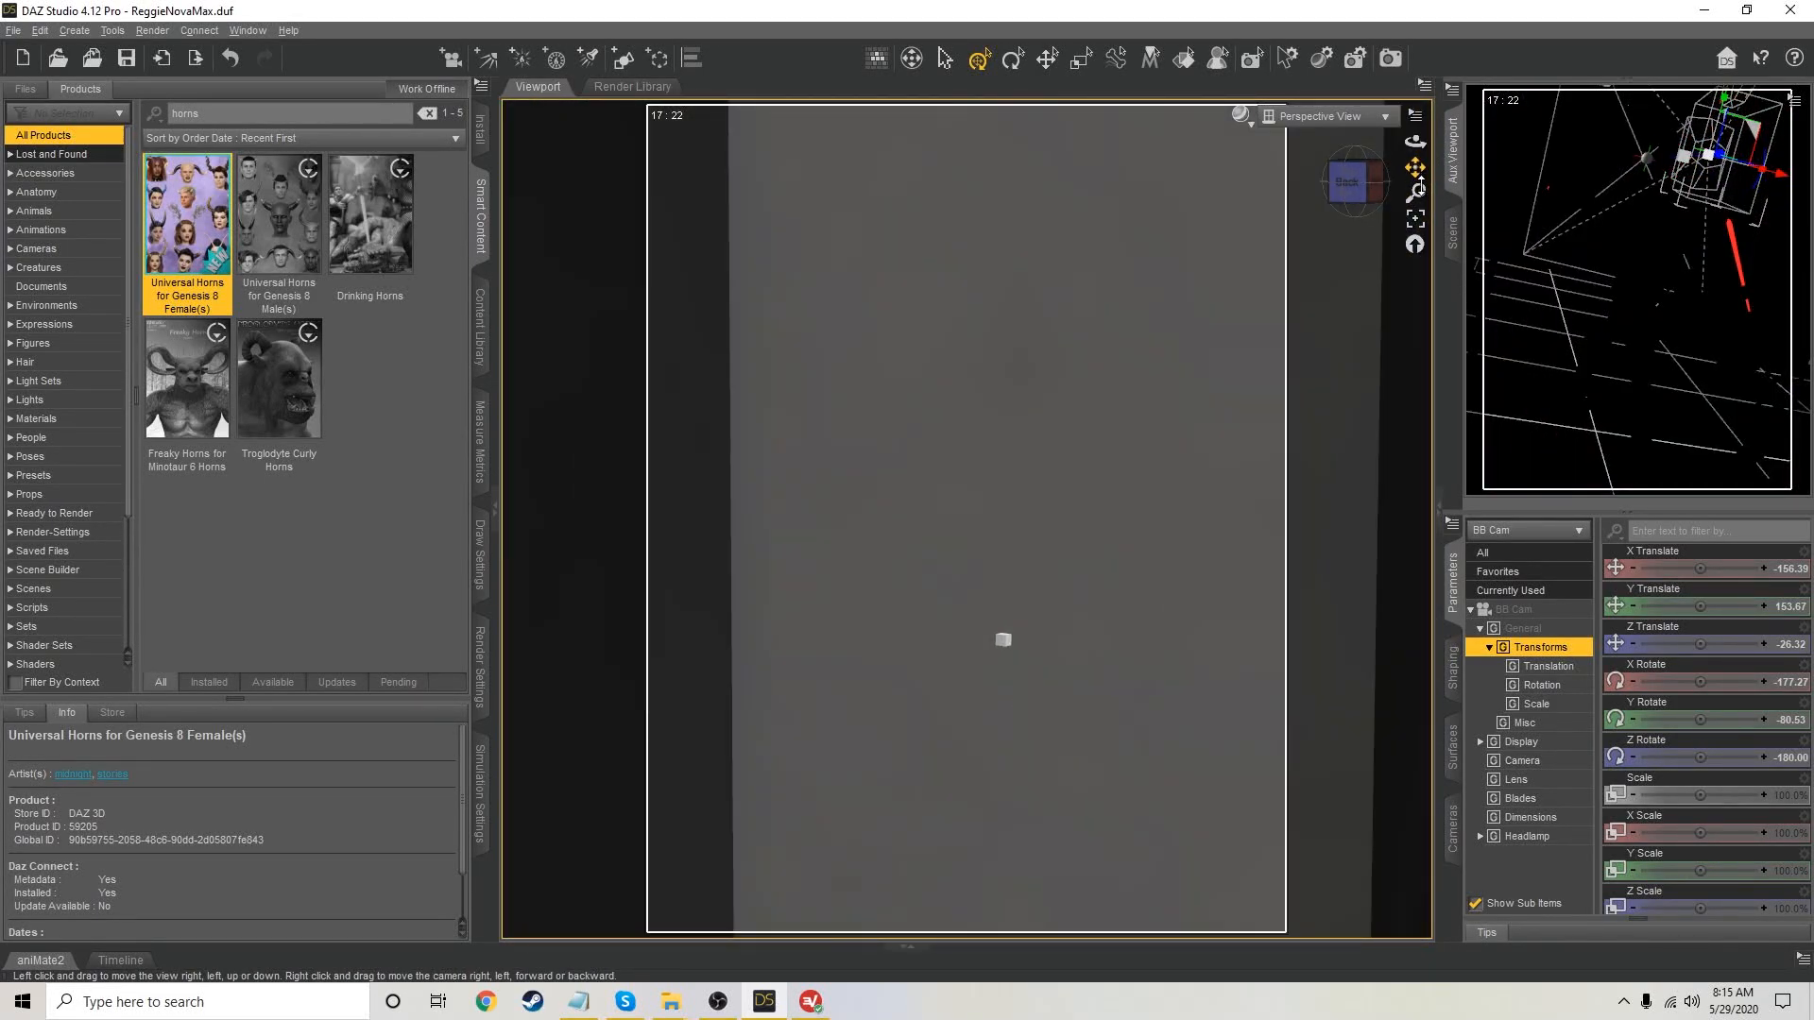
left_click_drag(1415, 193, 1415, 330)
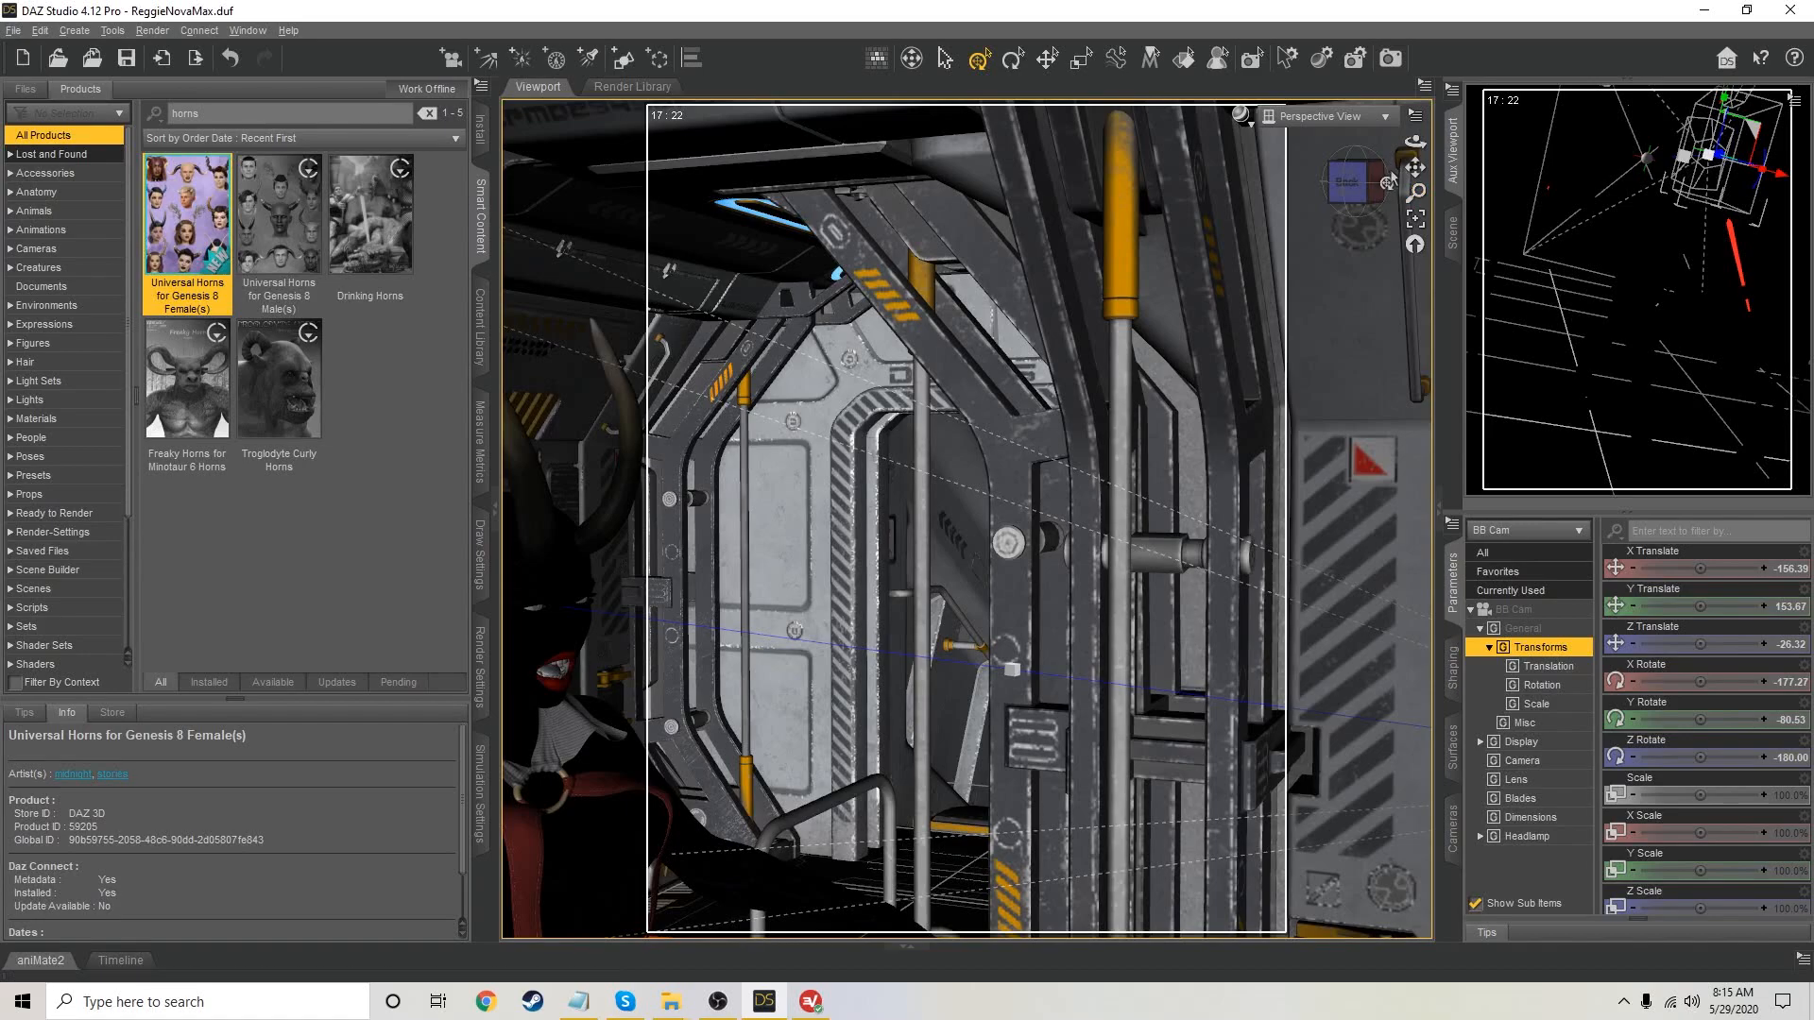
left_click_drag(1412, 167, 1643, 178)
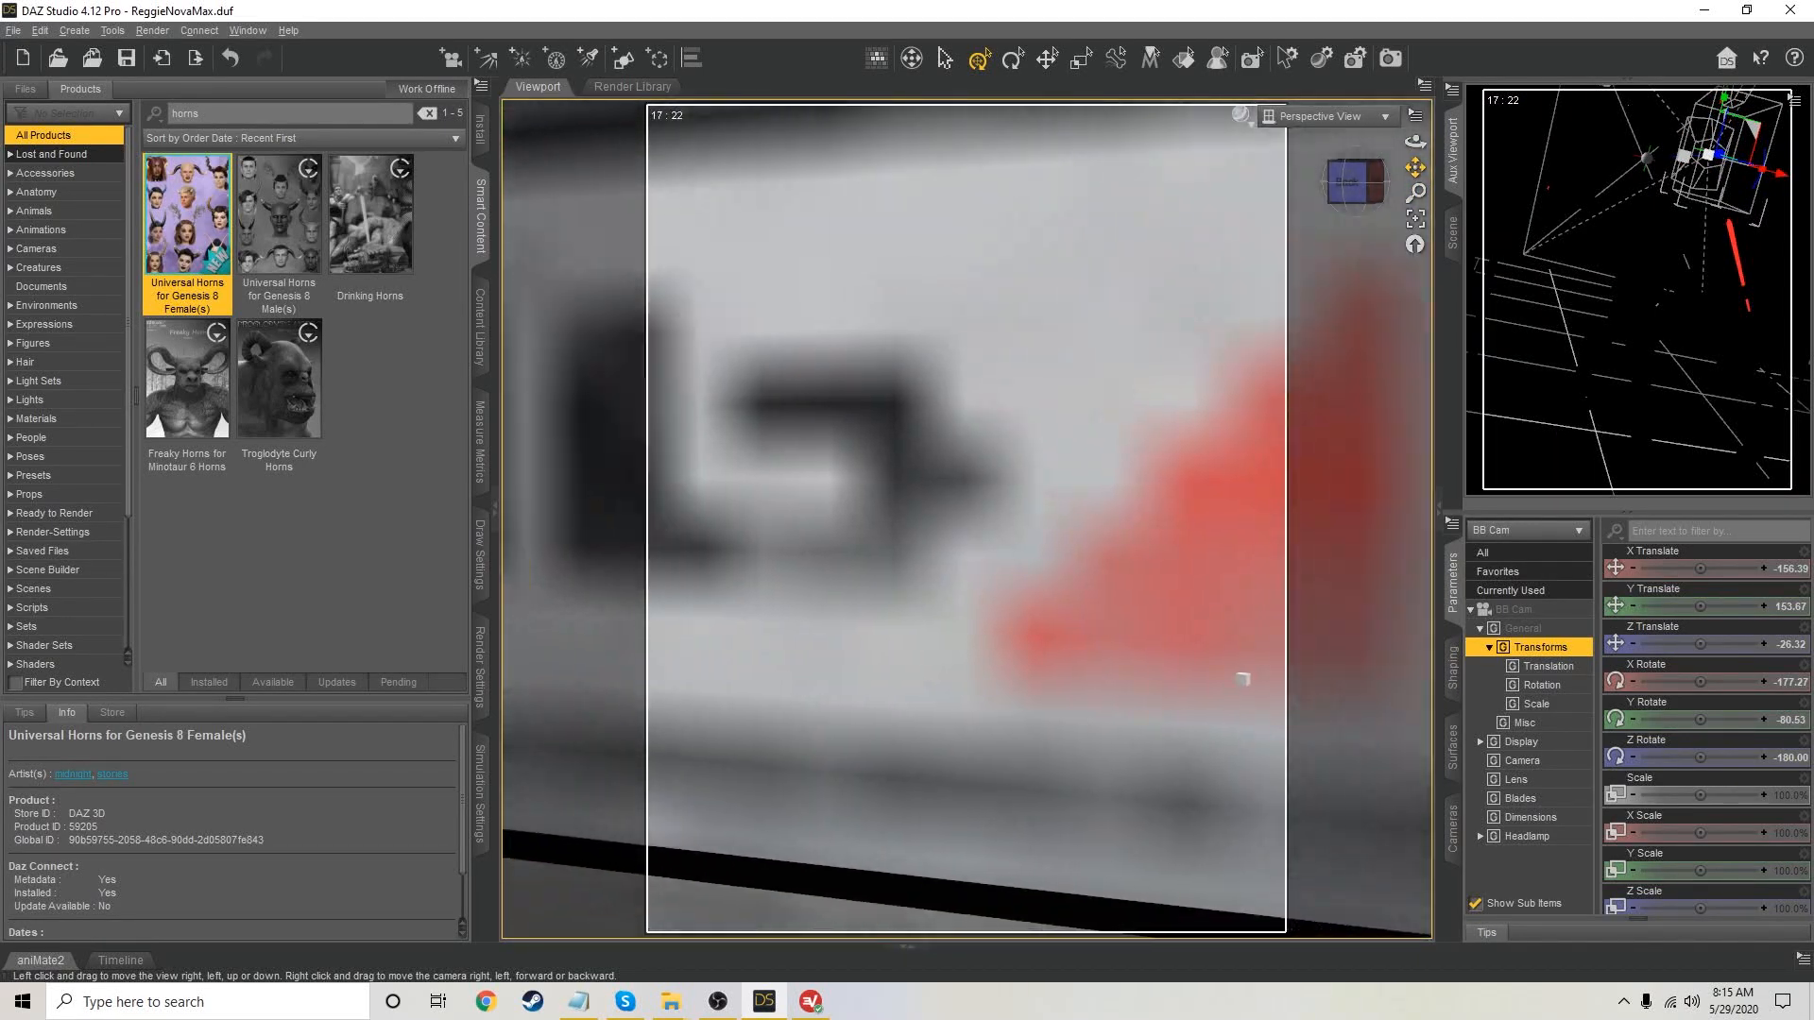
left_click_drag(1417, 190, 1345, 162)
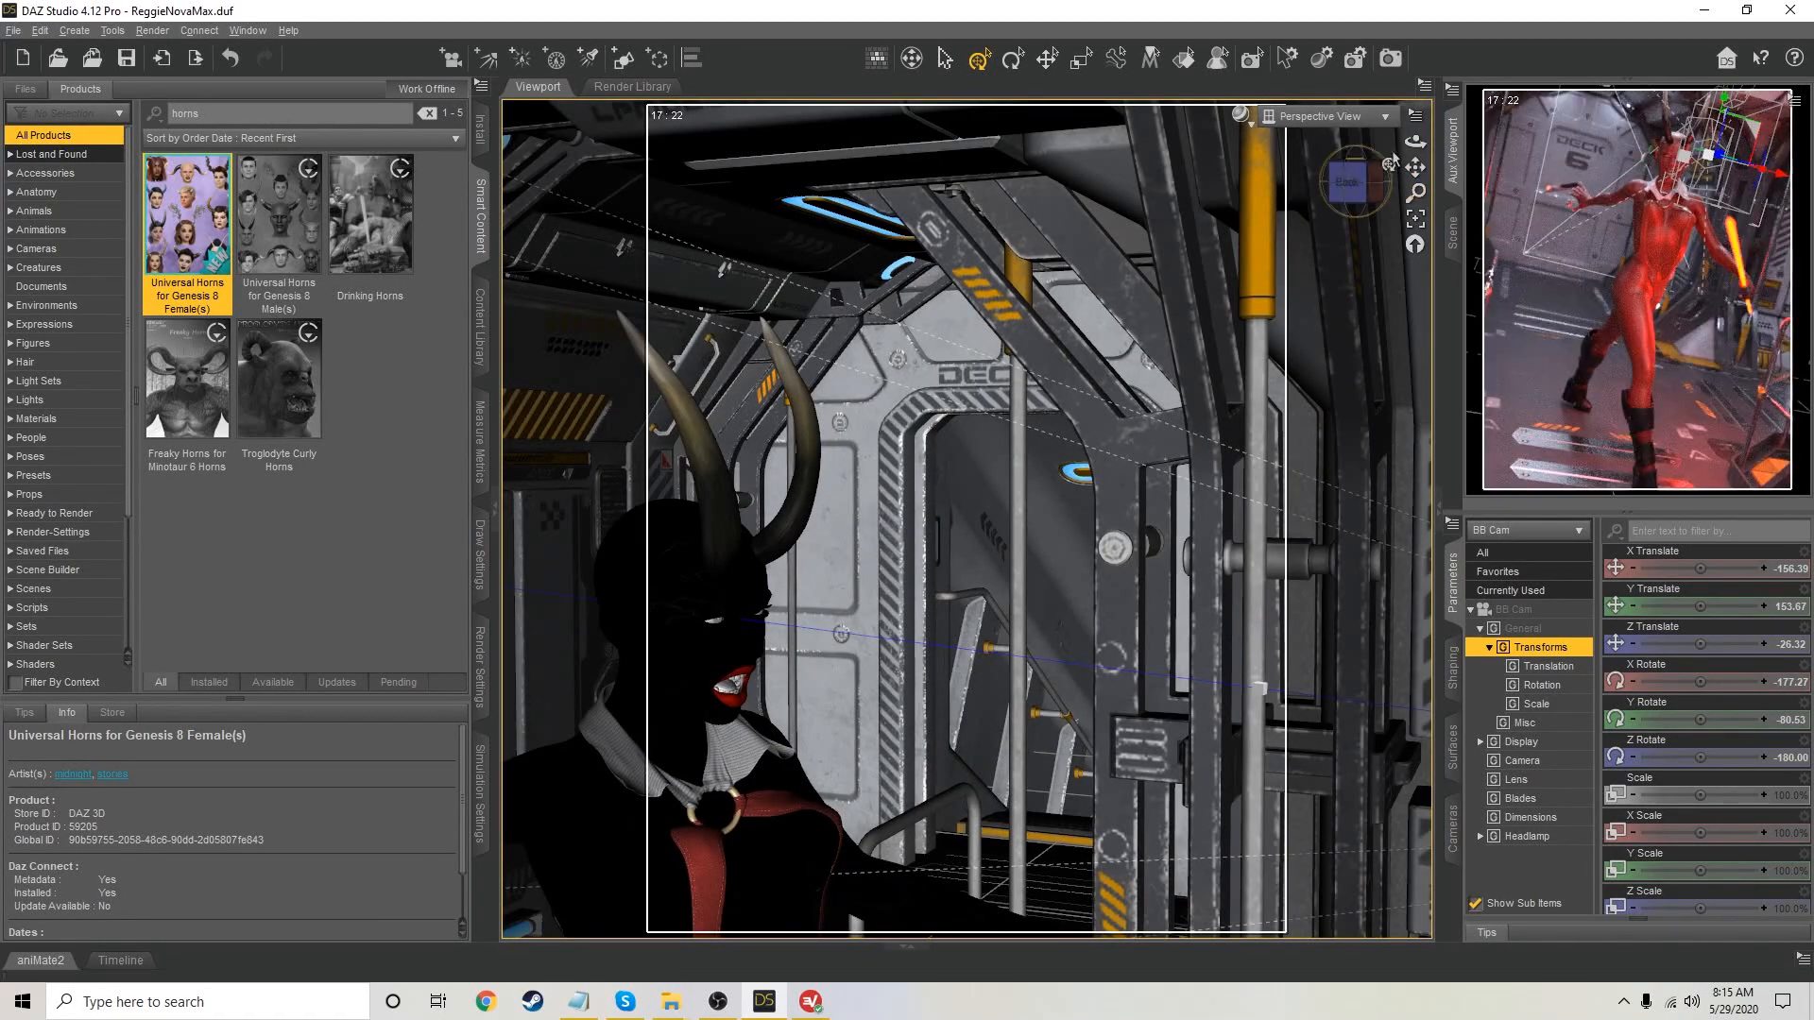
left_click(1522, 744)
left_click(1523, 762)
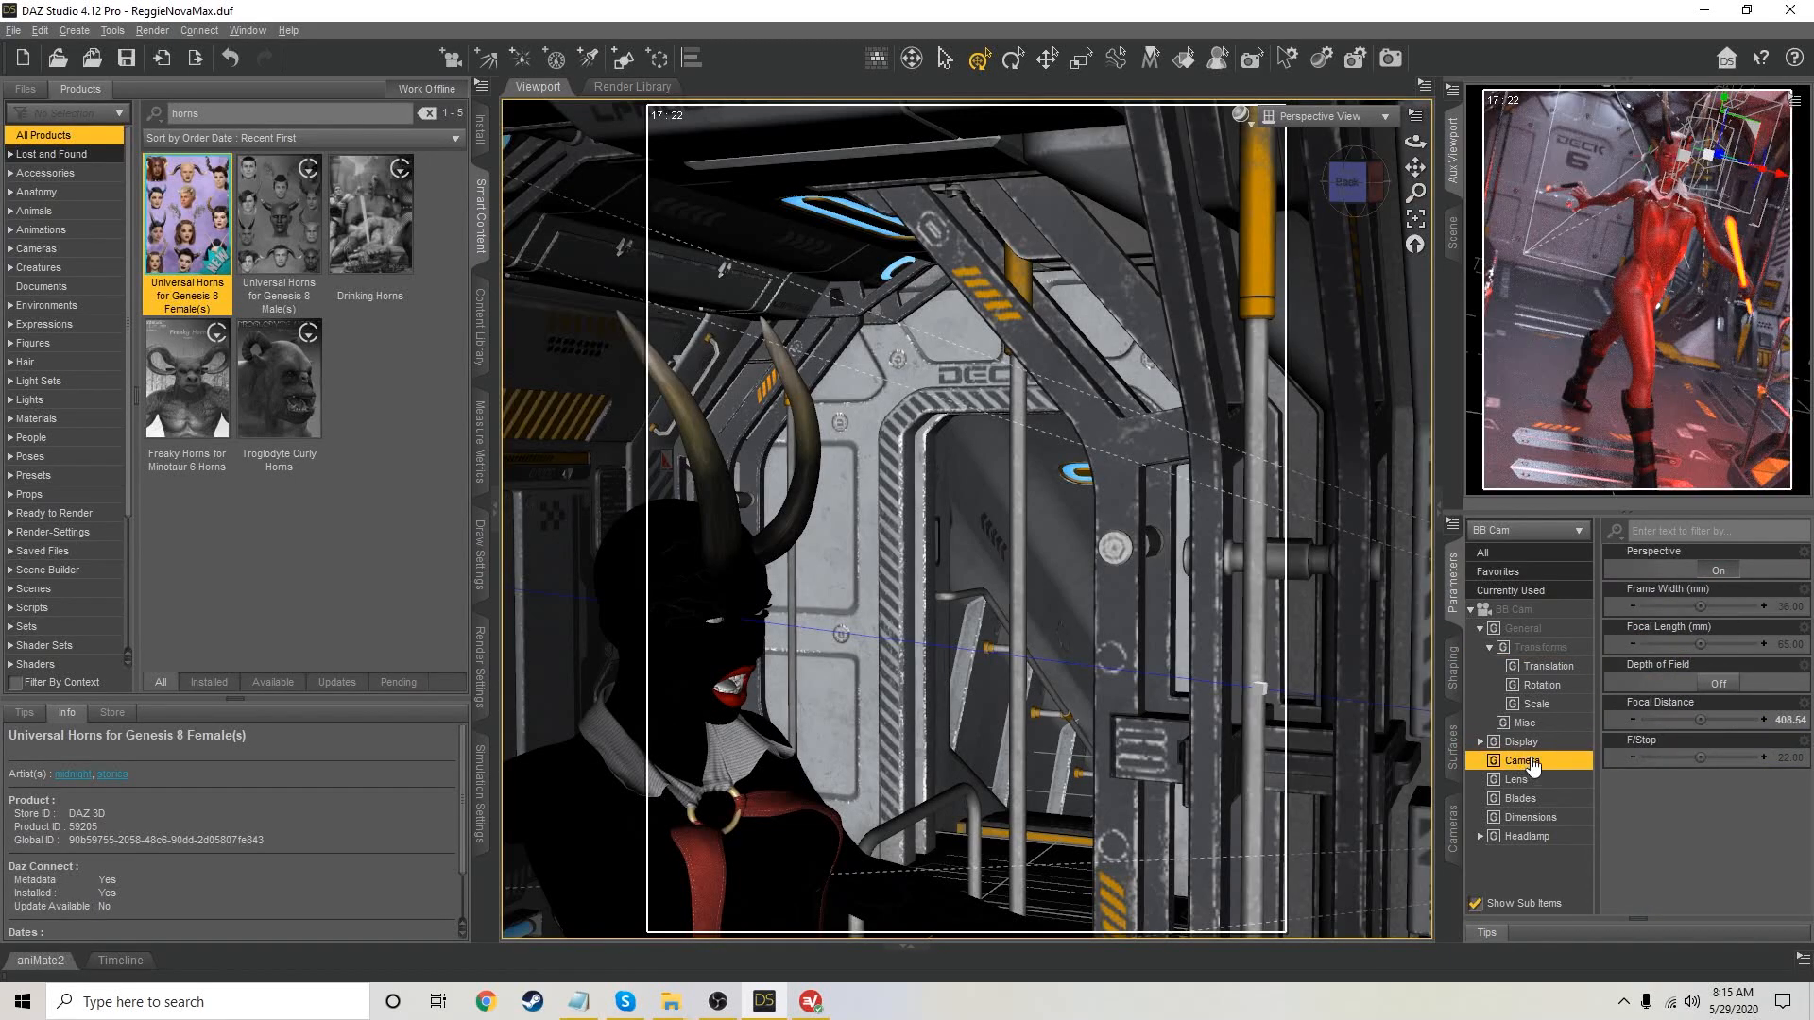
left_click(1715, 683)
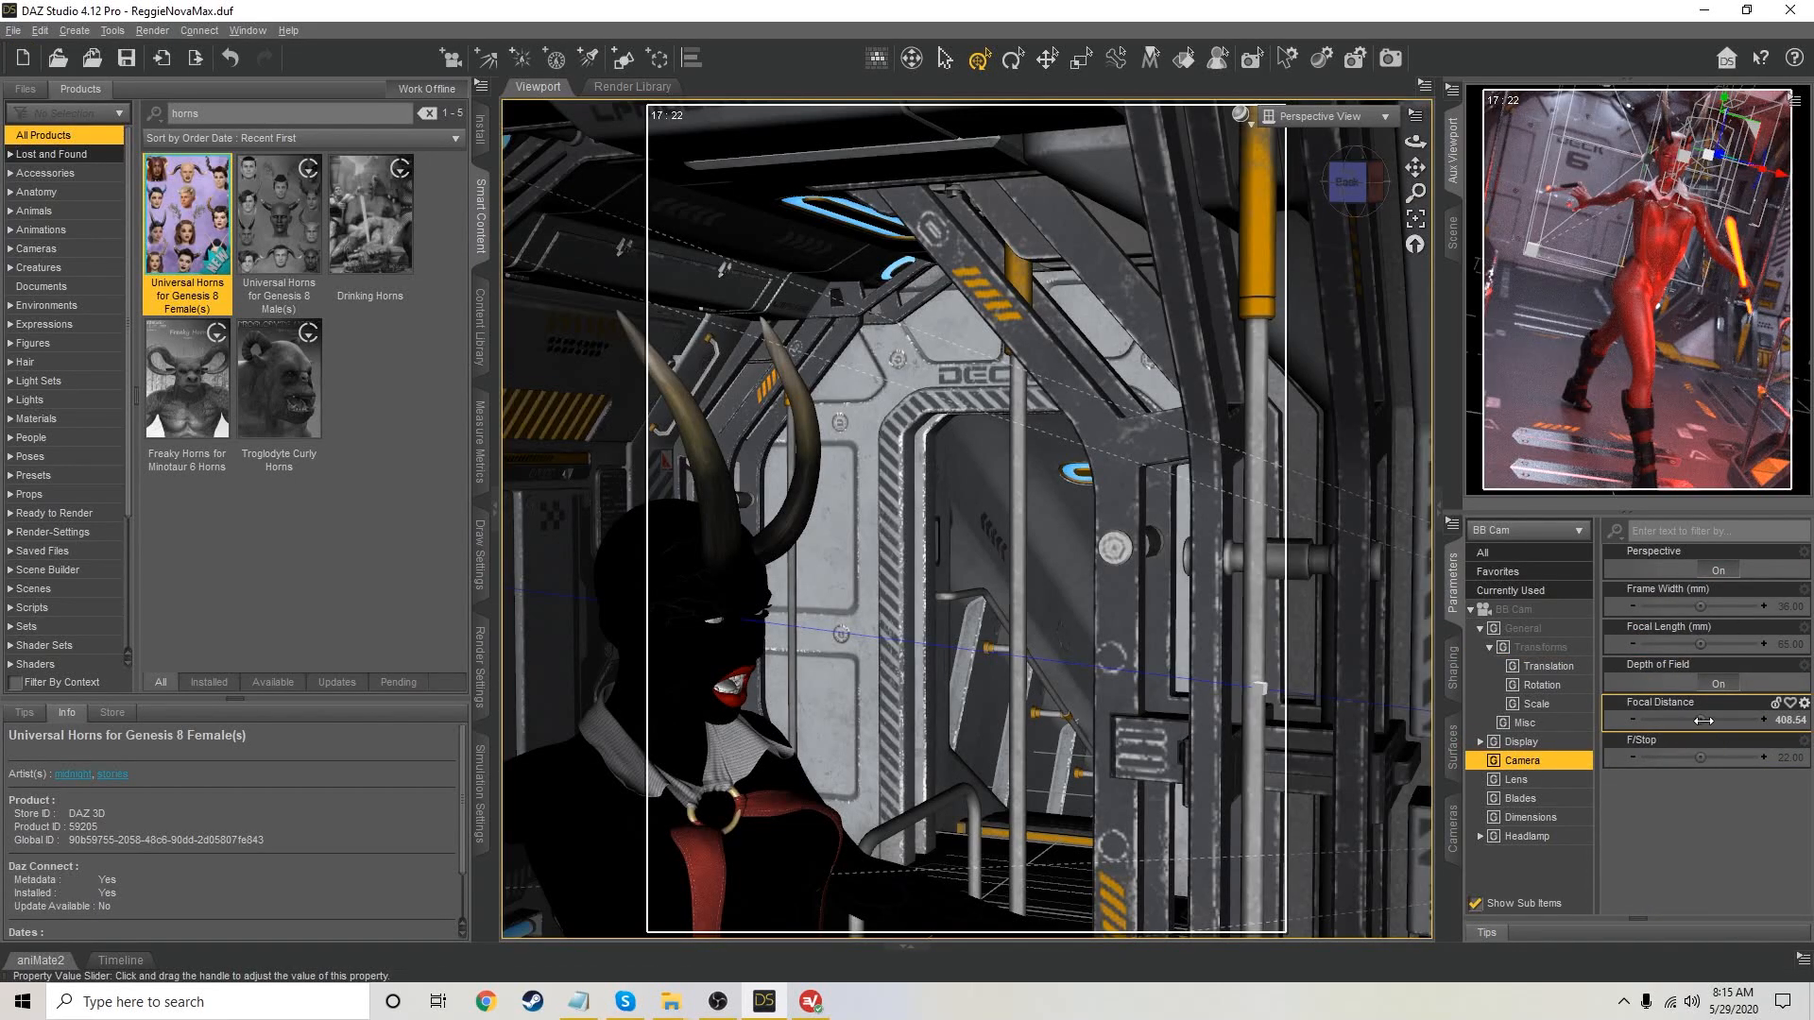
Set BB Cam's Focal Distance to 126.95 and its F/Stop to 202.24
left_click_drag(1703, 721, 1674, 721)
left_click_drag(1671, 720, 1723, 758)
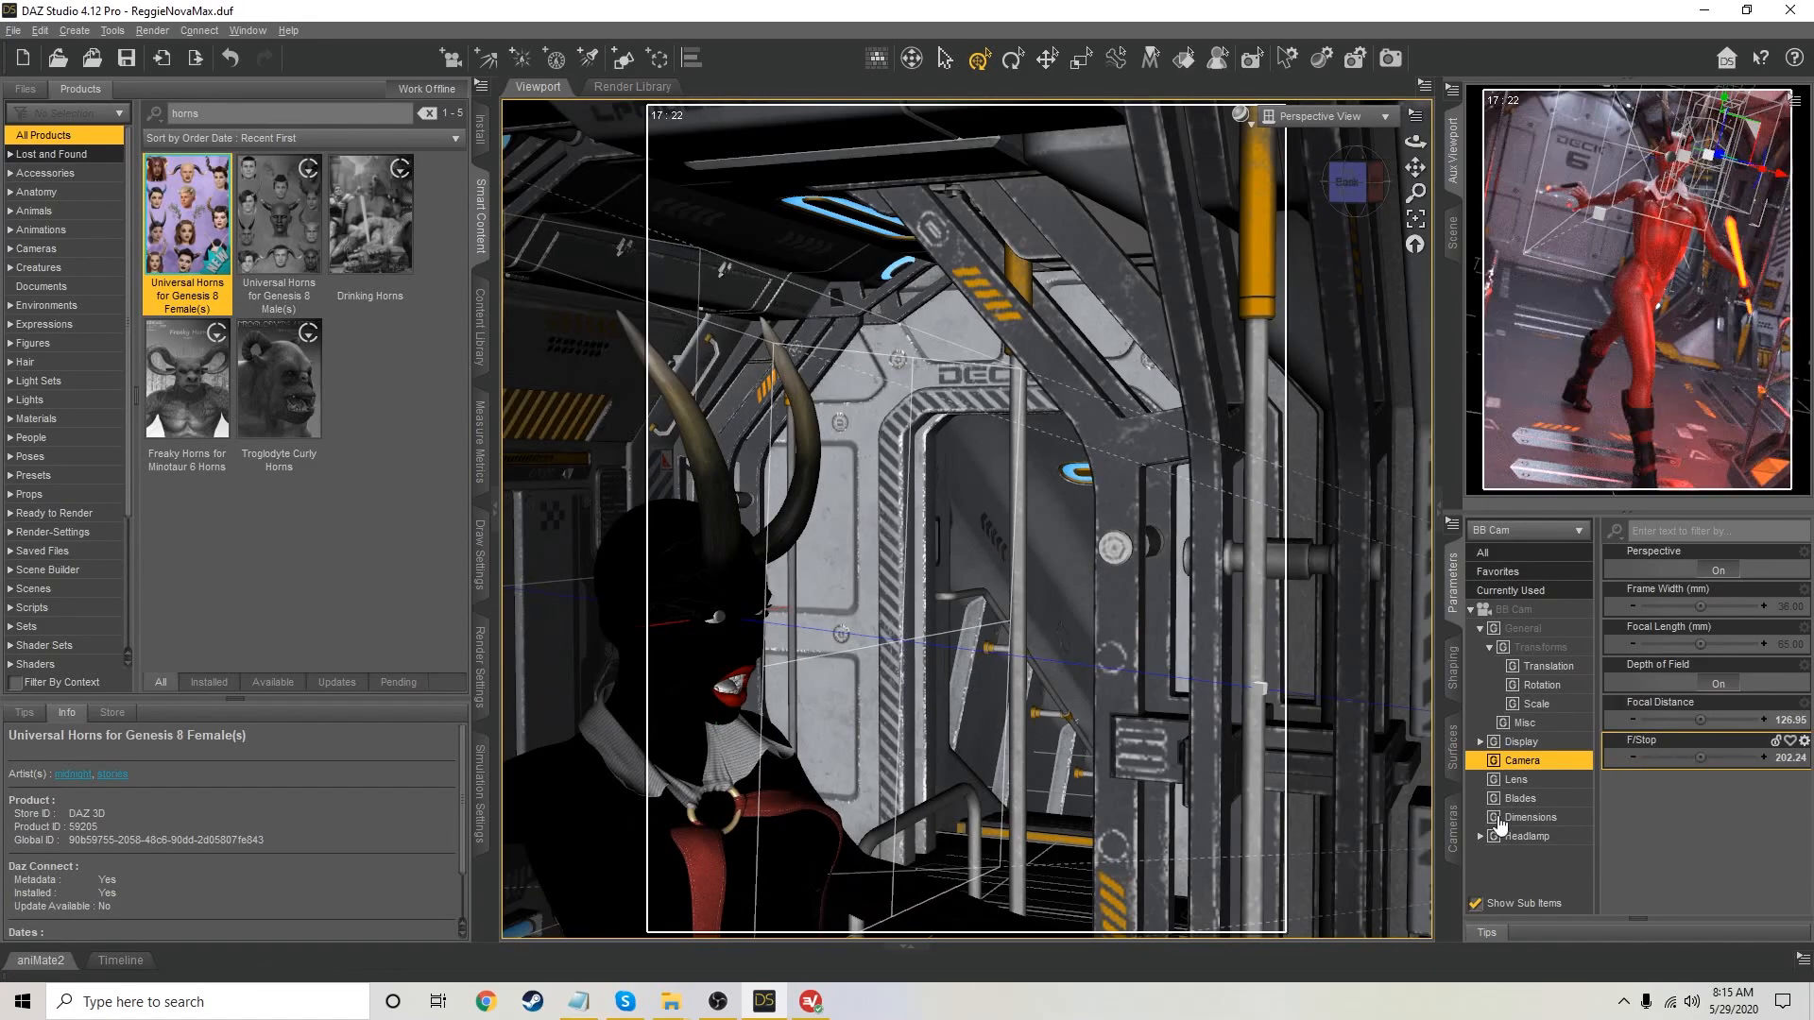
Rotate BB Cam slightly, working from a front view of the horned figure
left_click_drag(1362, 186, 1242, 185)
left_click_drag(1416, 167, 957, 1)
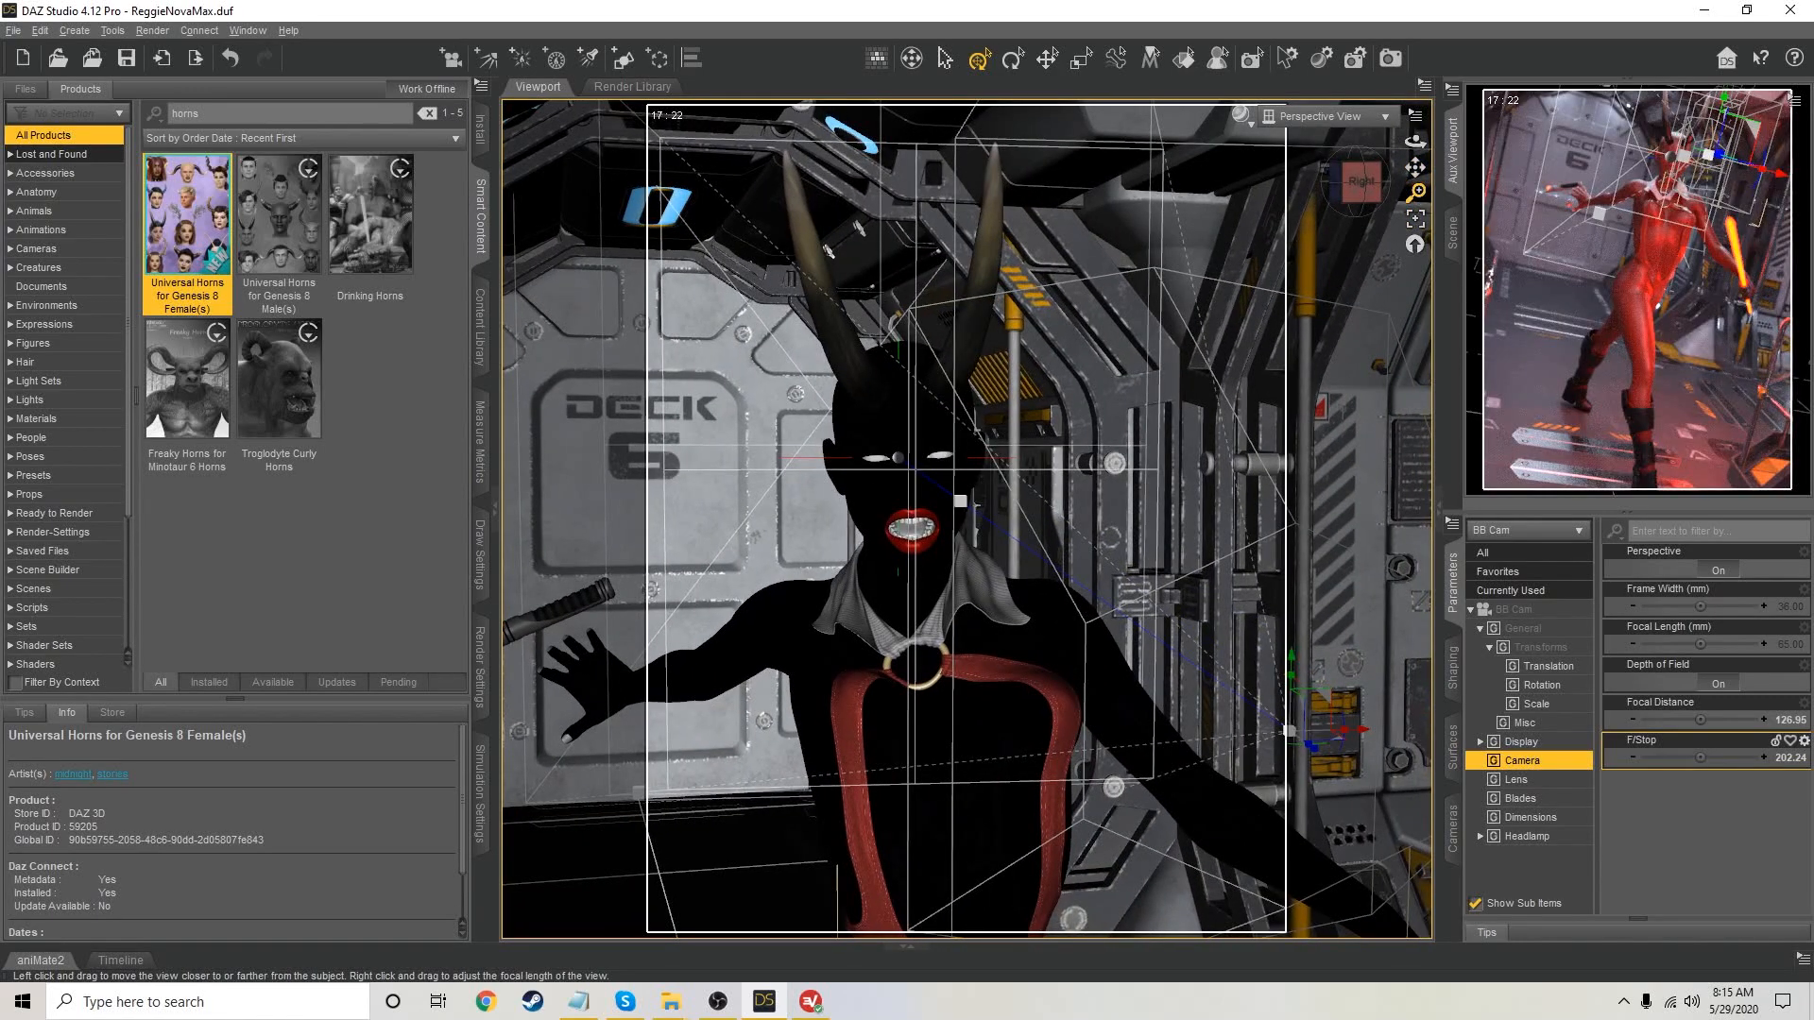
left_click(1415, 218)
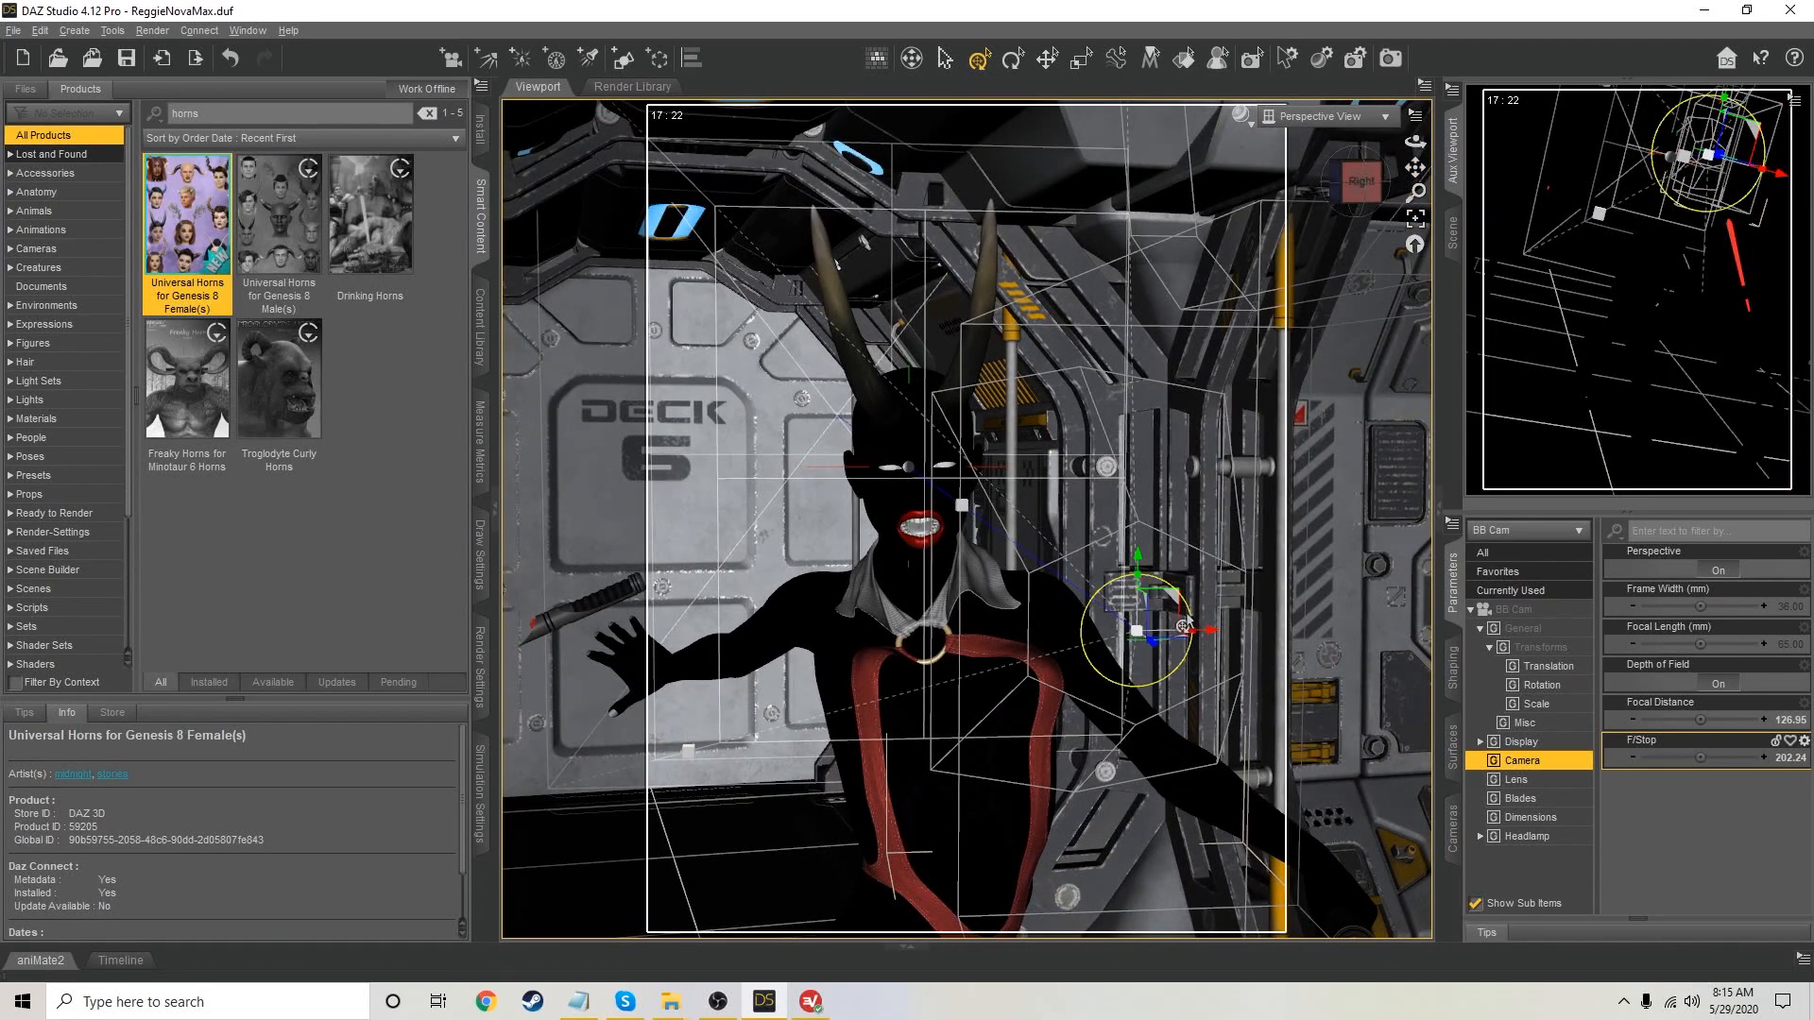
left_click_drag(1190, 618, 1190, 611)
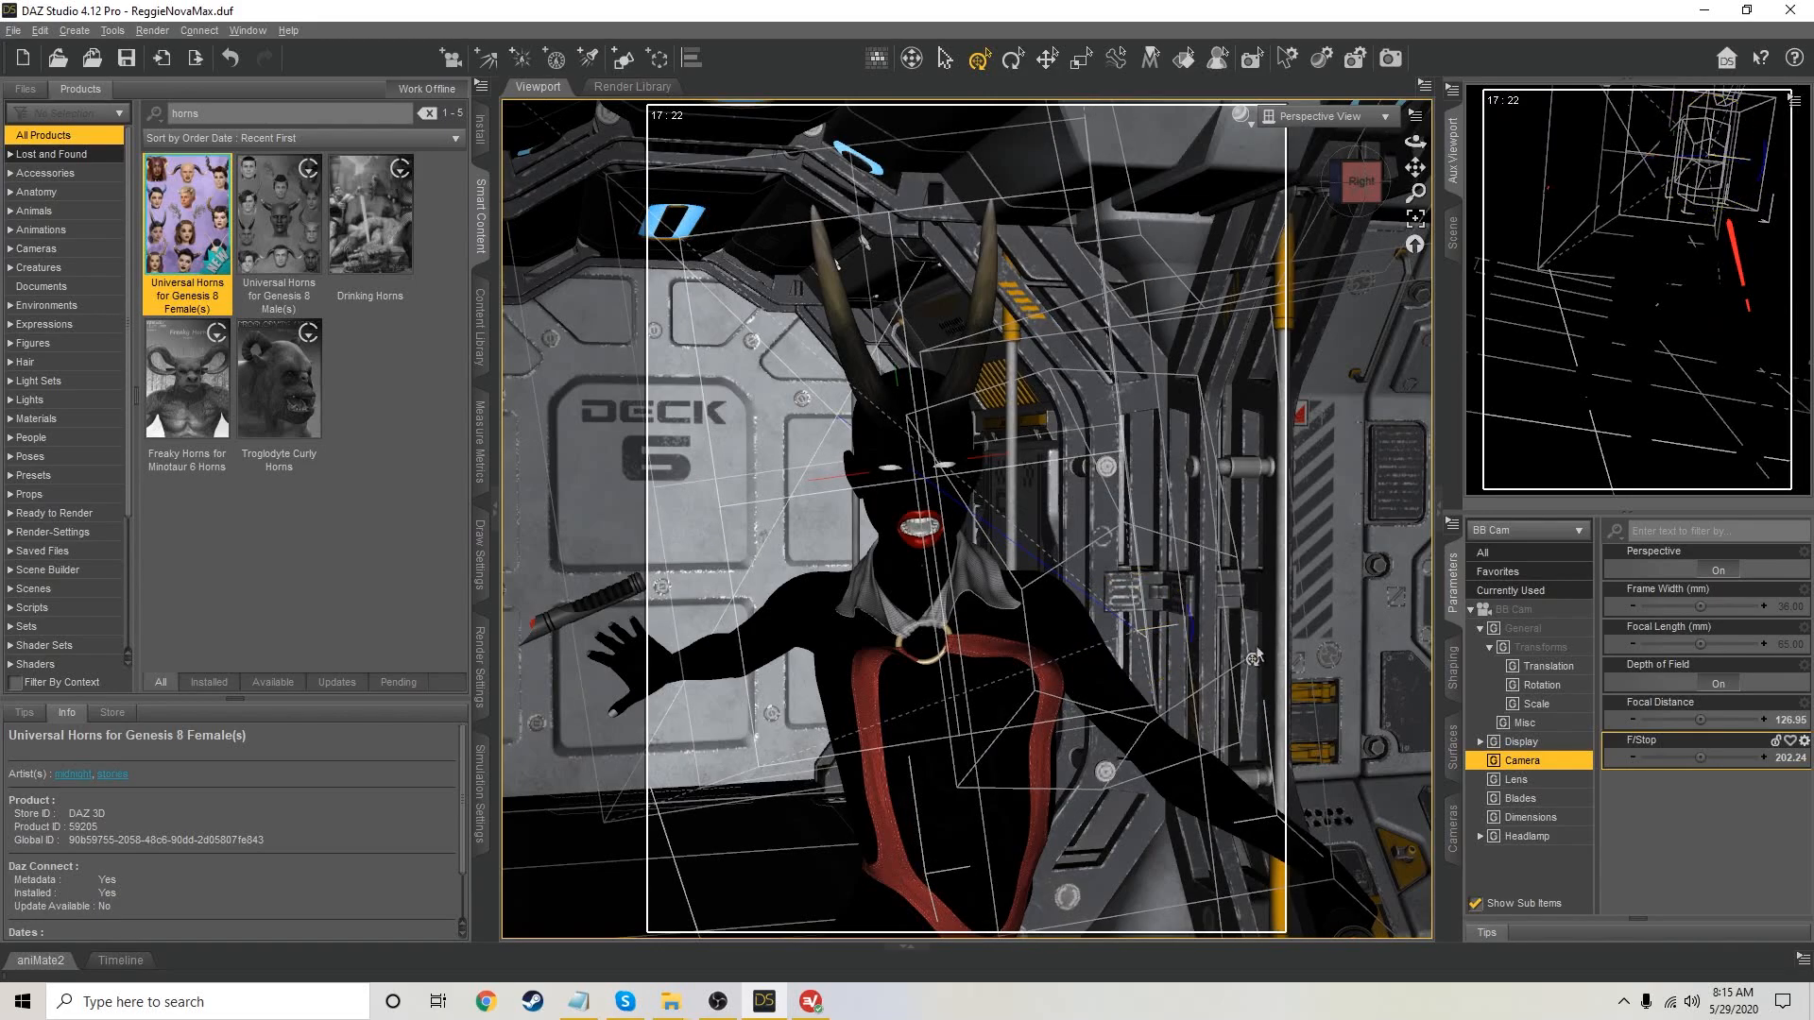
Open BB Cam's headlamp settings and switch the auxiliary viewport from Reggies Cam to BB Cam
left_click(1526, 836)
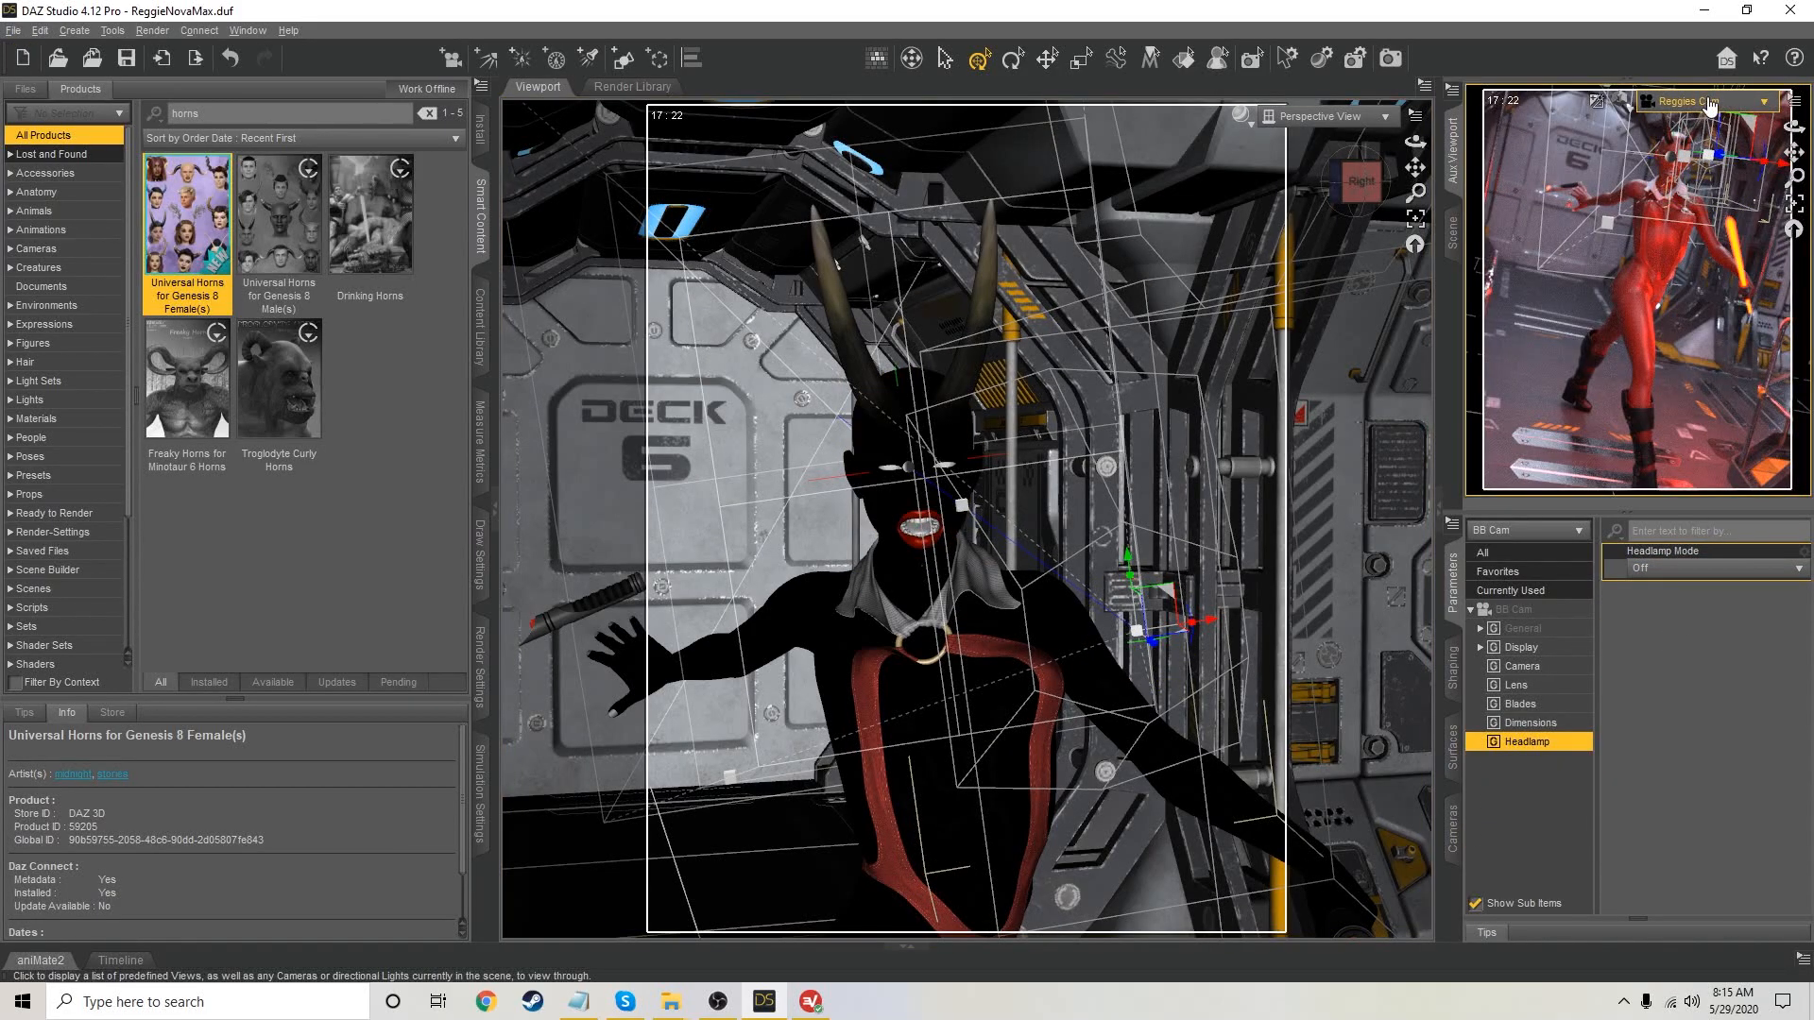
left_click(1708, 100)
left_click(1681, 278)
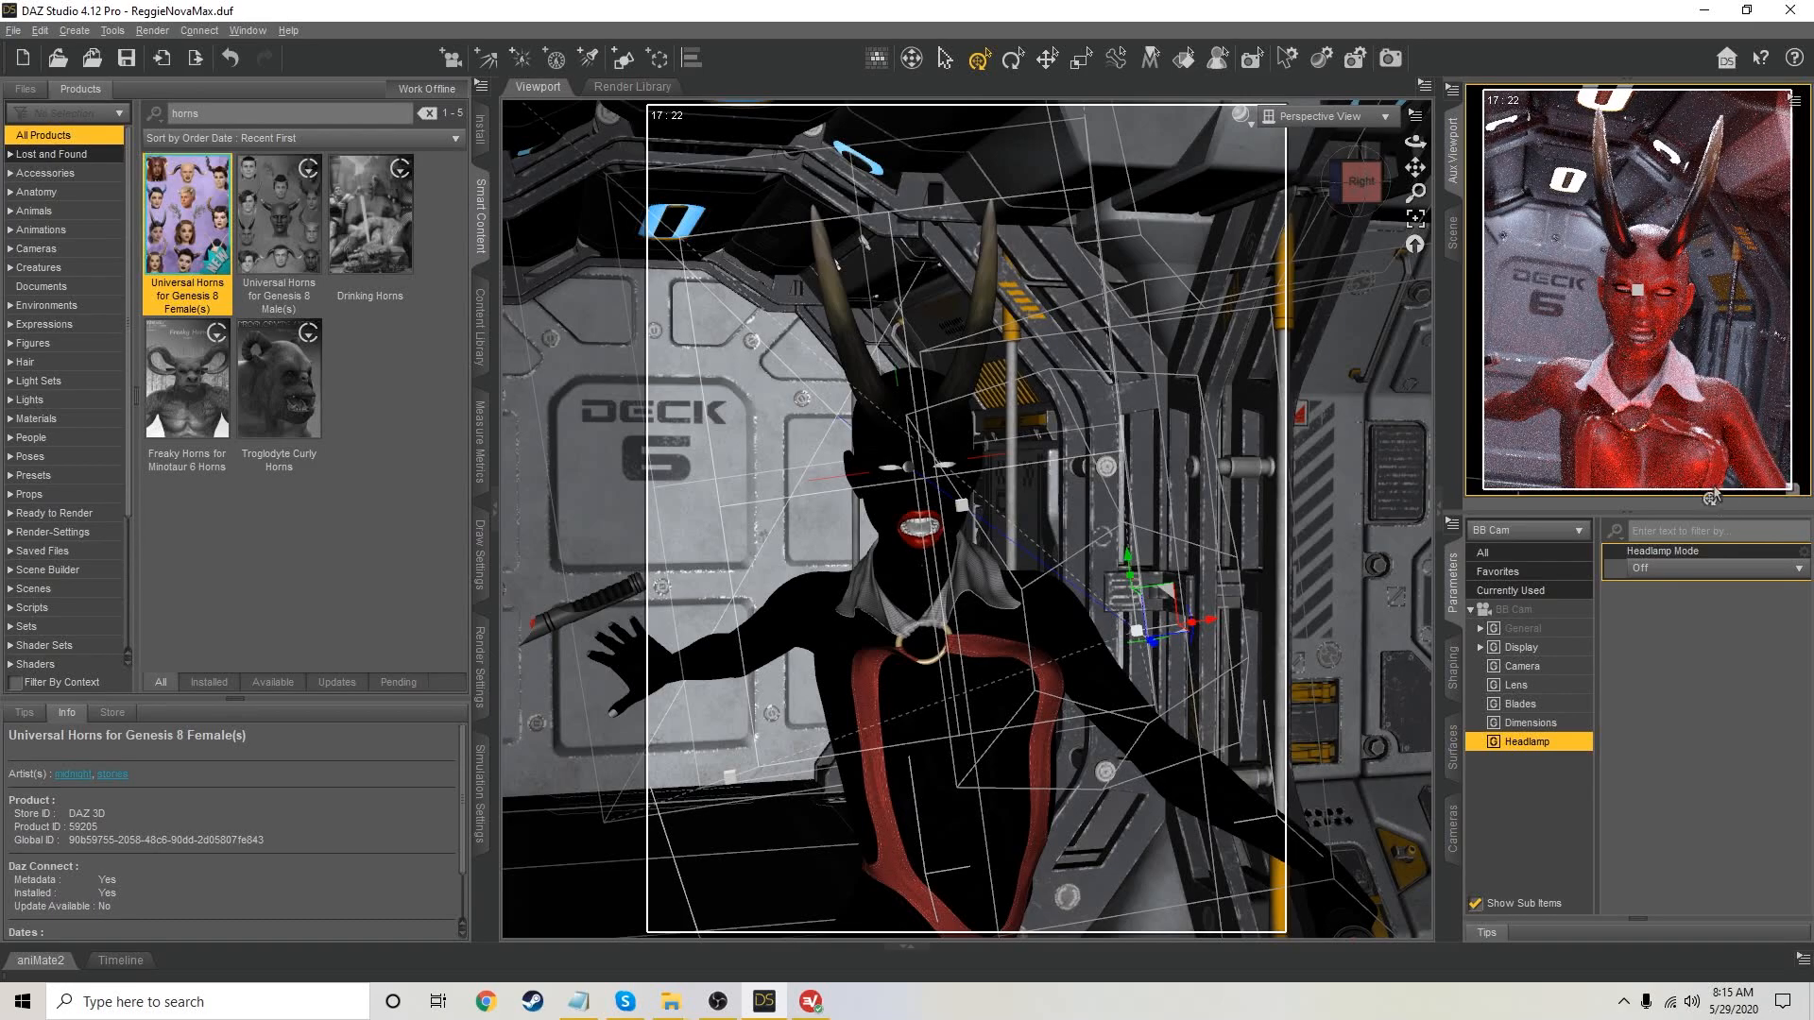
Select the figure's Left Pectoral bone and set its Up-Down and Side-Side rotations to 0
mouse_move(1414, 173)
left_mouse_down()
mouse_move(1415, 192)
mouse_move(1415, 142)
left_mouse_up()
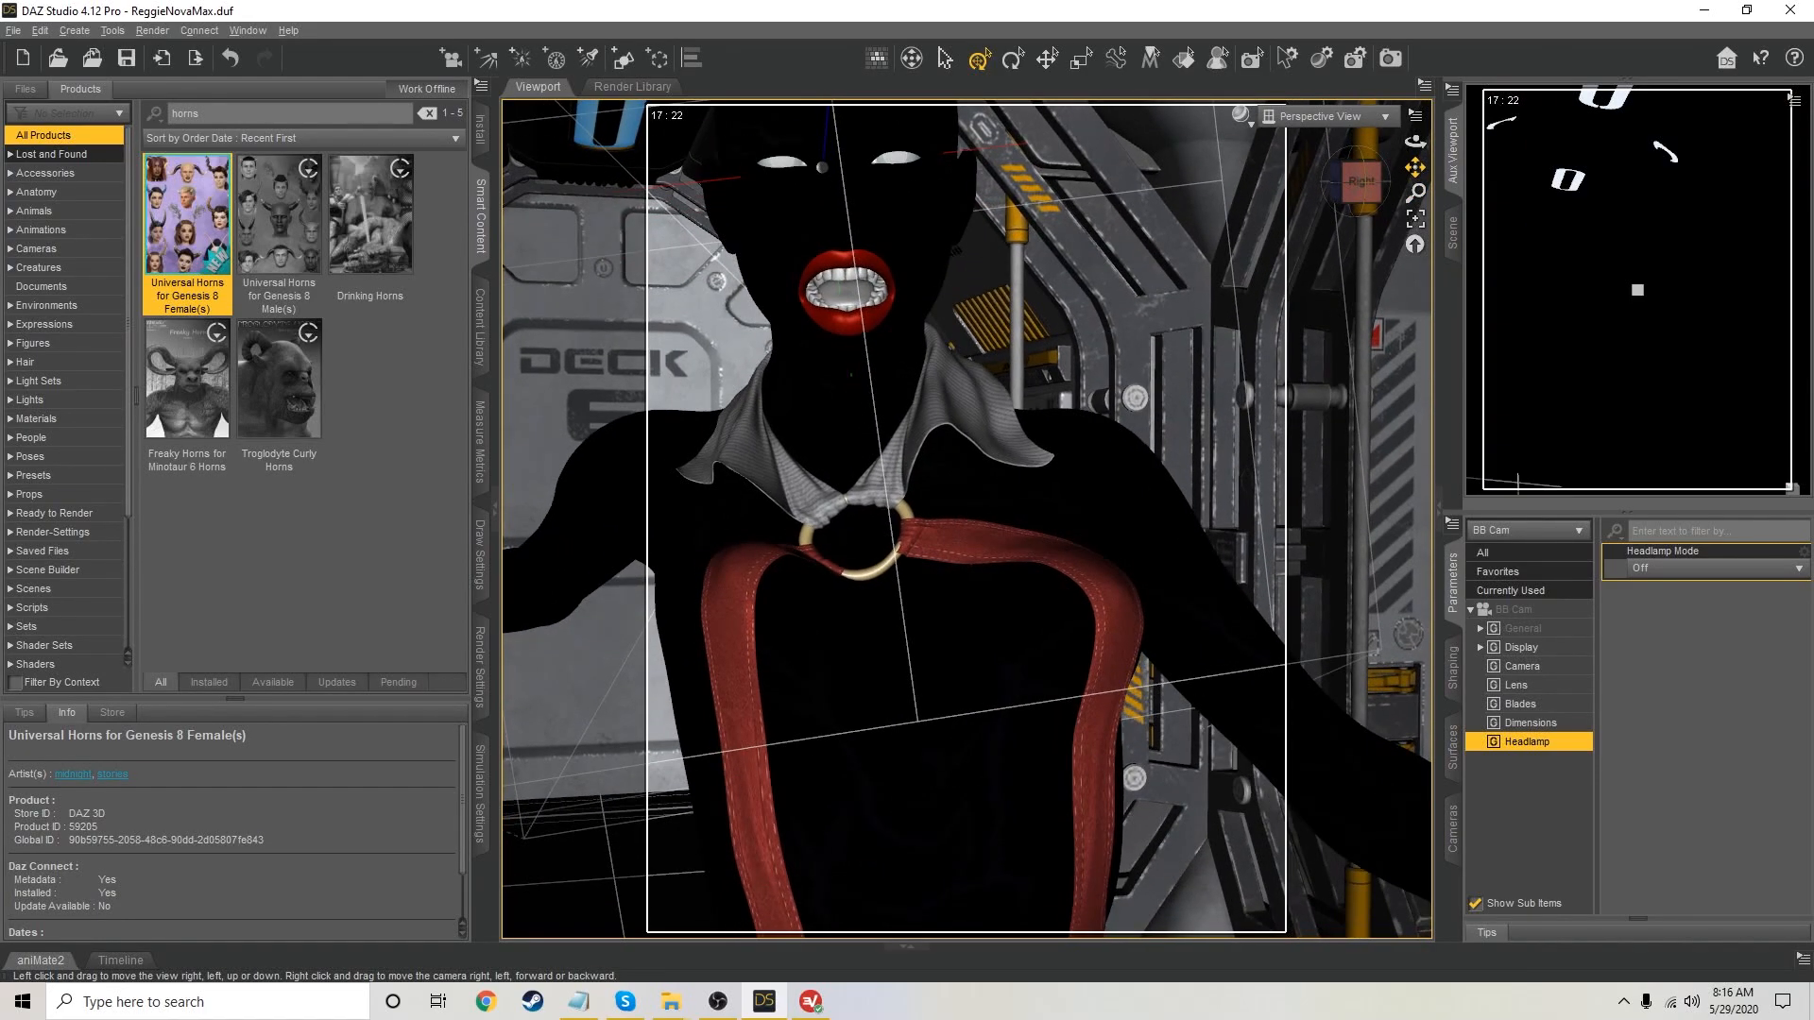
left_click(1077, 635)
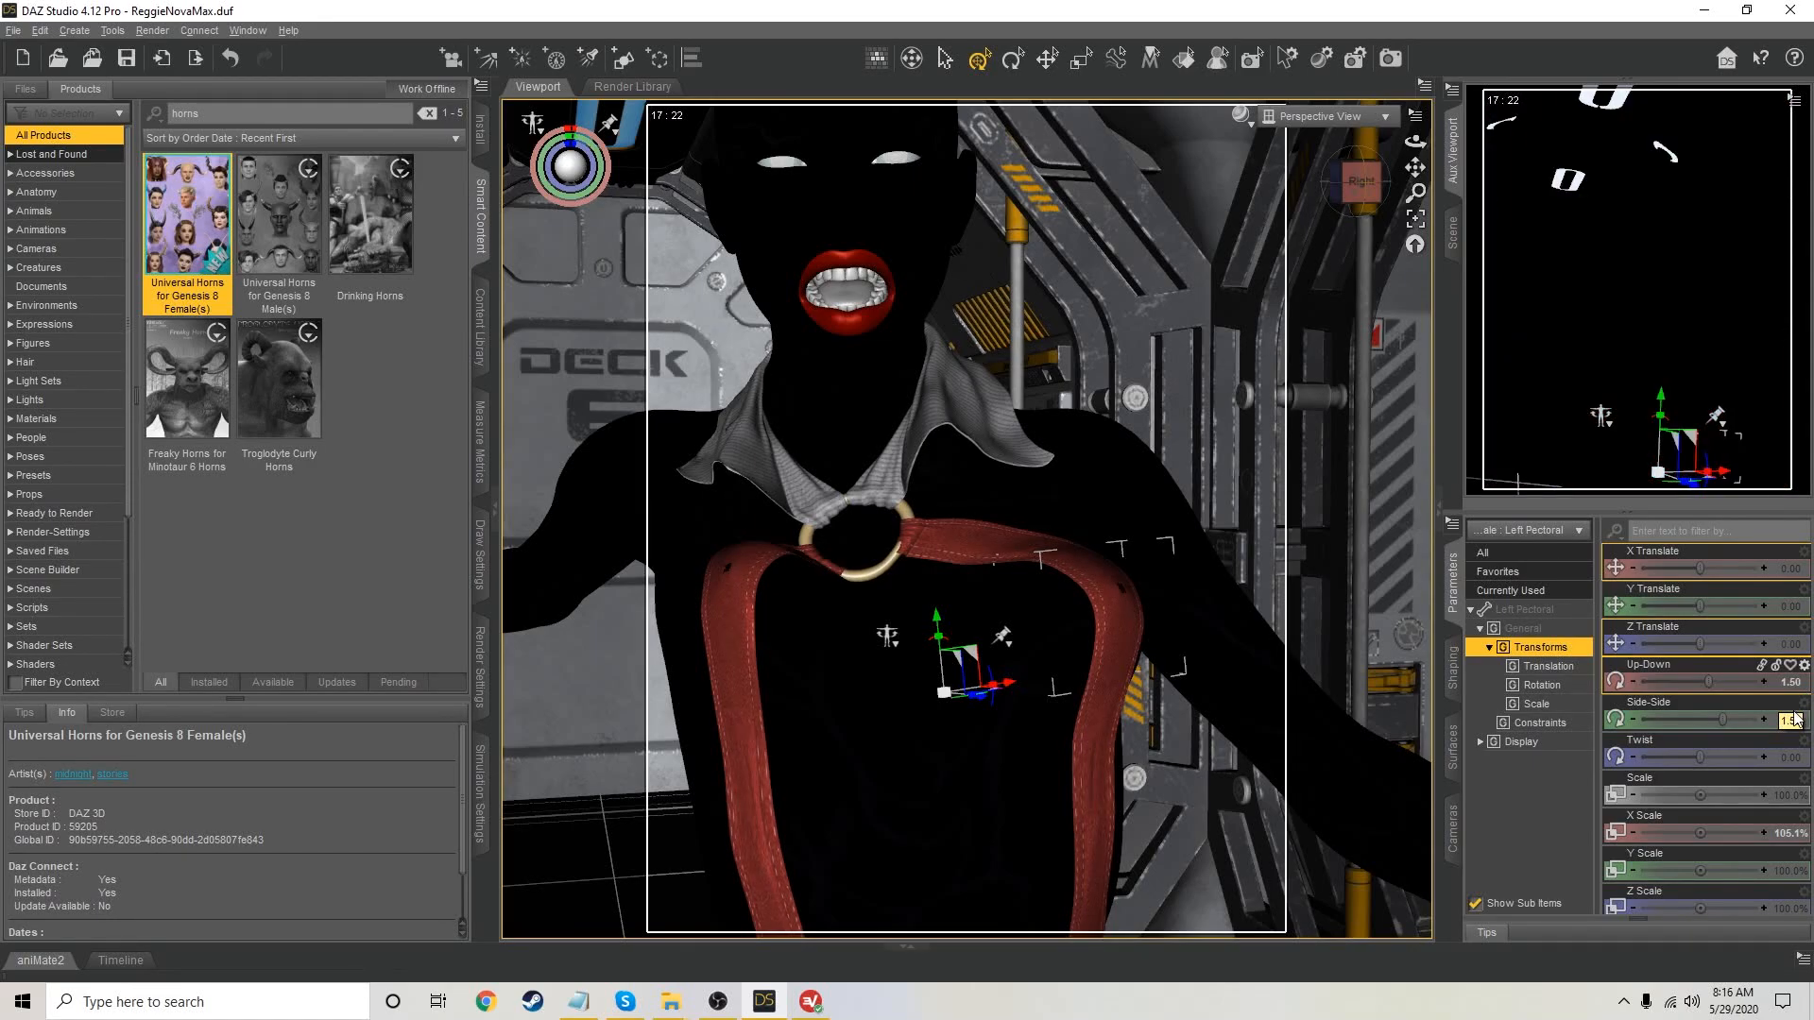
left_click(1797, 686)
type("0")
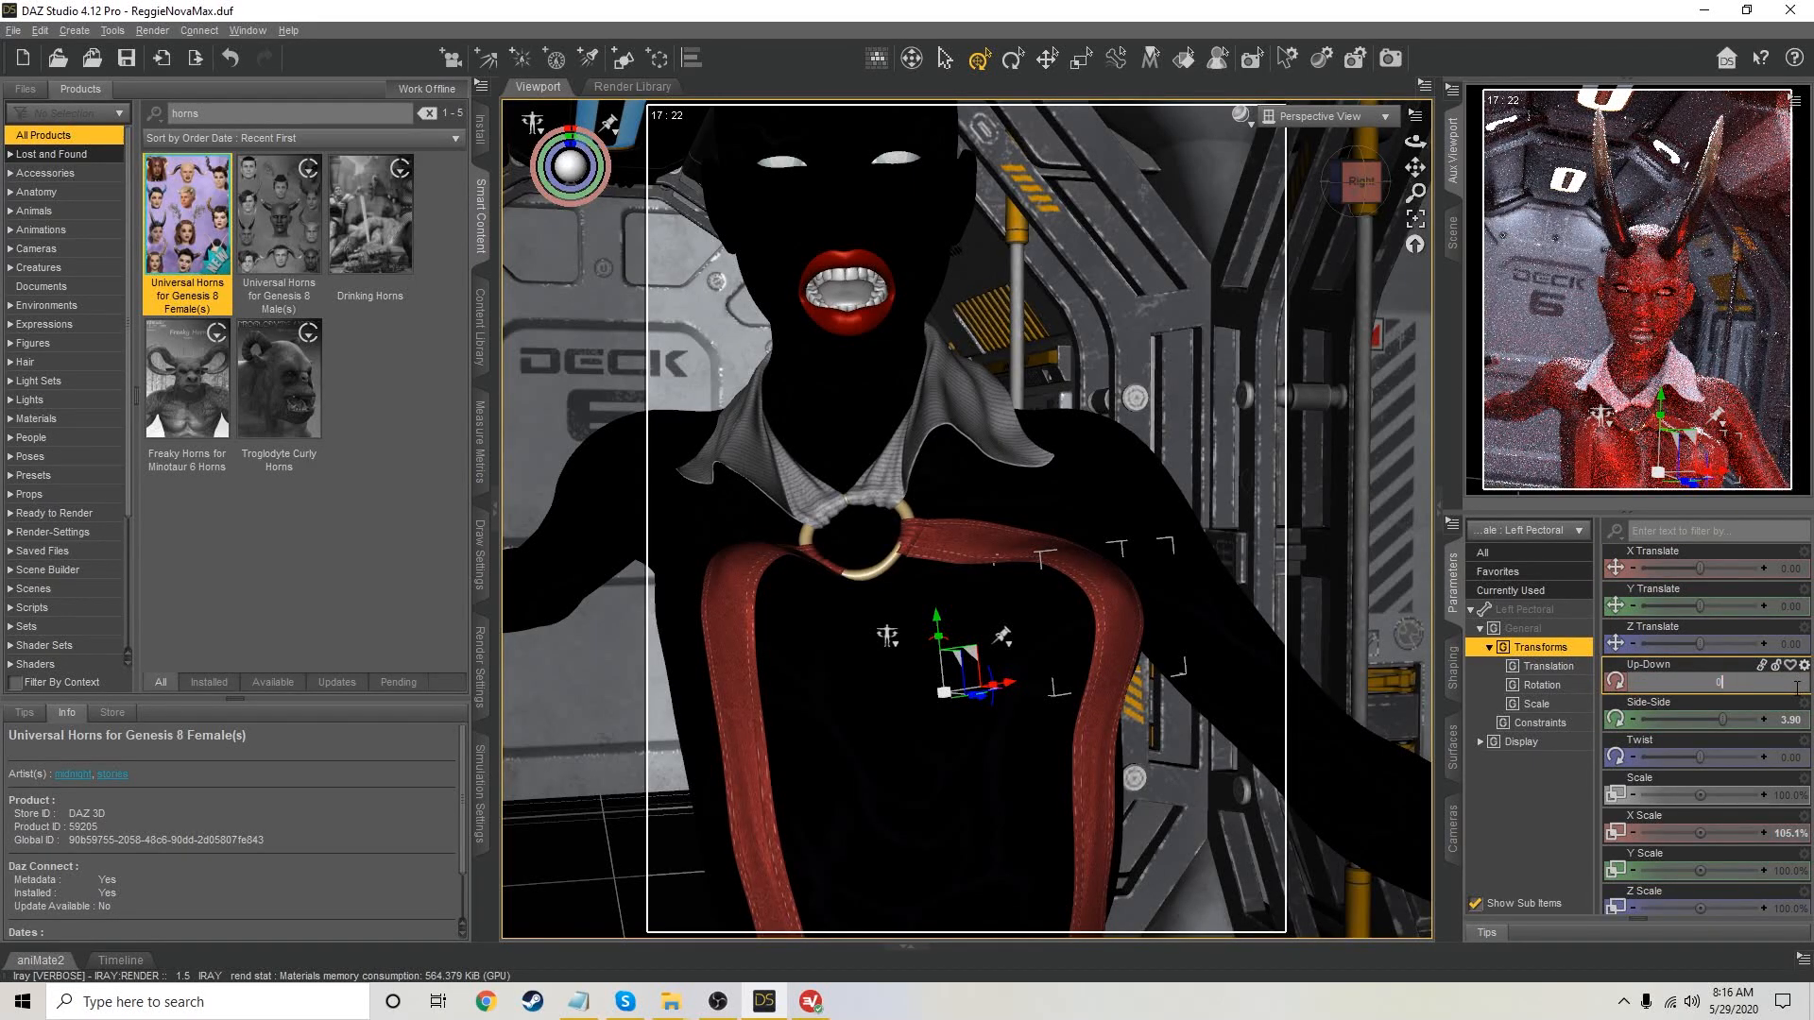
key("Return")
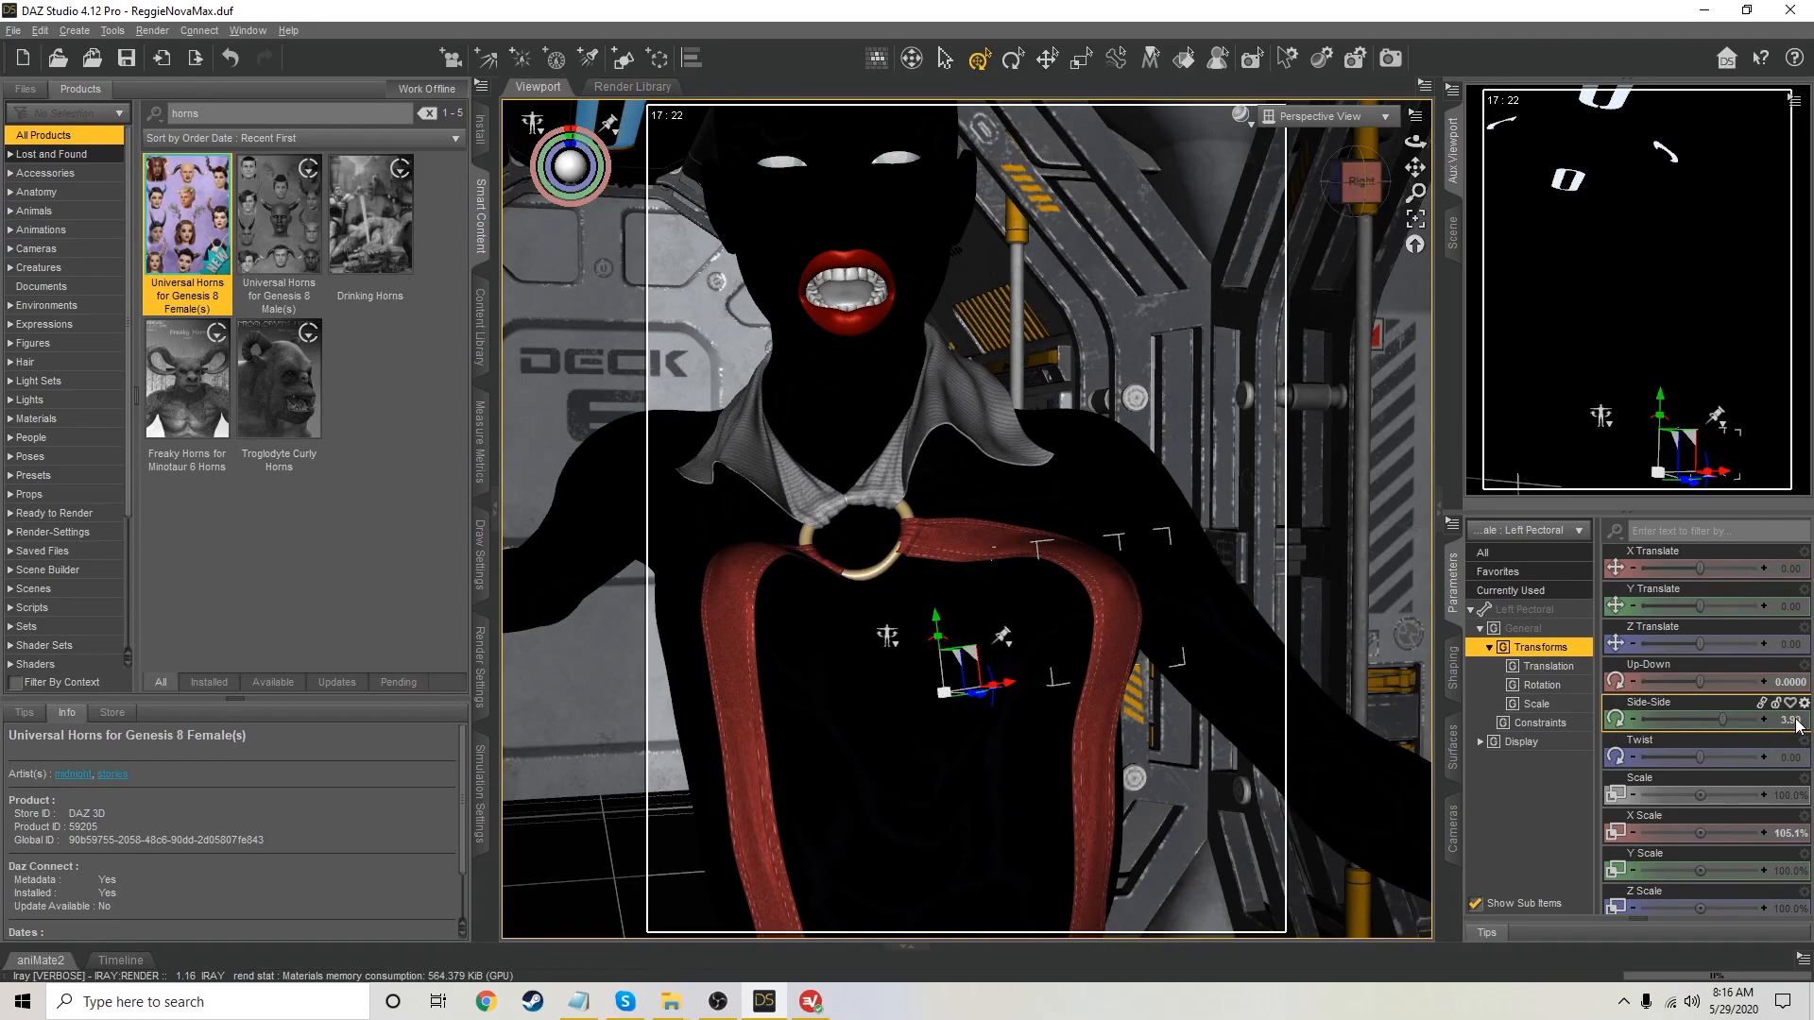
left_click(1797, 720)
type("0")
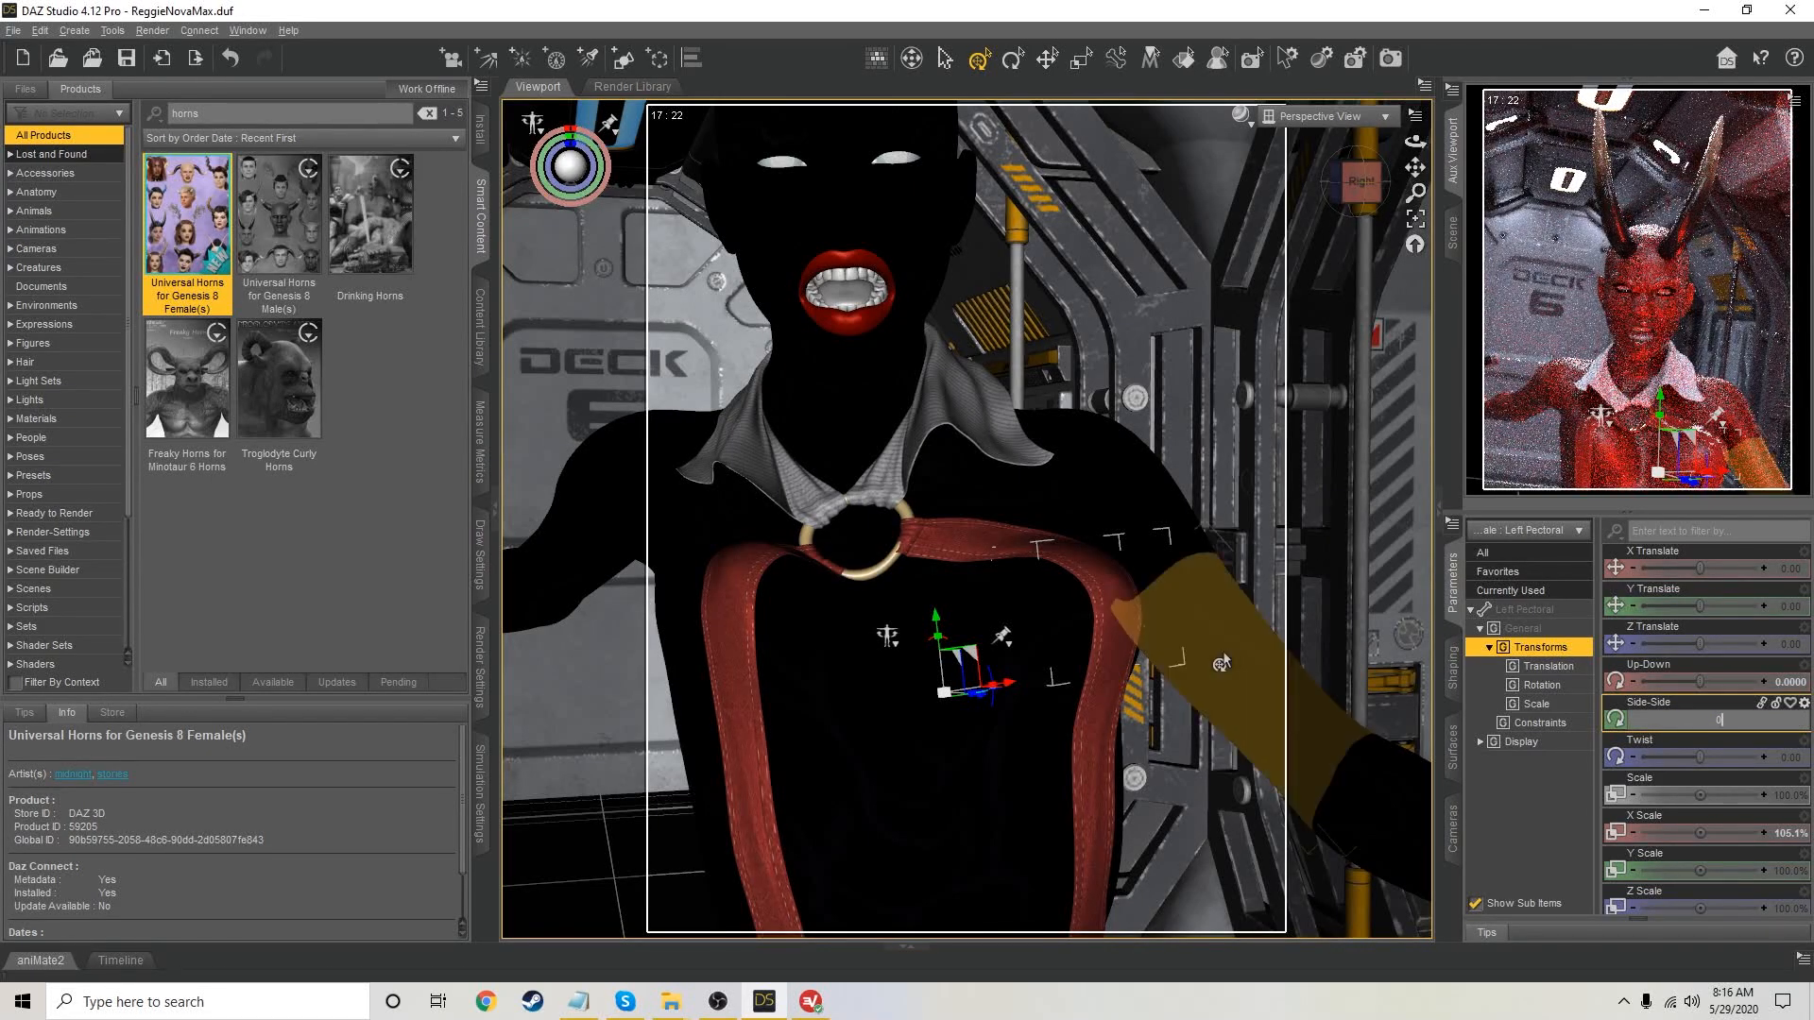
key("Return")
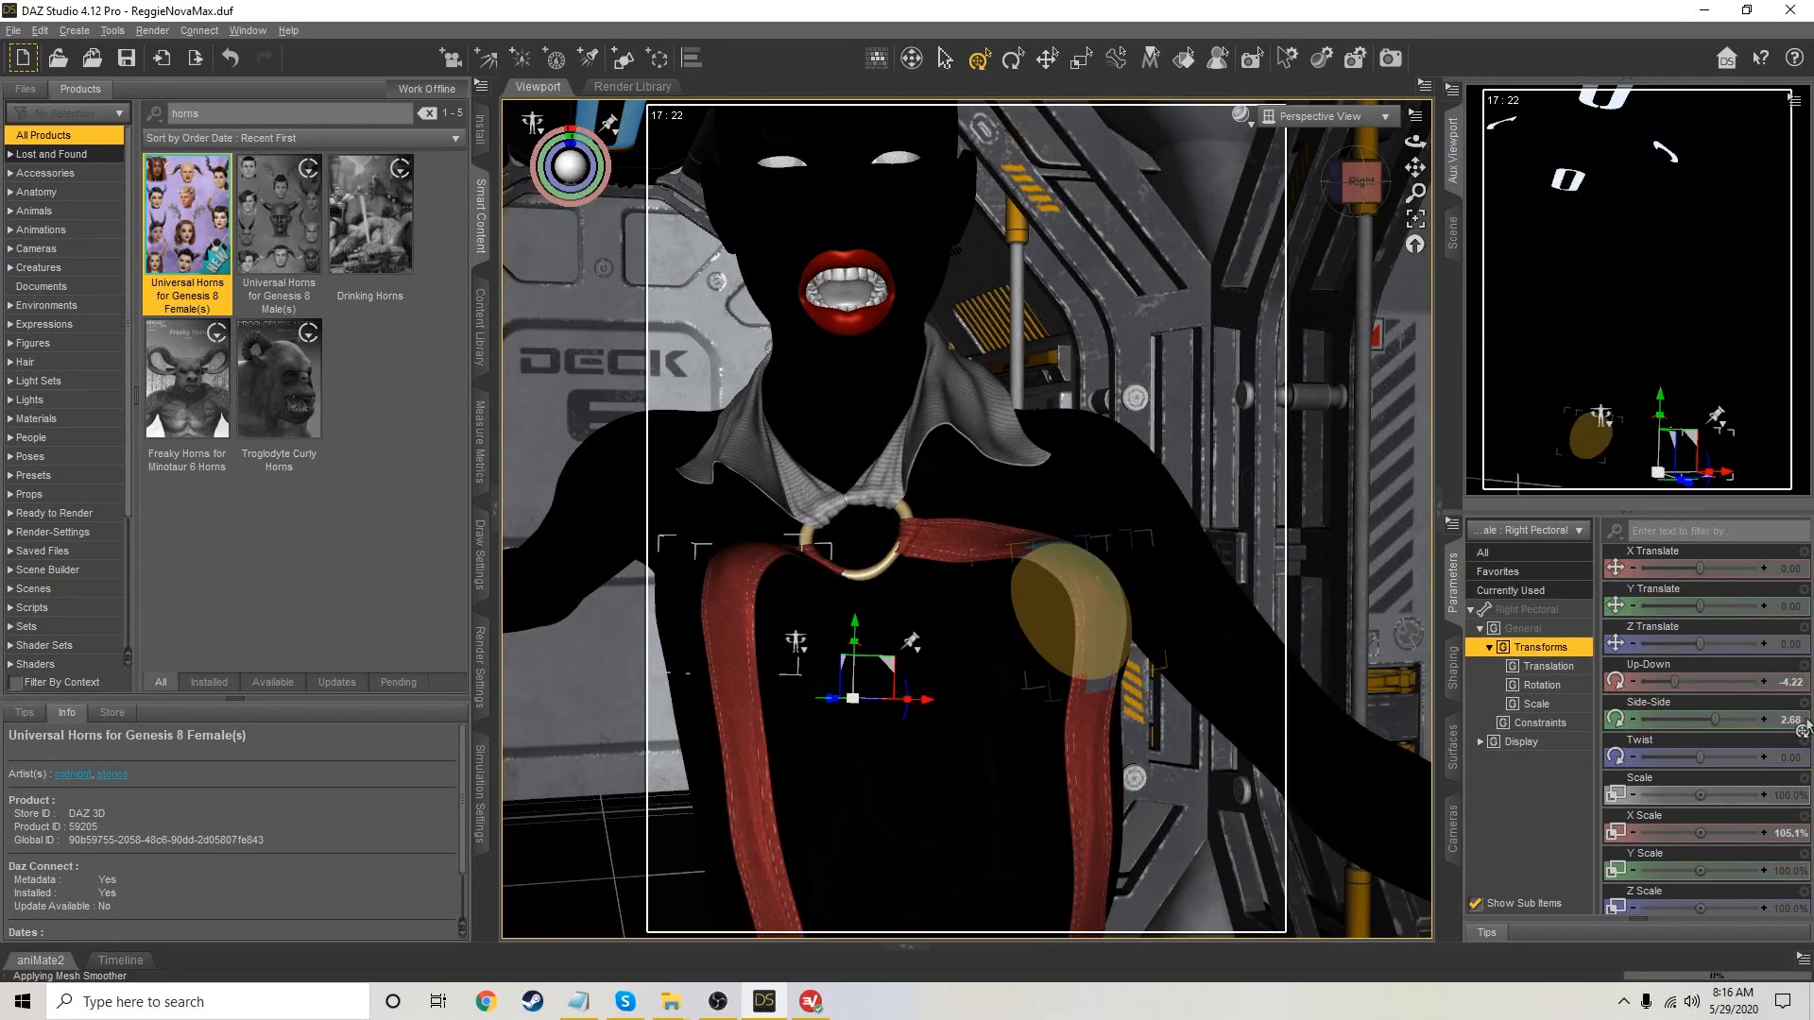
Set the Right Pectoral bone's Up-Down and Side-Side rotations to 0
left_click(1793, 684)
type("0")
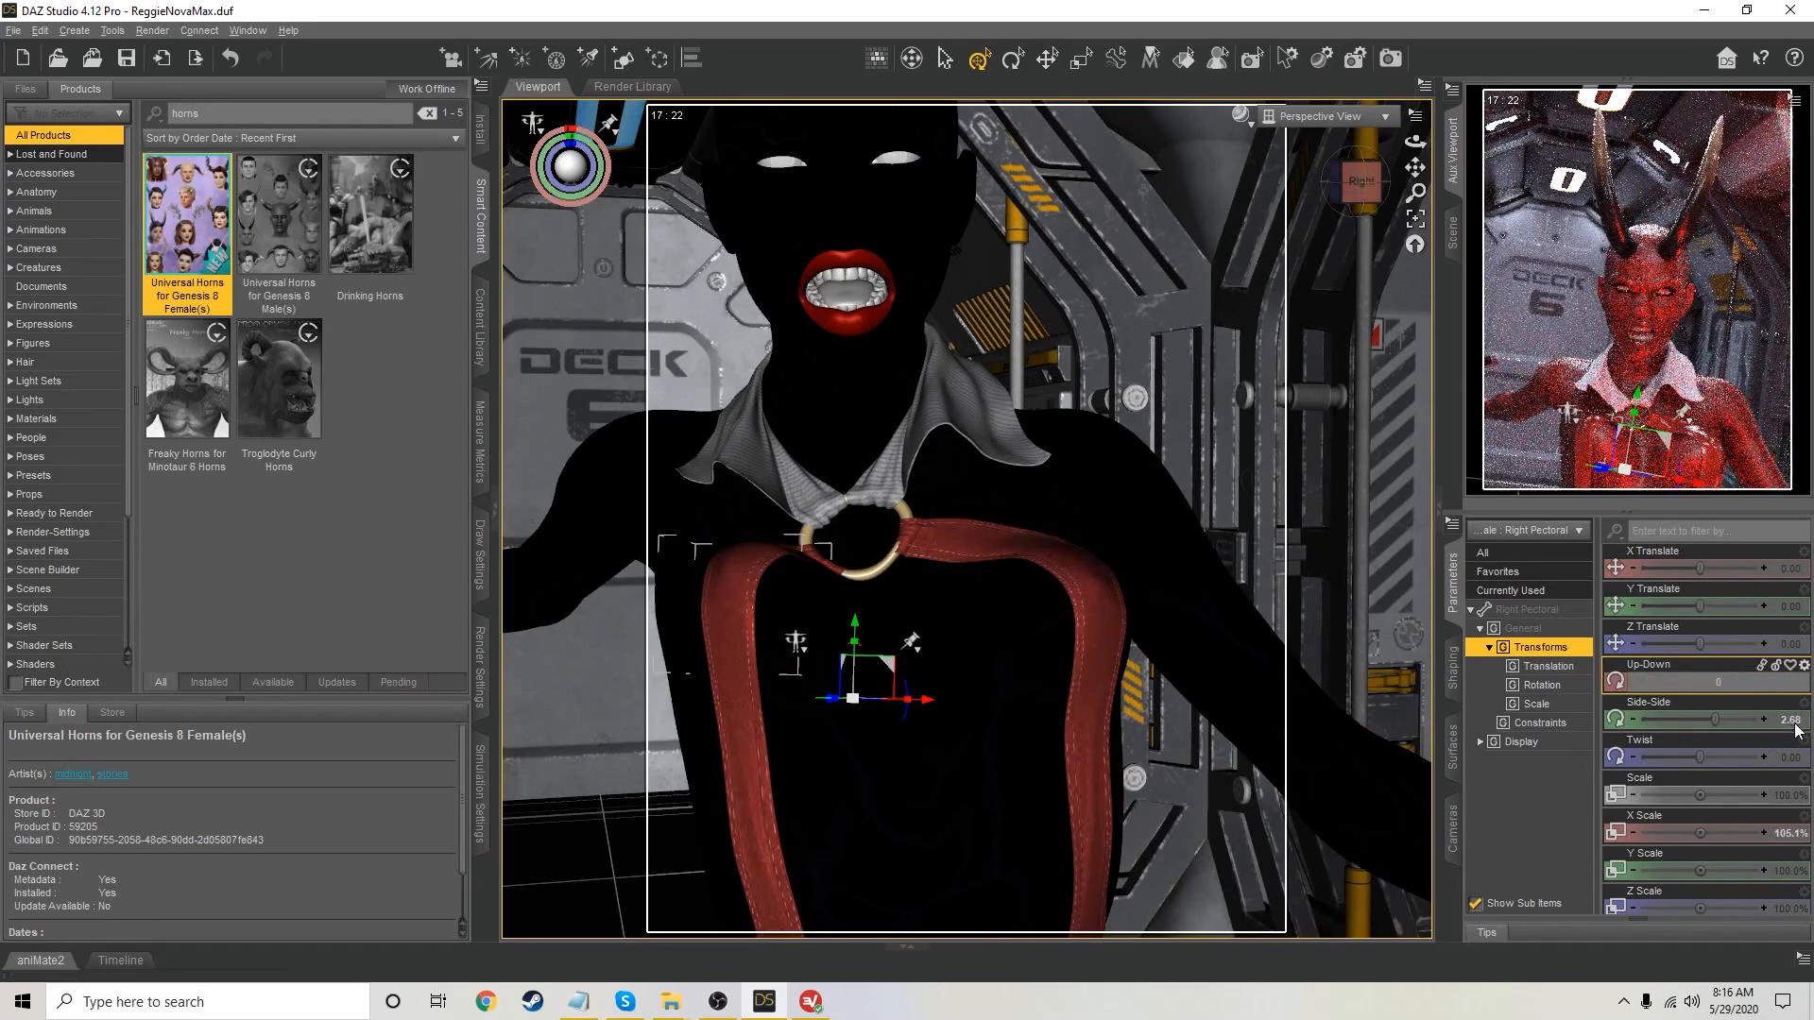
key("Return")
left_click(1792, 720)
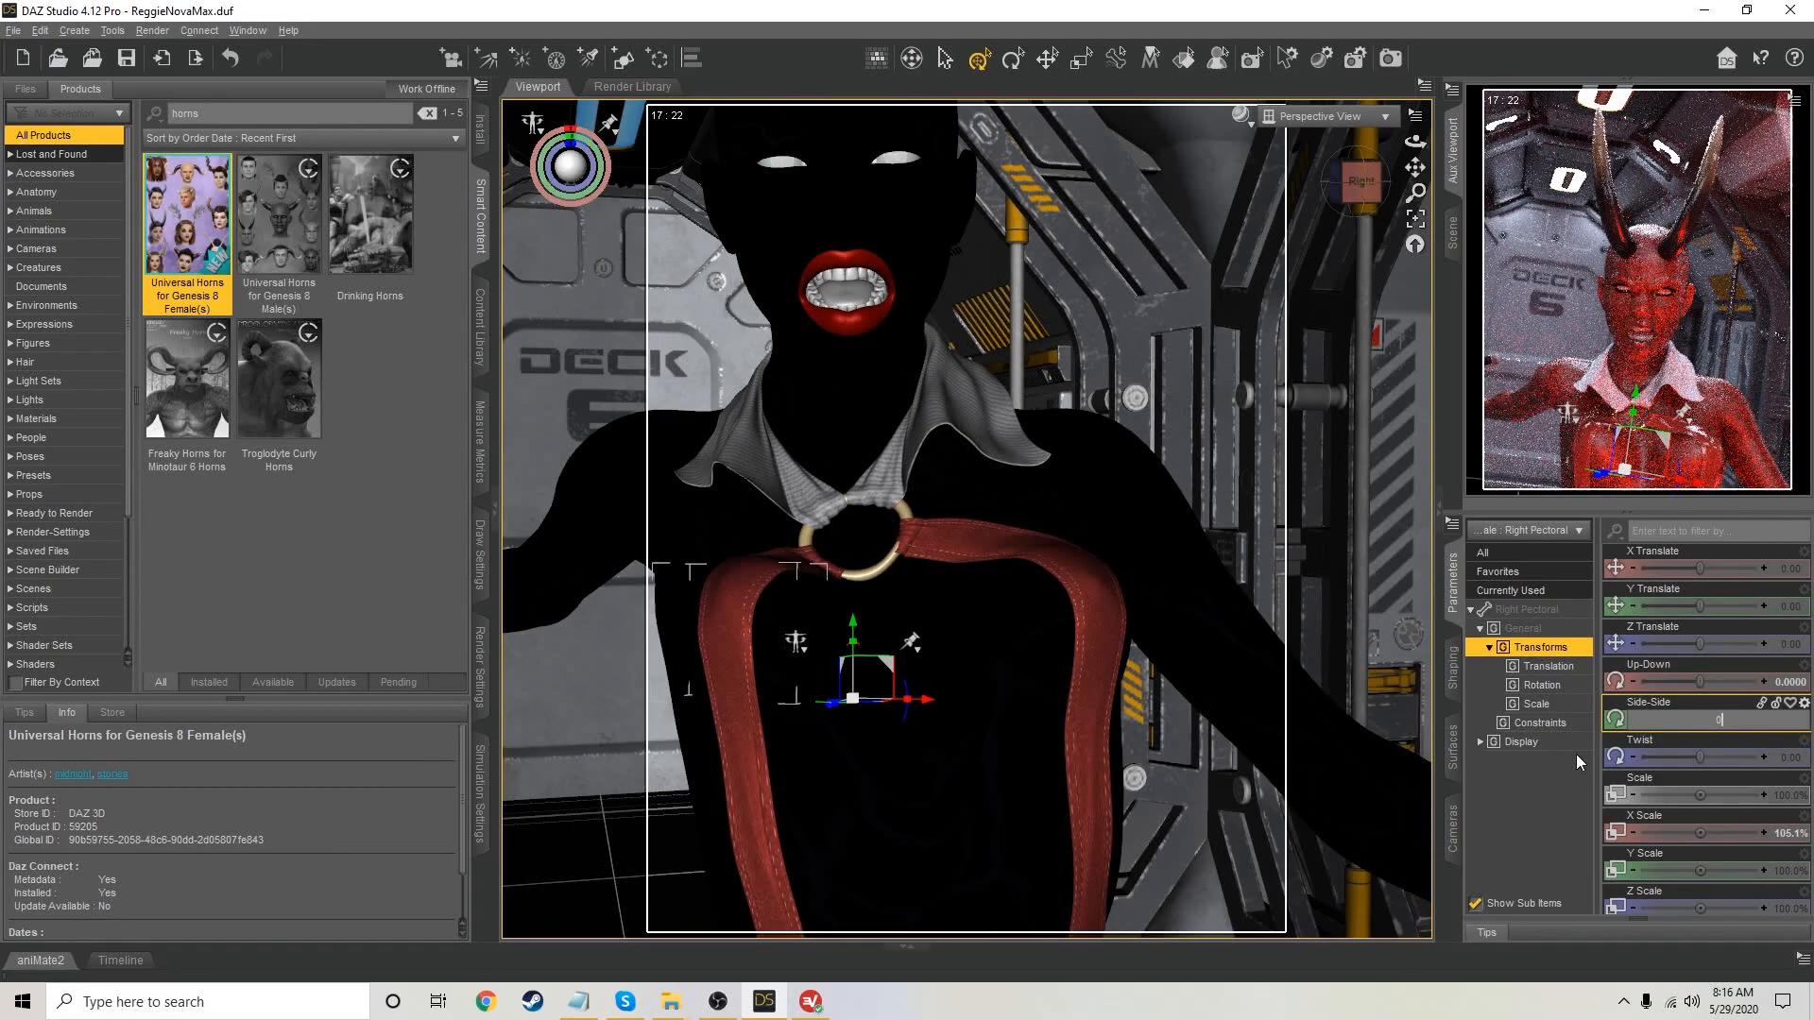
key("Return")
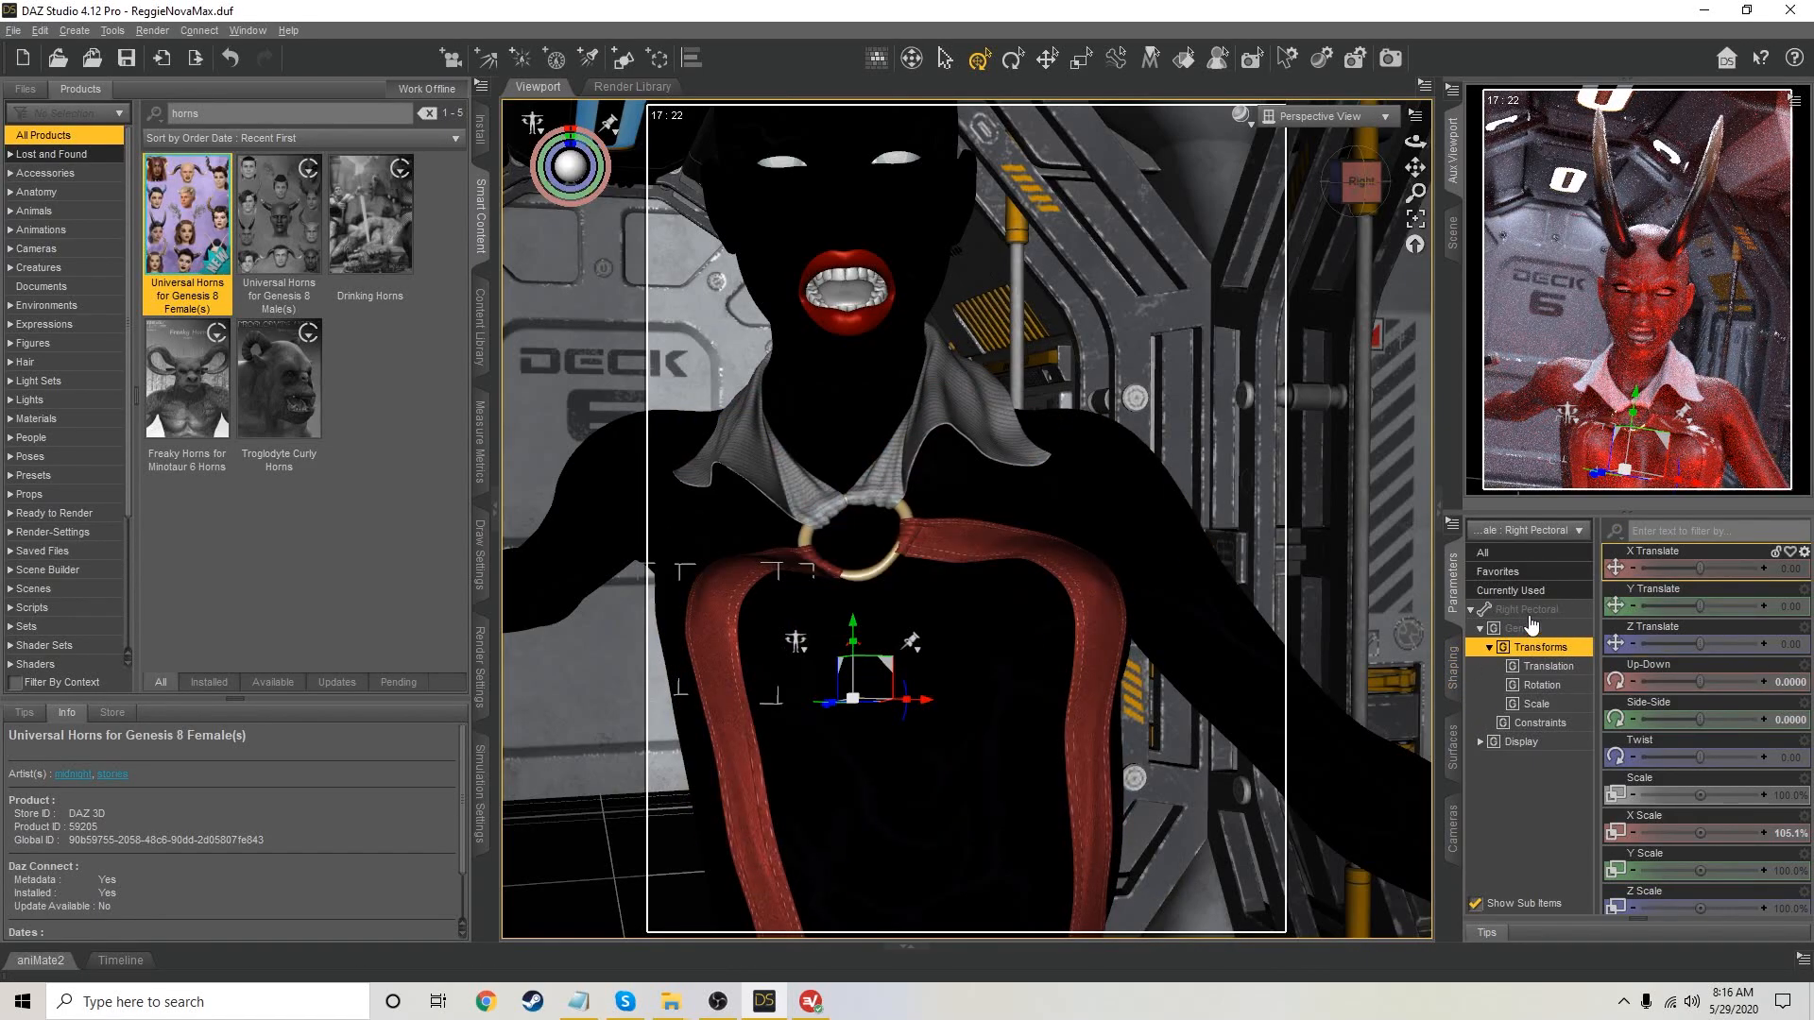
Select the Genesis 8 Female figure in the scene and filter its shaping morphs to those currently used
left_click(1452, 667)
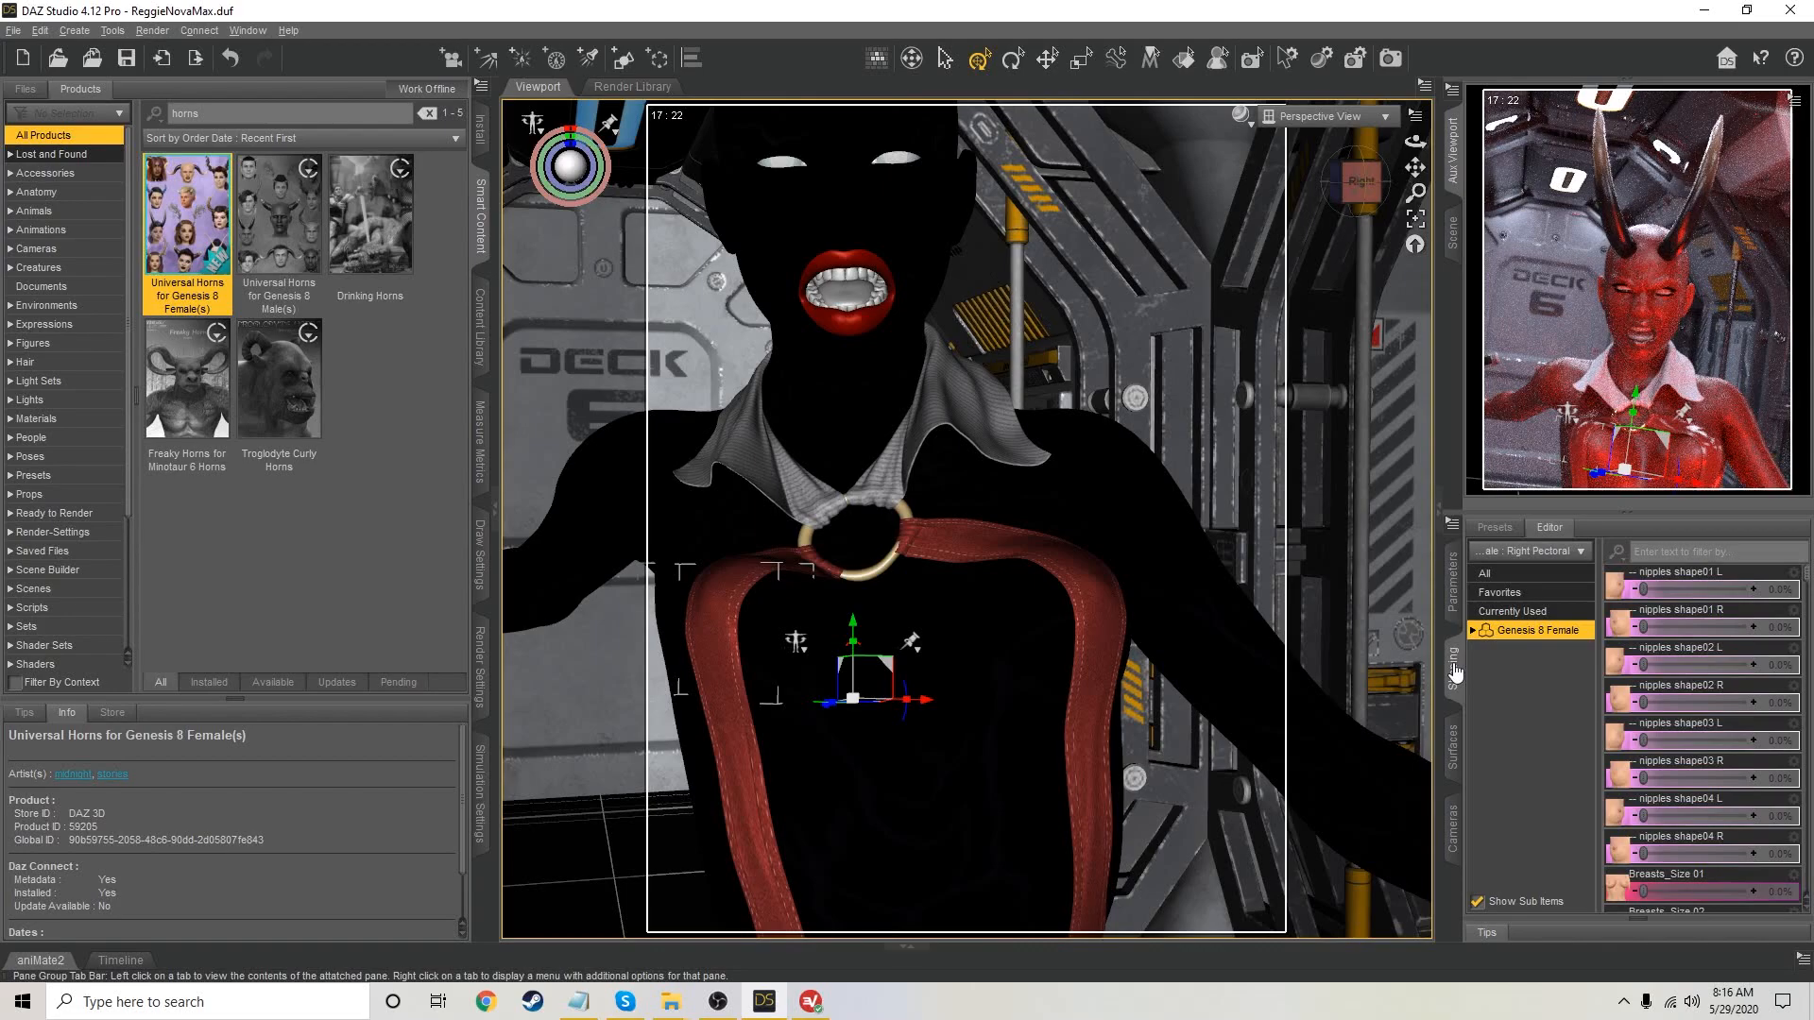
left_click(1452, 667)
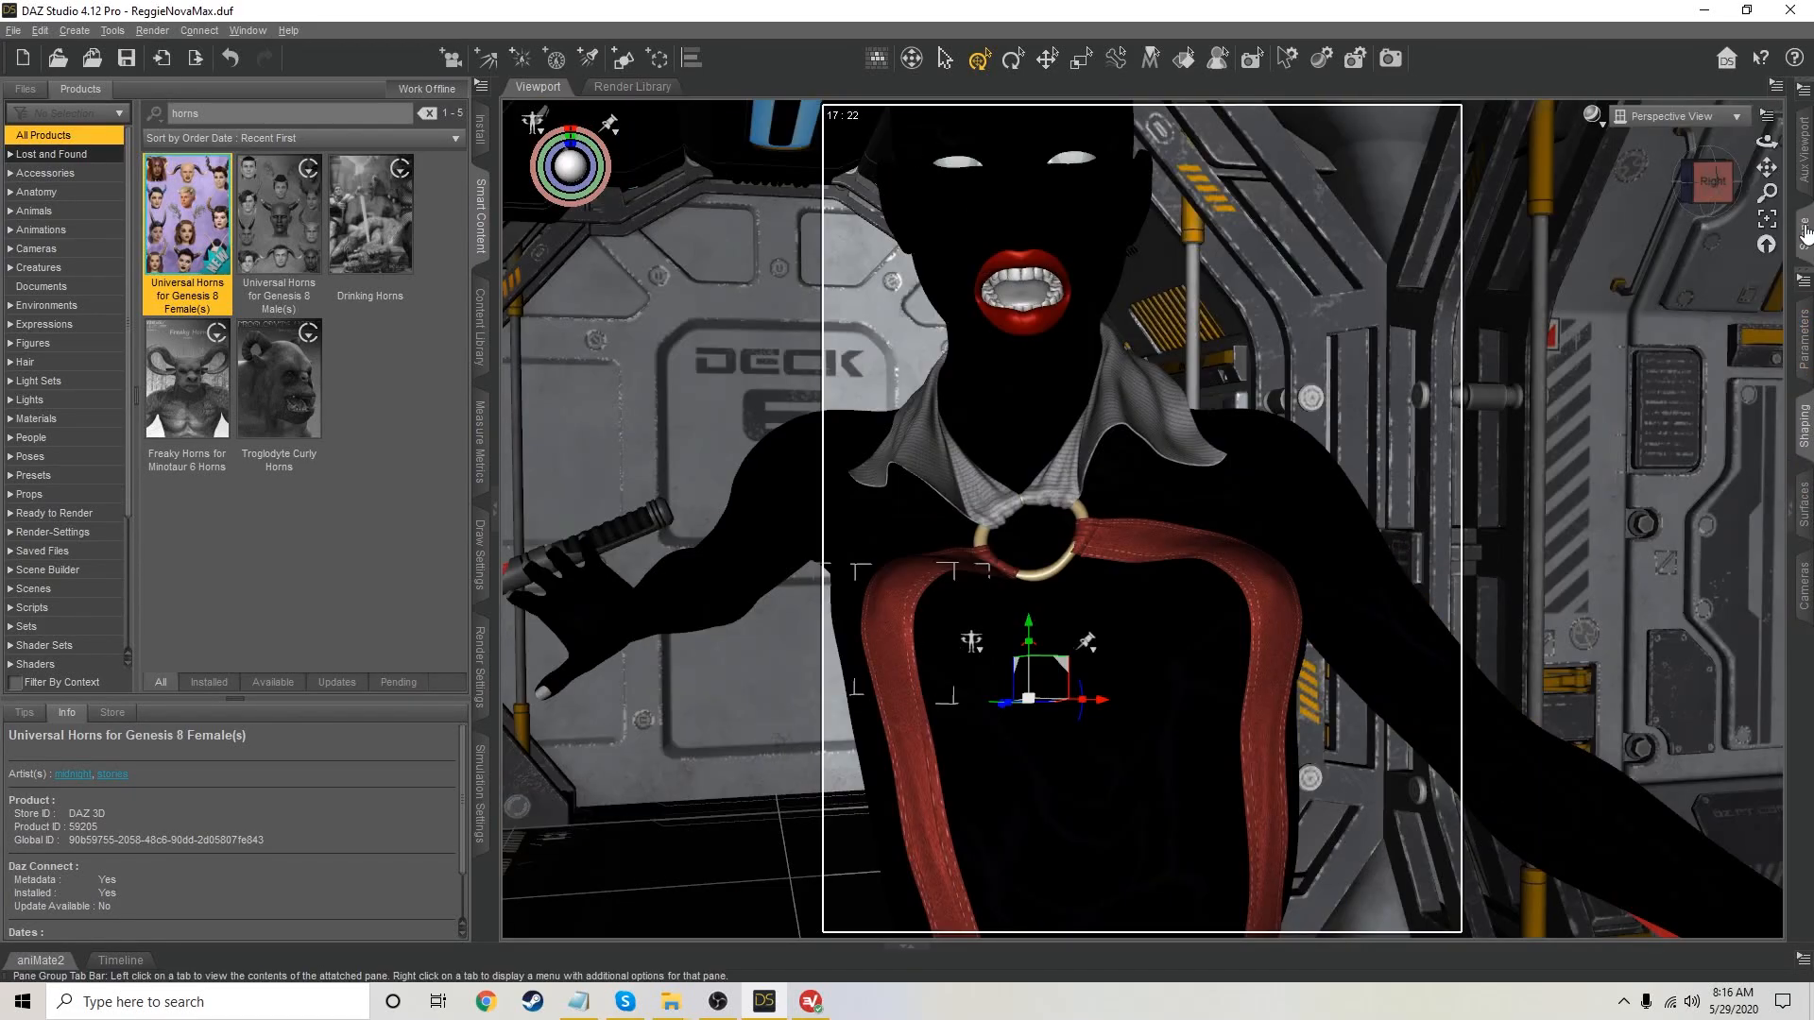
left_click(1804, 232)
scroll(1735, 293, "up", 15)
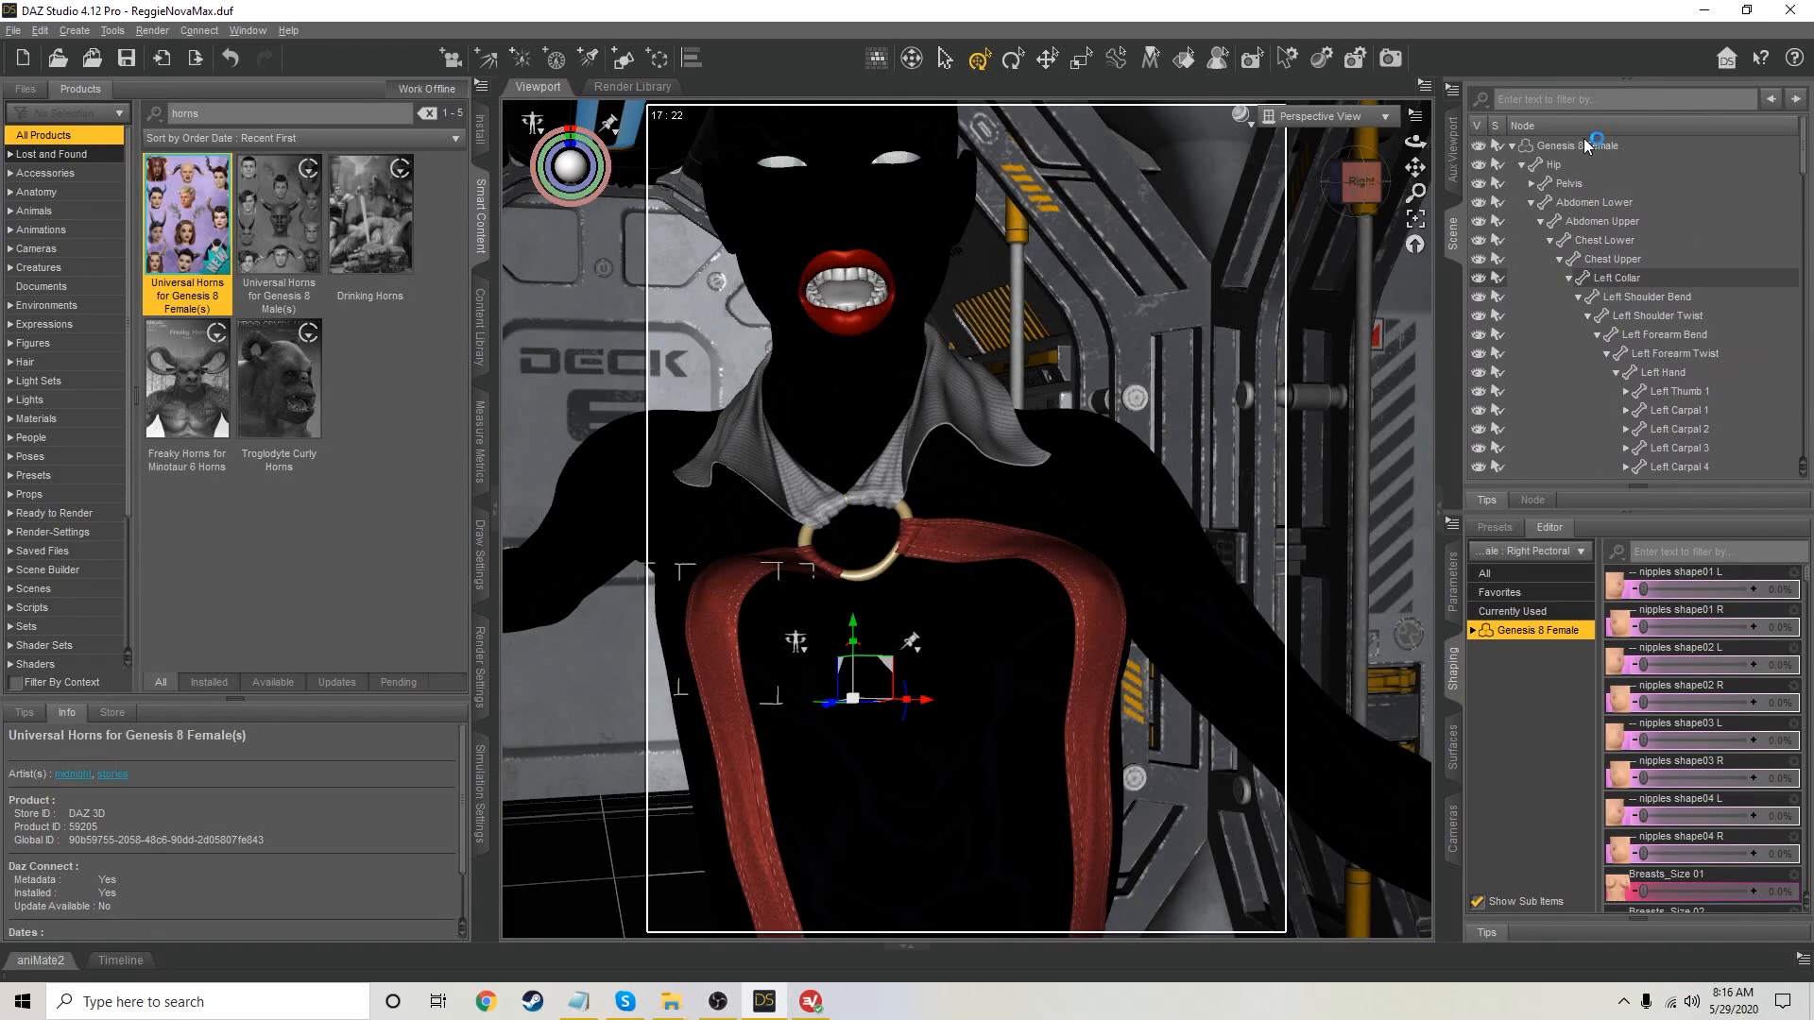
left_click(1511, 145)
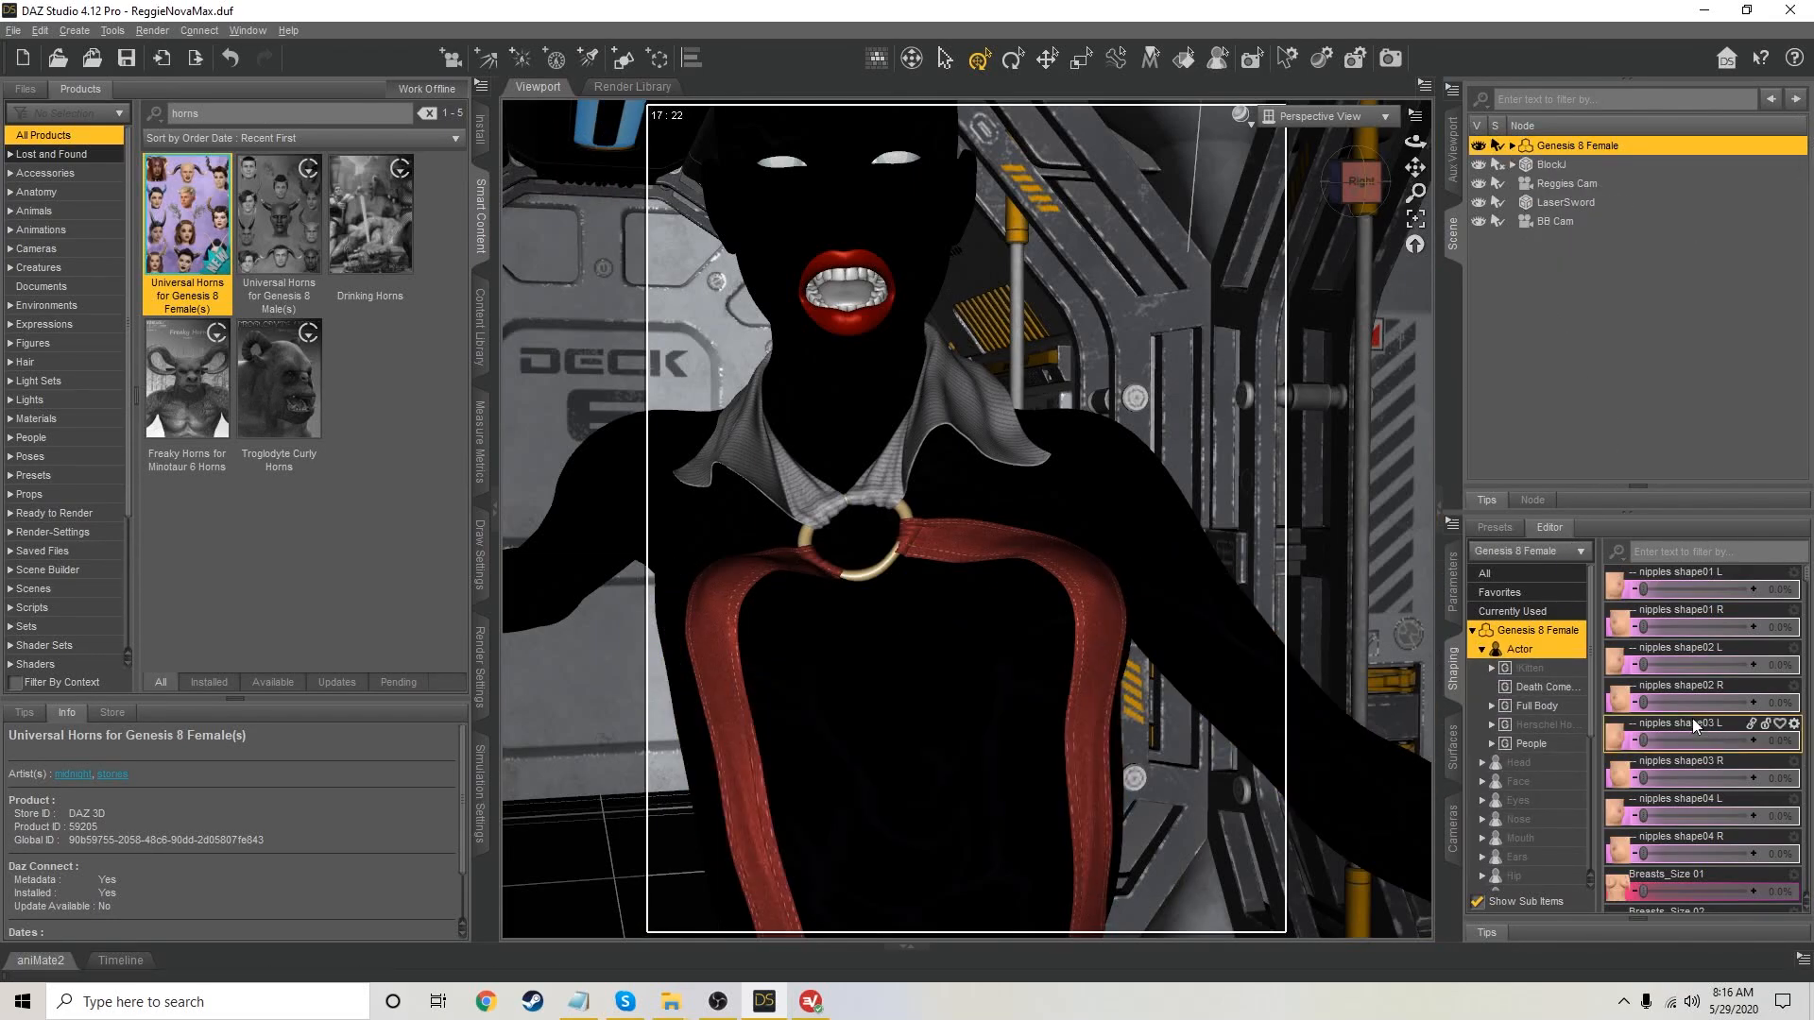
left_click(1511, 612)
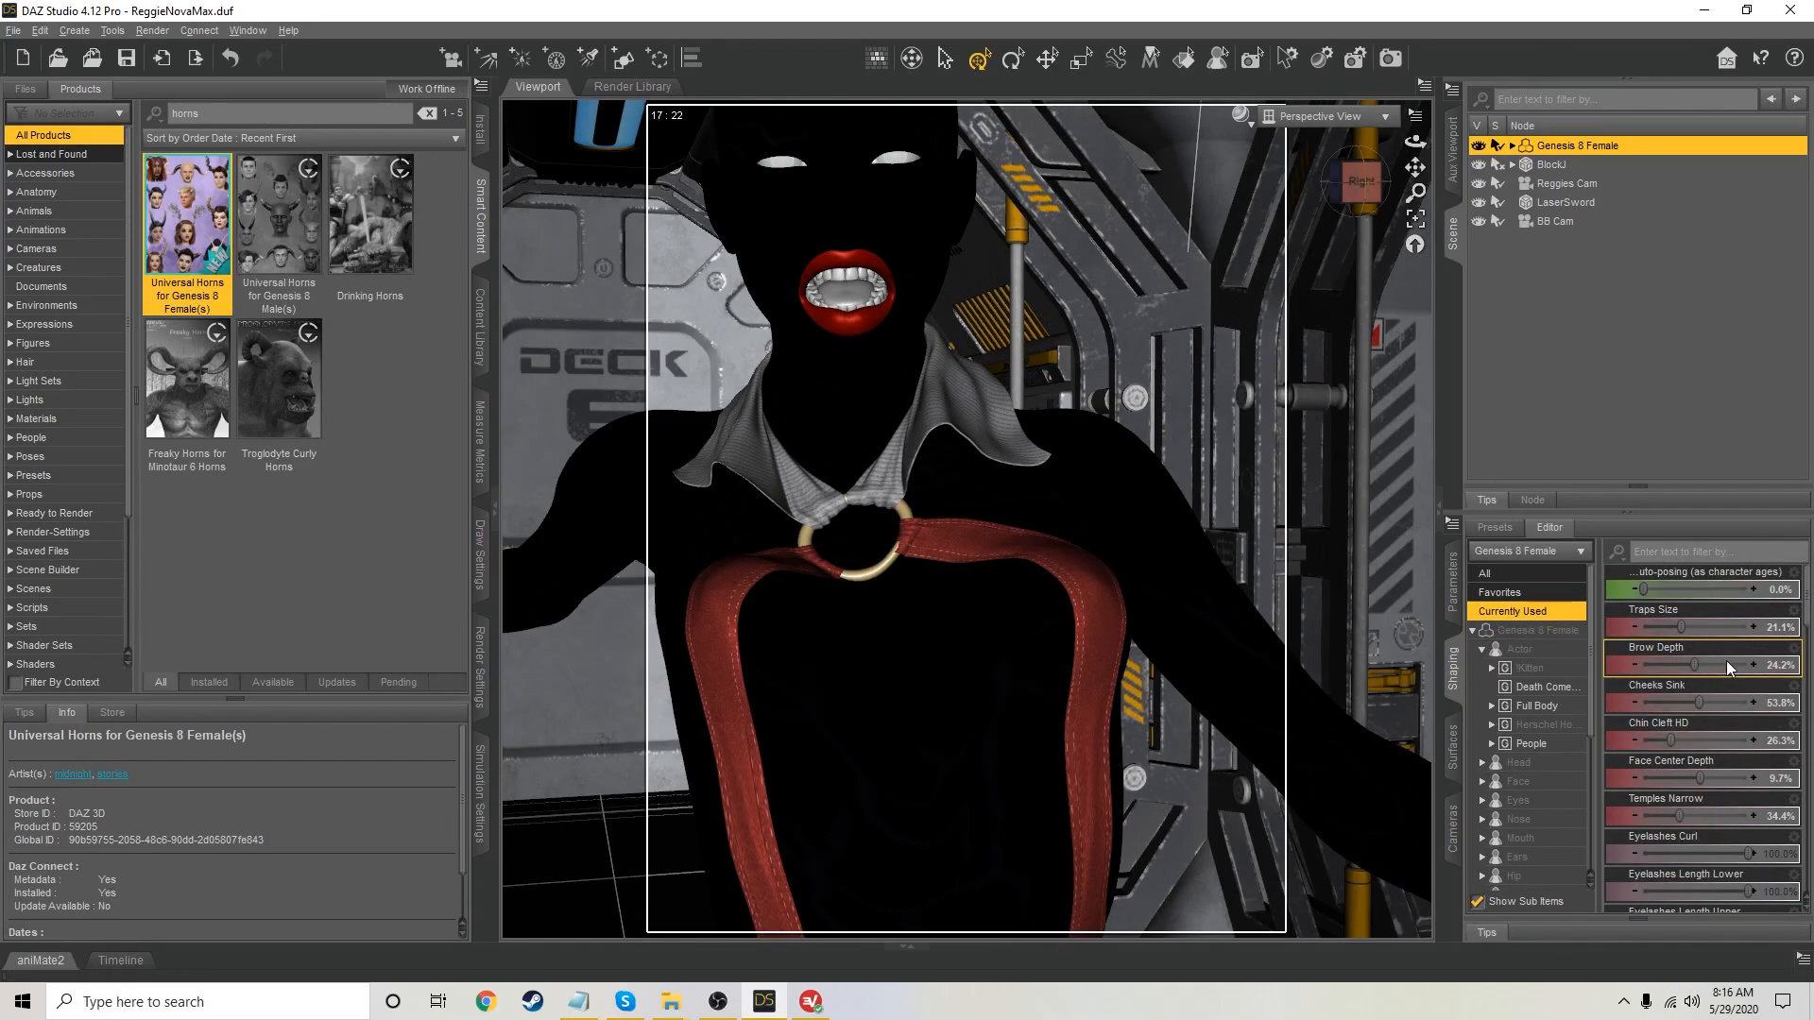
Reset the figure's Breasts Implants and Areolae Diameter shaping morphs to 0%
scroll(1755, 723, "down", 3)
scroll(1755, 730, "down", 2)
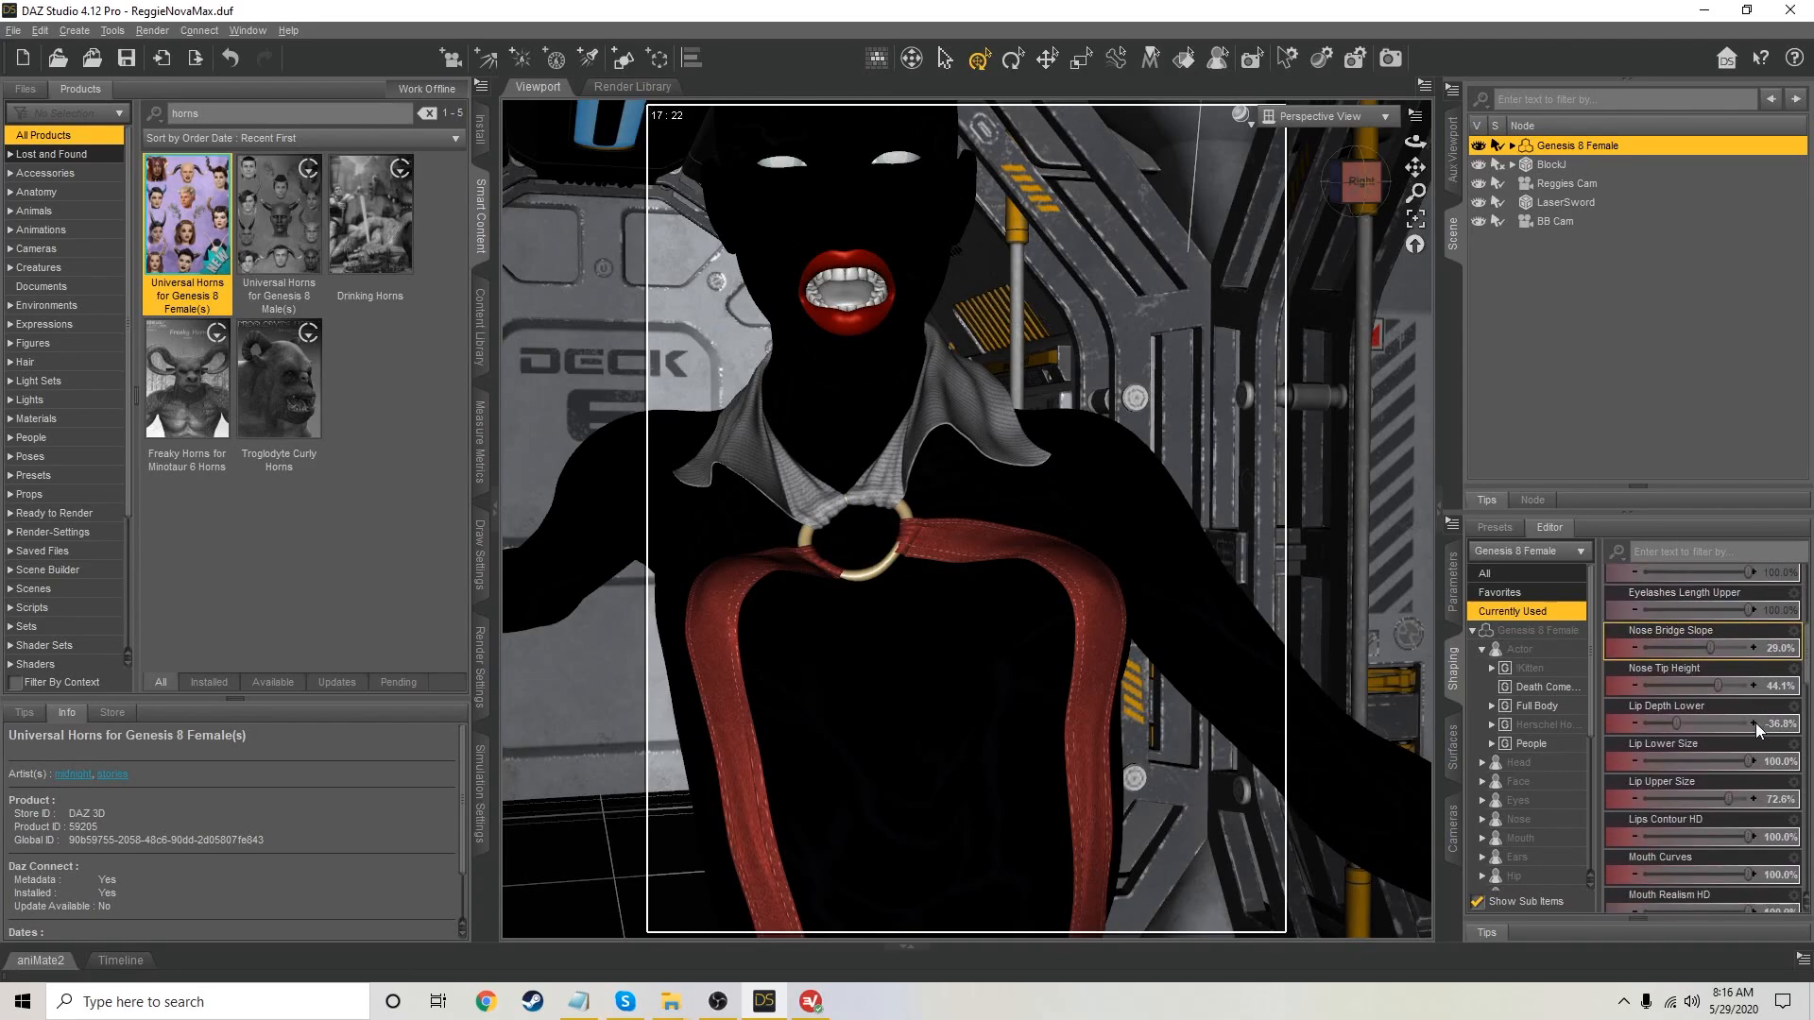
scroll(1751, 730, "down", 8)
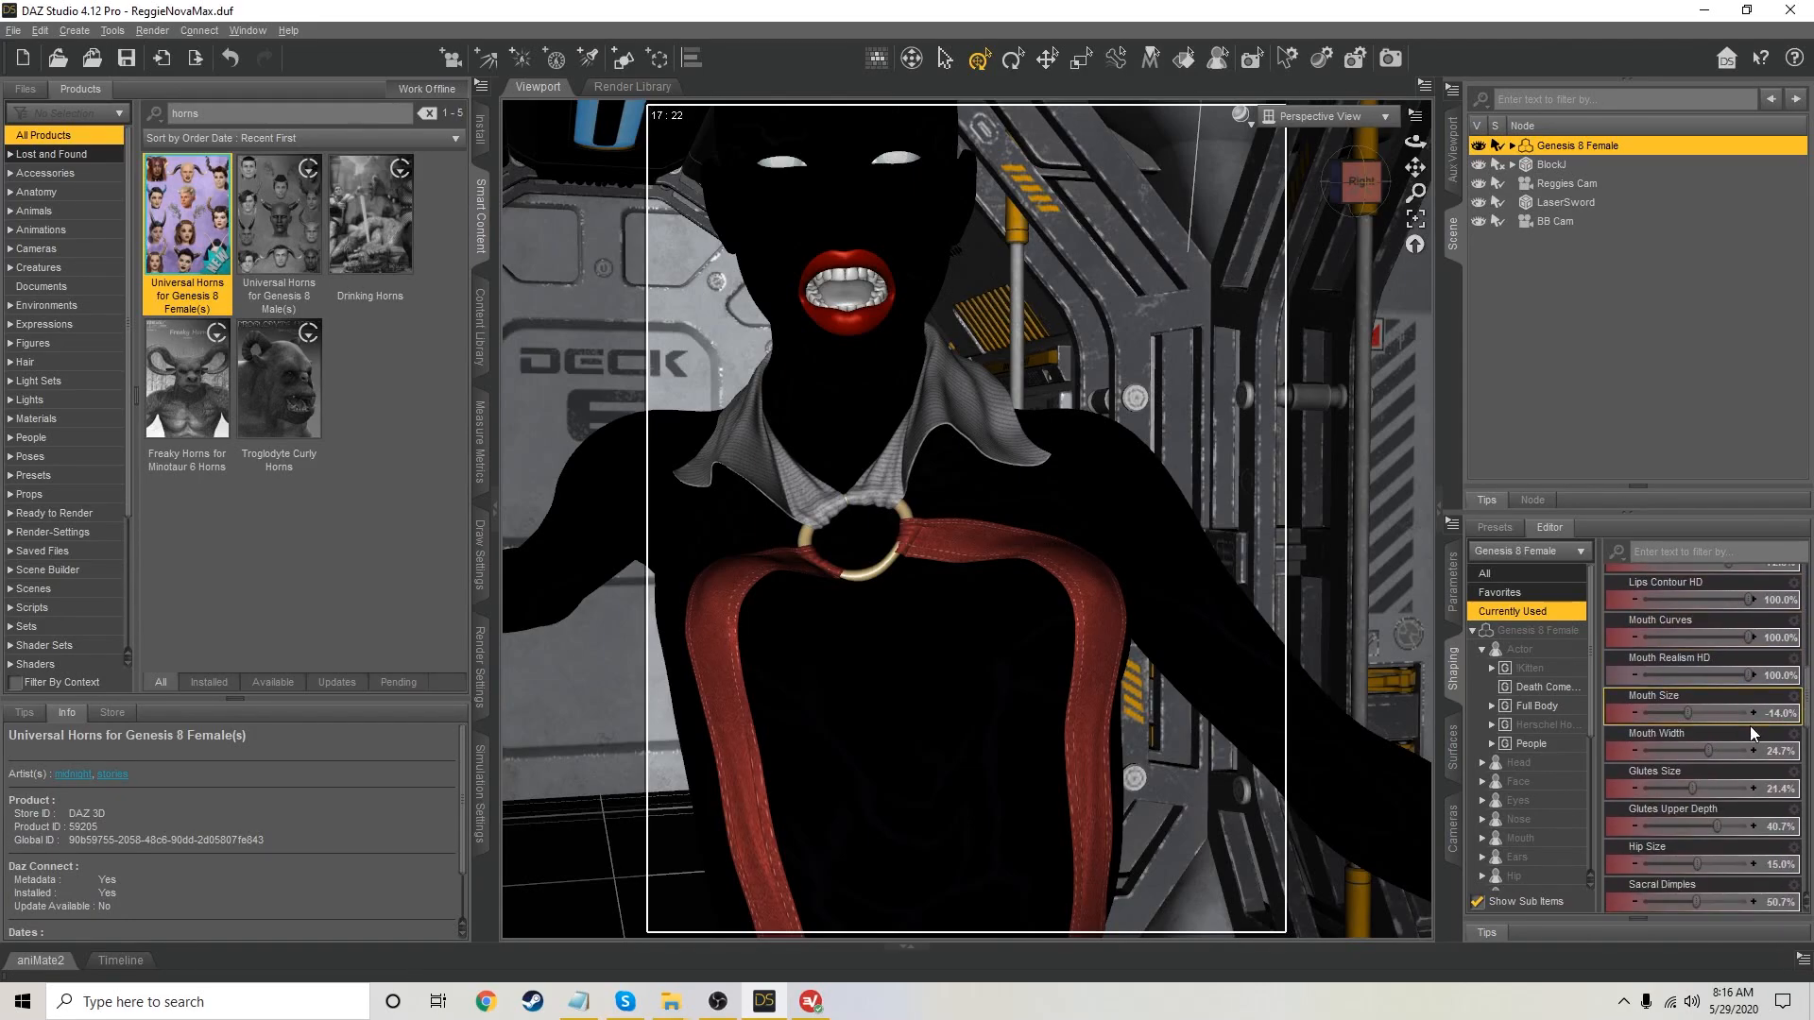
scroll(1751, 735, "down", 3)
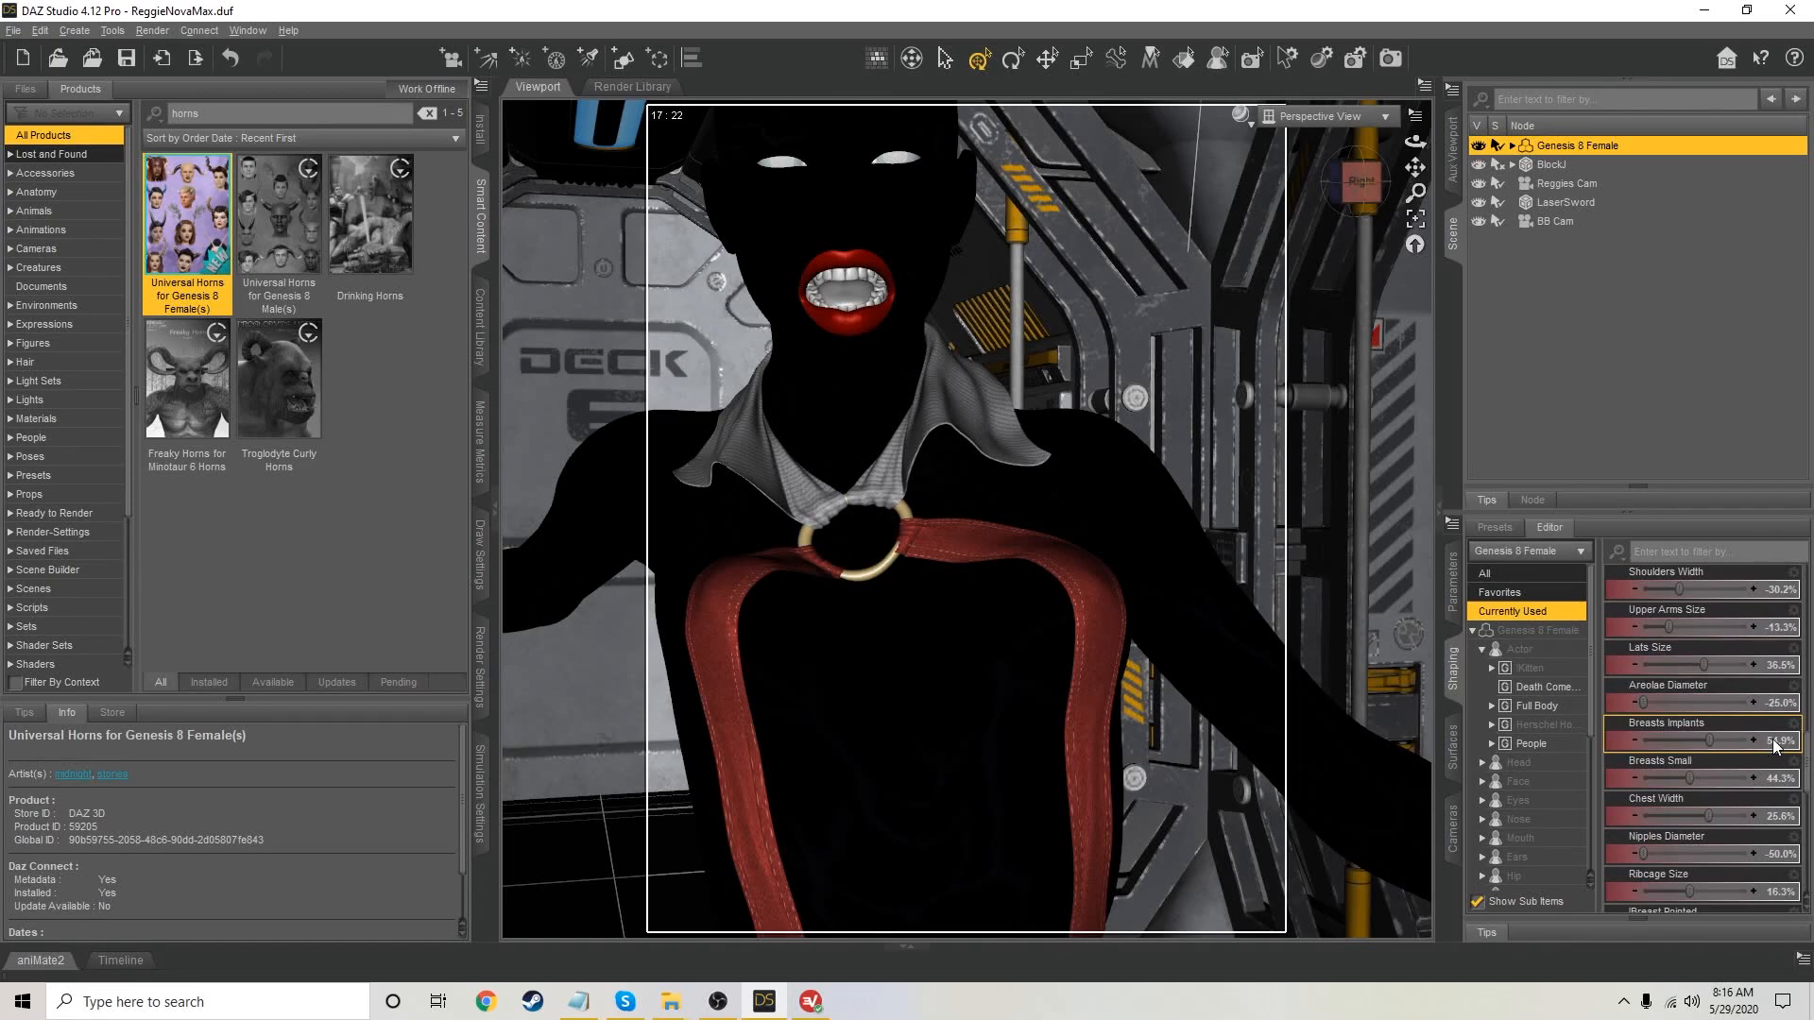
left_click(1776, 743)
key("Return")
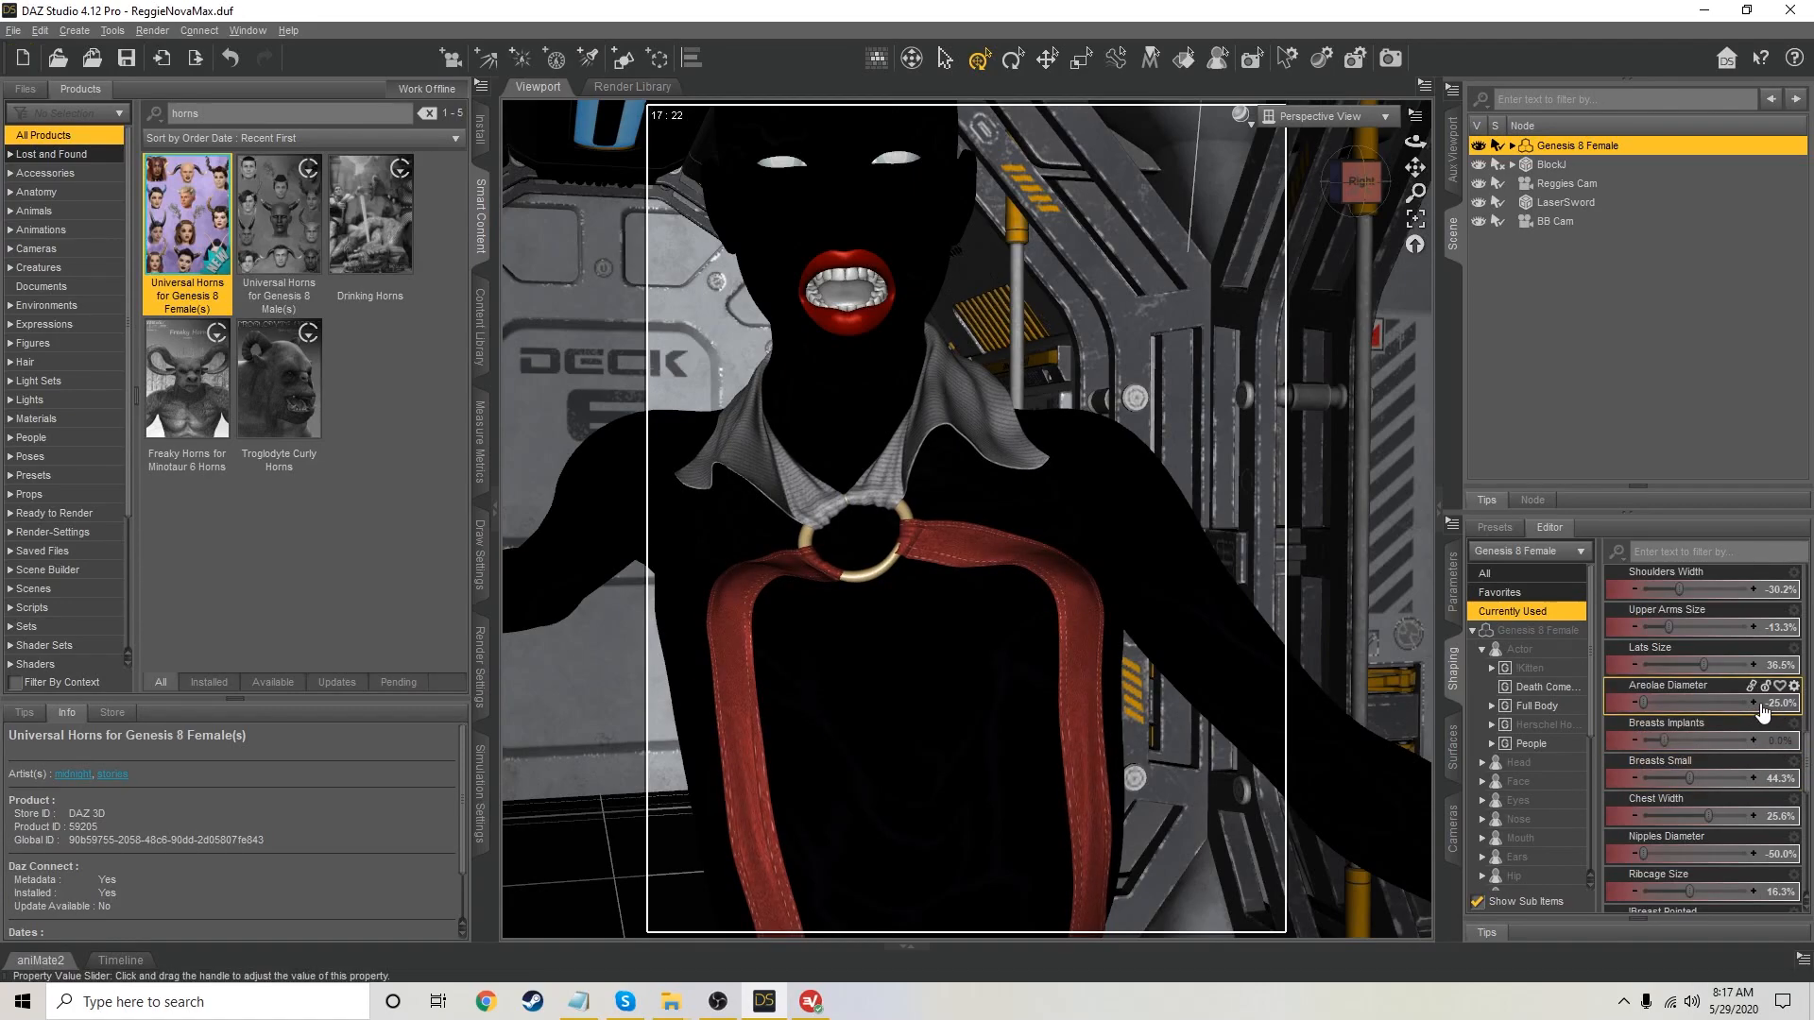
left_click(1780, 708)
type("0")
key("Return")
Set the figure's Breasts Small and Chest Width shaping morphs to 0%
left_click(1780, 781)
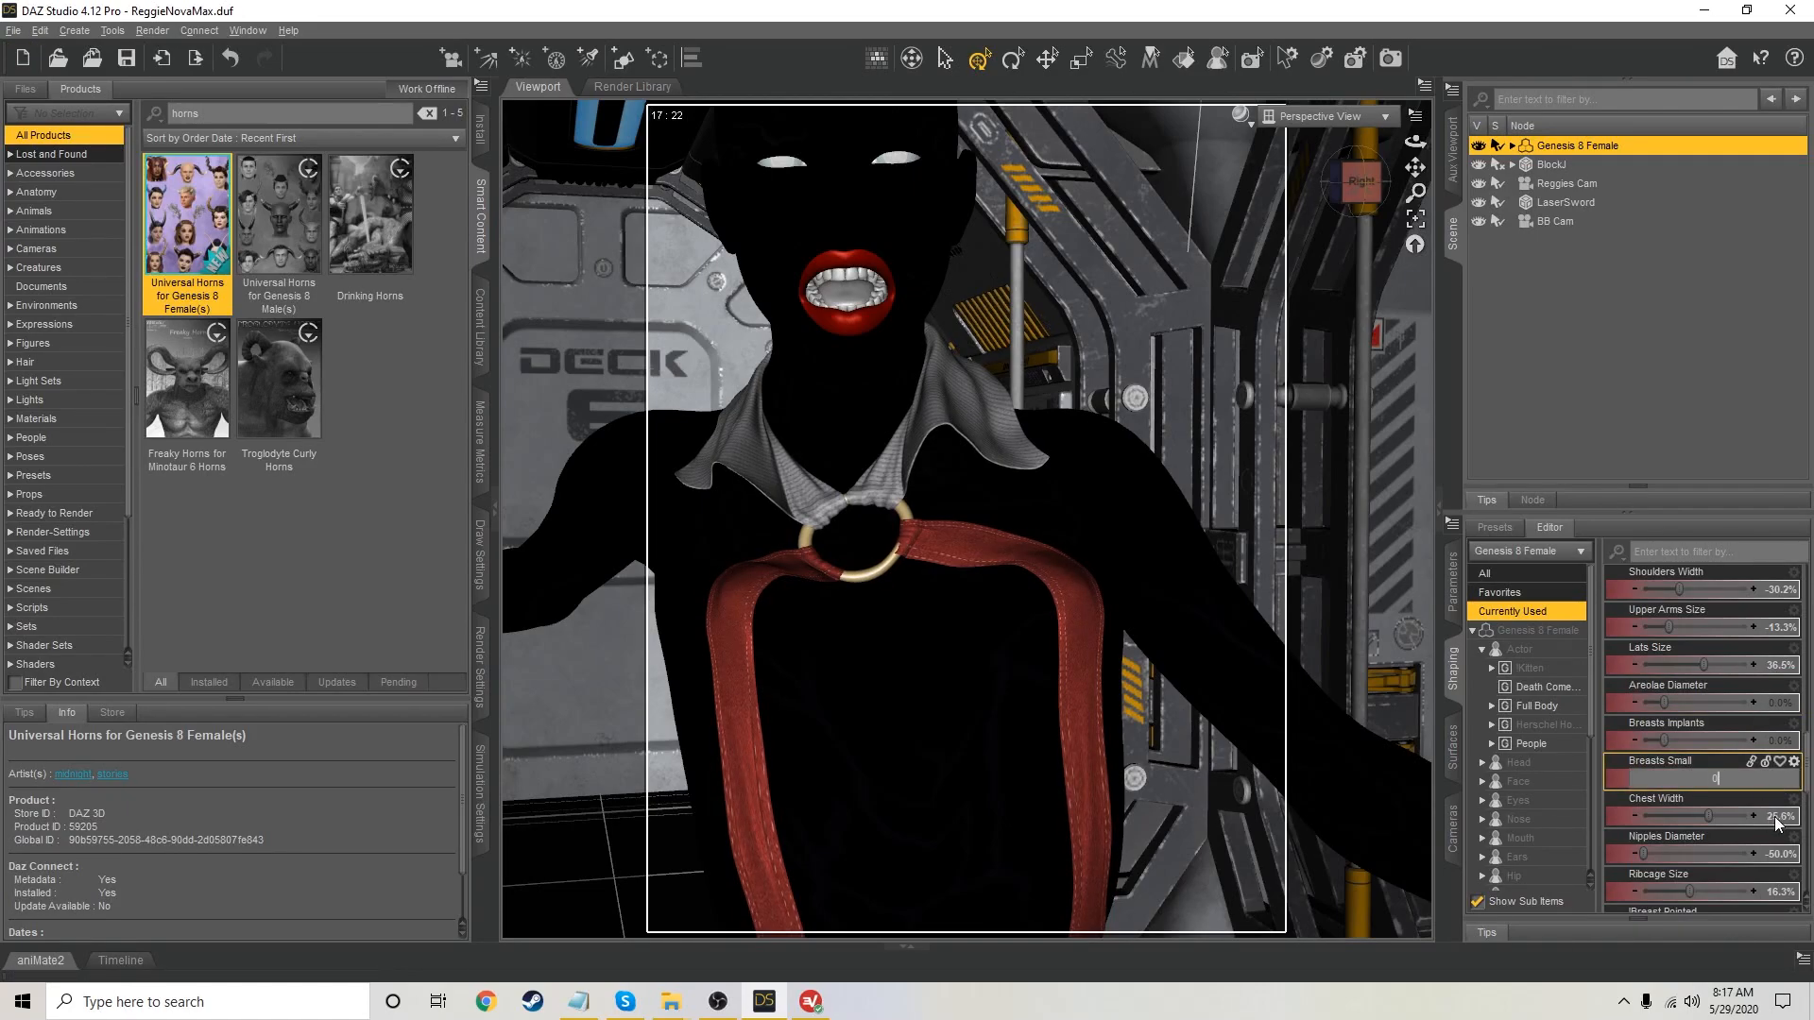
key("Return")
left_click(1778, 819)
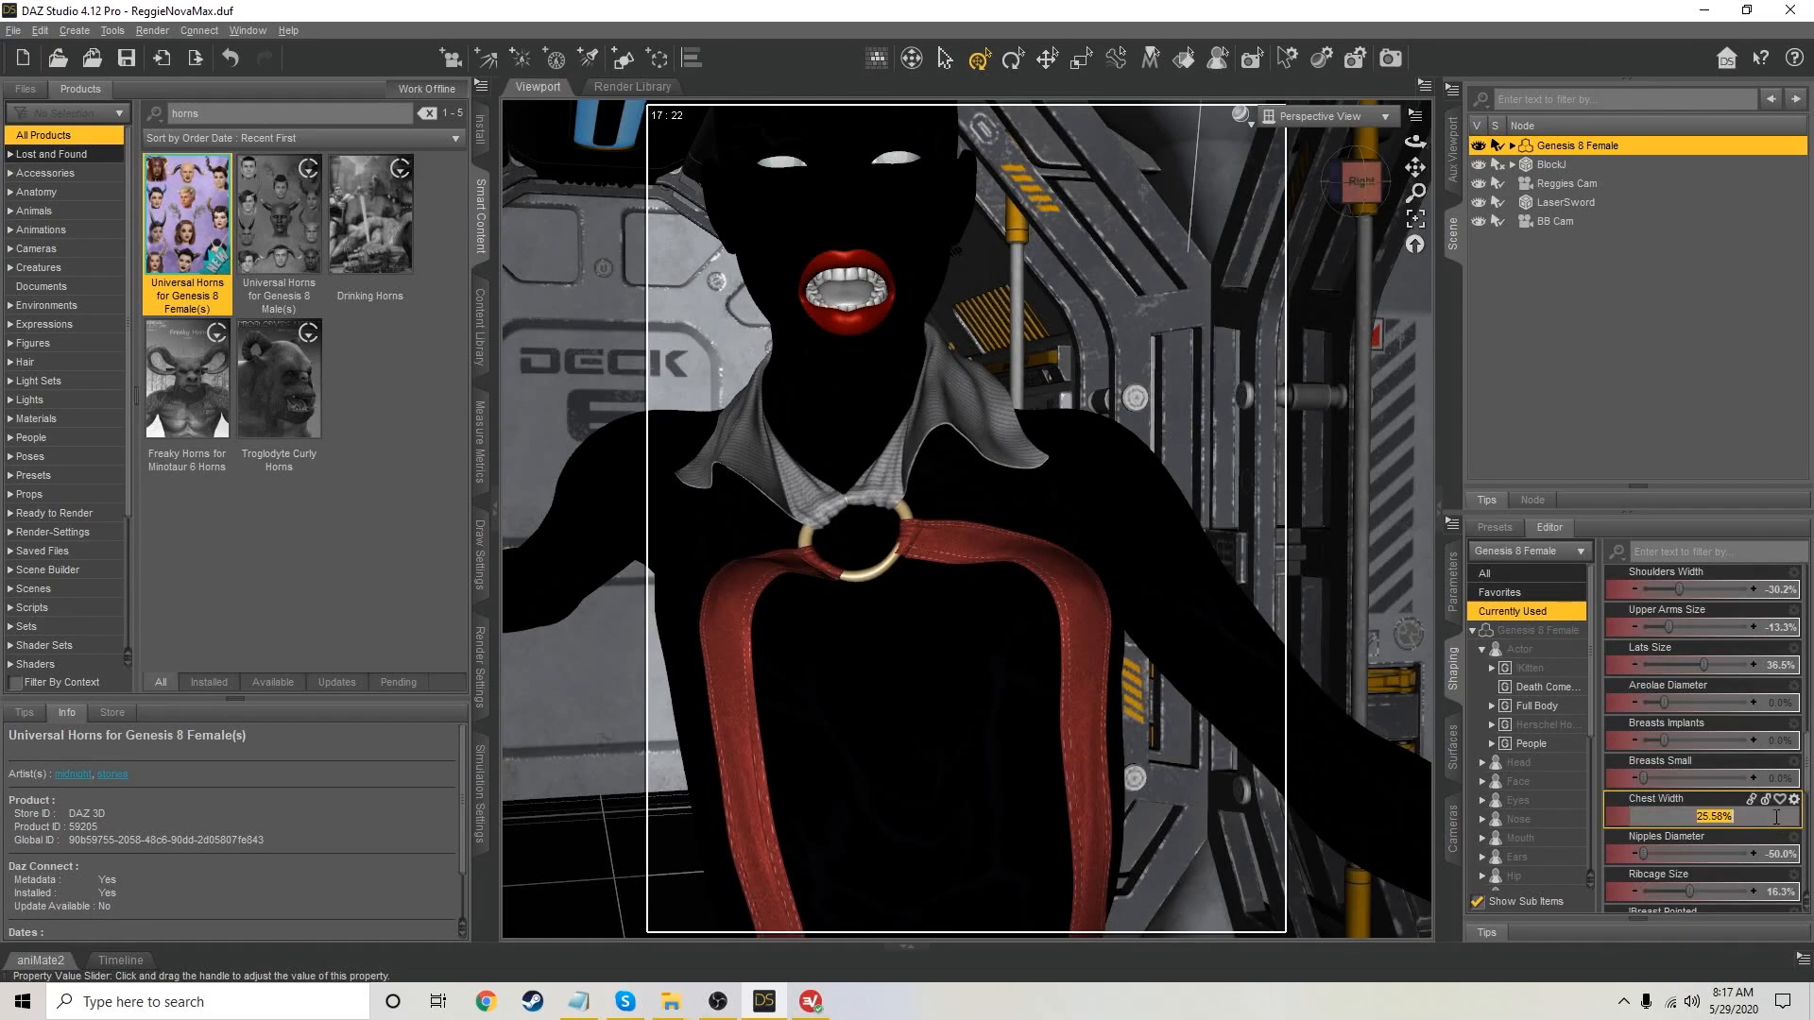
type("0")
key("Return")
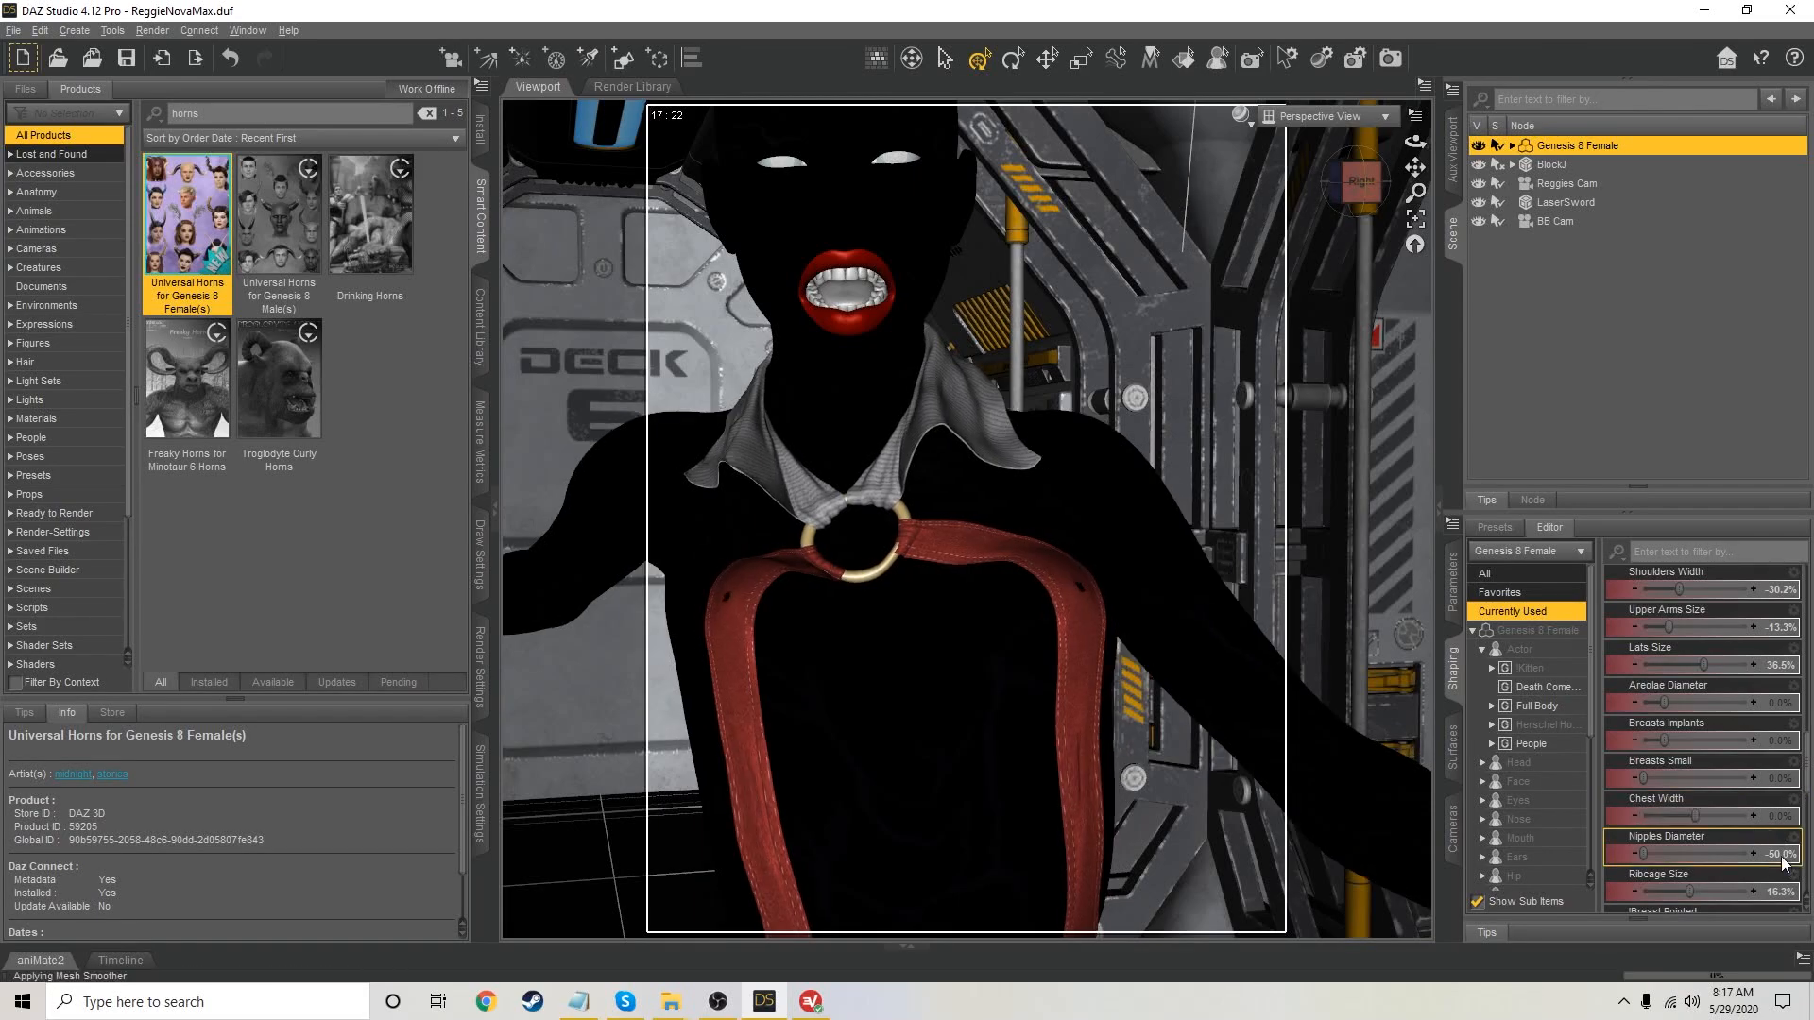
Set the figure's Nipples Diameter and Ribcage Size shaping morphs to 0%
left_click(1784, 855)
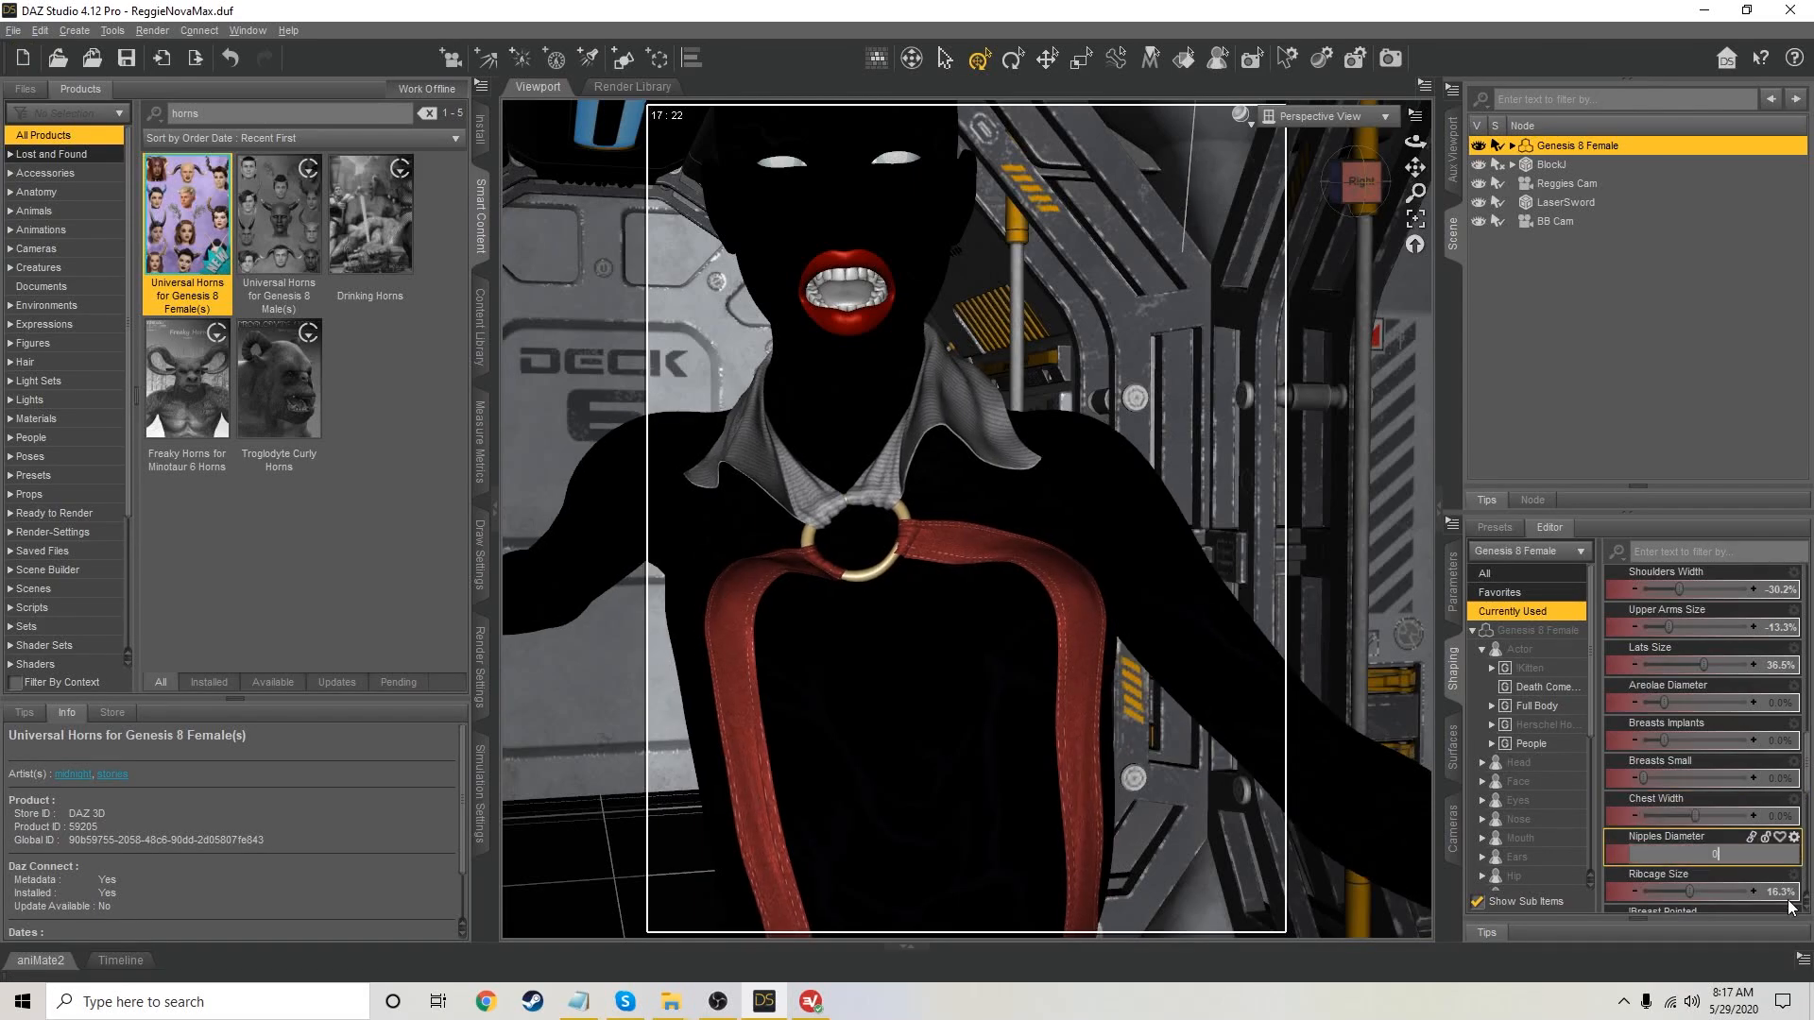
key("Return")
left_click(1782, 893)
type("0")
key("Return")
Set the !Breast Pointed, !Breast Small, !Breast Top Curve1 and !Breast Top Curve2 morphs to 0%
scroll(1744, 838, "down", 3)
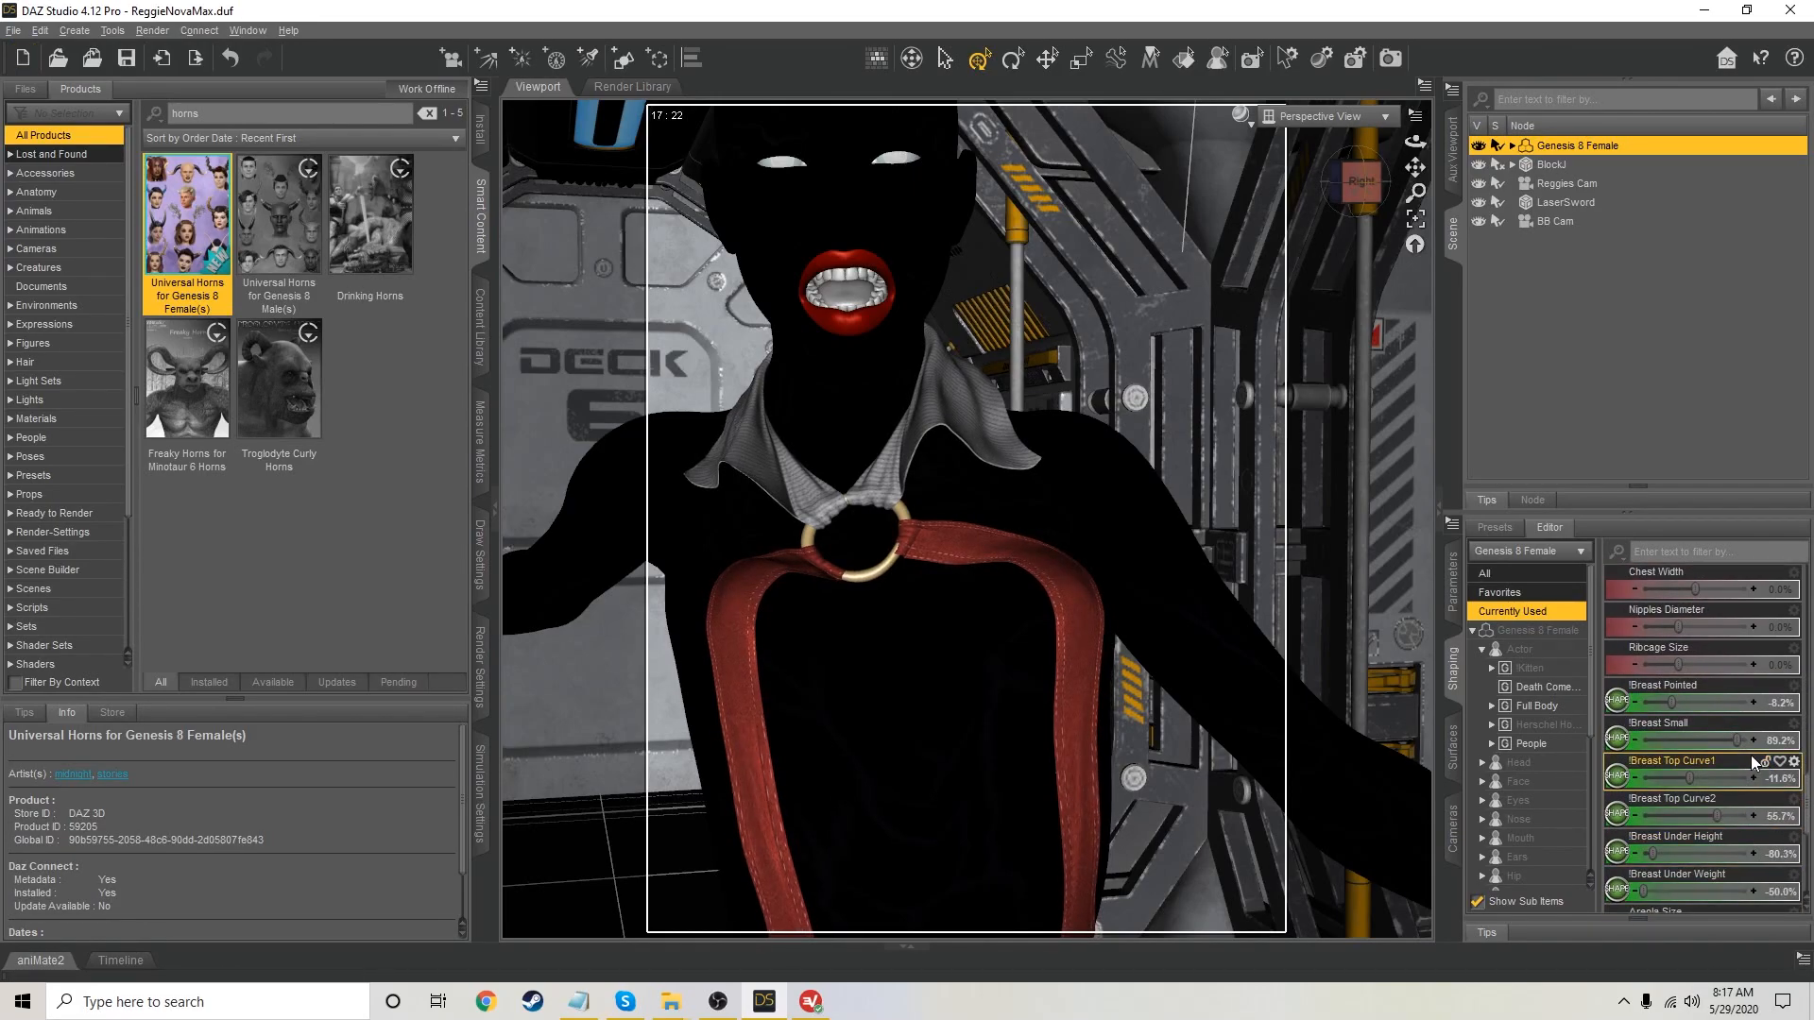
left_click(1782, 709)
type("0")
left_click(1780, 744)
type("0")
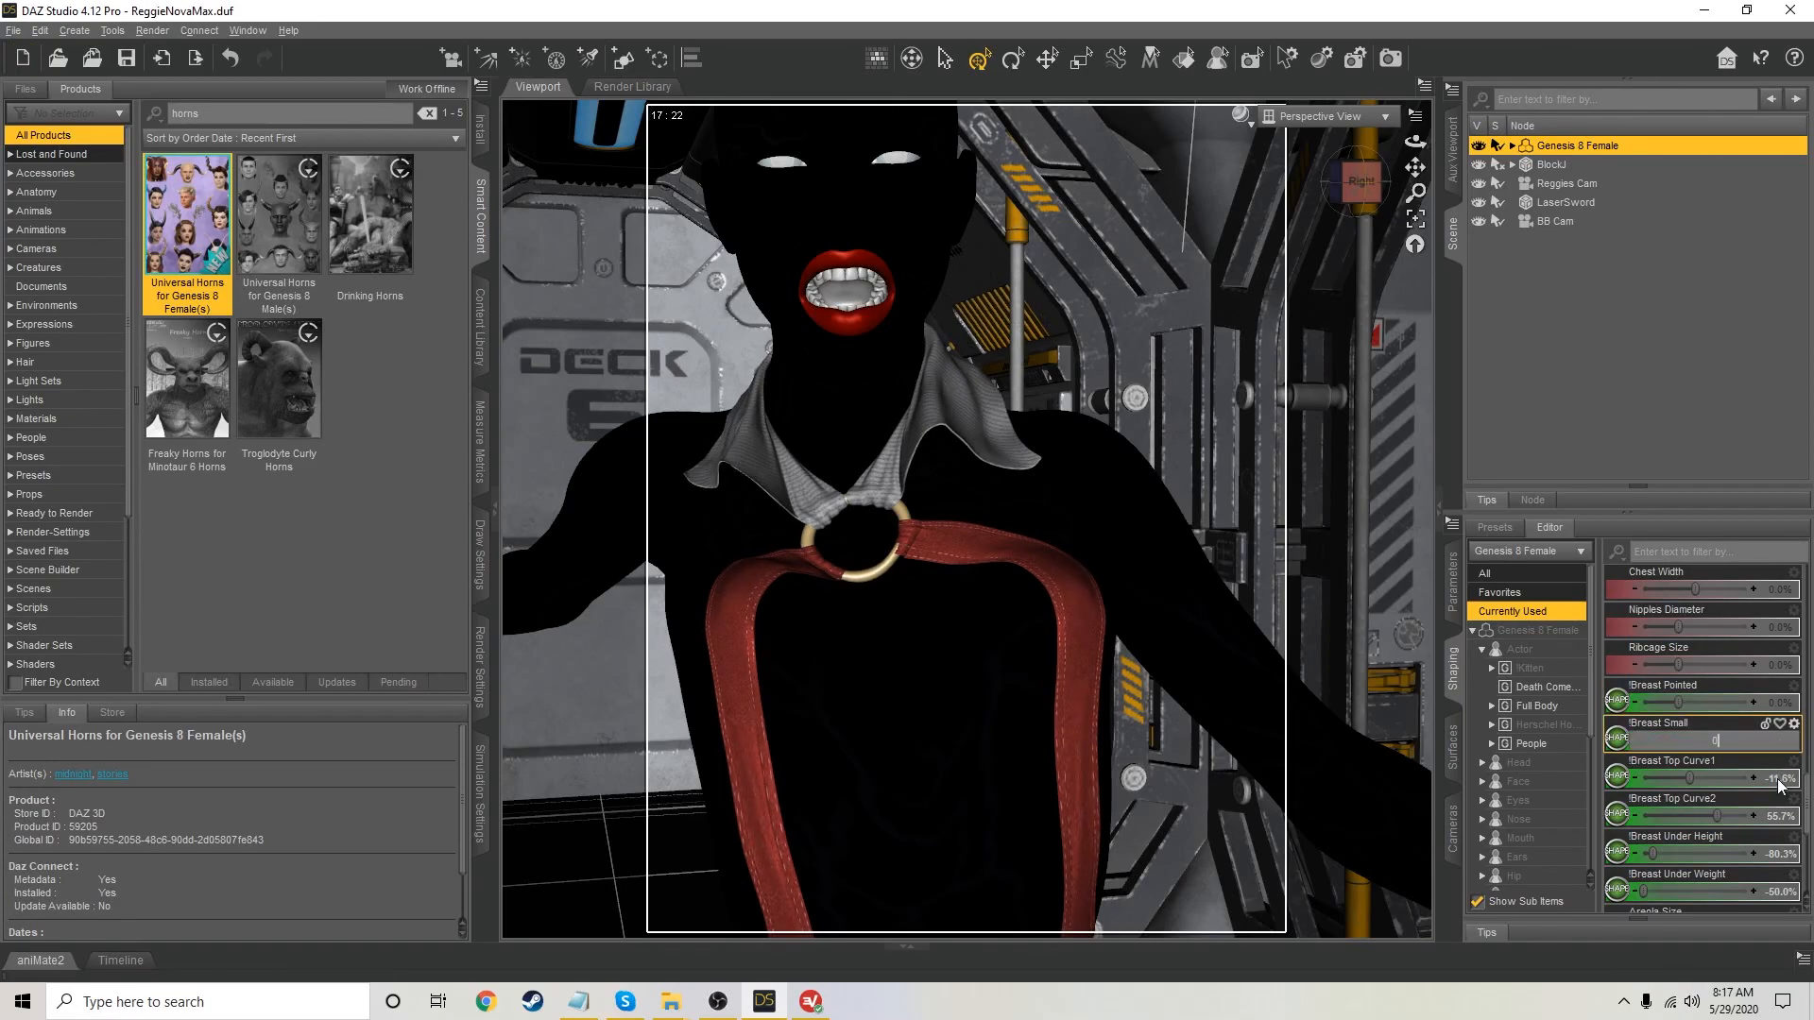
left_click(1780, 780)
type("0")
left_click(1780, 816)
type("0")
Set the !Breast Under Height and !Breast Under Weight morphs to 0%
left_click(1777, 856)
type("0")
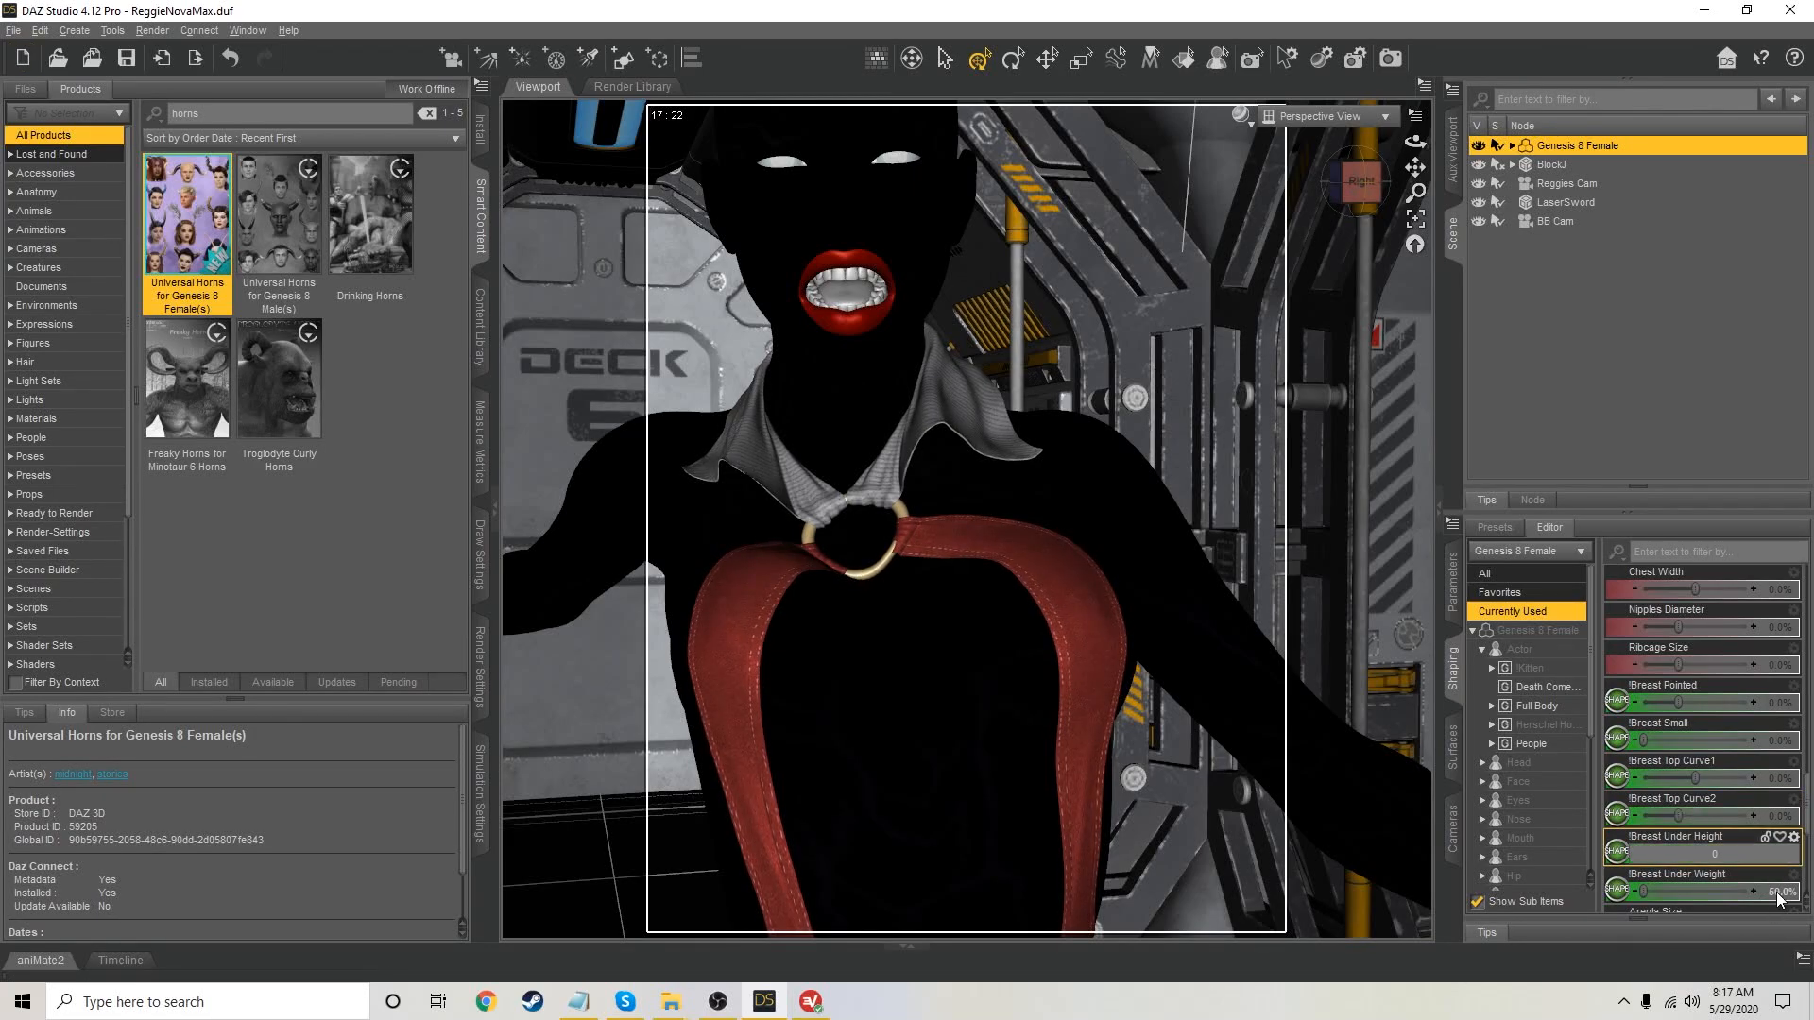
left_click(1777, 894)
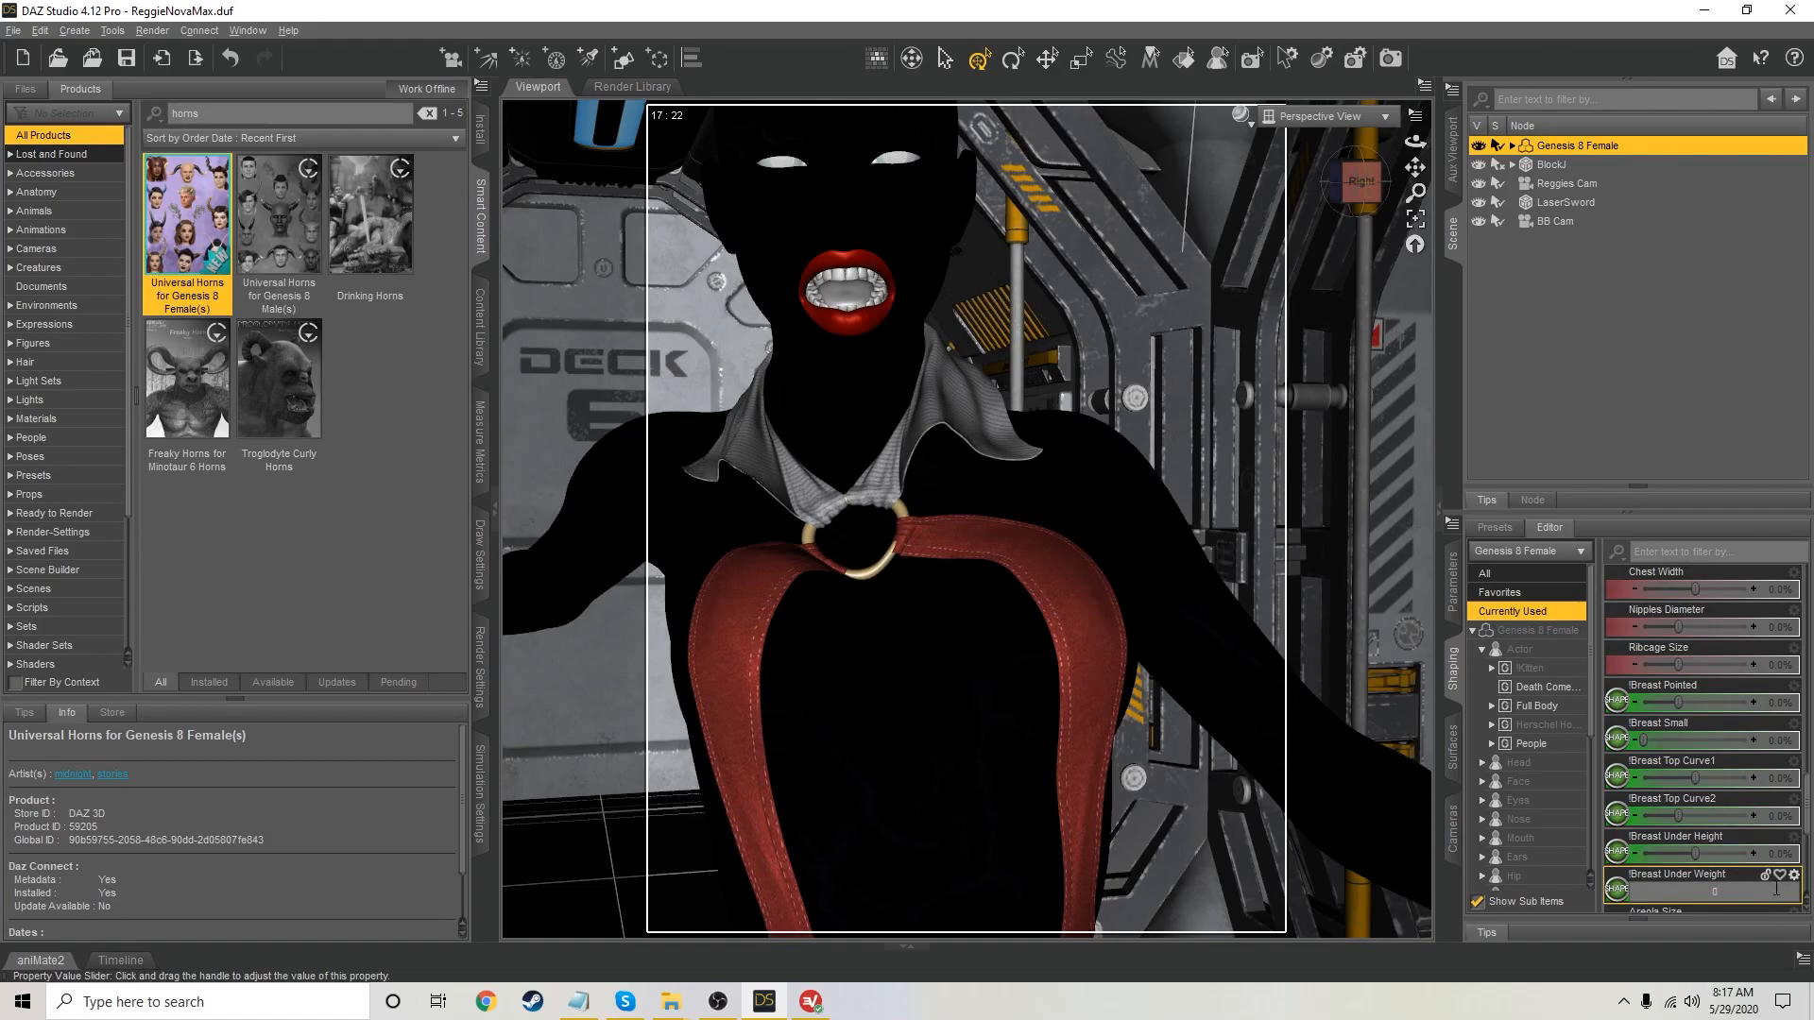
type("0")
key("Return")
Set the figure's Areola Size and Chest Height morphs to 0%
scroll(1776, 889, "down", 5)
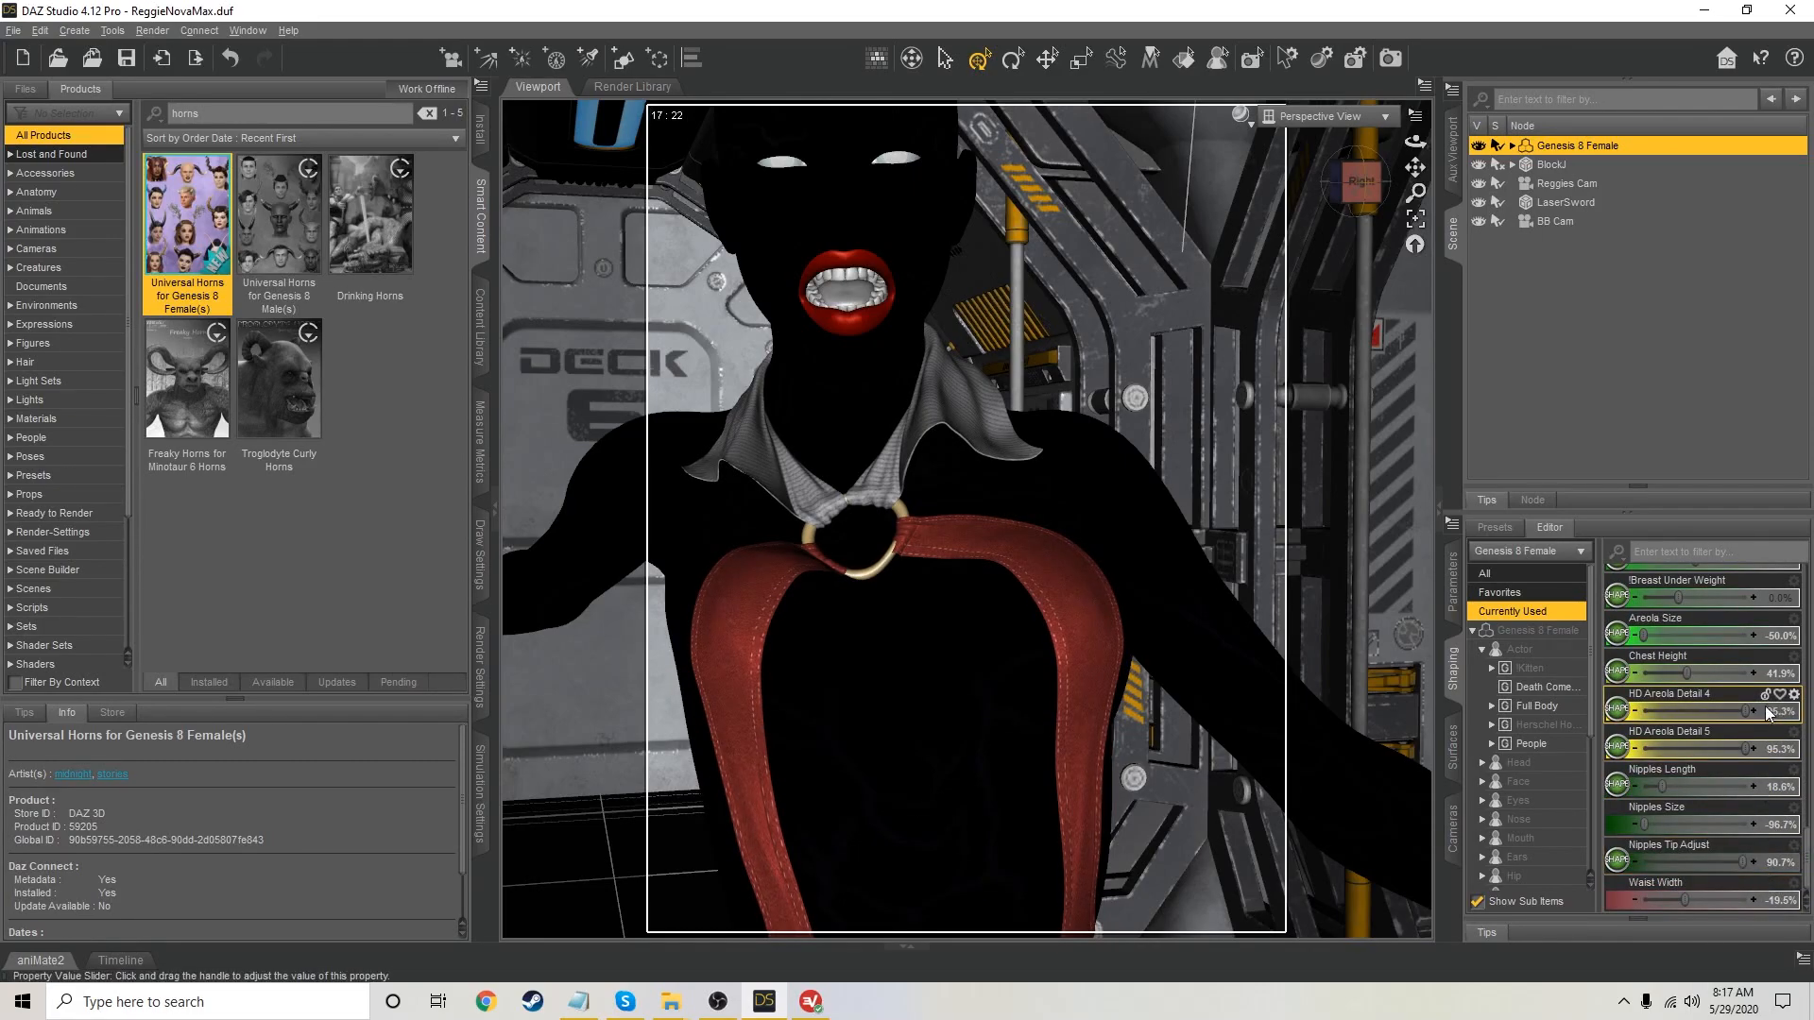
left_click(1780, 636)
type("0")
key("Return")
left_click(1777, 674)
type("0")
key("Return")
Set the figure's HD Areola Detail 4 and HD Areola Detail 5 morphs to 0%
left_click(1780, 711)
type("0")
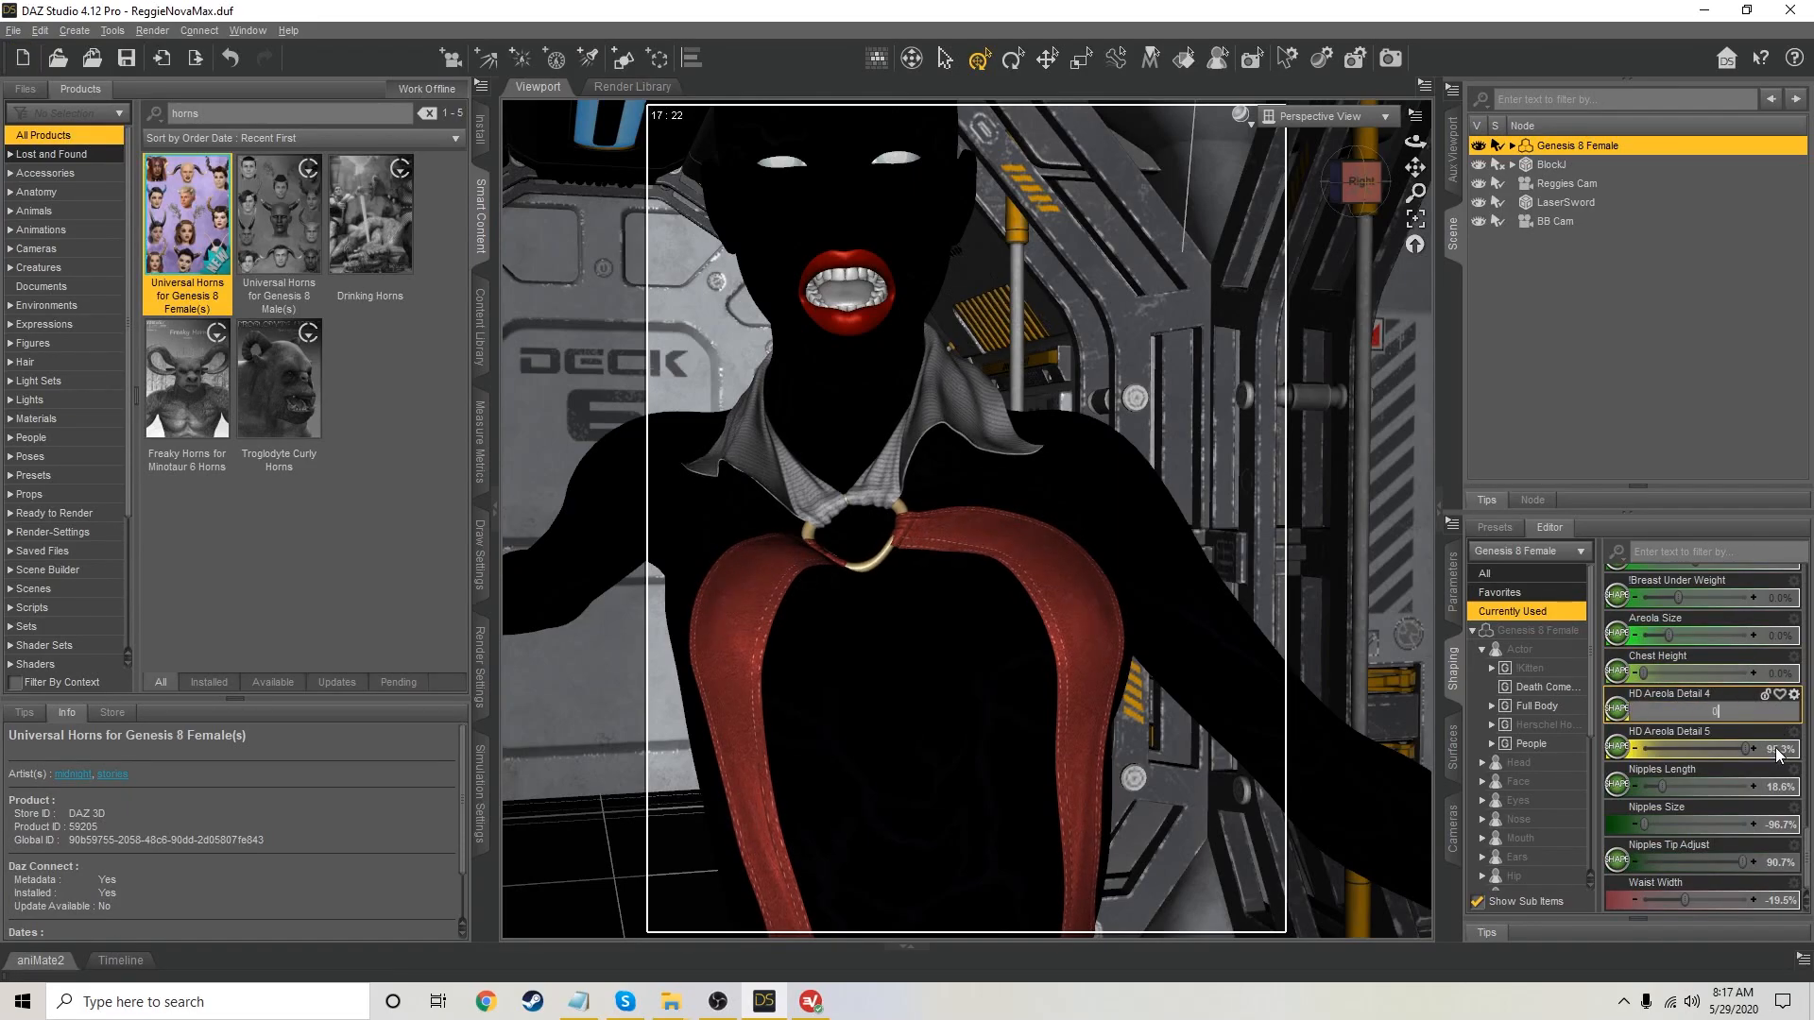
key("Return")
left_click(1777, 749)
type("0")
key("Return")
Set the figure's Nipples Length and Nipples Size morphs to 0%
left_click(1780, 787)
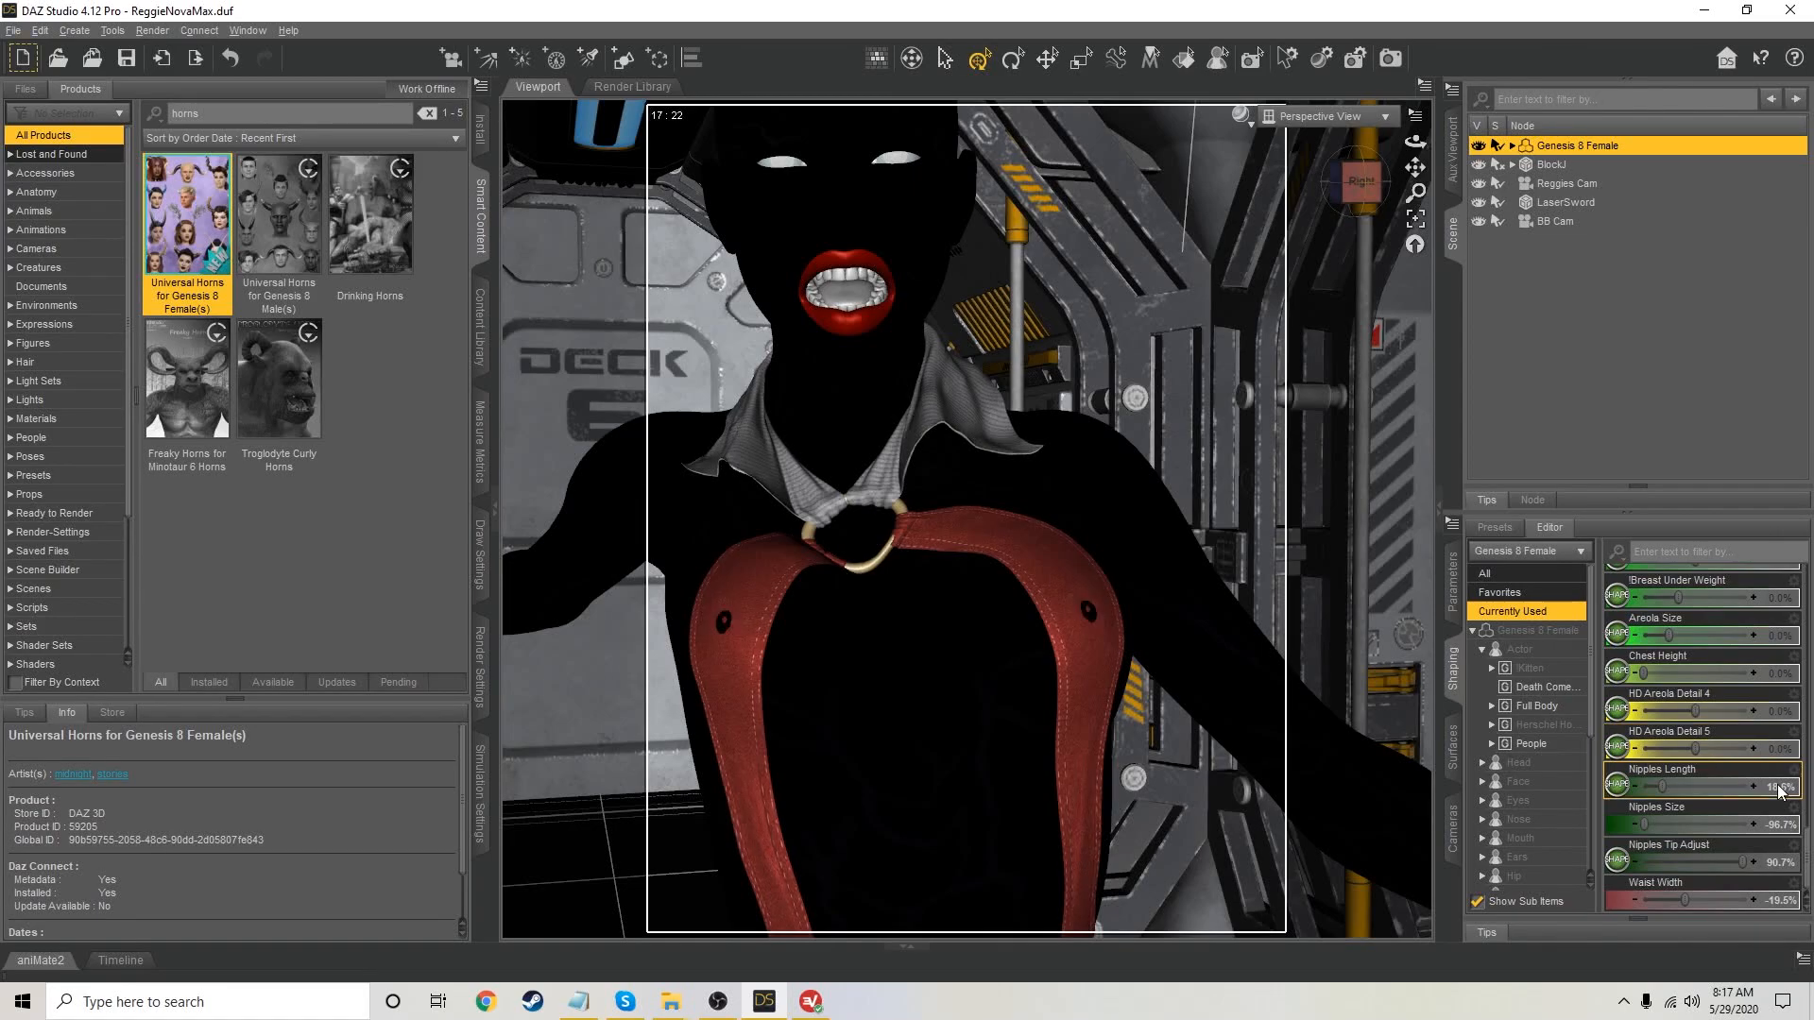
left_click(1780, 787)
key("Return")
left_click(1780, 825)
type("0")
key("Return")
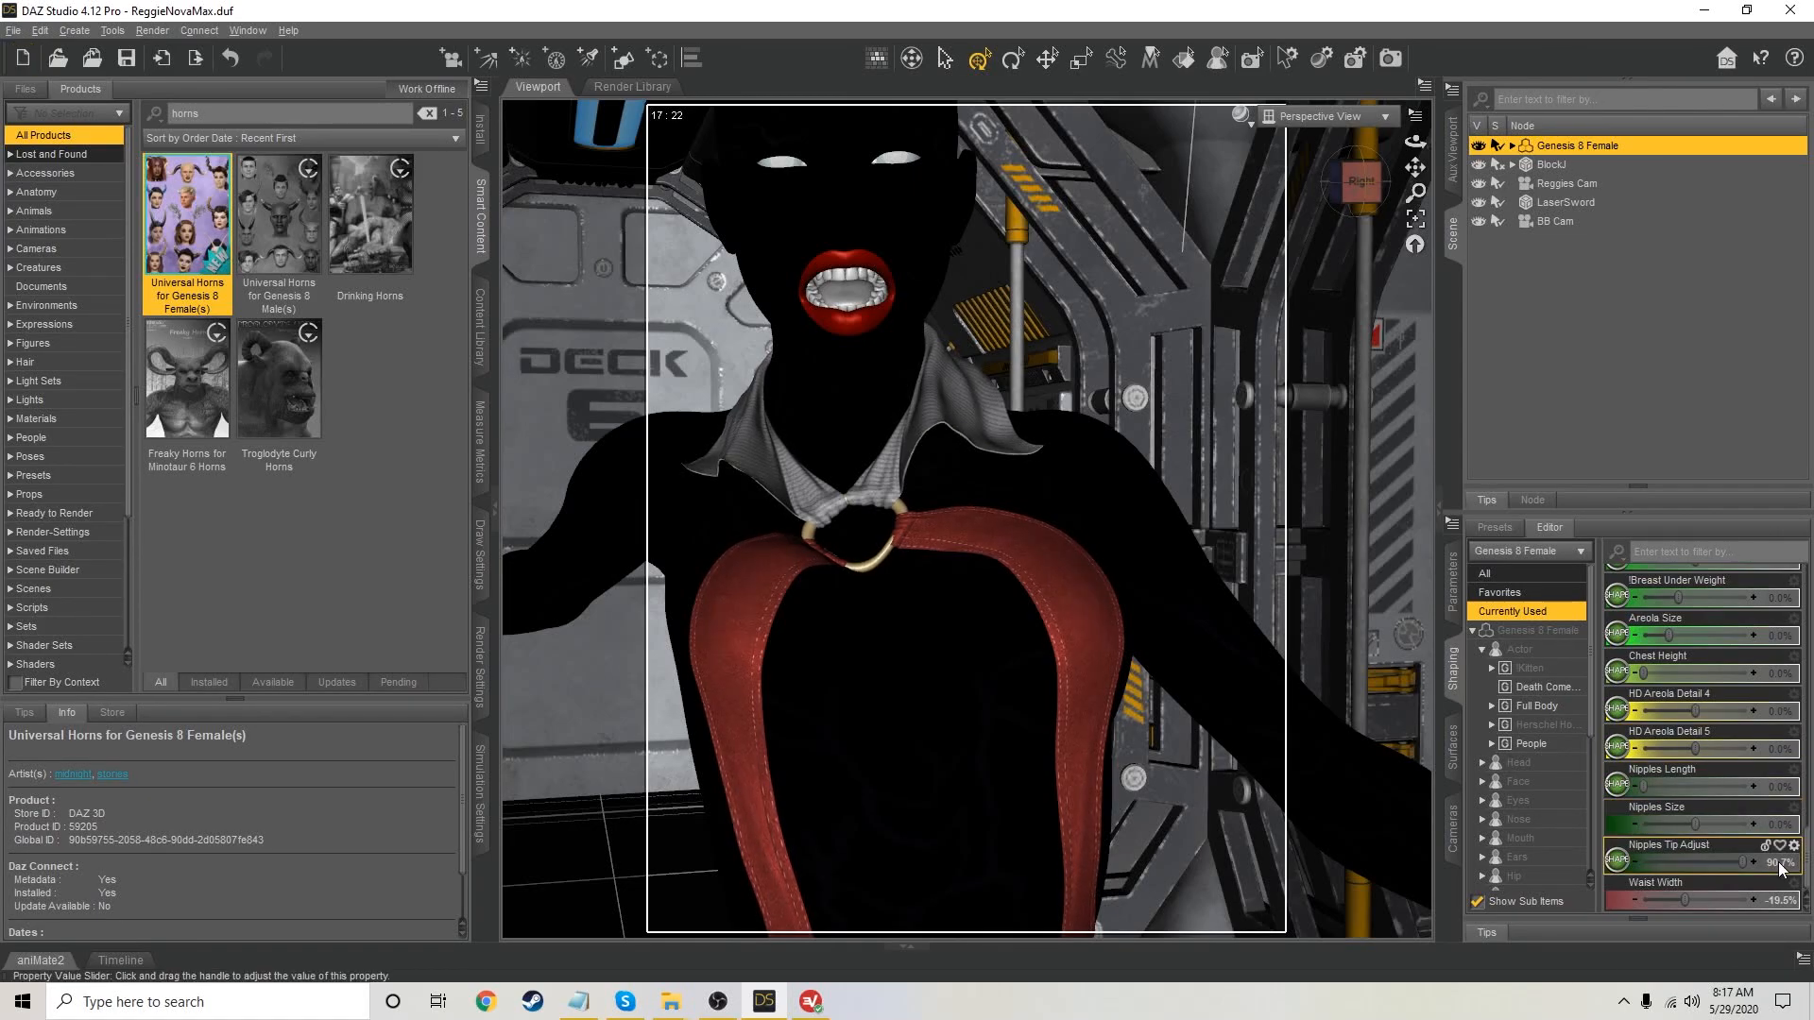
Set the figure's Nipples Tip Adjust and Waist Width morphs to 0%
left_click(1780, 863)
type("0")
key("Return")
left_click(1773, 900)
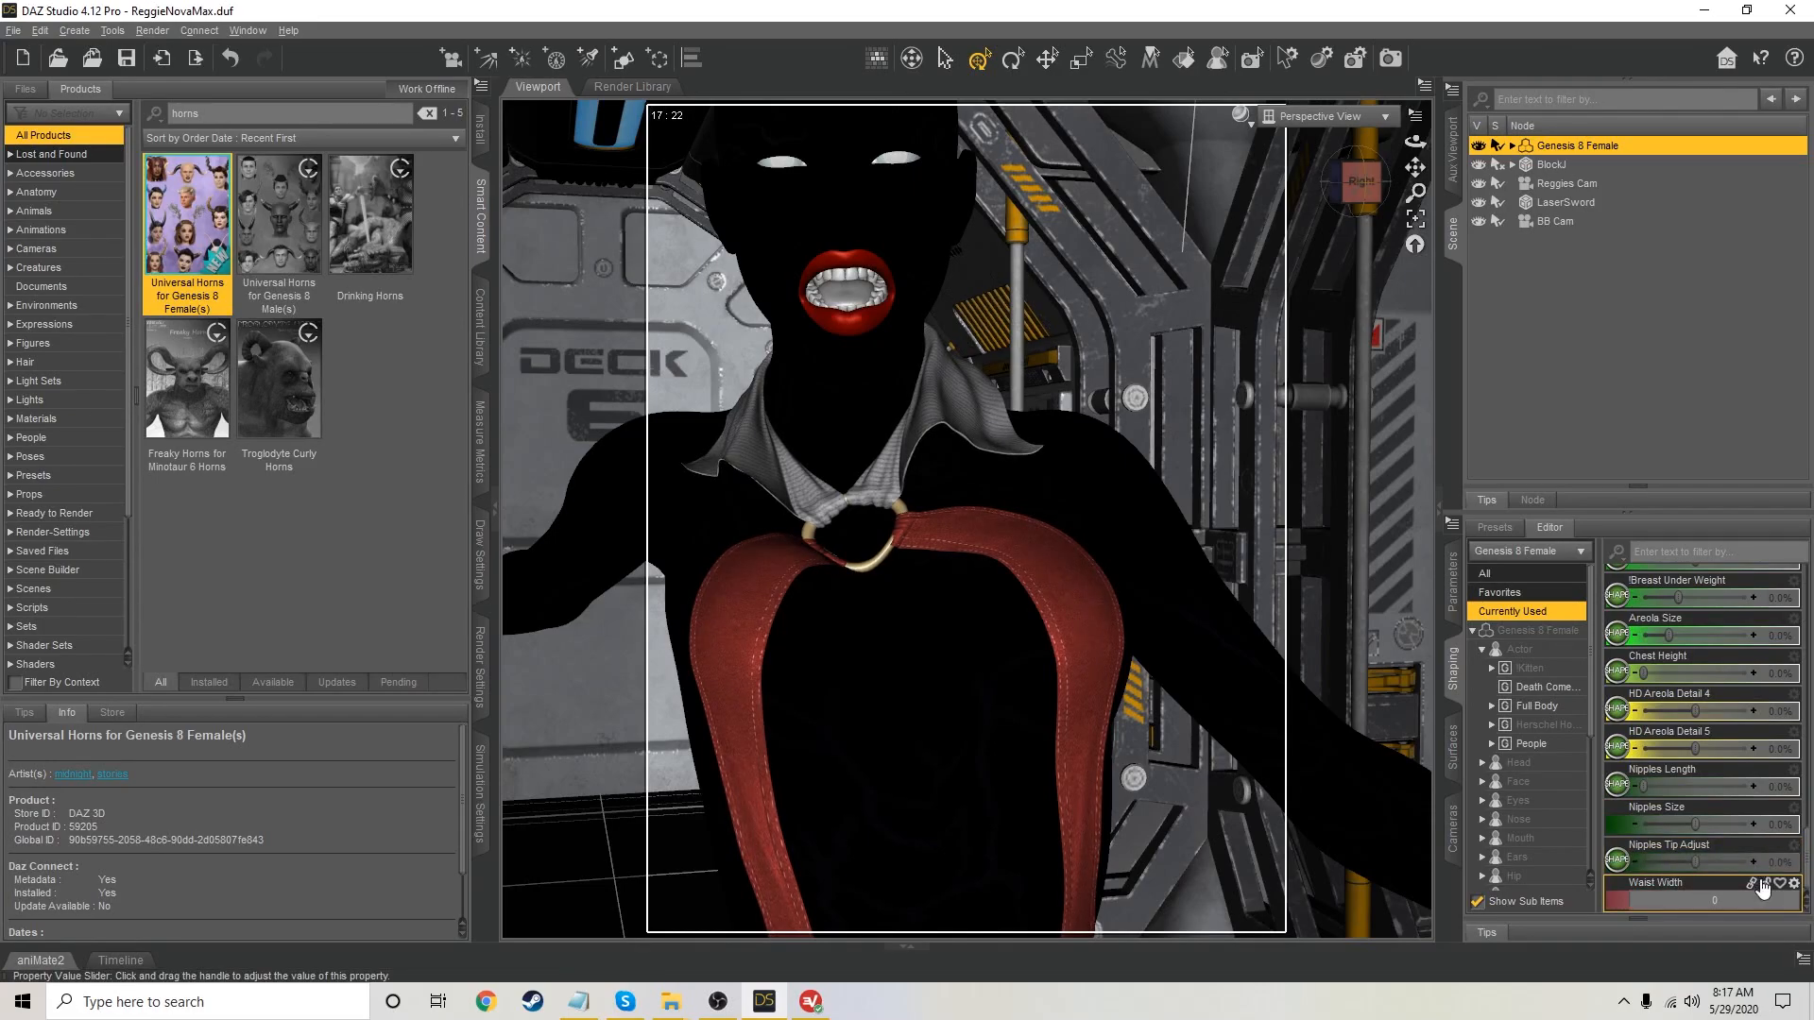
type("0")
key("Return")
Set the figure's Mouth Width and Mouth Size morphs to 0%
scroll(1759, 678, "up", 5)
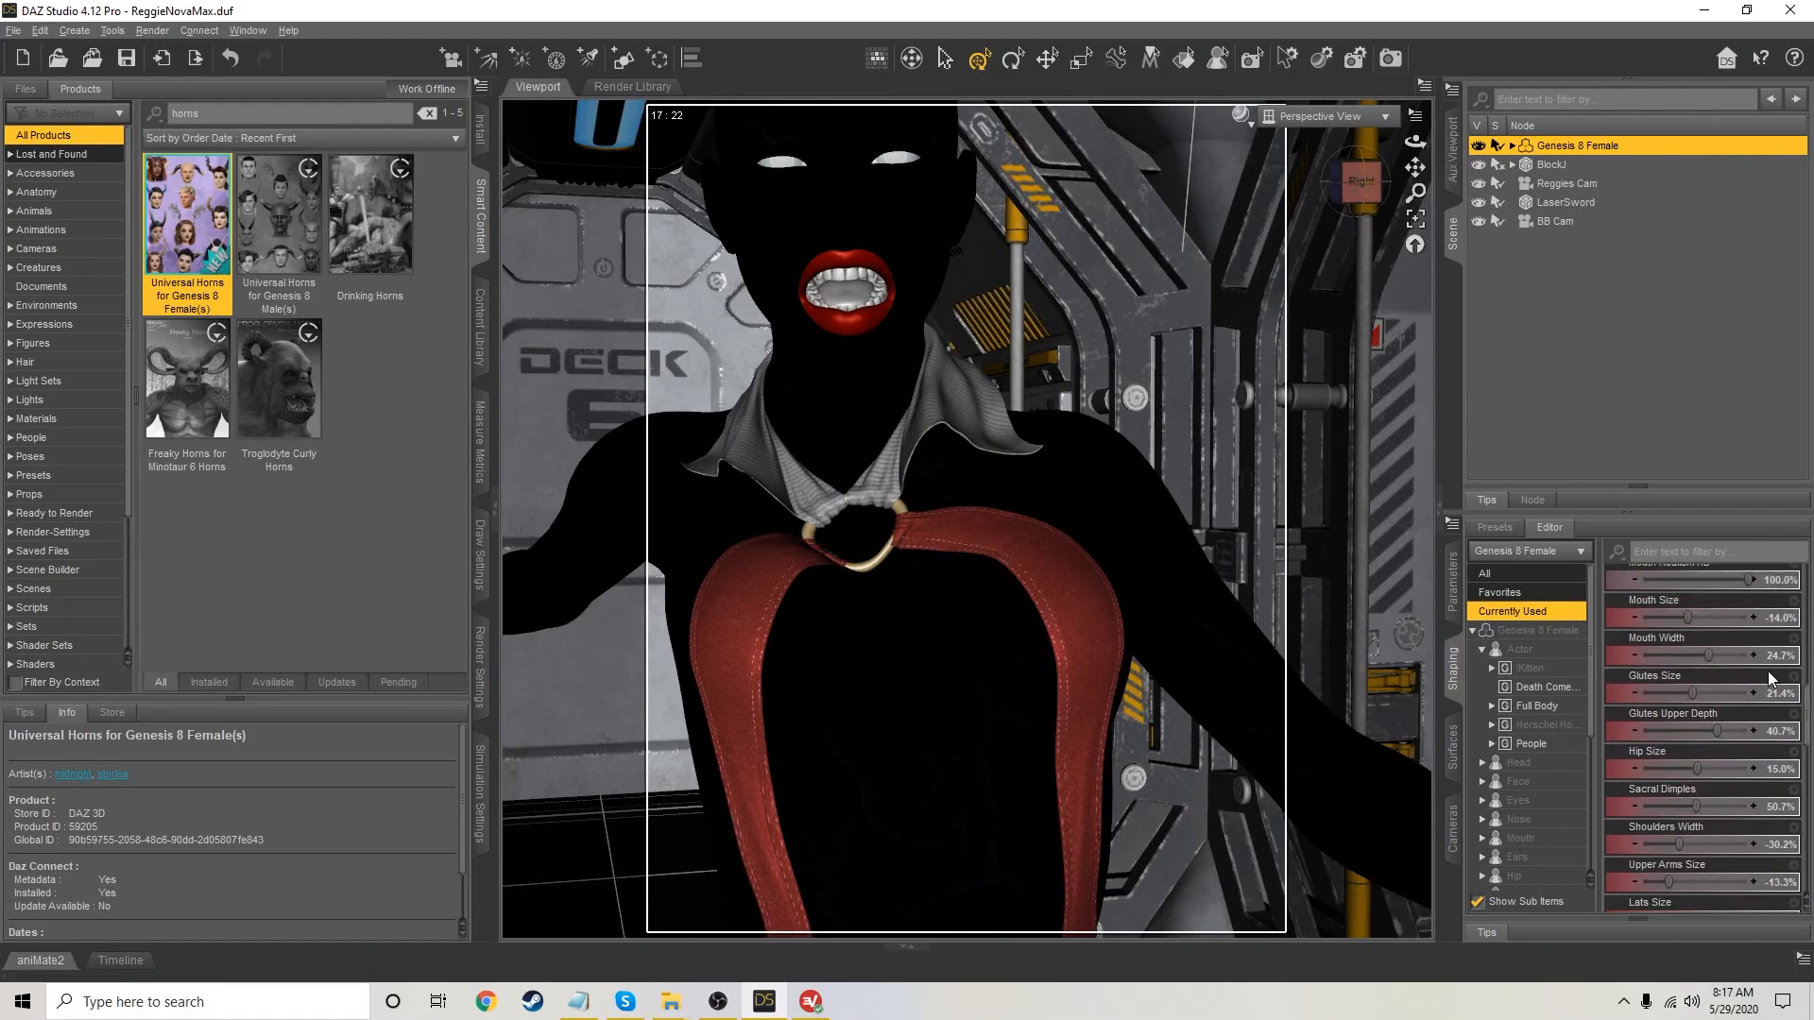
scroll(1770, 679, "up", 1)
scroll(1770, 673, "down", 3)
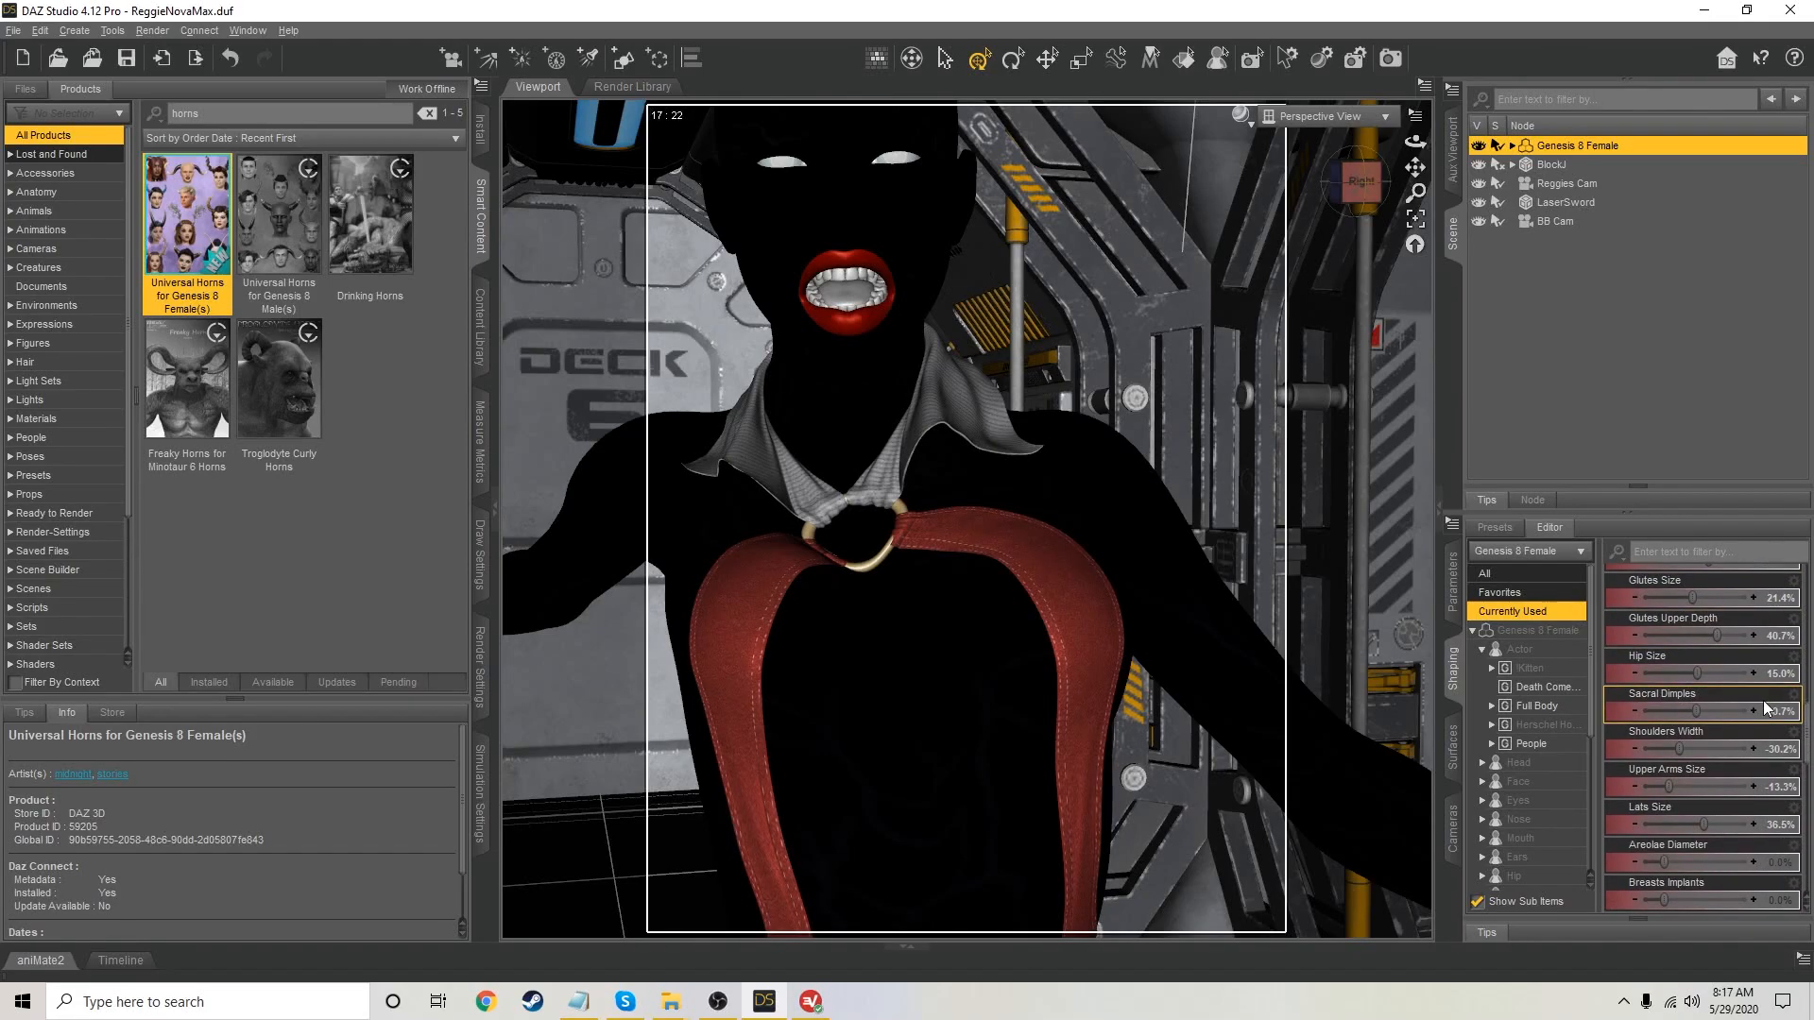
scroll(1775, 775, "up", 6)
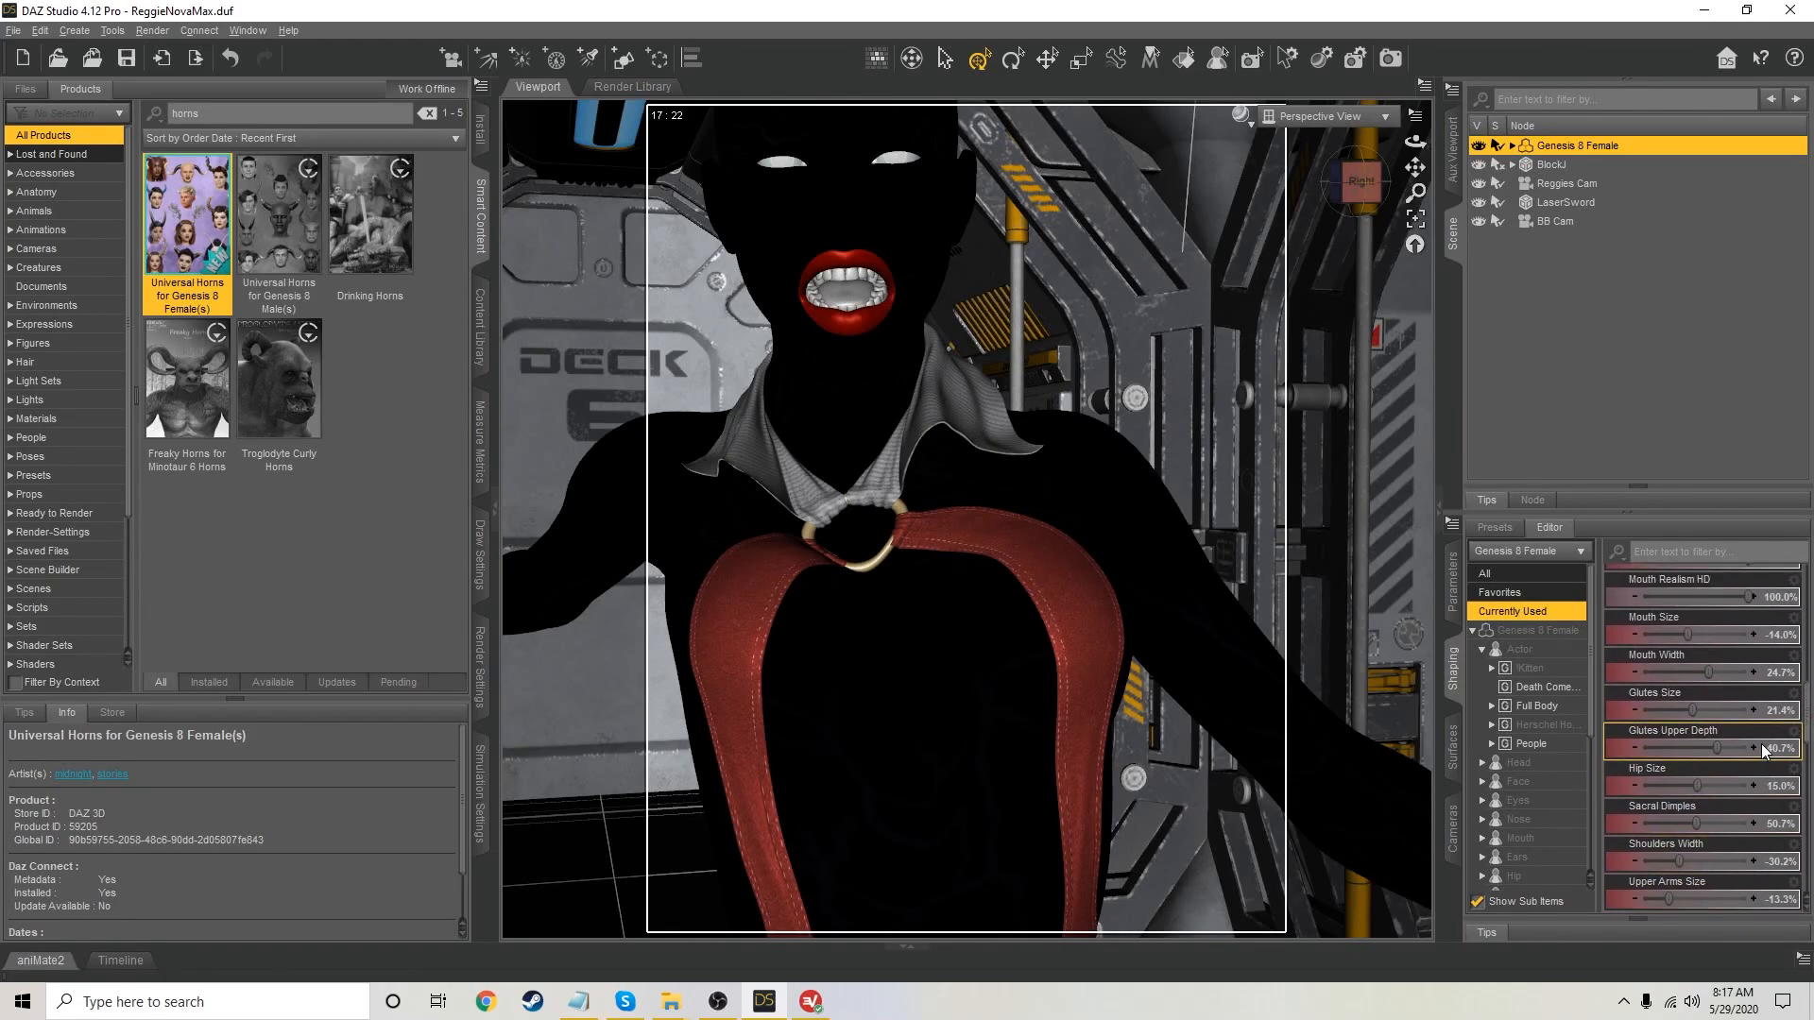
scroll(1765, 751, "up", 1)
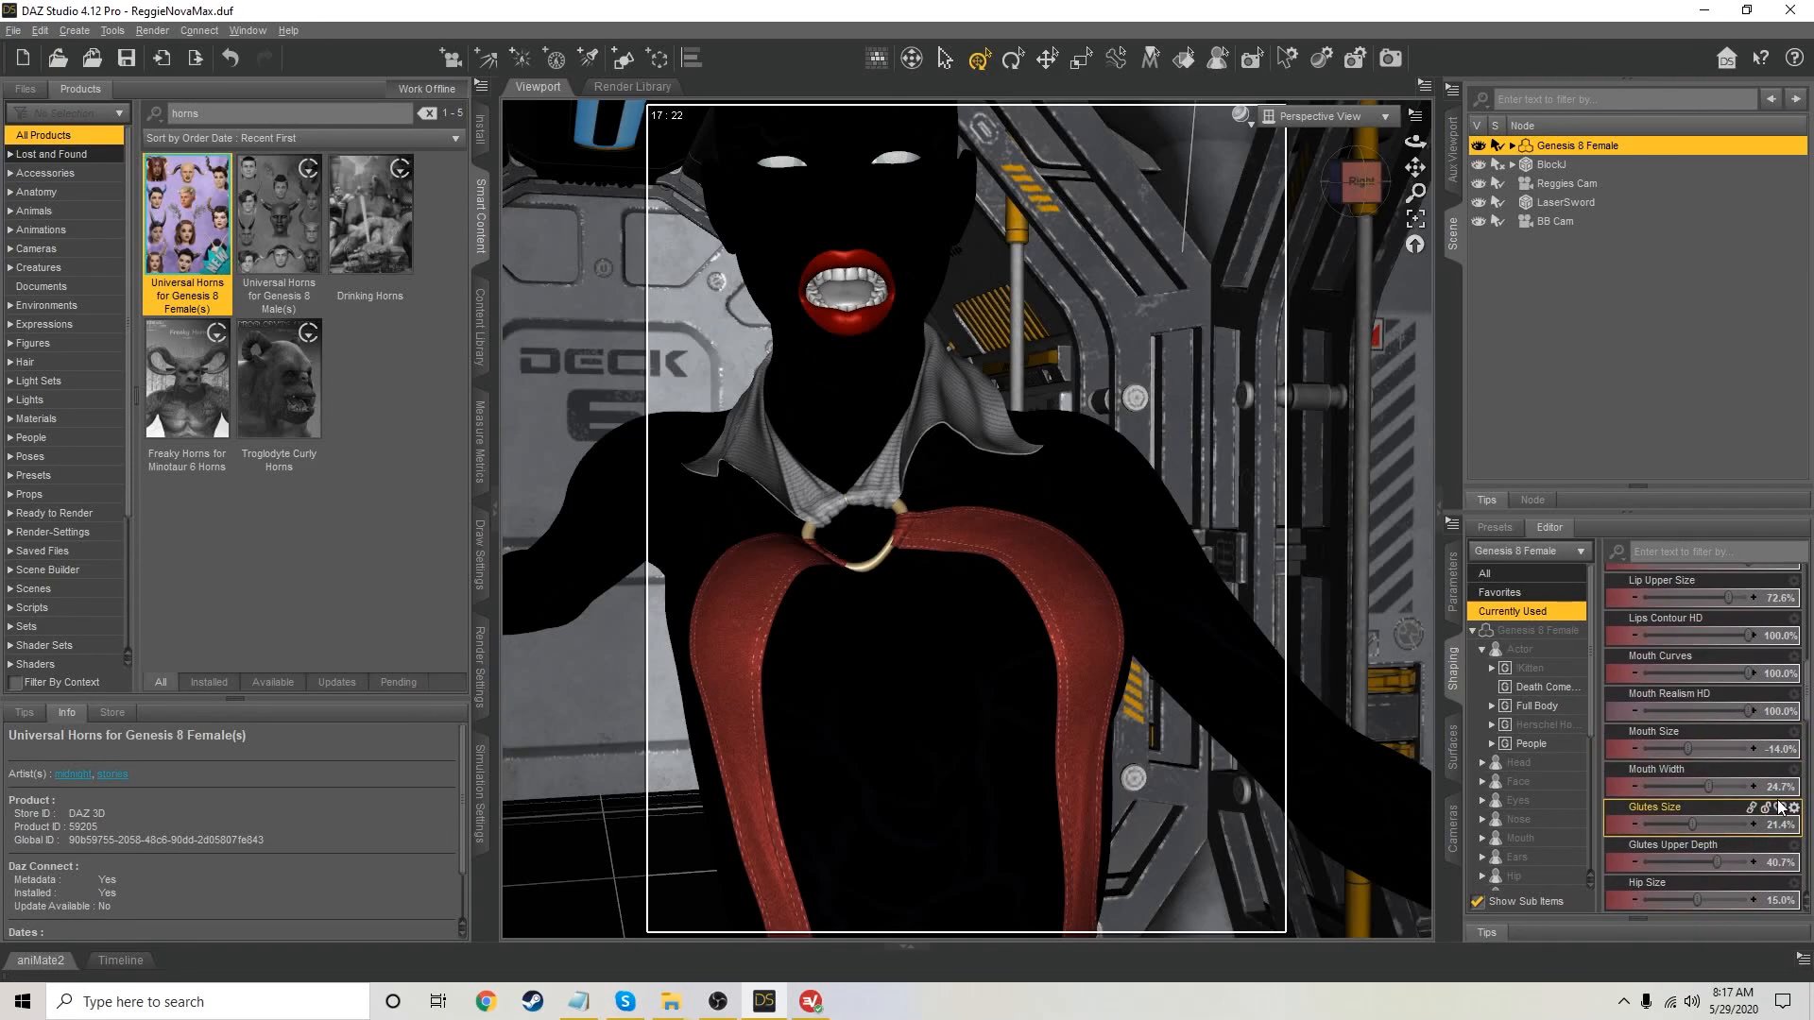
left_click(1774, 792)
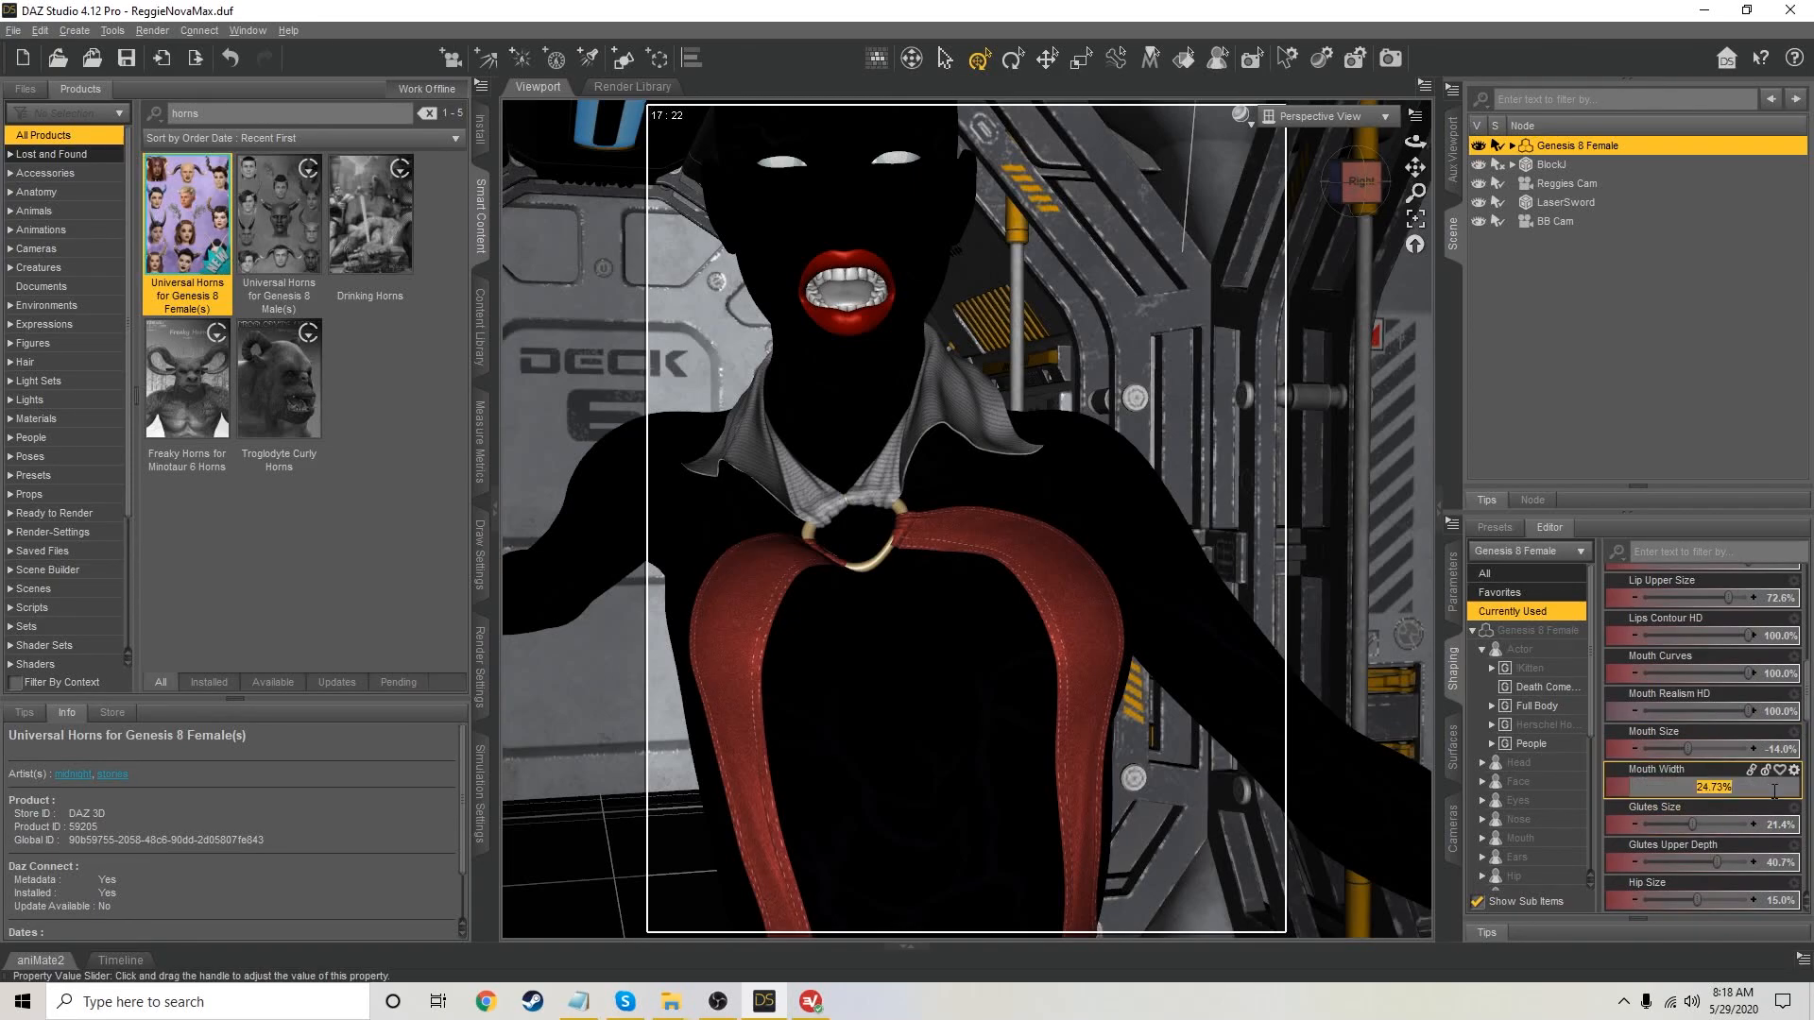
type("0")
key("Return")
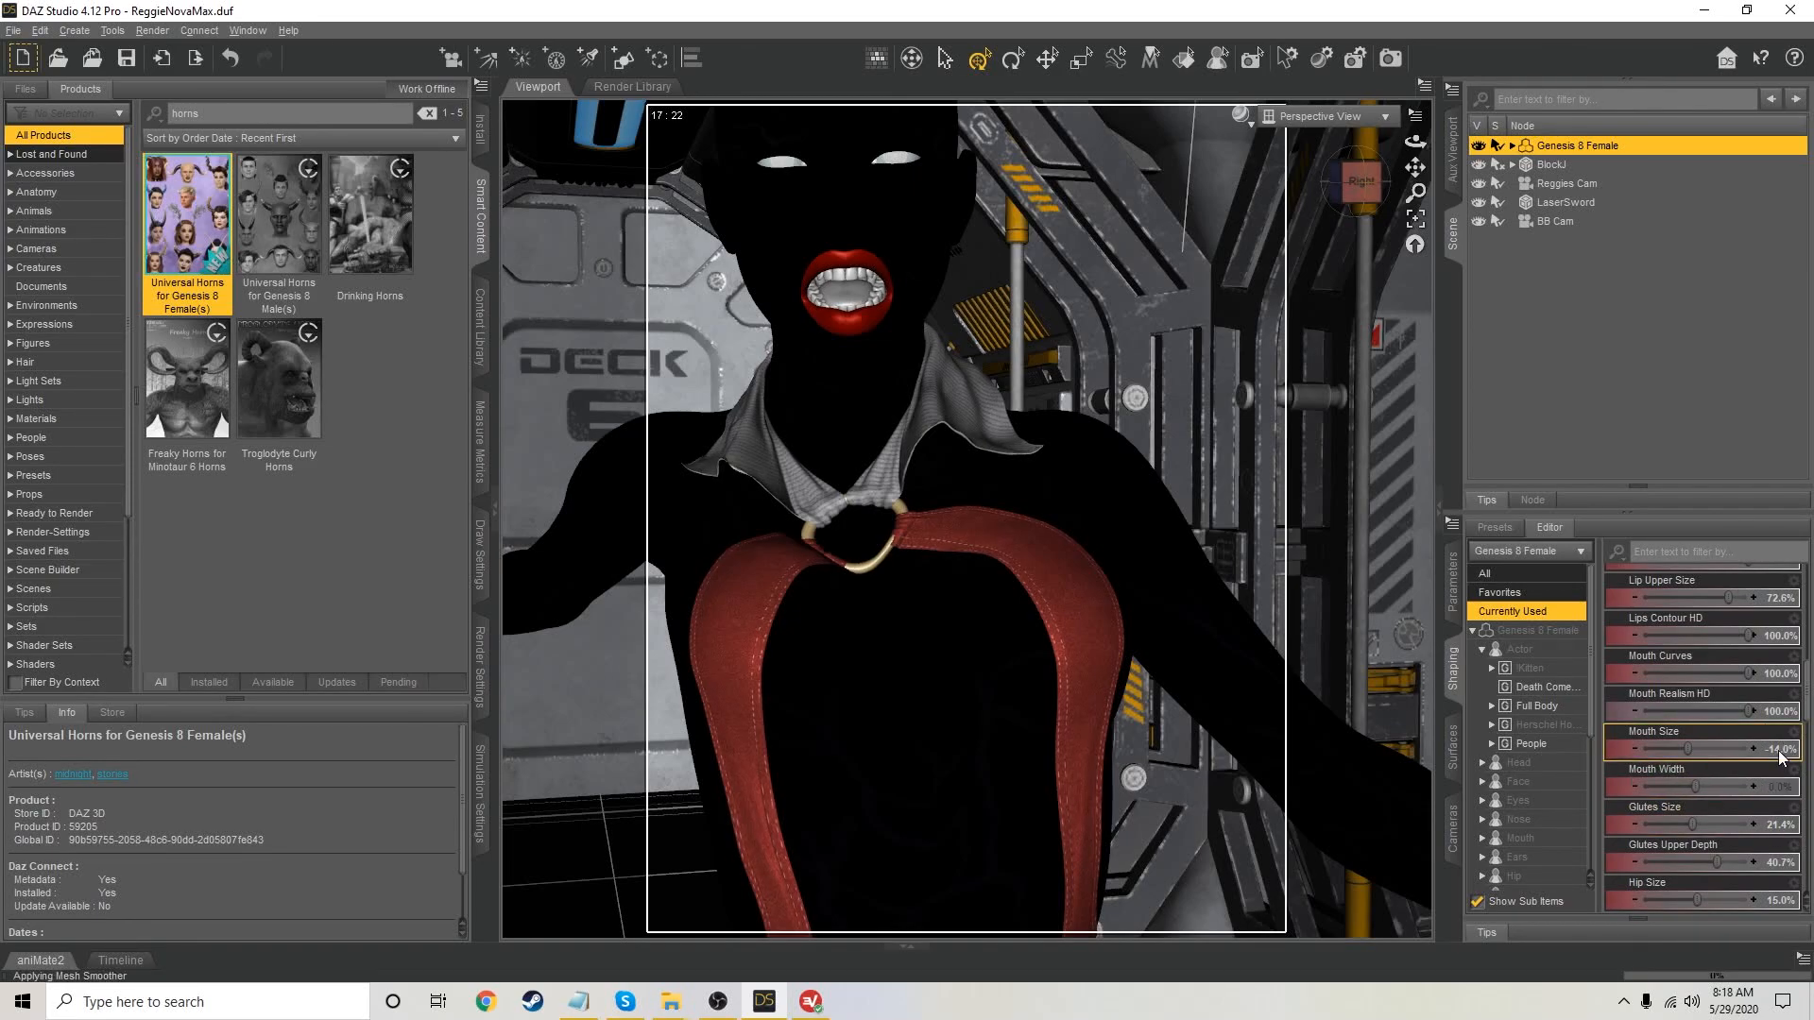
left_click(1776, 751)
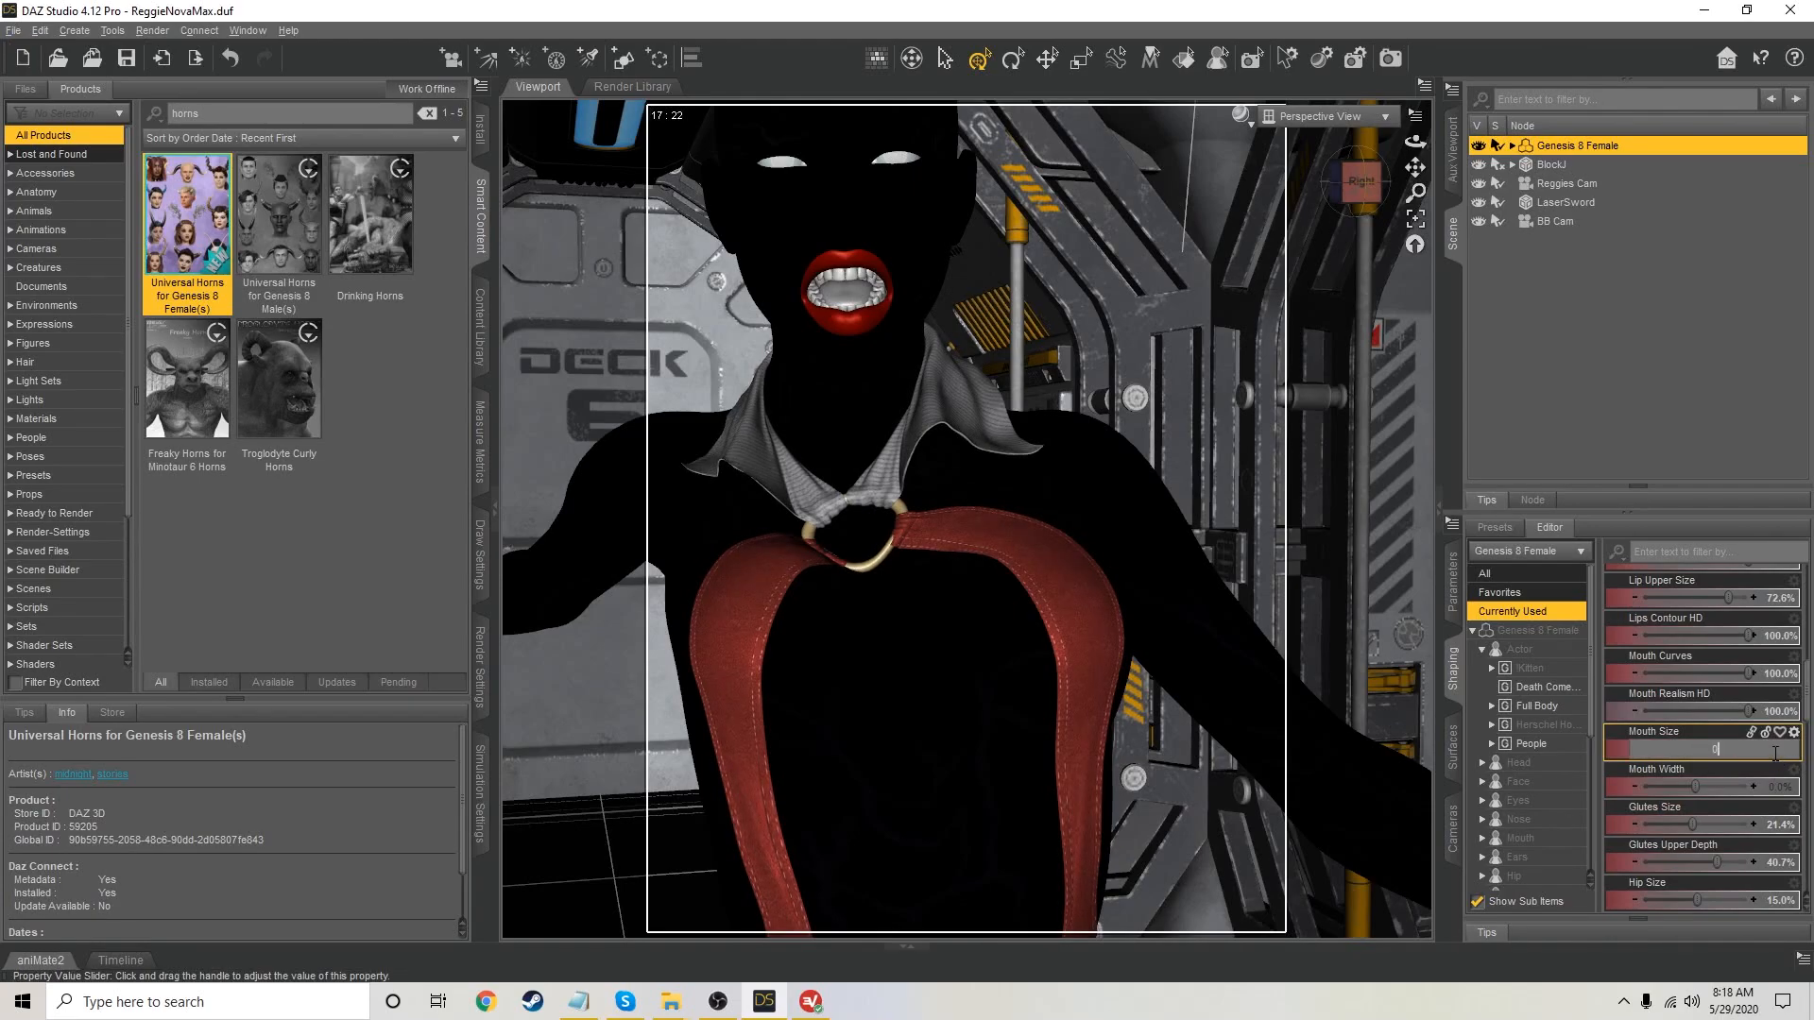
key("Return")
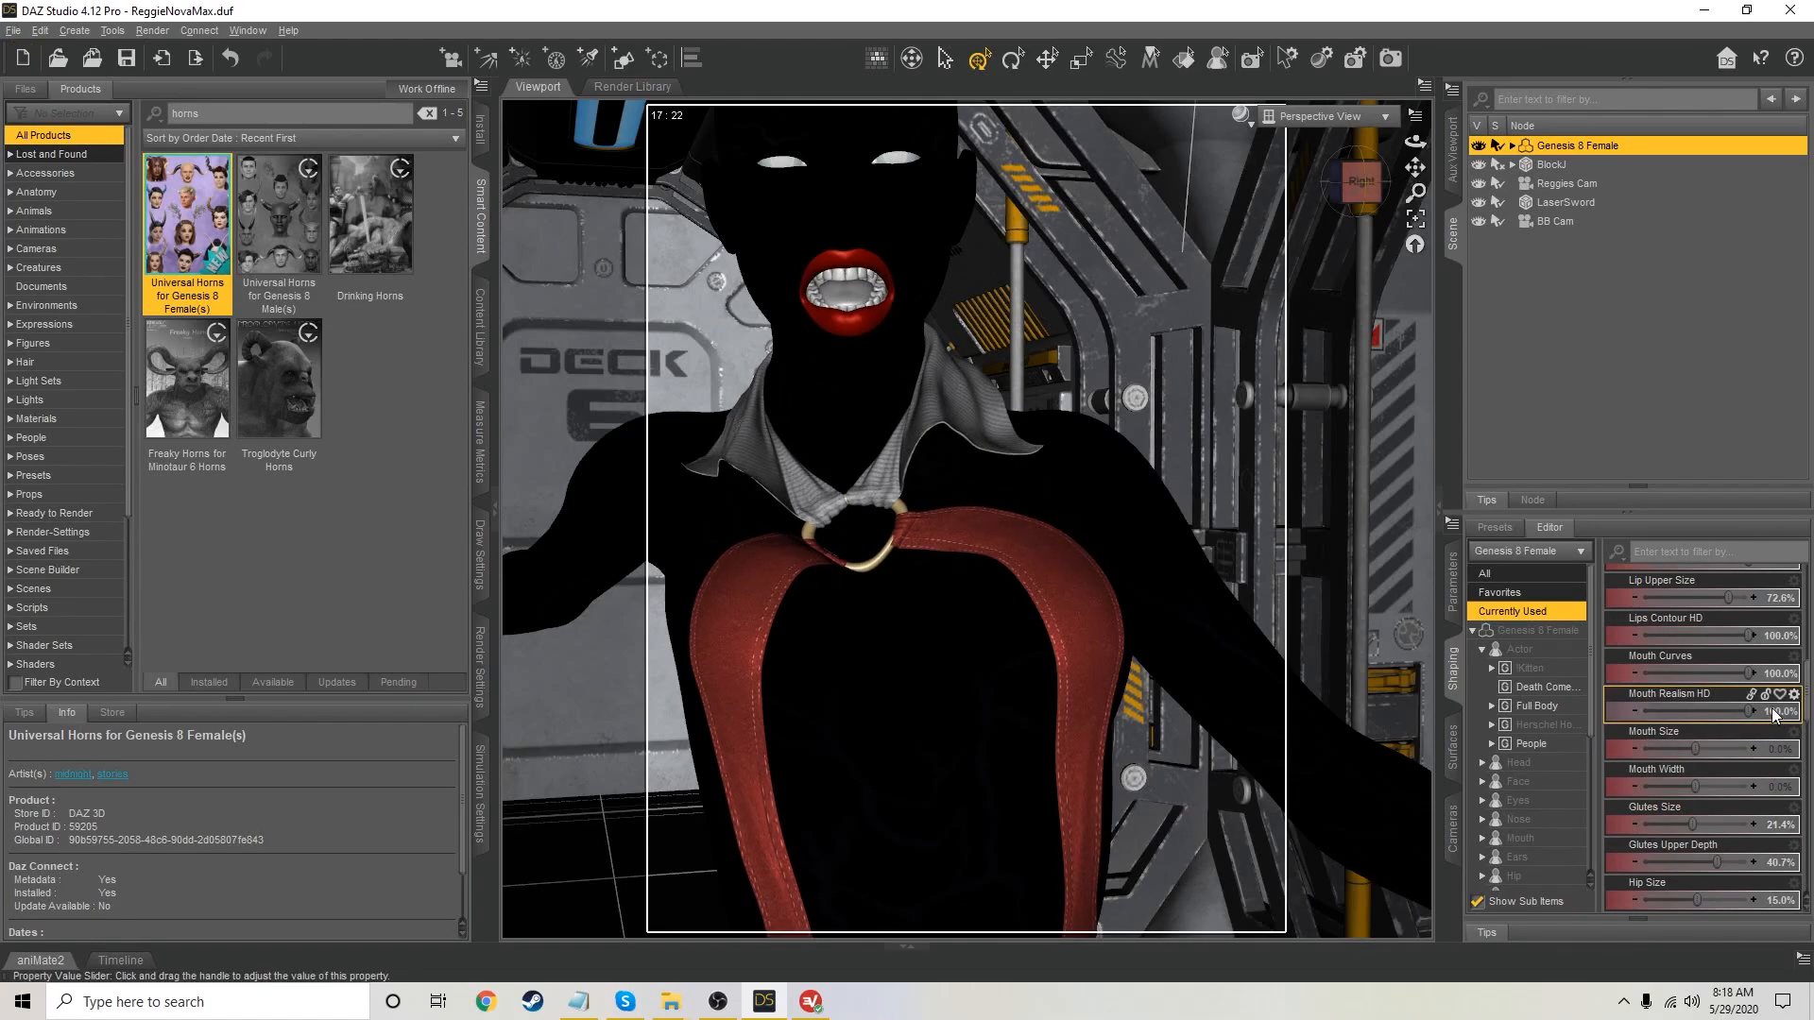
Set the figure's Mouth Realism HD and Mouth Curves morphs to 0%
left_click(1773, 715)
type("0")
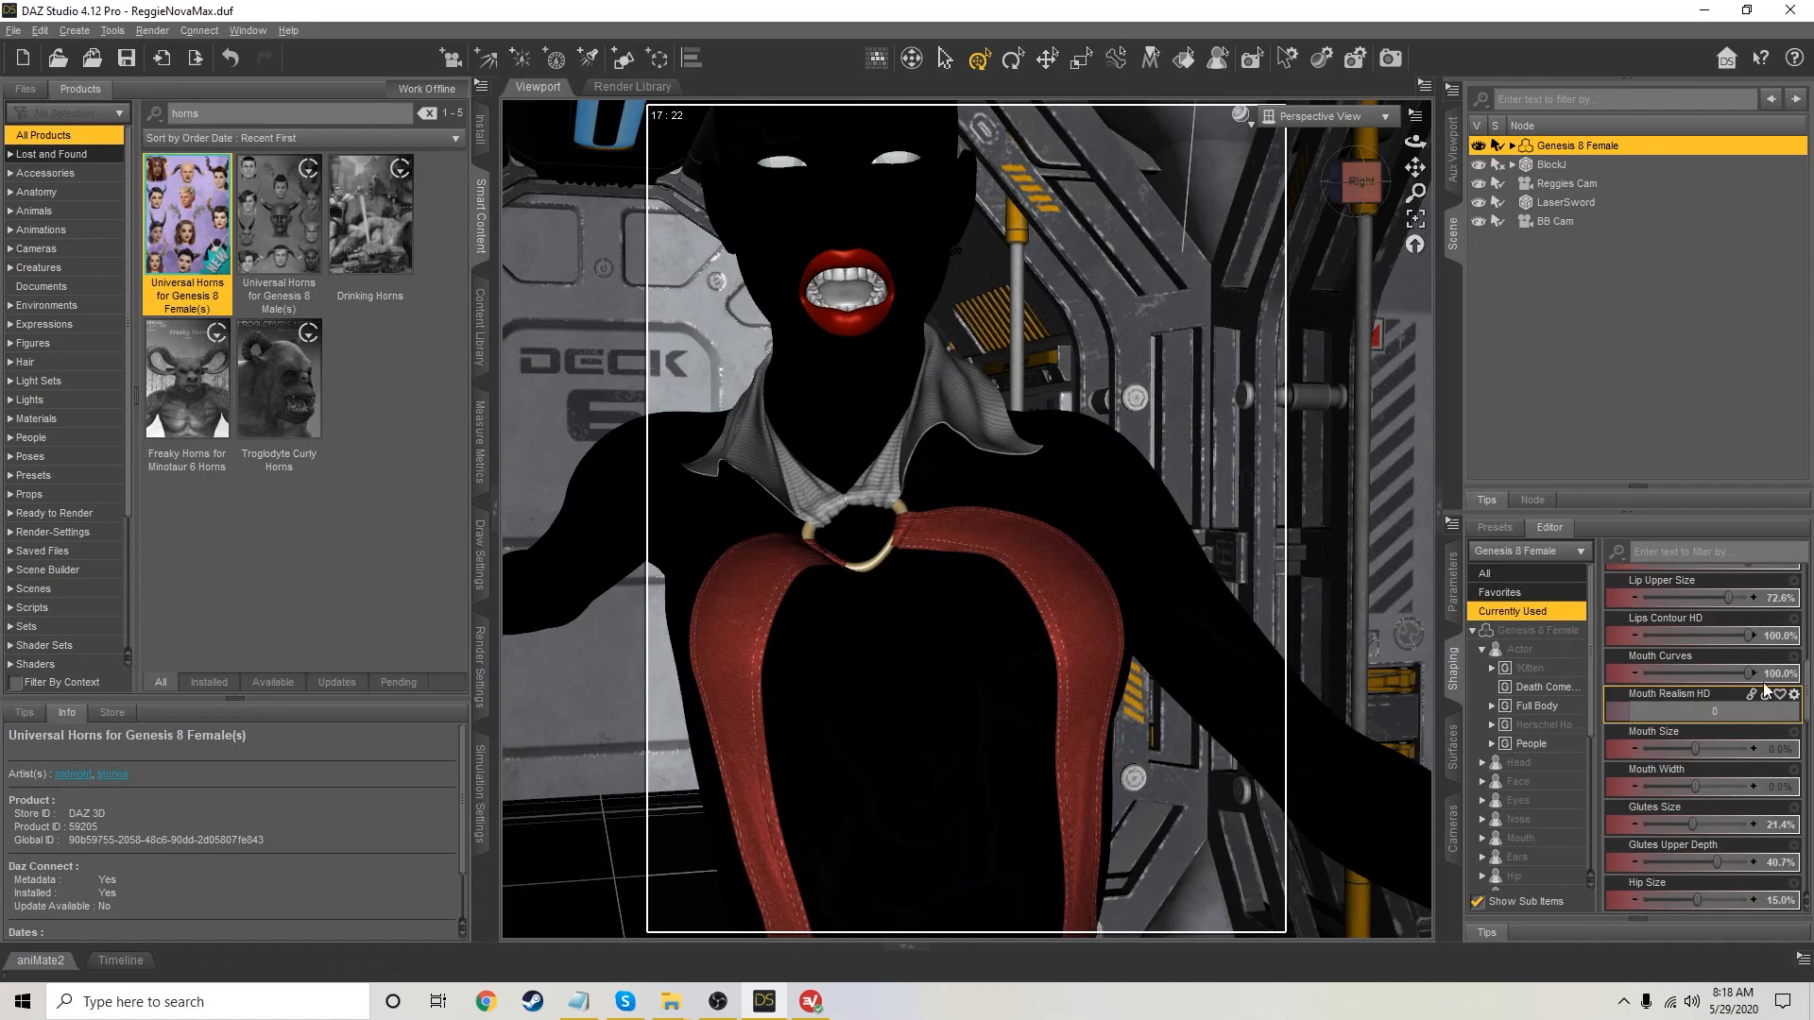
key("Return")
left_click(1776, 676)
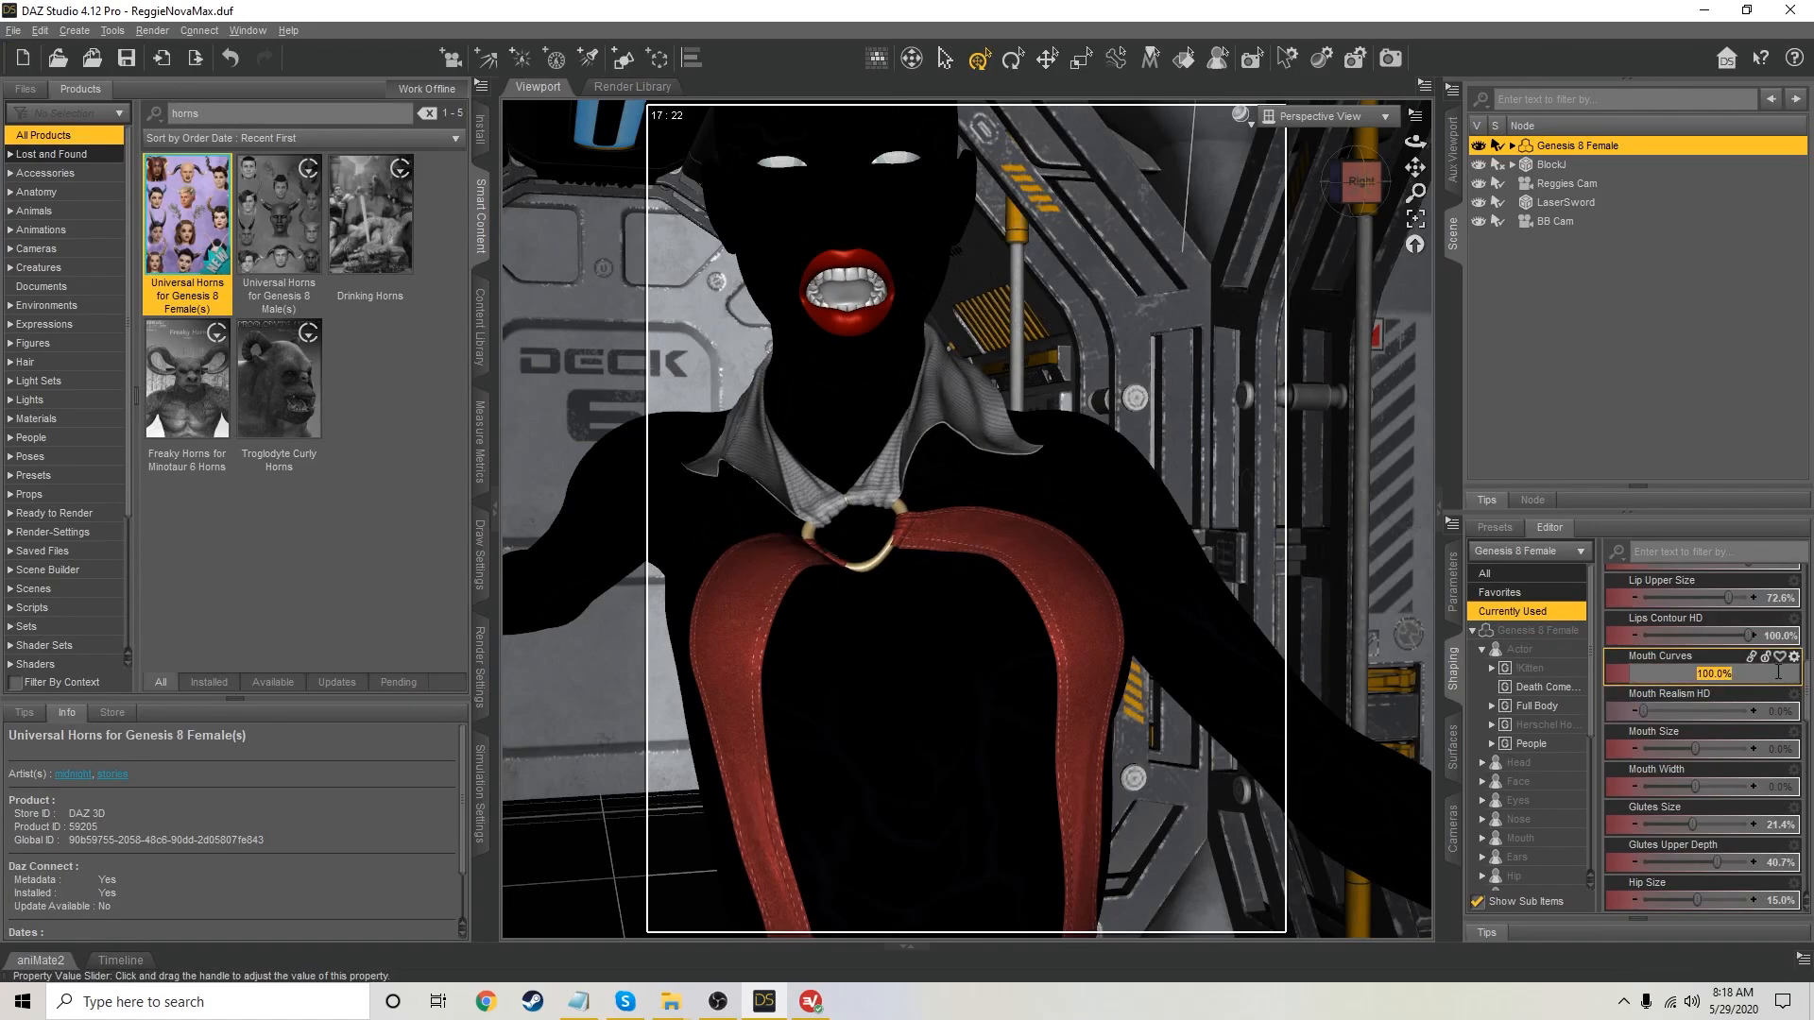
type("0")
key("Return")
Set the figure's Lips Contour HD and Lip Upper Size morphs to 0%
left_click(1775, 637)
type("0")
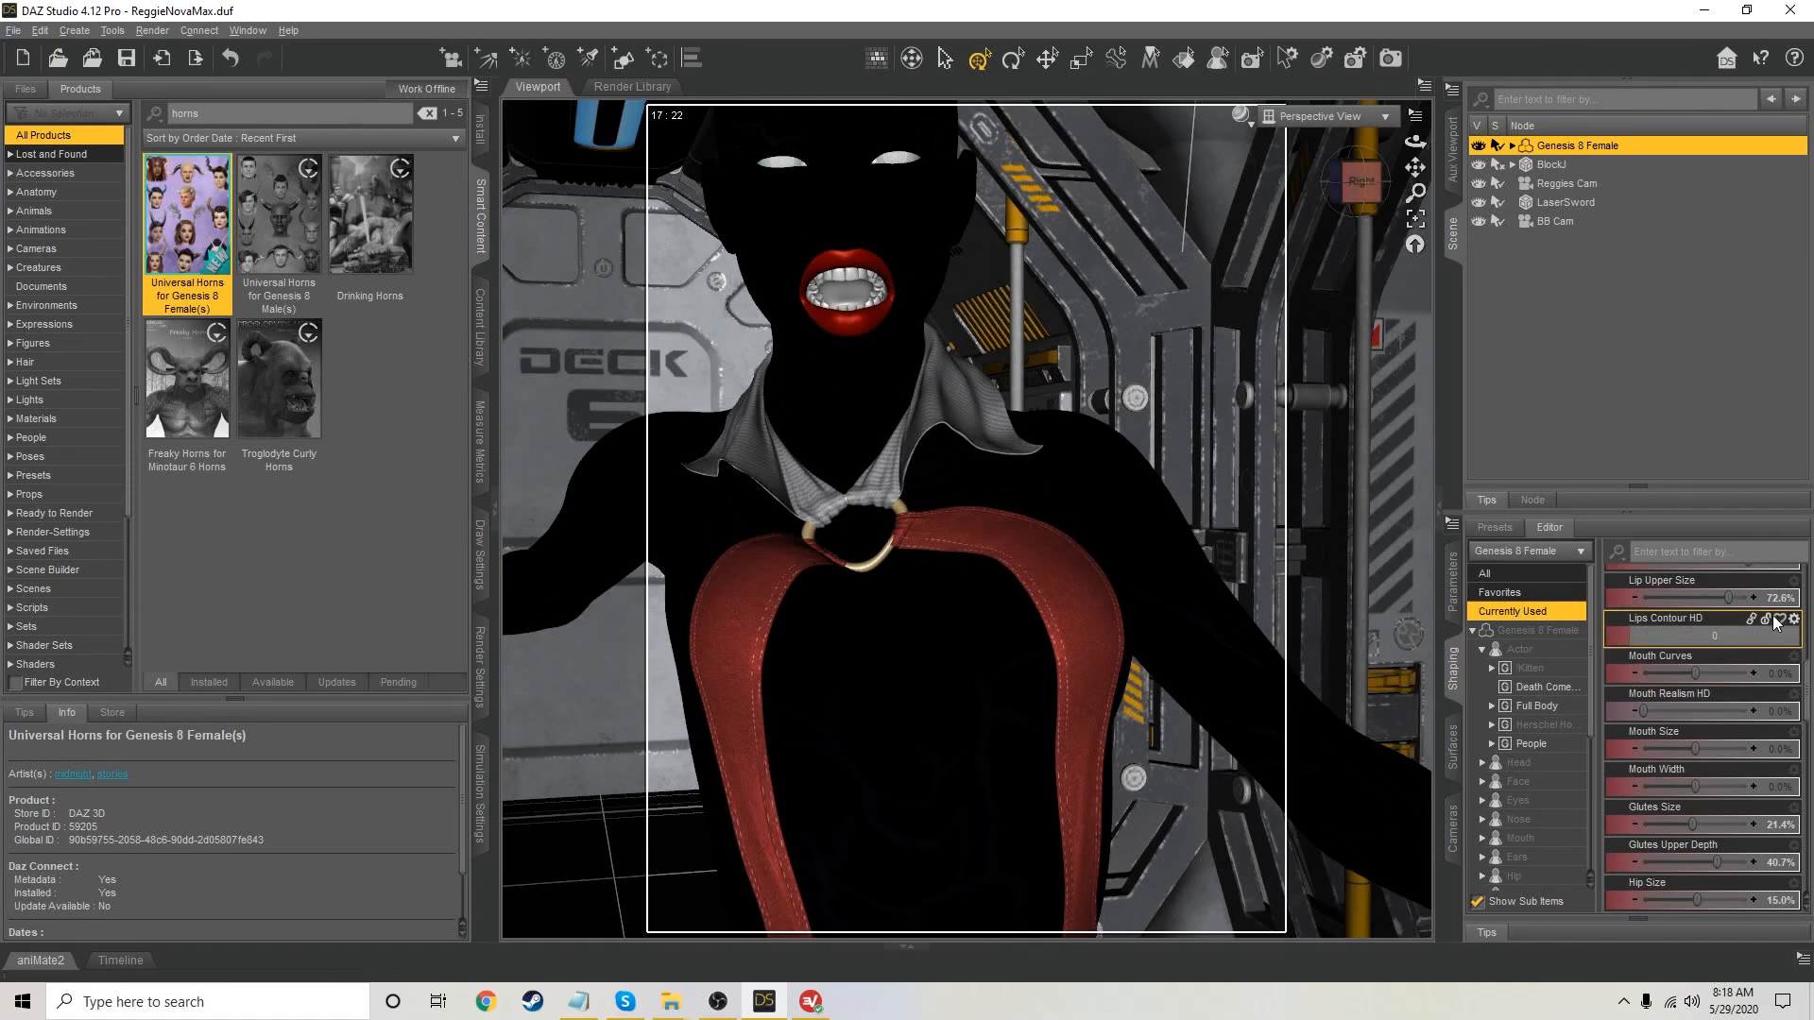
key("Return")
left_click(1777, 599)
type("0")
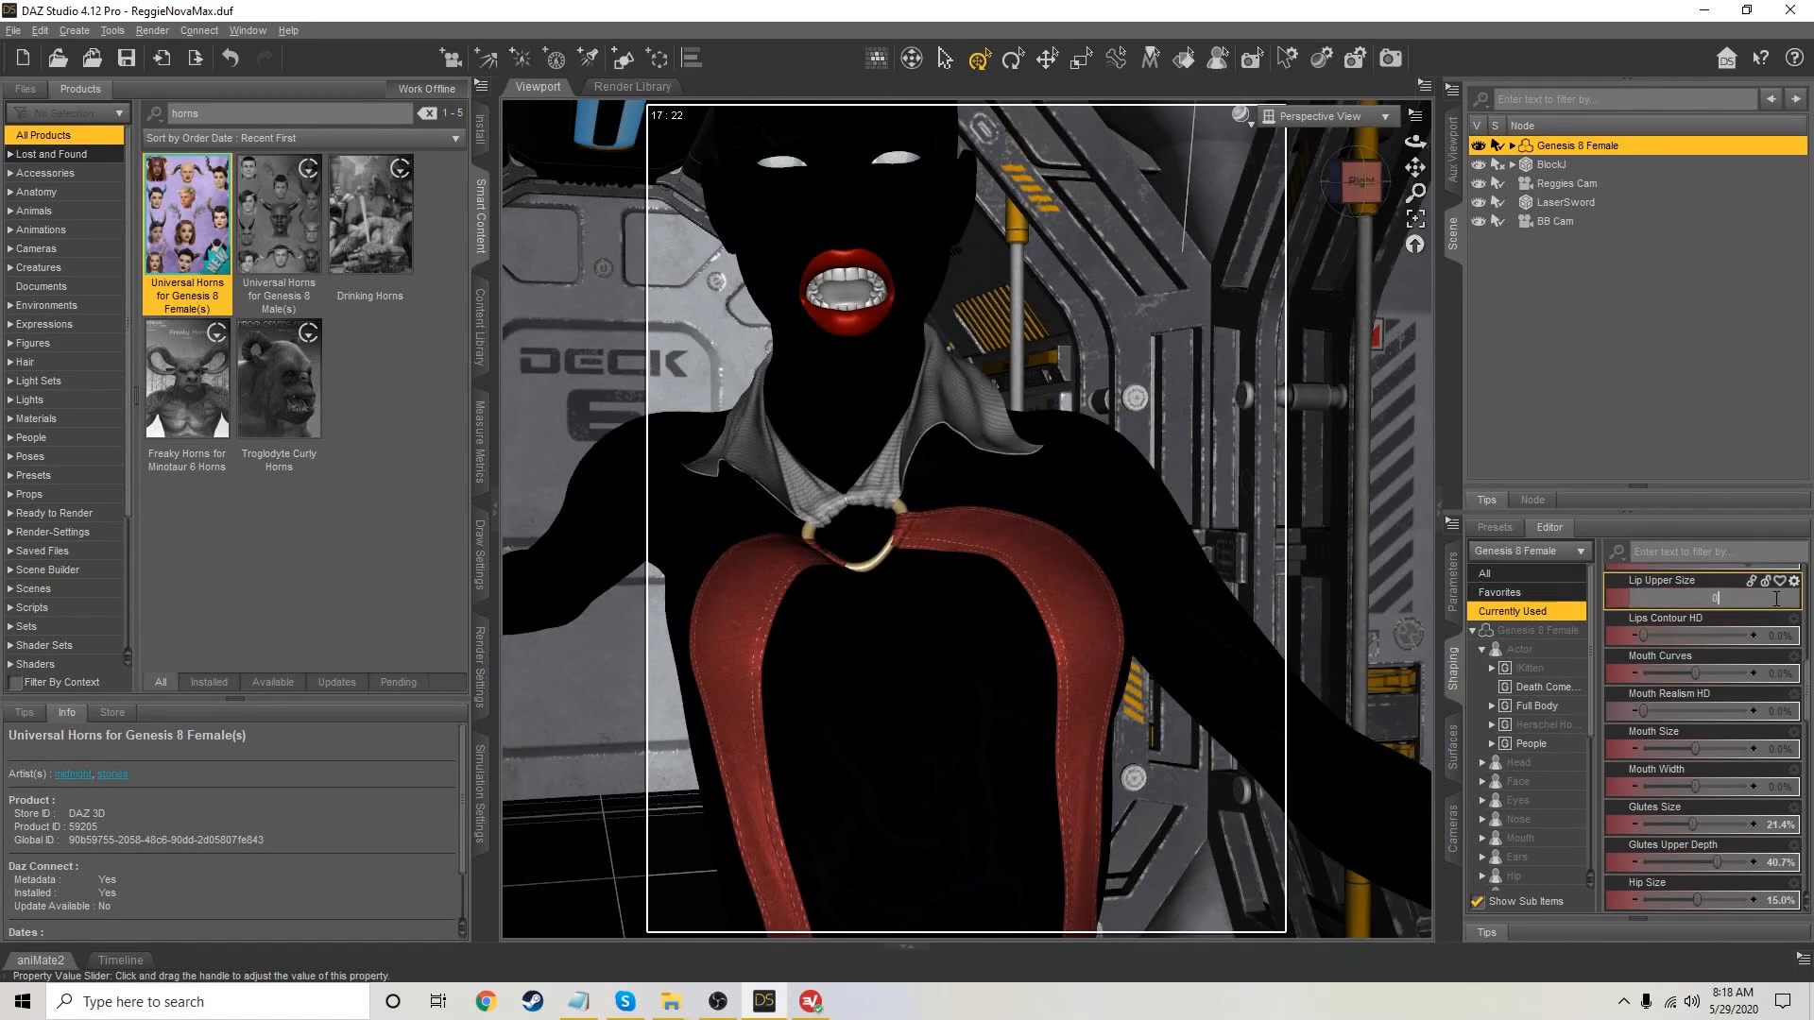
key("Return")
Set the figure's Lip Depth Lower morph to 0%
scroll(1780, 755, "up", 2)
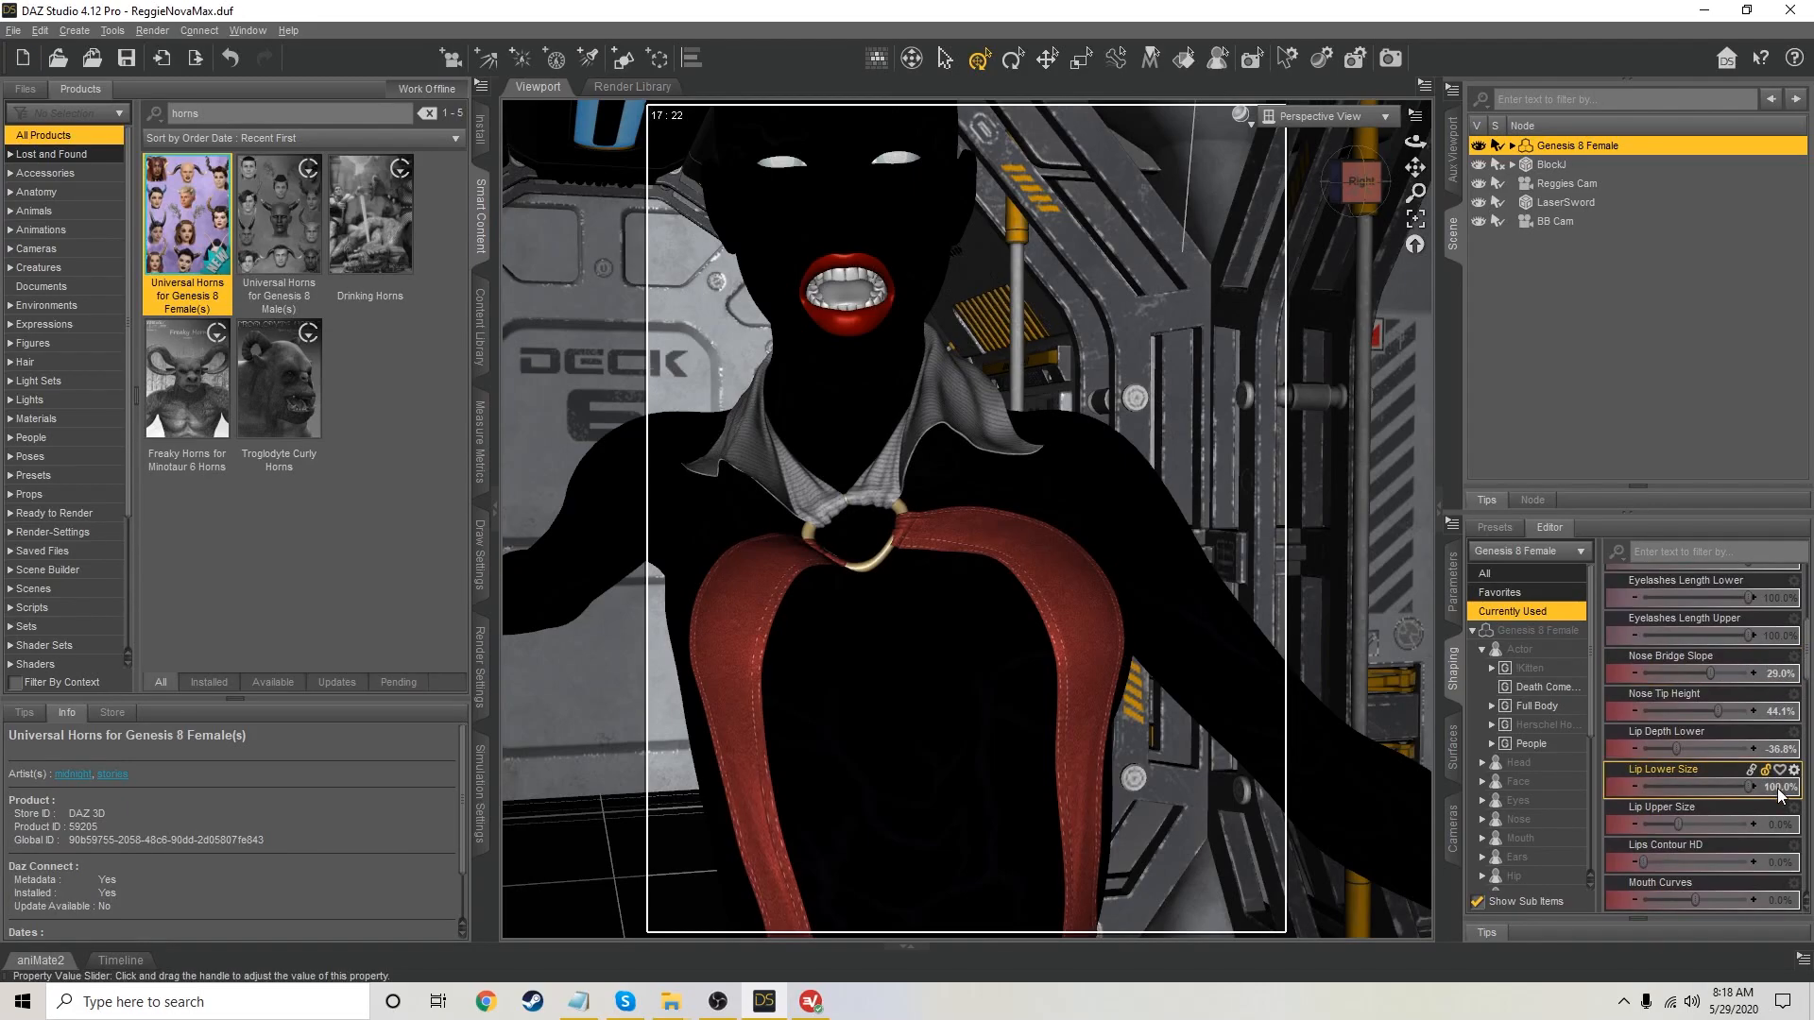
left_click(1780, 789)
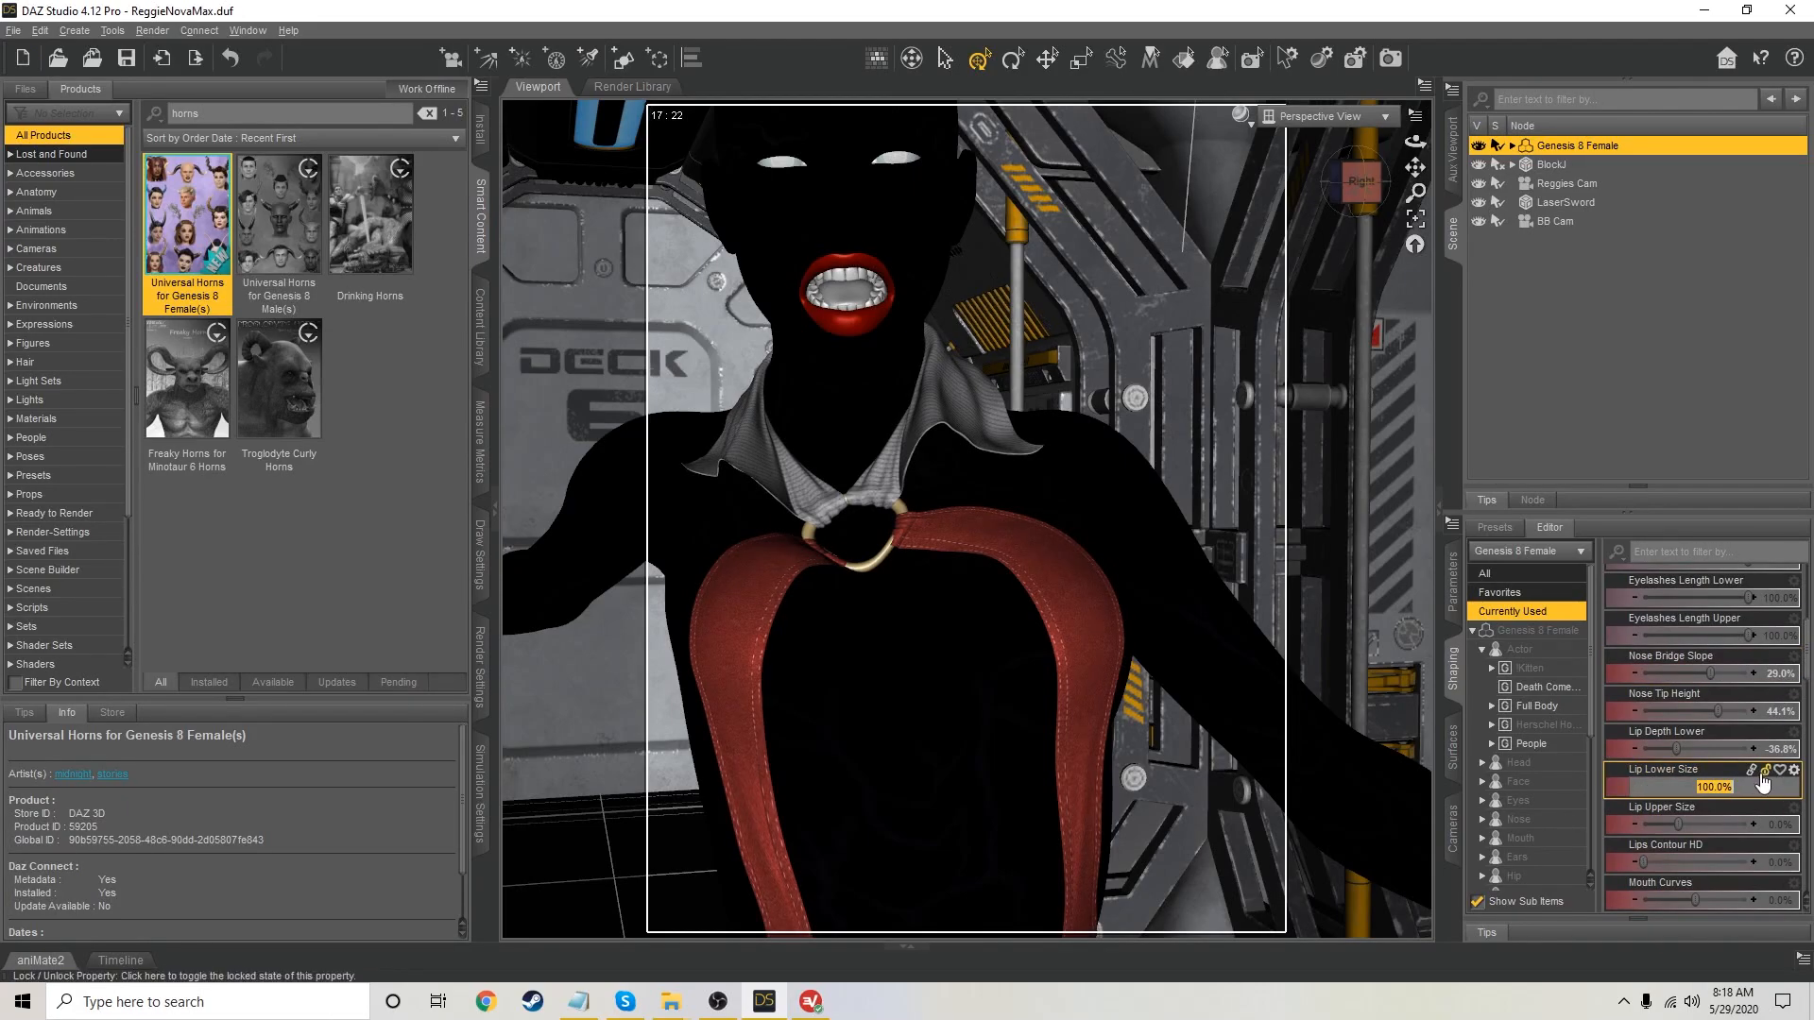
left_click(1785, 750)
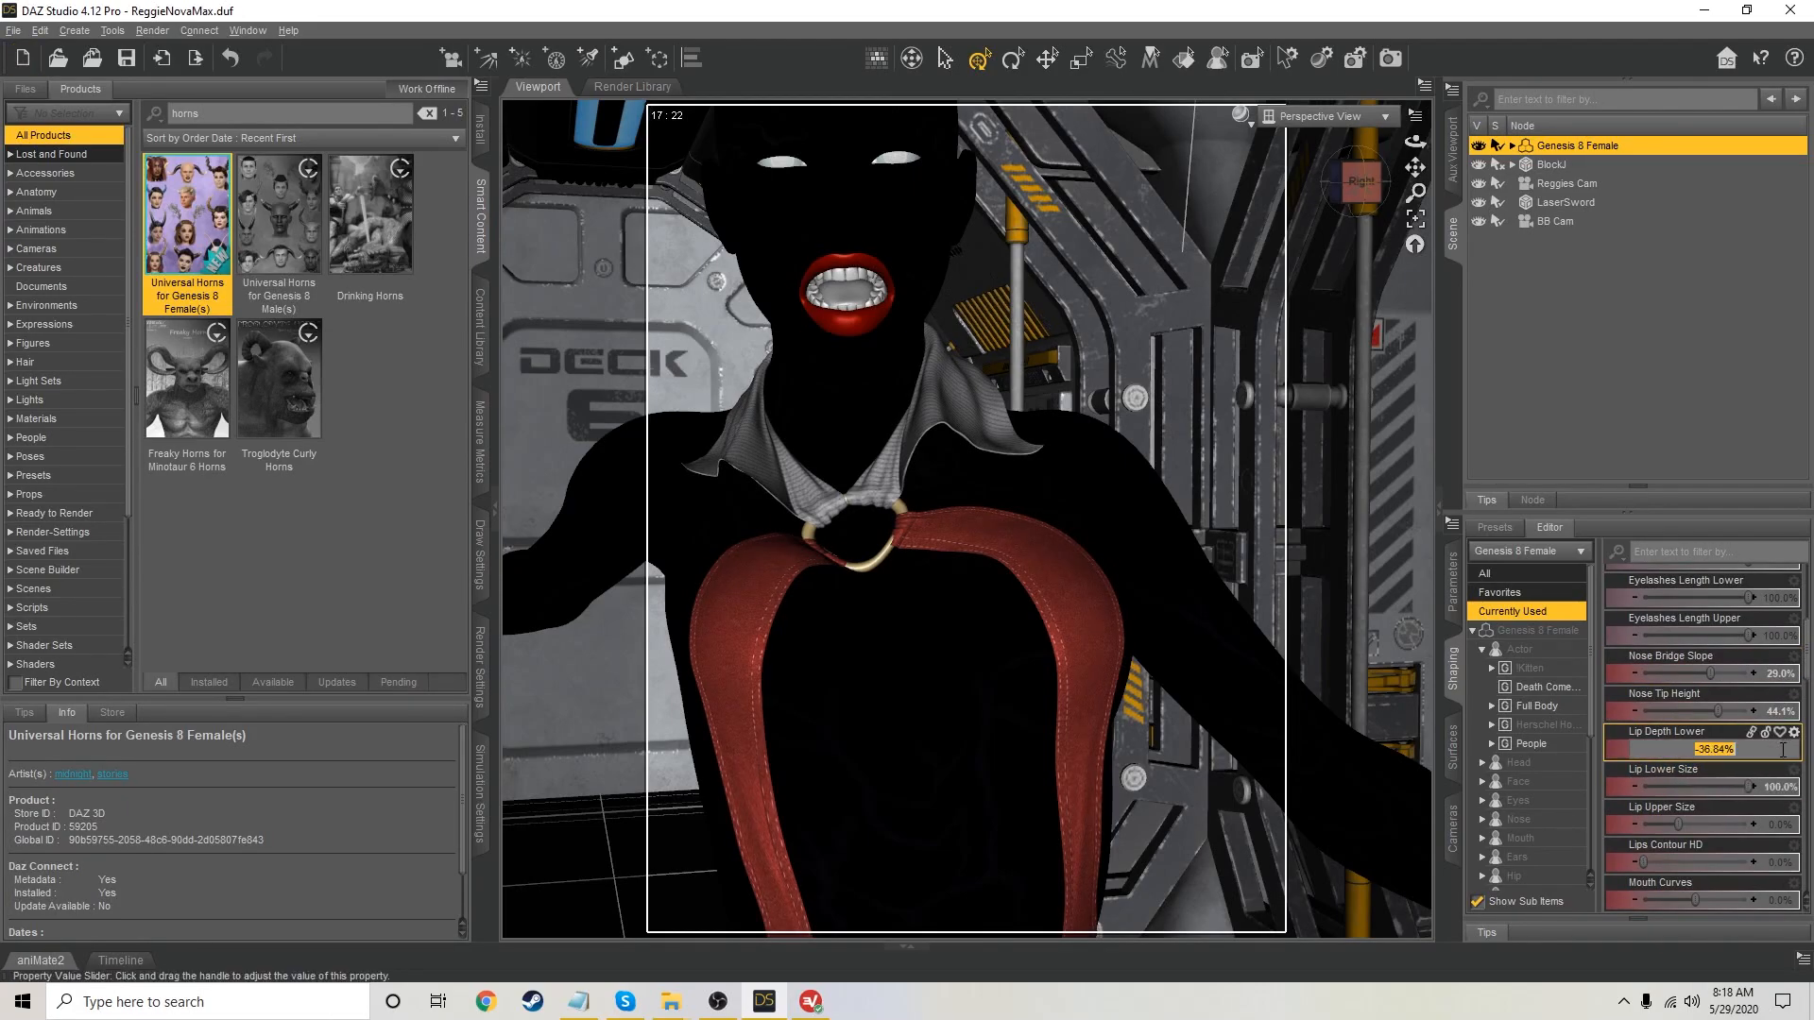
key("Return")
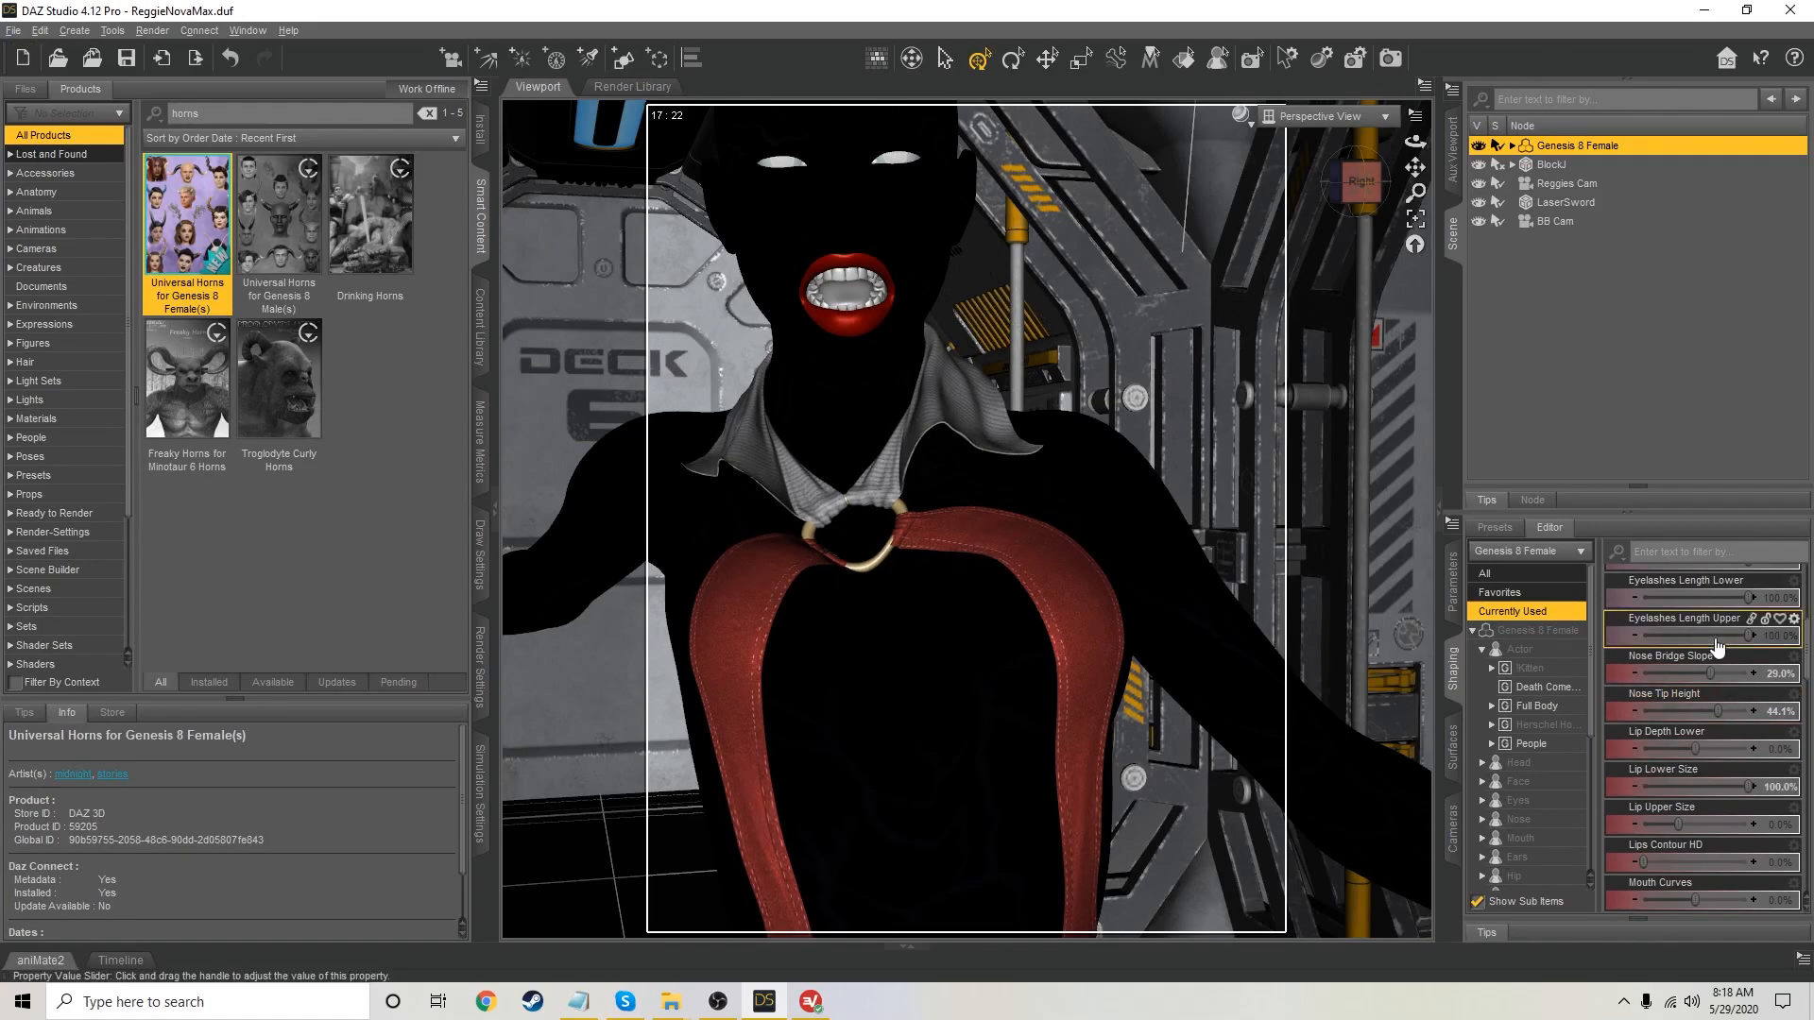
Show the auxiliary render preview and list all shaping morphs of the Genesis 8 Female figure
scroll(1718, 652, "up", 3)
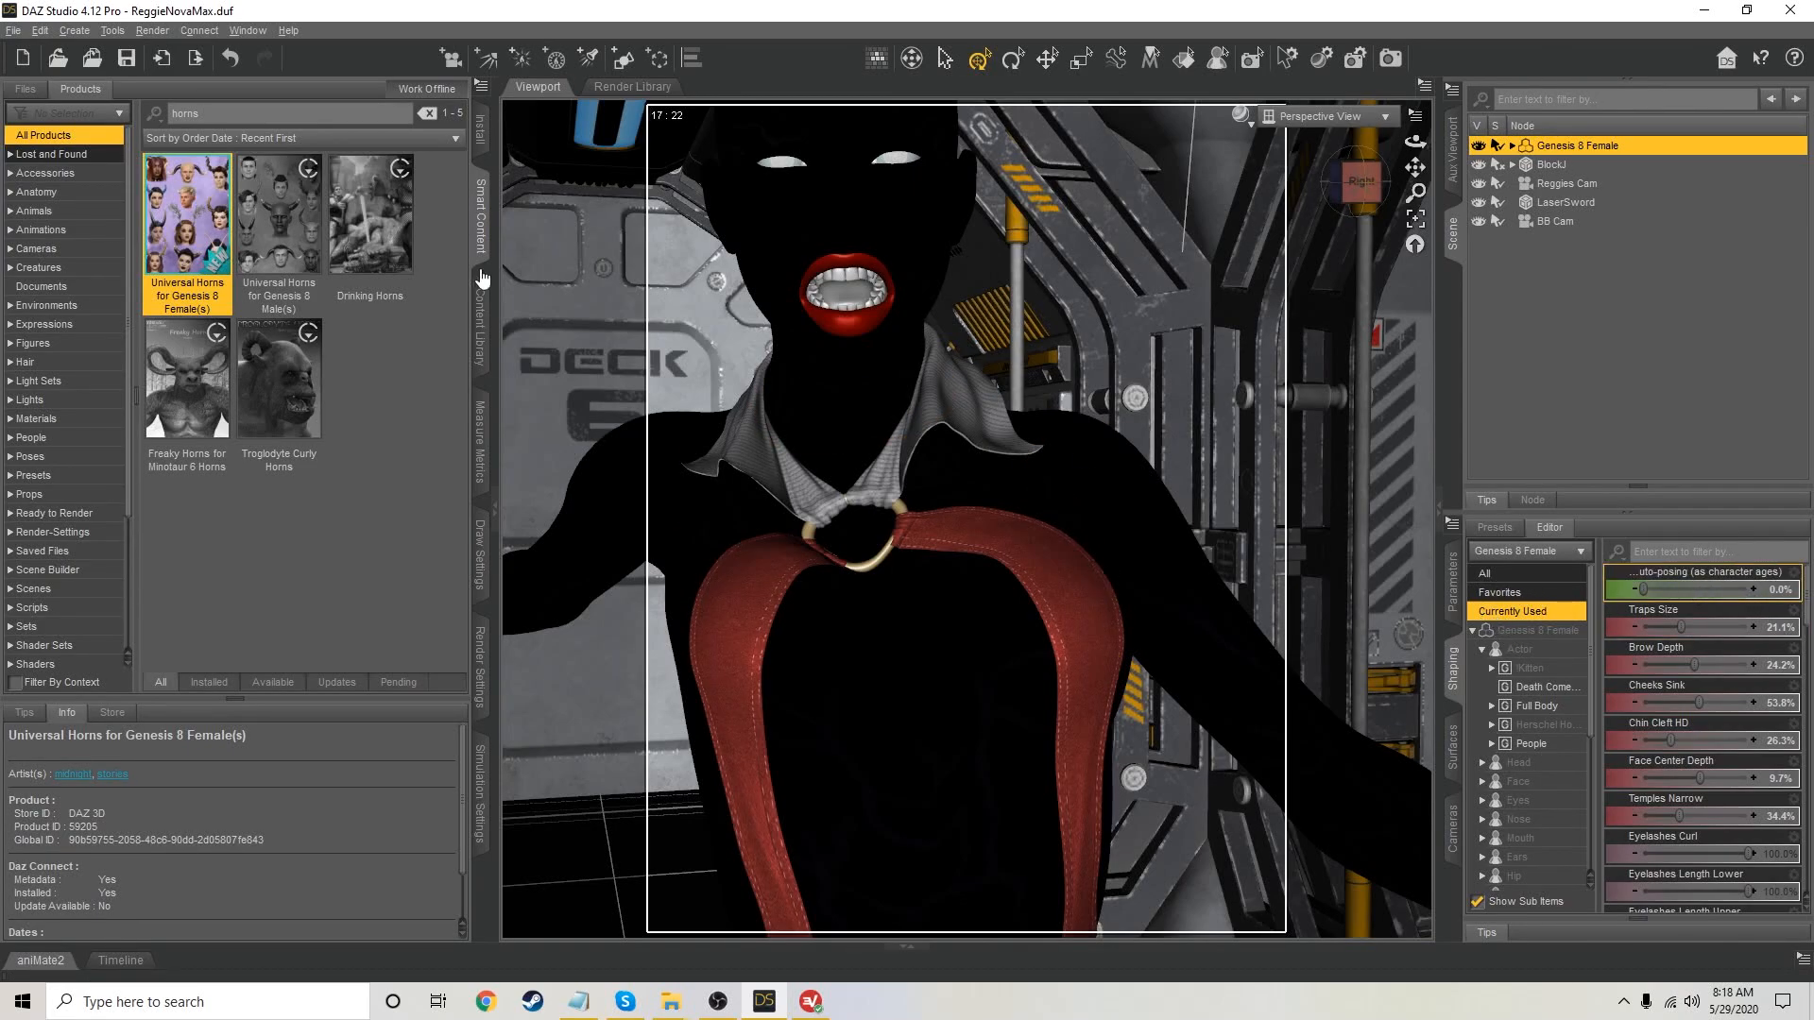
left_click(1454, 169)
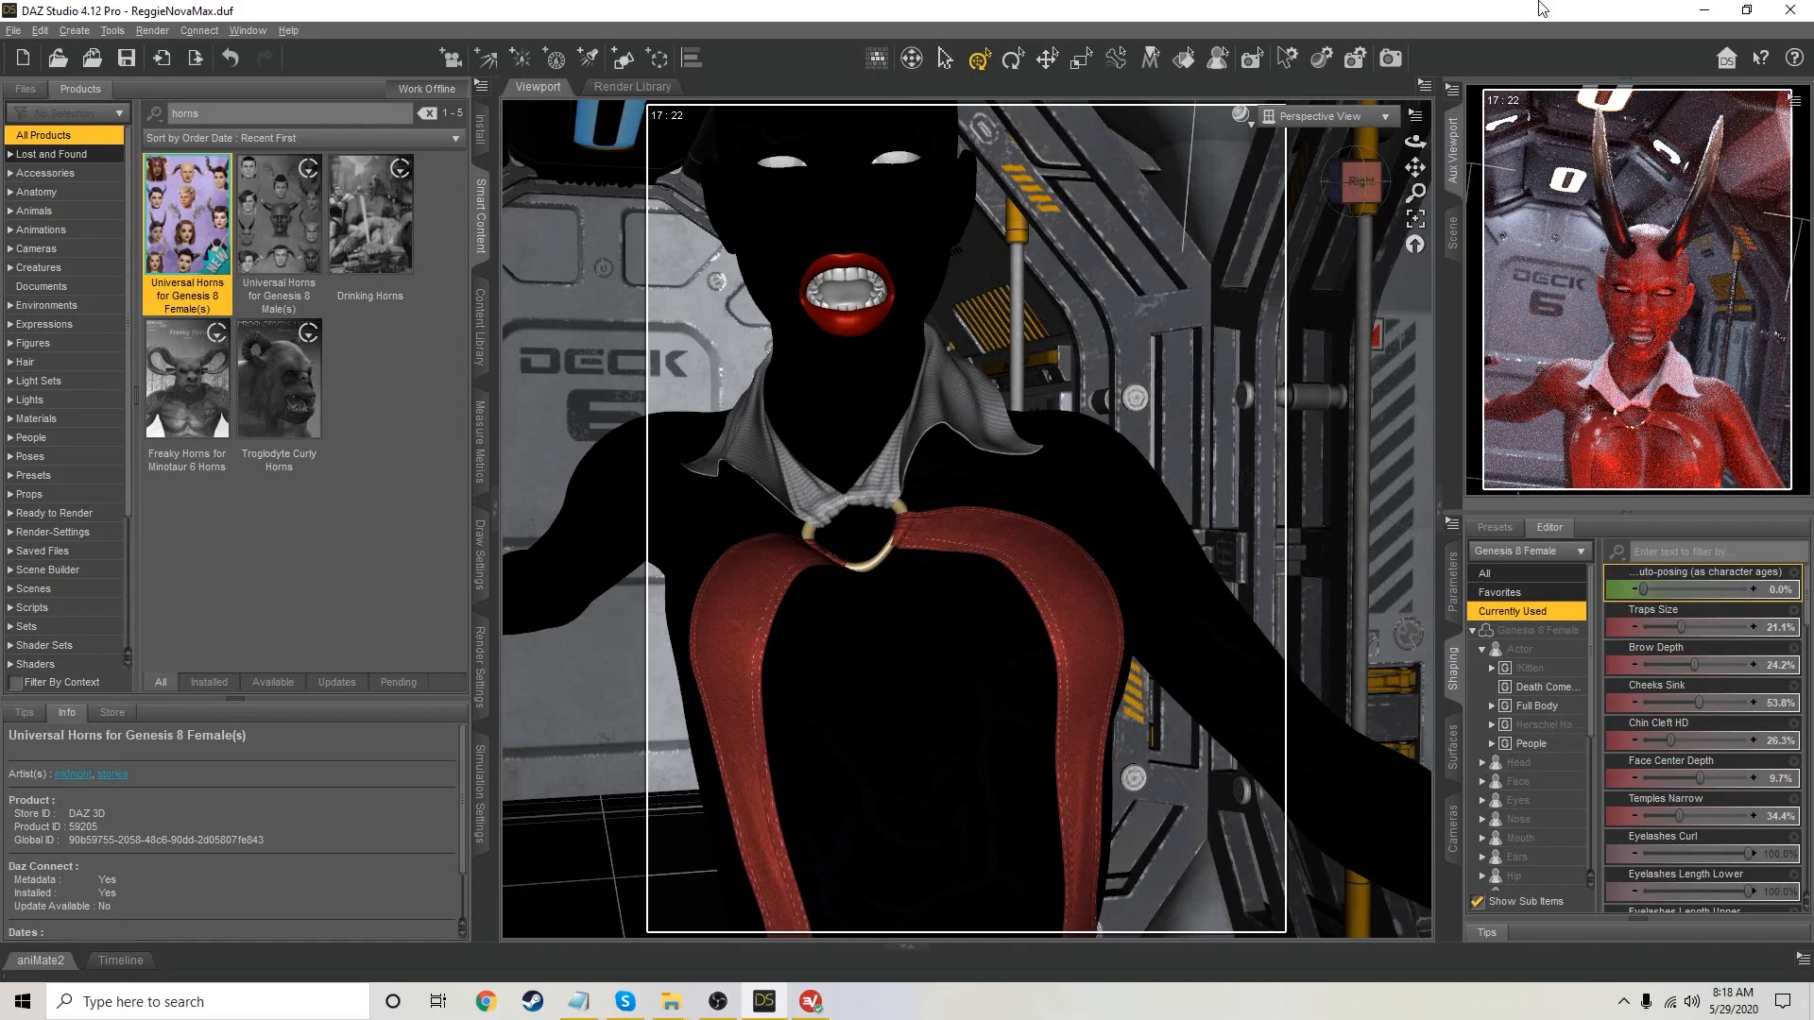
left_click(1532, 631)
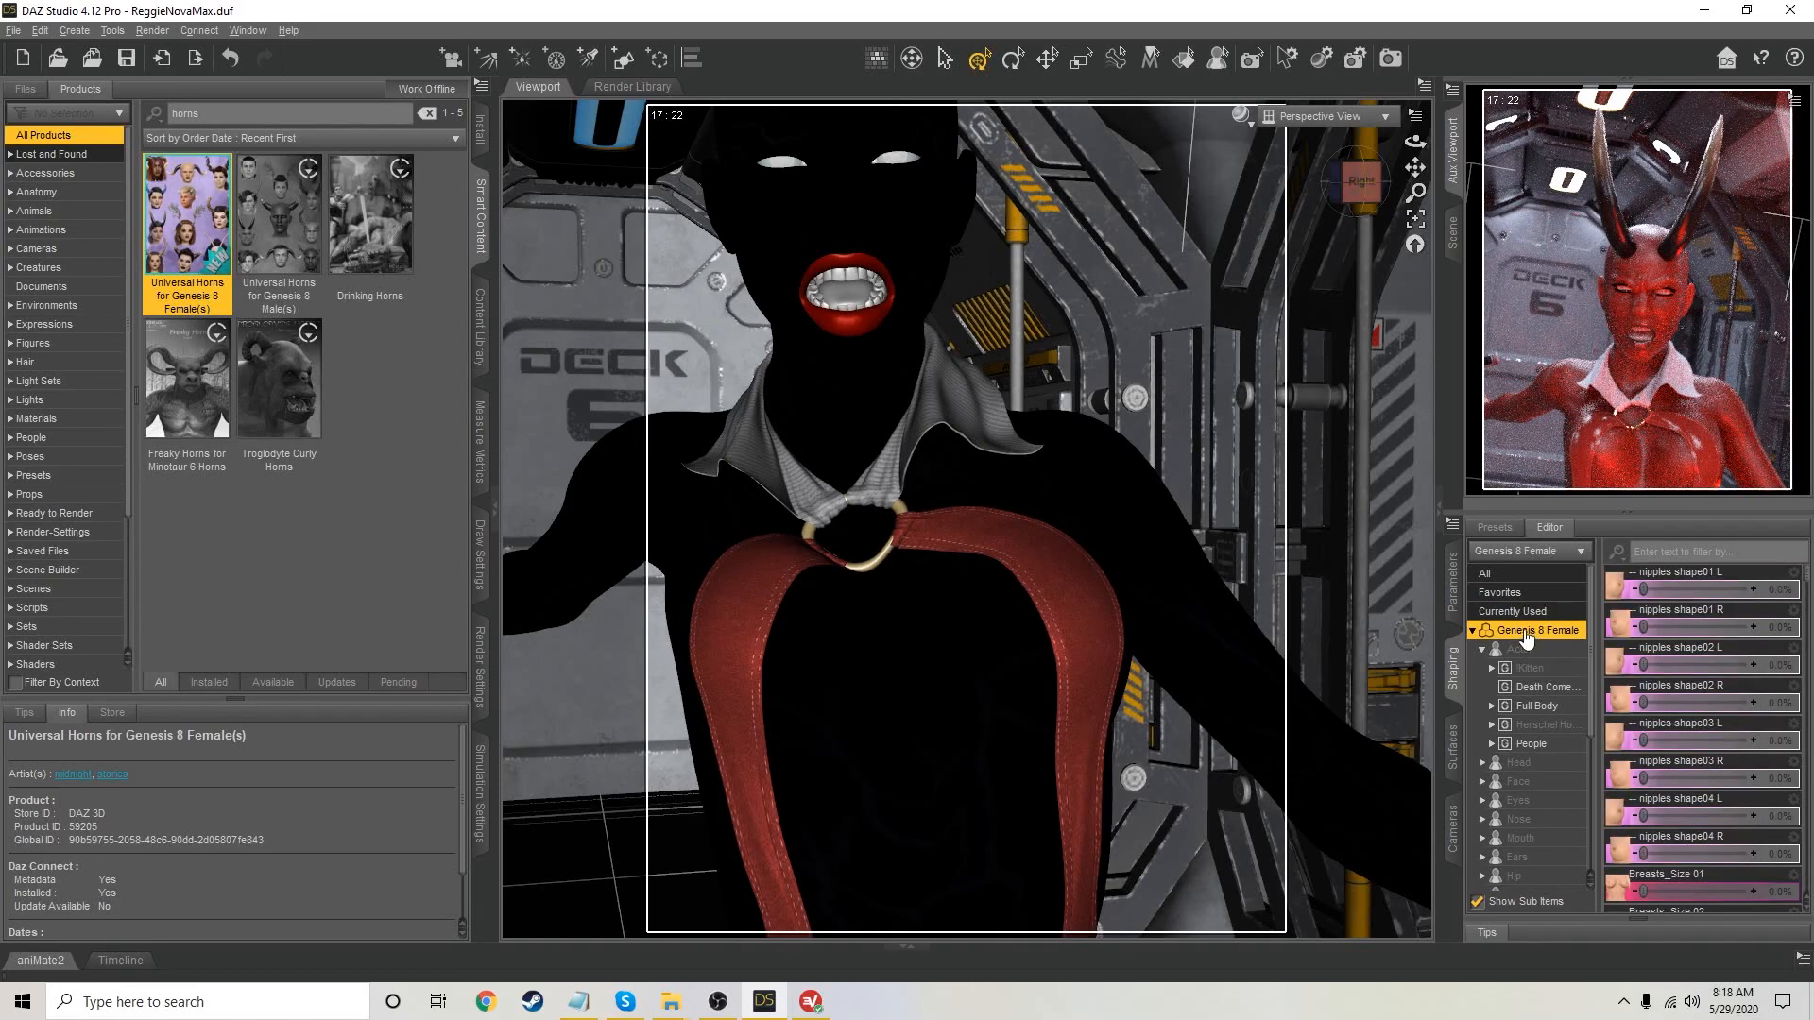
Apply the UH Zero Horns shape from the Universal Horns for Genesis 8 Female(s) product to the figure
double_click(209, 229)
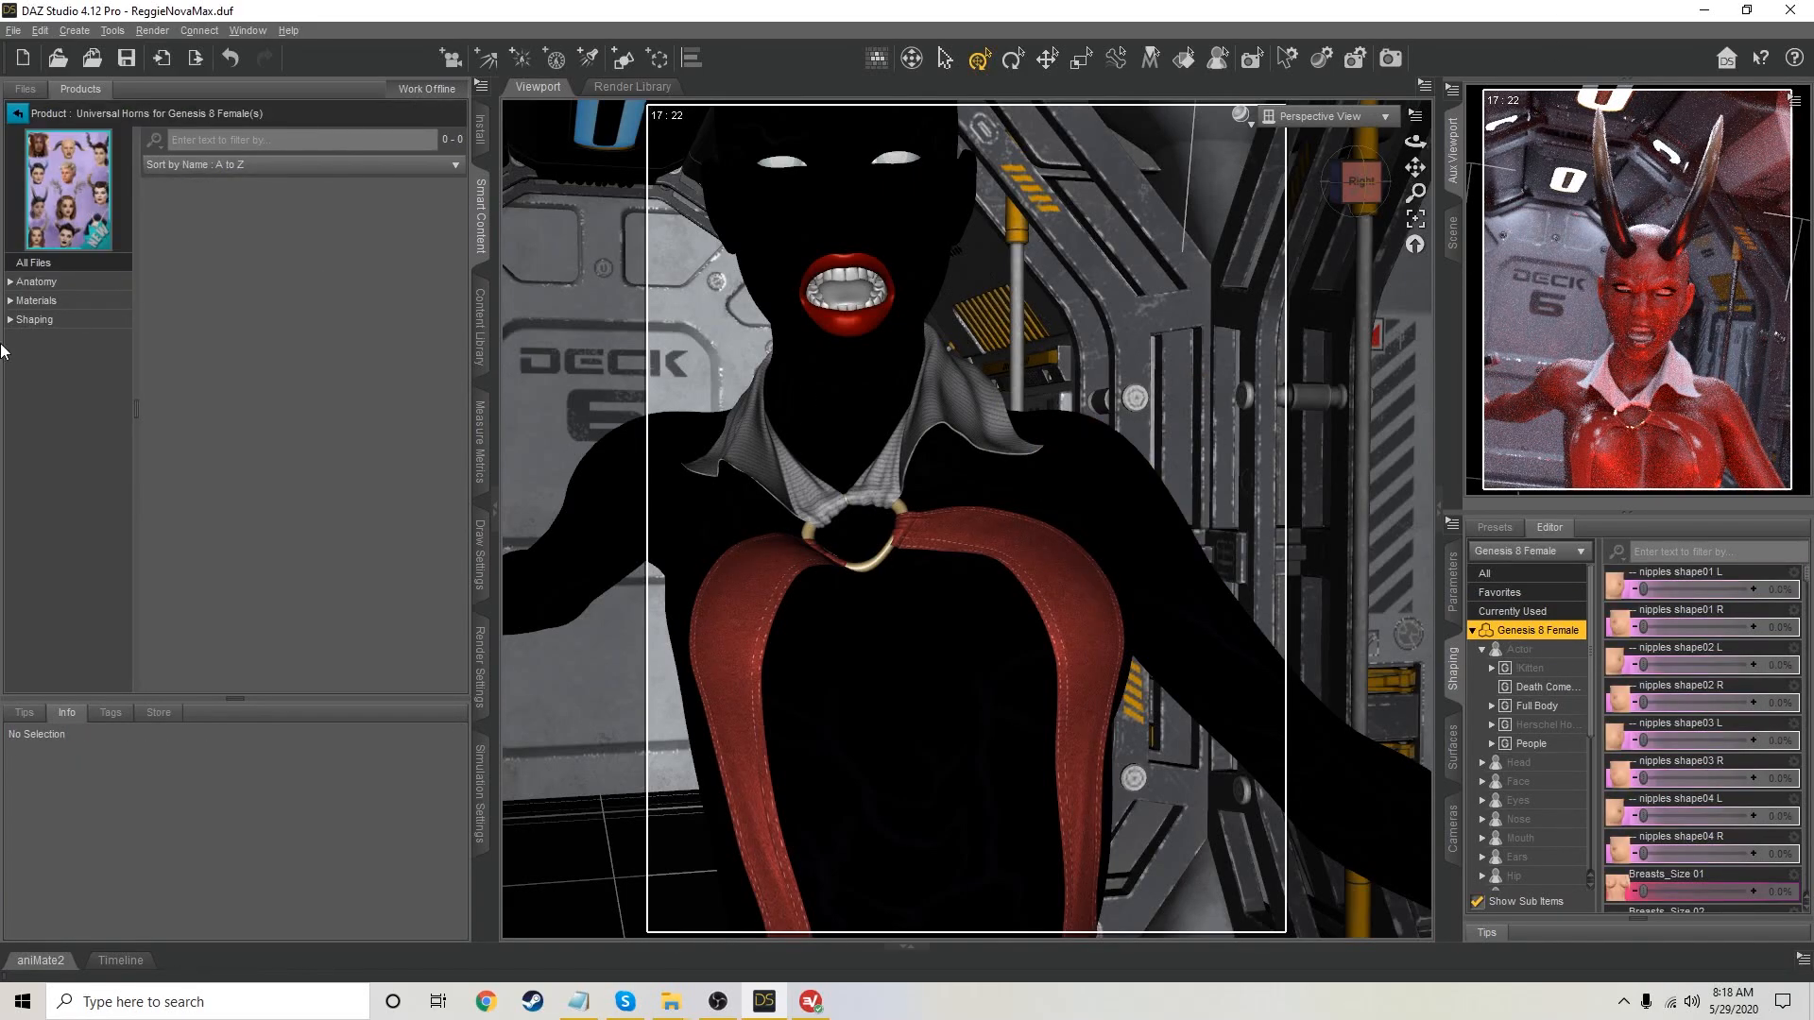
left_click(24, 322)
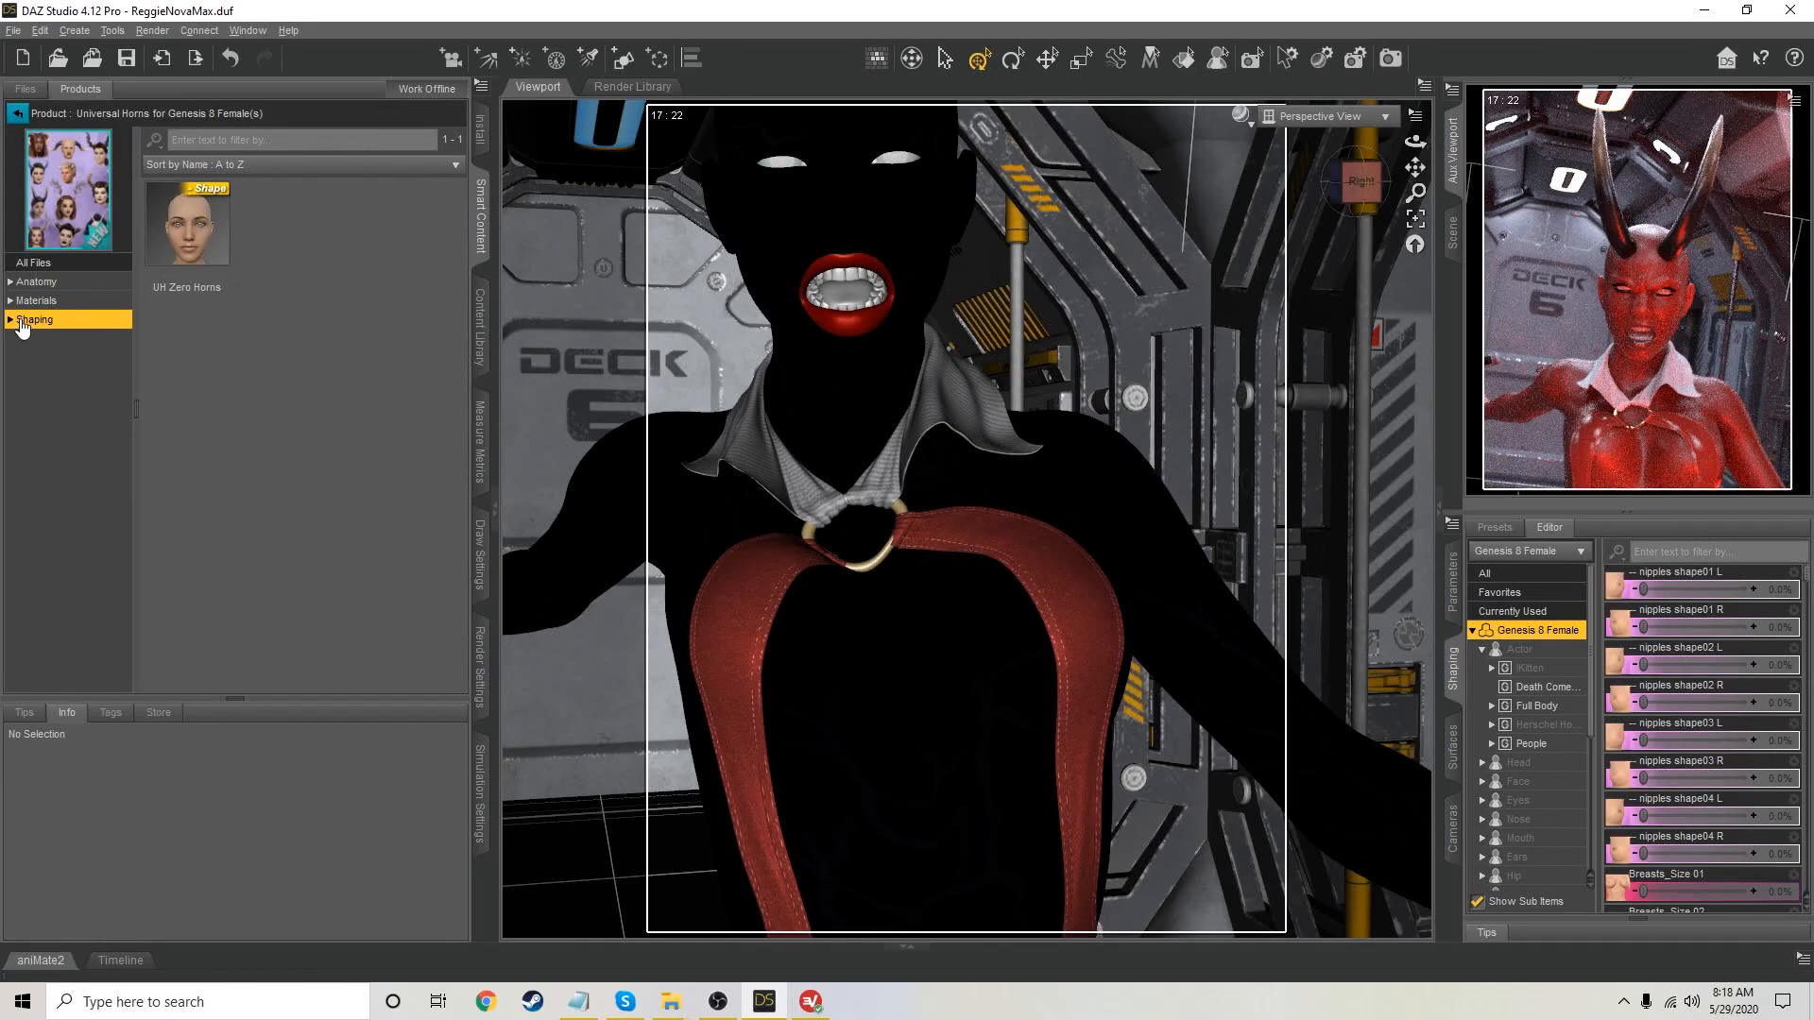
double_click(192, 233)
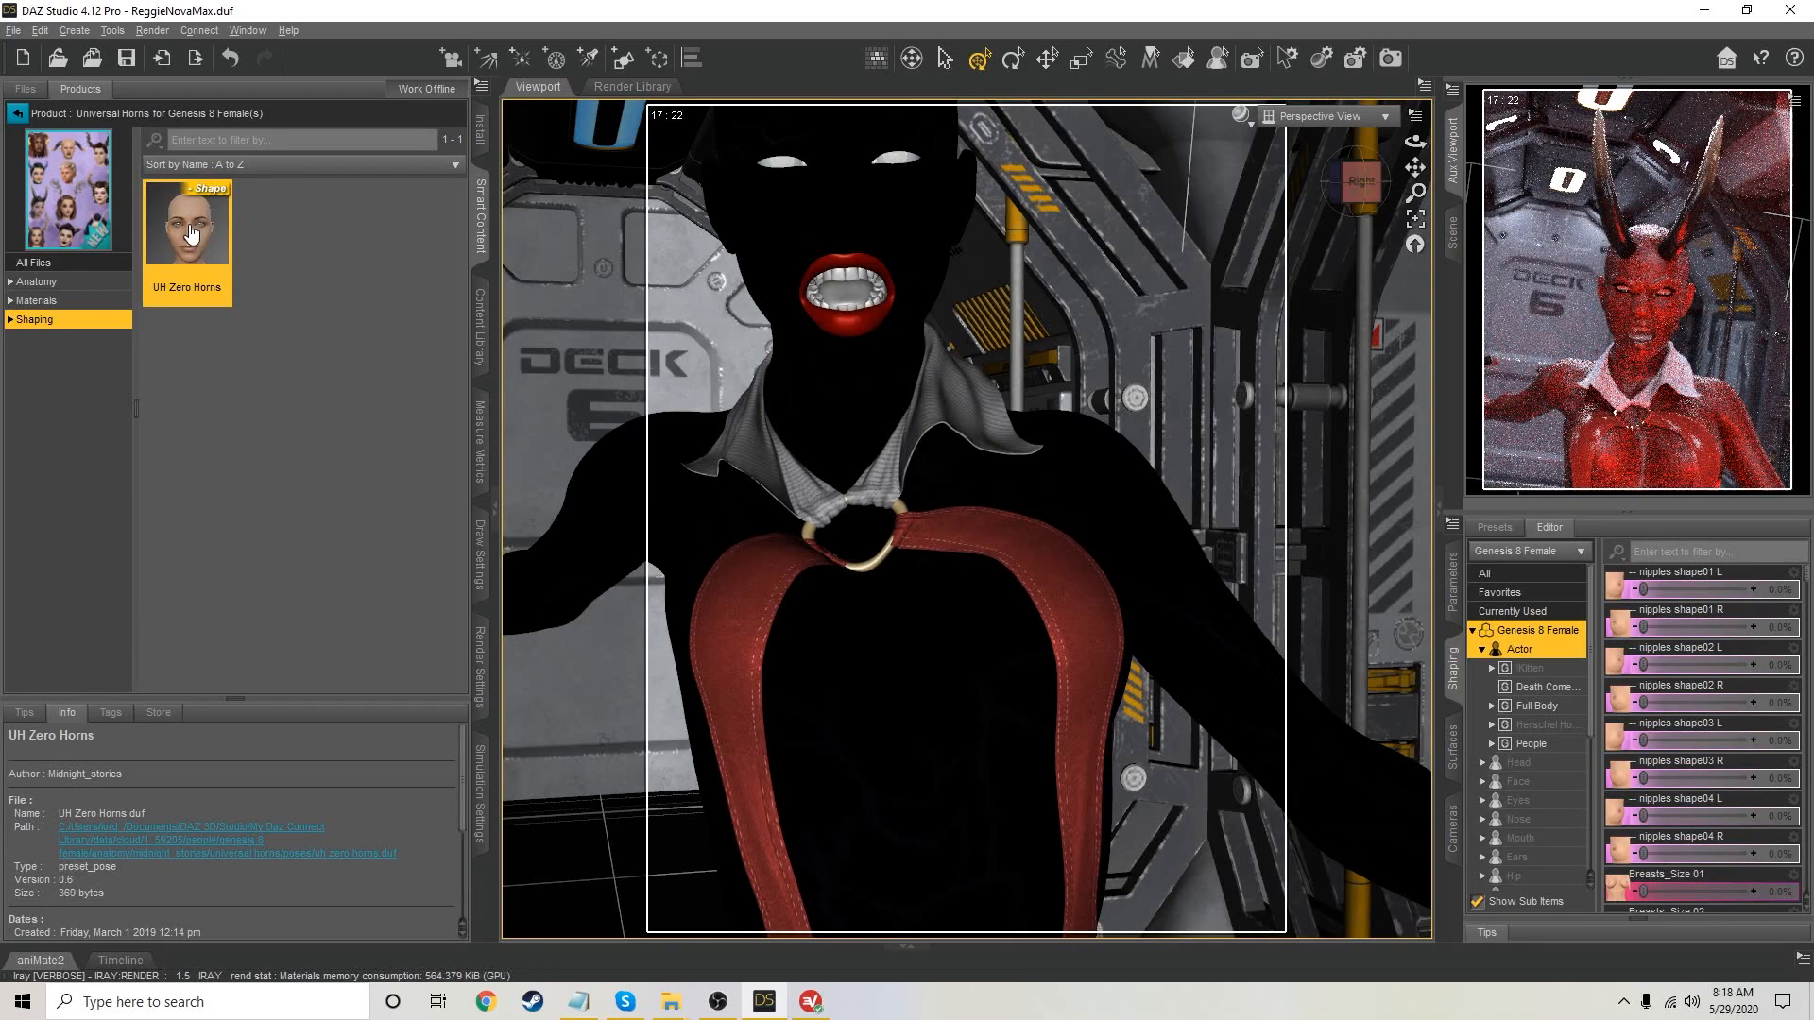
left_click_drag(1414, 171, 1430, 207)
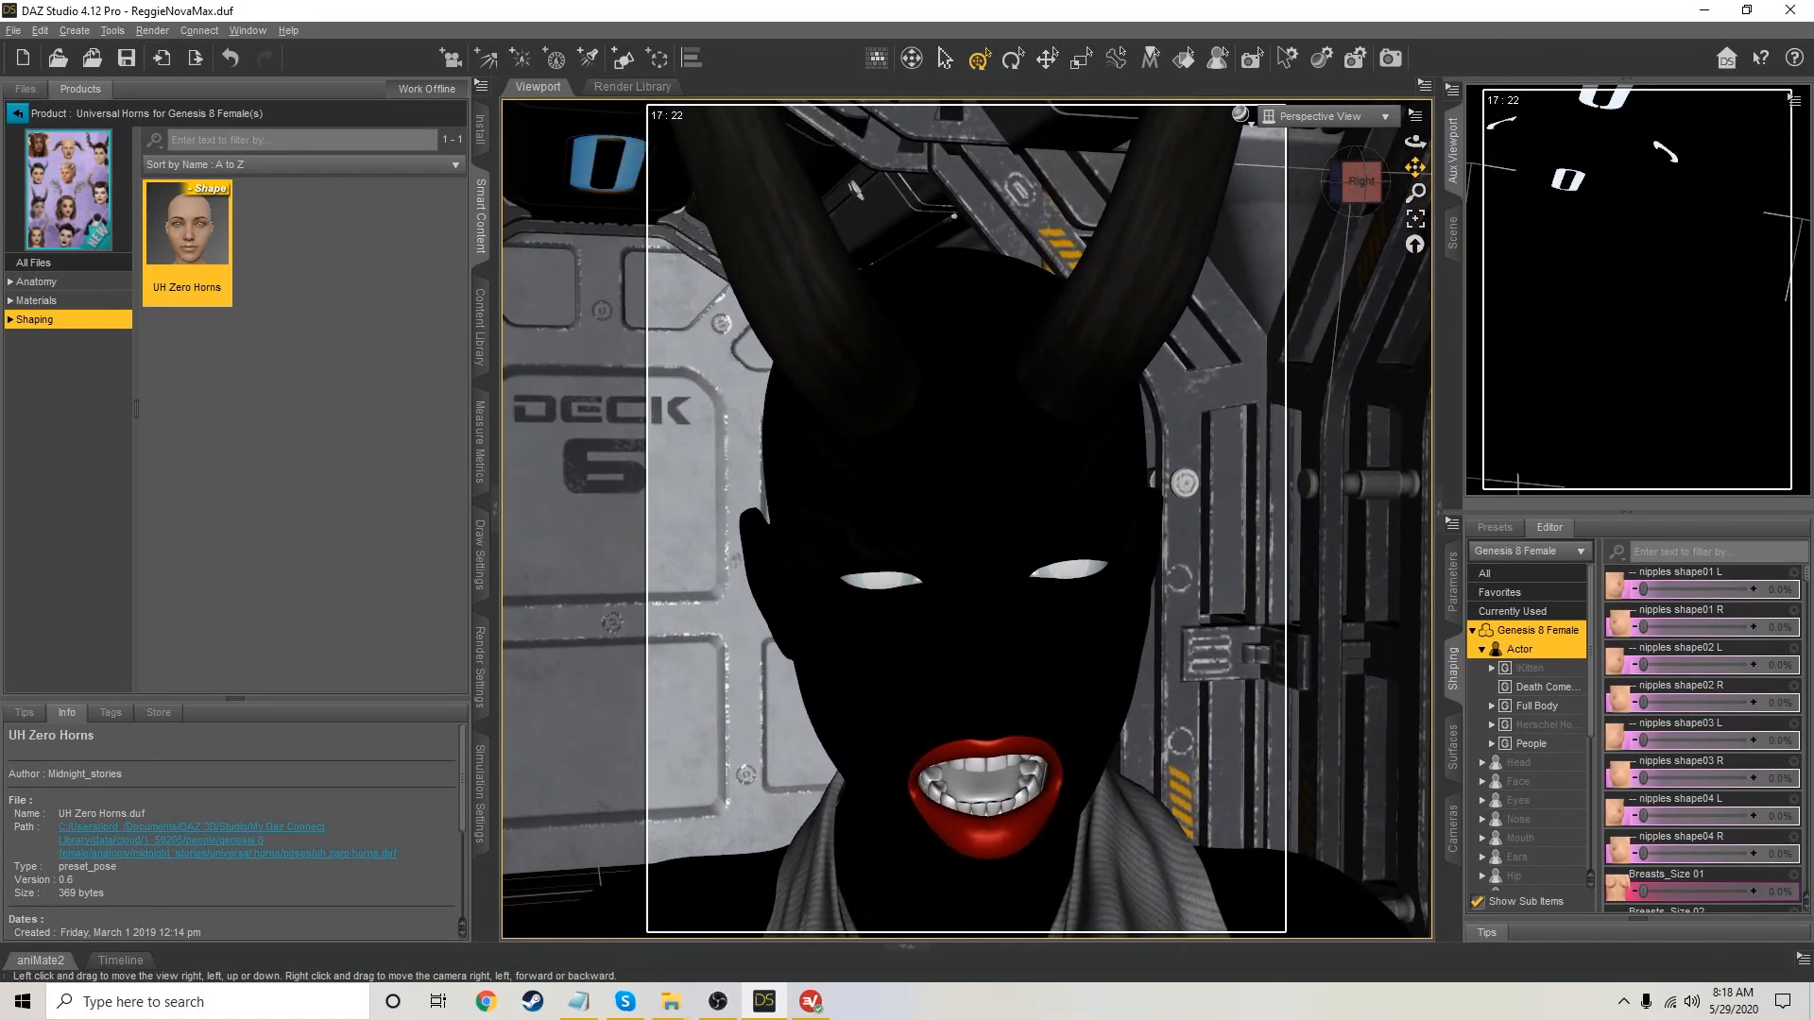
left_click(9, 320)
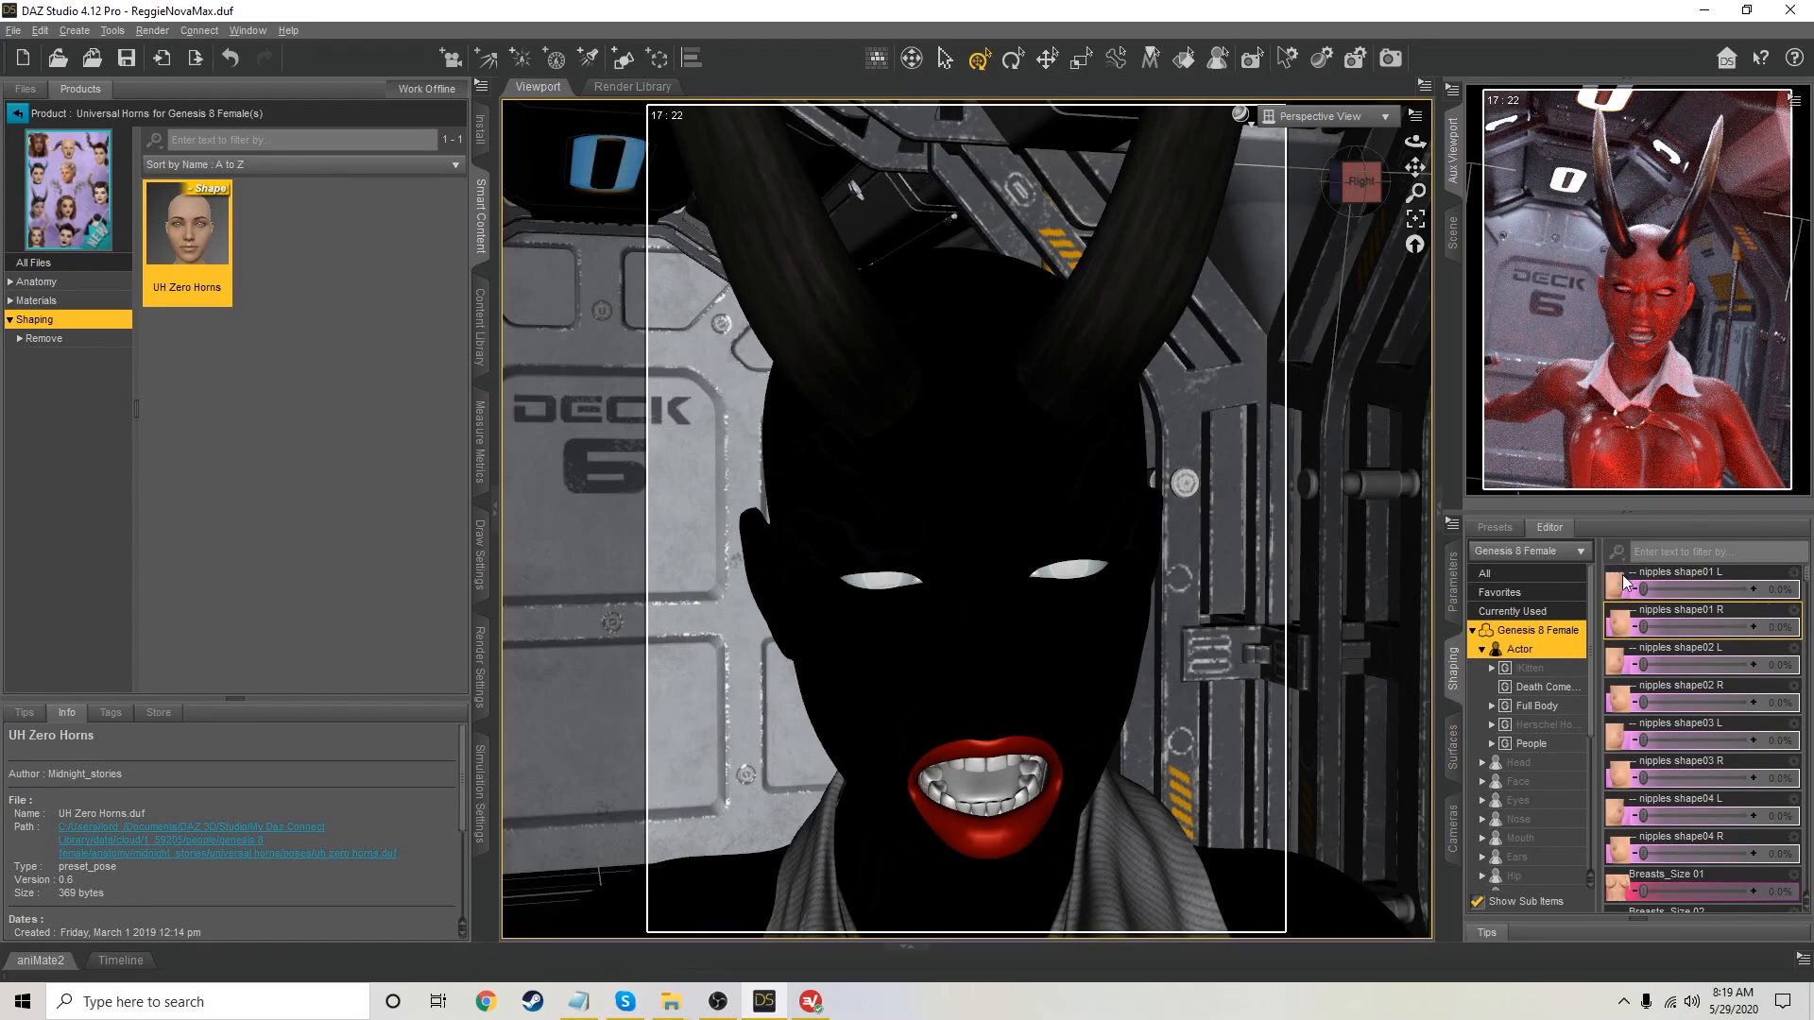
Filter the figure's shaping morphs by "horns" and try the Evil Tara 2 Horns A-D morph
left_click(1641, 553)
type("ho")
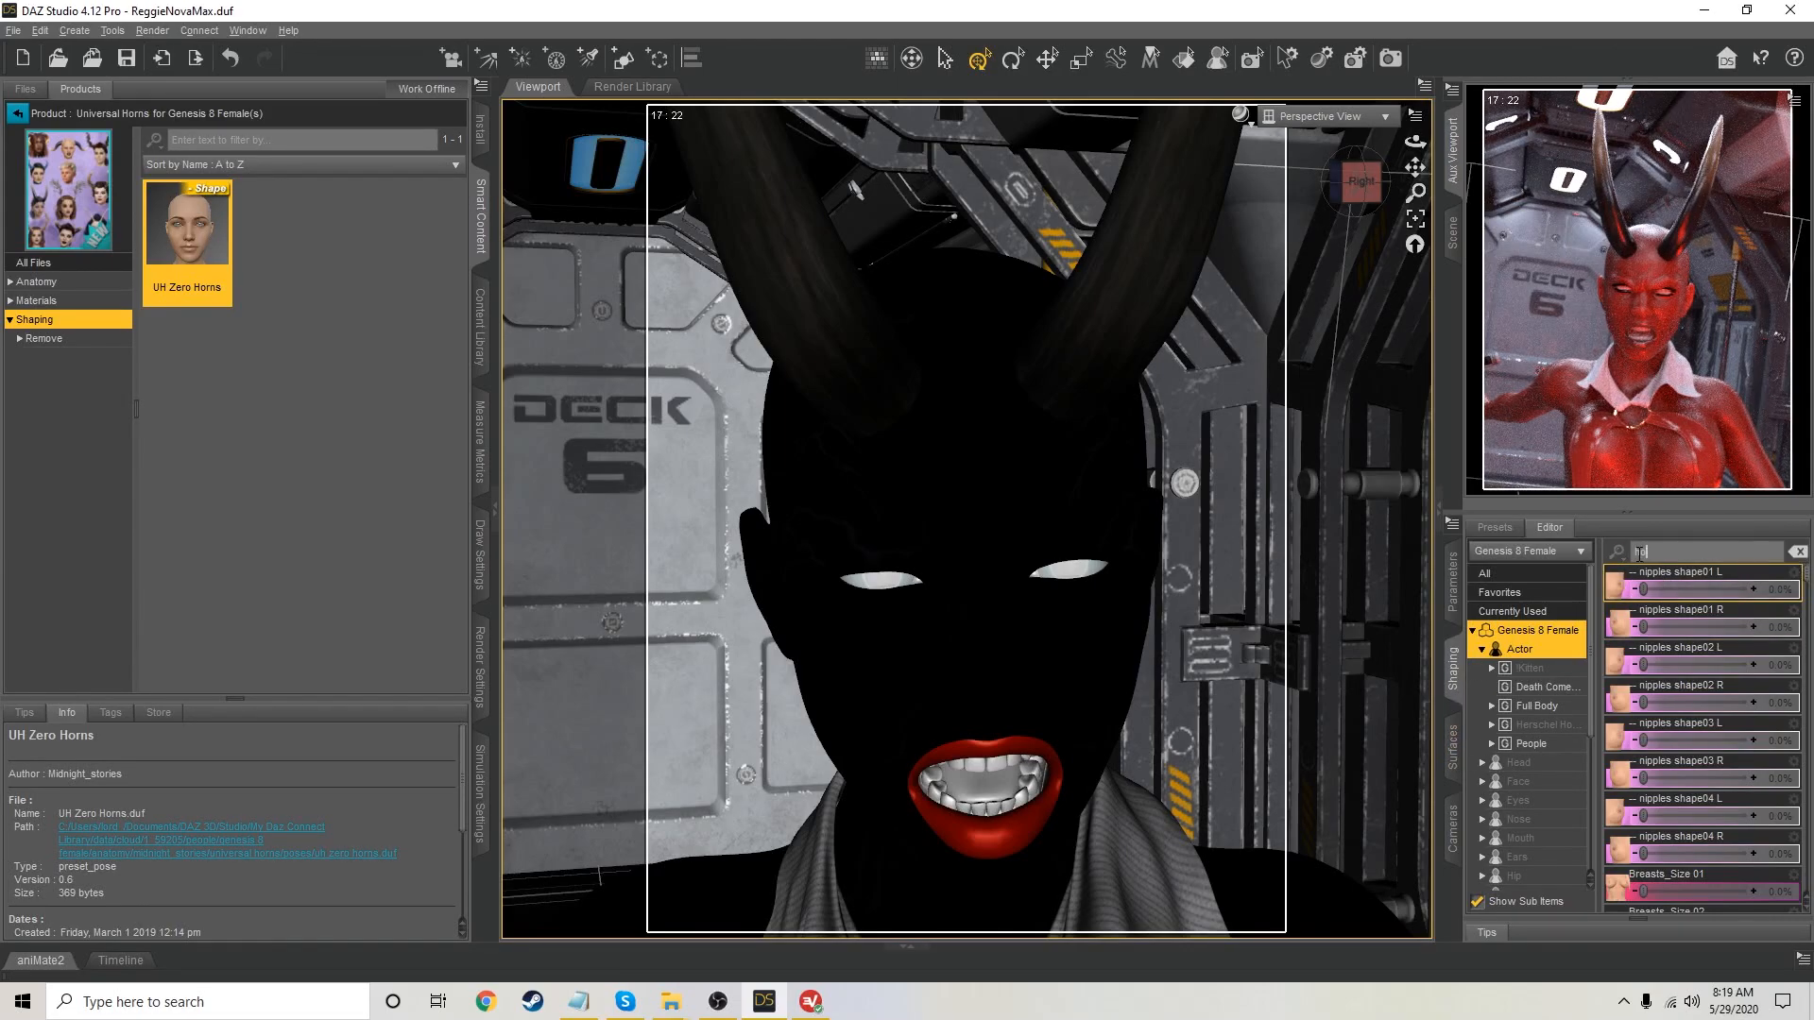
type("r")
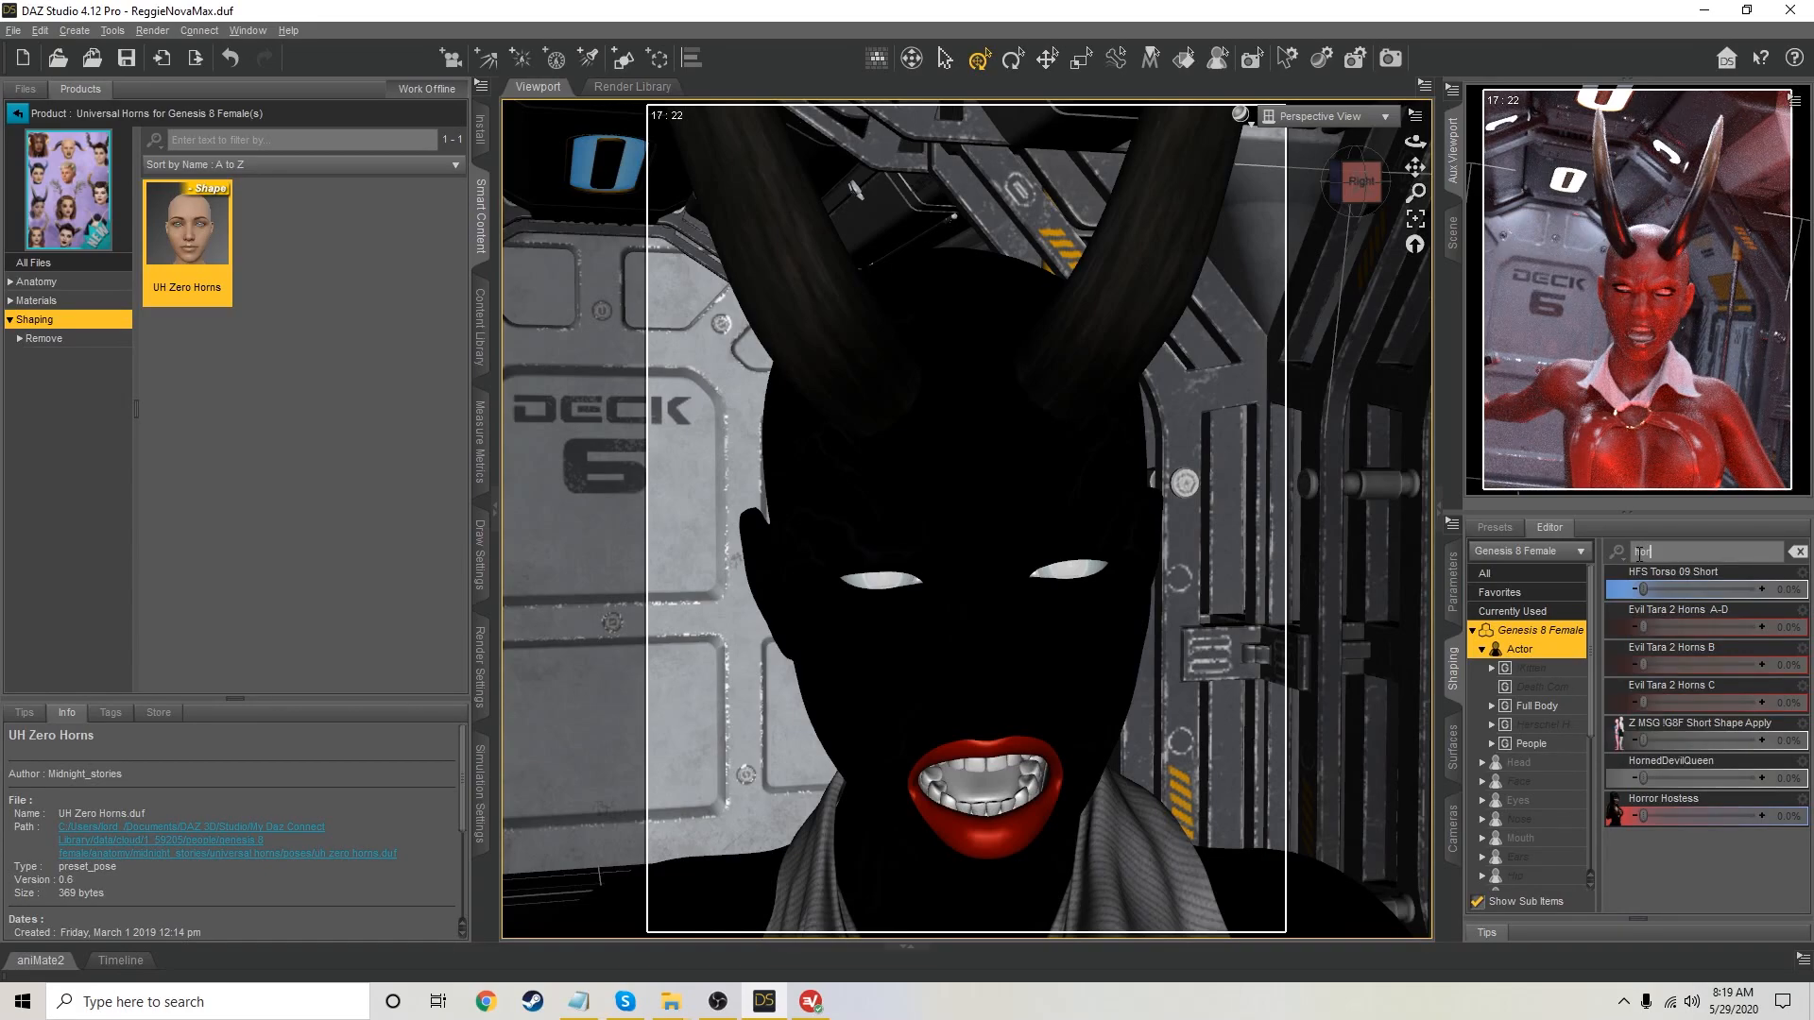
type("ns")
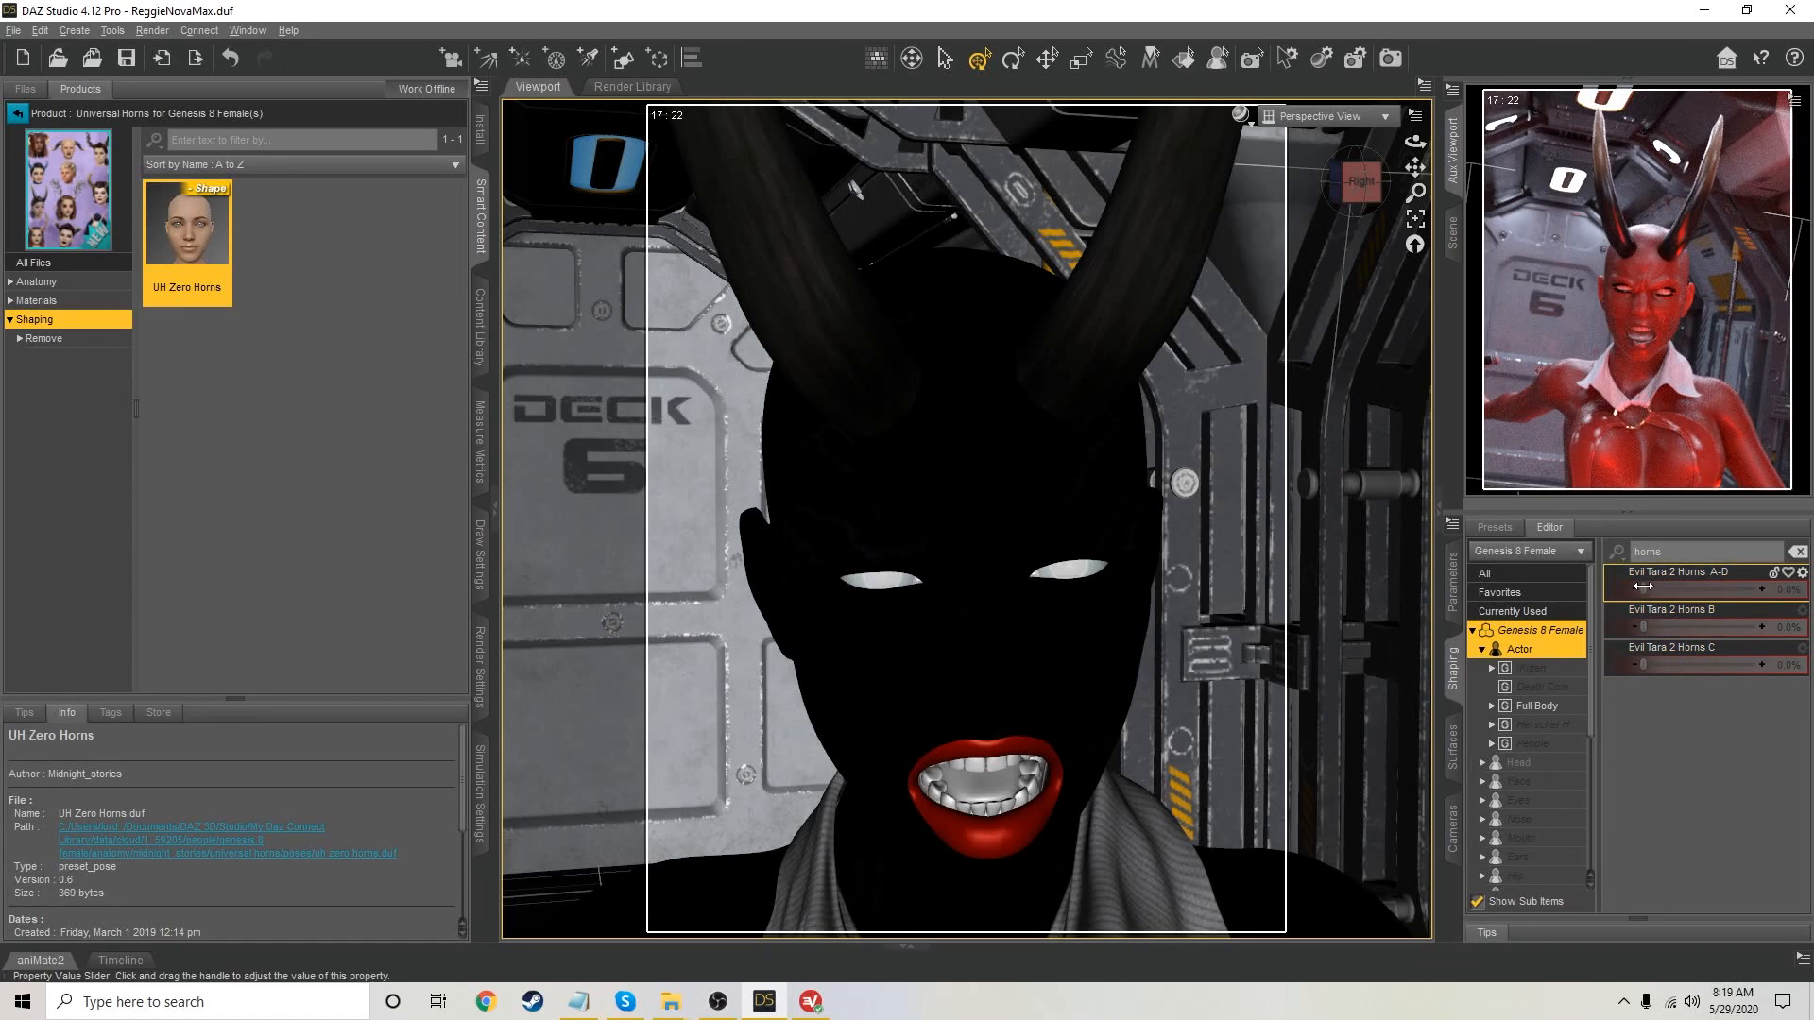
left_click(1644, 587)
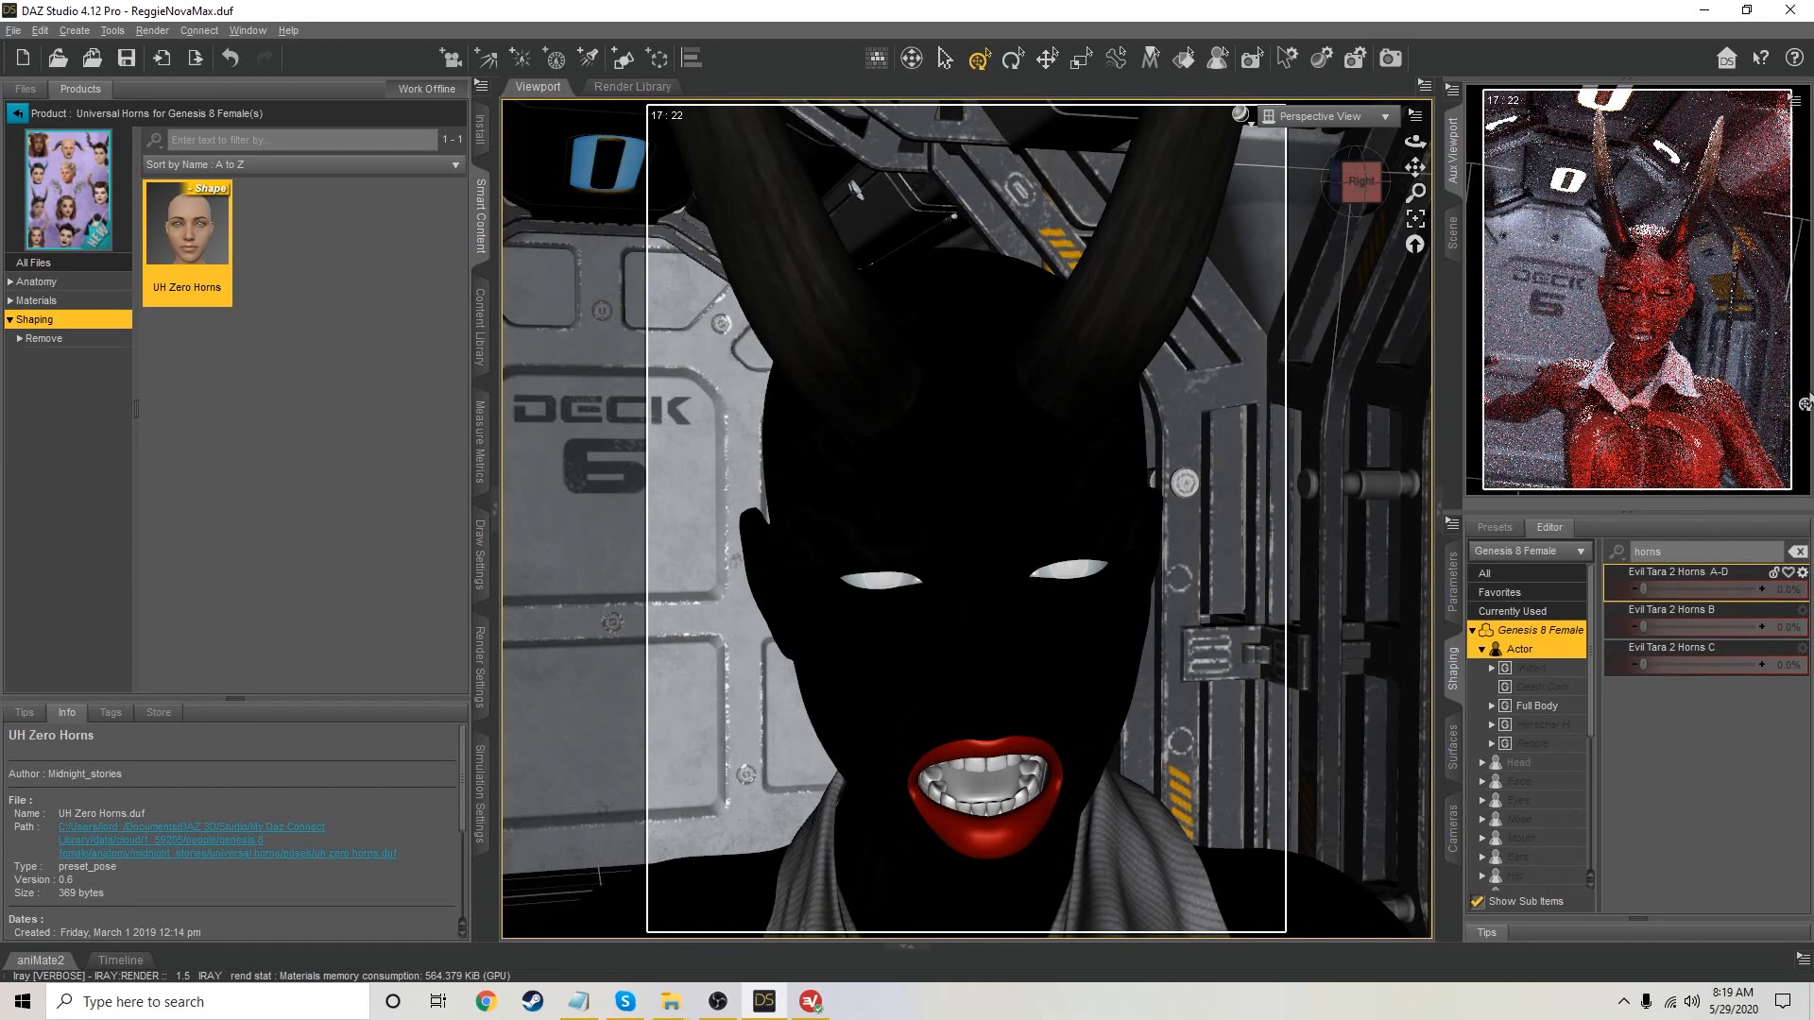
Filter the figure's shaping morphs by "horror" and set the Horror Hostess morph to 100%
left_click_drag(1687, 556, 1473, 558)
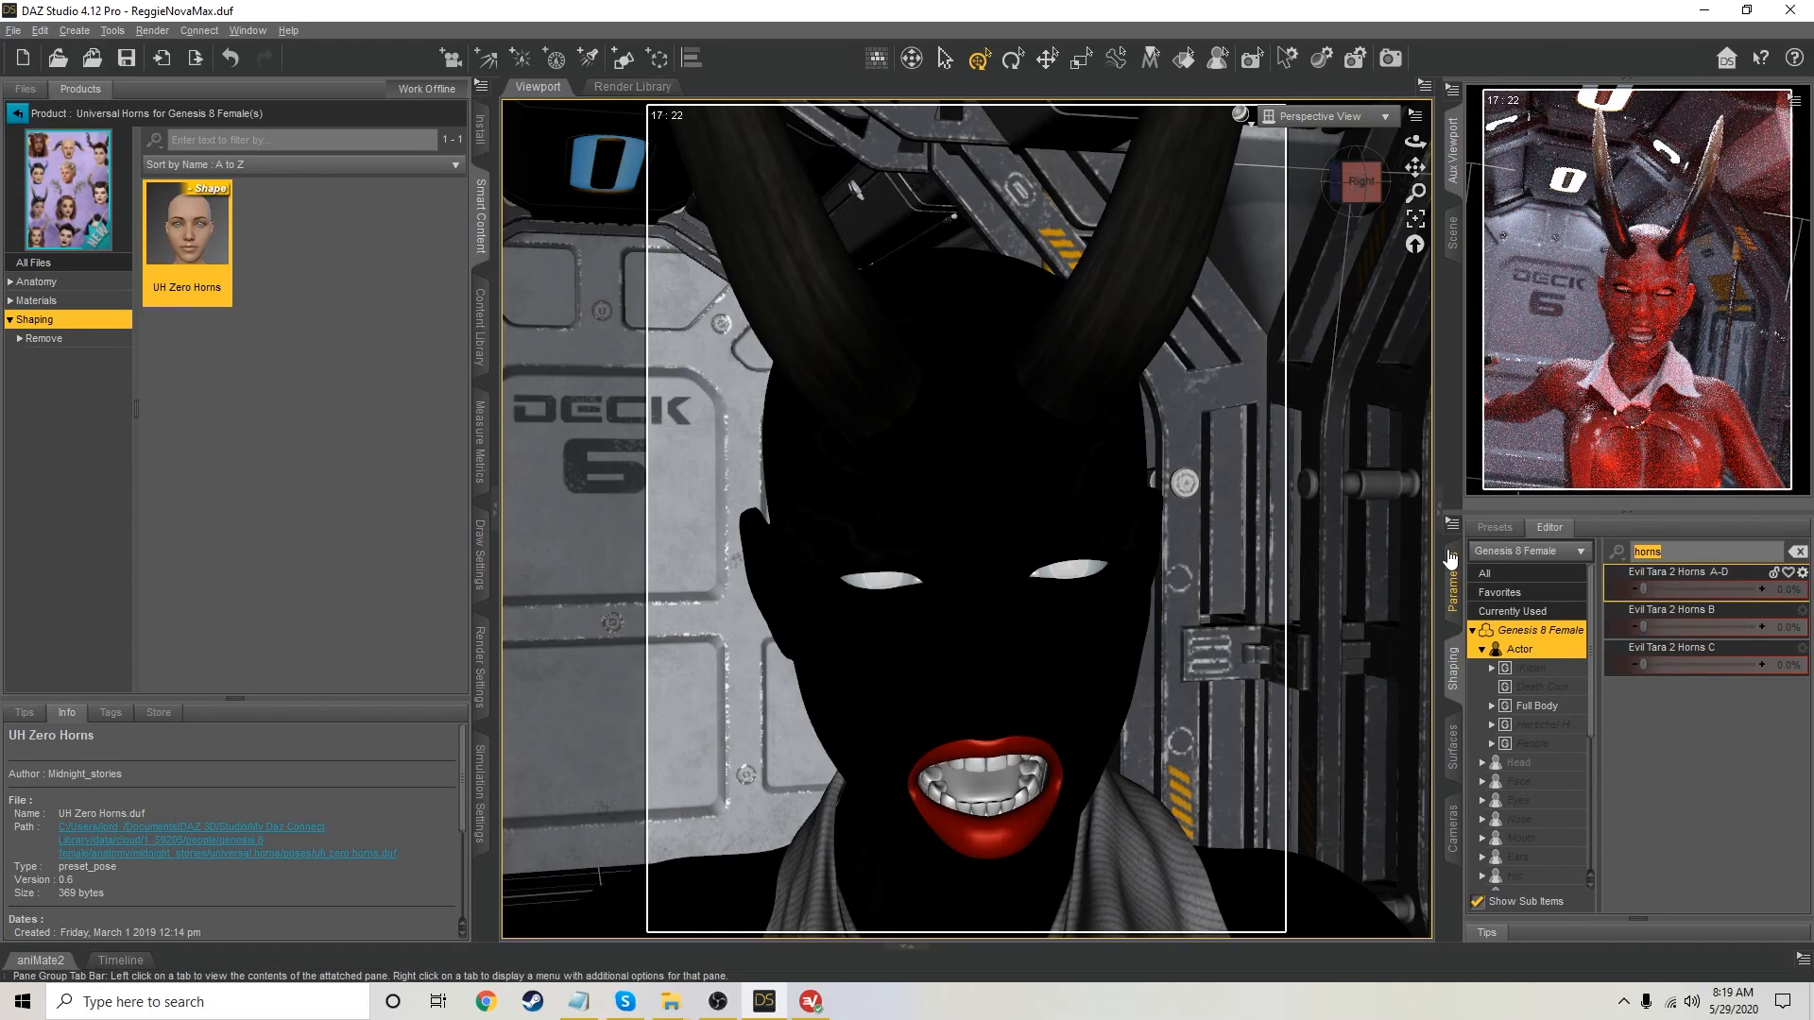
type("ho")
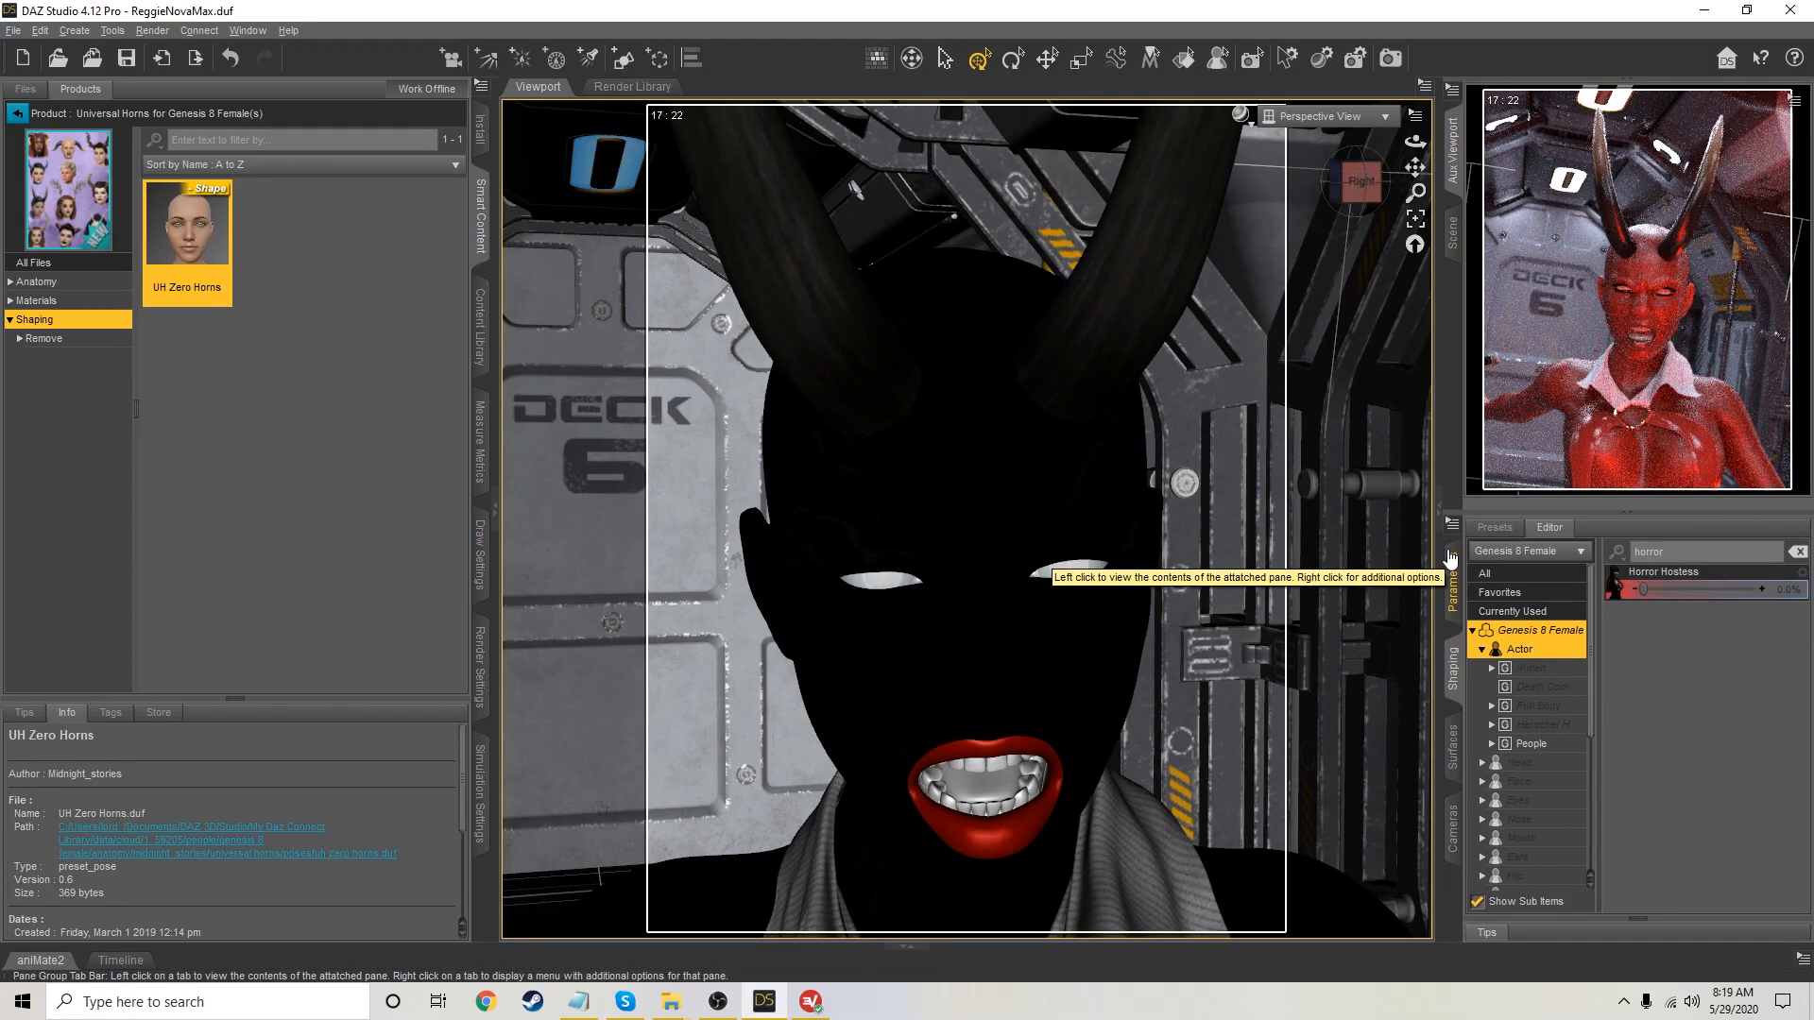
left_click(1641, 591)
left_click_drag(1641, 591, 1780, 591)
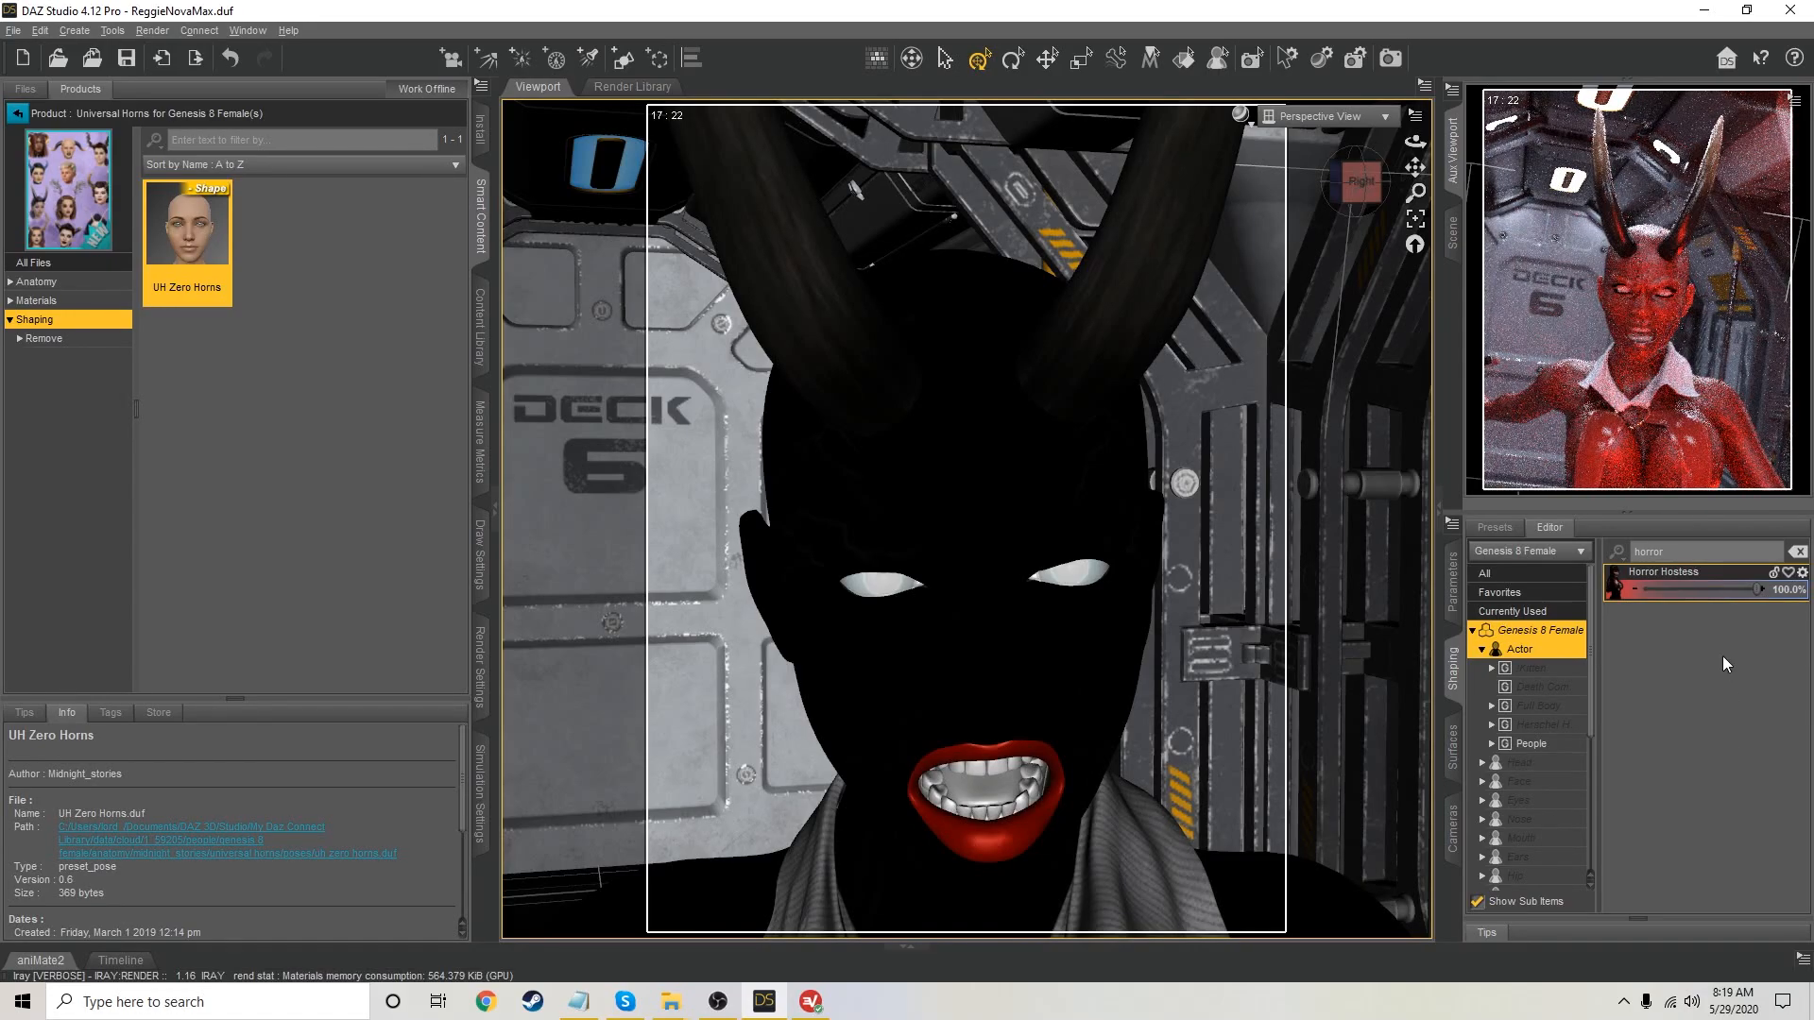
Set the Horror Hostess morph back to 0% and frame the figure's head and upper body
left_click_drag(1755, 588, 1511, 590)
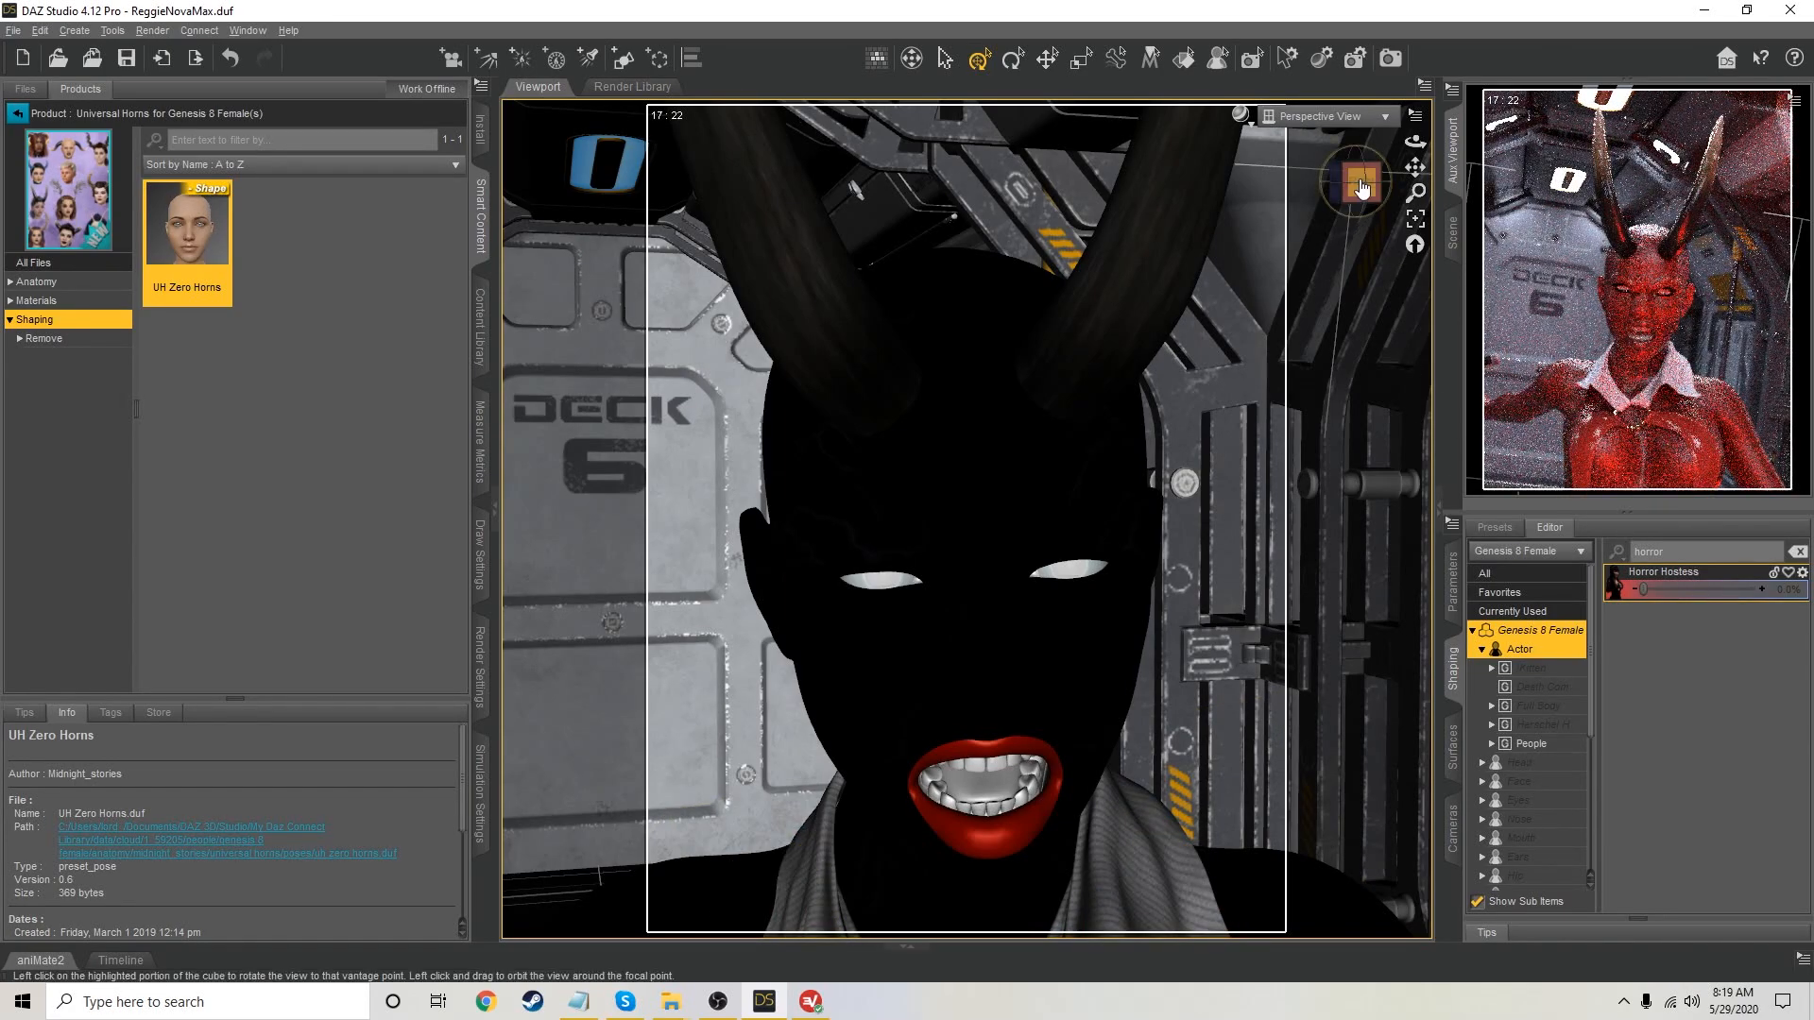
left_click_drag(1361, 189, 1416, 257)
left_click_drag(1416, 168, 1413, 83)
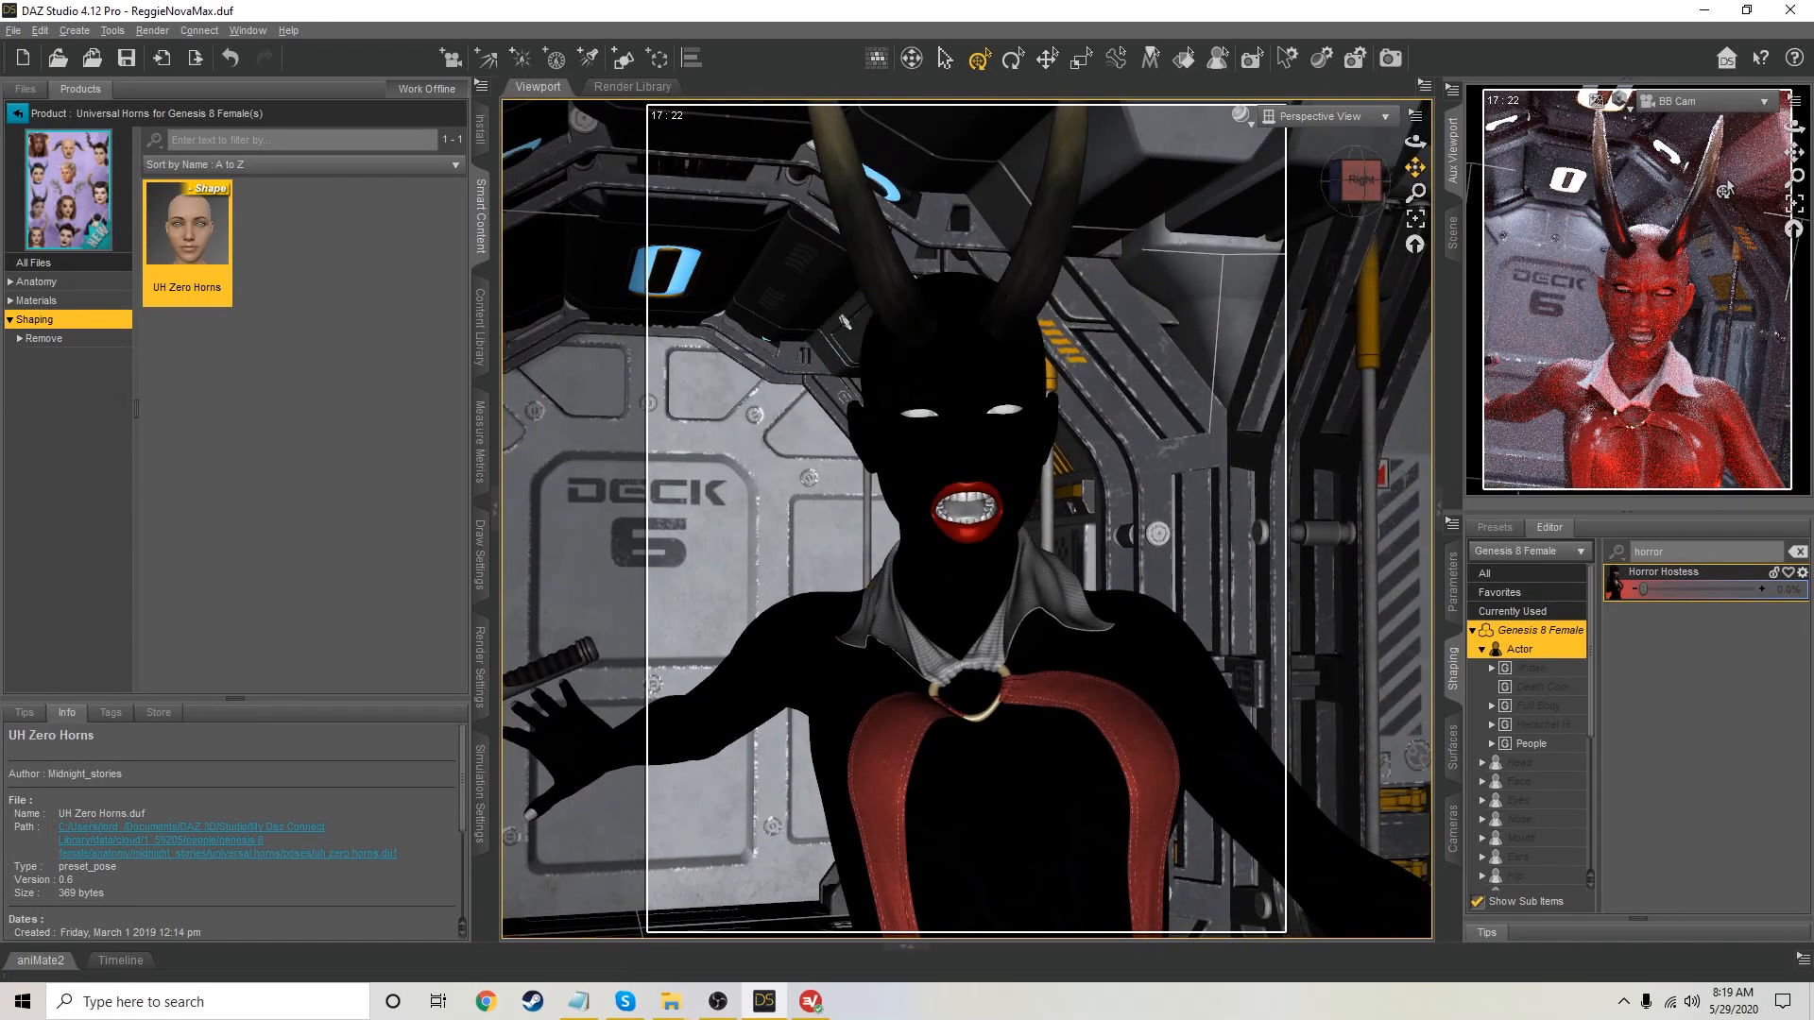
Clear the "horns" product filter and list the female products in the People category of Figures
left_click(17, 112)
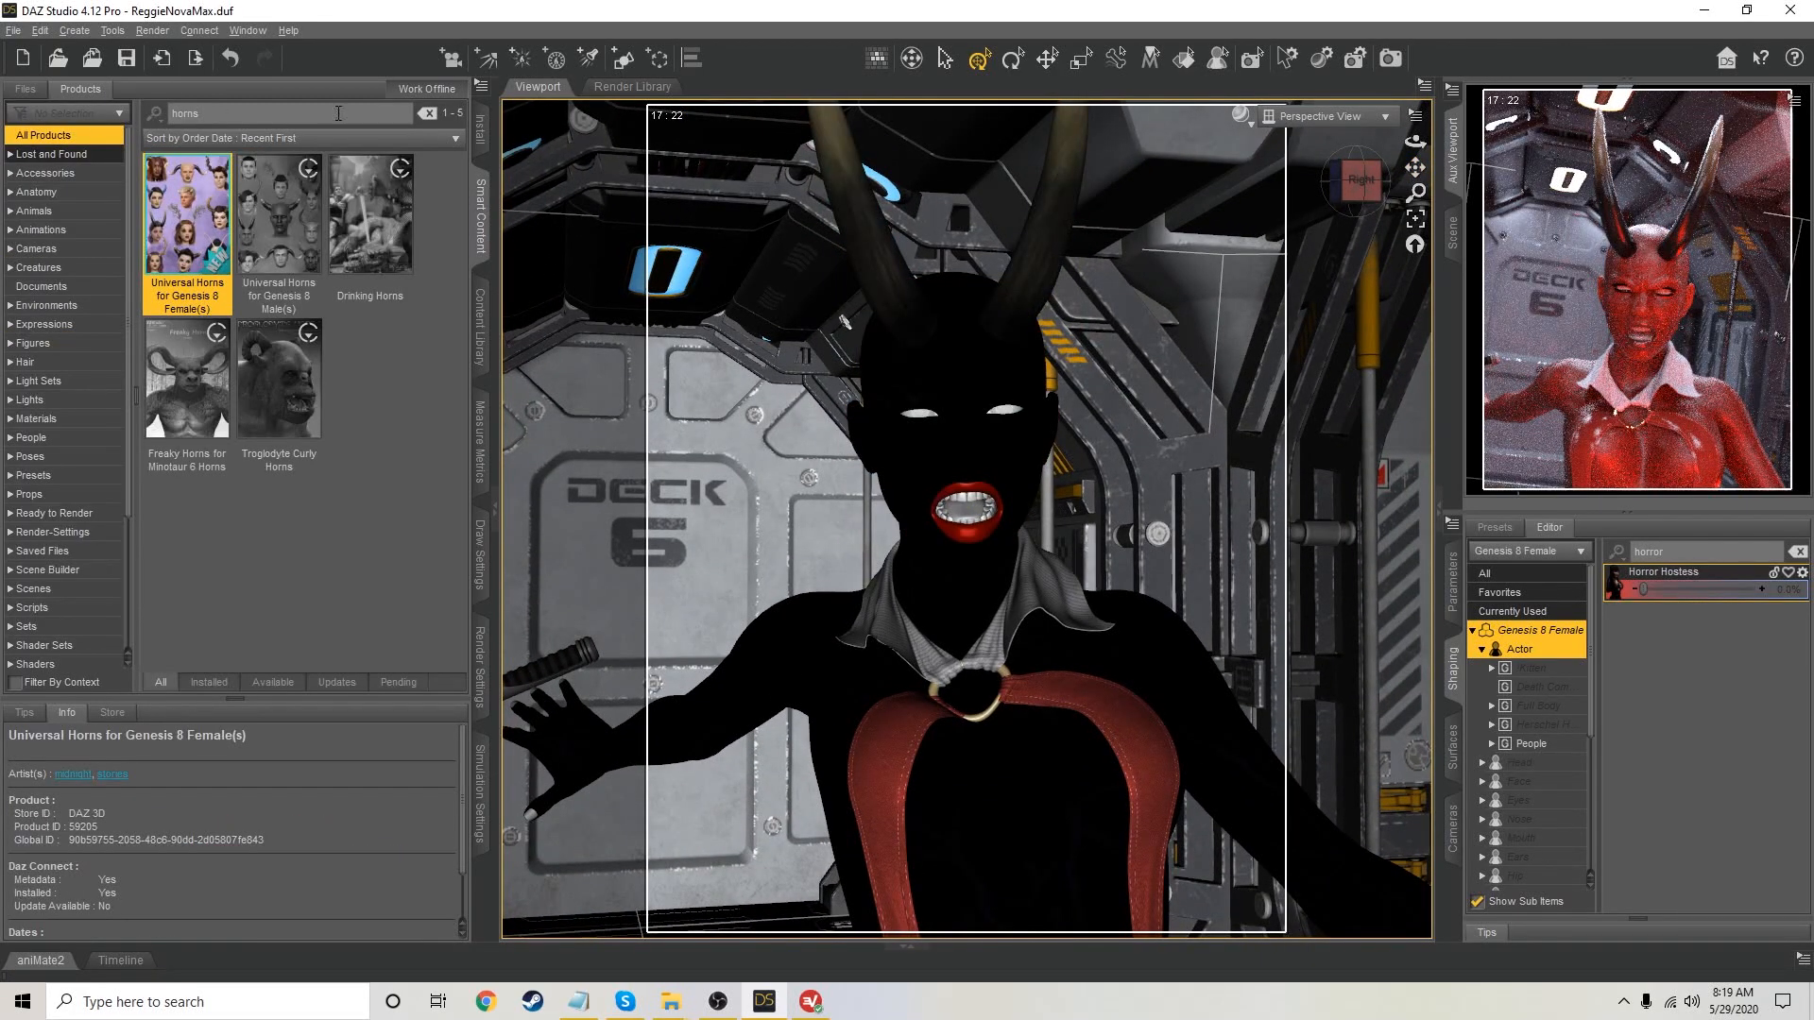
left_click(427, 113)
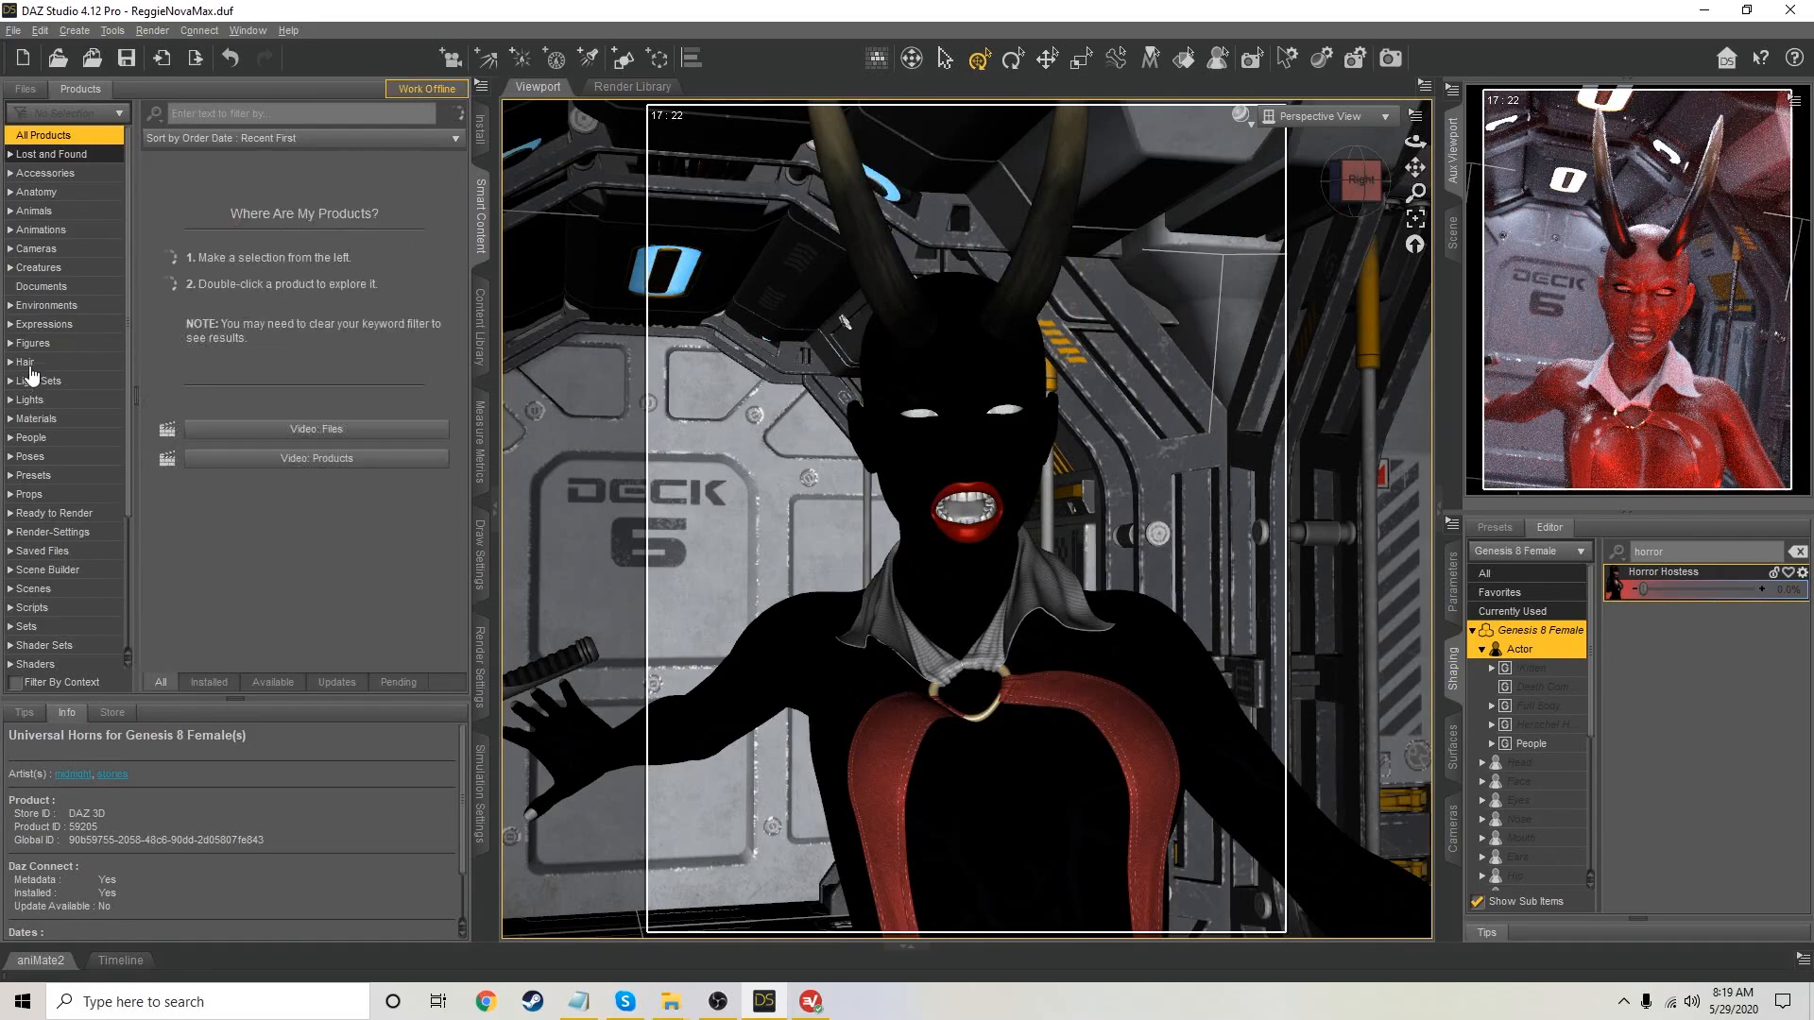
left_click(10, 344)
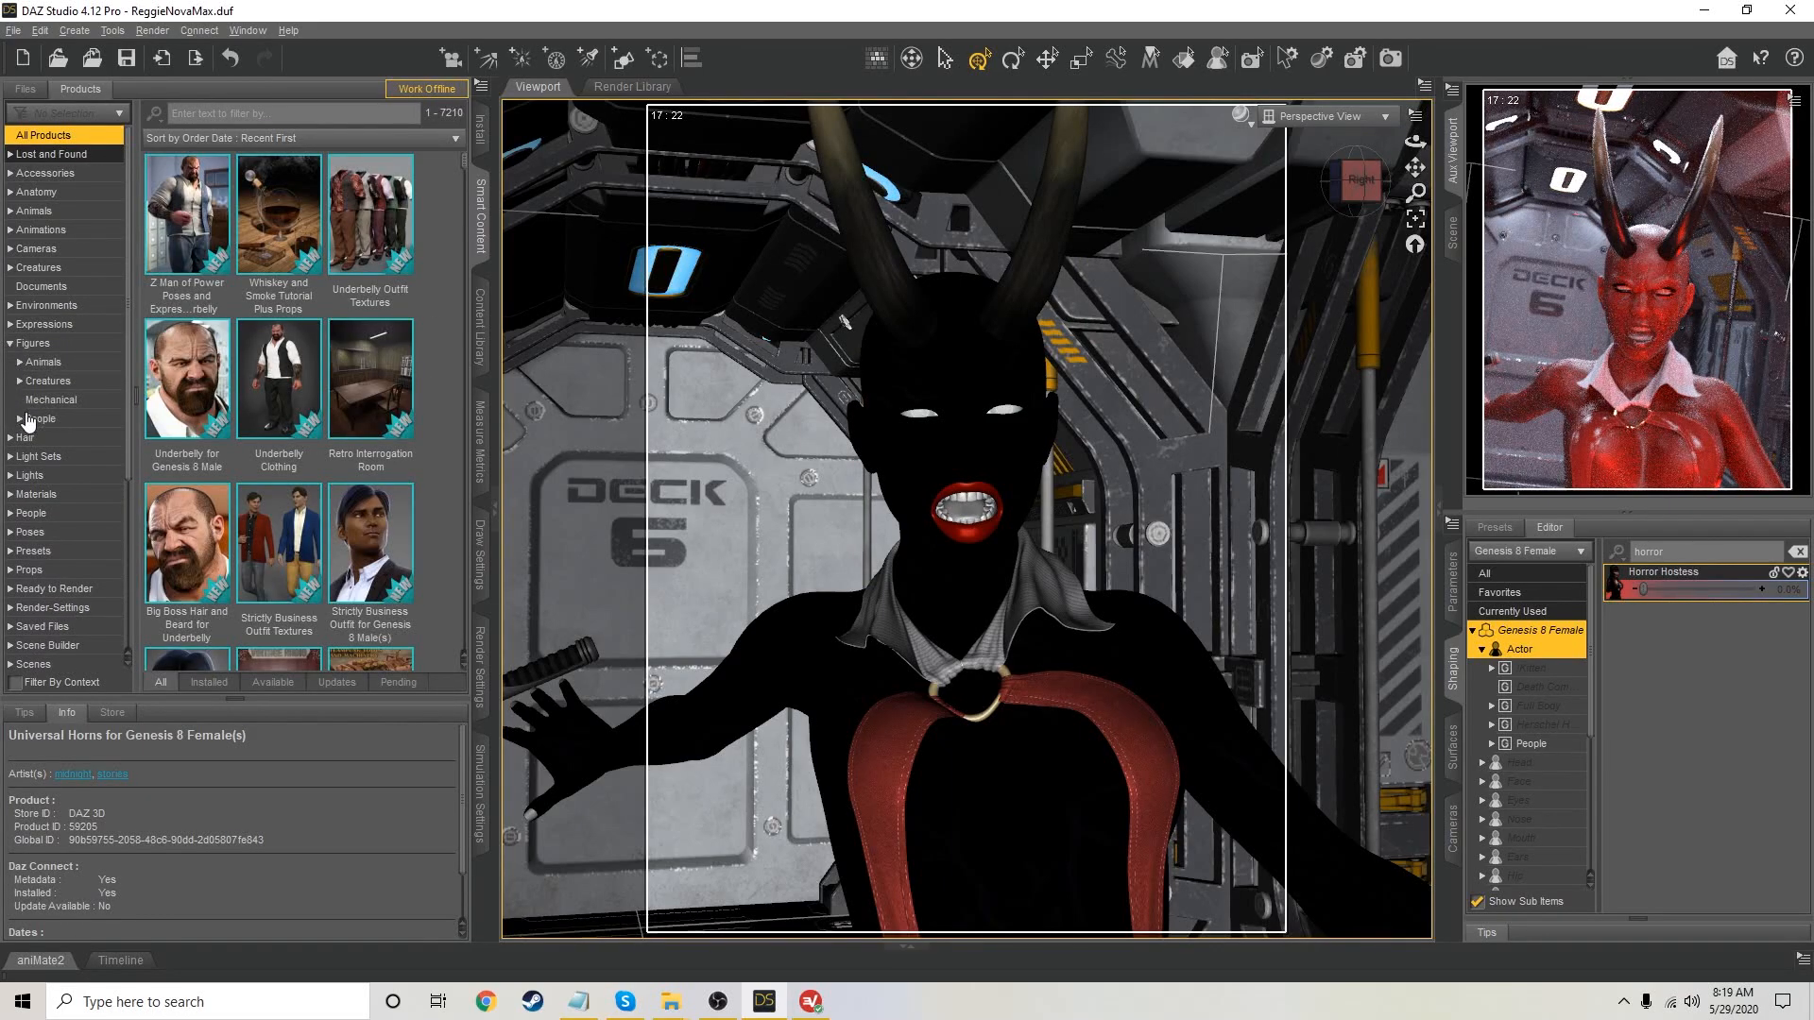
left_click(34, 422)
left_click(19, 419)
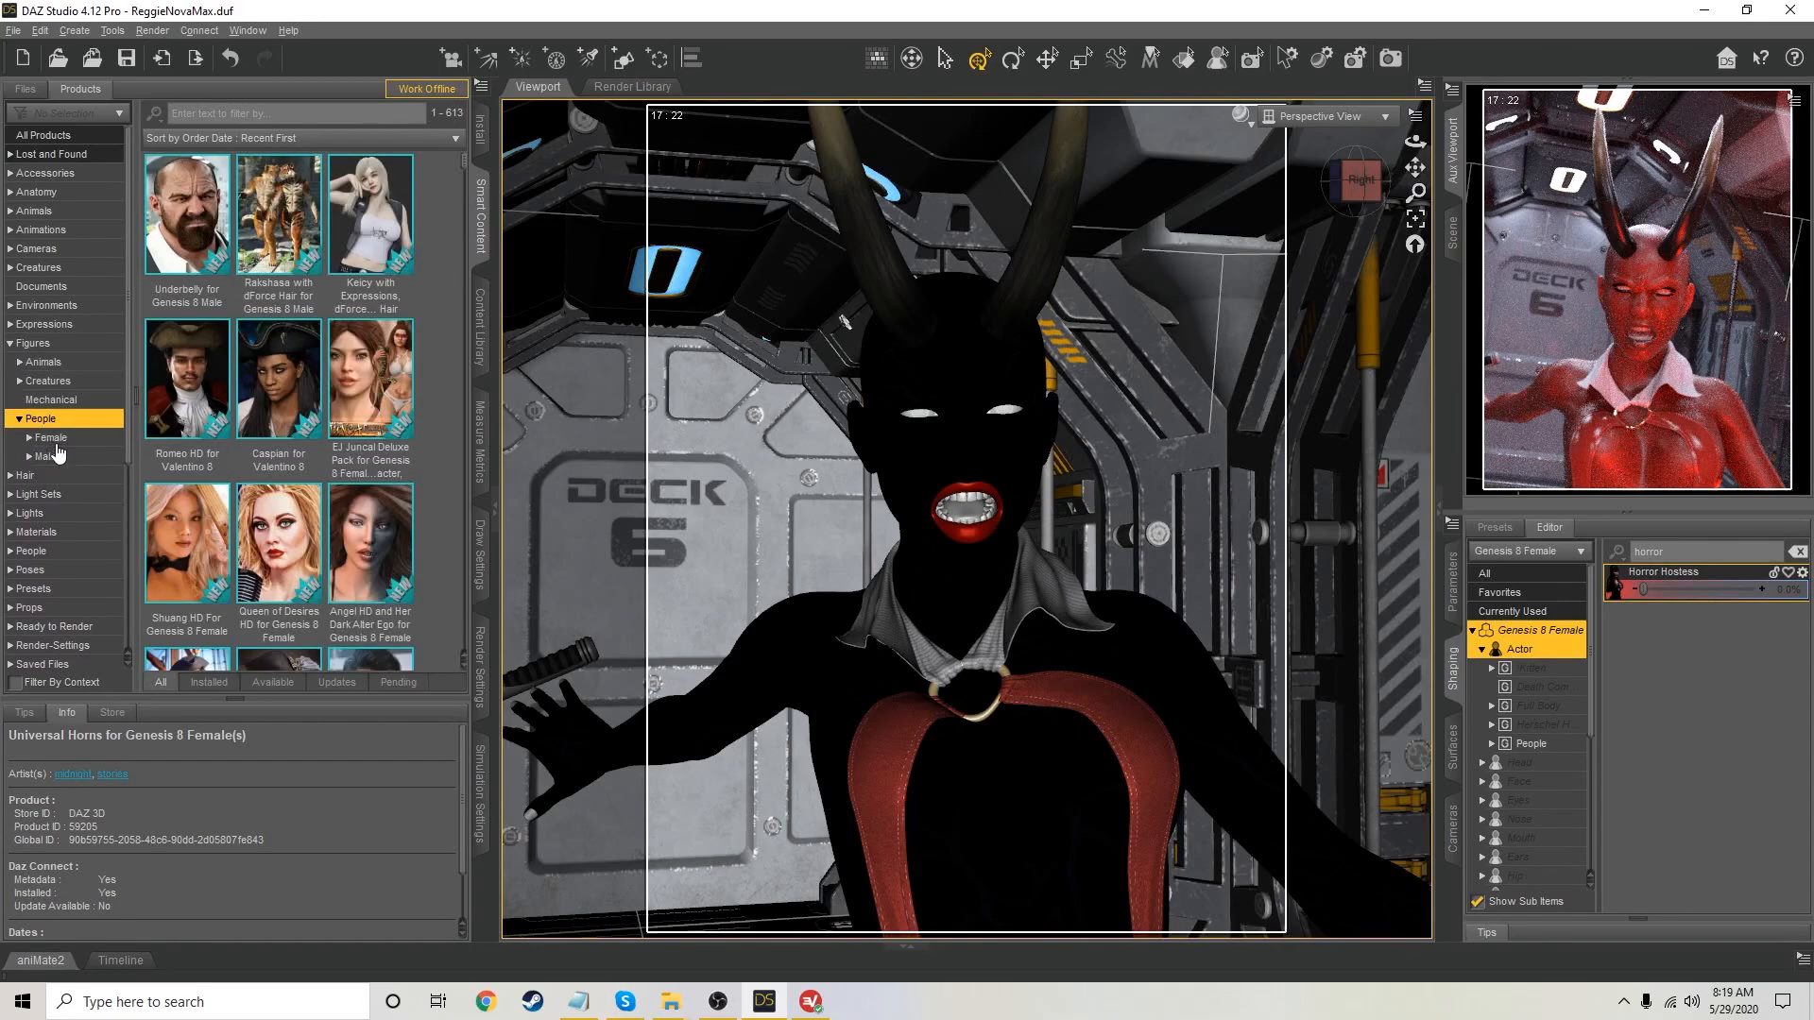
left_click(53, 439)
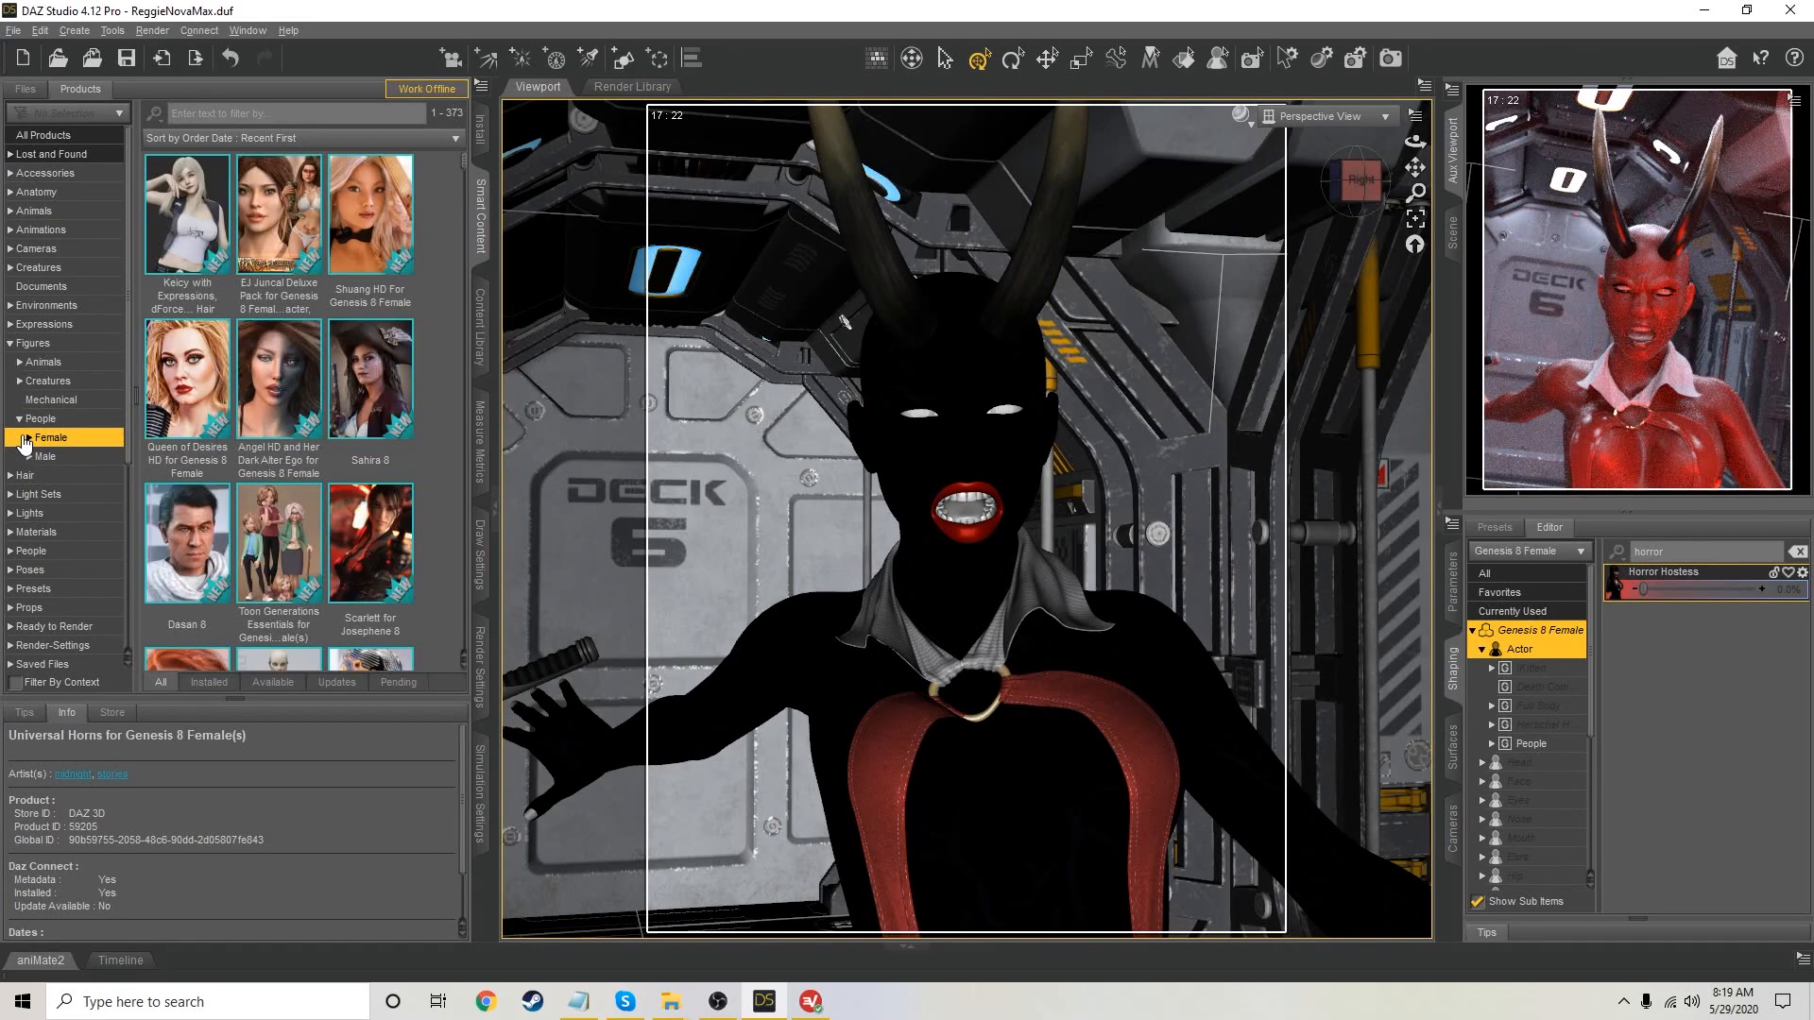
left_click(28, 439)
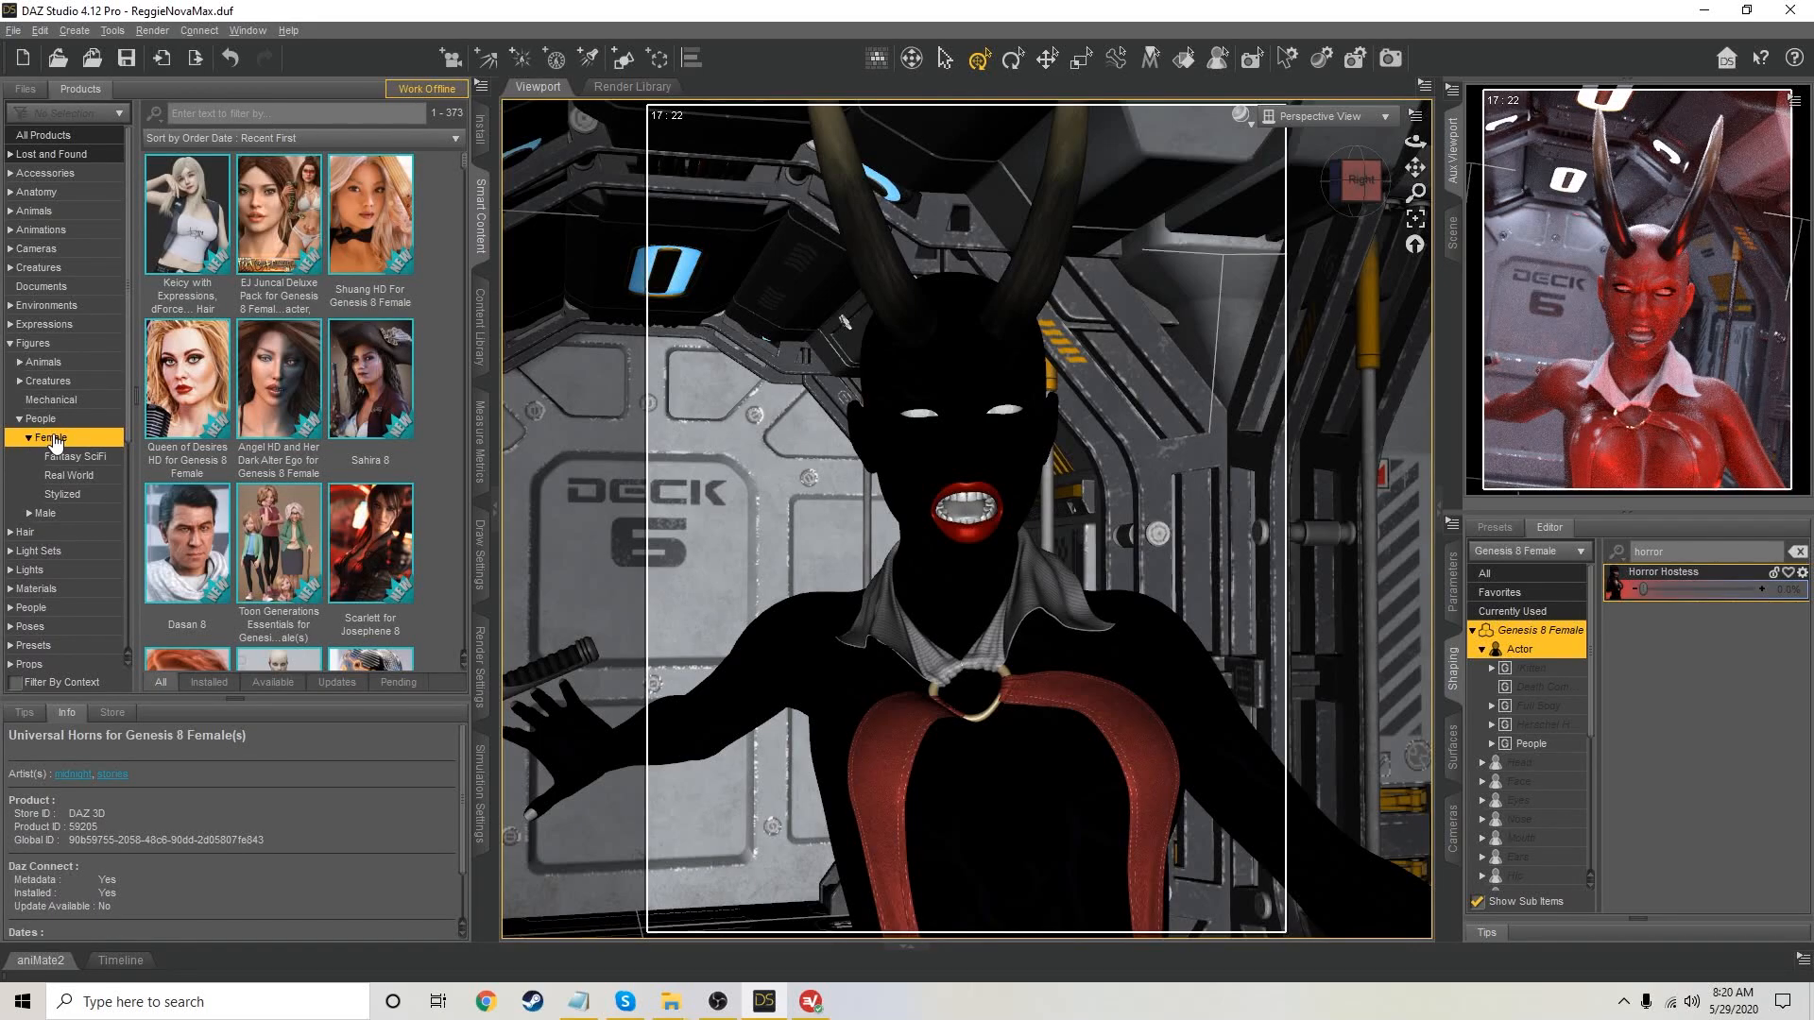
Check the contents of the EJ Juncal Deluxe Pack for Genesis 8 Female and return to the product list
mouse_move(277, 401)
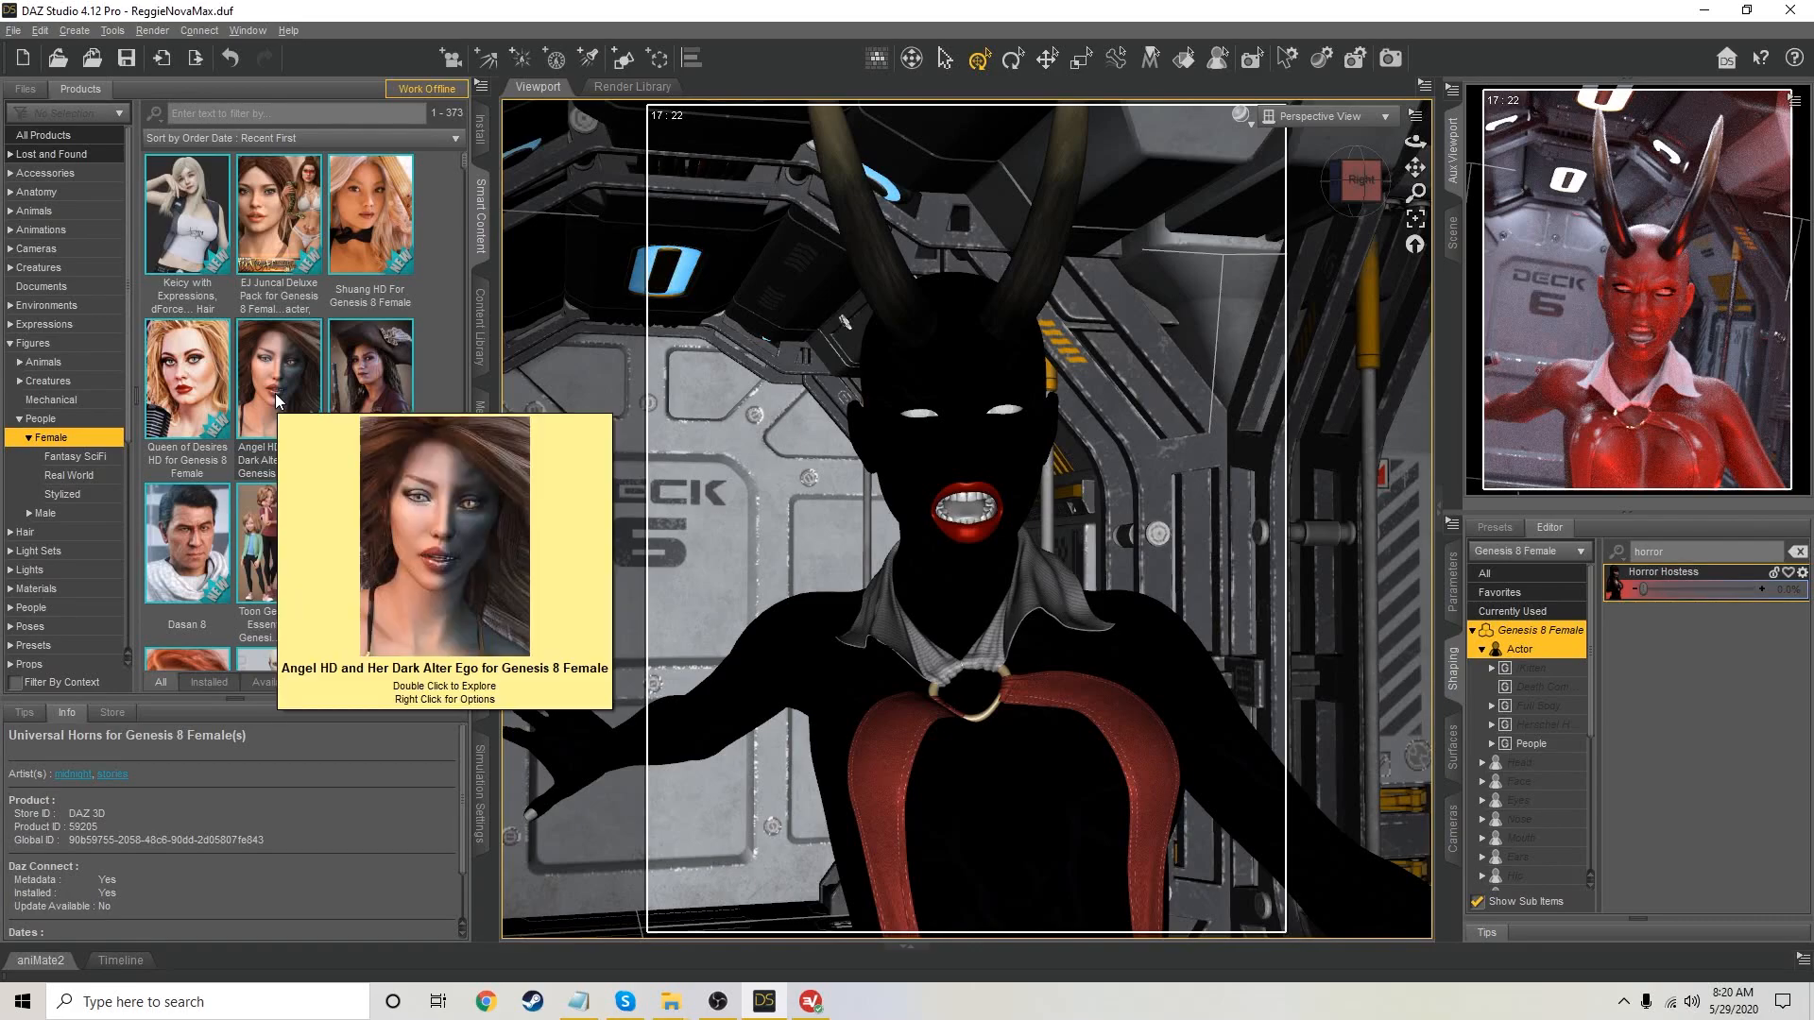
mouse_move(295, 225)
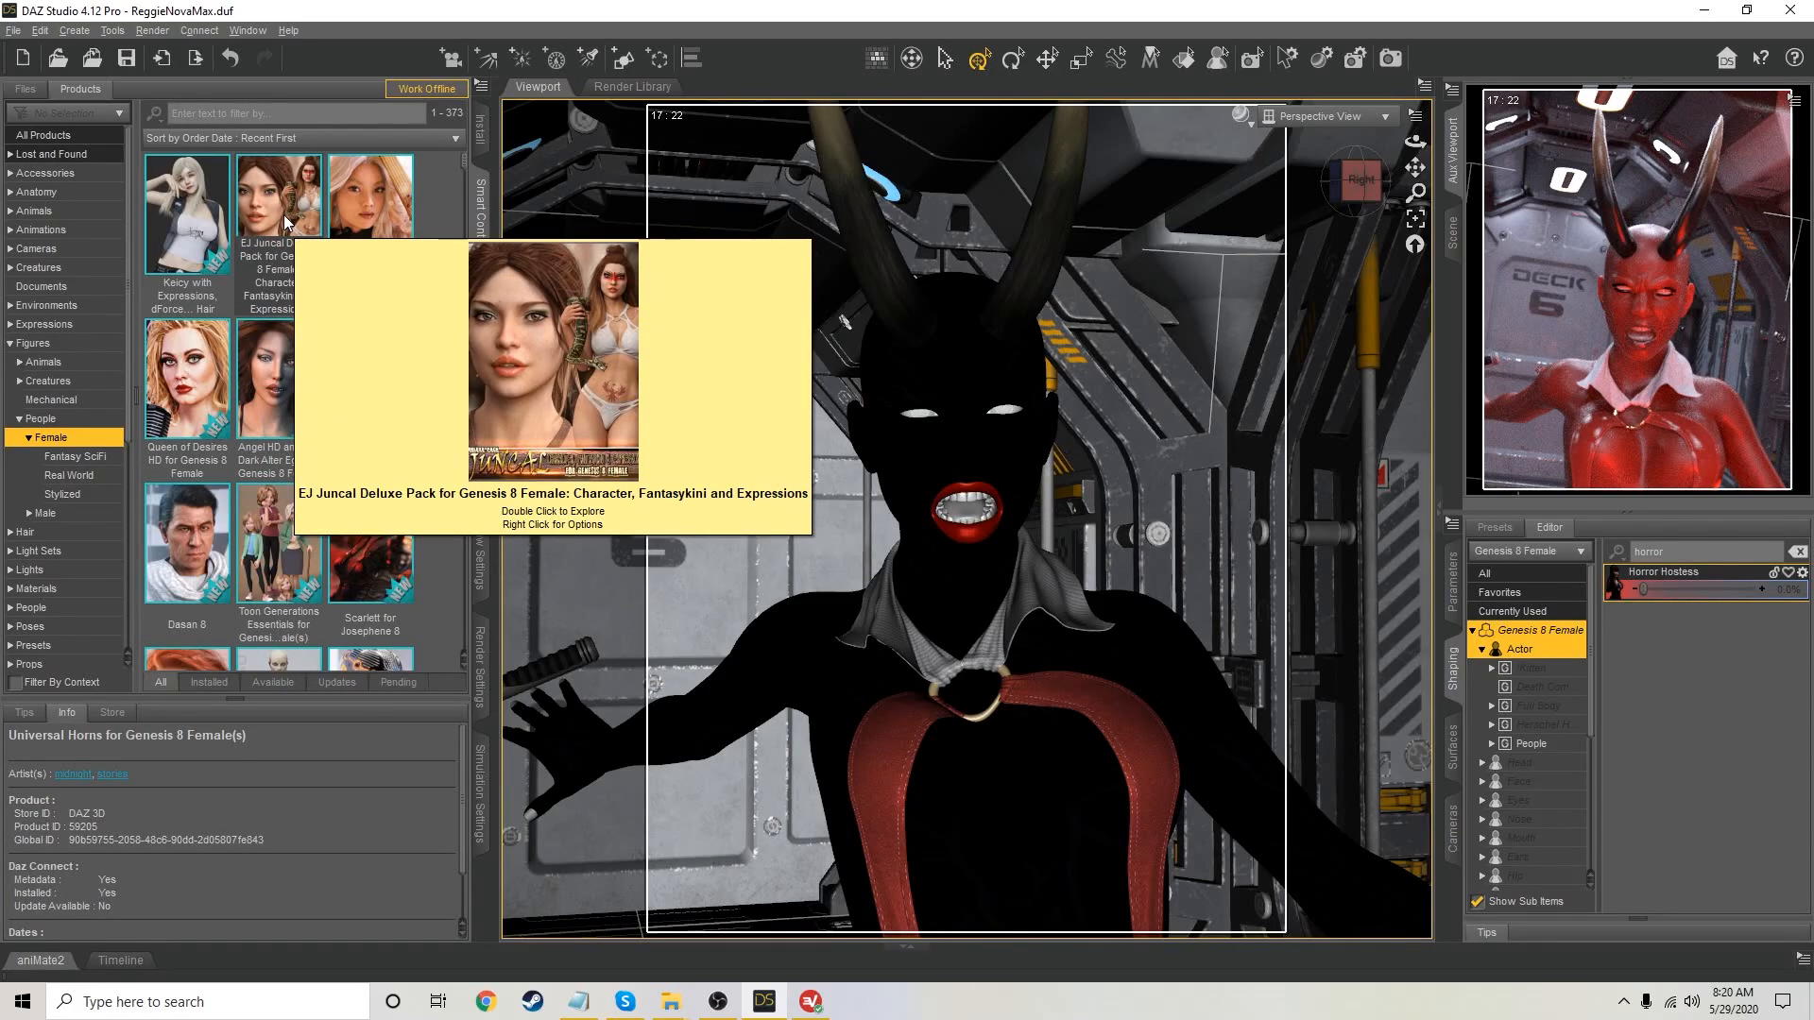
double_click(286, 223)
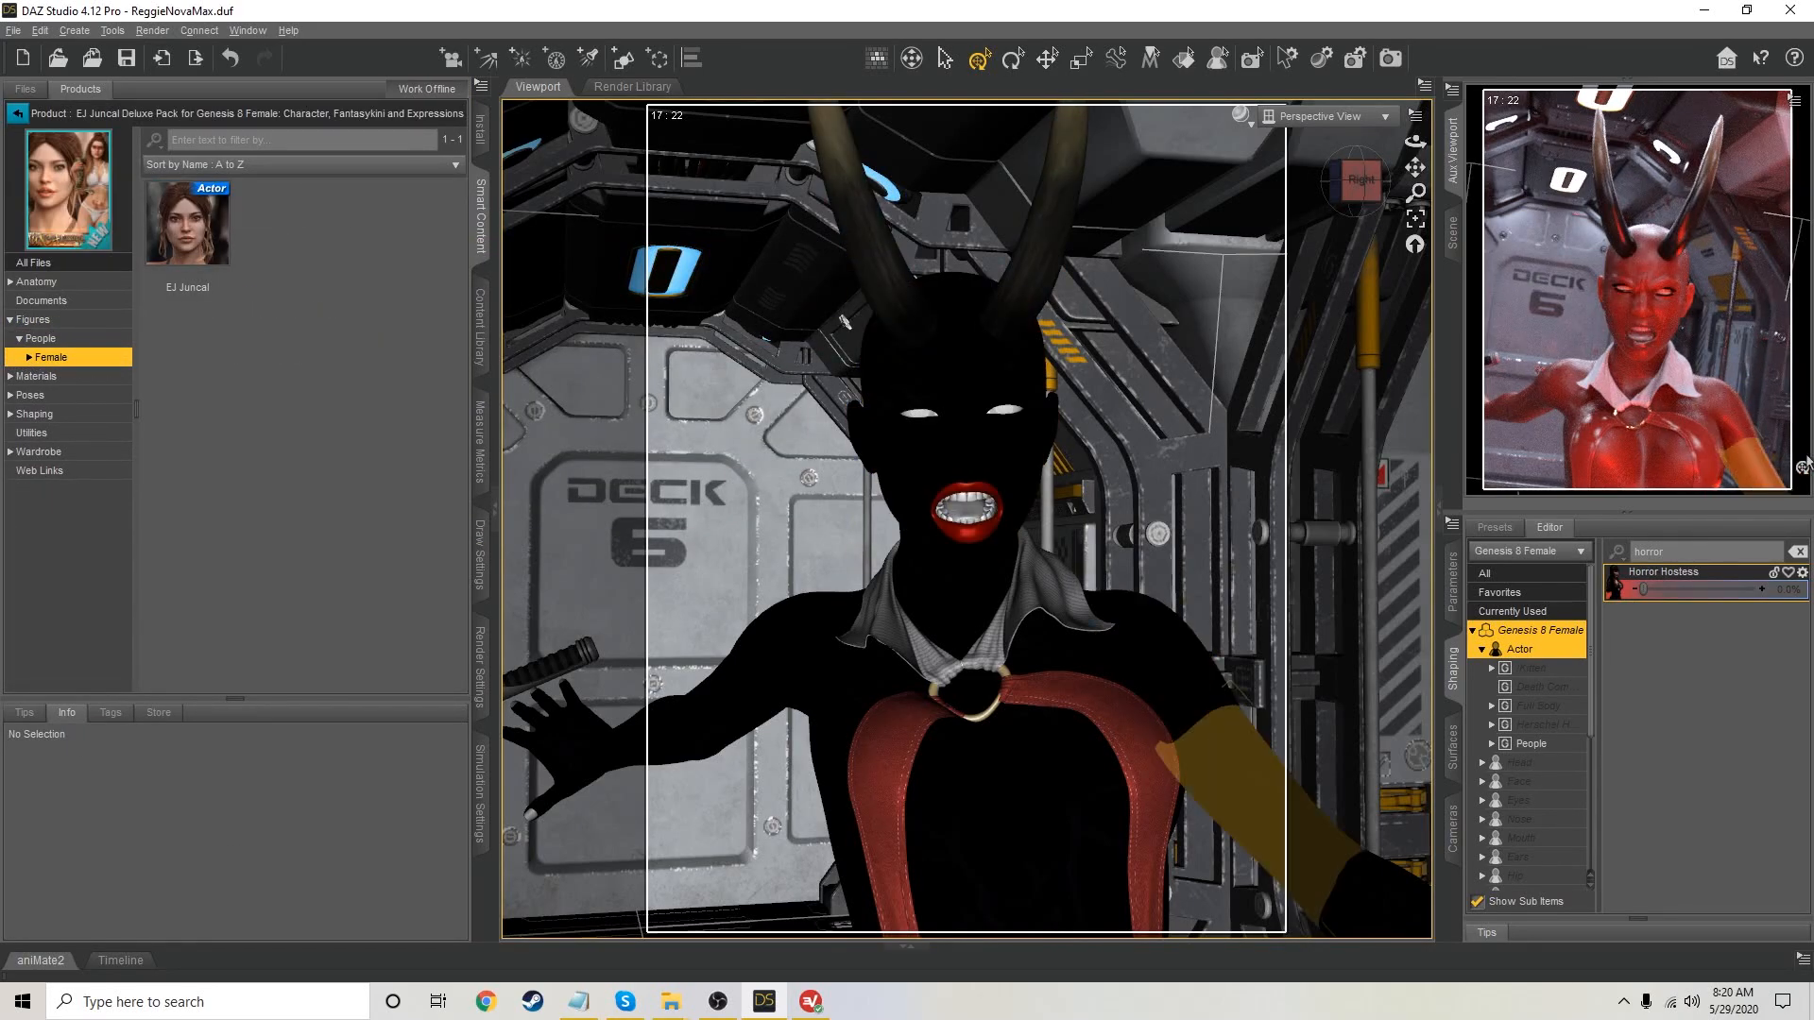
left_click(17, 113)
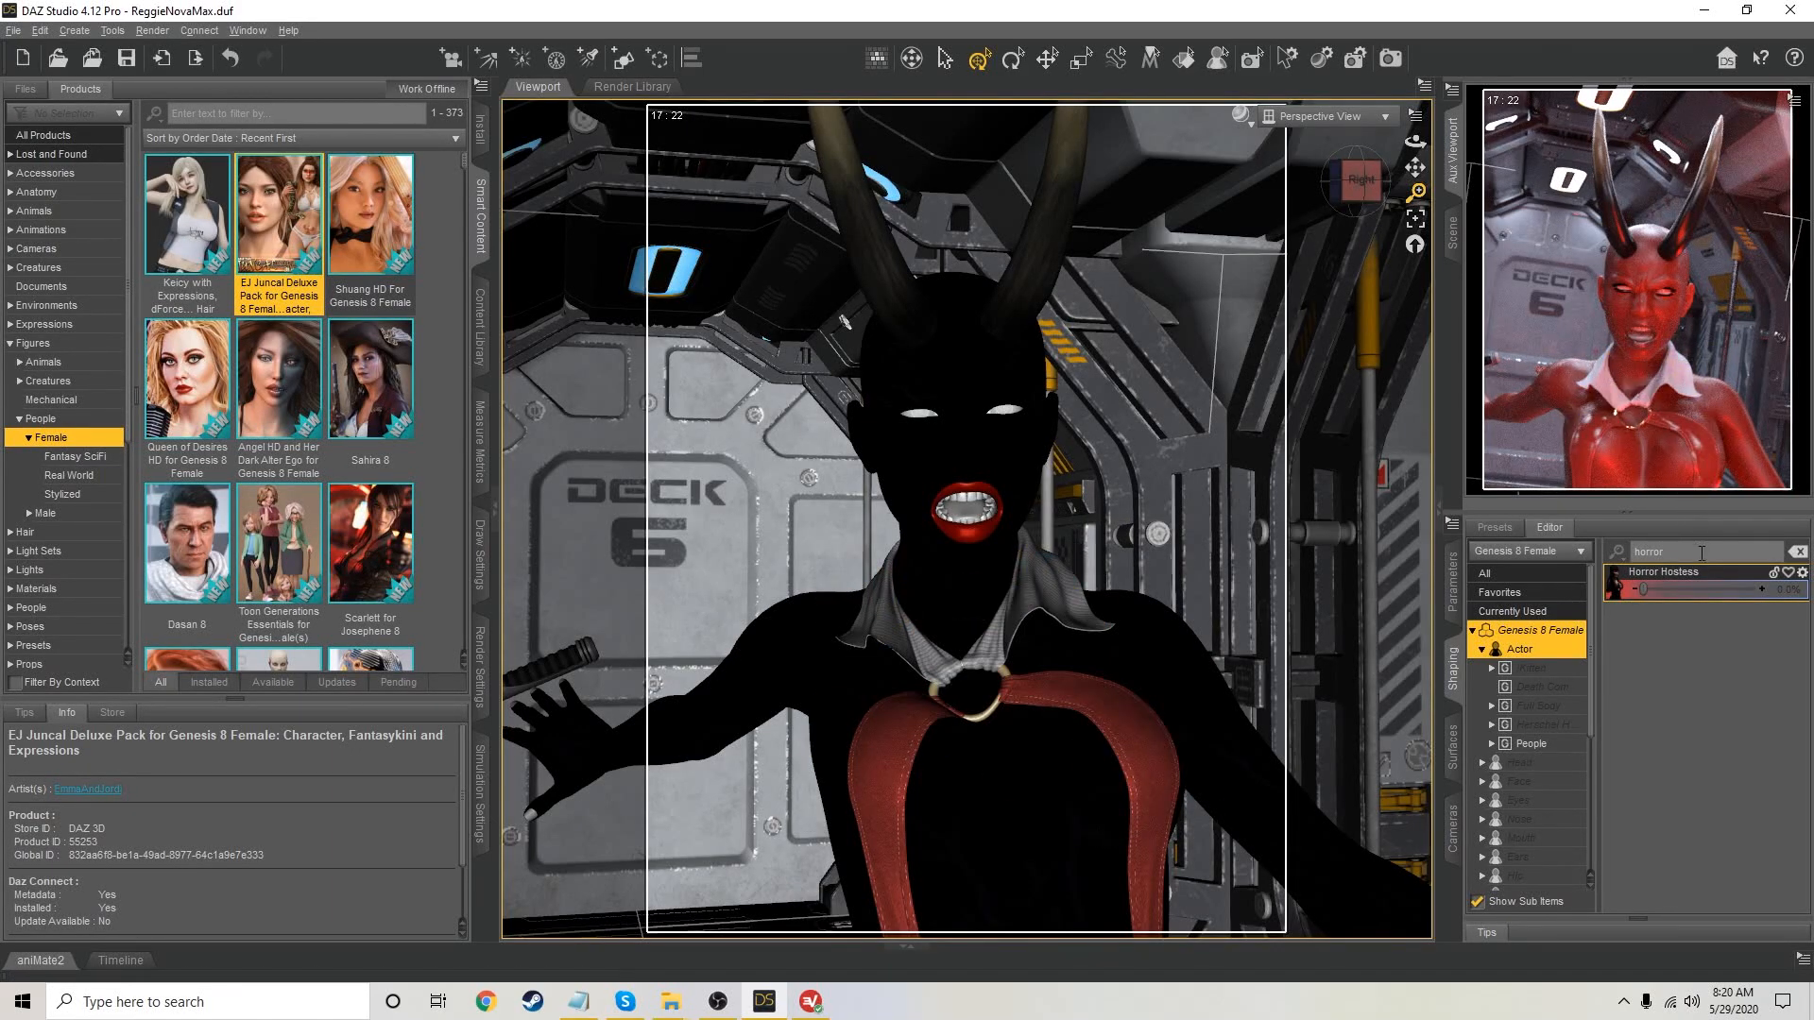
Clear the "horror" morph filter and search all products for "eyes"
left_click(1798, 551)
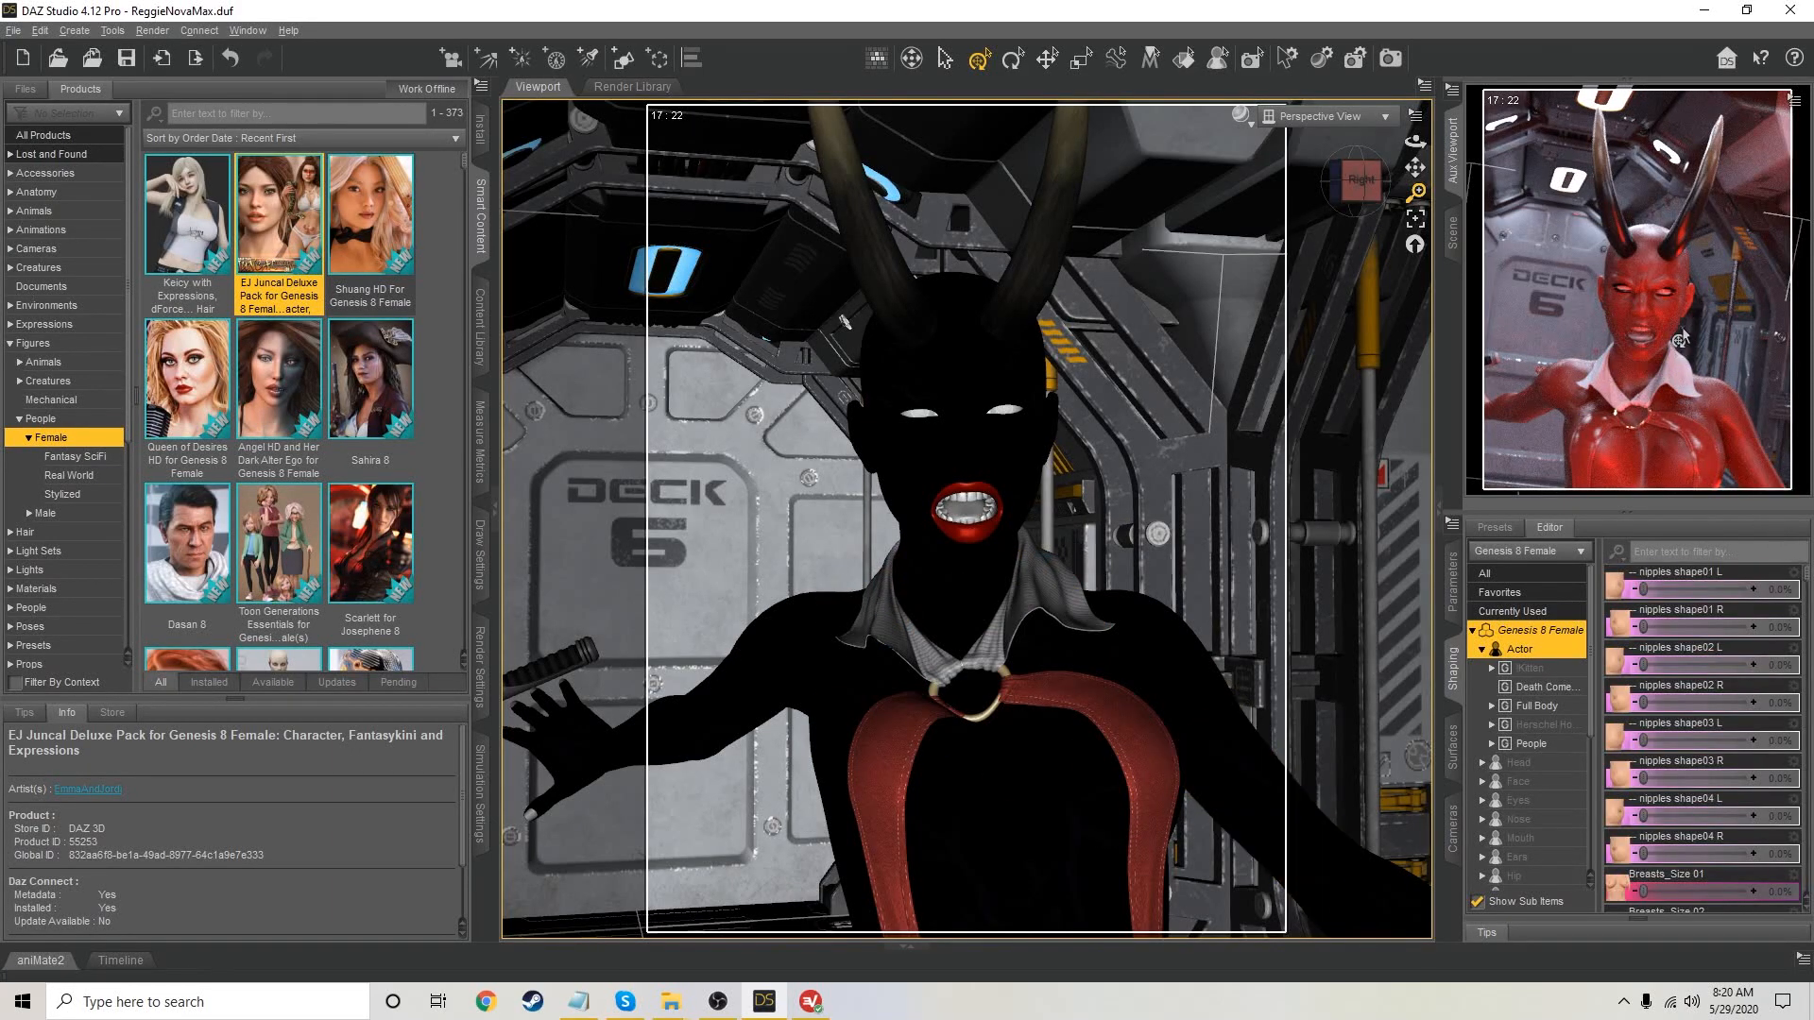
left_click(48, 135)
left_click(179, 113)
type("rea")
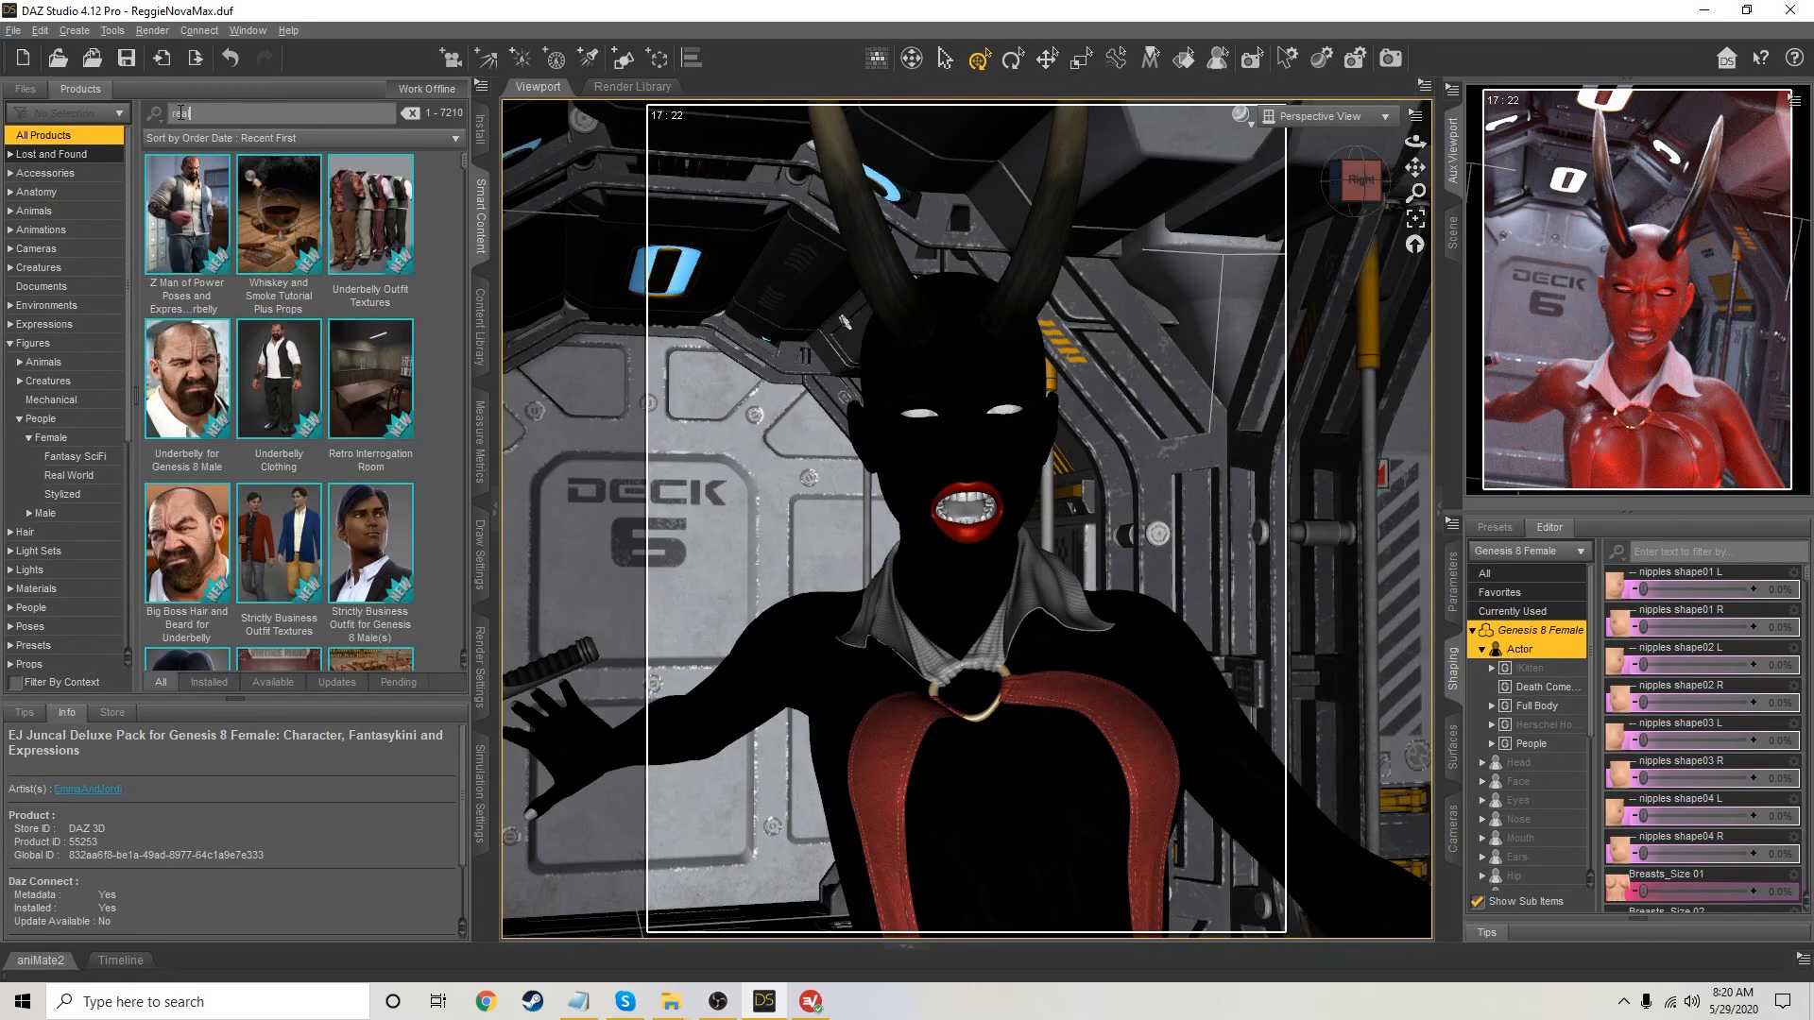
type("l")
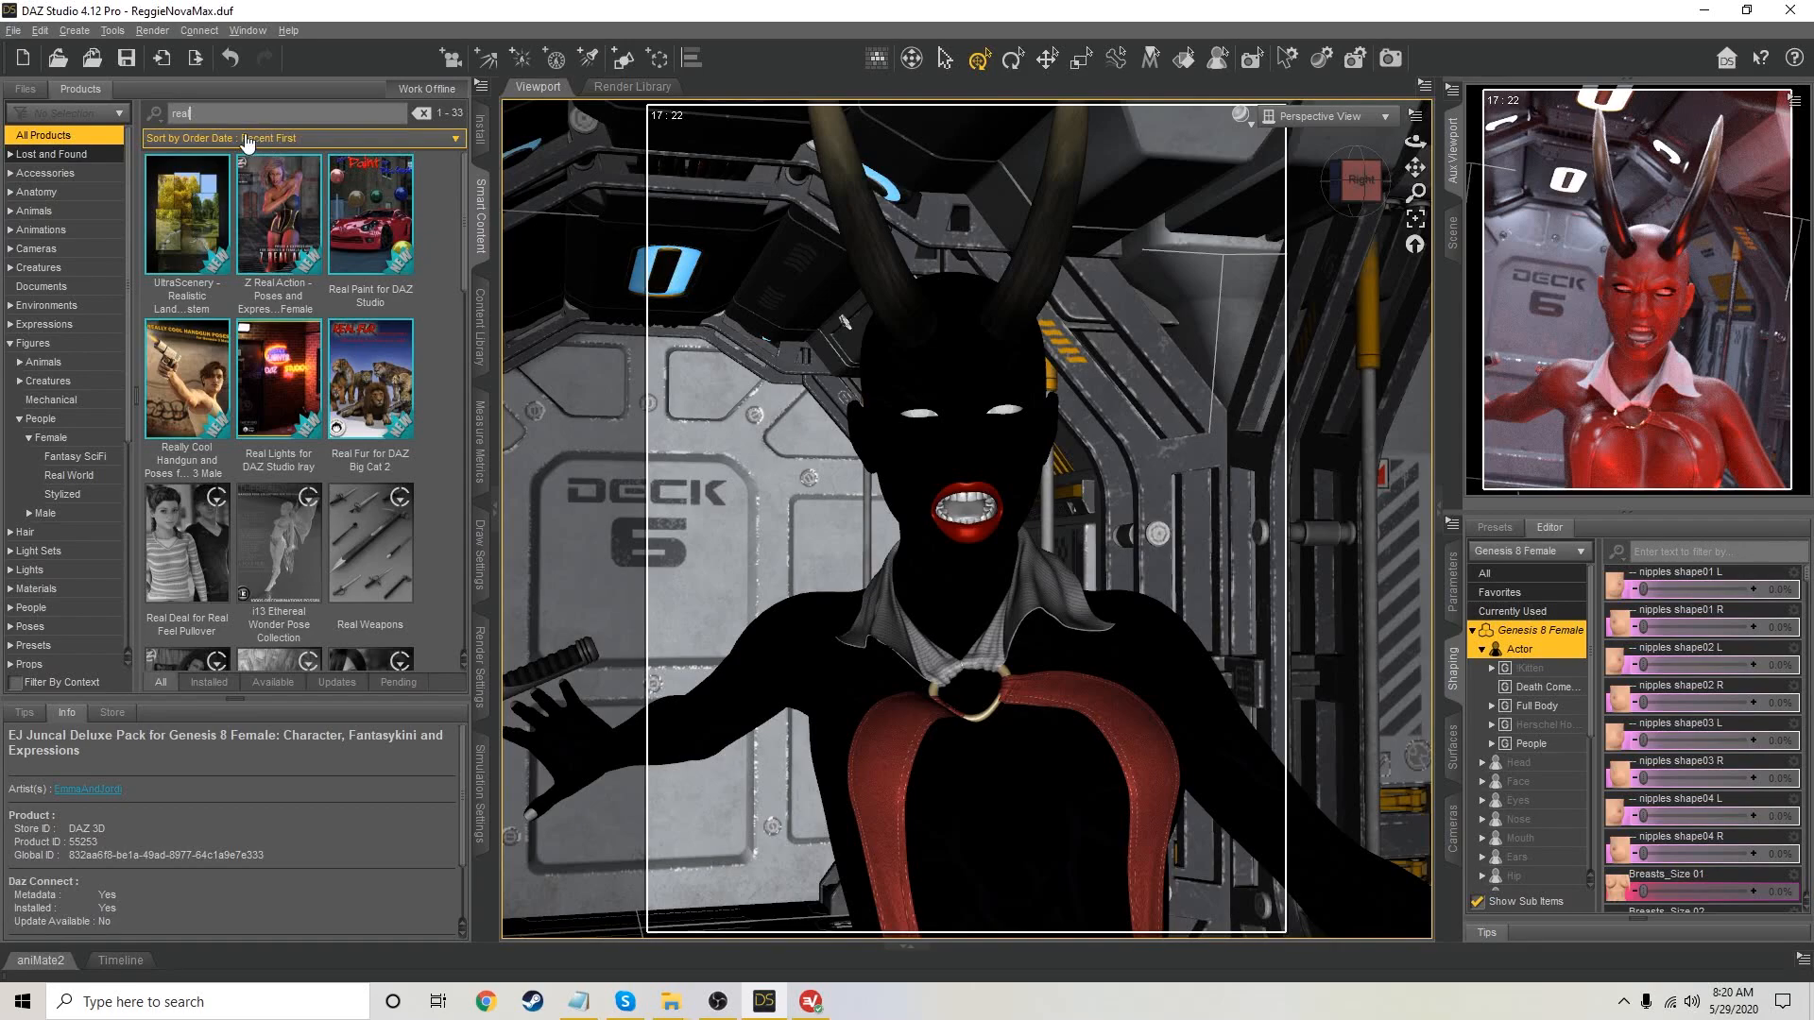
type("eyes")
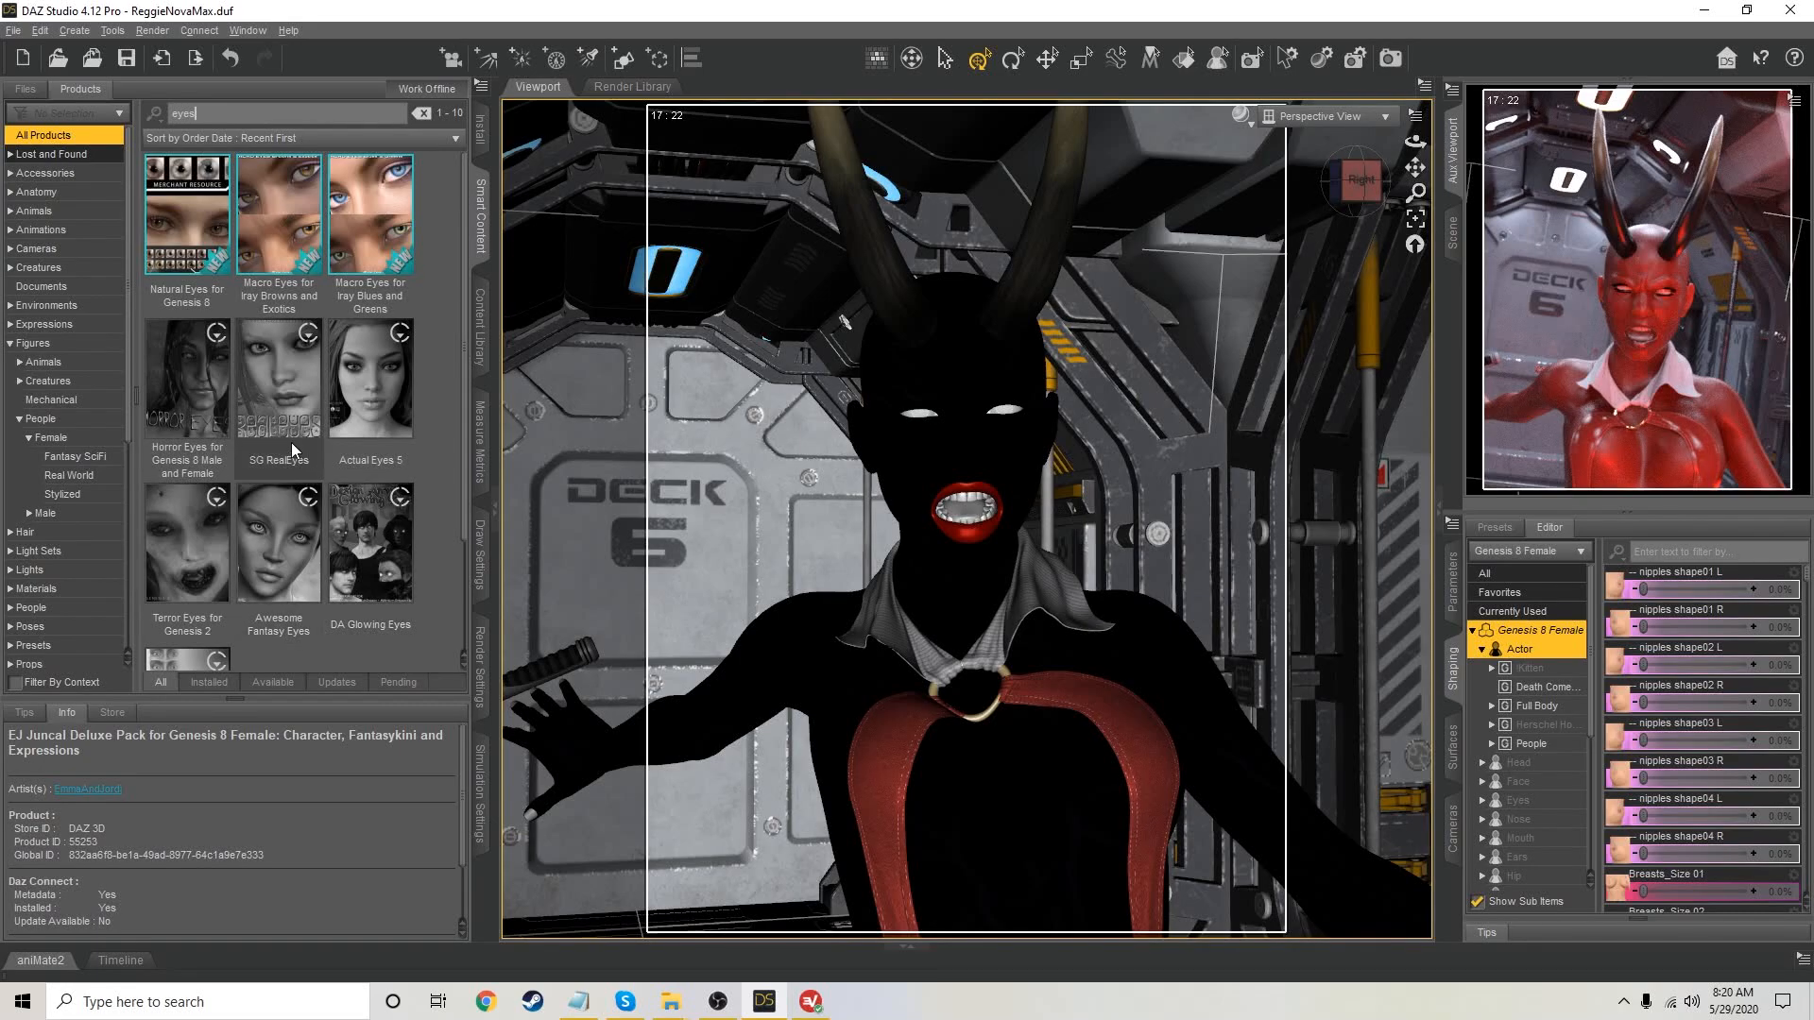
mouse_move(201, 400)
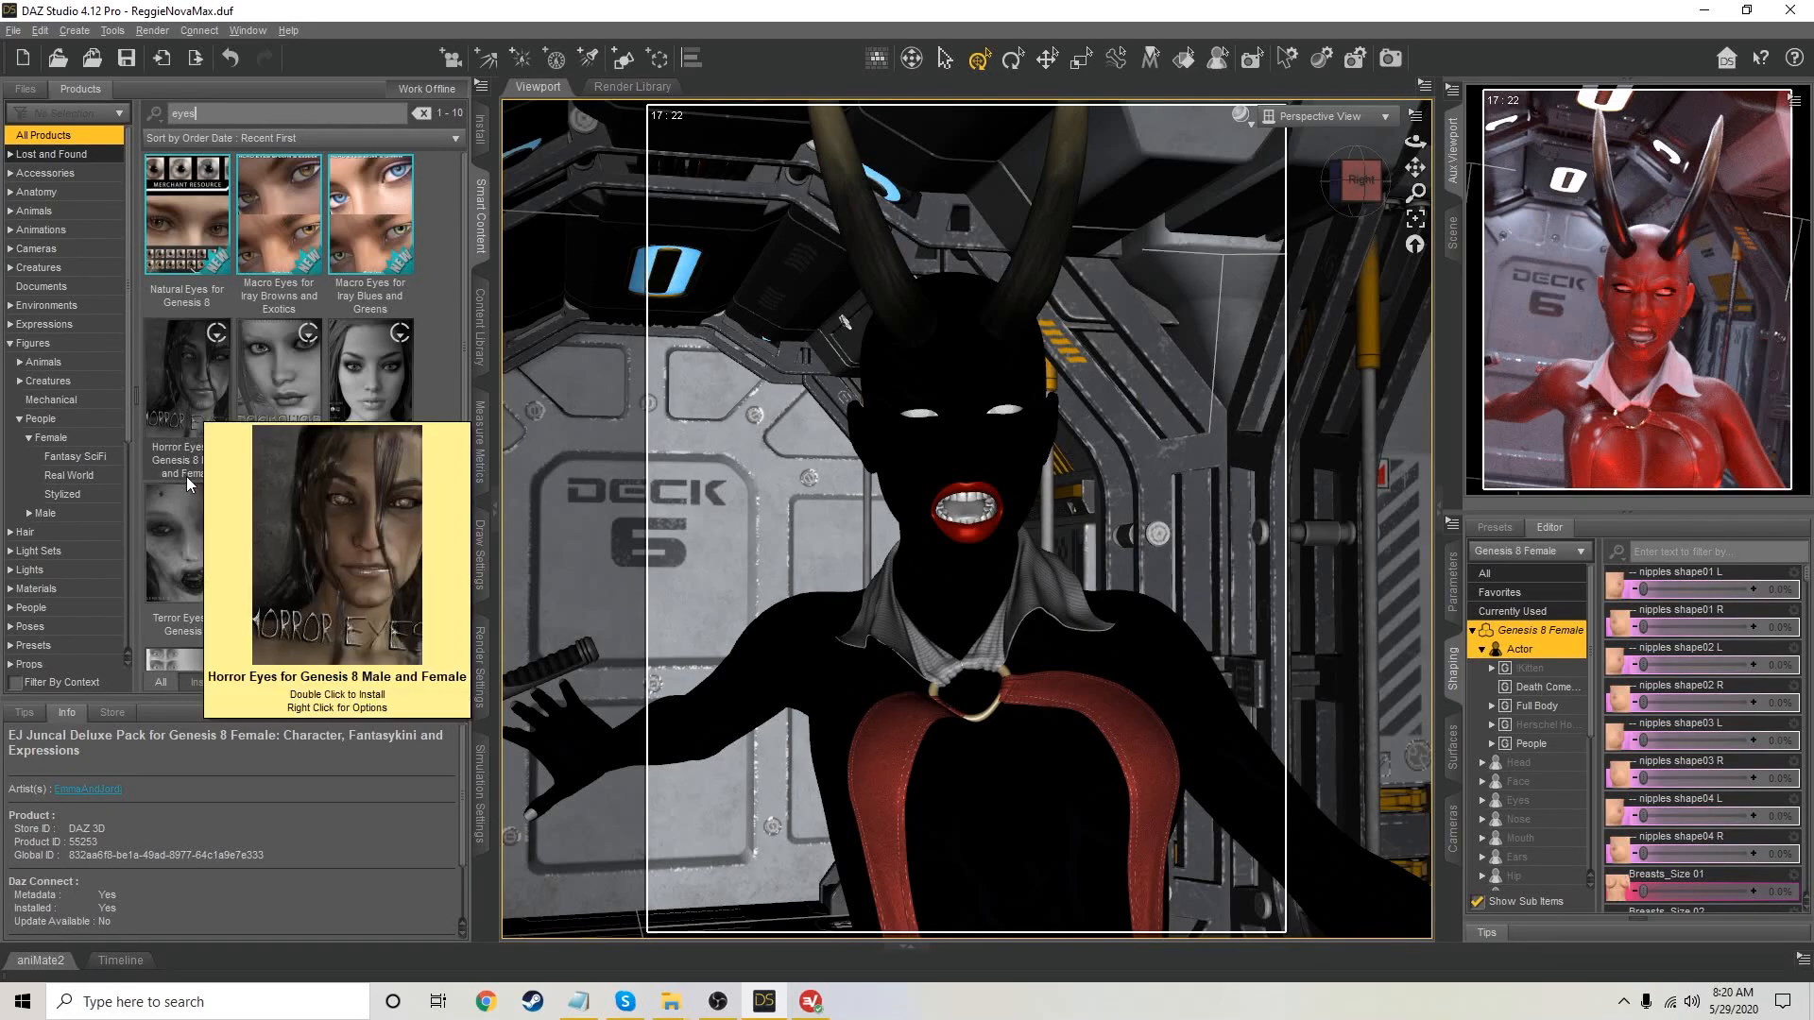
Open the Natural Eyes for Genesis 8 product and list its feminine Iray eye materials
left_click(208, 238)
left_click(36, 302)
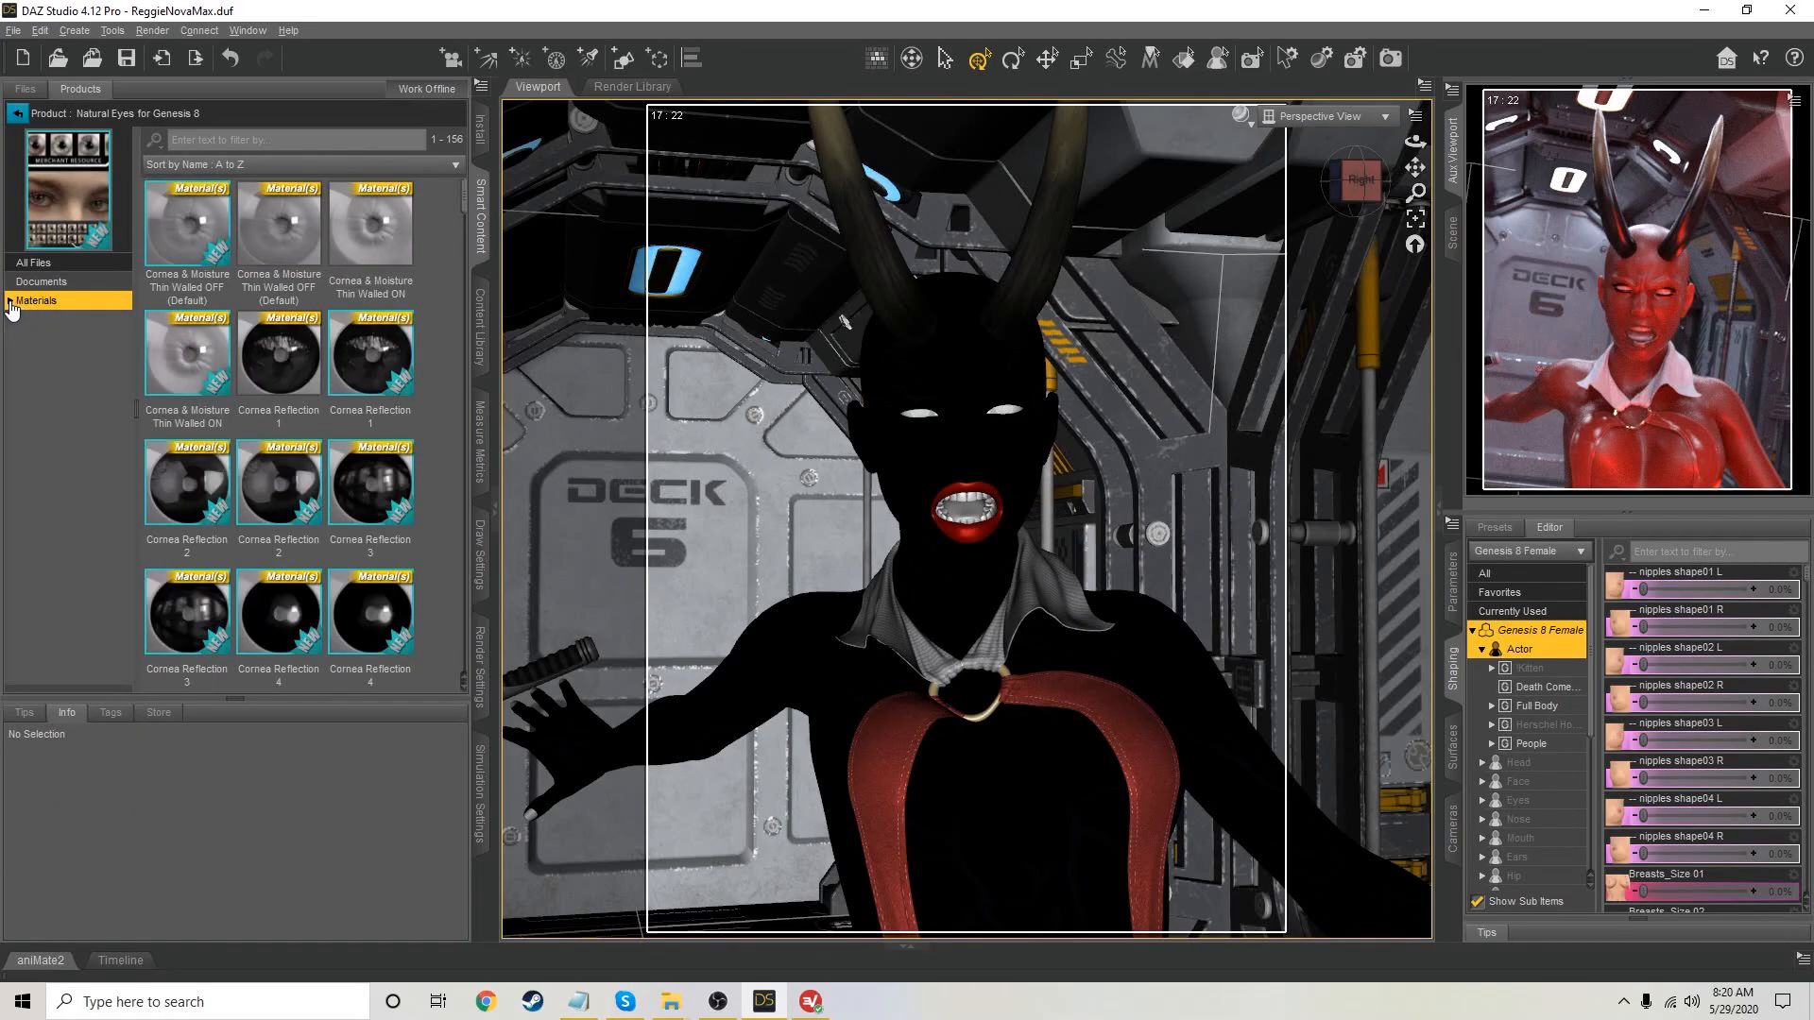
left_click(10, 300)
left_click(45, 339)
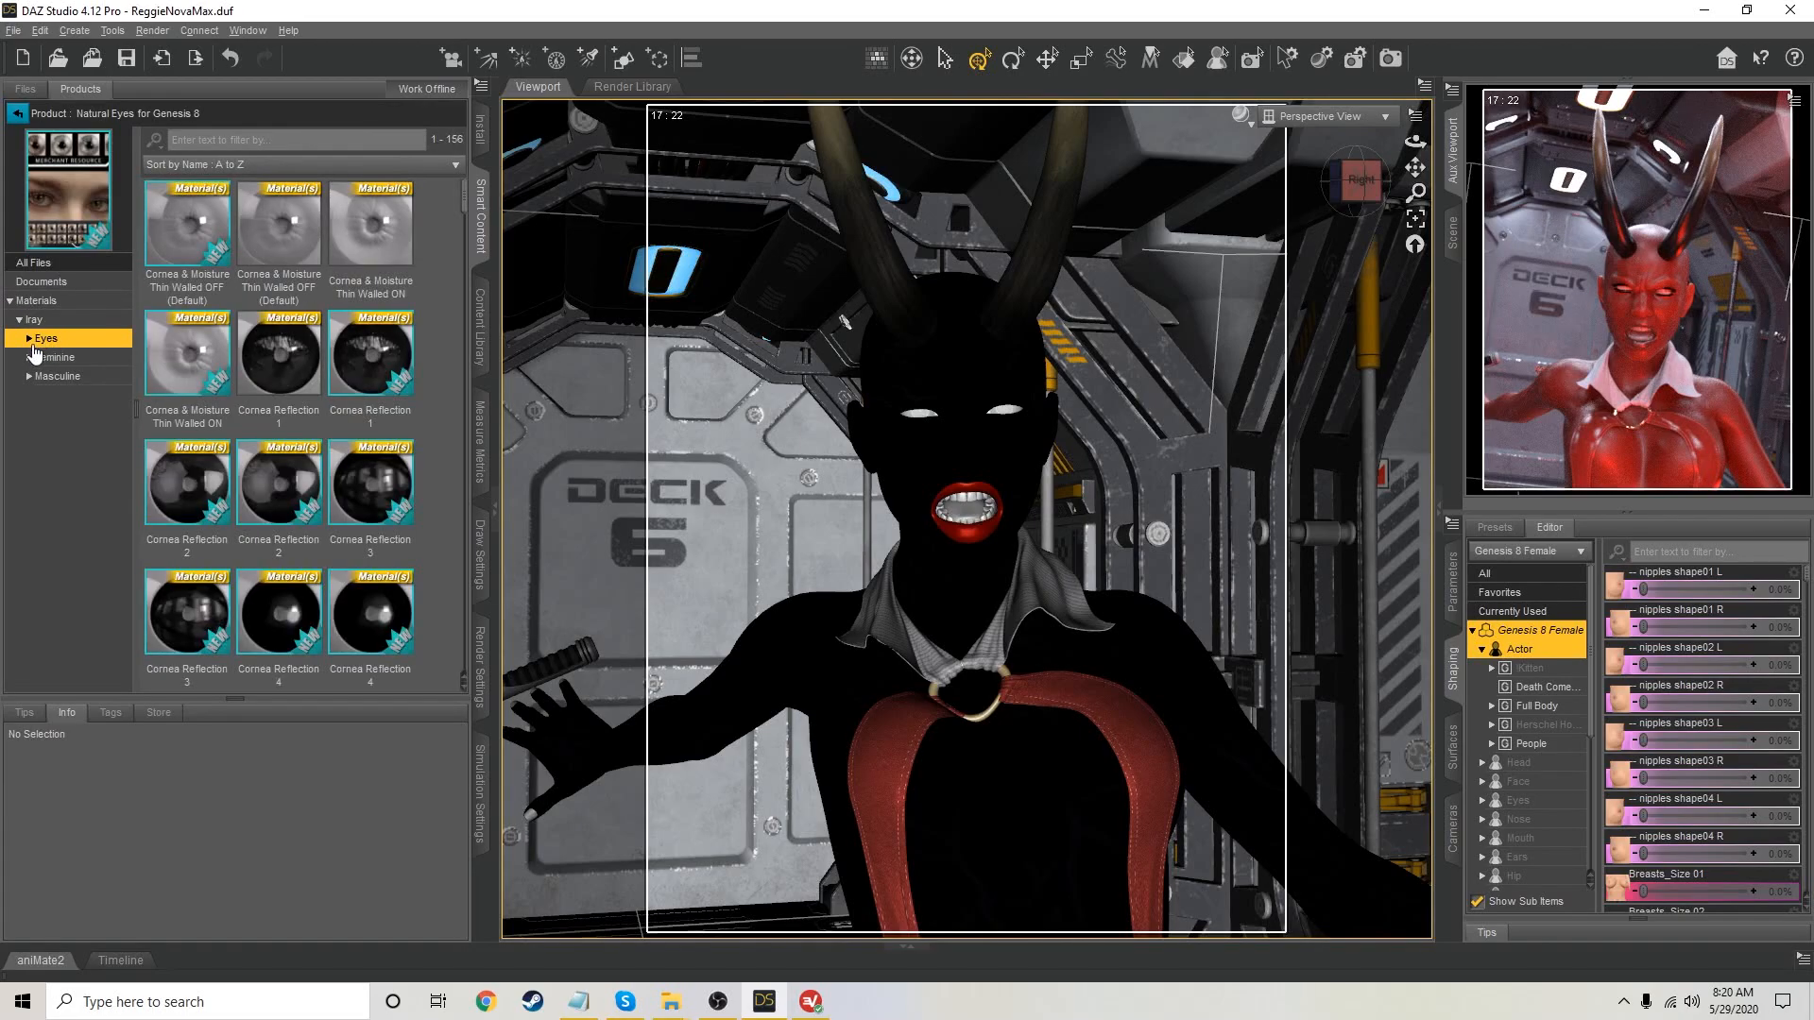
left_click(39, 358)
left_click(31, 358)
left_click(77, 377)
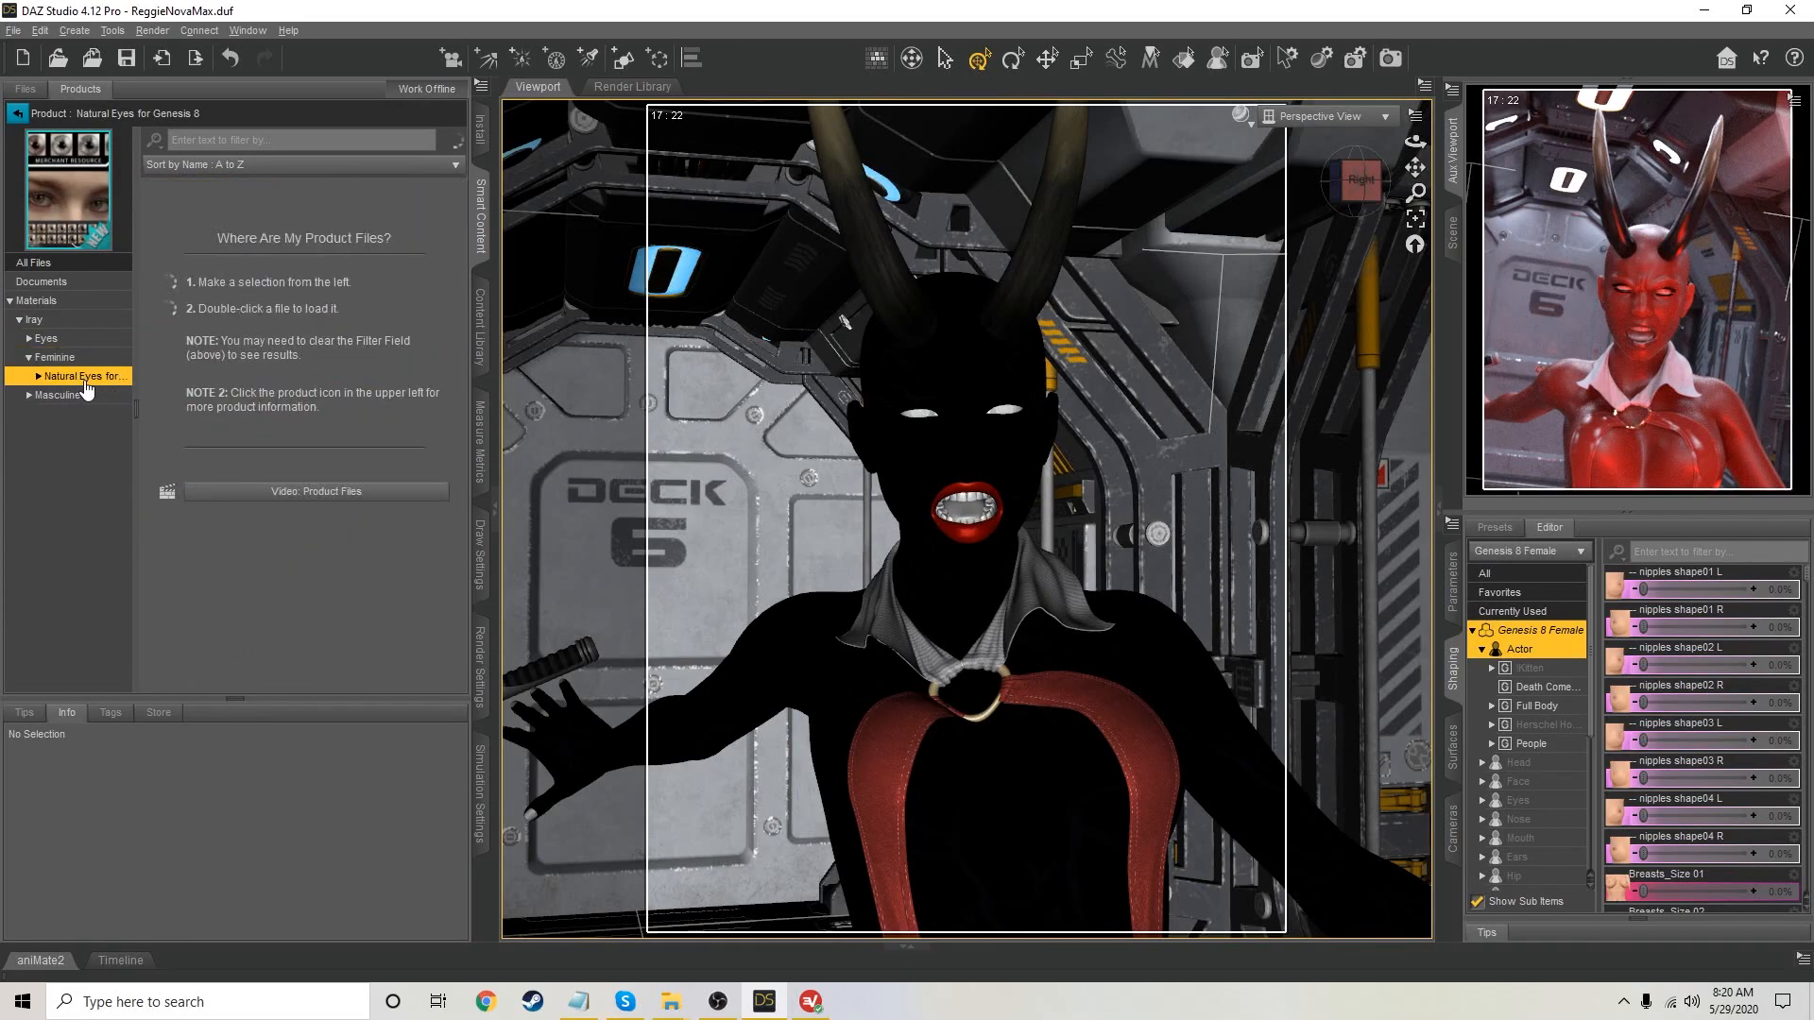
left_click(38, 377)
left_click(57, 392)
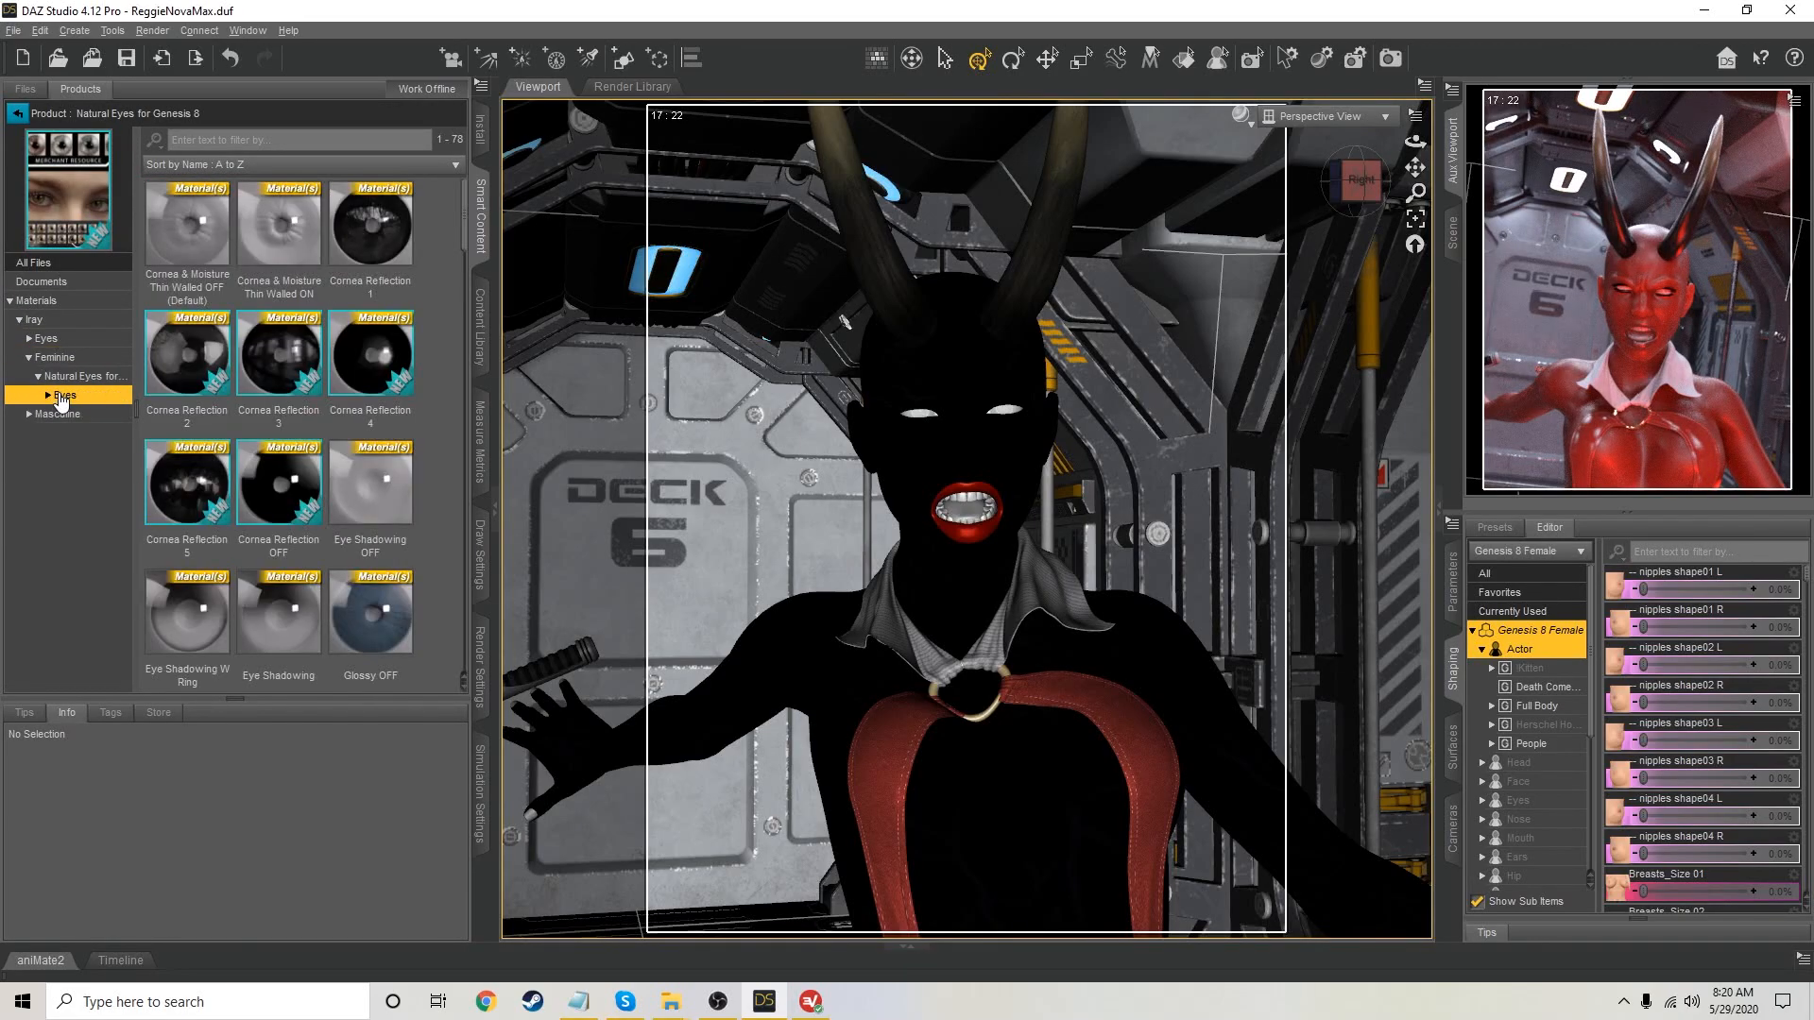
Apply the Sclera Default material to the Genesis 8 Female figure and view the eyes up close
scroll(421, 485, "down", 4)
scroll(416, 488, "down", 5)
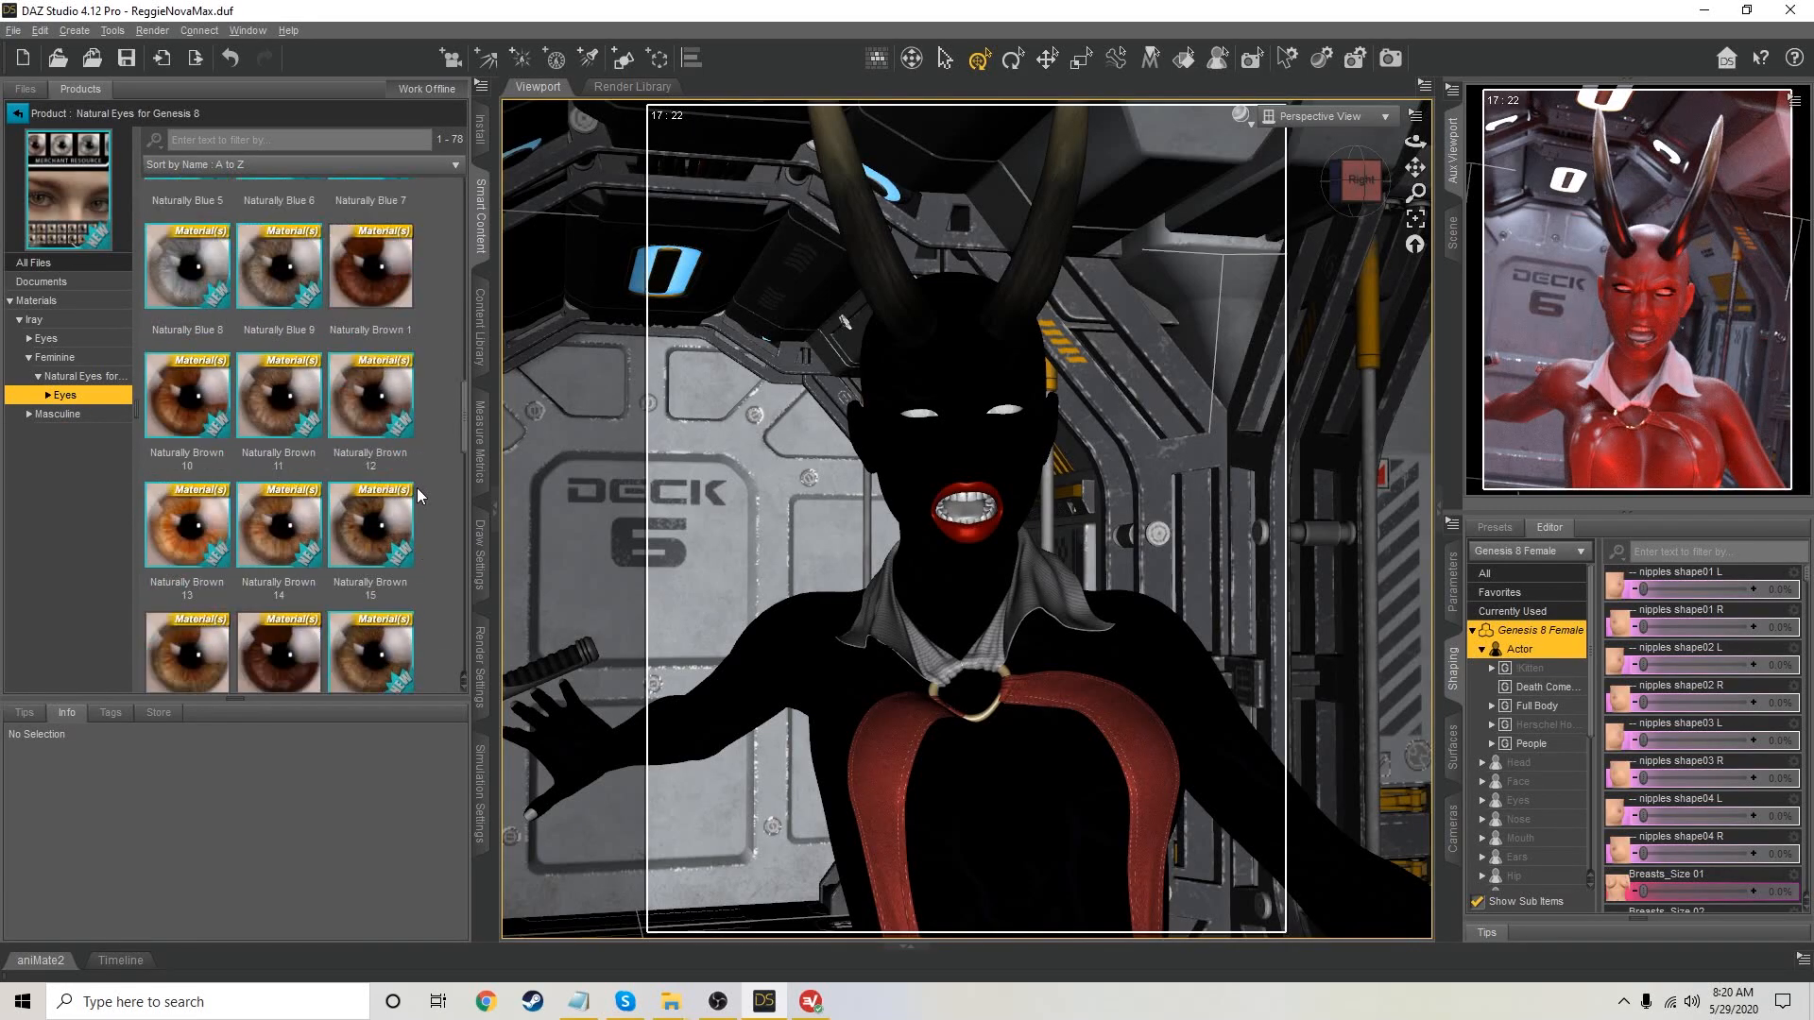
scroll(417, 487, "down", 8)
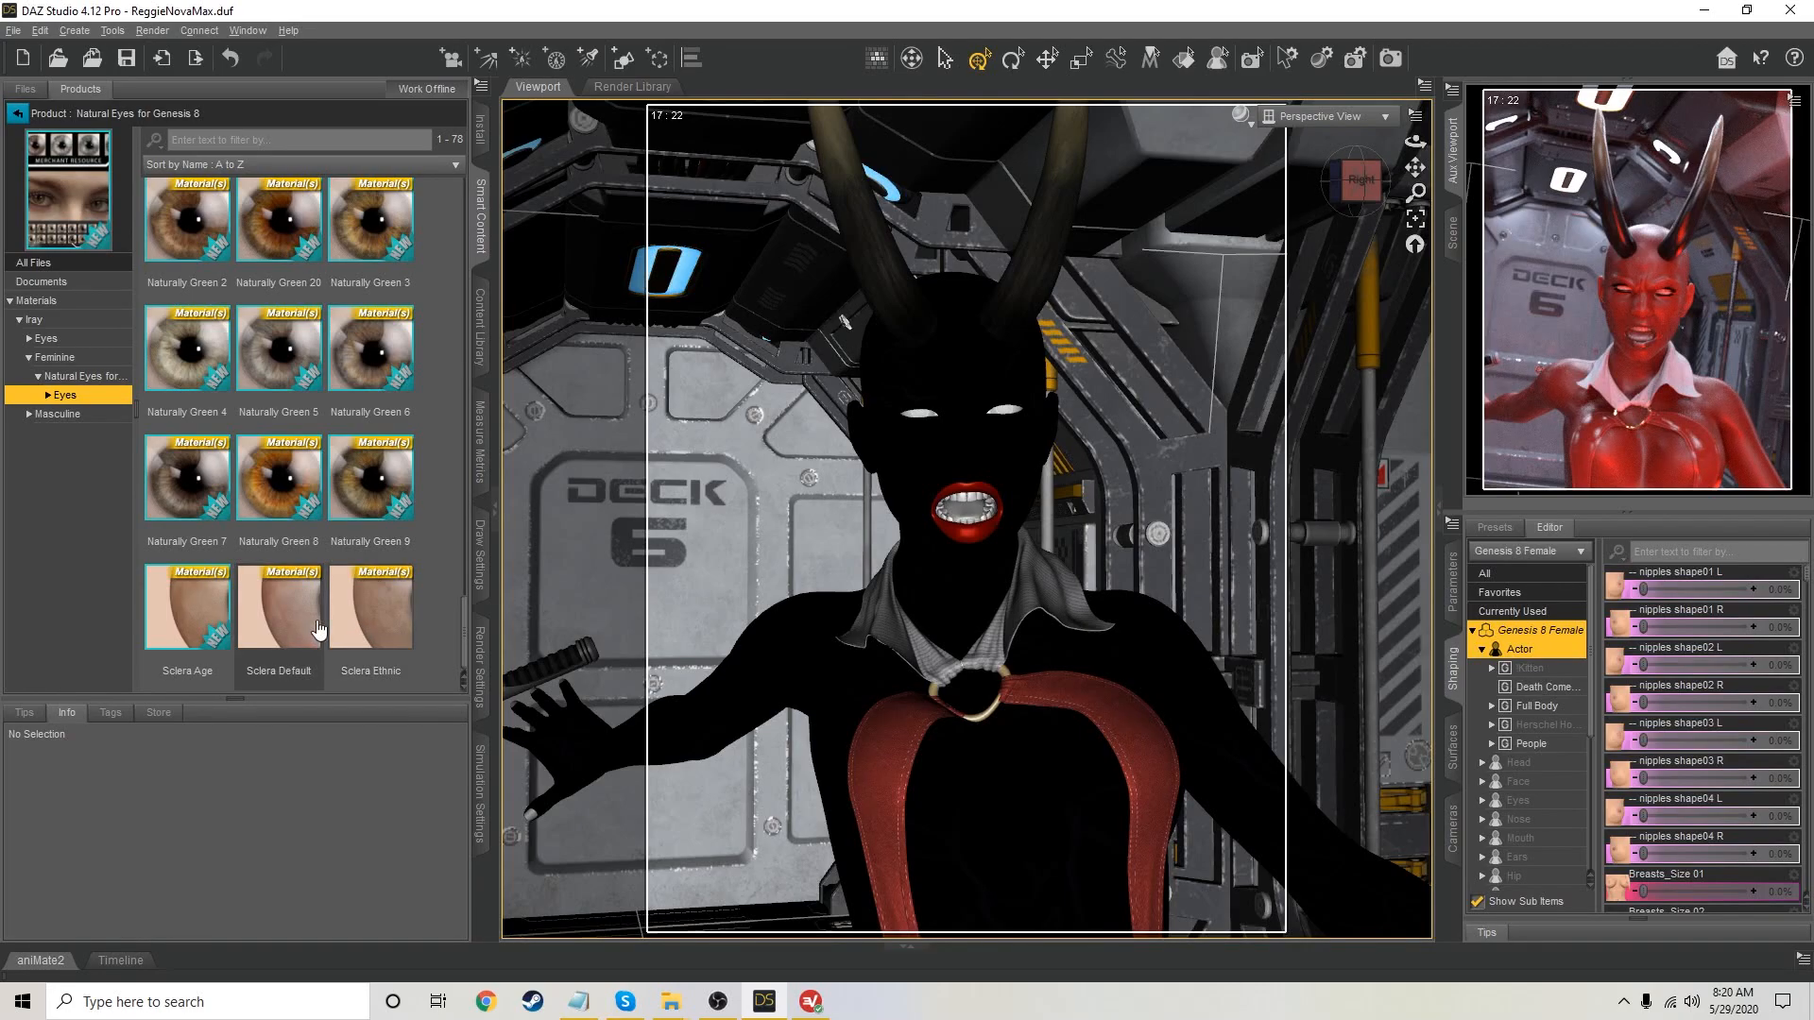
double_click(282, 616)
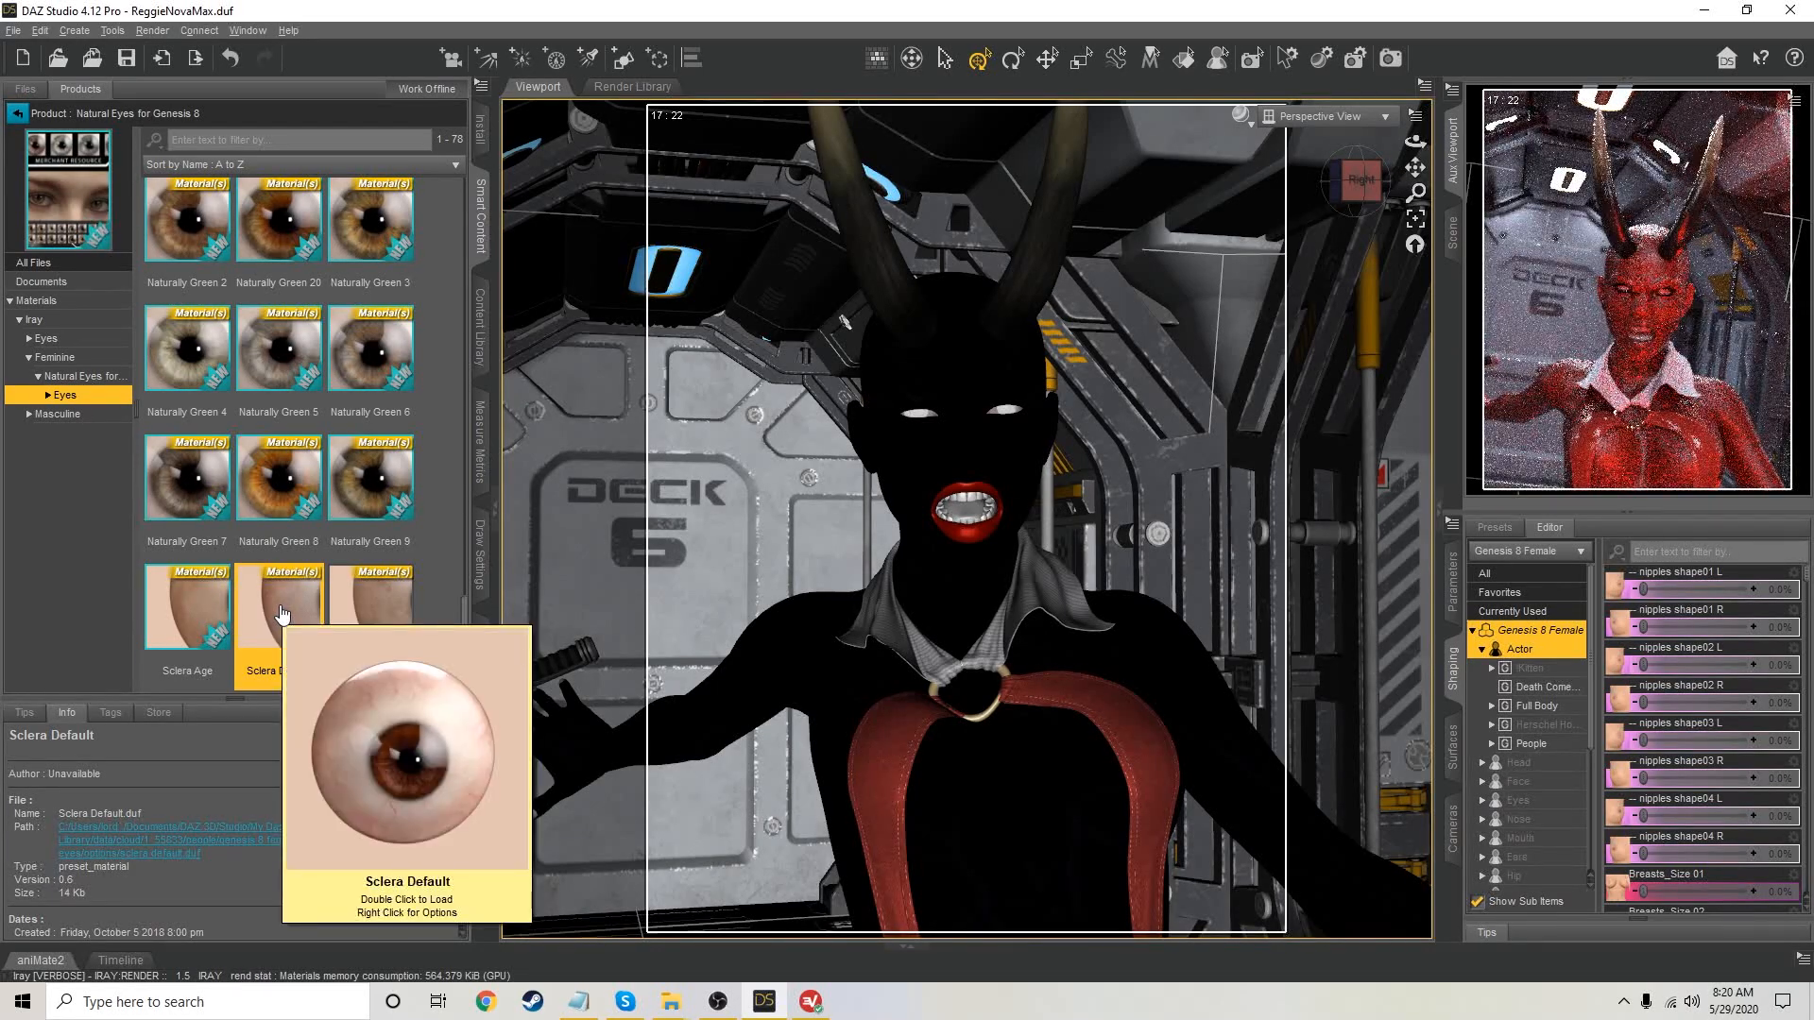
mouse_move(1415, 193)
left_mouse_down()
mouse_move(1412, 151)
mouse_move(1415, 178)
left_mouse_up()
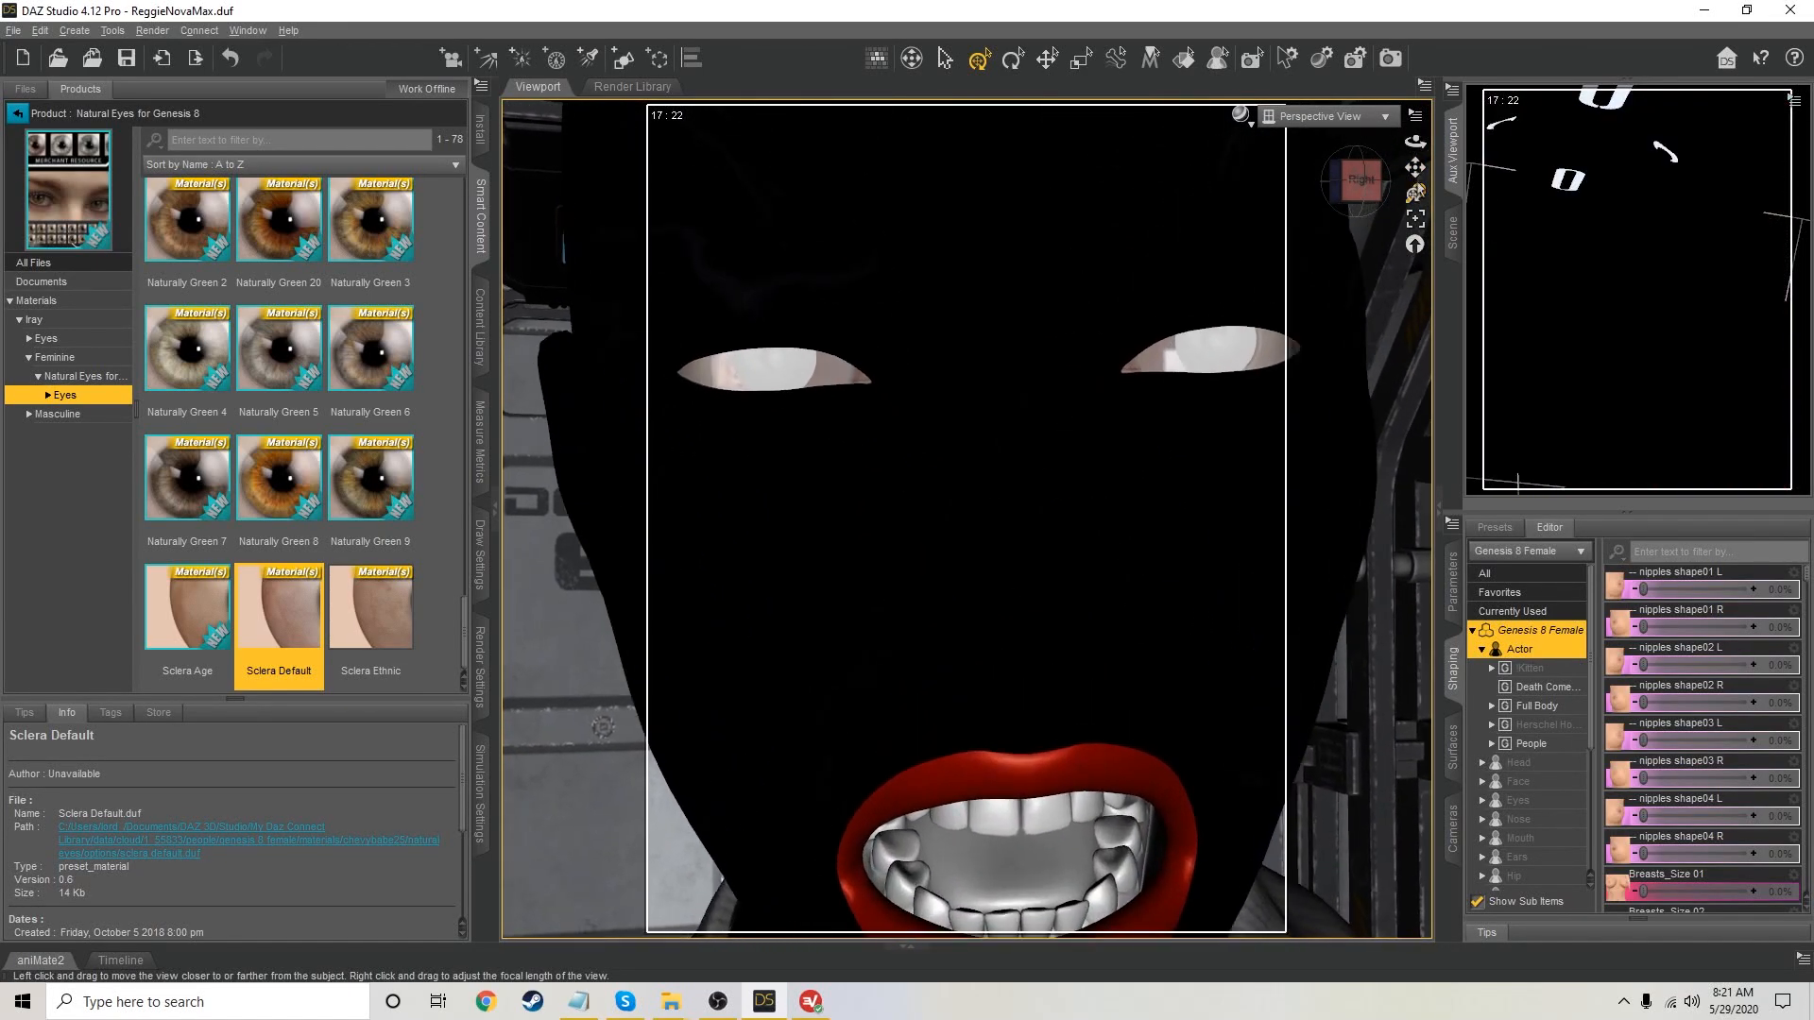
Expand the Genesis 8 Female figure in the scene hierarchy and select its eyelashes
left_click(1454, 251)
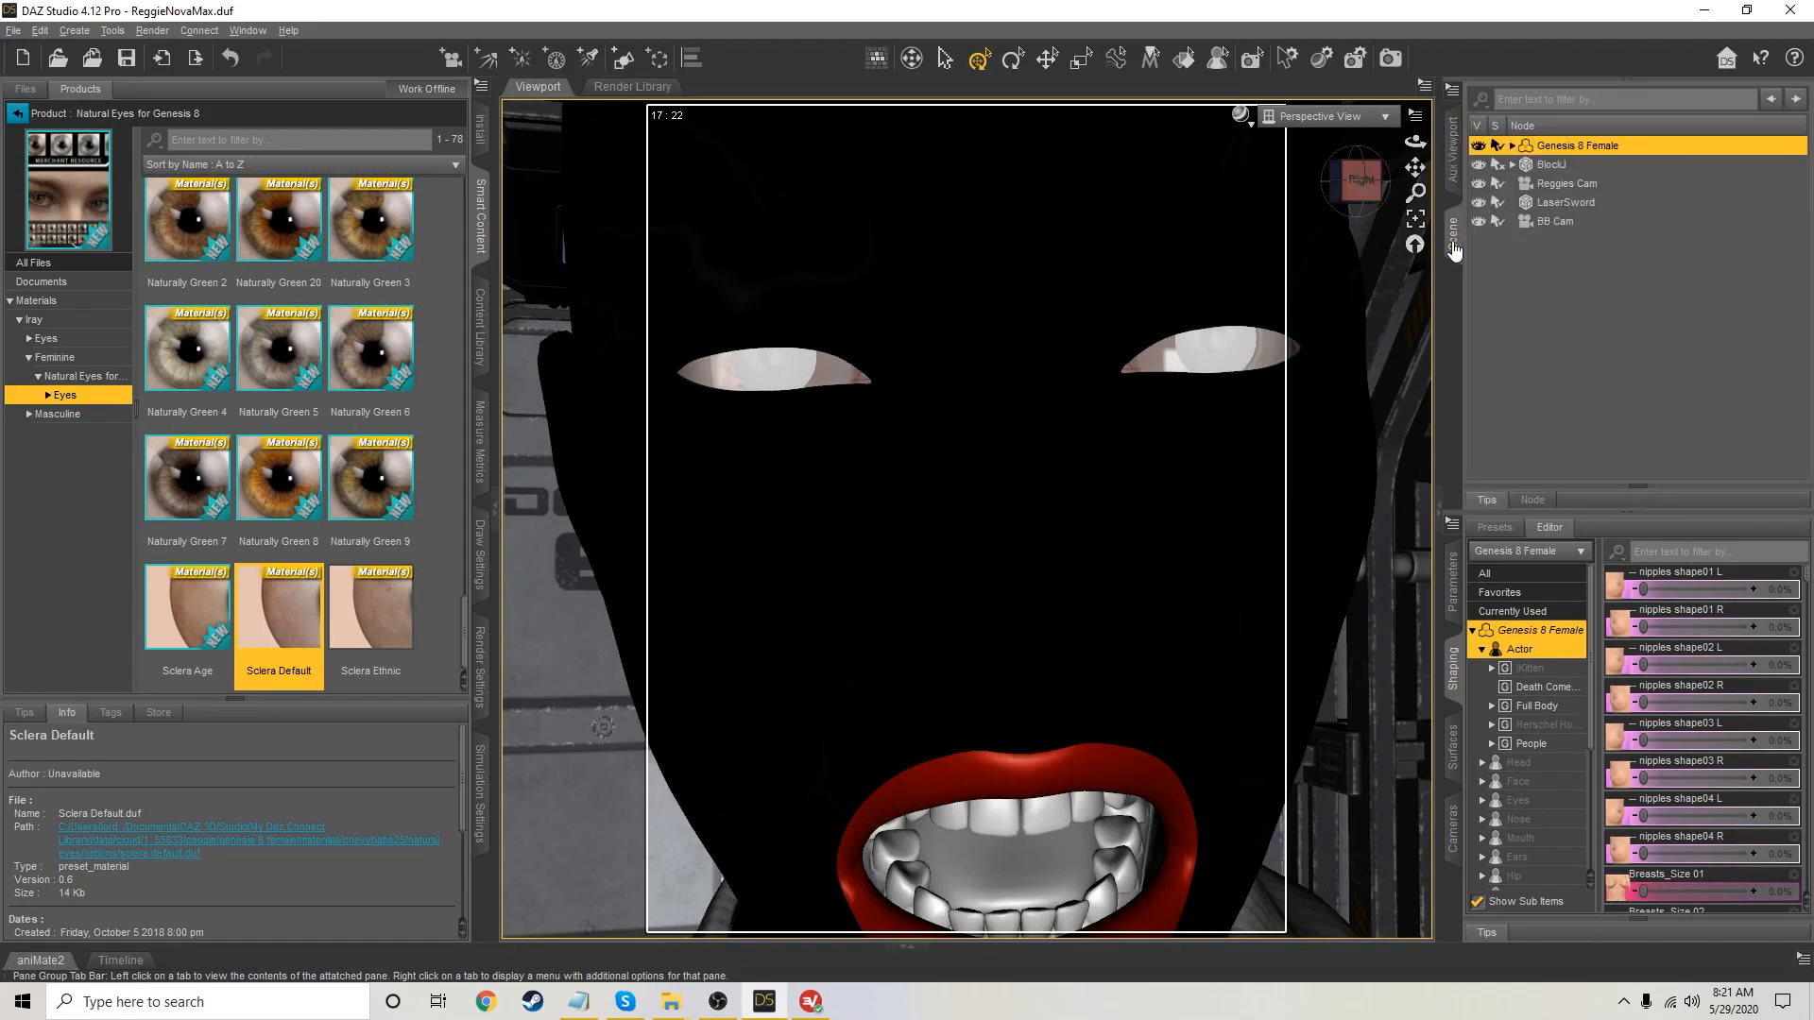
left_click(1513, 146)
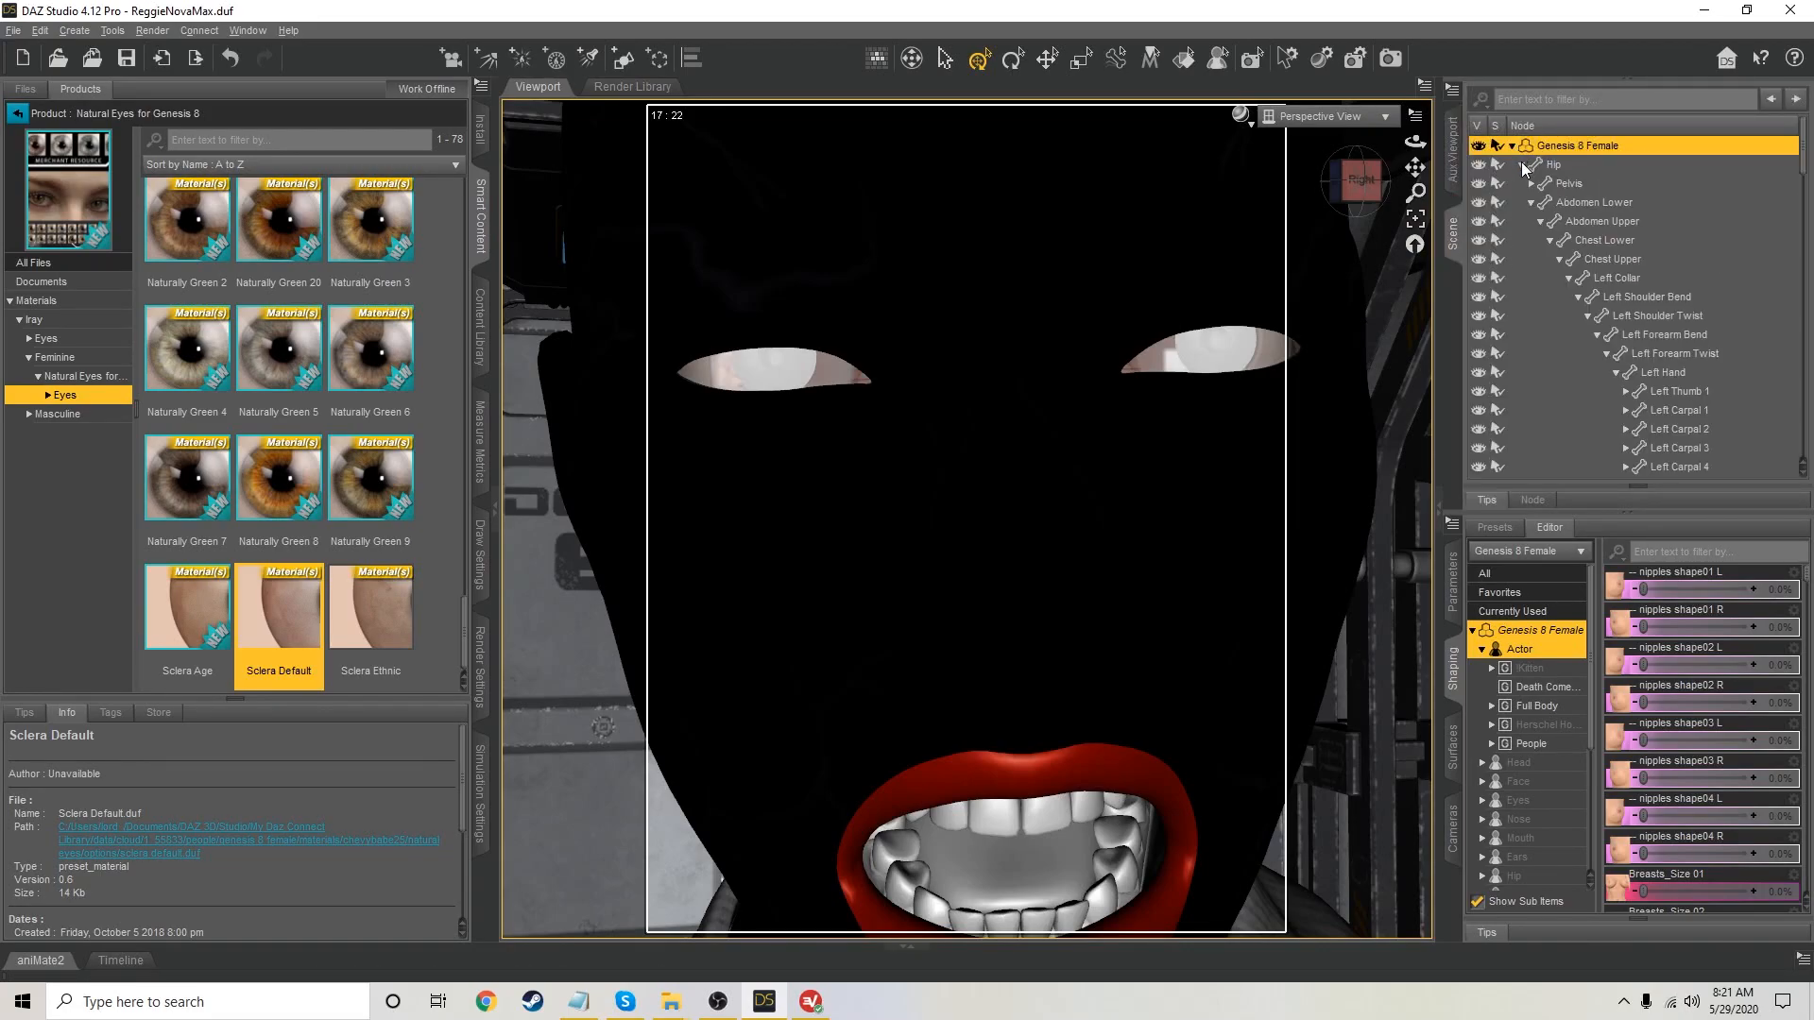
left_click(1522, 166)
left_click(1629, 186)
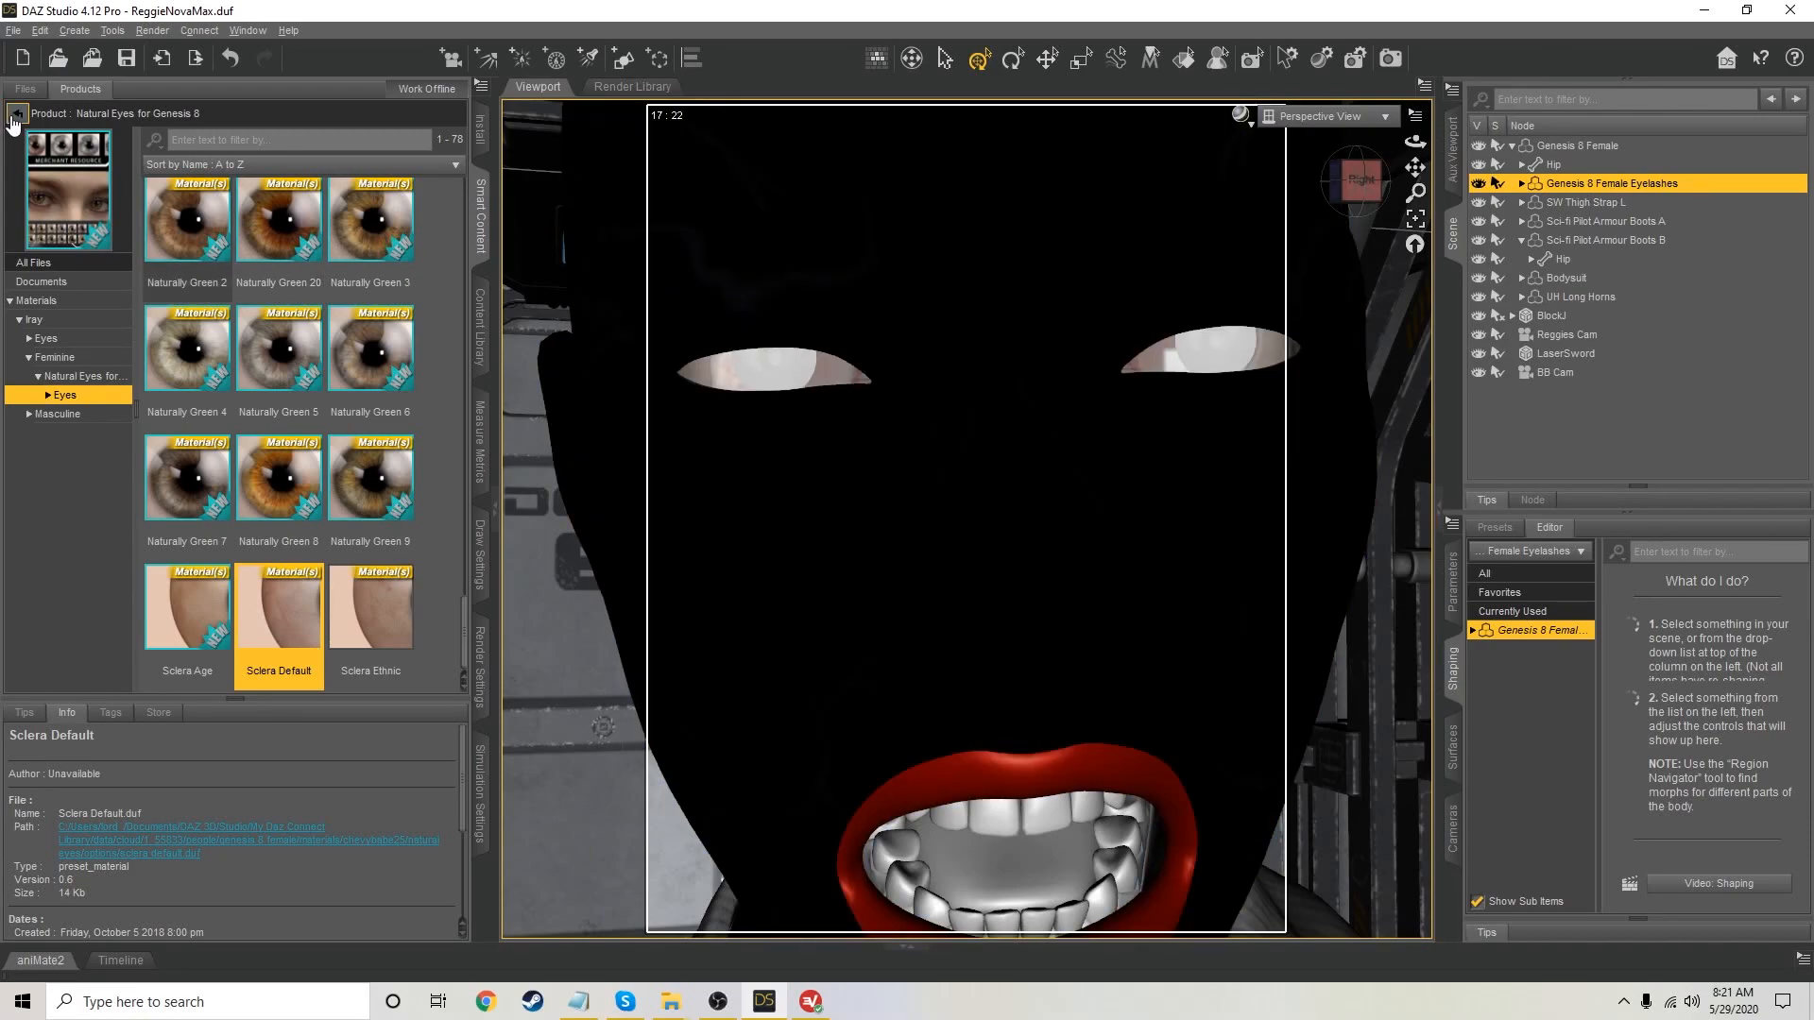
Return to the "eyes" product results and install Horror Eyes for Genesis 8 Male and Female and Actual Eyes 5
left_click(16, 115)
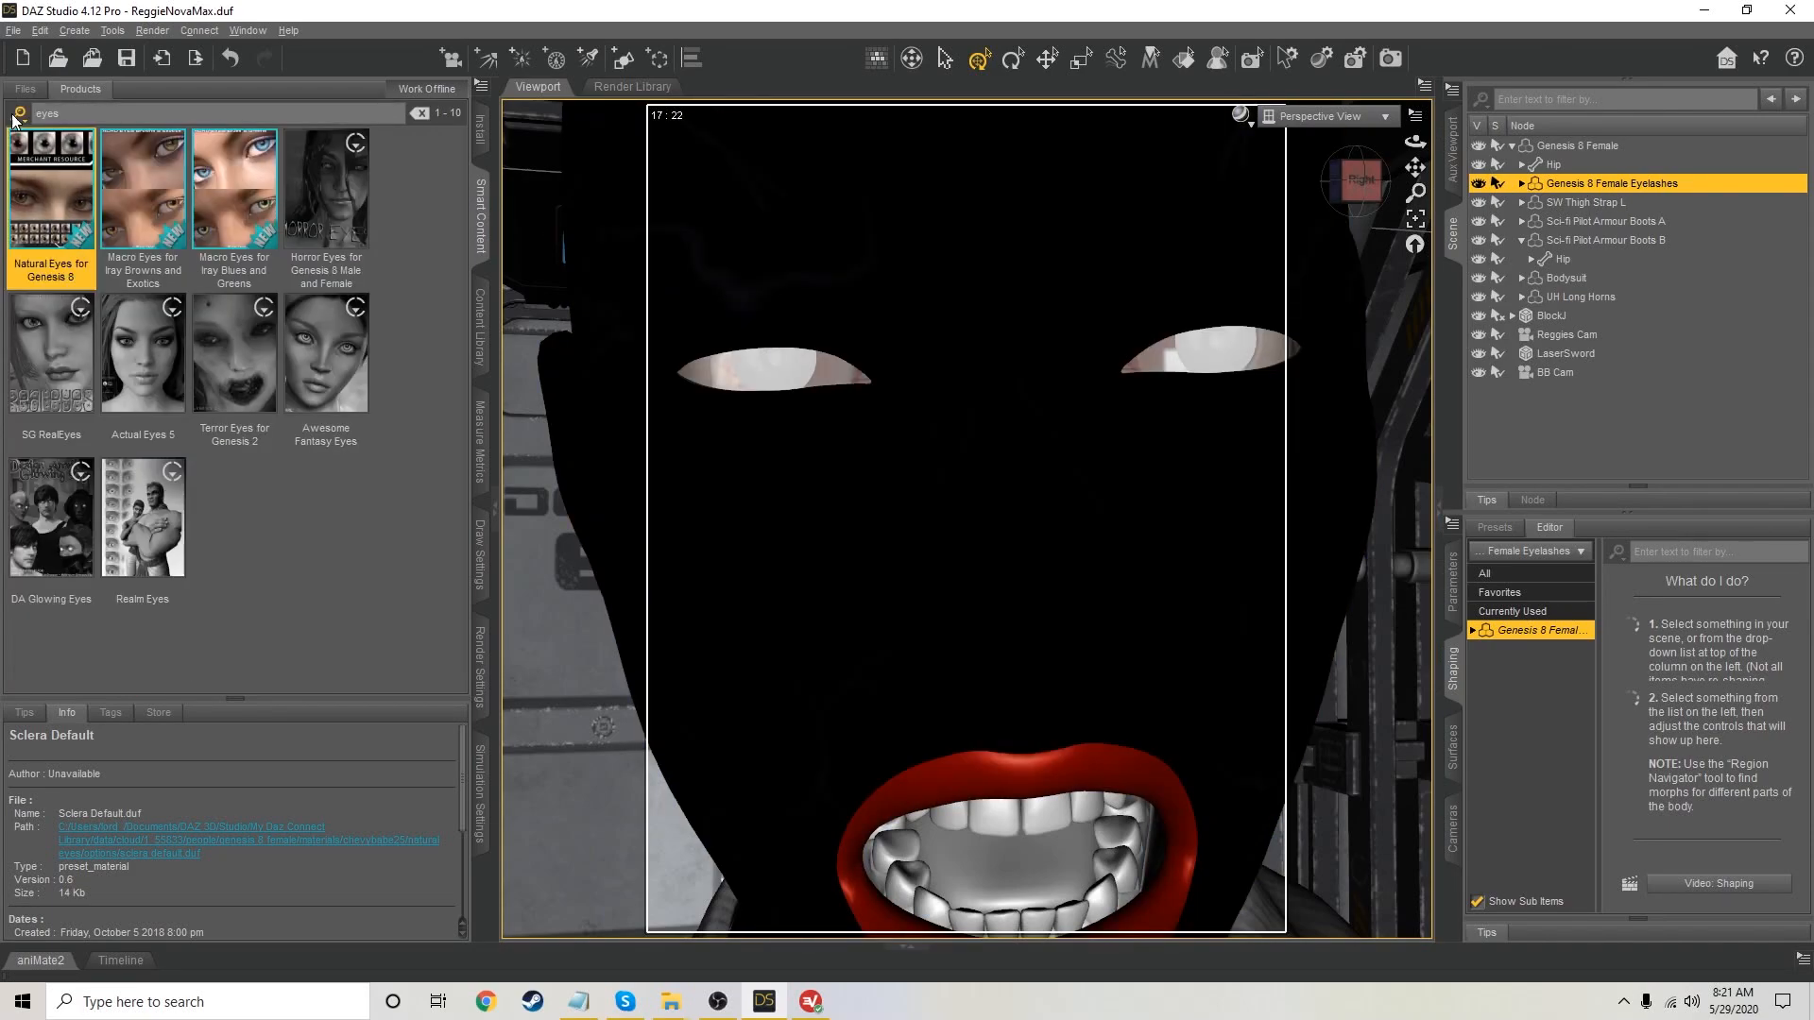
right_click(186, 365)
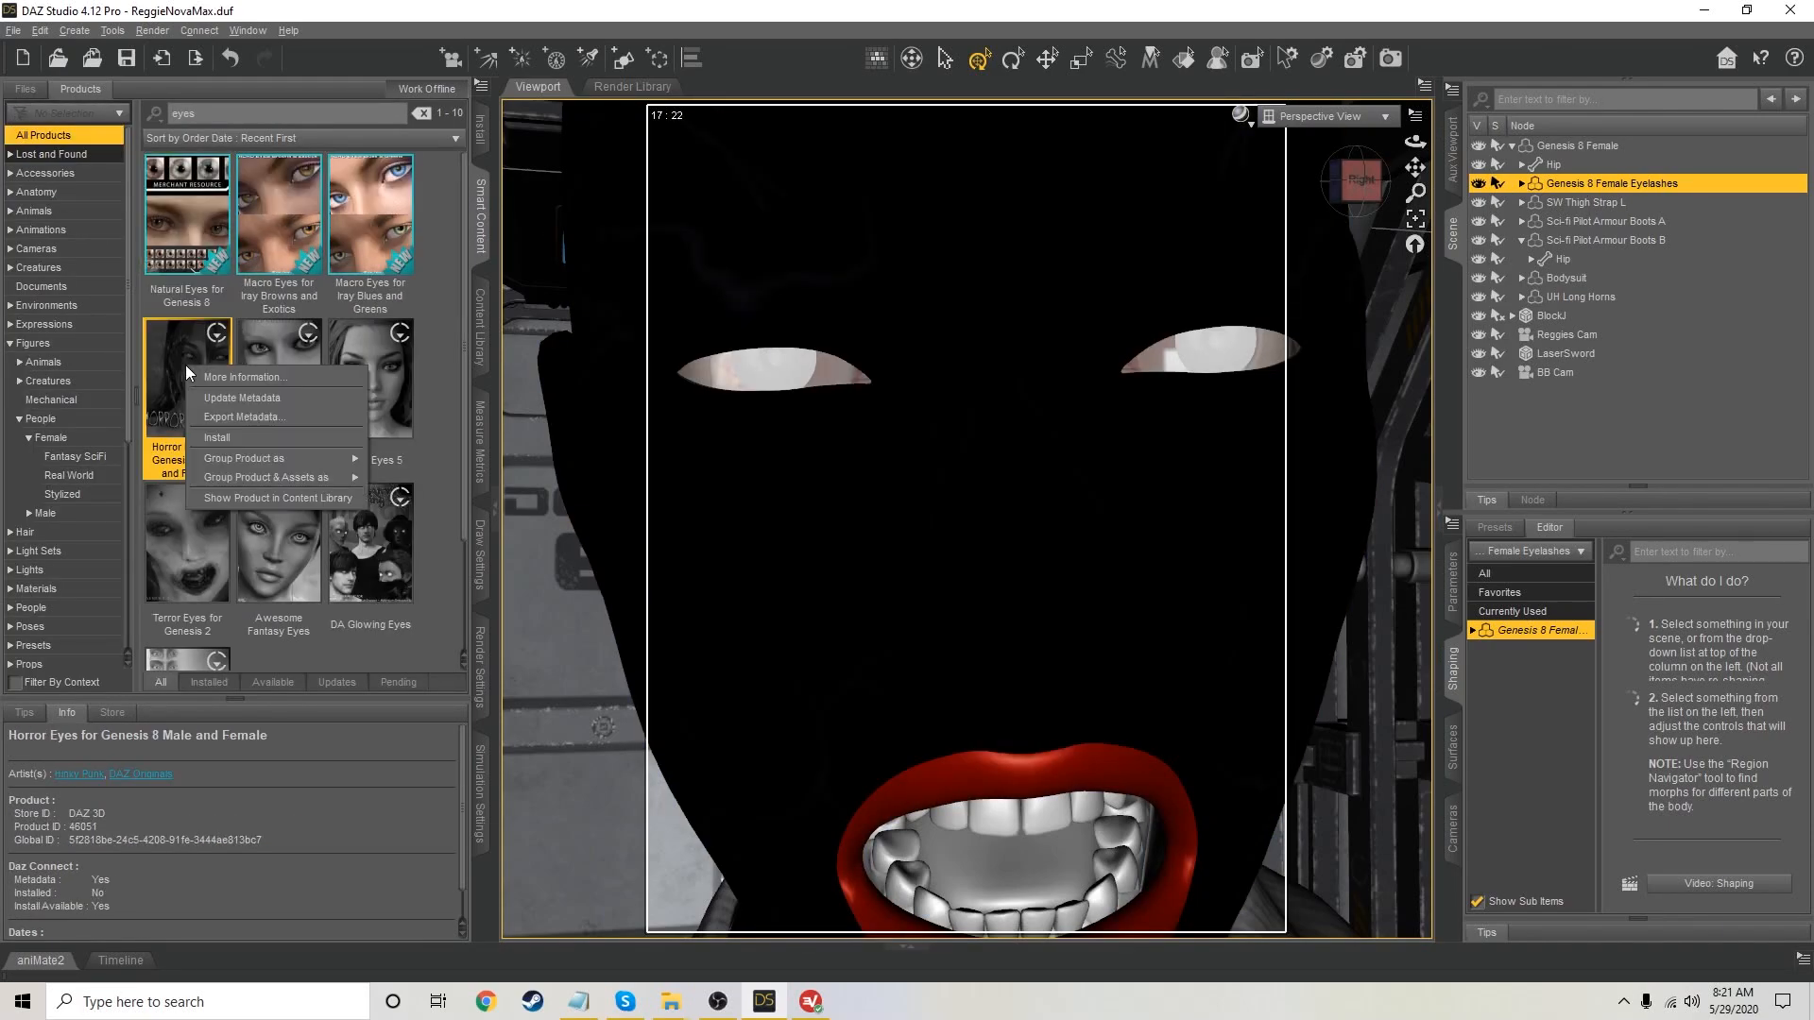
left_click(235, 444)
right_click(382, 365)
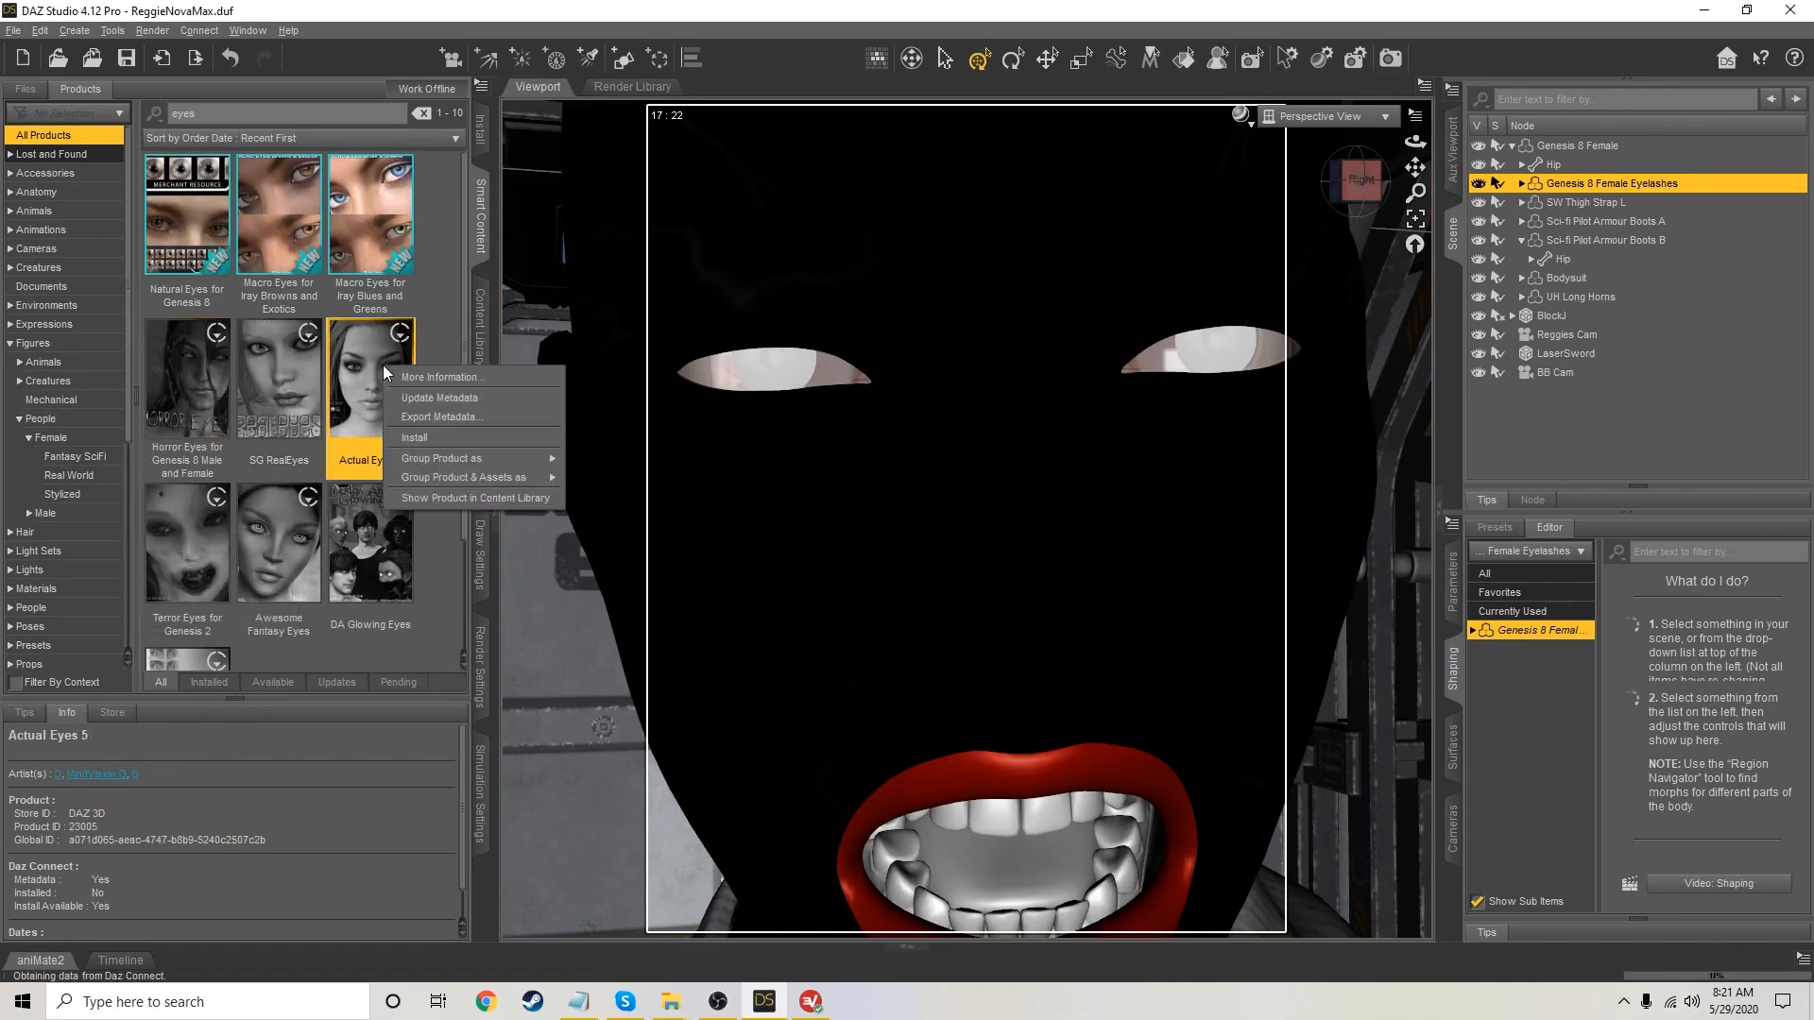
left_click(415, 435)
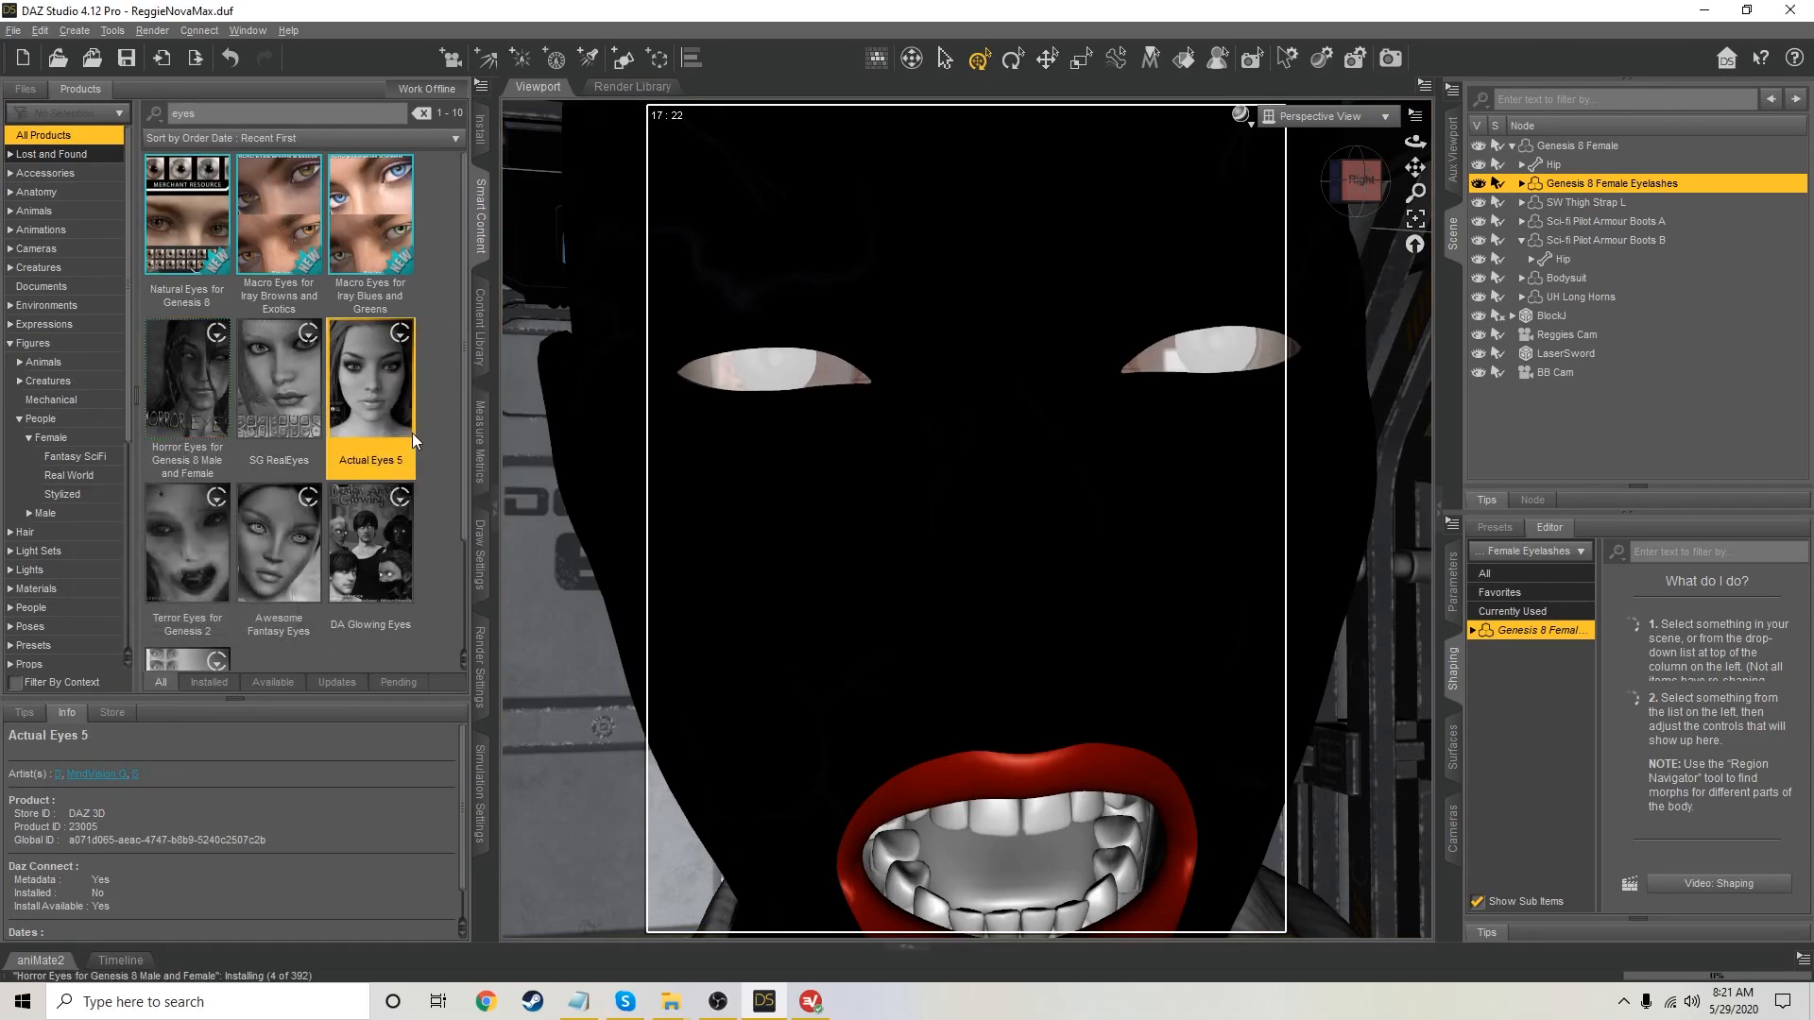
Search all products for "brows"
mouse_move(259, 225)
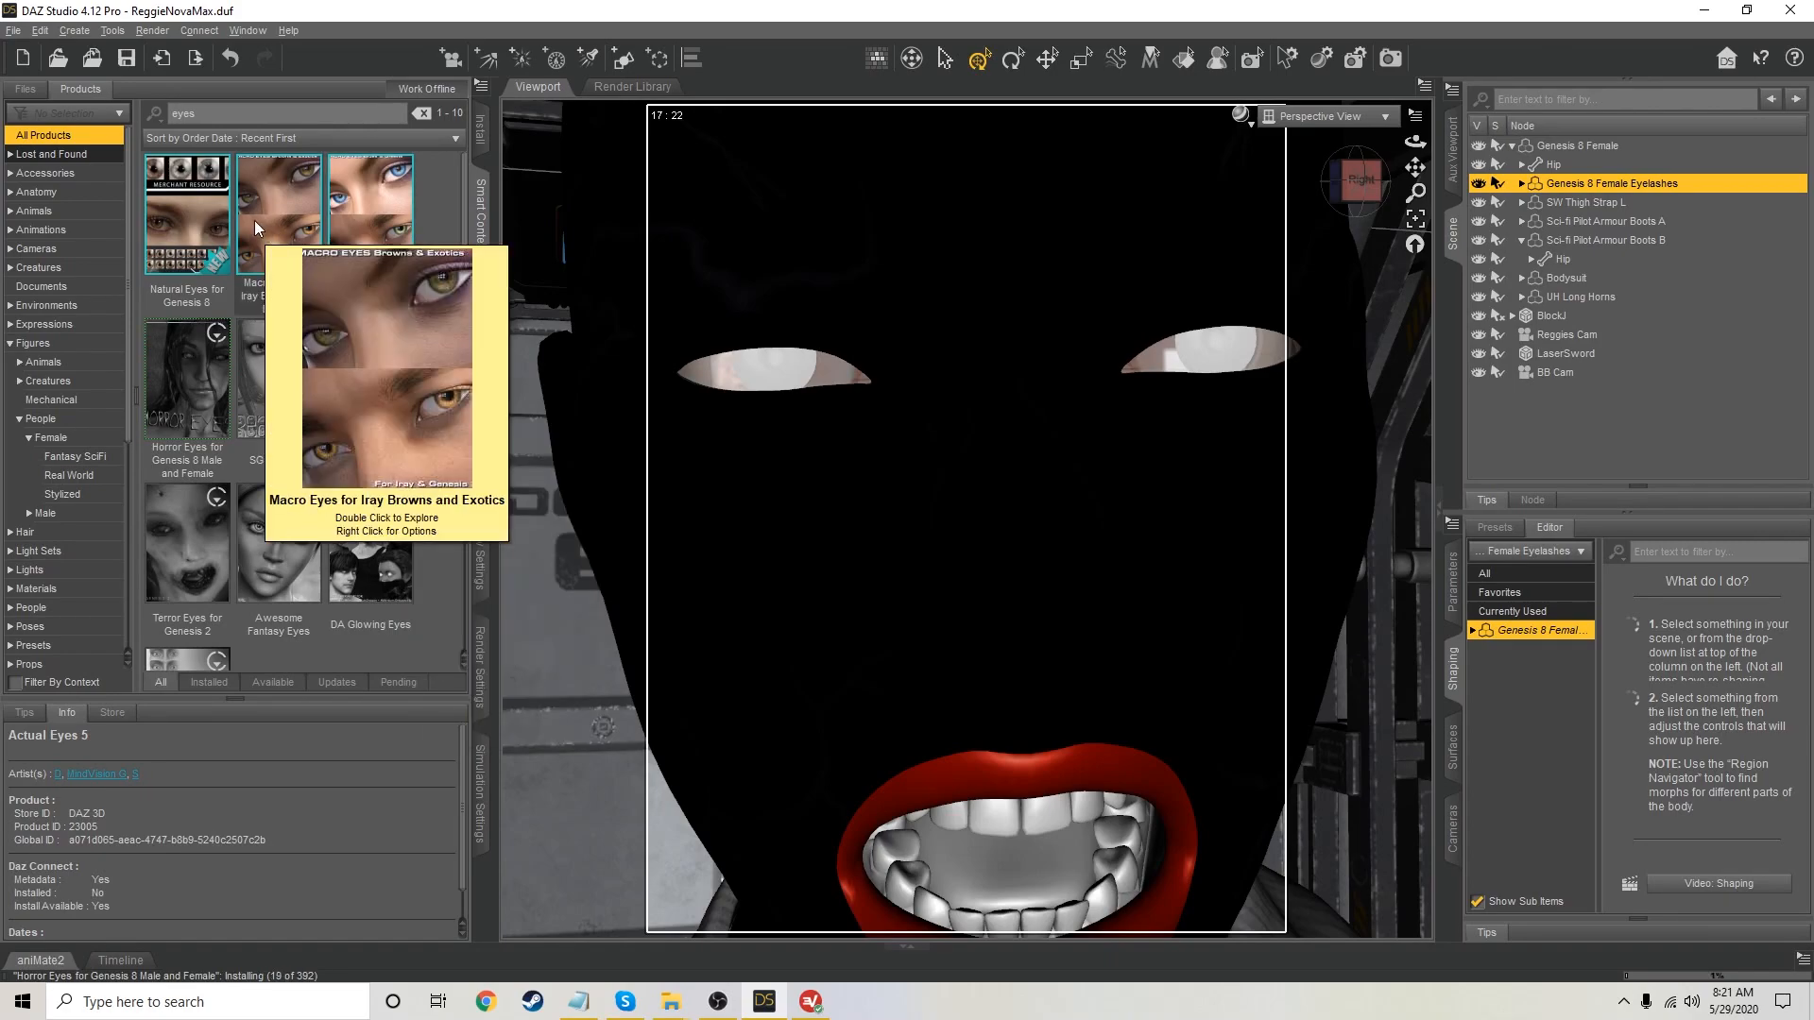
left_click_drag(220, 114, 44, 105)
type("brows")
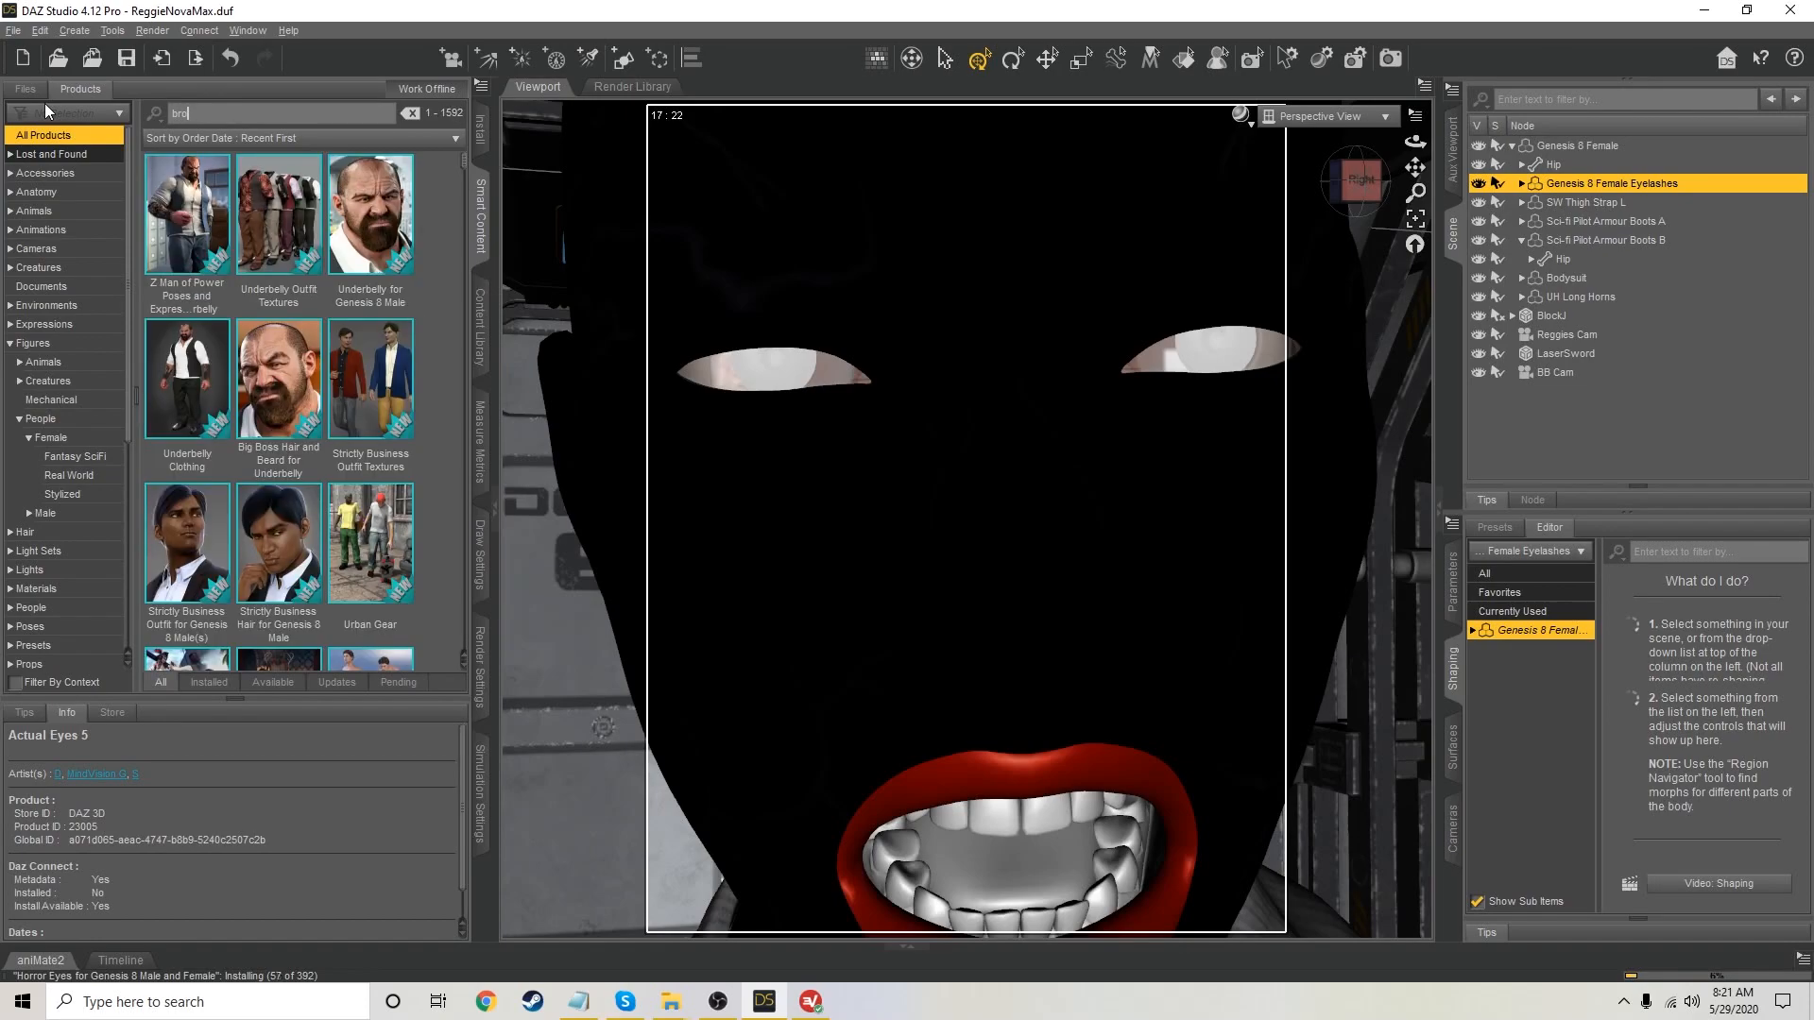
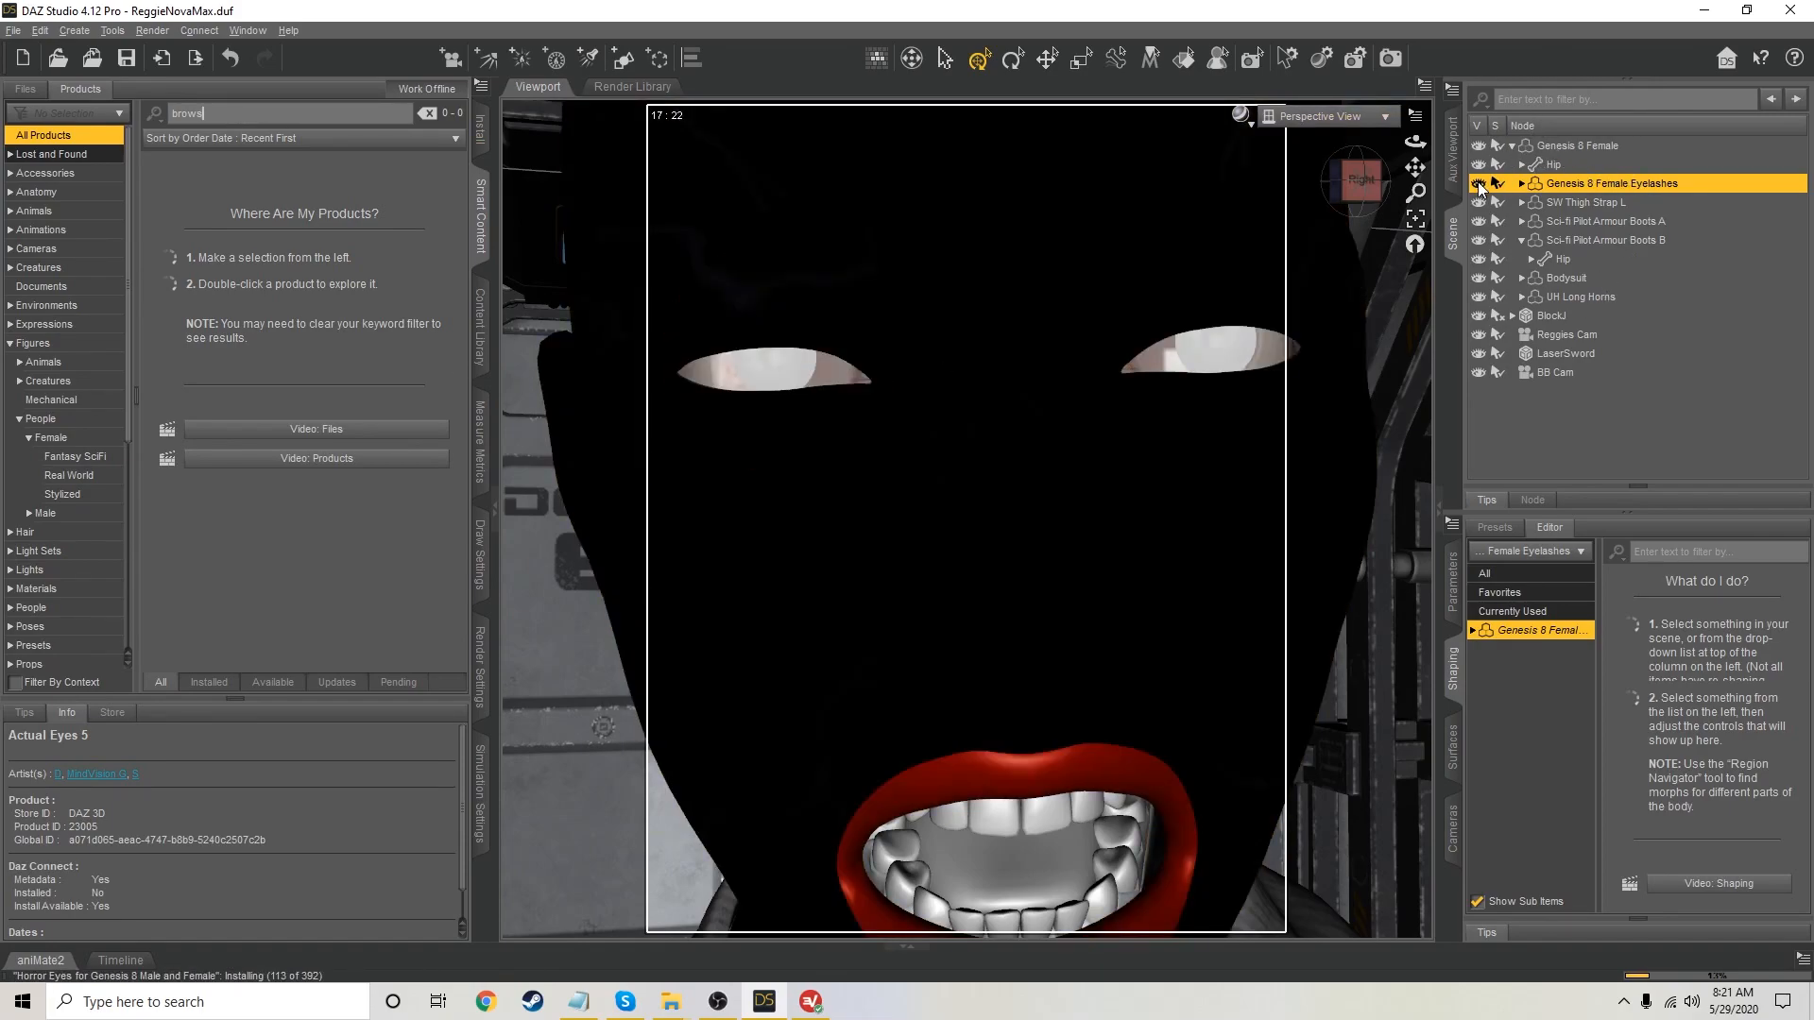
Search the products for "eyebrows" and the installed products for "brow"
left_click(1453, 152)
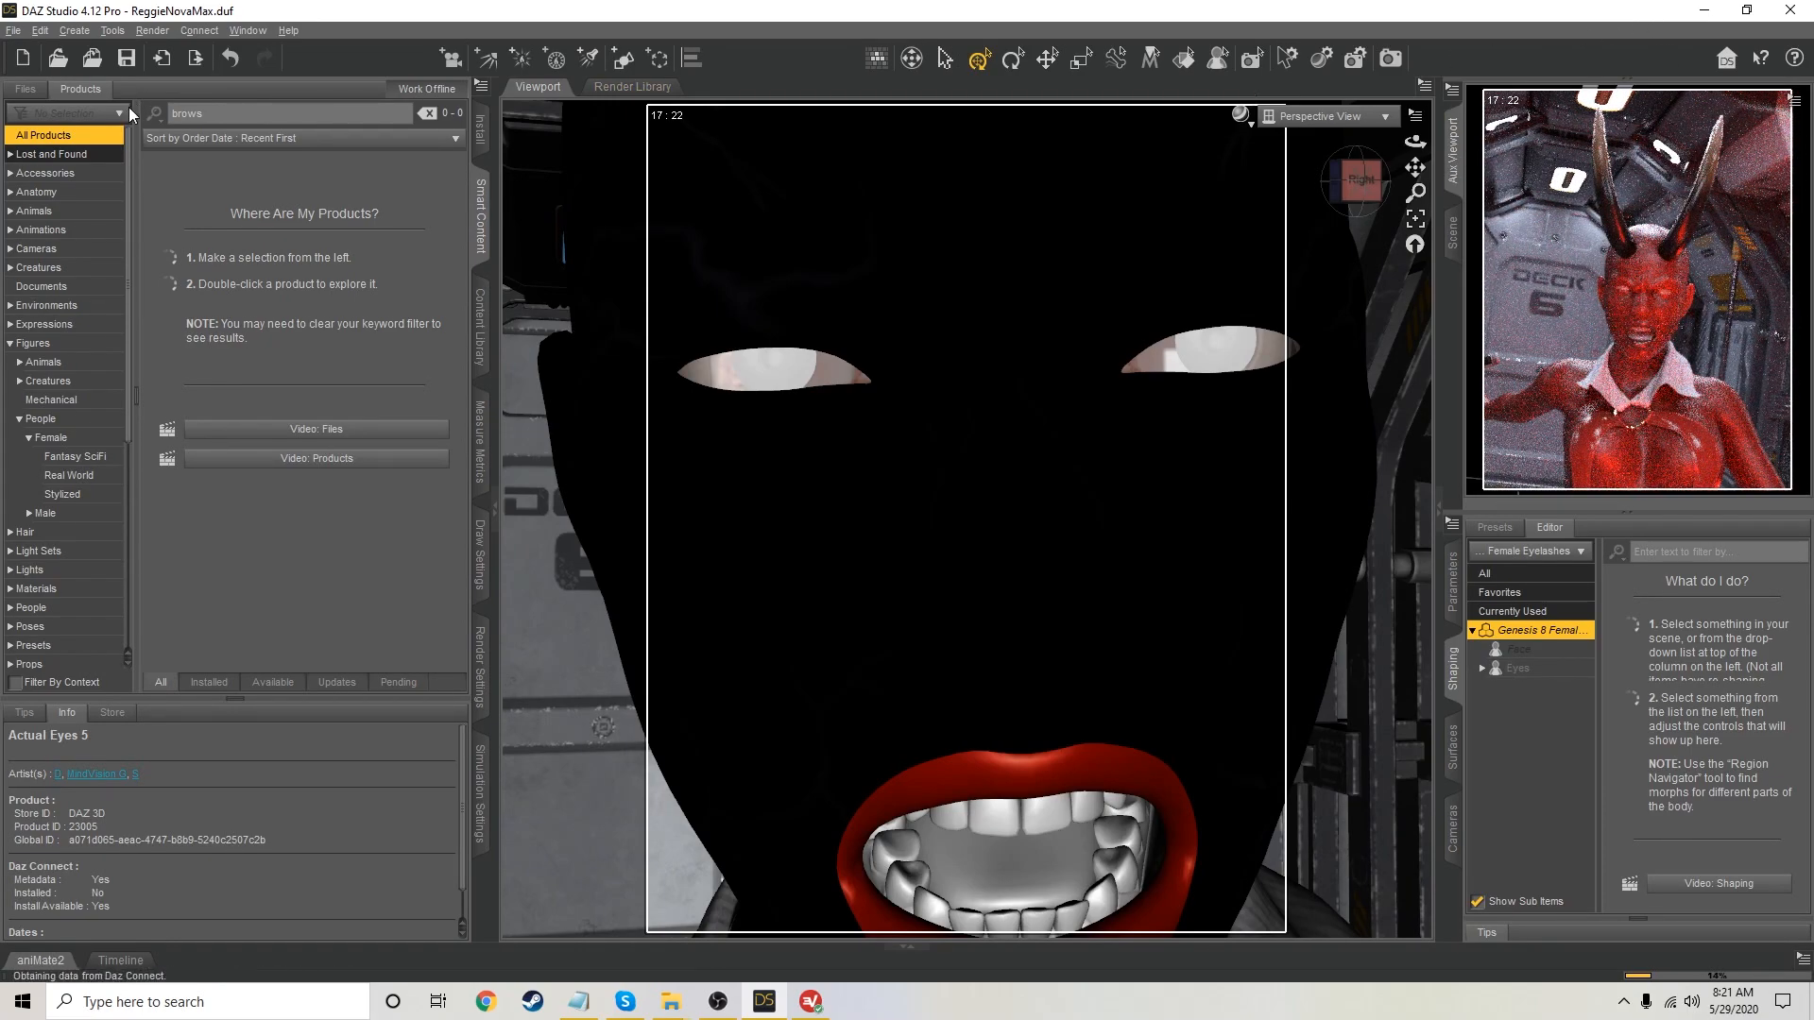
left_click_drag(212, 115, 73, 106)
type("eyebrows")
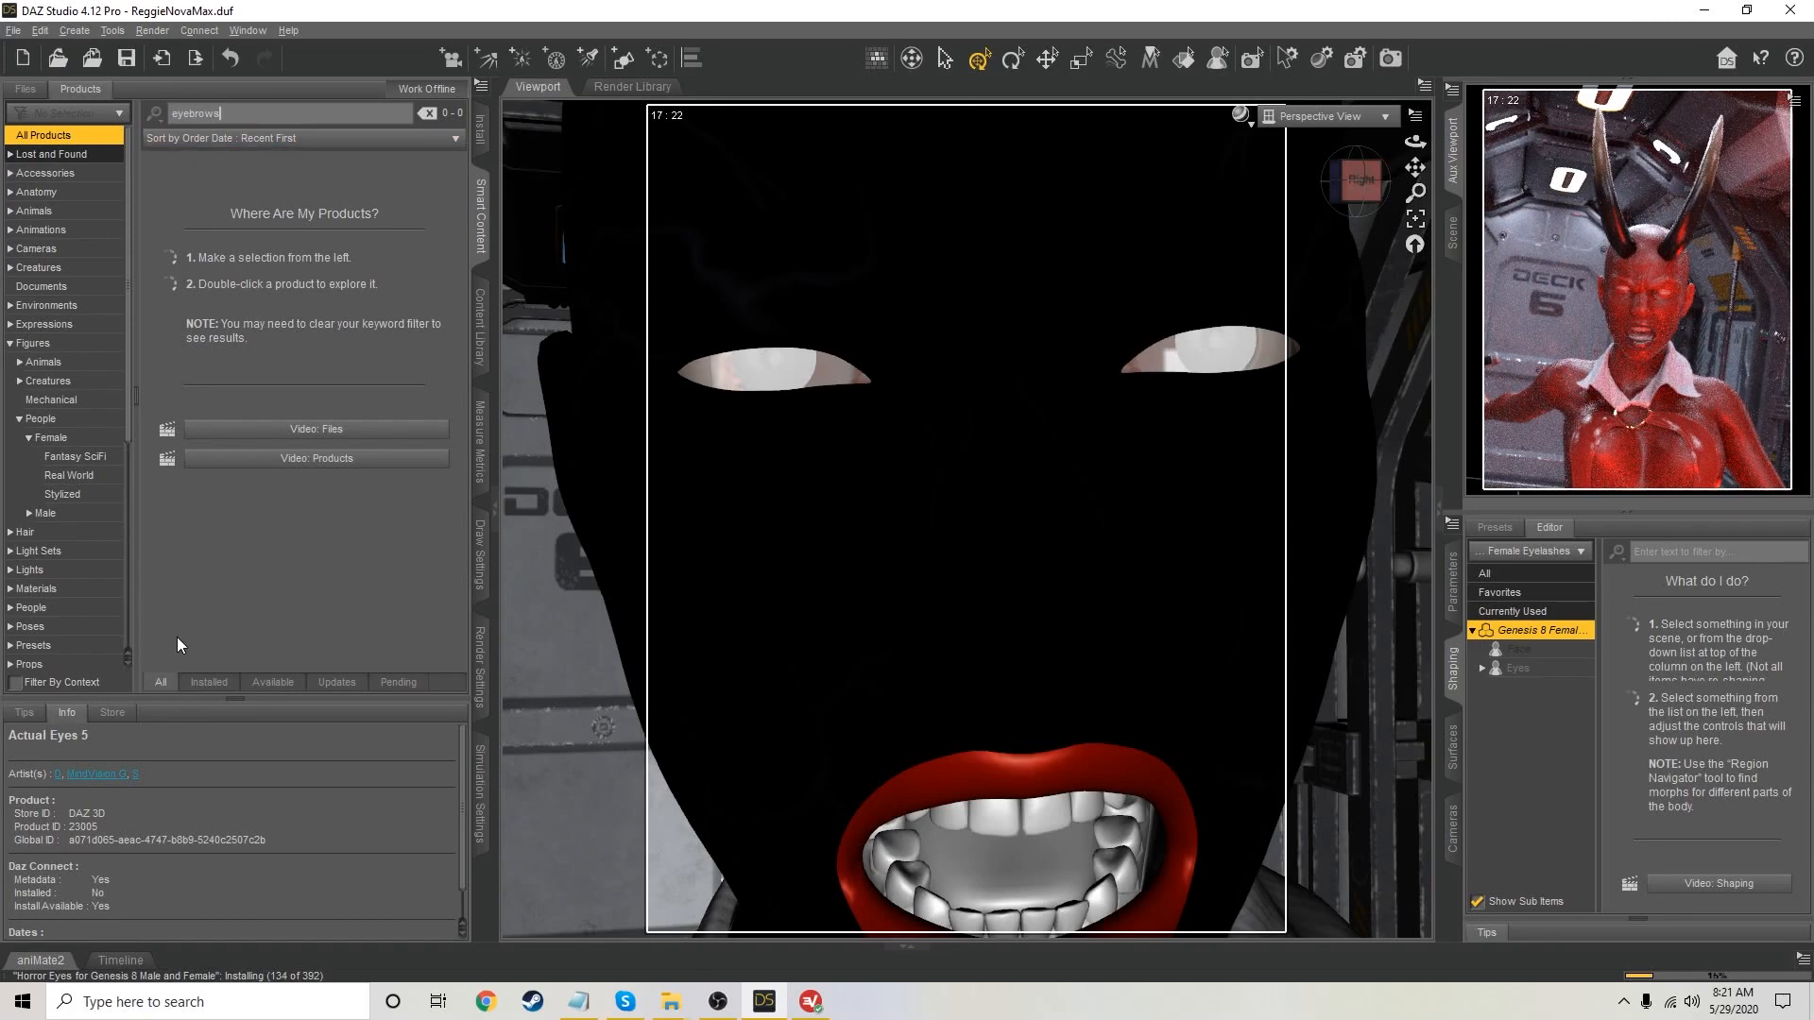
left_click(209, 683)
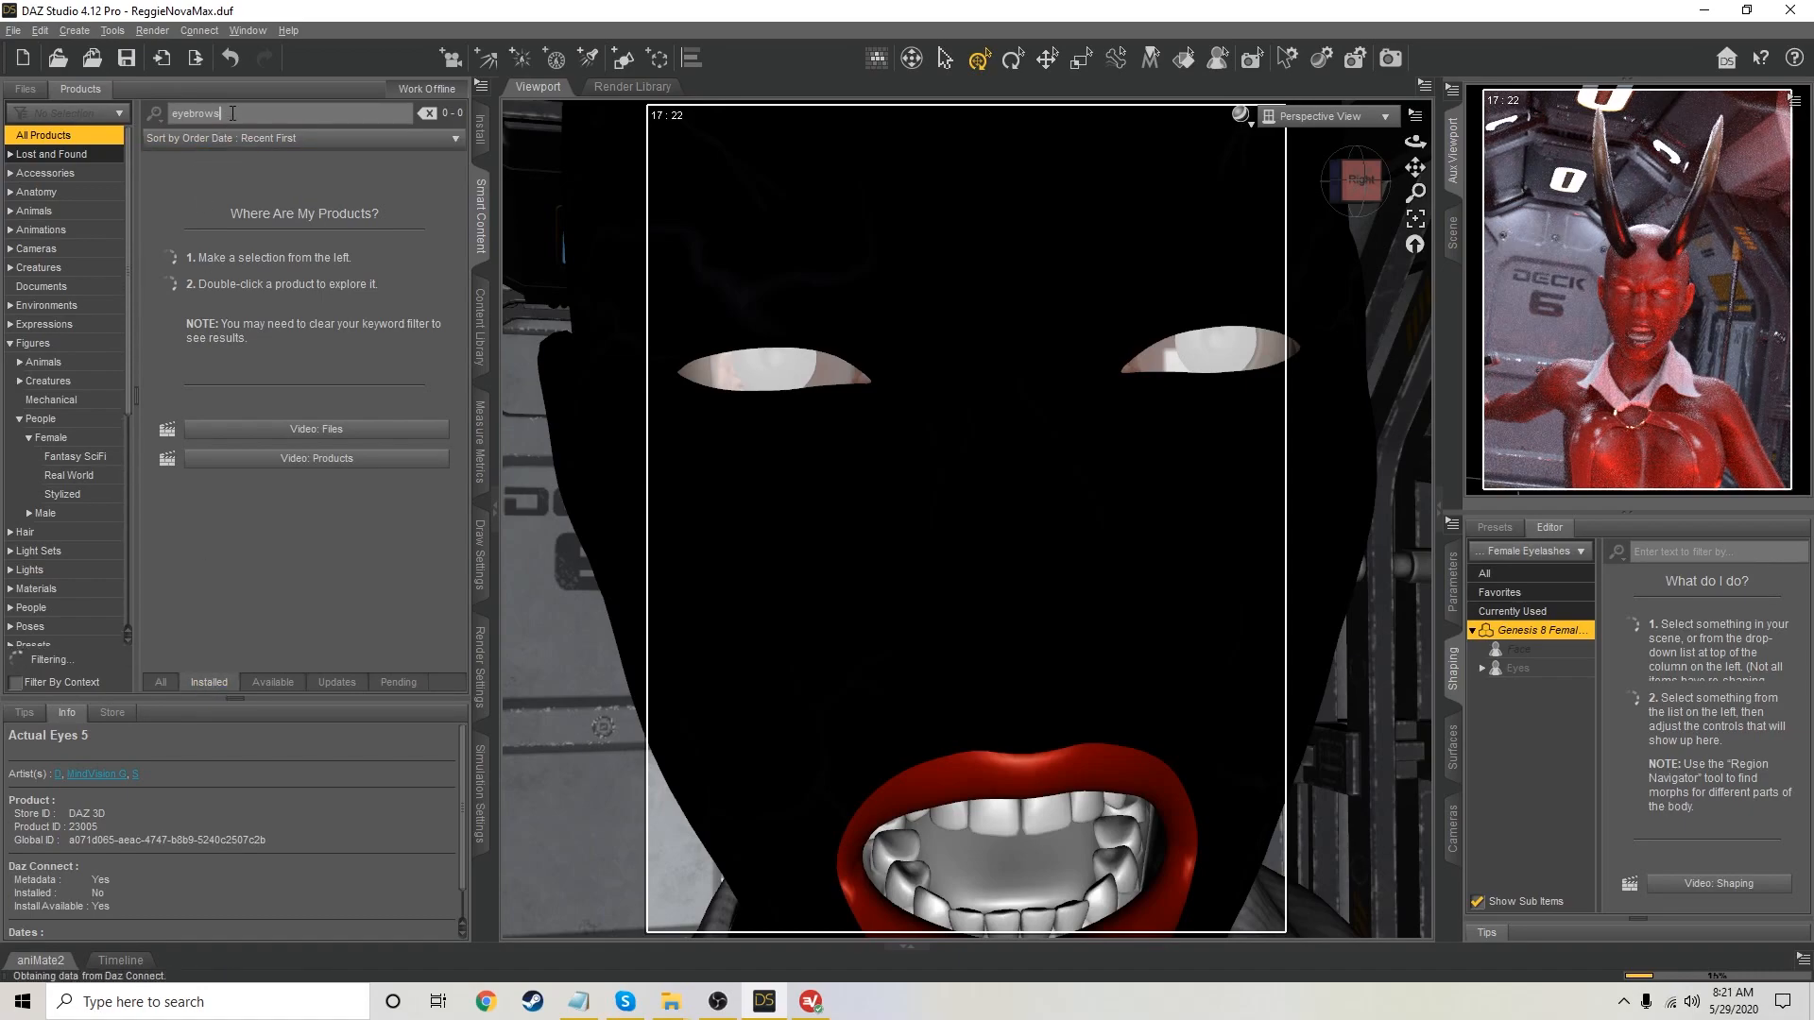
left_click(50, 134)
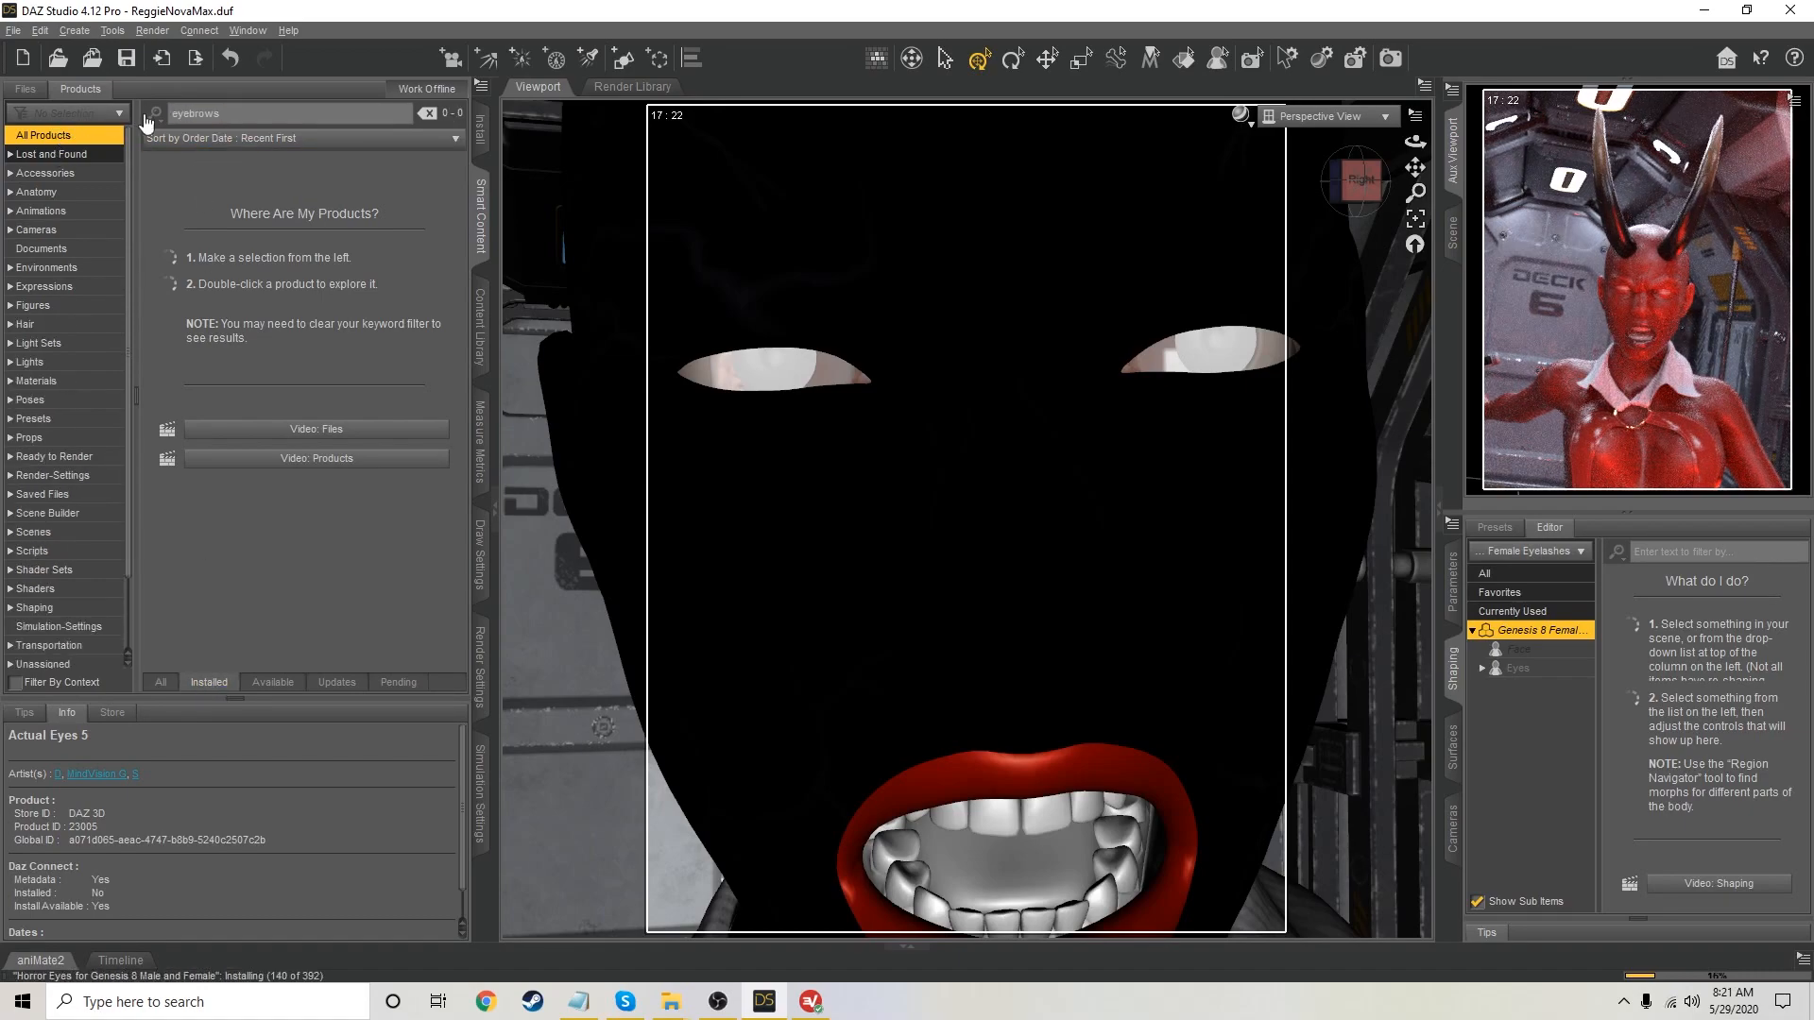
left_click_drag(223, 114, 36, 116)
type("brow")
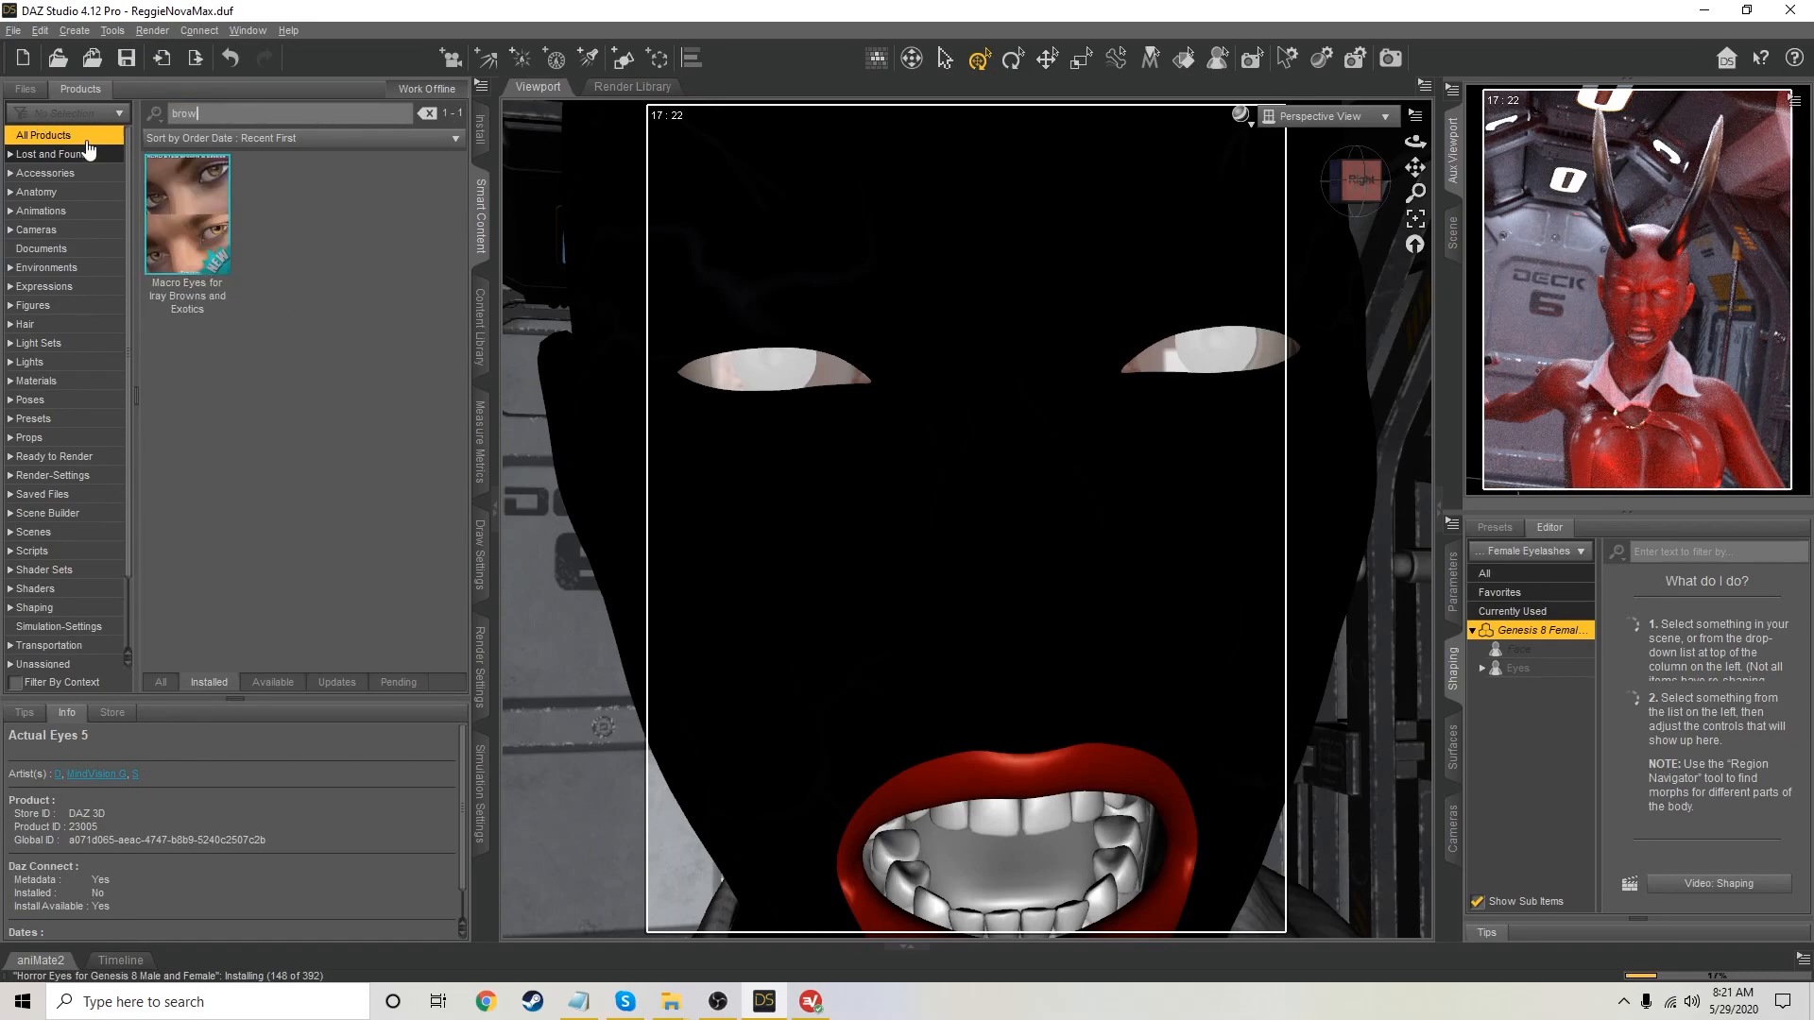
Search for "eyebrow" among the installed, available and all products
left_click_drag(215, 114, 99, 115)
type("ebrow")
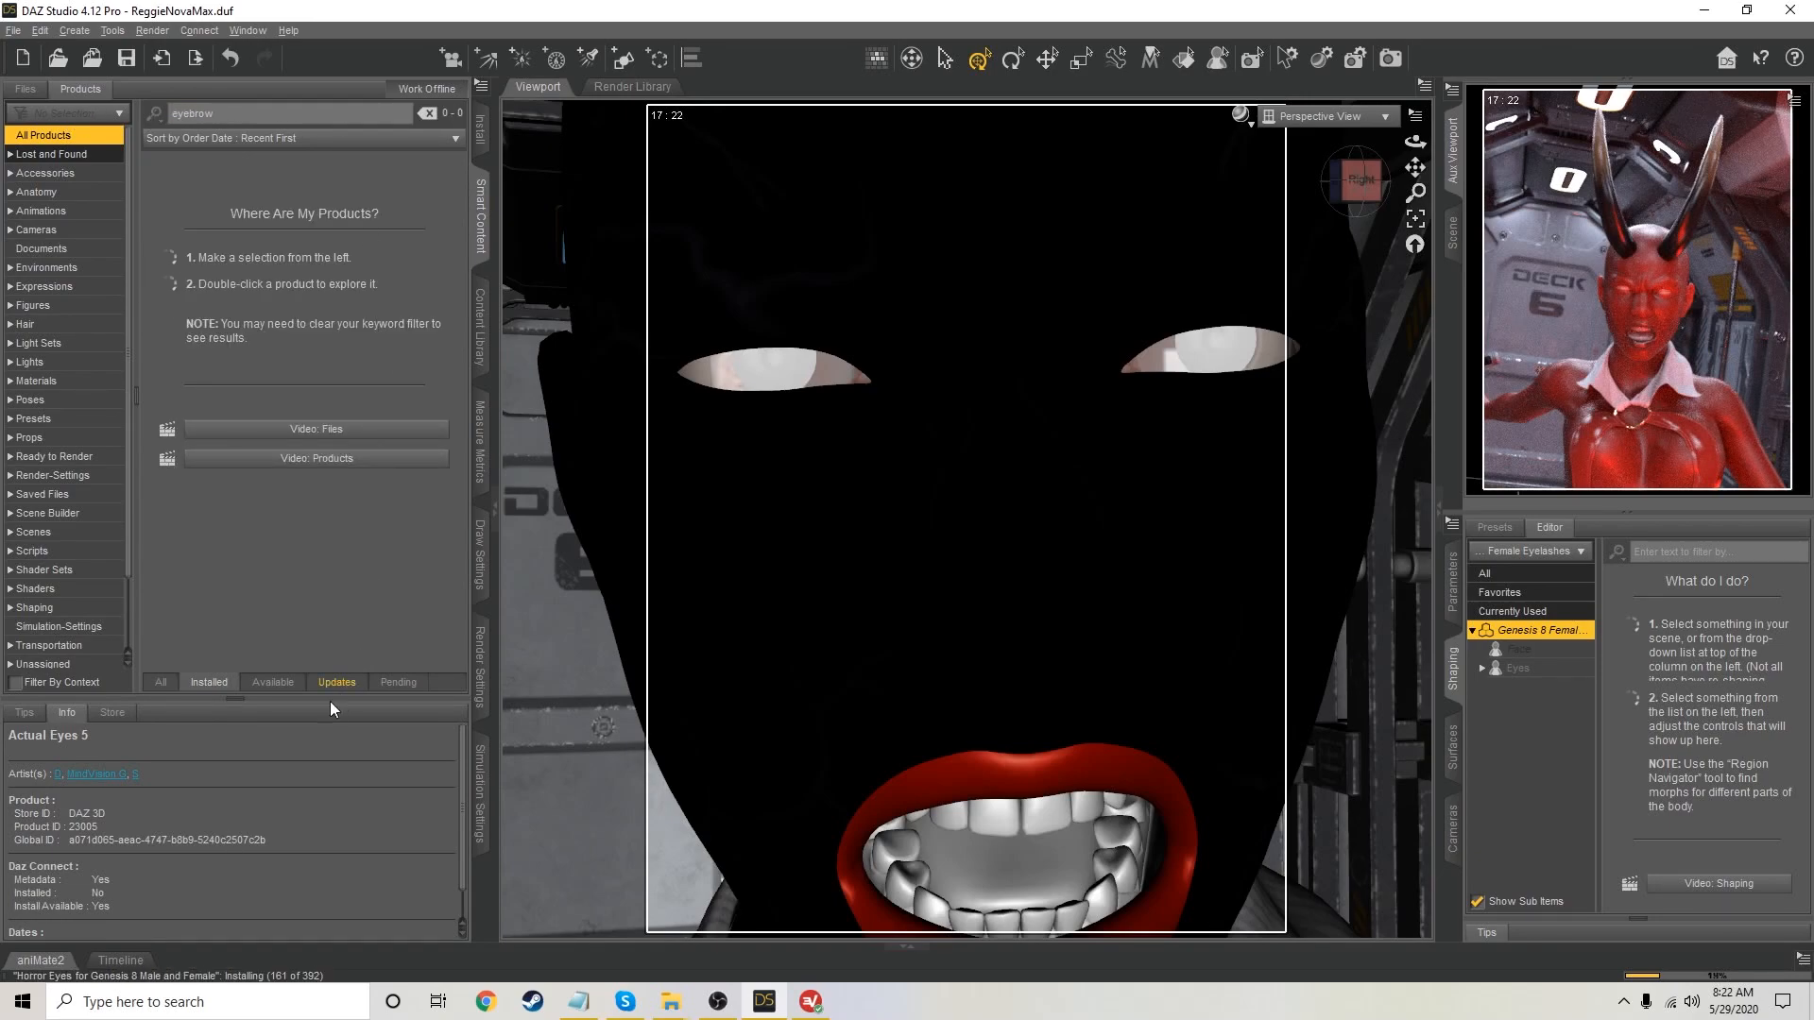
left_click(268, 683)
left_click(208, 684)
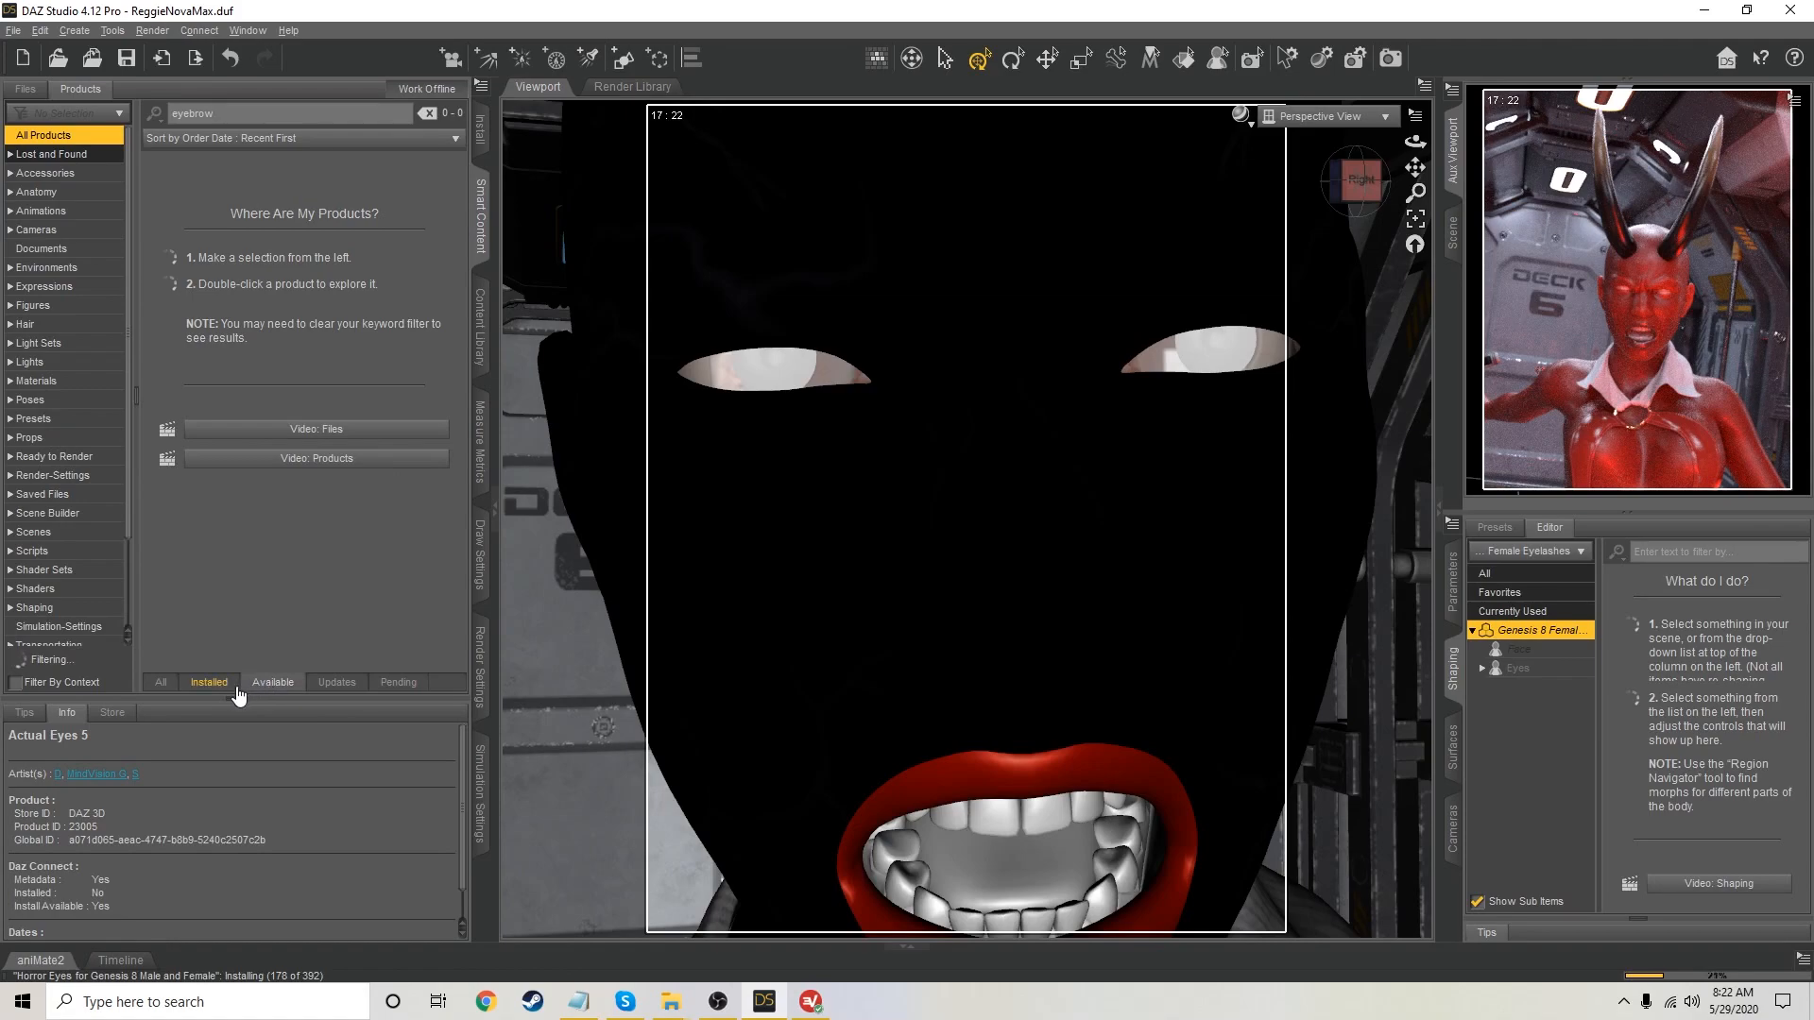
left_click(162, 683)
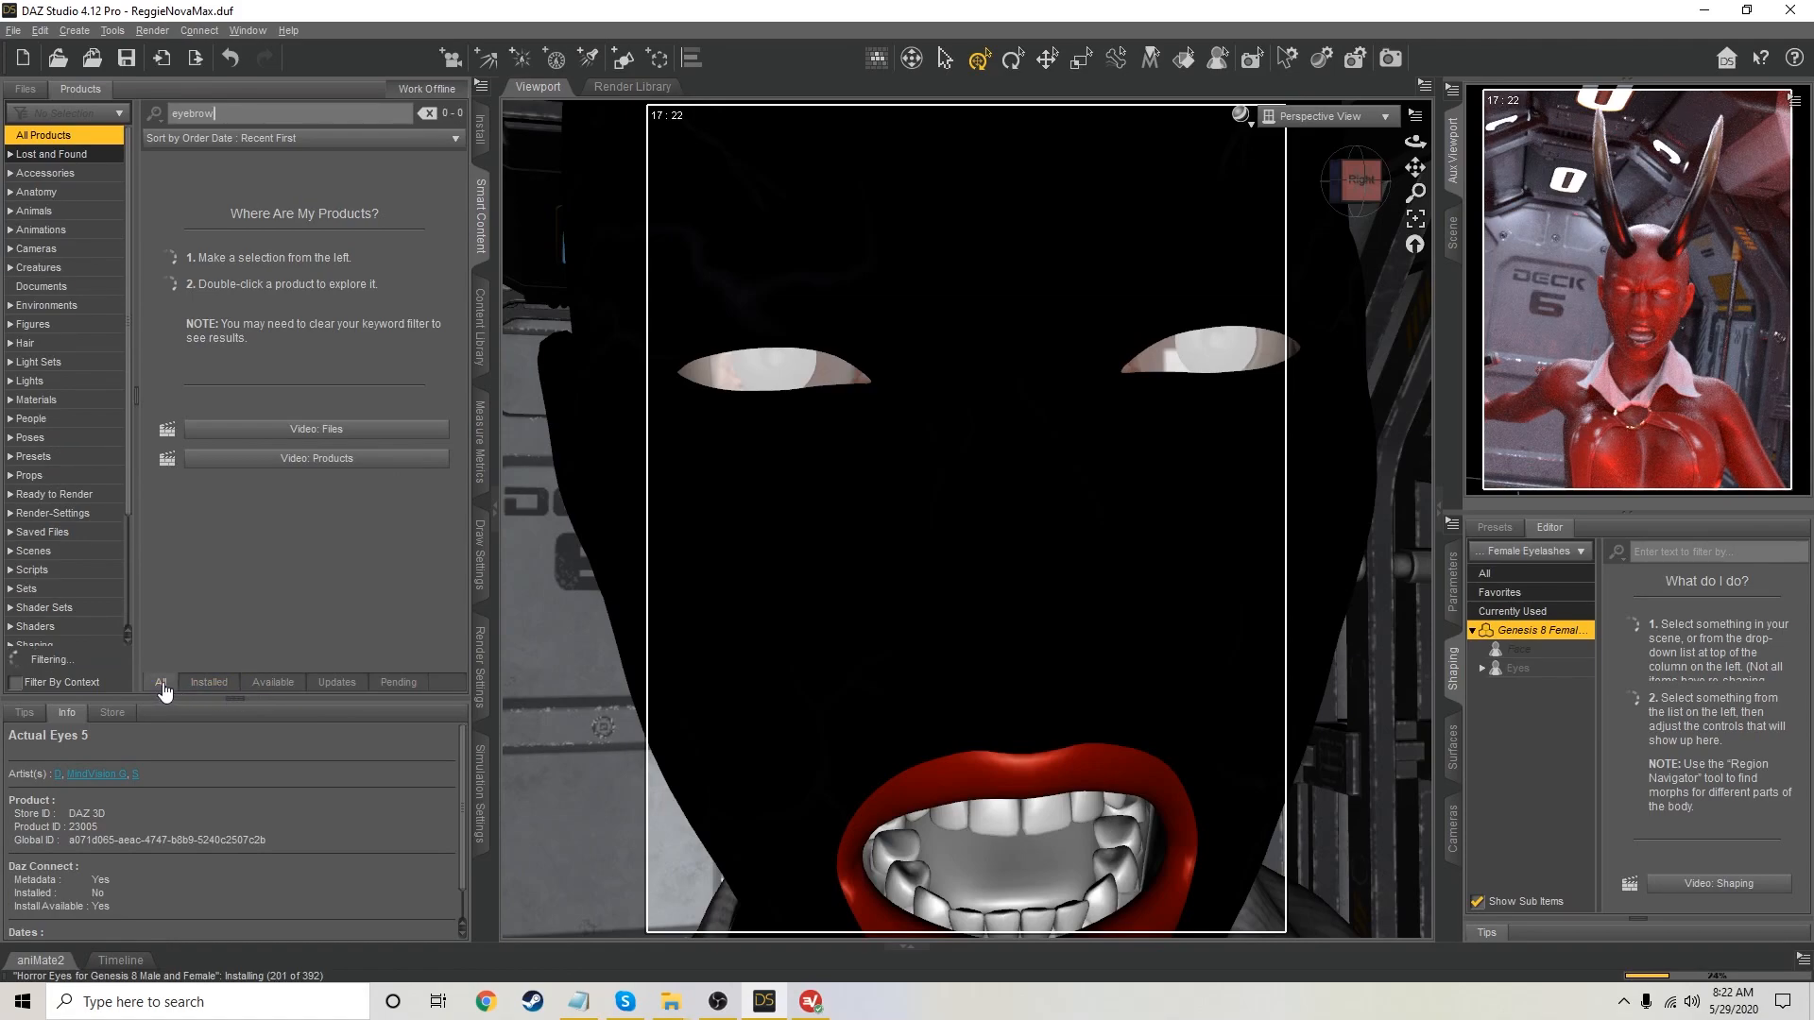
Search all products for "lashes" and open the Anatomy files of Great Lashes for Genesis 8 Female(s)
left_click_drag(238, 118, 3, 73)
type("lashes")
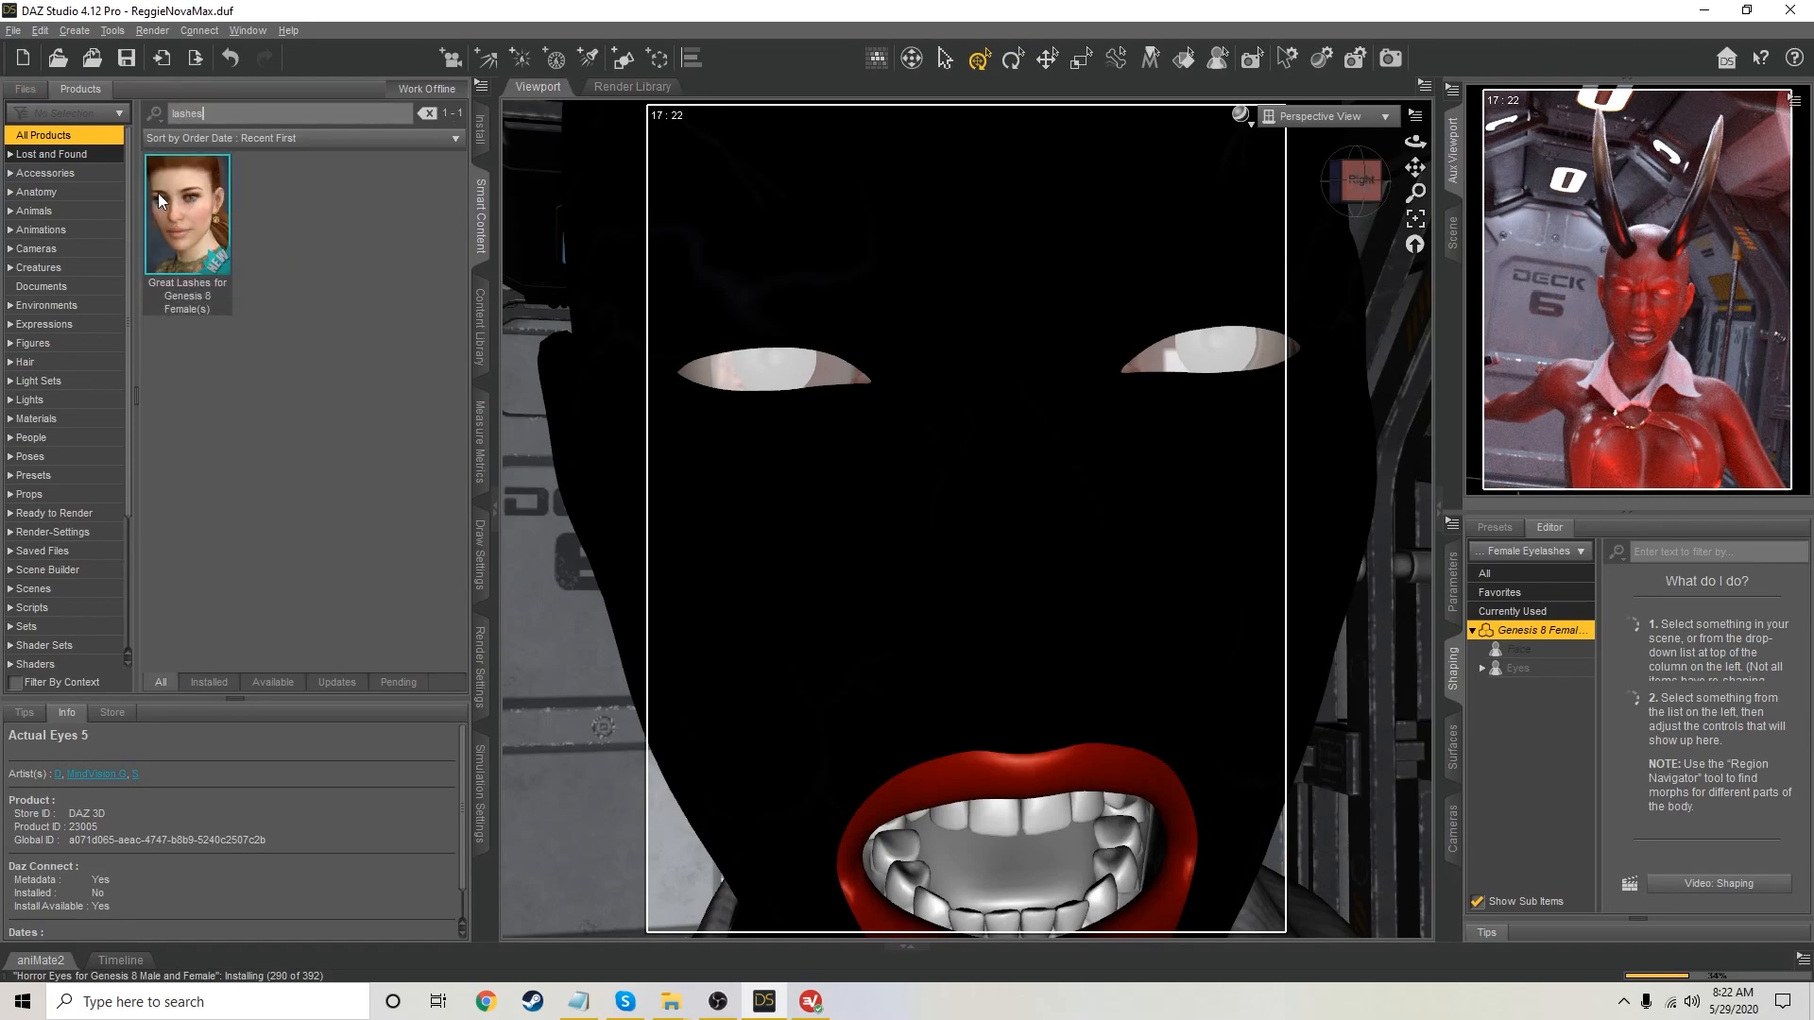
double_click(179, 209)
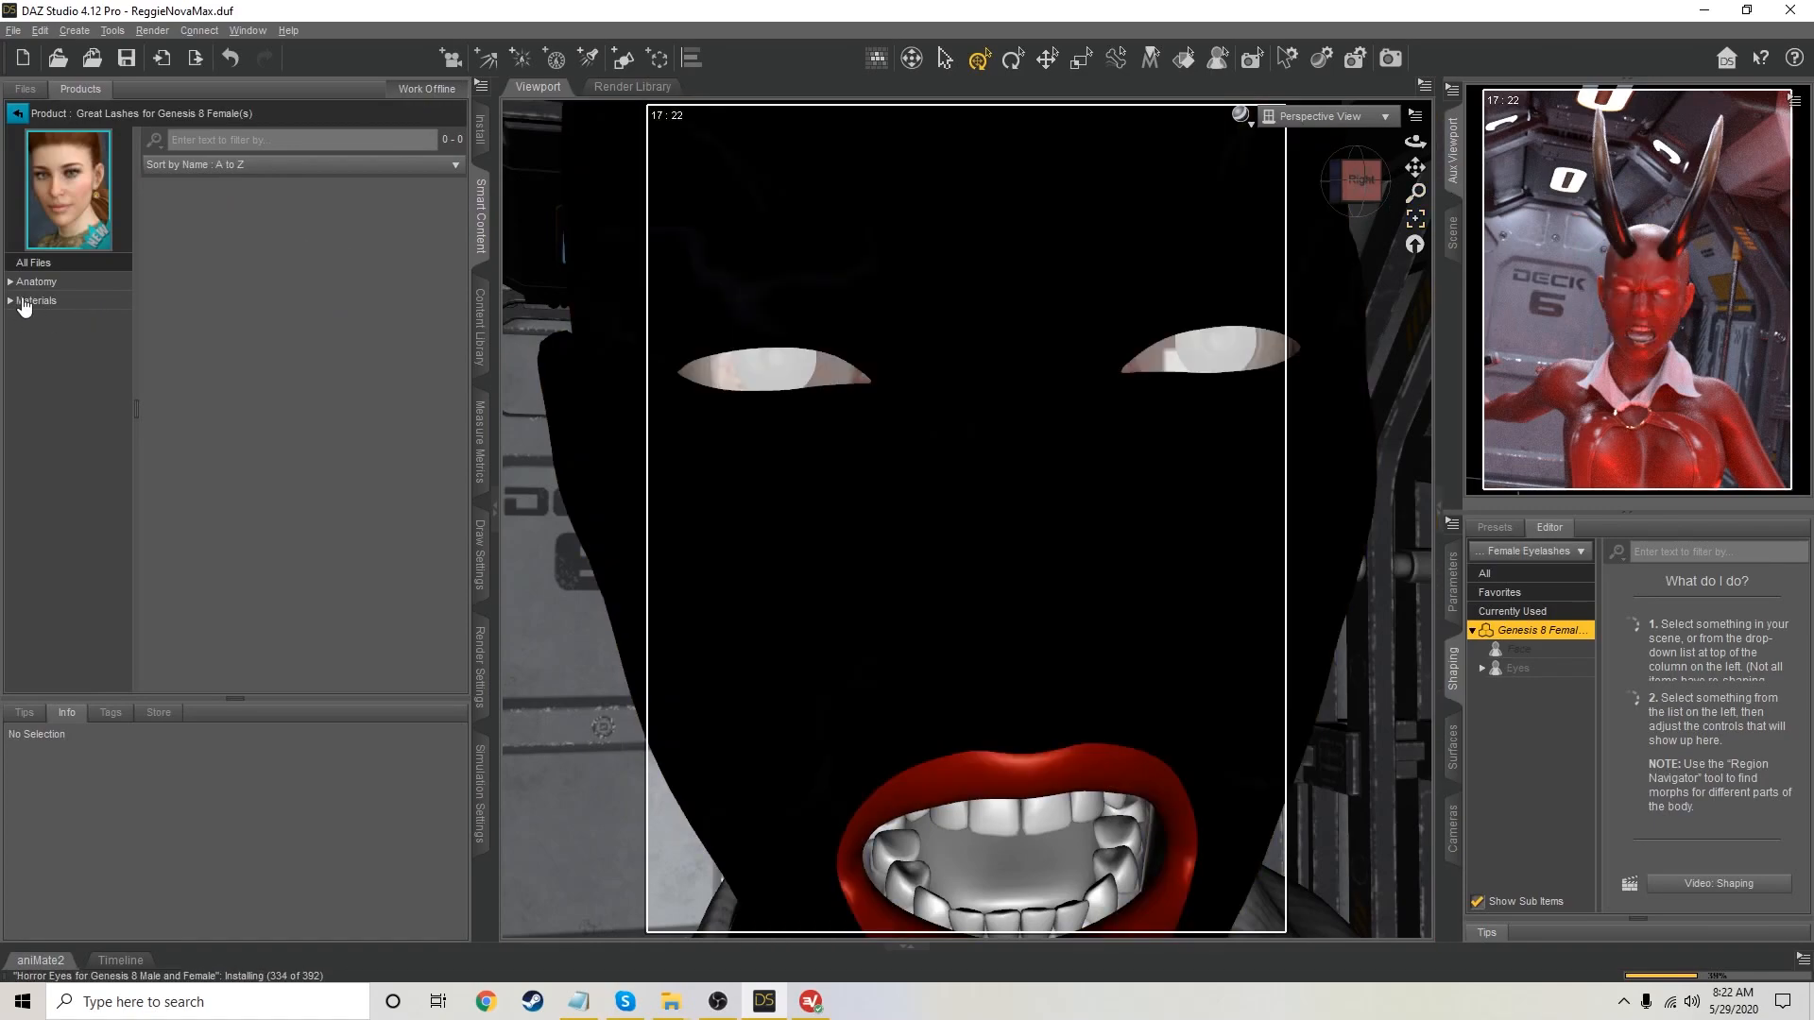
left_click(36, 283)
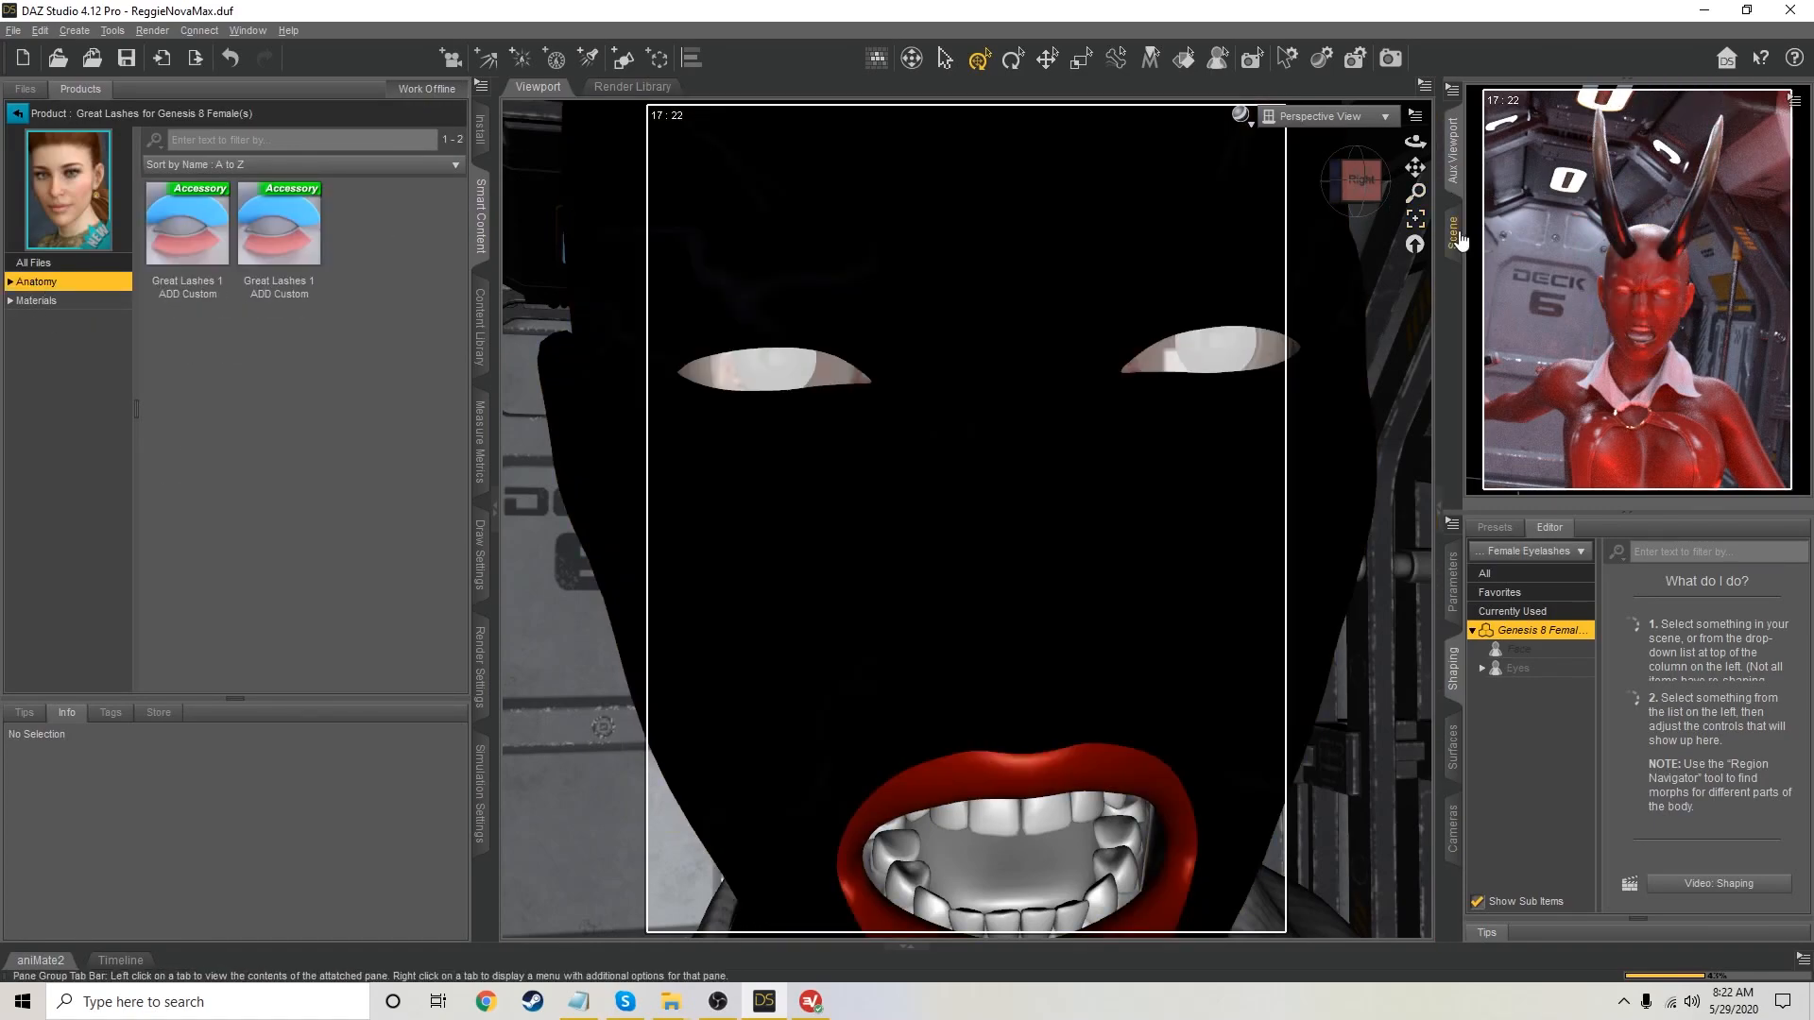
Replace the Genesis 8 Female figure's existing eyelashes with the Great Lashes 1 ADD Custom accessory
left_click(1454, 234)
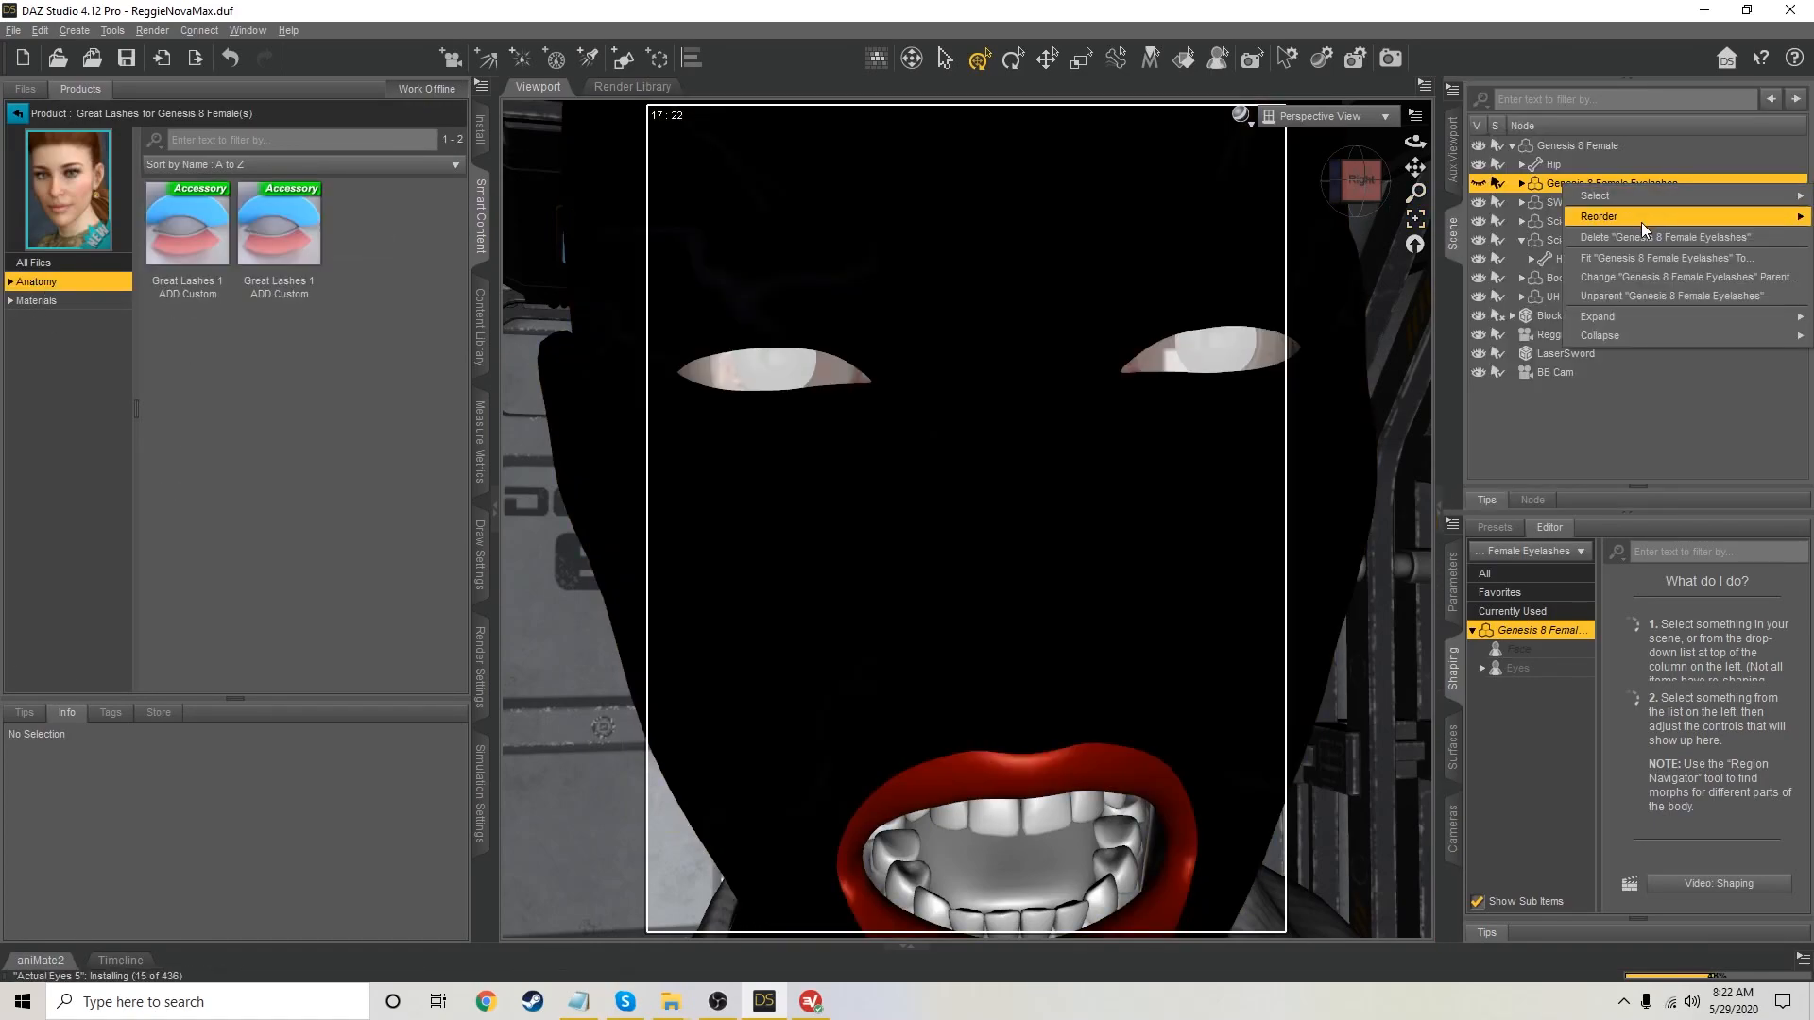
key("Delete")
left_click(1560, 144)
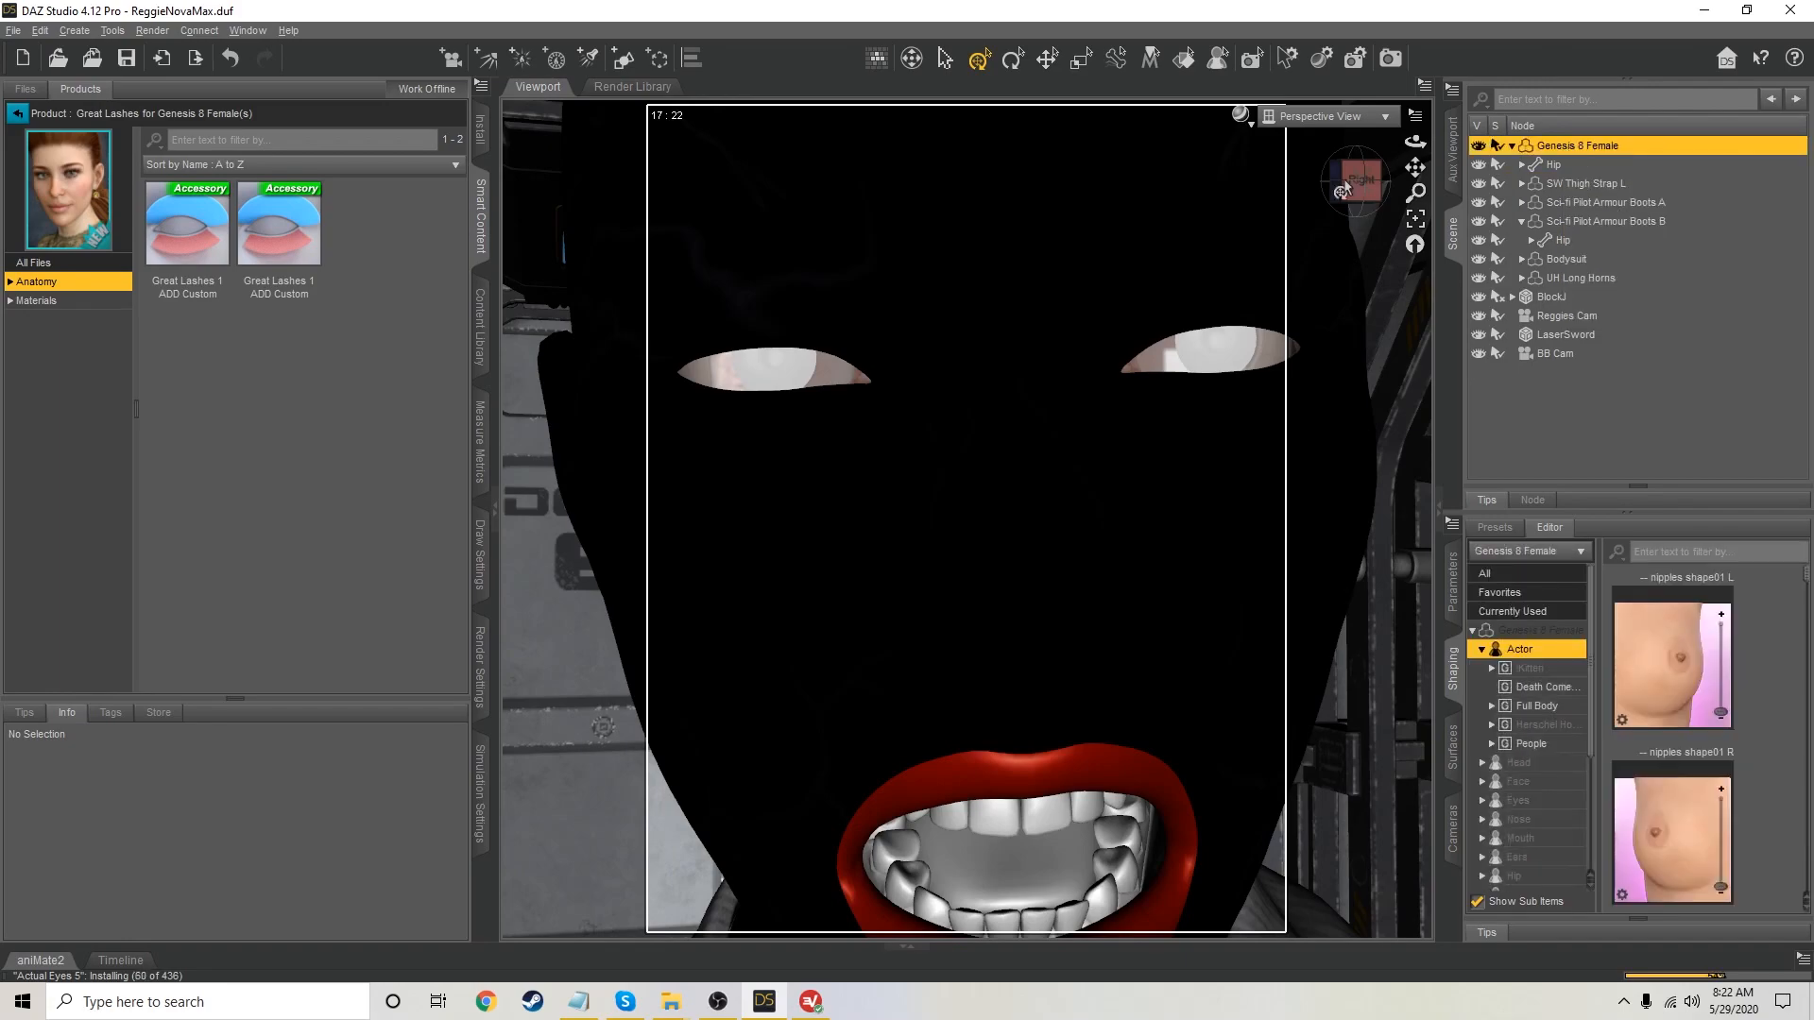
double_click(298, 244)
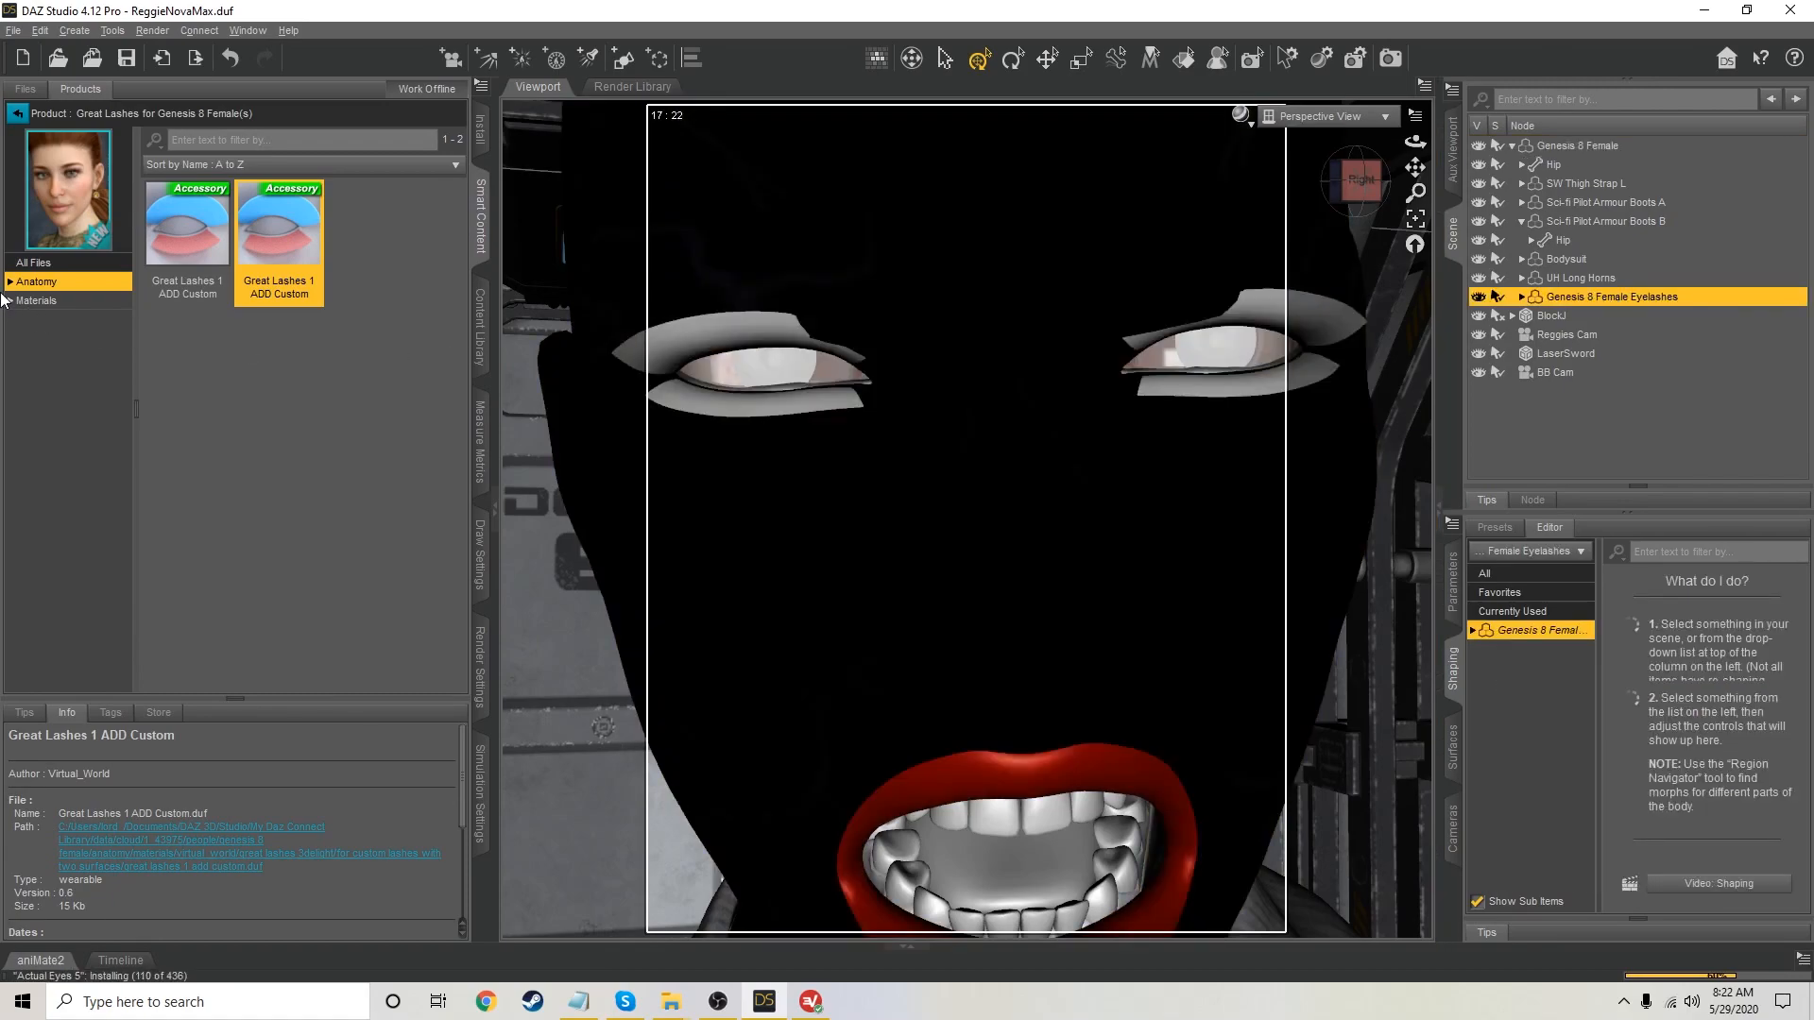
Apply the feminine Iray materials Great Lashes 0 Default Apply First and Great Lashes Color Black to the new eyelashes
left_click(36, 300)
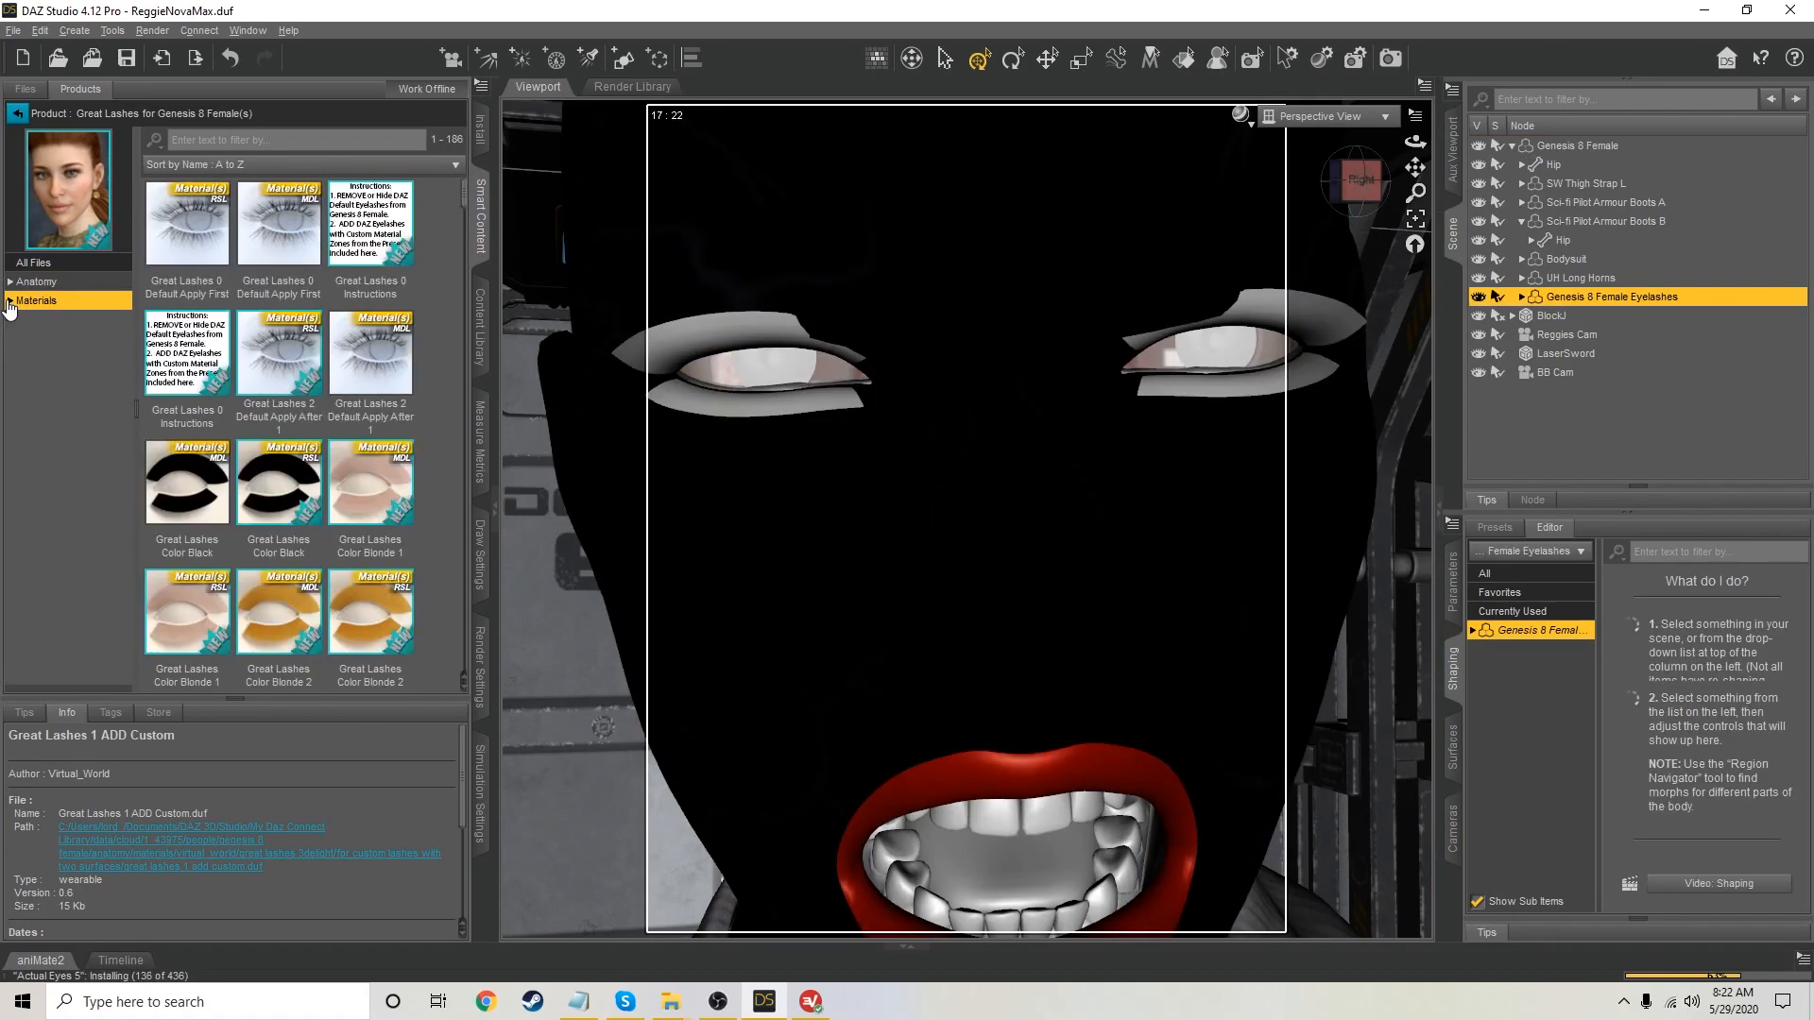
left_click(280, 227)
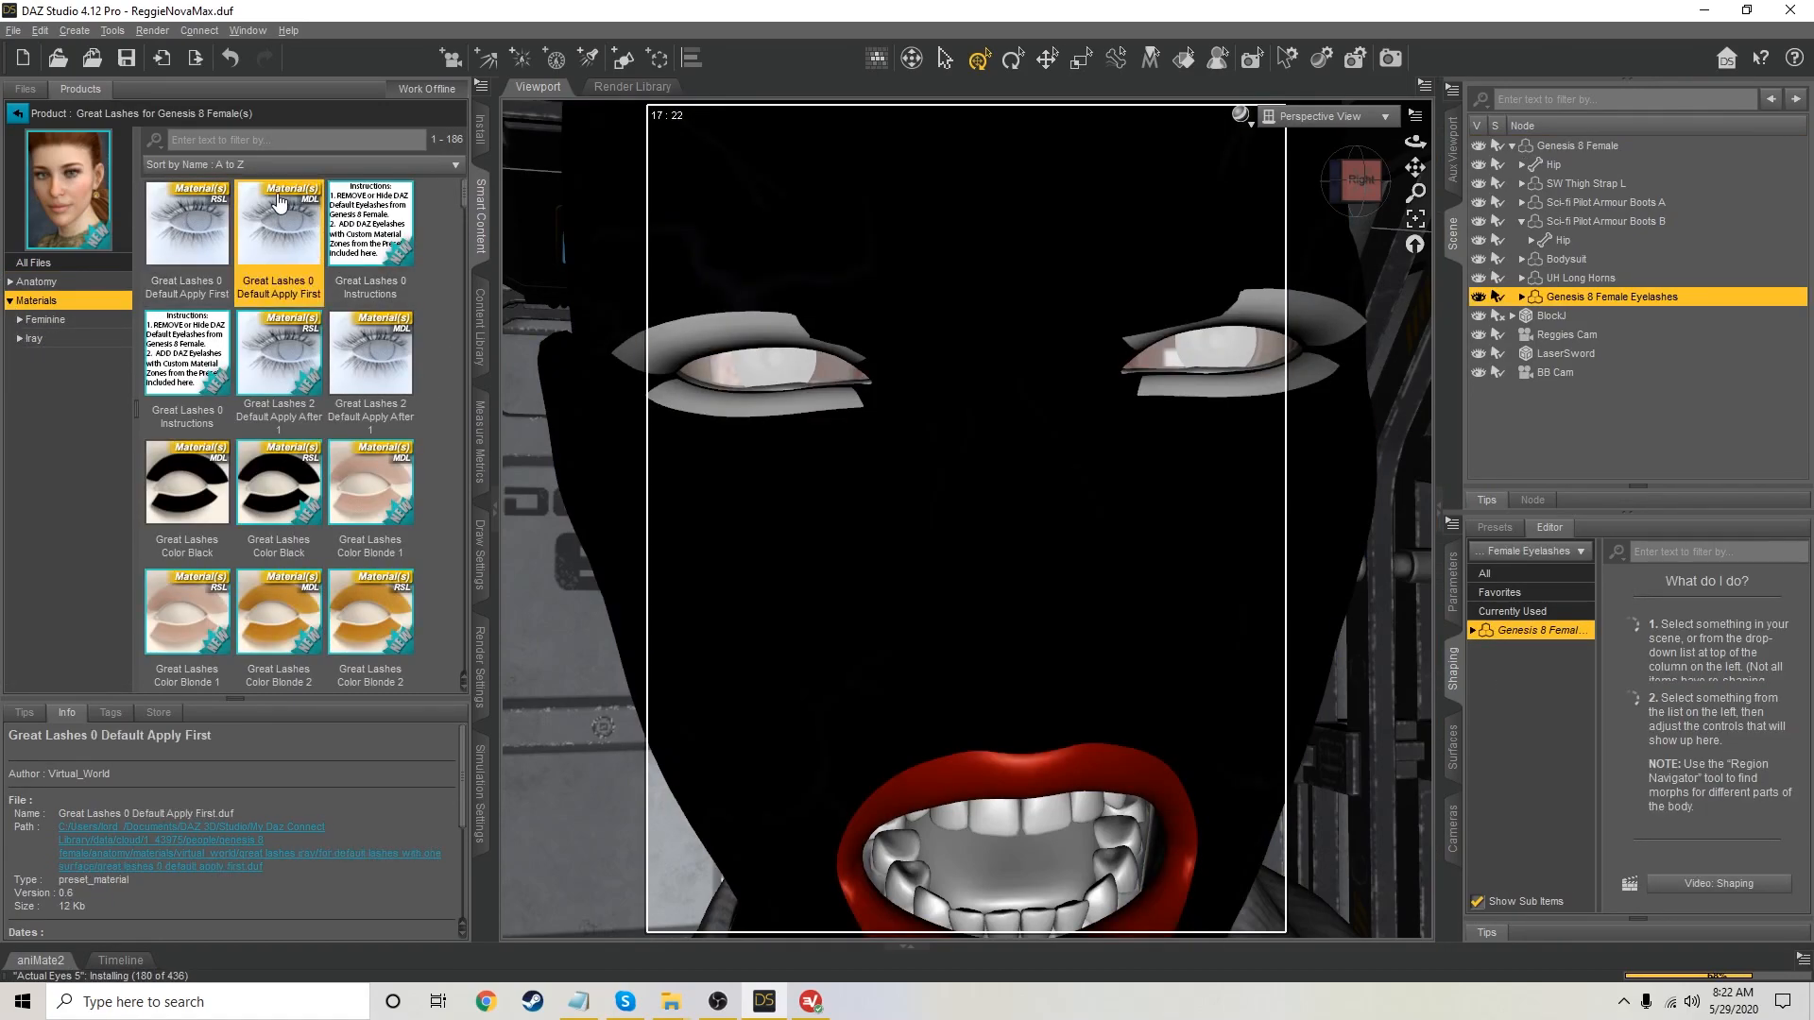
left_click(19, 339)
left_click(50, 357)
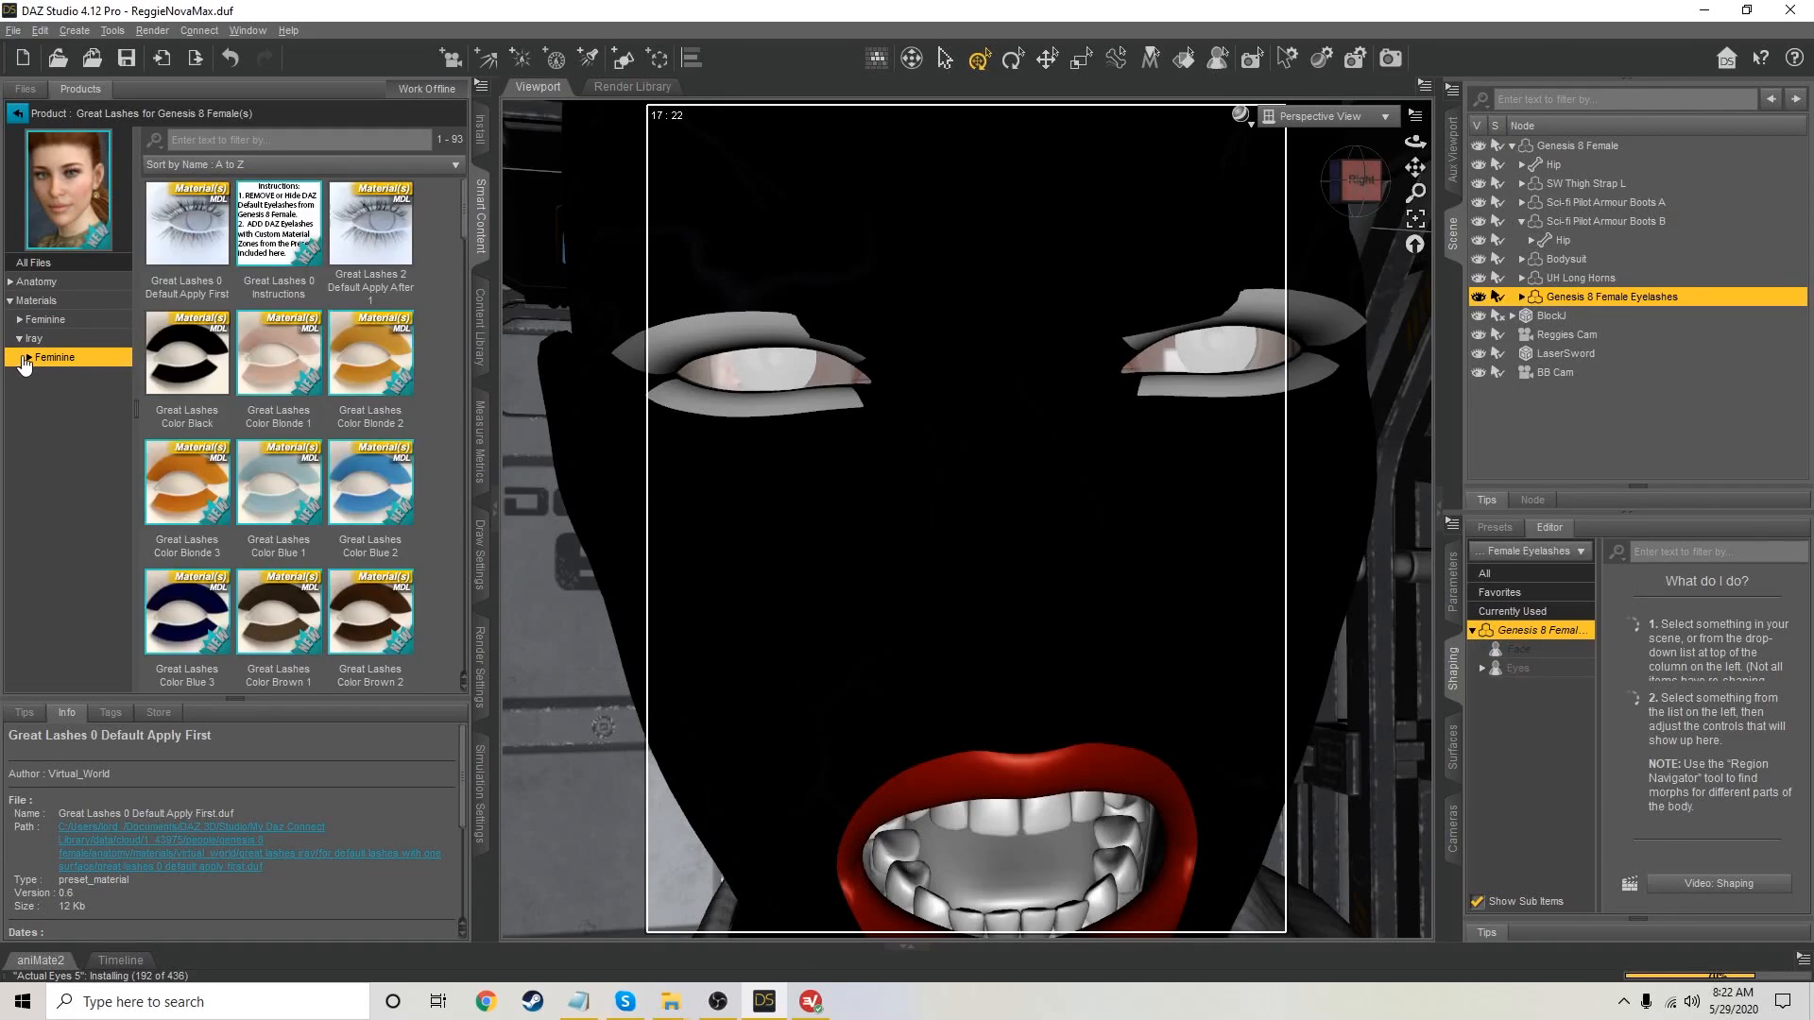
double_click(395, 231)
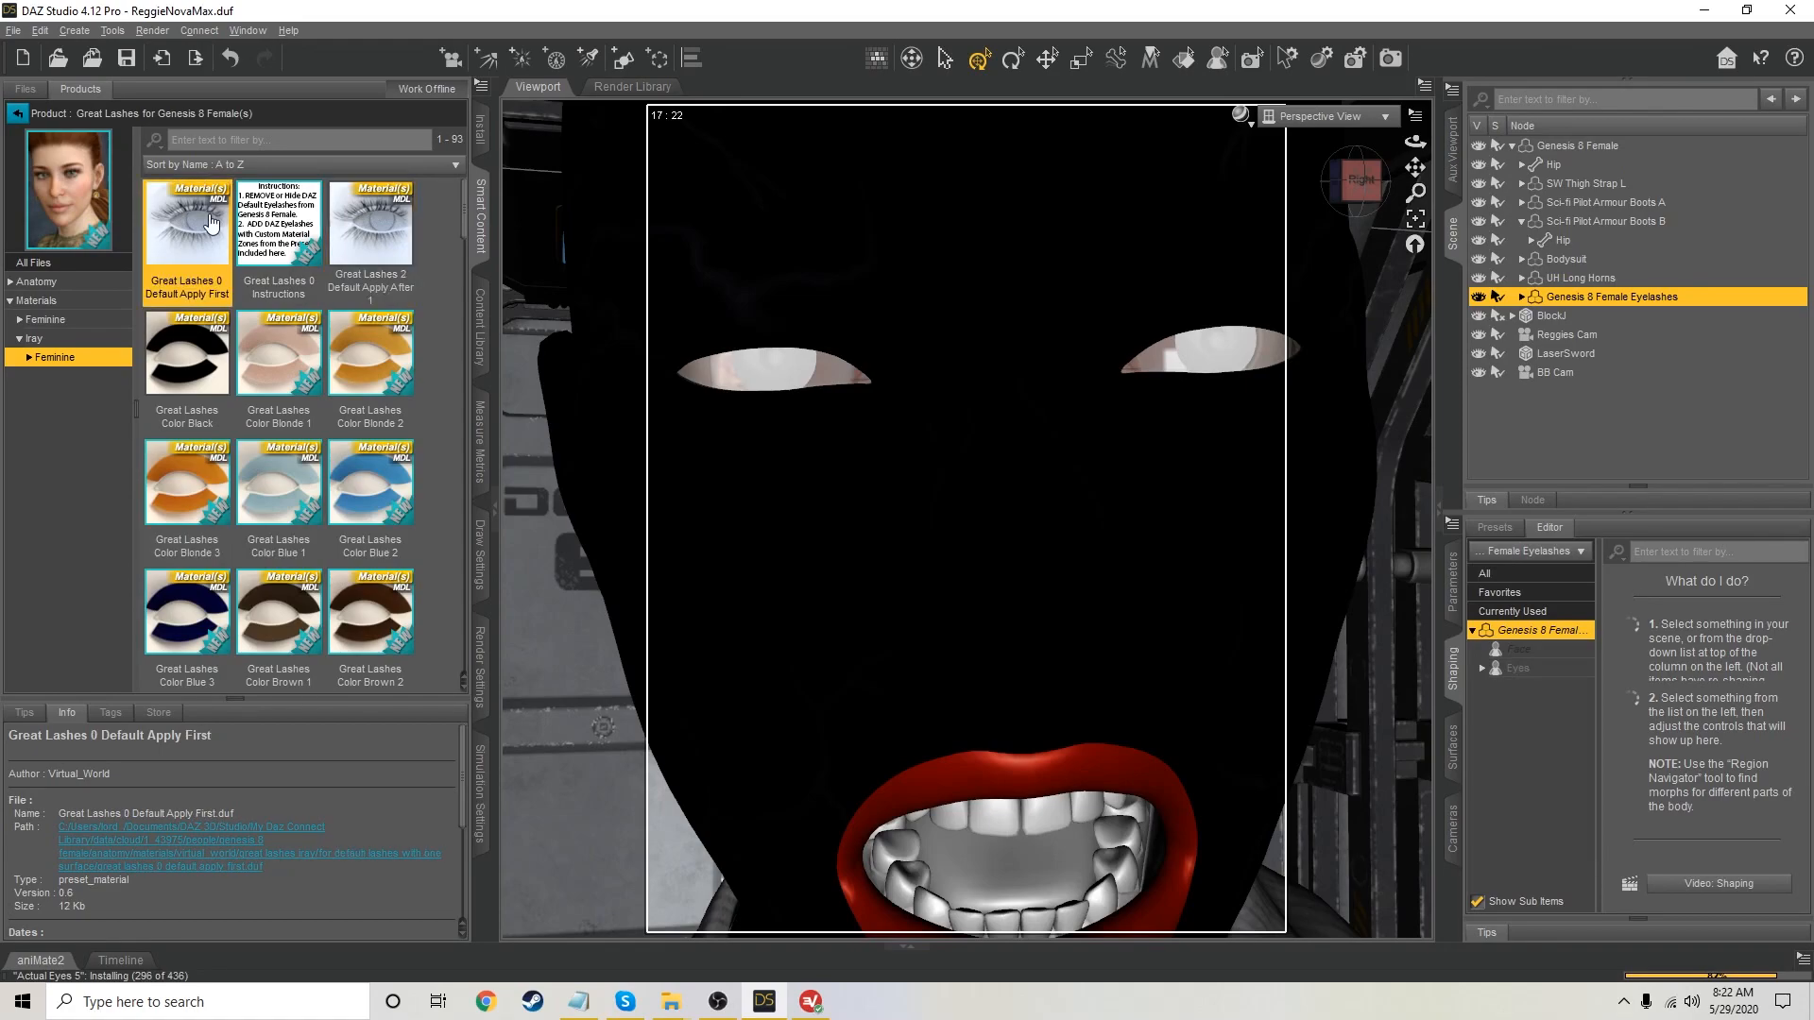
left_click(182, 361)
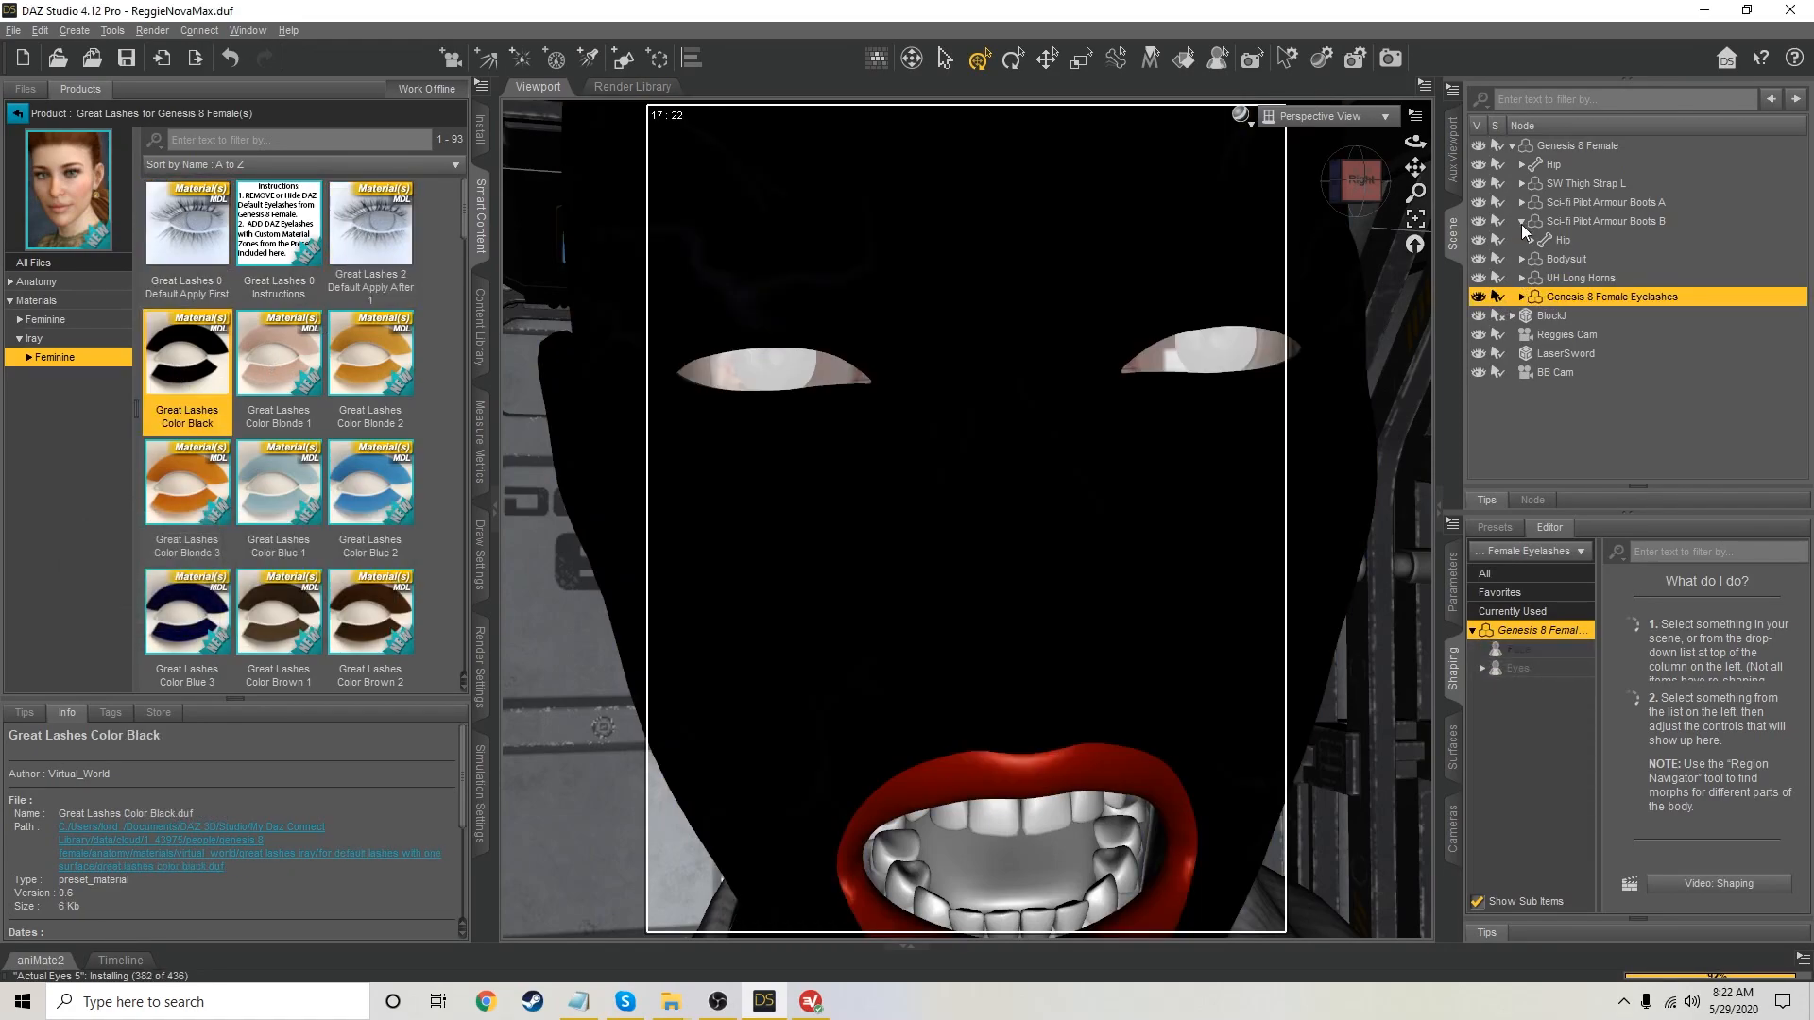
Frame one eye up close and set the auxiliary preview to Perspective View to check the new lashes
left_click(1459, 171)
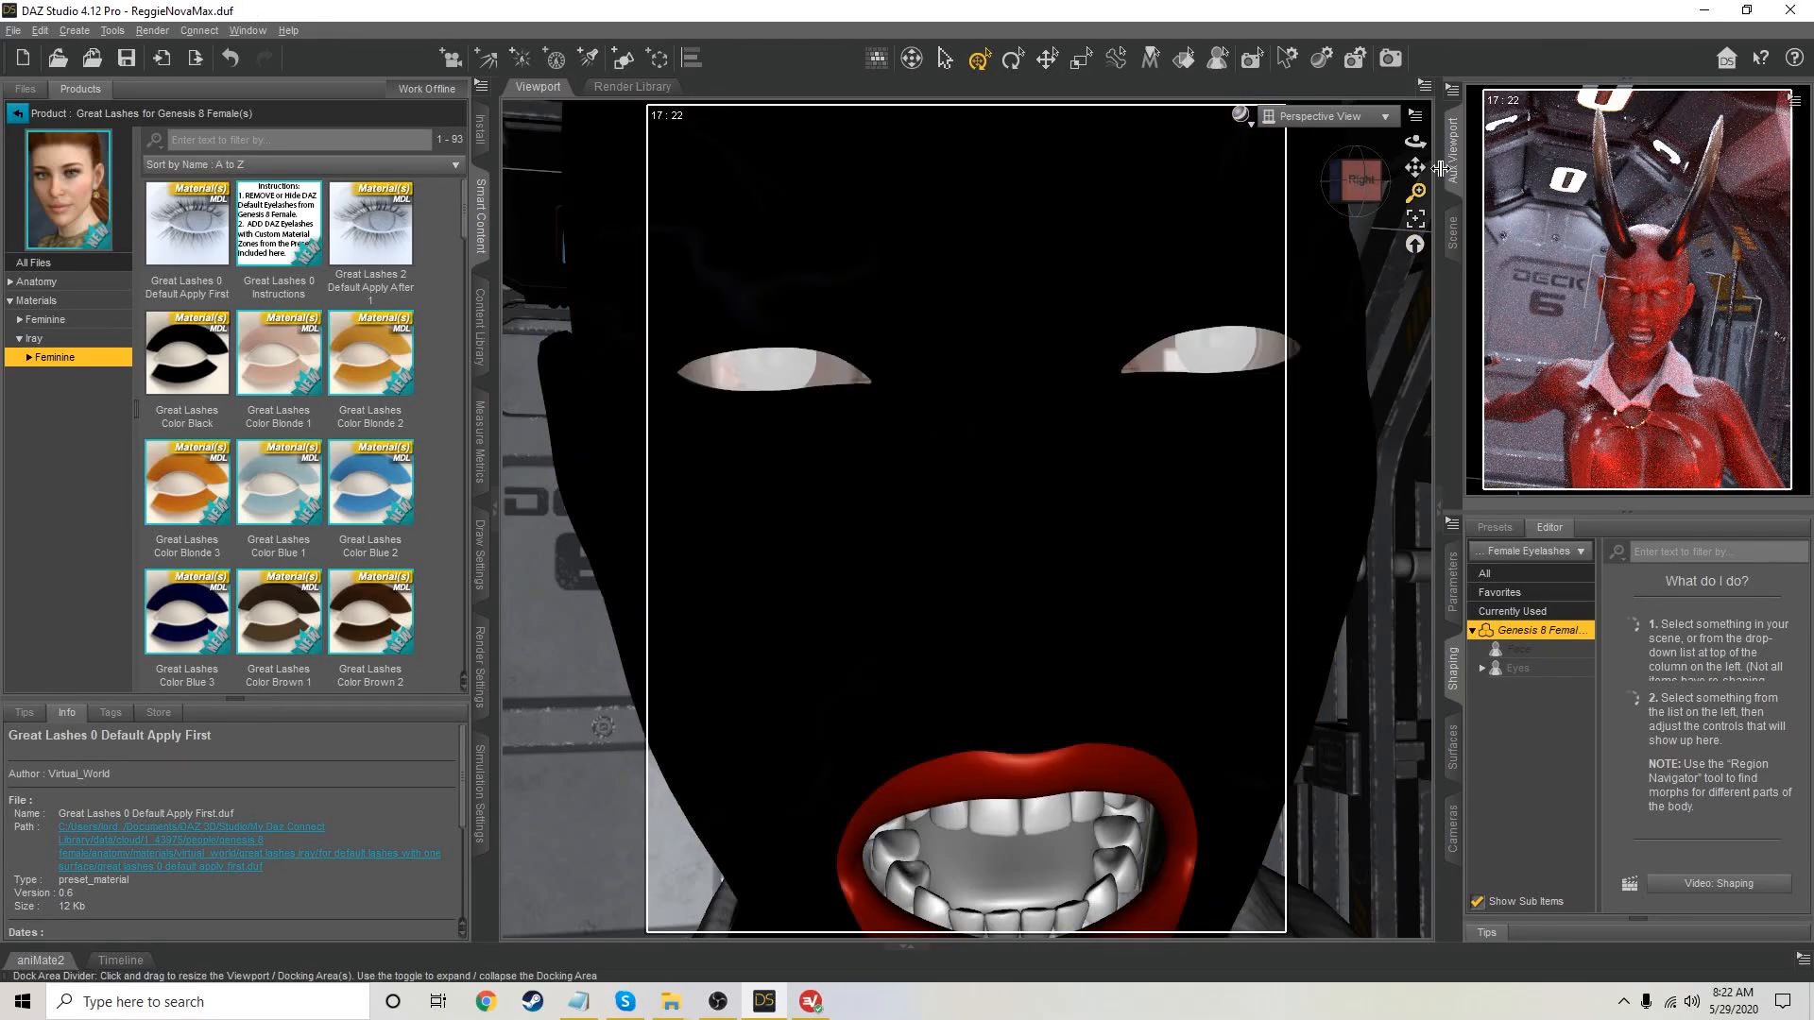
left_click(1453, 233)
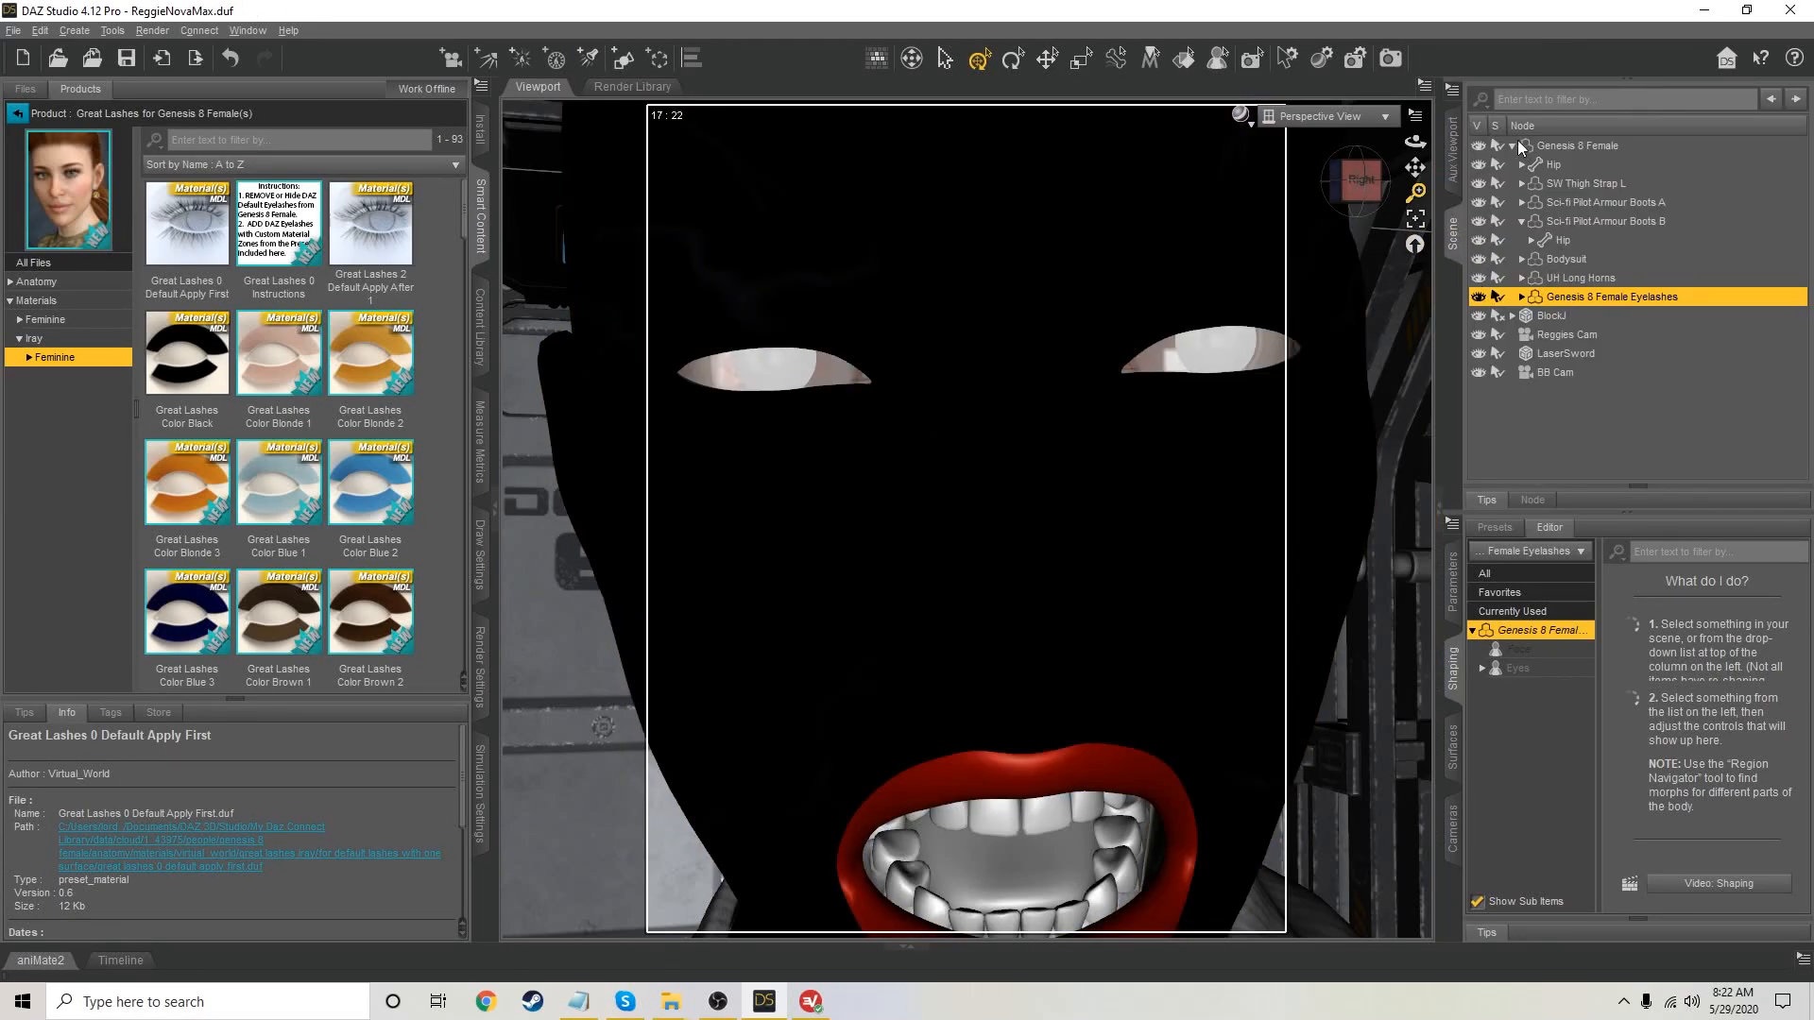
mouse_move(1414, 167)
left_mouse_down()
mouse_move(1360, 160)
mouse_move(1415, 169)
mouse_move(1400, 196)
left_mouse_up()
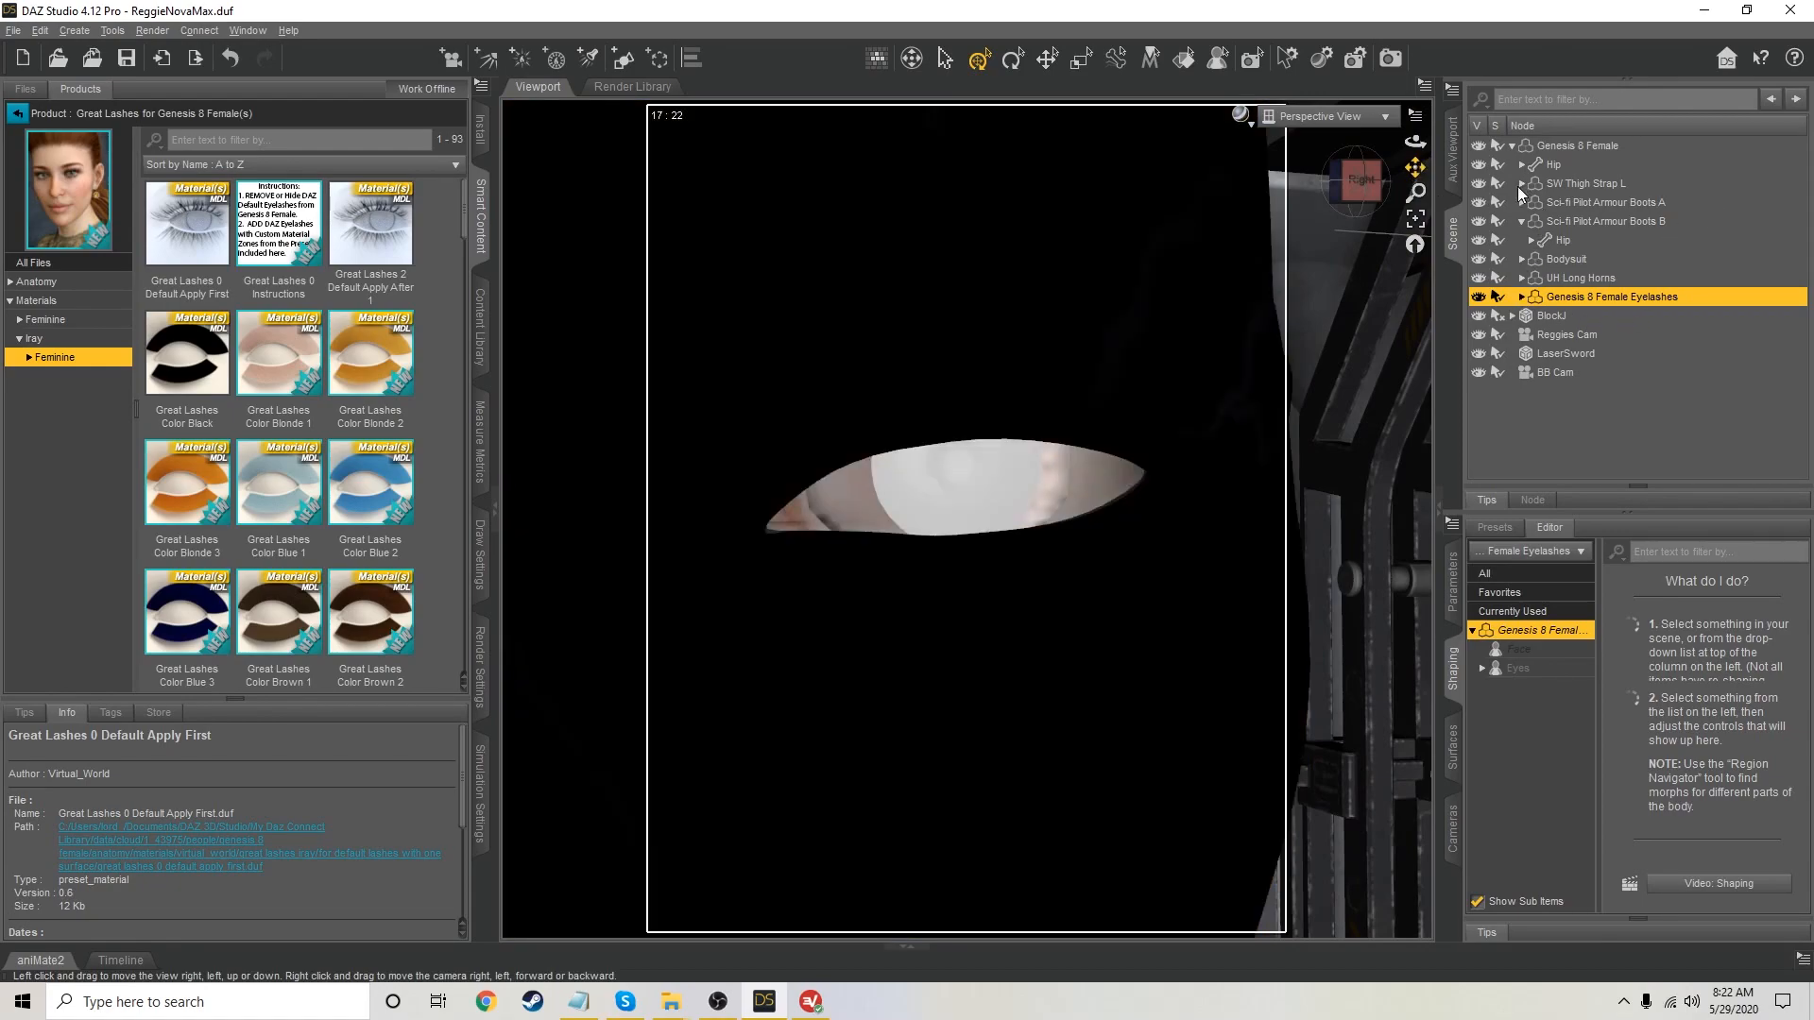
left_click(1453, 168)
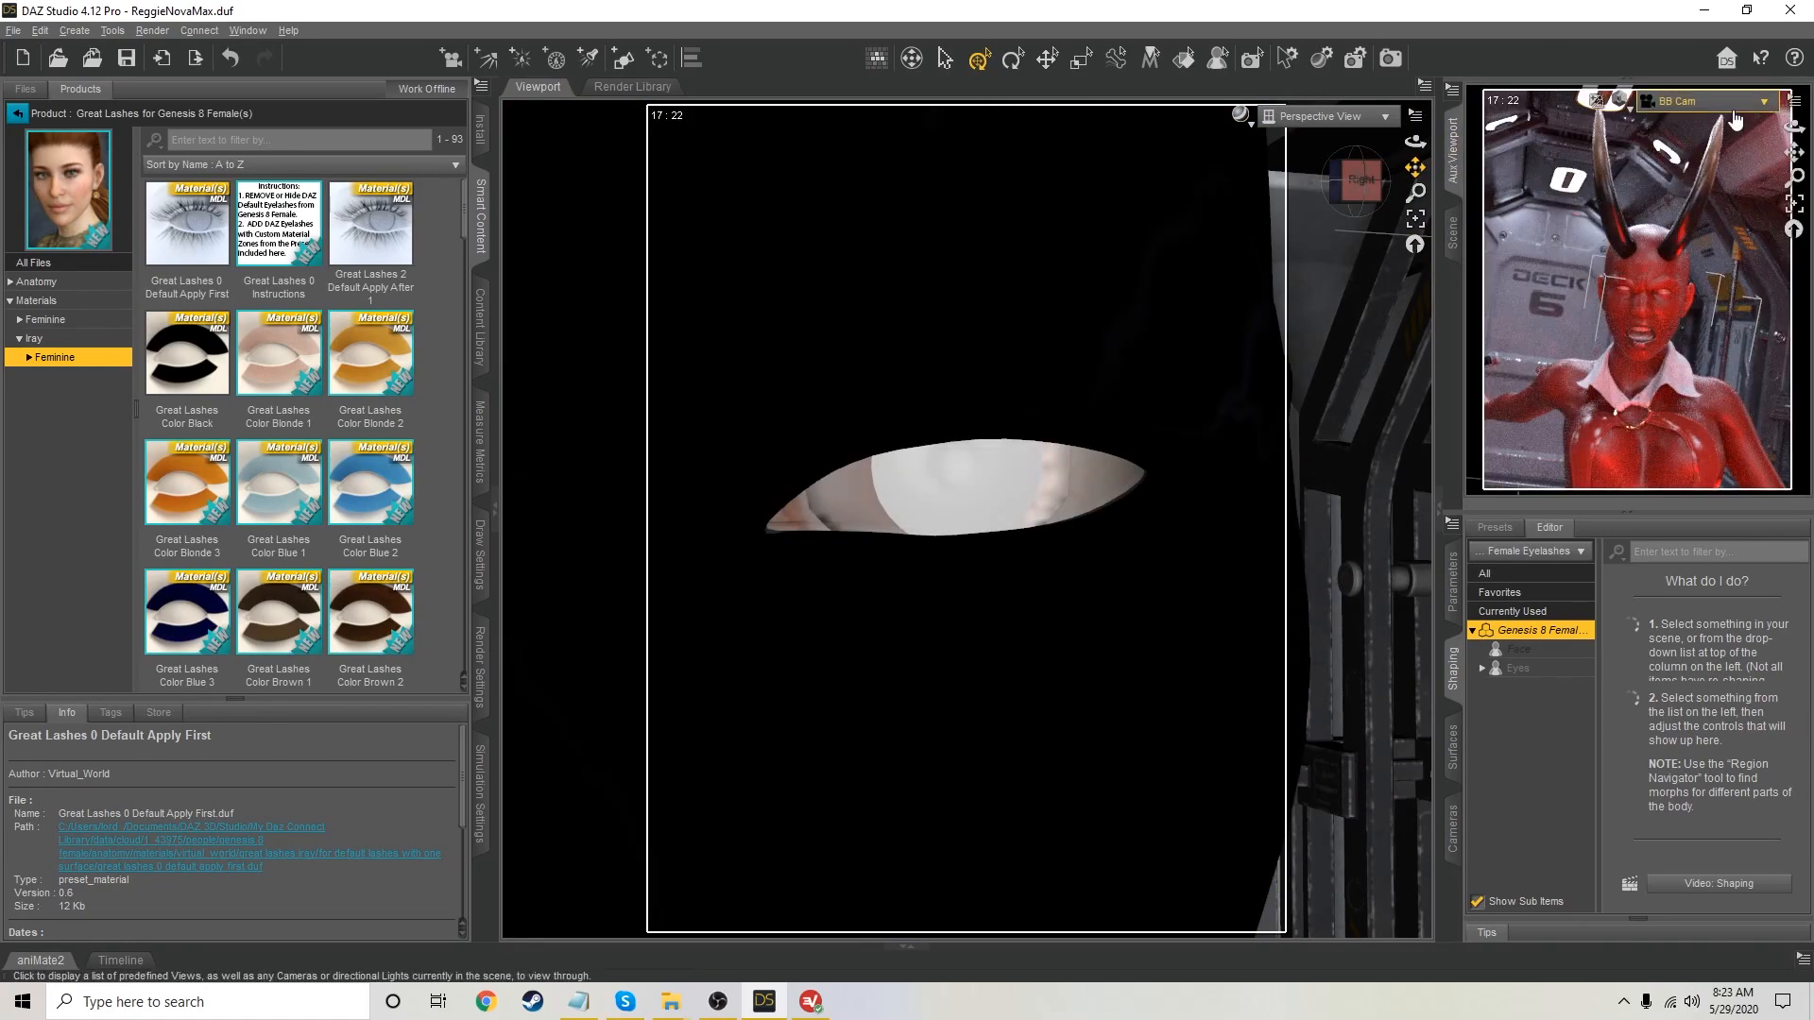
left_click(1715, 102)
left_click(1701, 121)
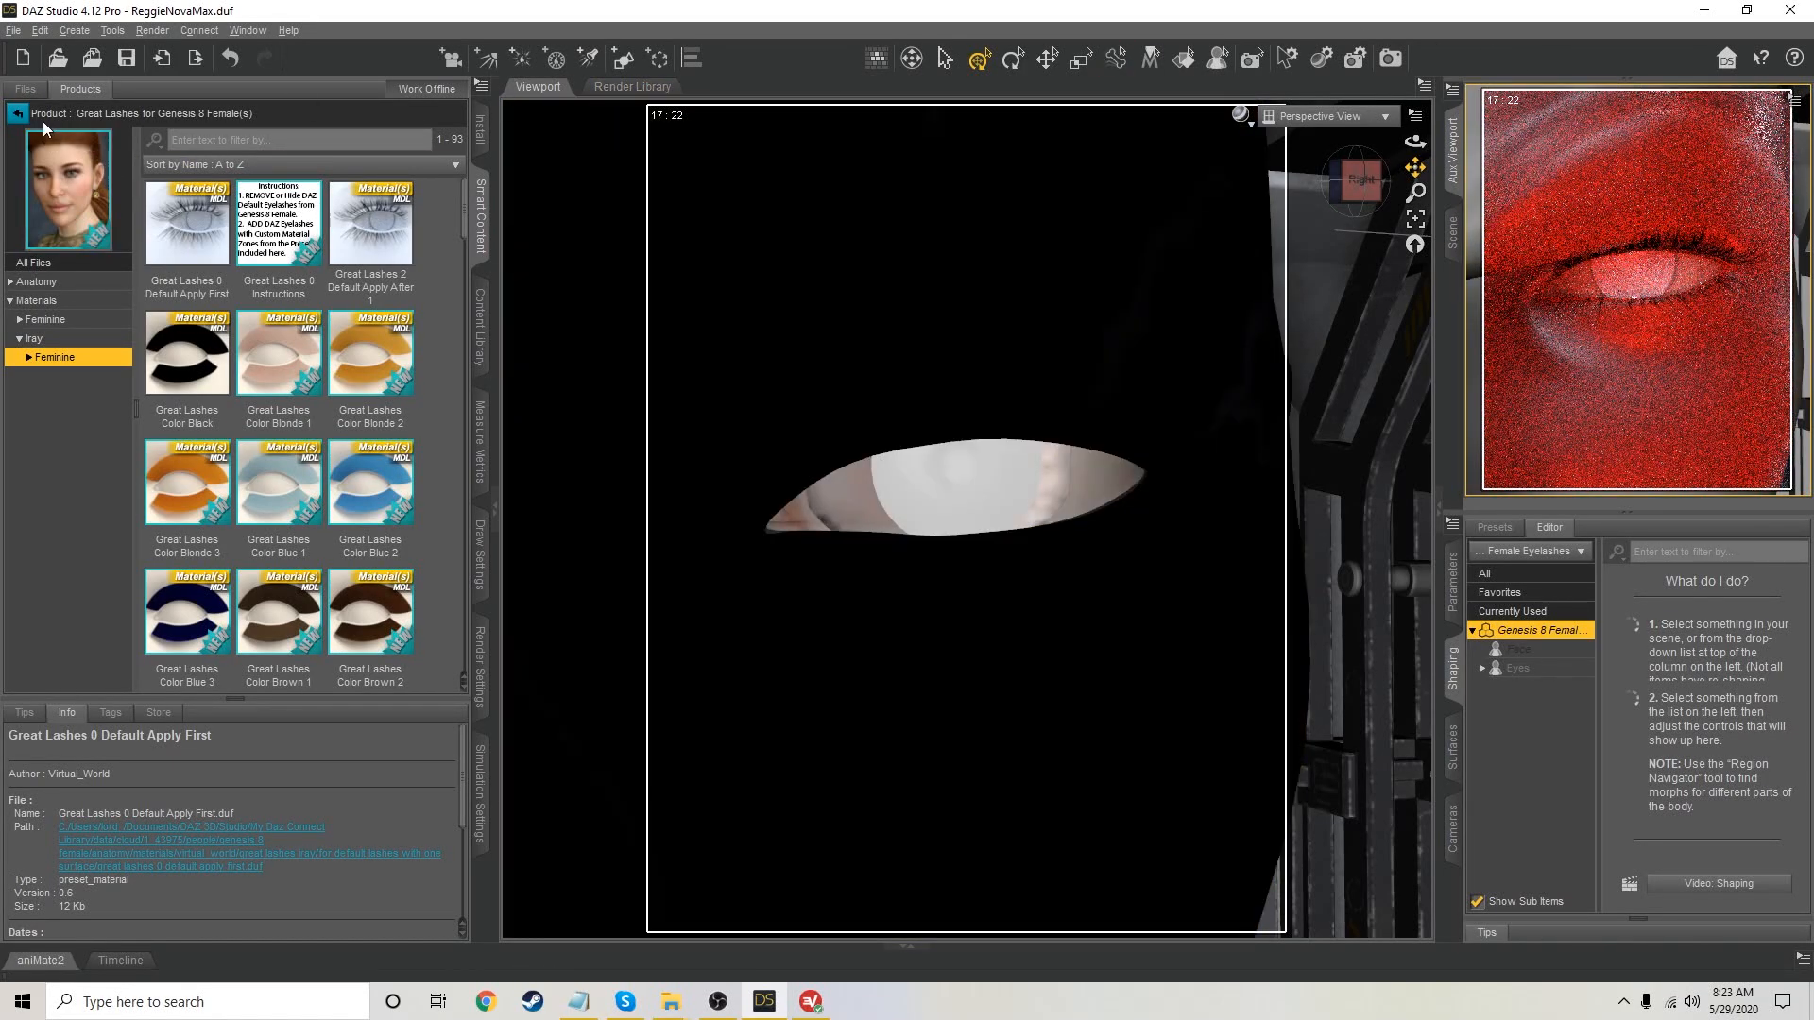
Search all products for "demon" and open the Iray materials of Azriel for Anneka She Devil, Demon and Genesis 3 Female(s)
left_click(17, 114)
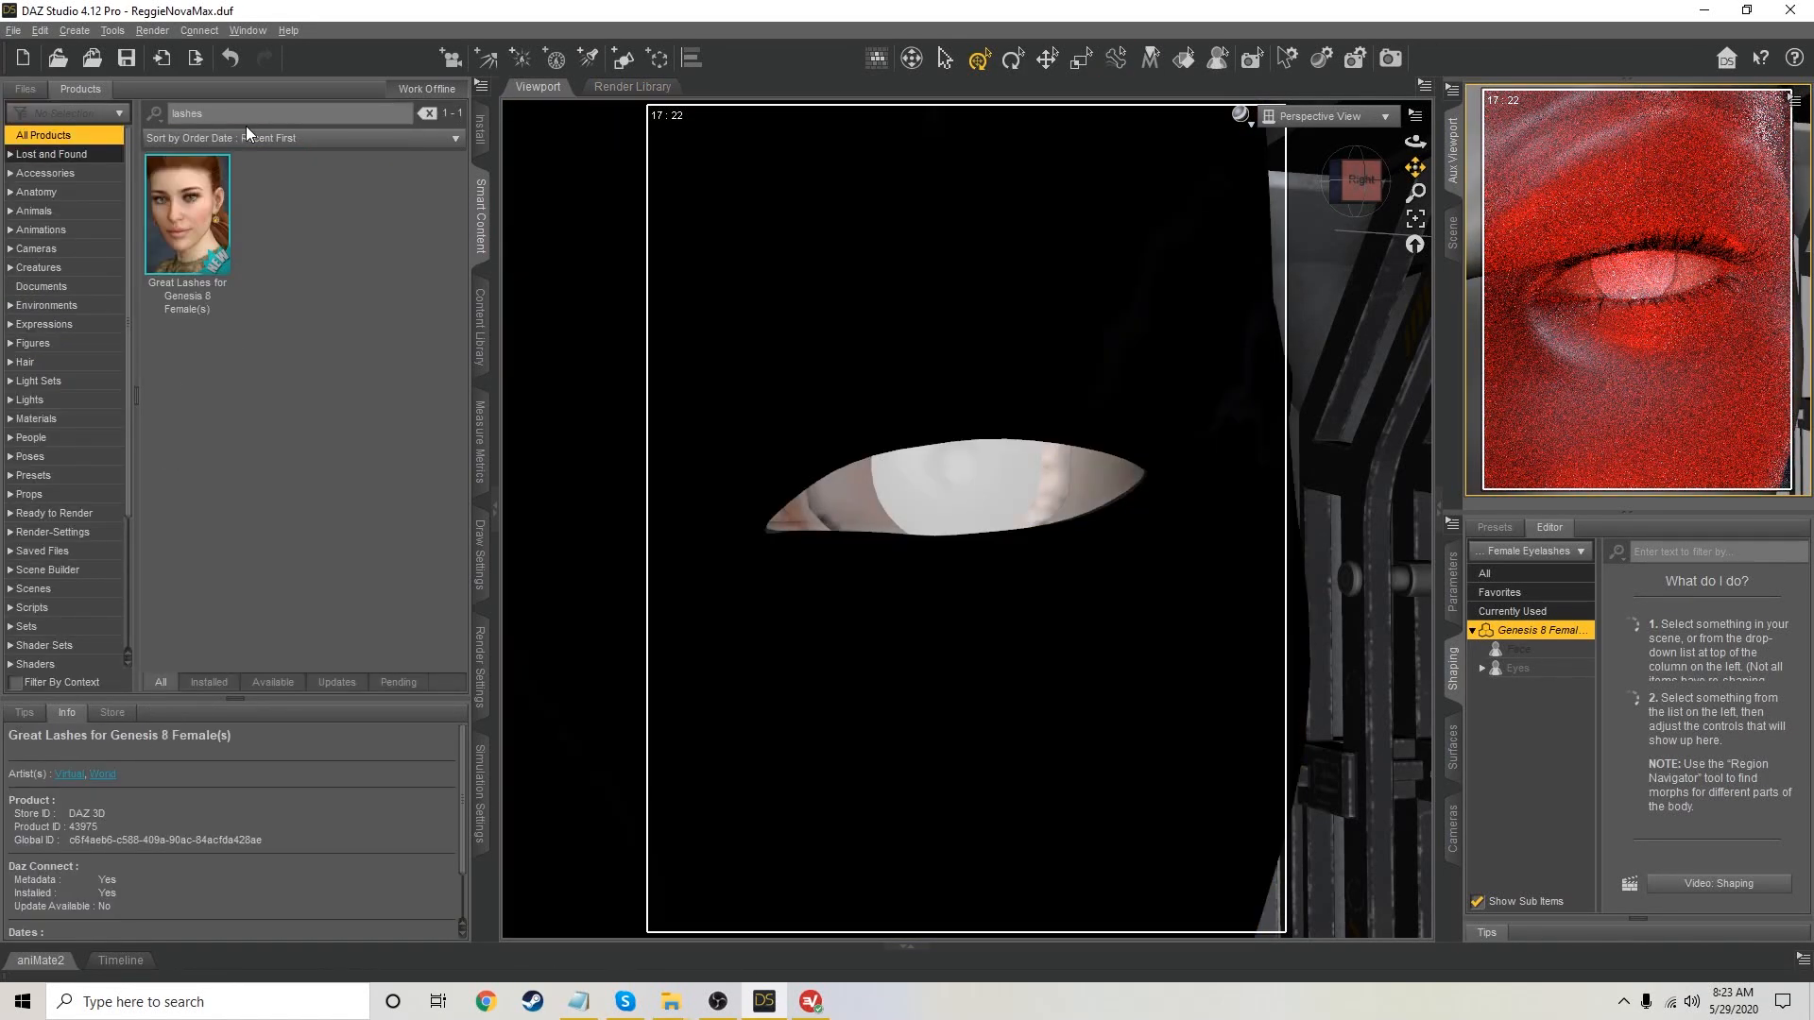
type("demon")
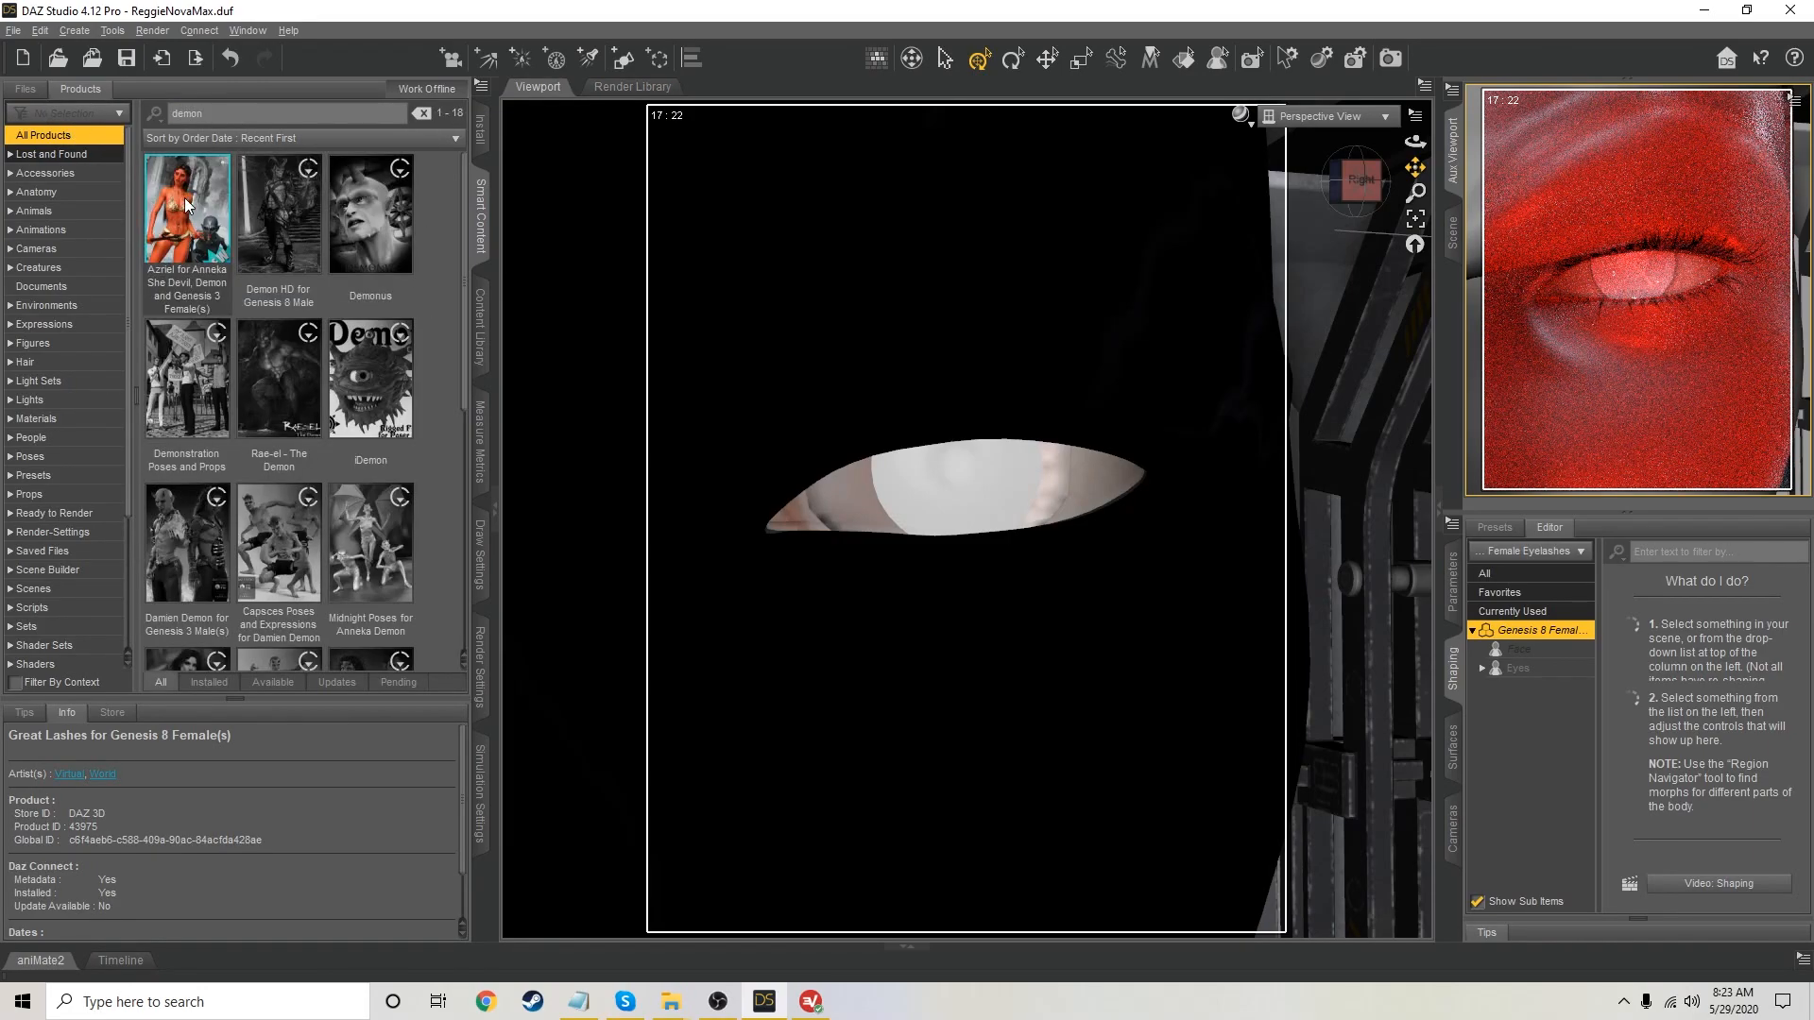
mouse_move(195, 195)
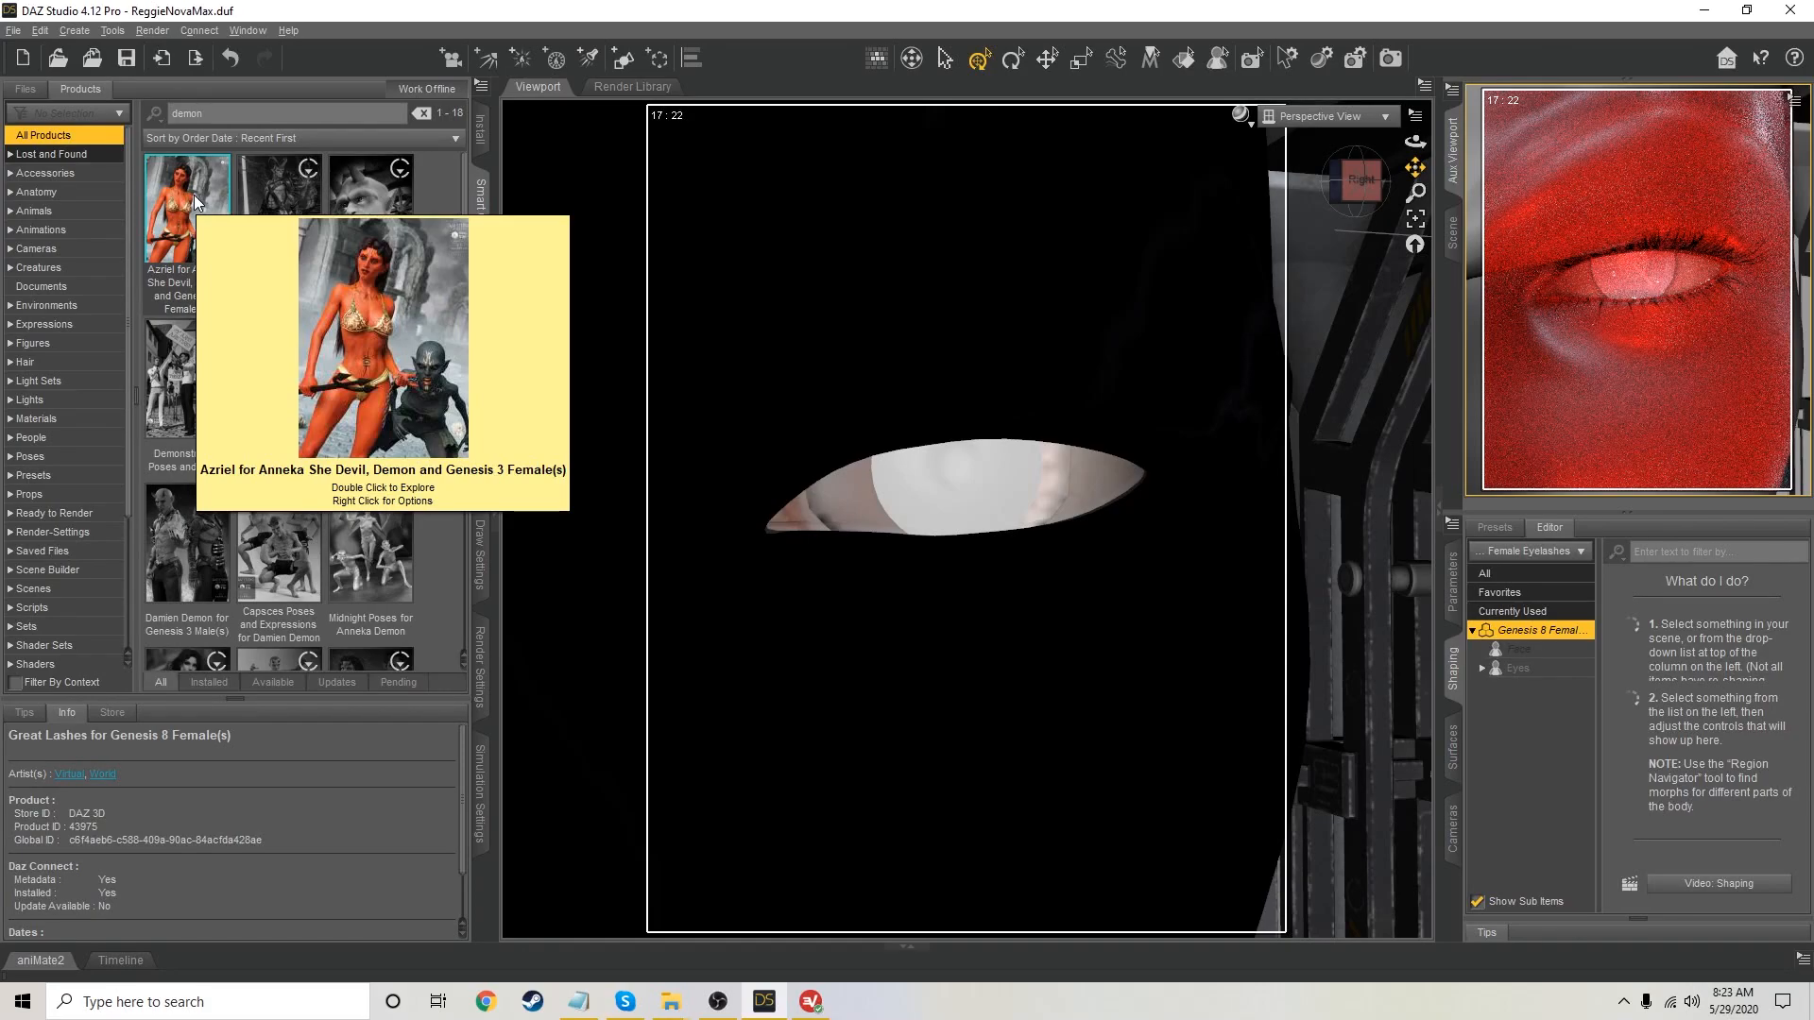
double_click(195, 195)
left_click(9, 300)
left_click(29, 319)
left_click(19, 320)
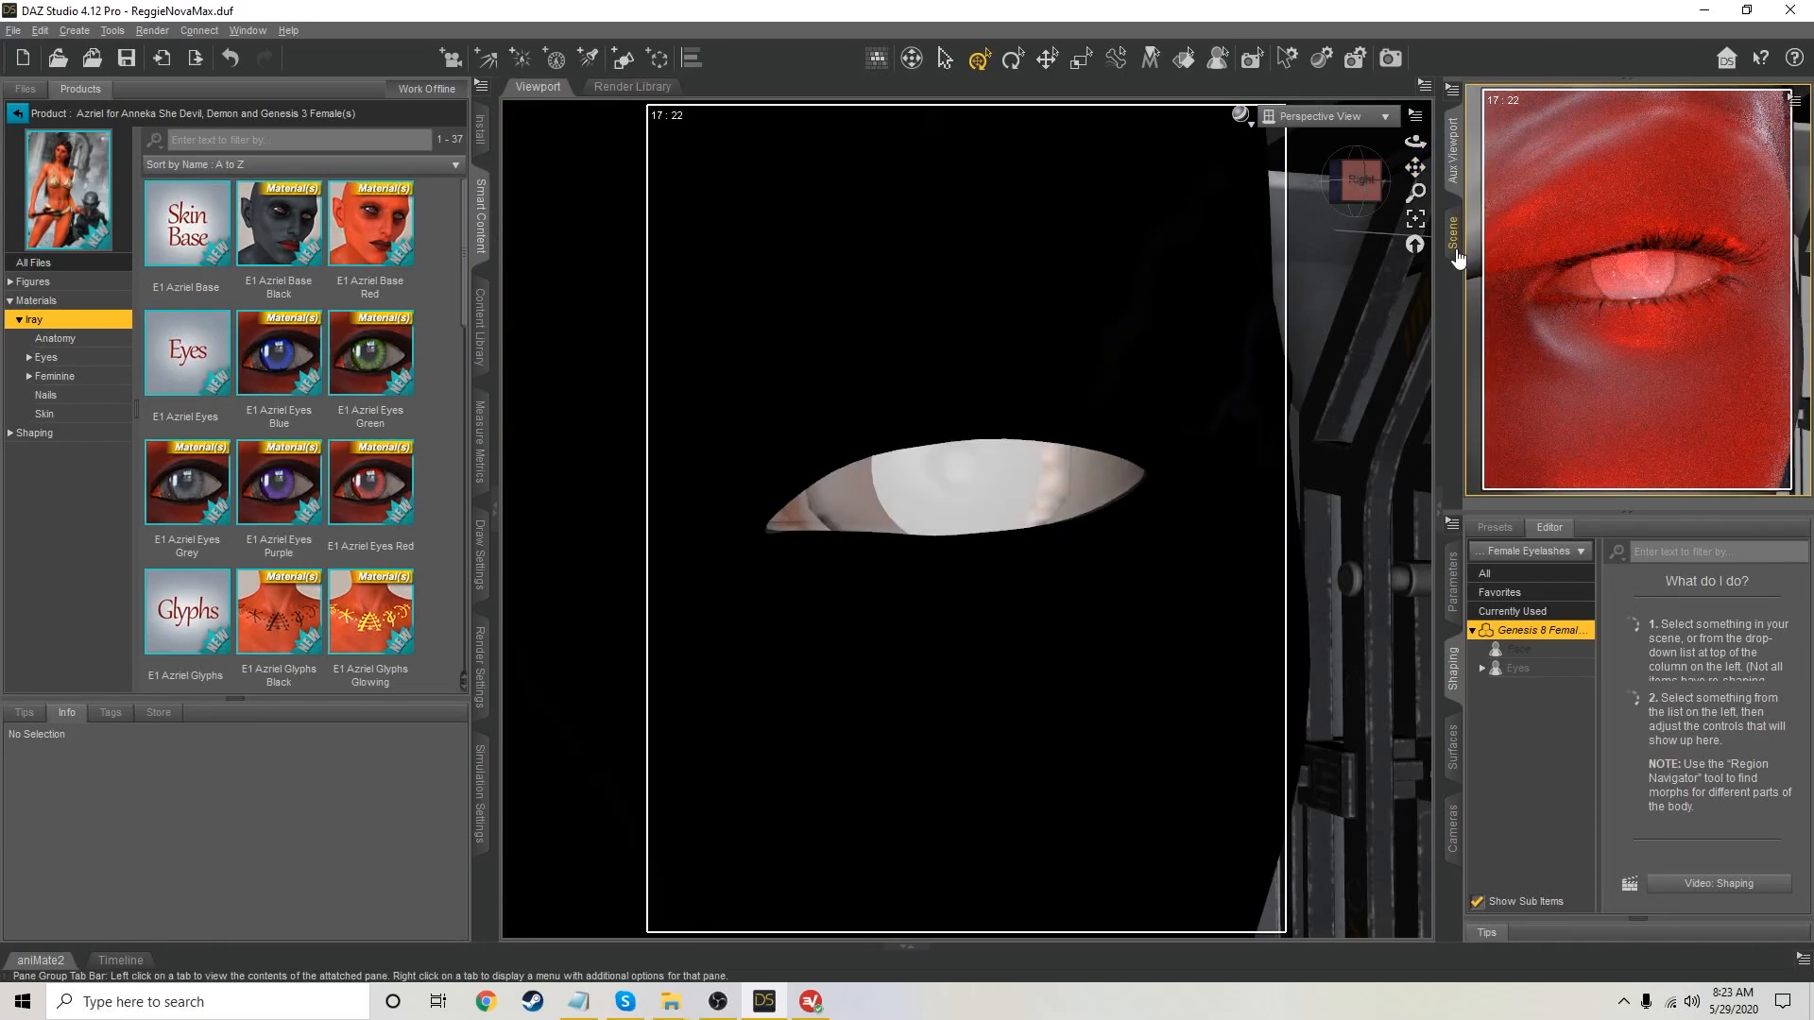
Apply the E1 Azriel Base Black skin material to the Genesis 8 Female figure
left_click(1453, 235)
left_click(1576, 147)
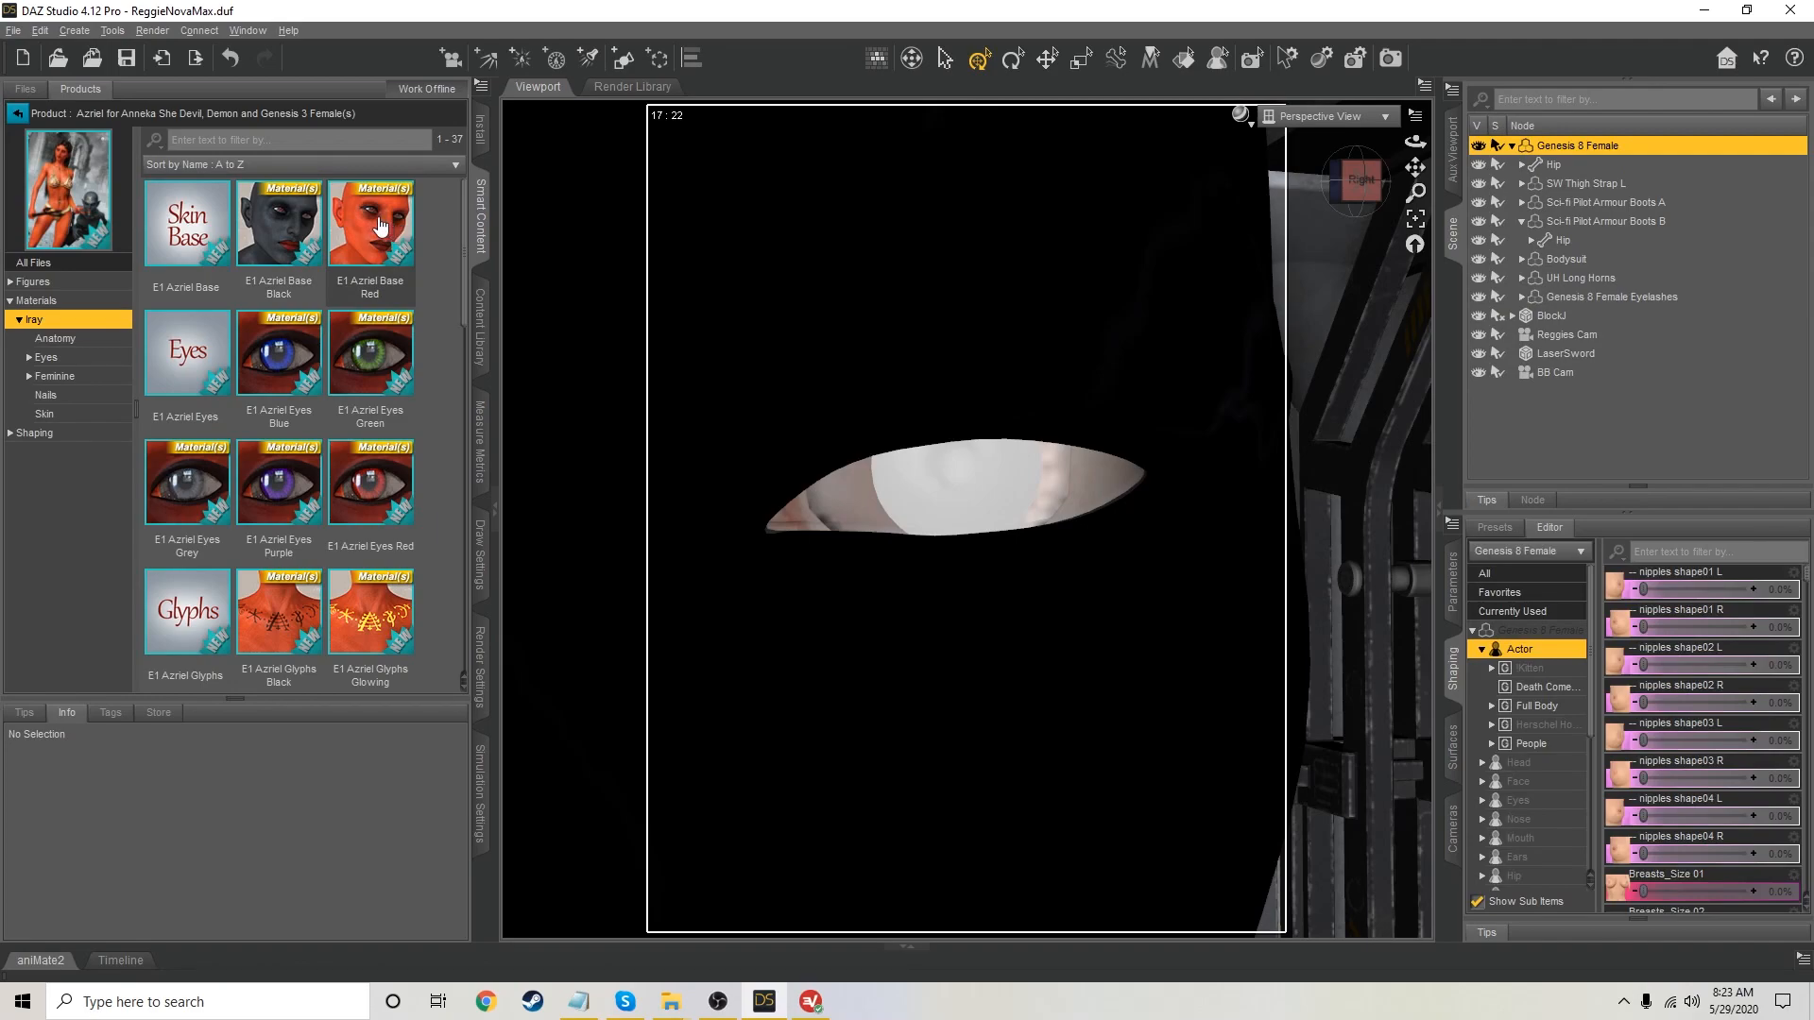
double_click(286, 222)
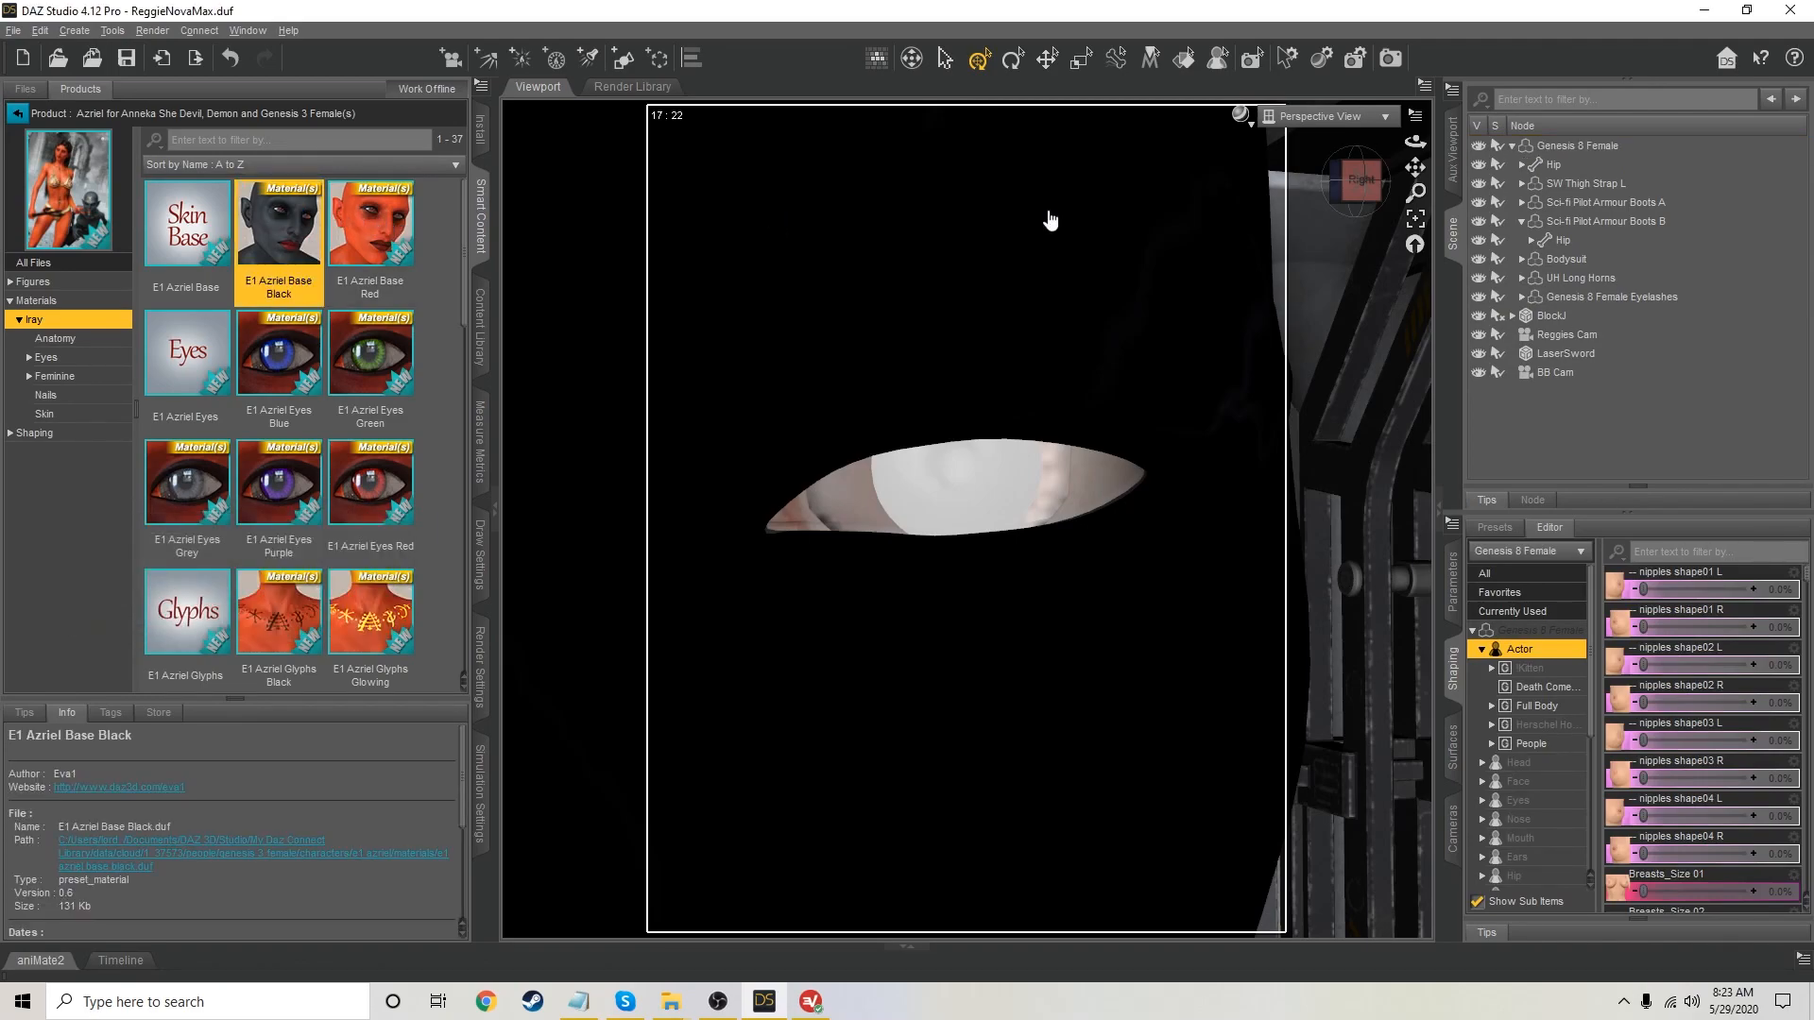
left_click(1560, 148)
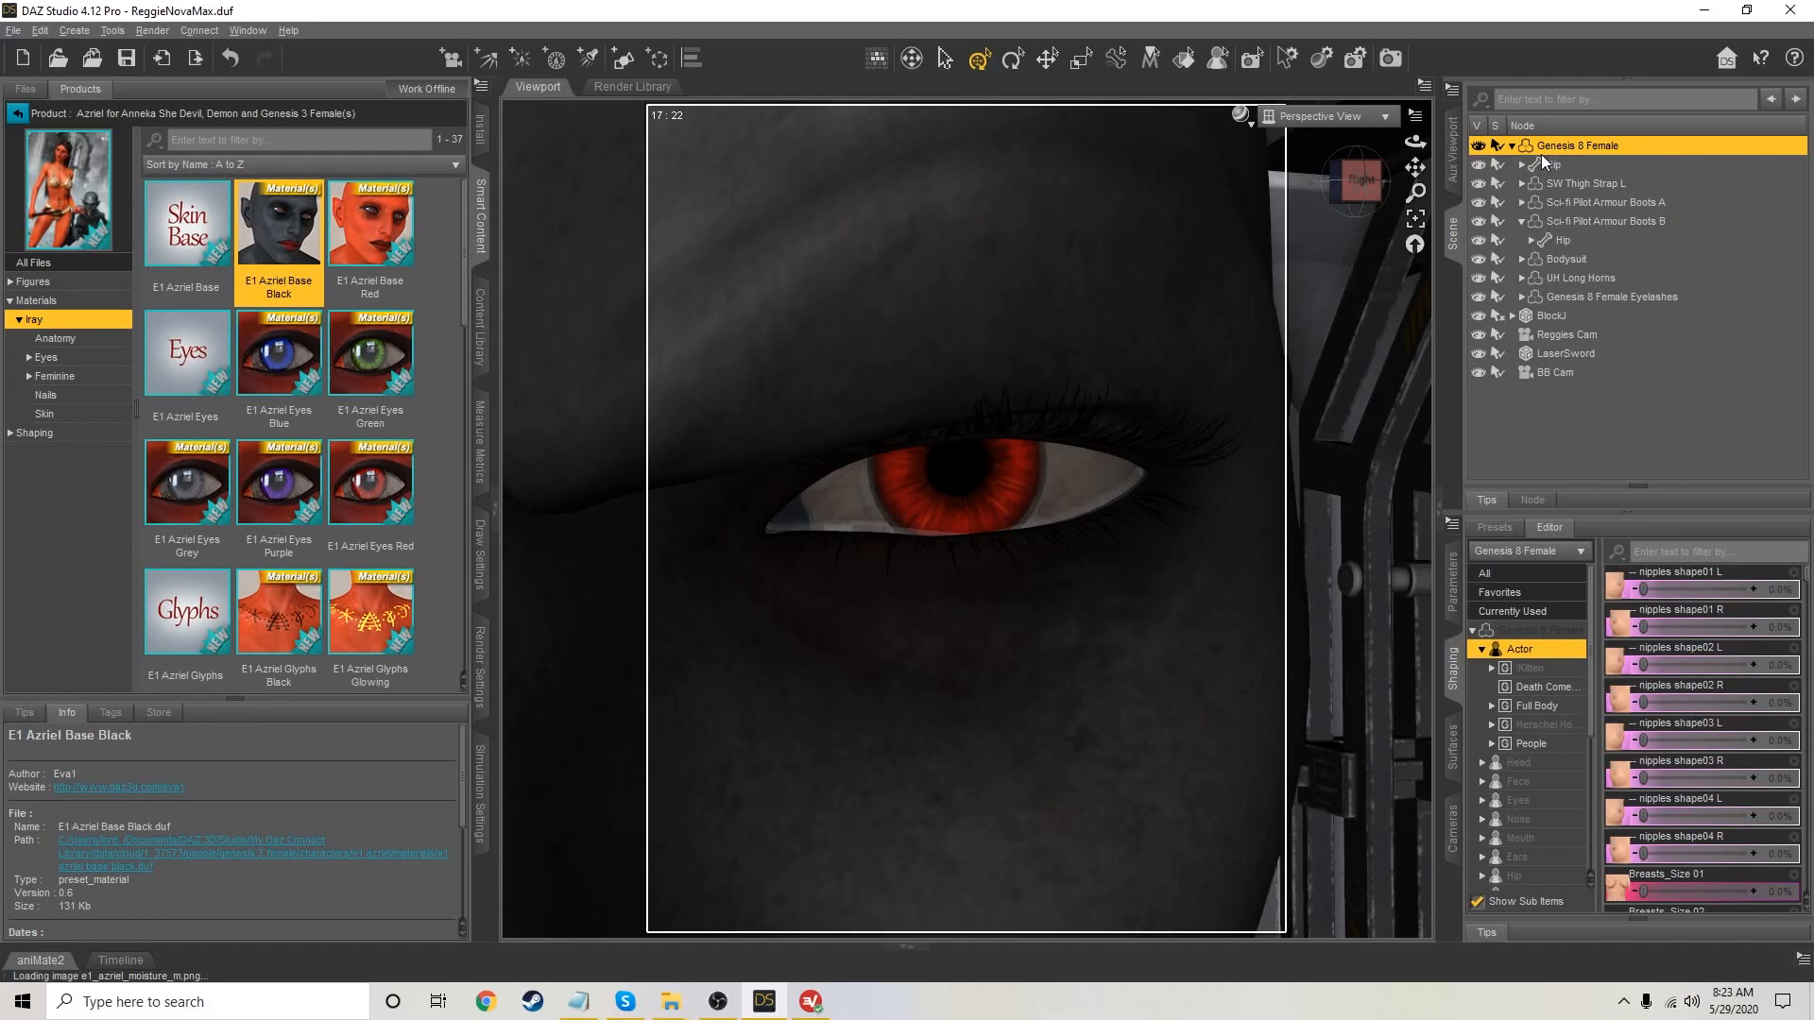
Check the black demon skin in the auxiliary preview through Reggies Cam and BB Cam
left_click(1455, 173)
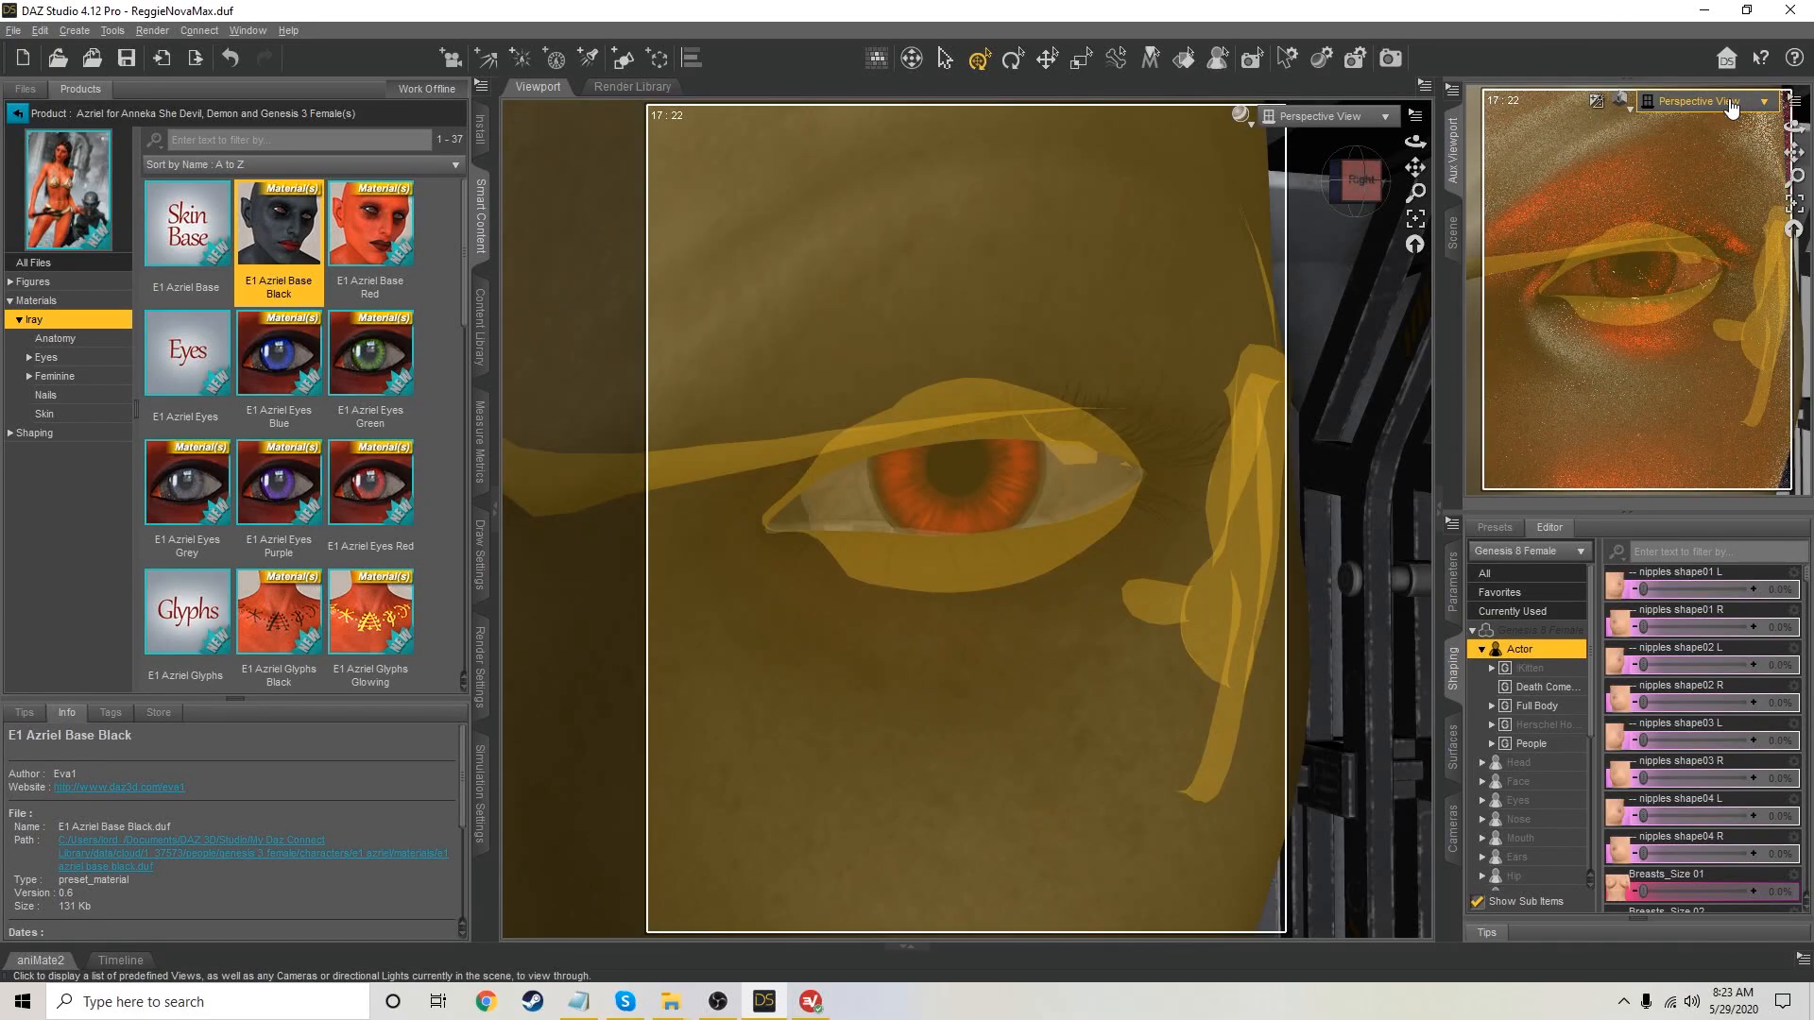
left_click(1731, 104)
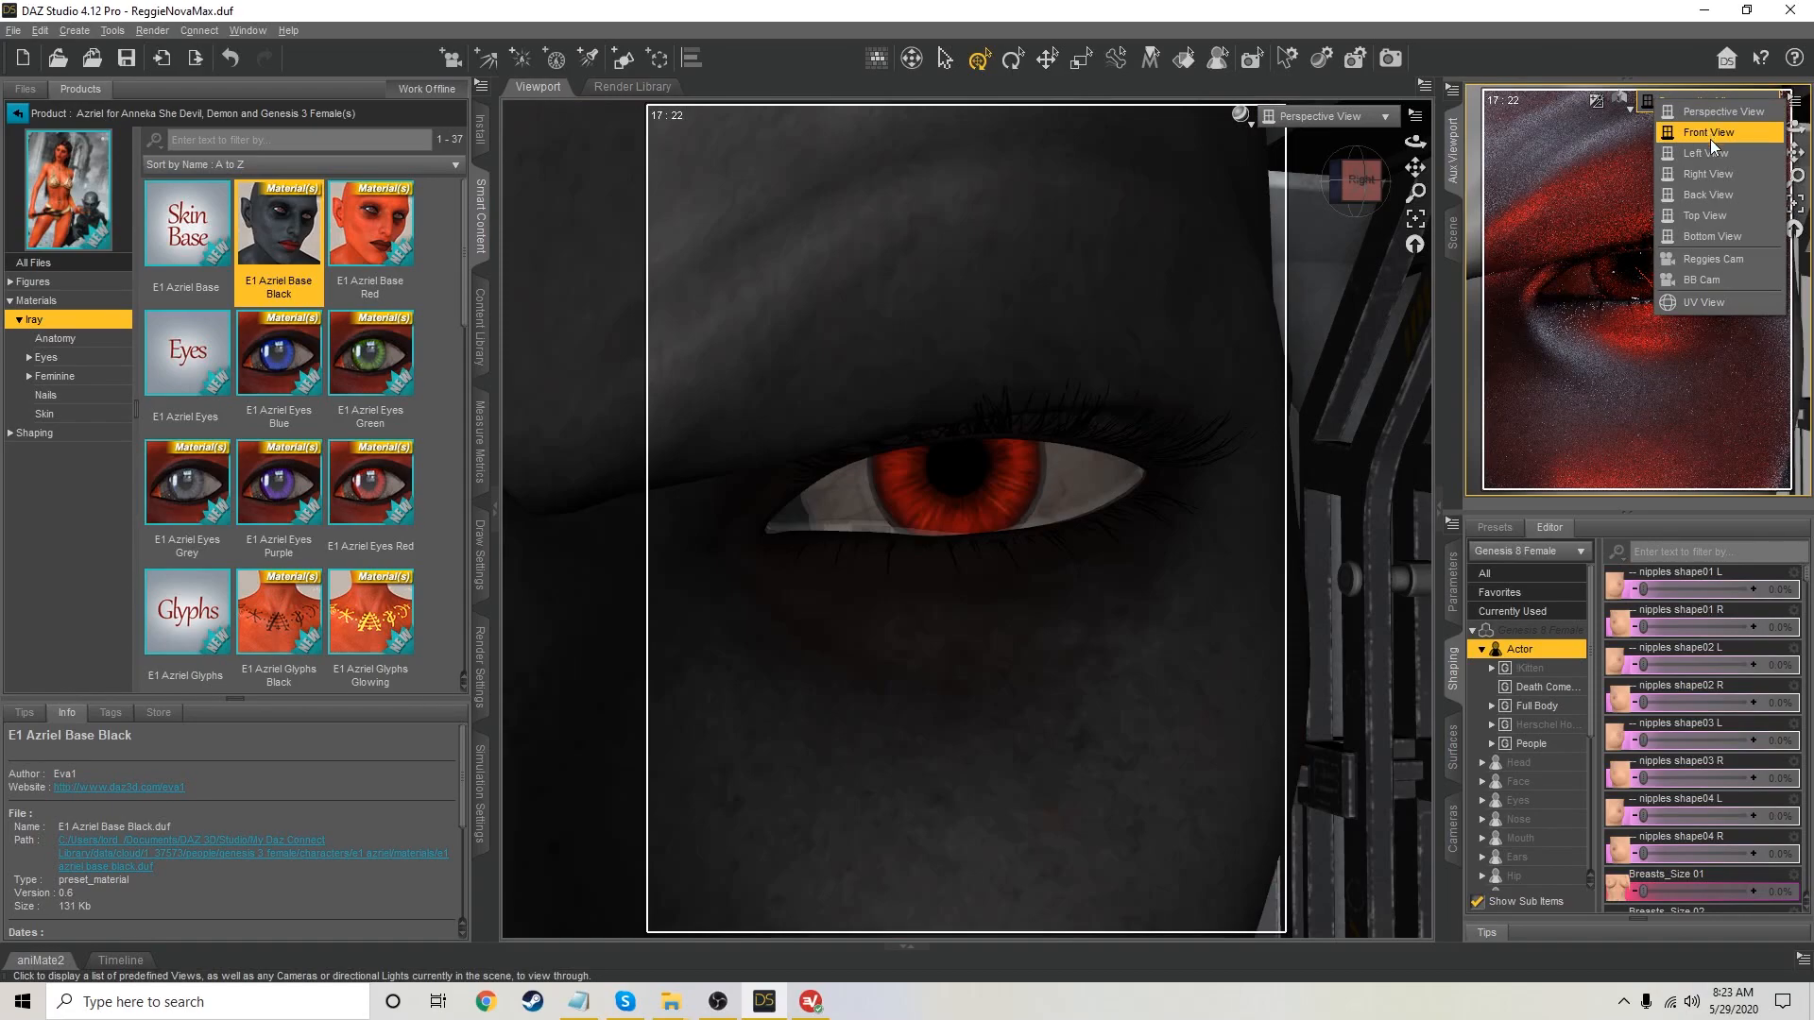
left_click(1710, 257)
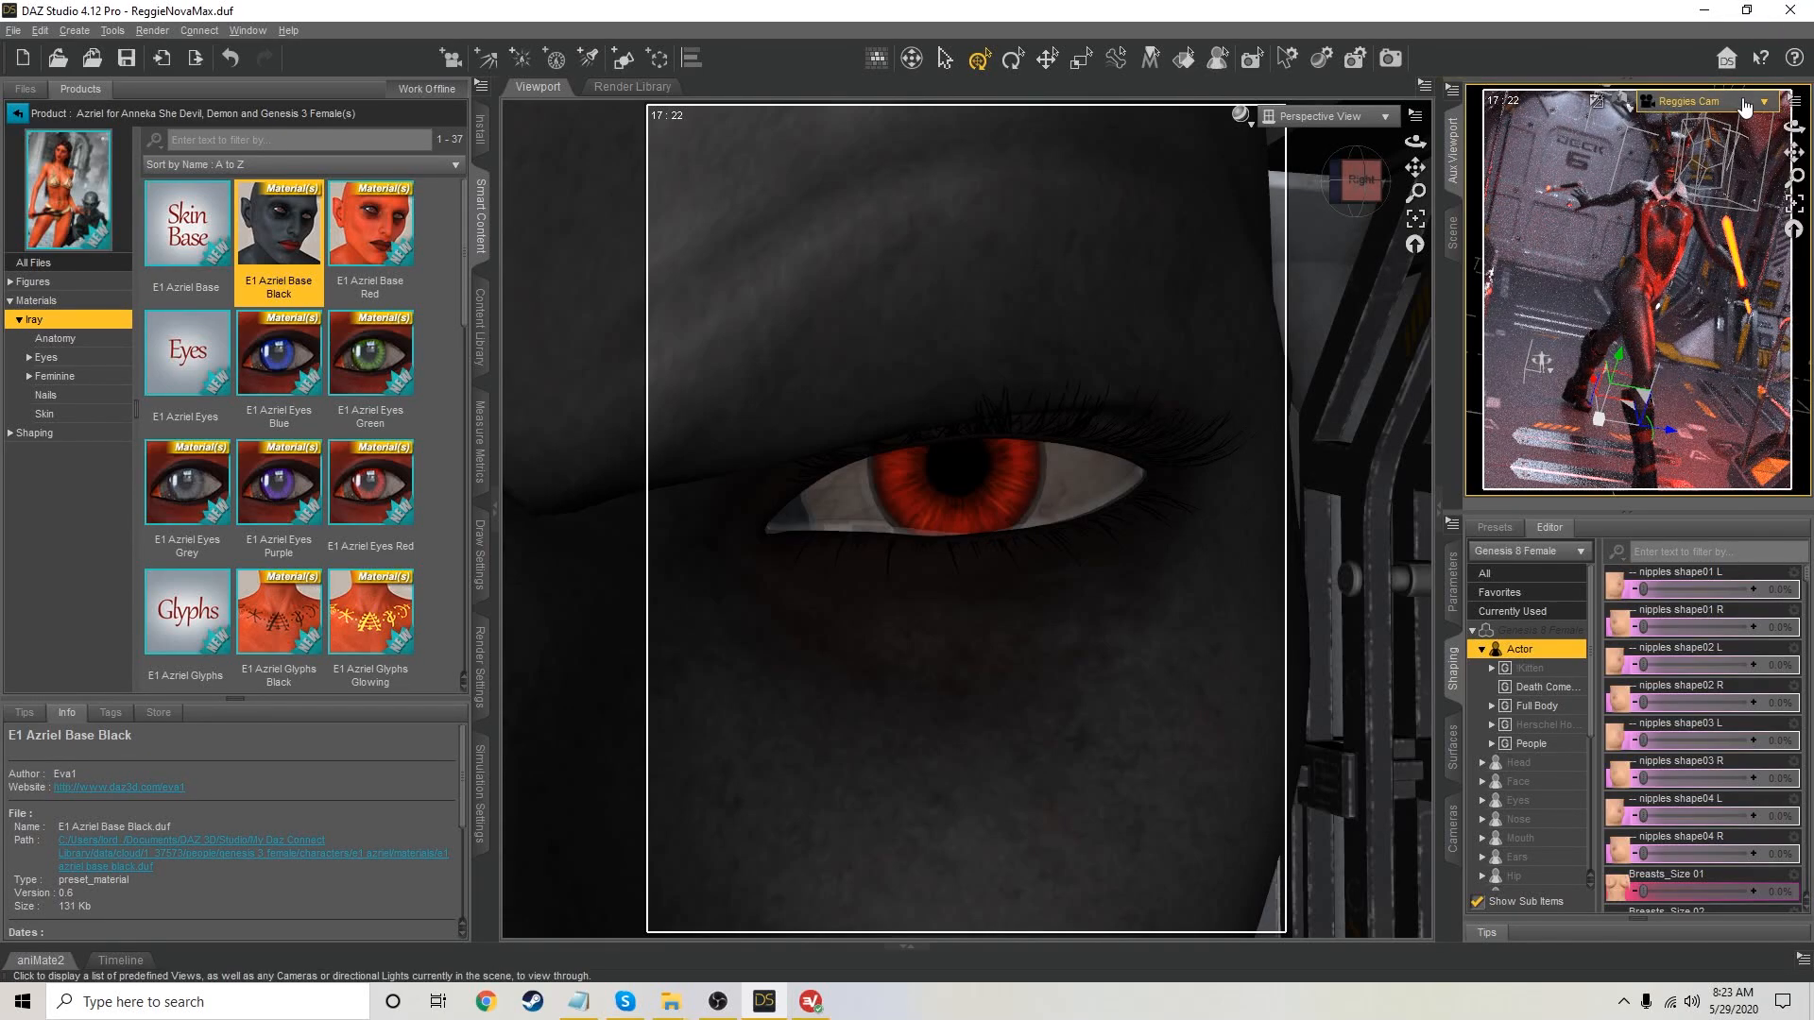
left_click(1745, 106)
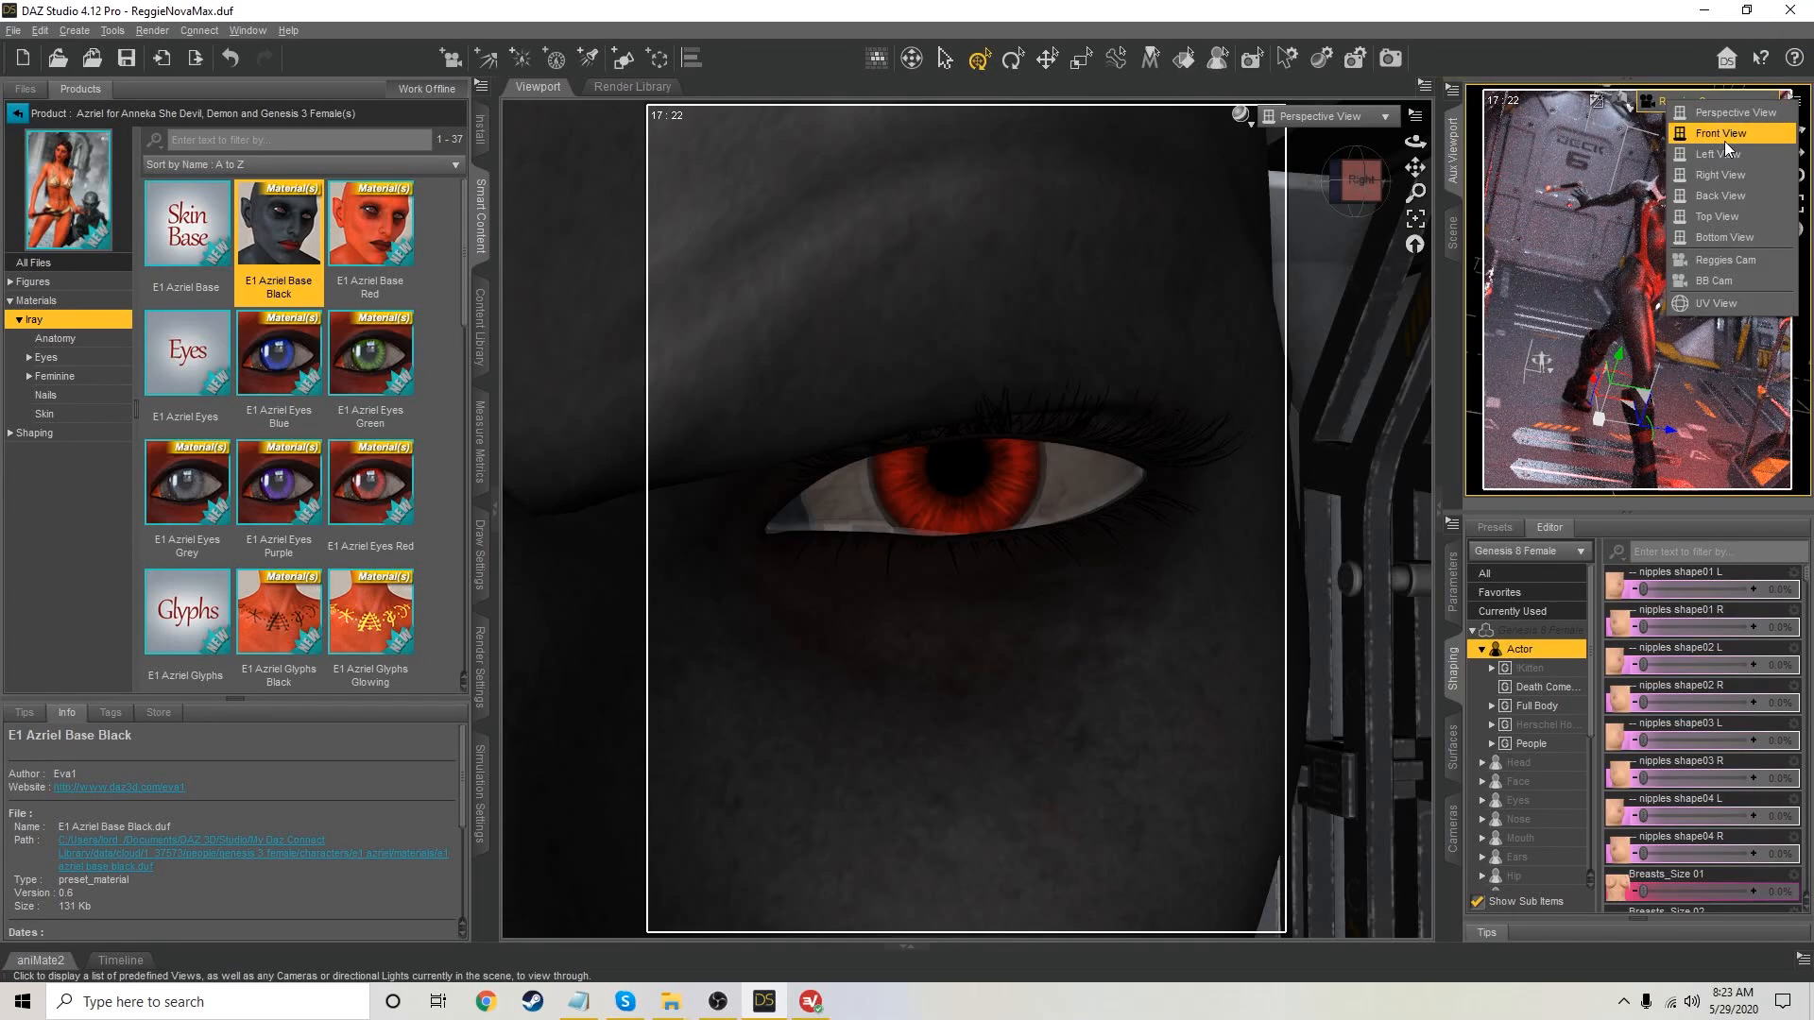
left_click(1716, 274)
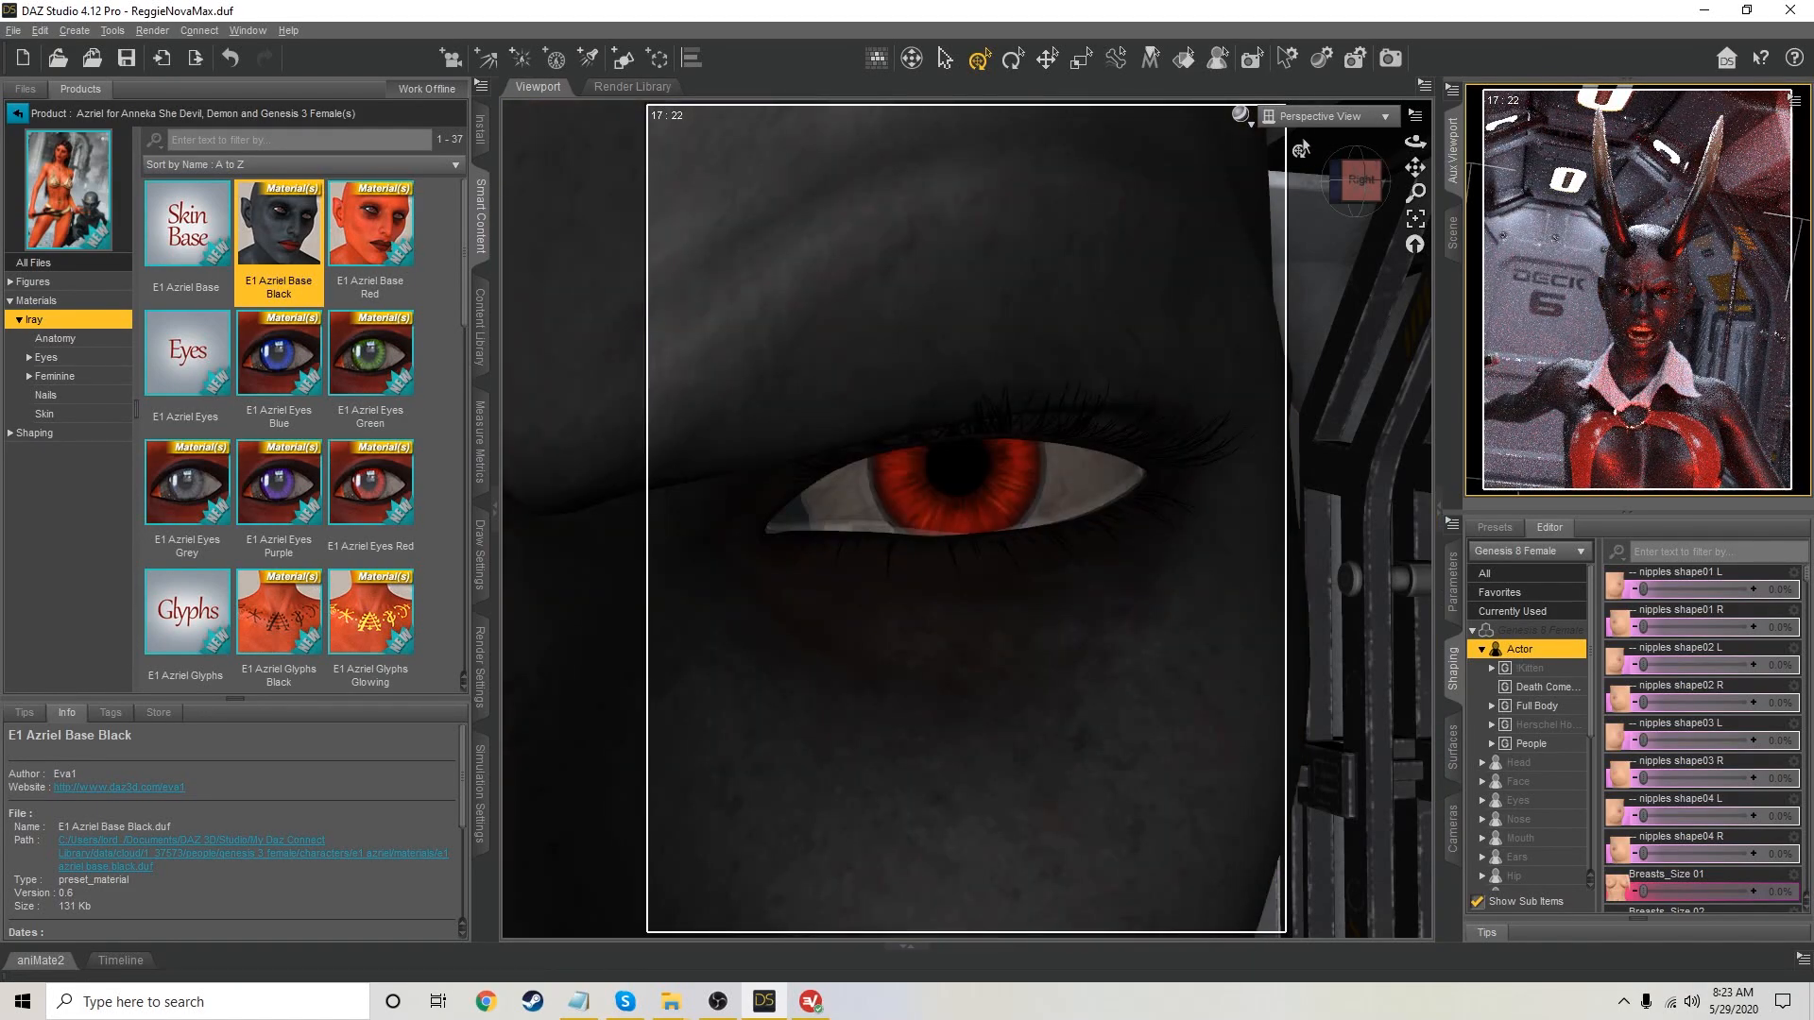
Try viewing the scene through BB Cam in the main viewport
left_click(1319, 126)
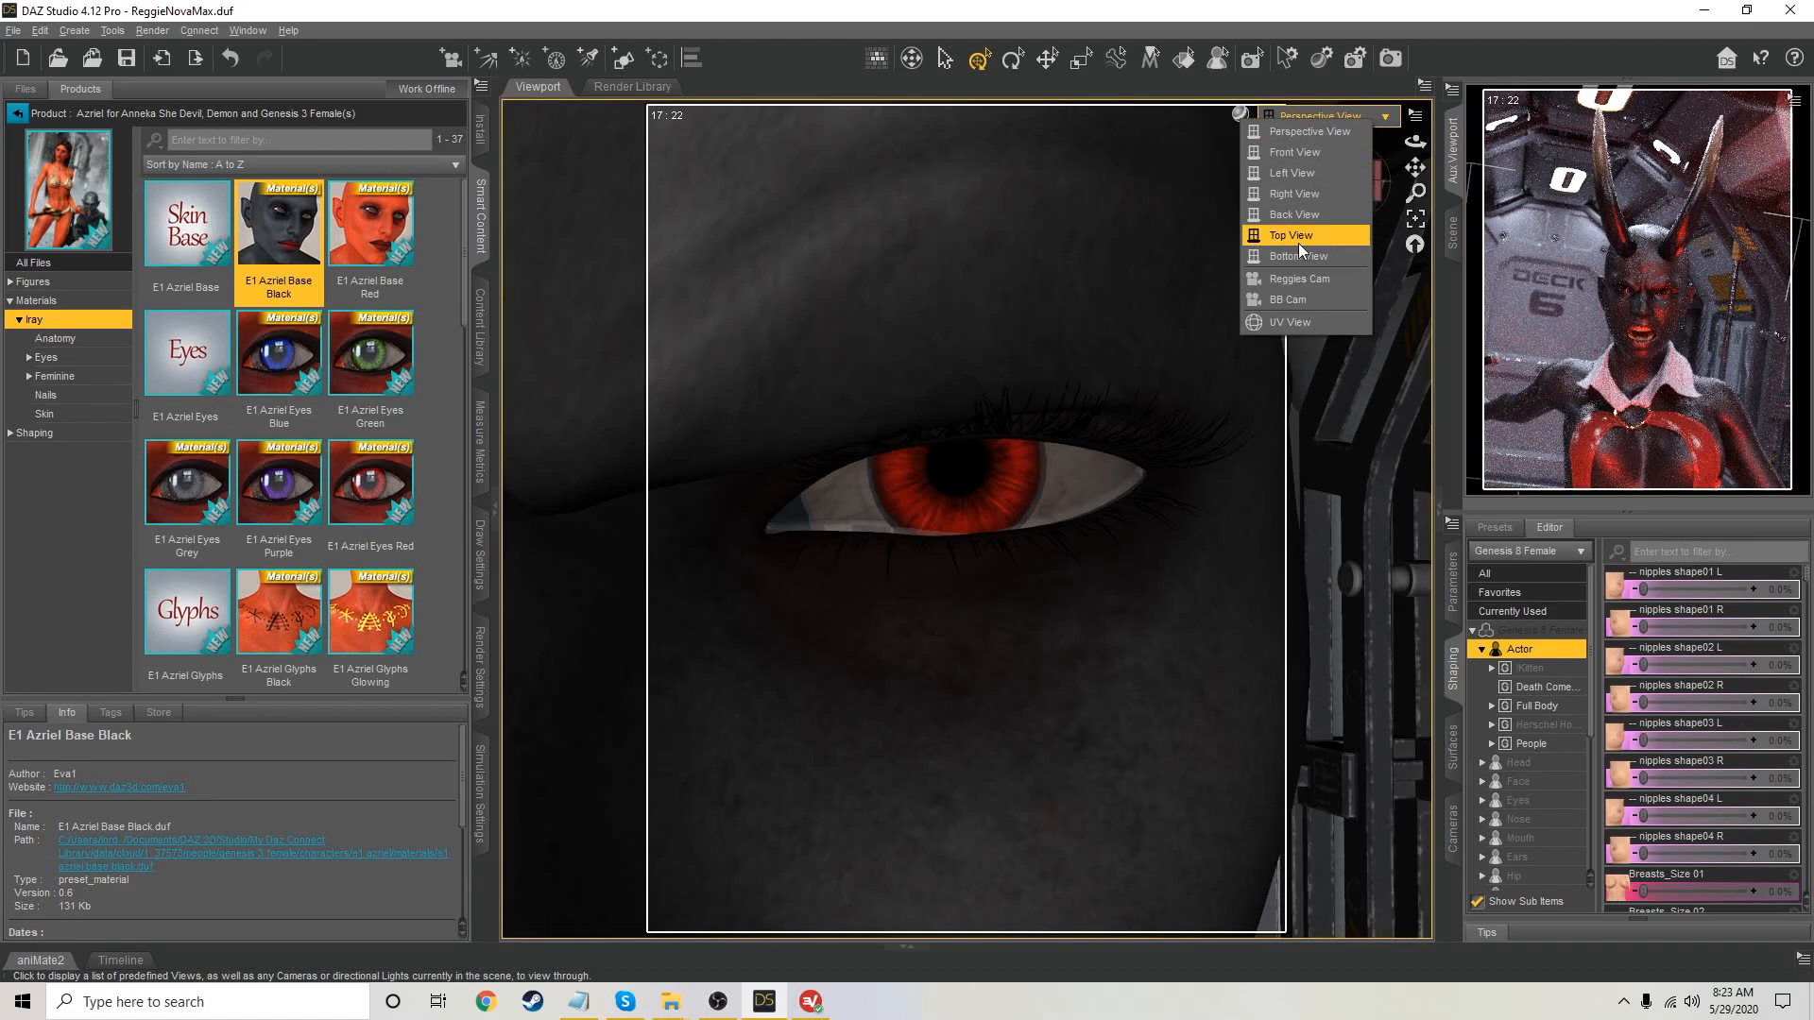
left_click(1302, 299)
left_click_drag(1357, 200, 1363, 195)
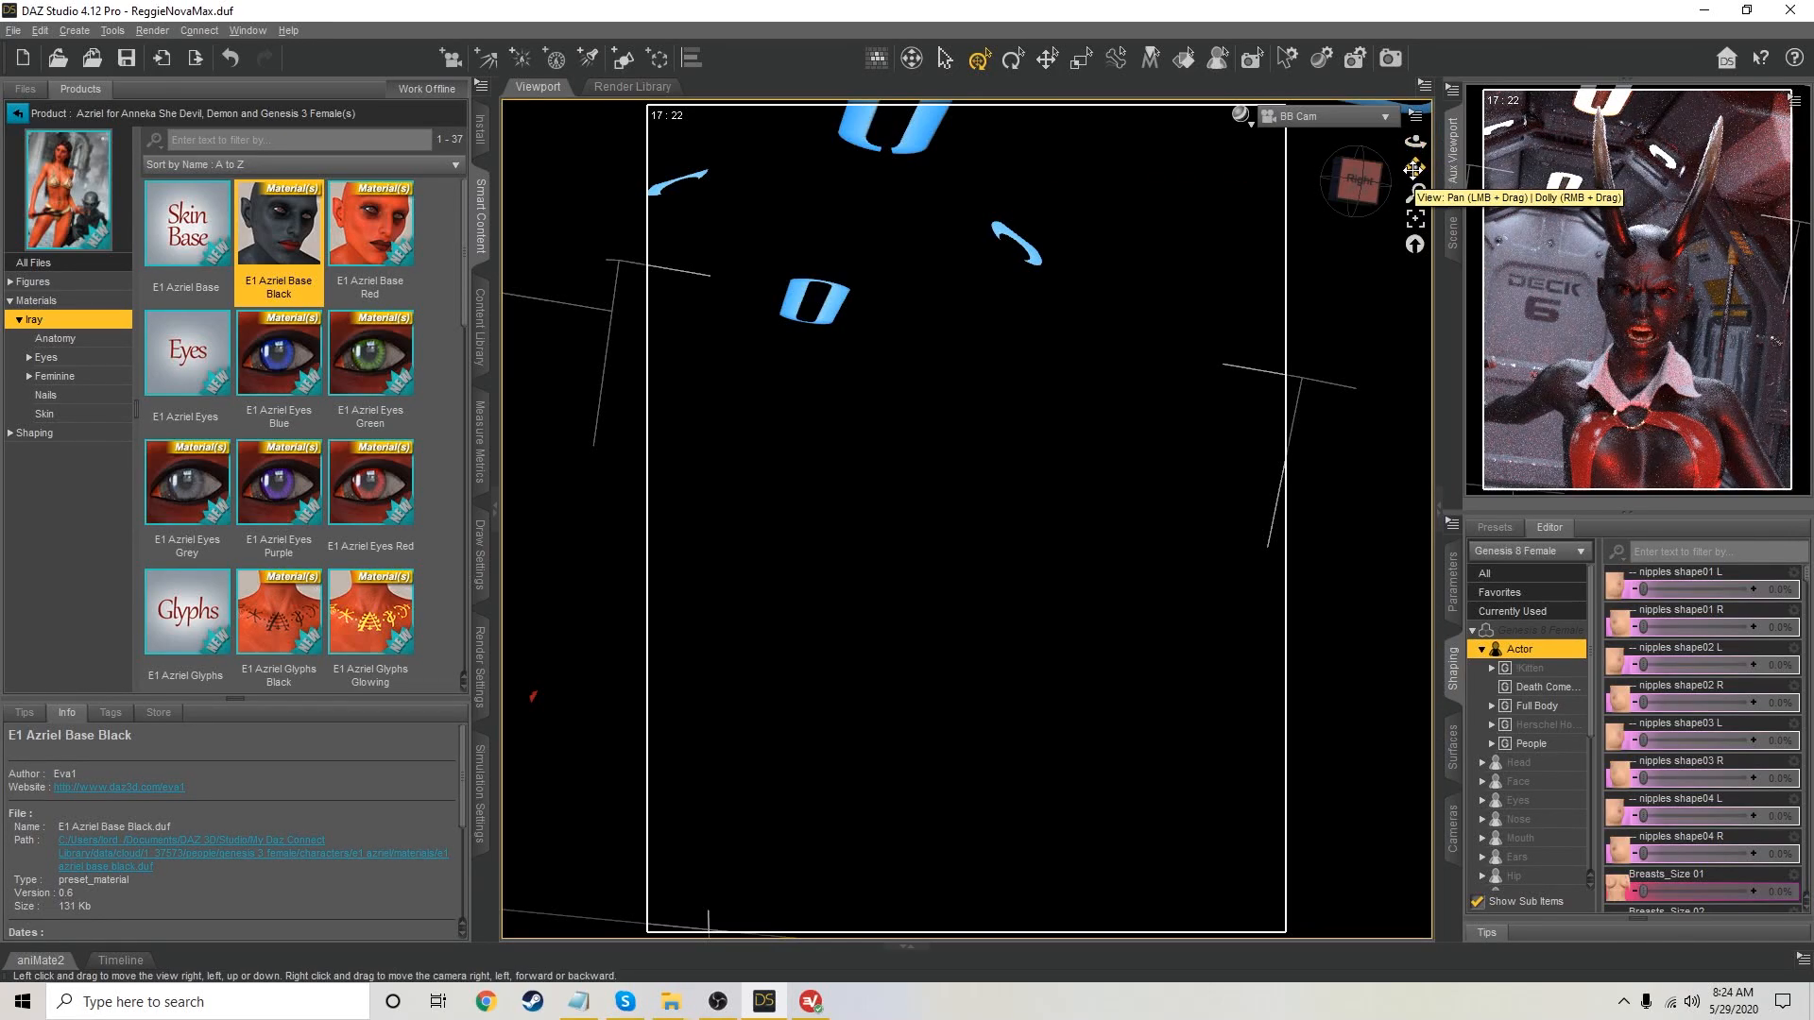
left_click_drag(1415, 169, 1418, 165)
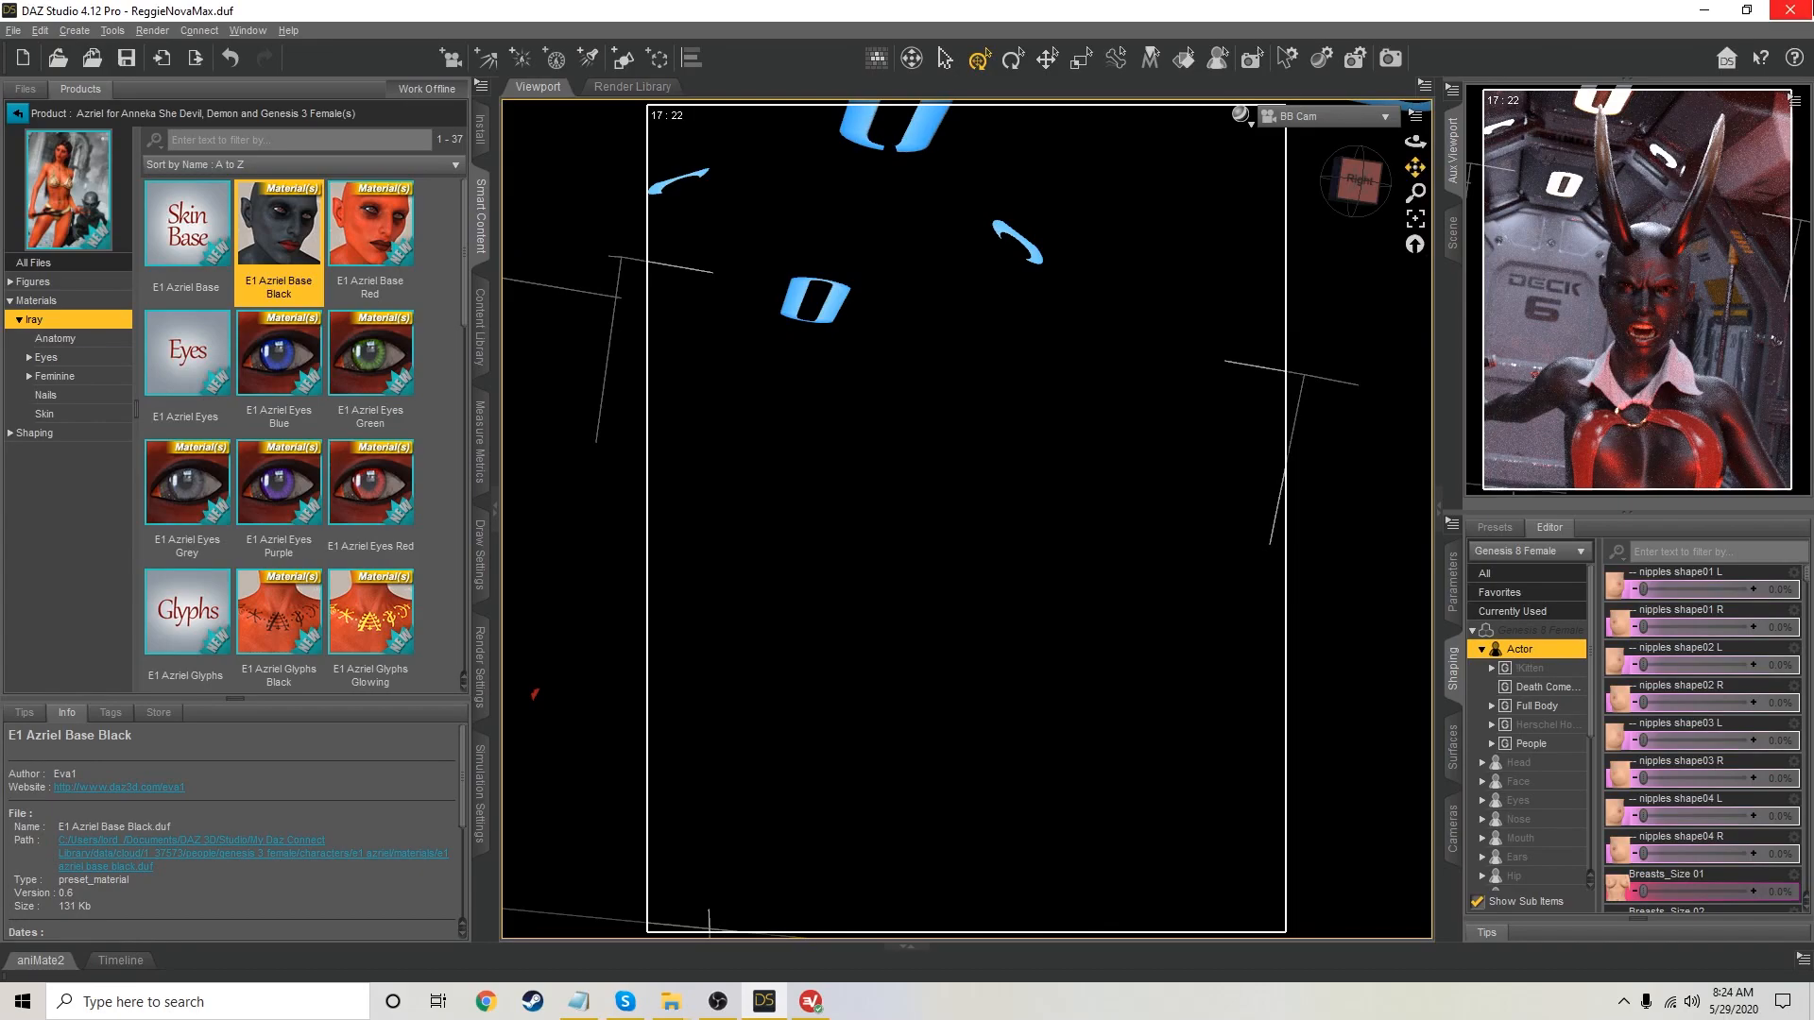
Set the auxiliary preview to Reggies Cam and fine-tune the left forearm's Twist to -6.37
left_click(1725, 106)
left_click(1715, 270)
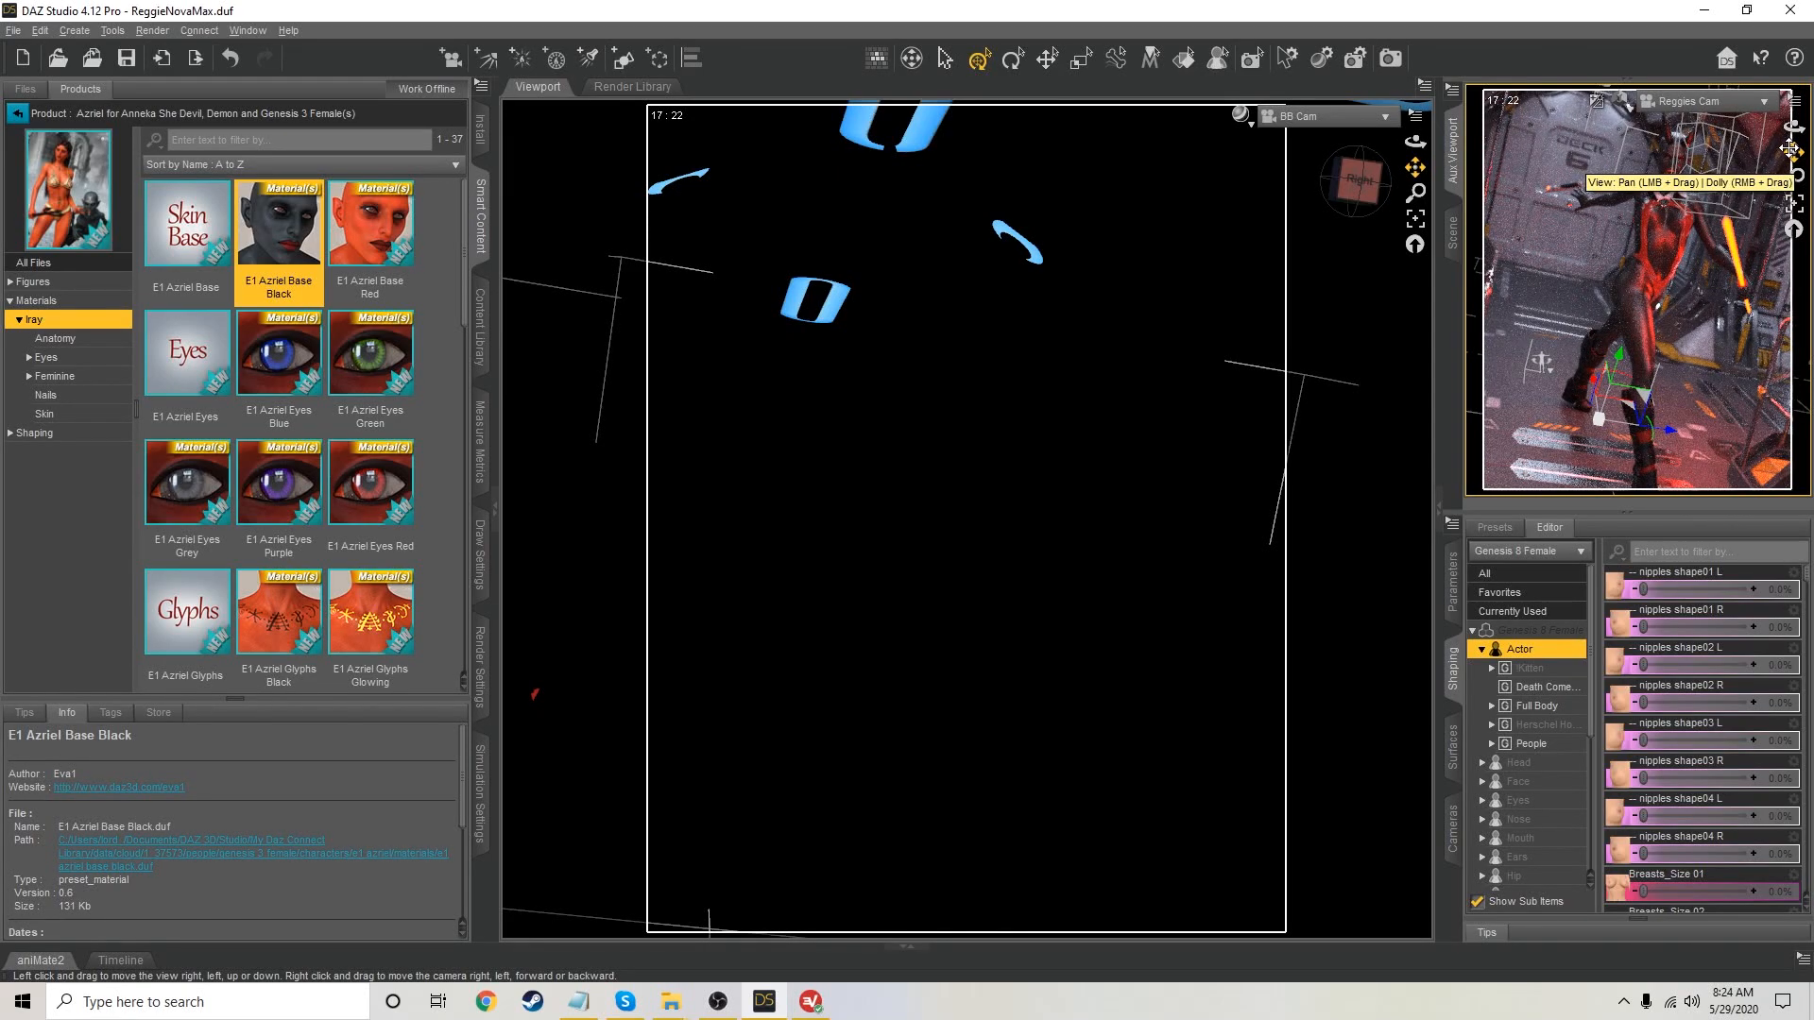
left_click(1736, 271)
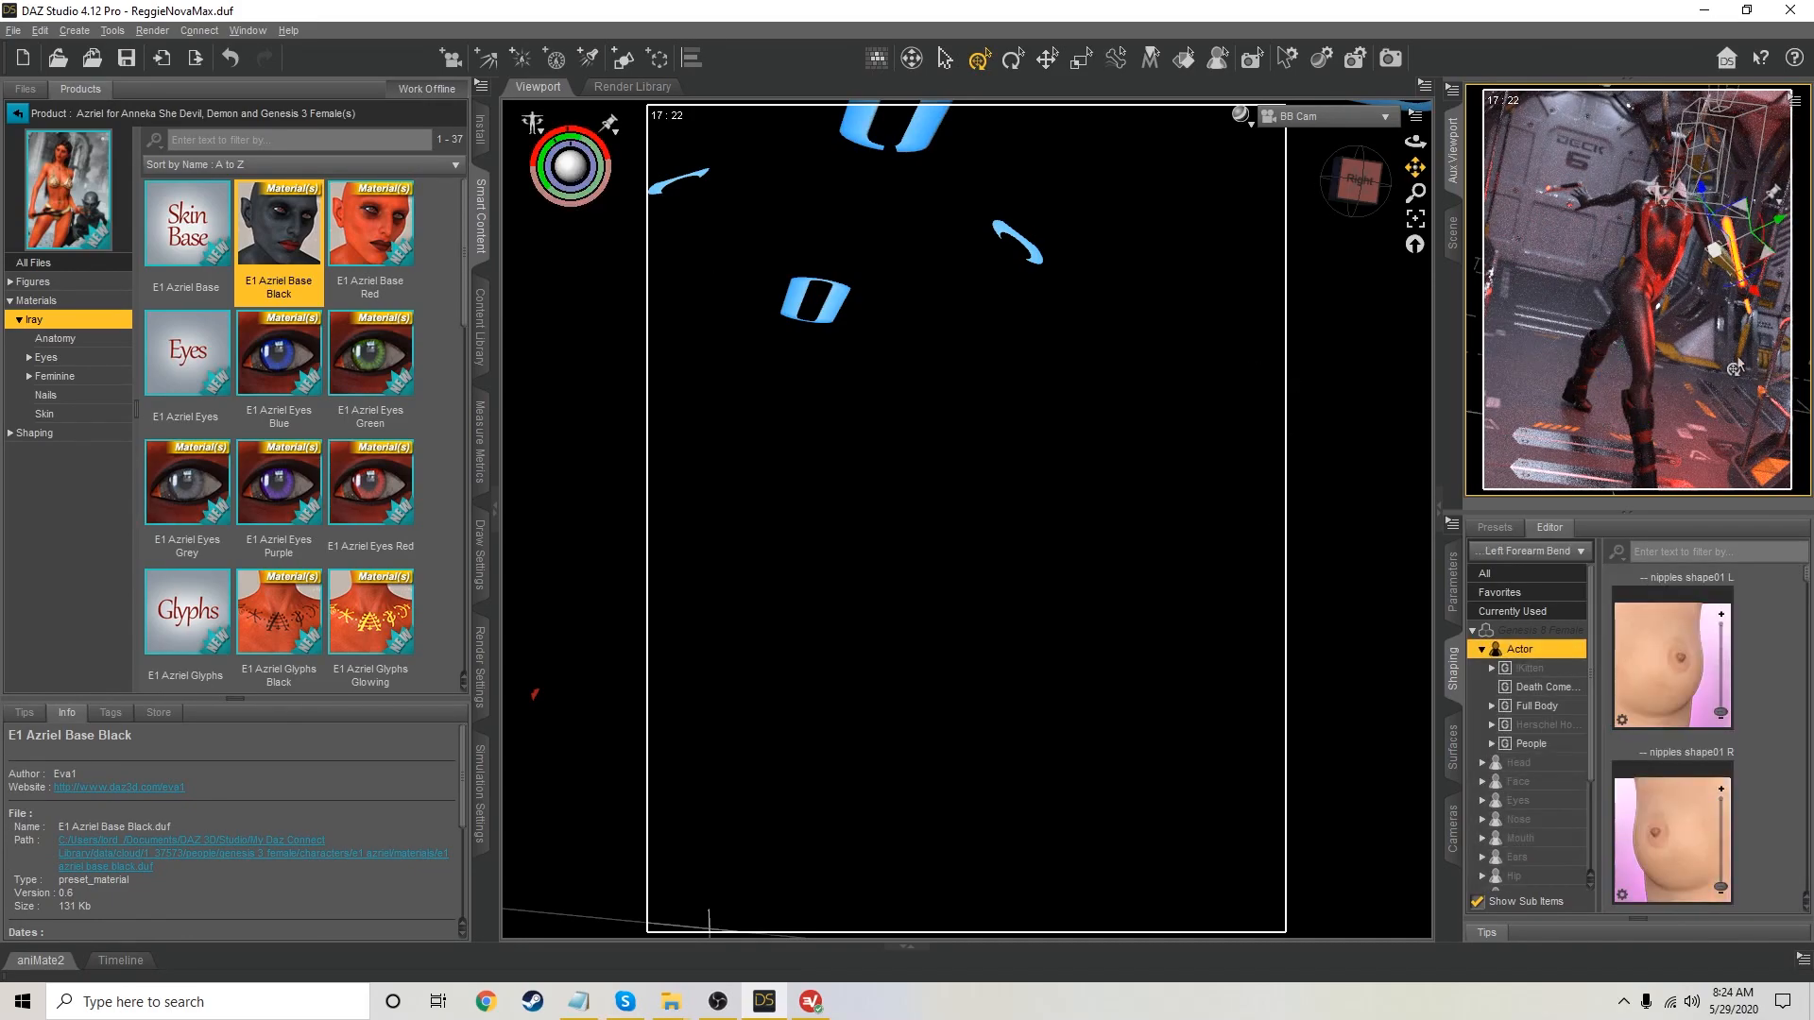
left_click(1450, 590)
left_click_drag(1699, 605, 1698, 604)
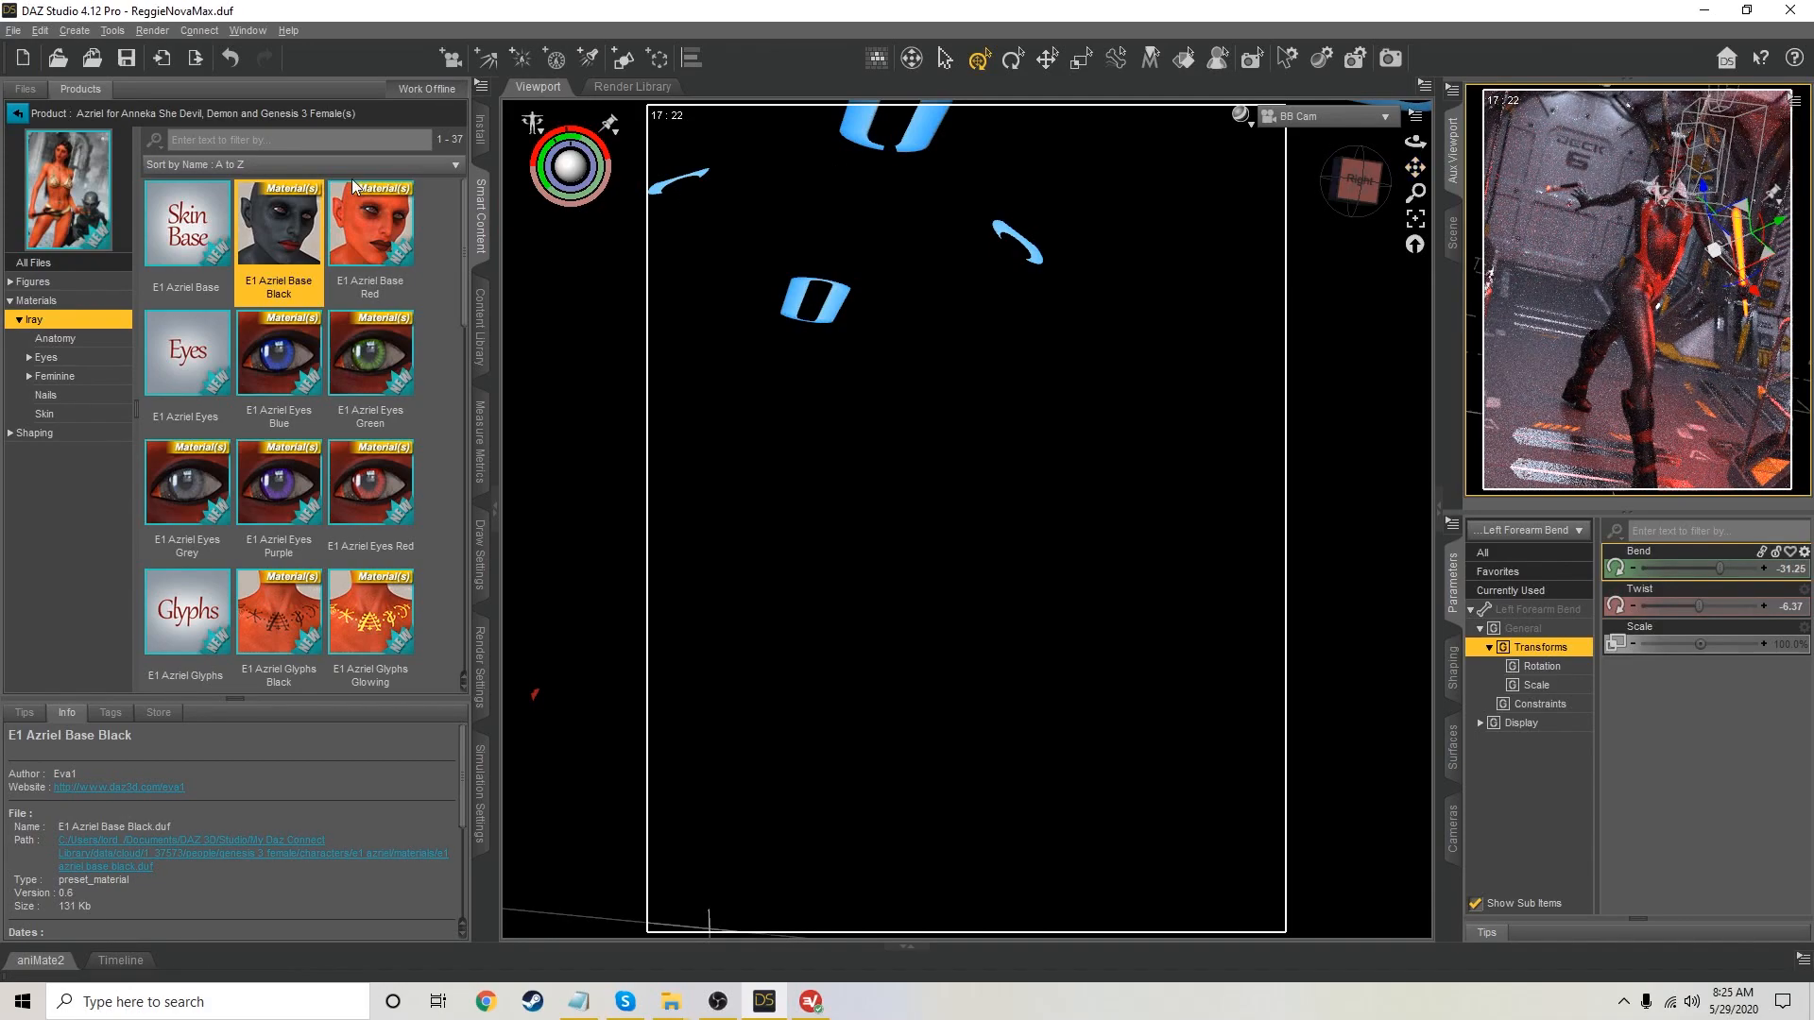
left_click(18, 114)
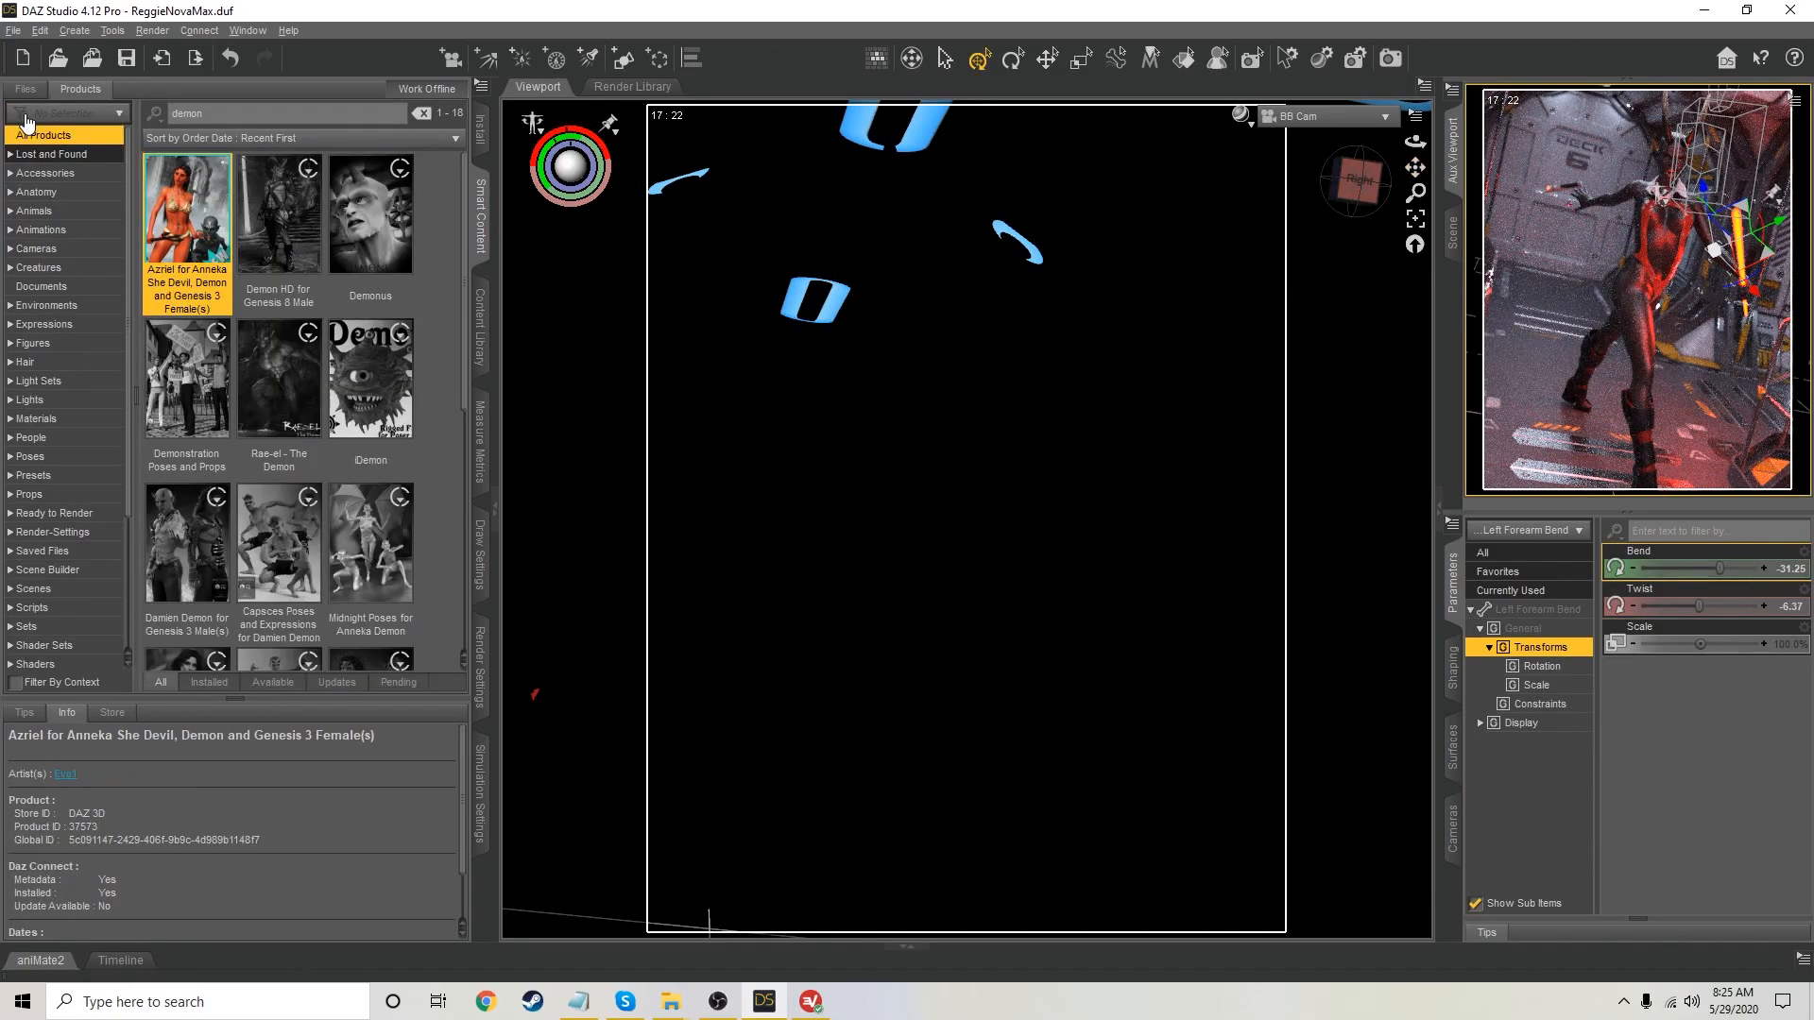
double_click(234, 113)
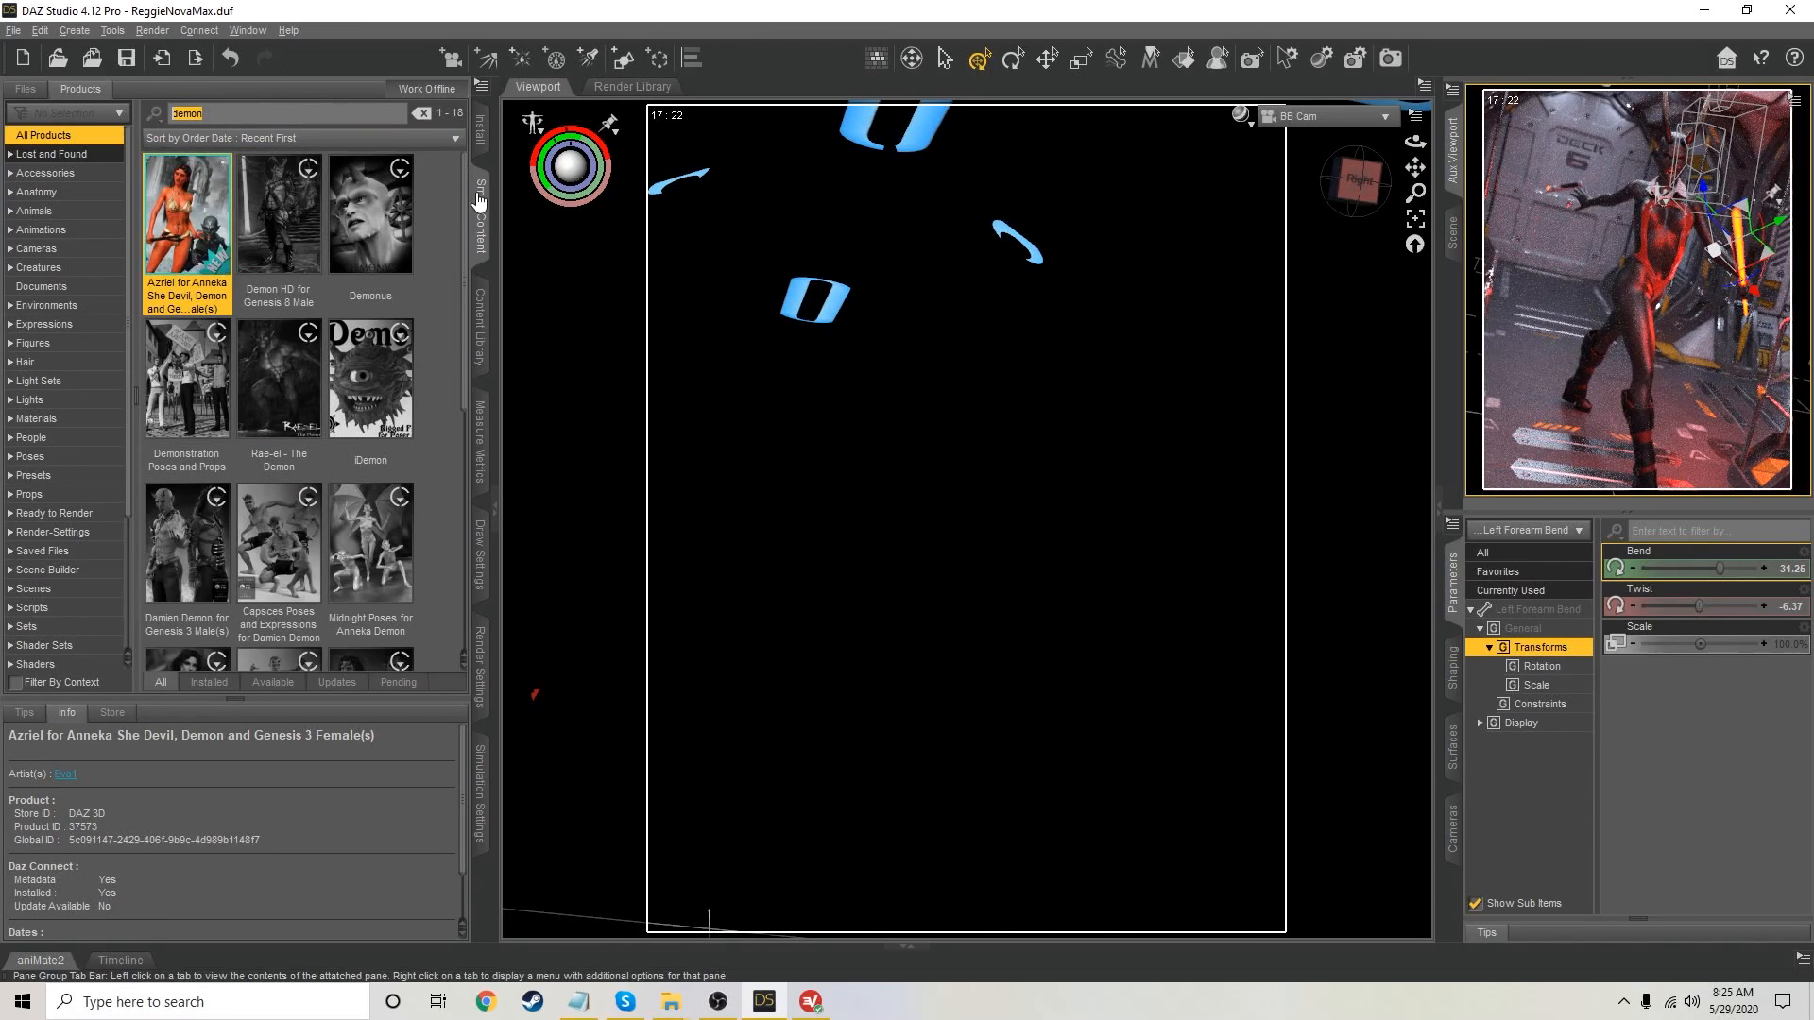
double_click(185, 248)
left_click(11, 301)
left_click(32, 320)
left_click(19, 320)
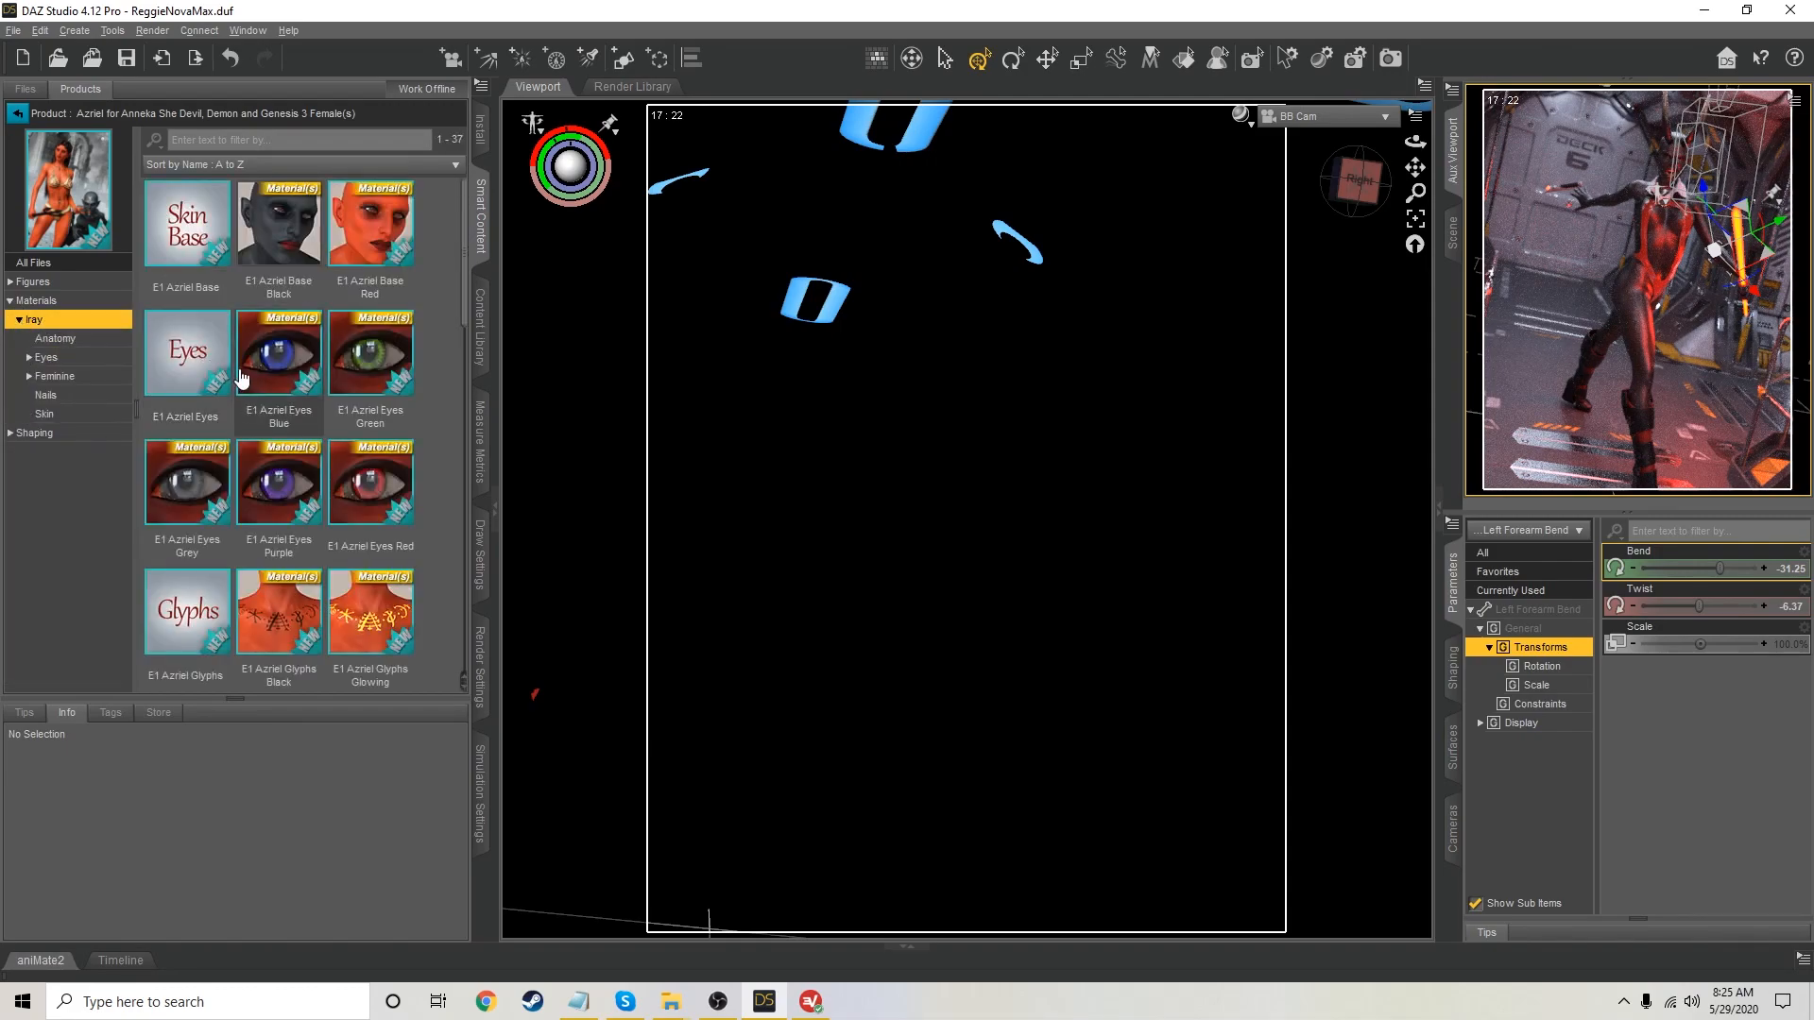
Set the main viewport and auxiliary preview to Perspective View and load the E1 Azriel Eyes Red material
mouse_move(385, 483)
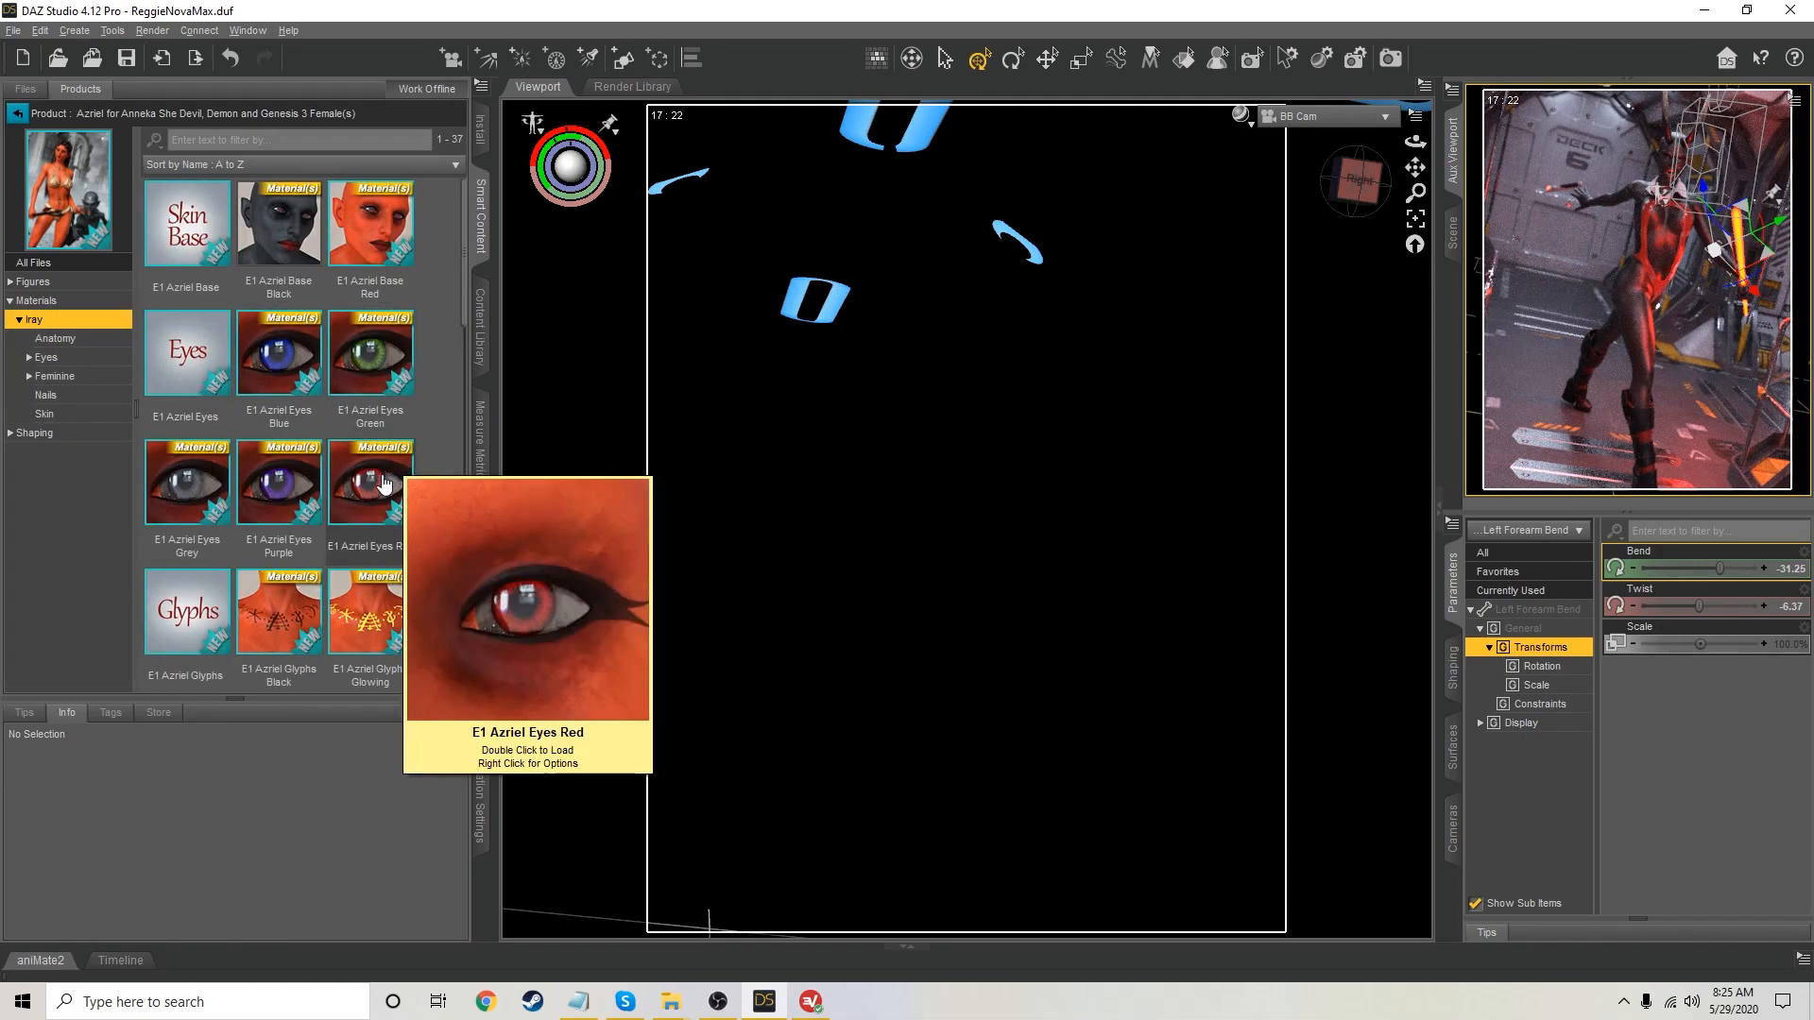
left_click(1319, 120)
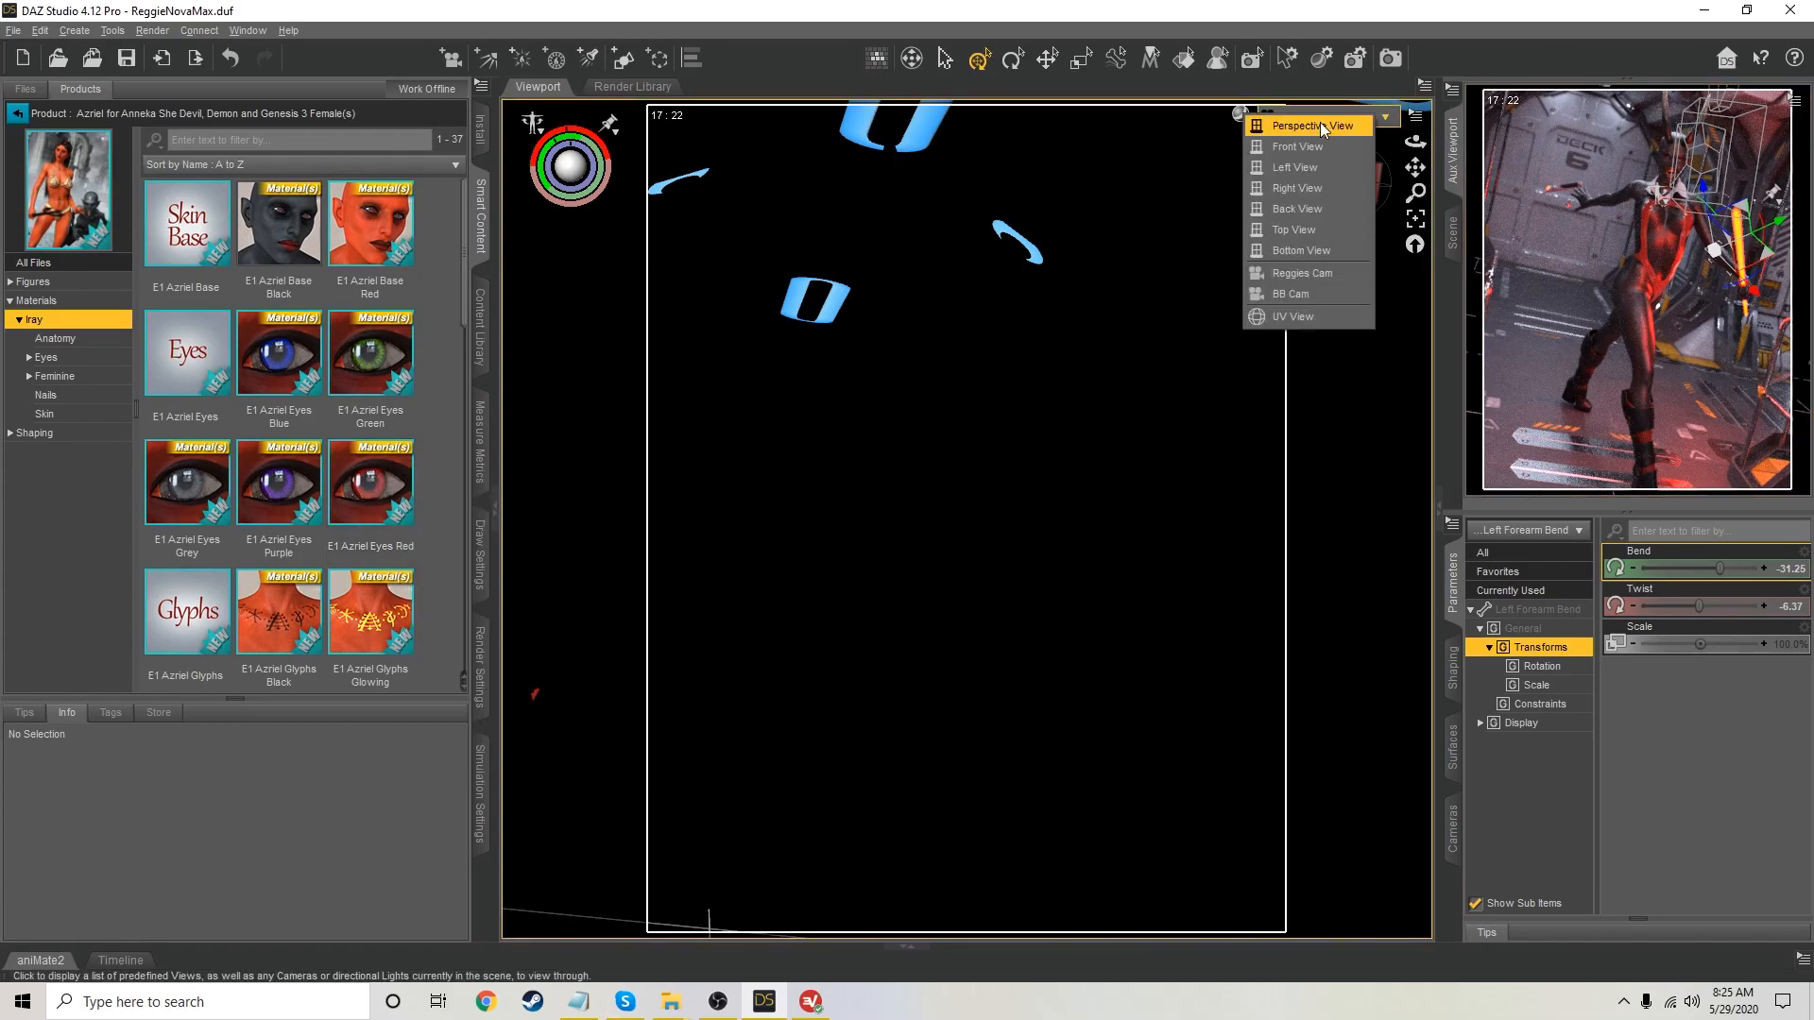
left_click(1319, 124)
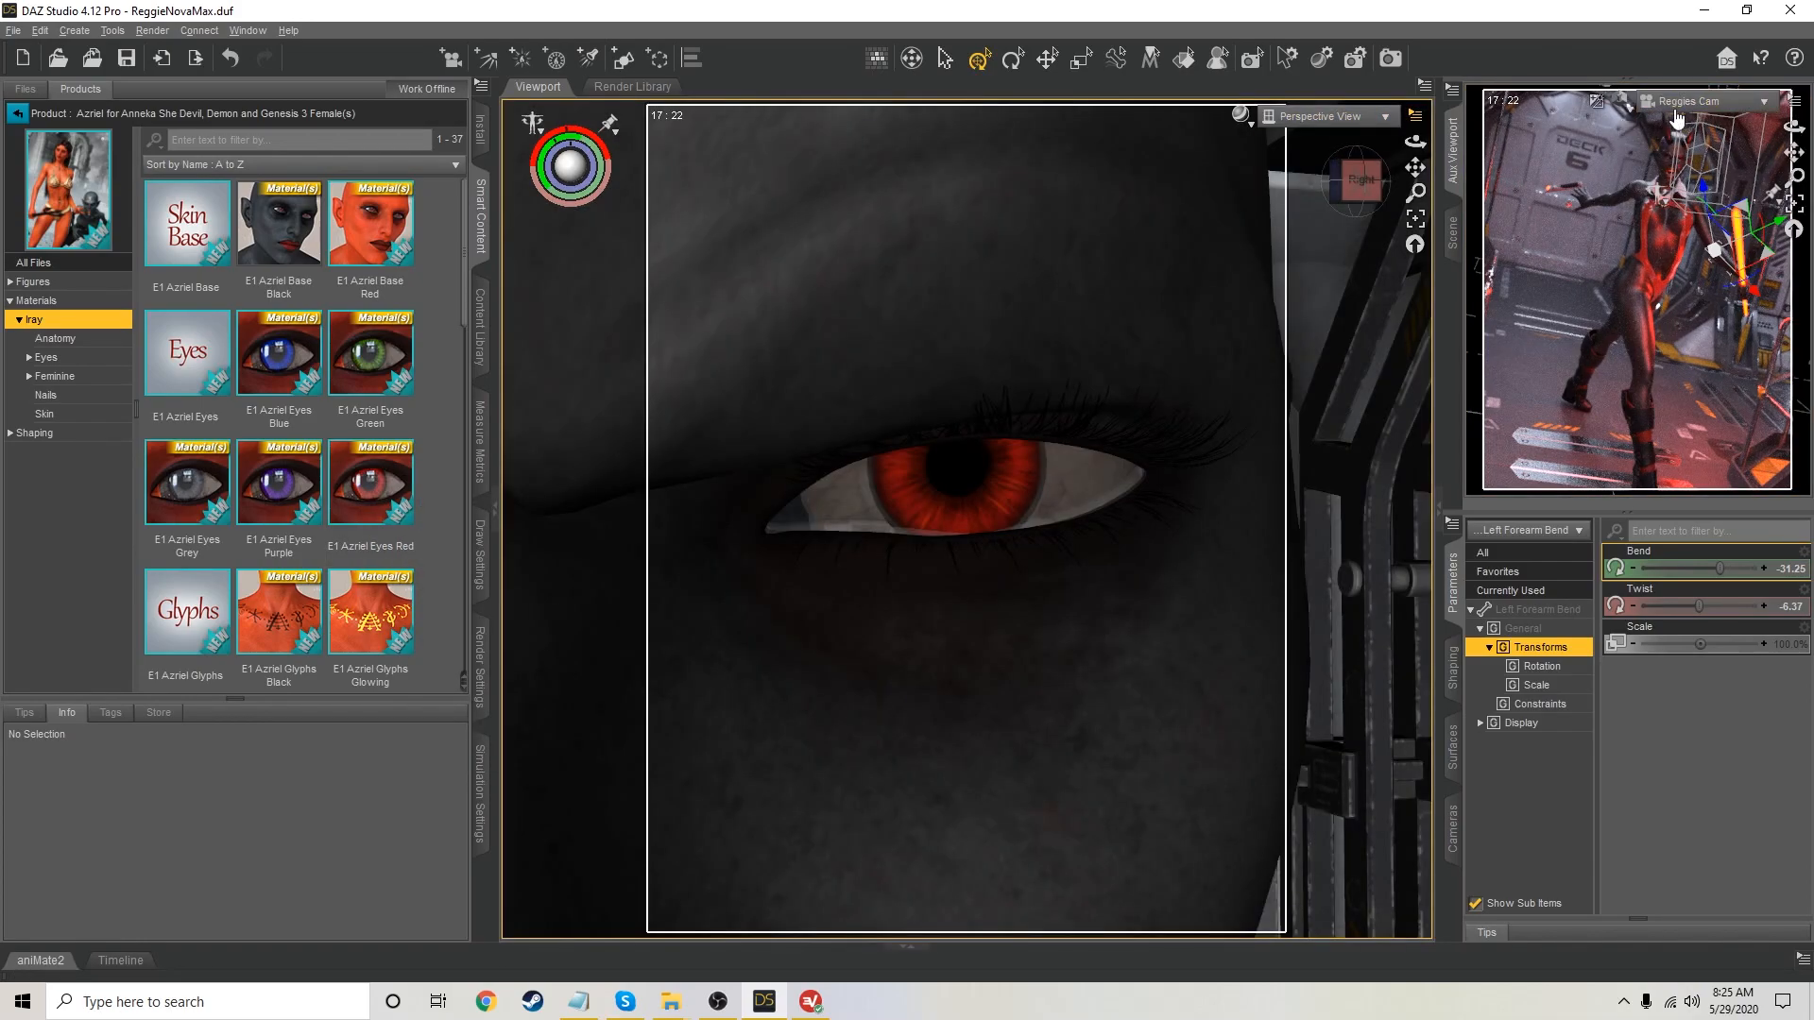
left_click(1675, 103)
left_click(1673, 117)
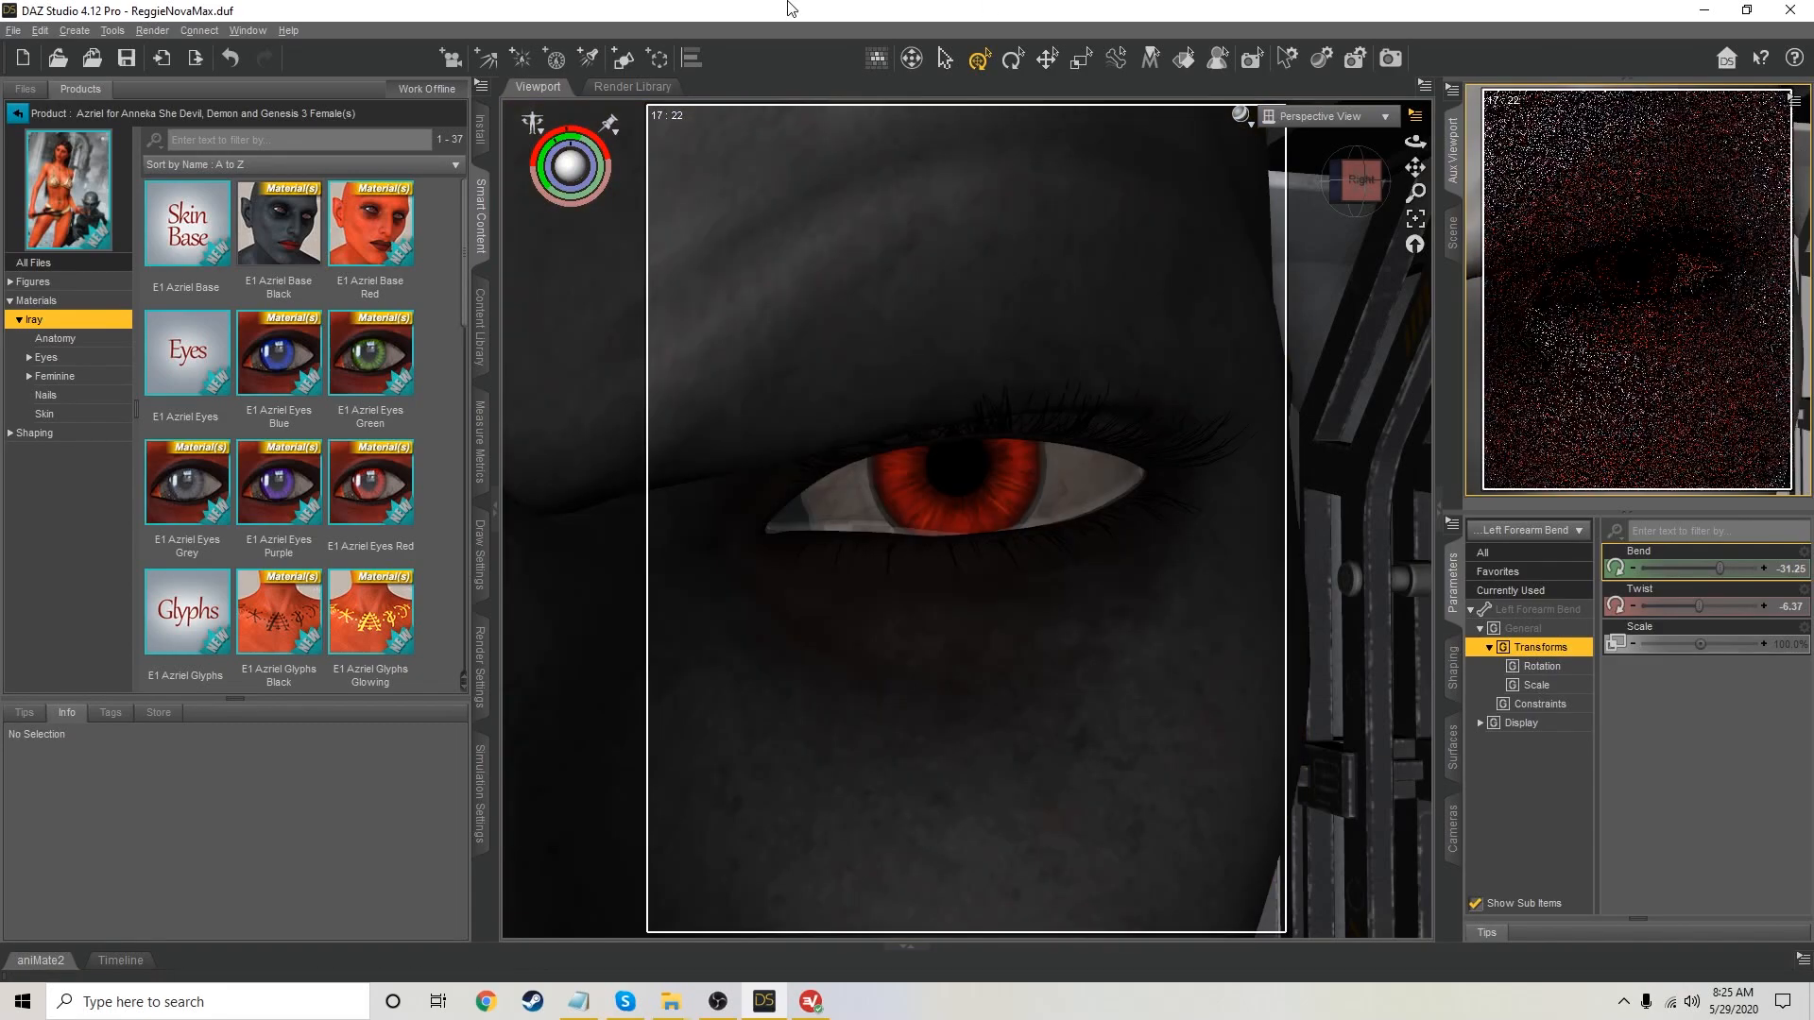
mouse_move(291, 330)
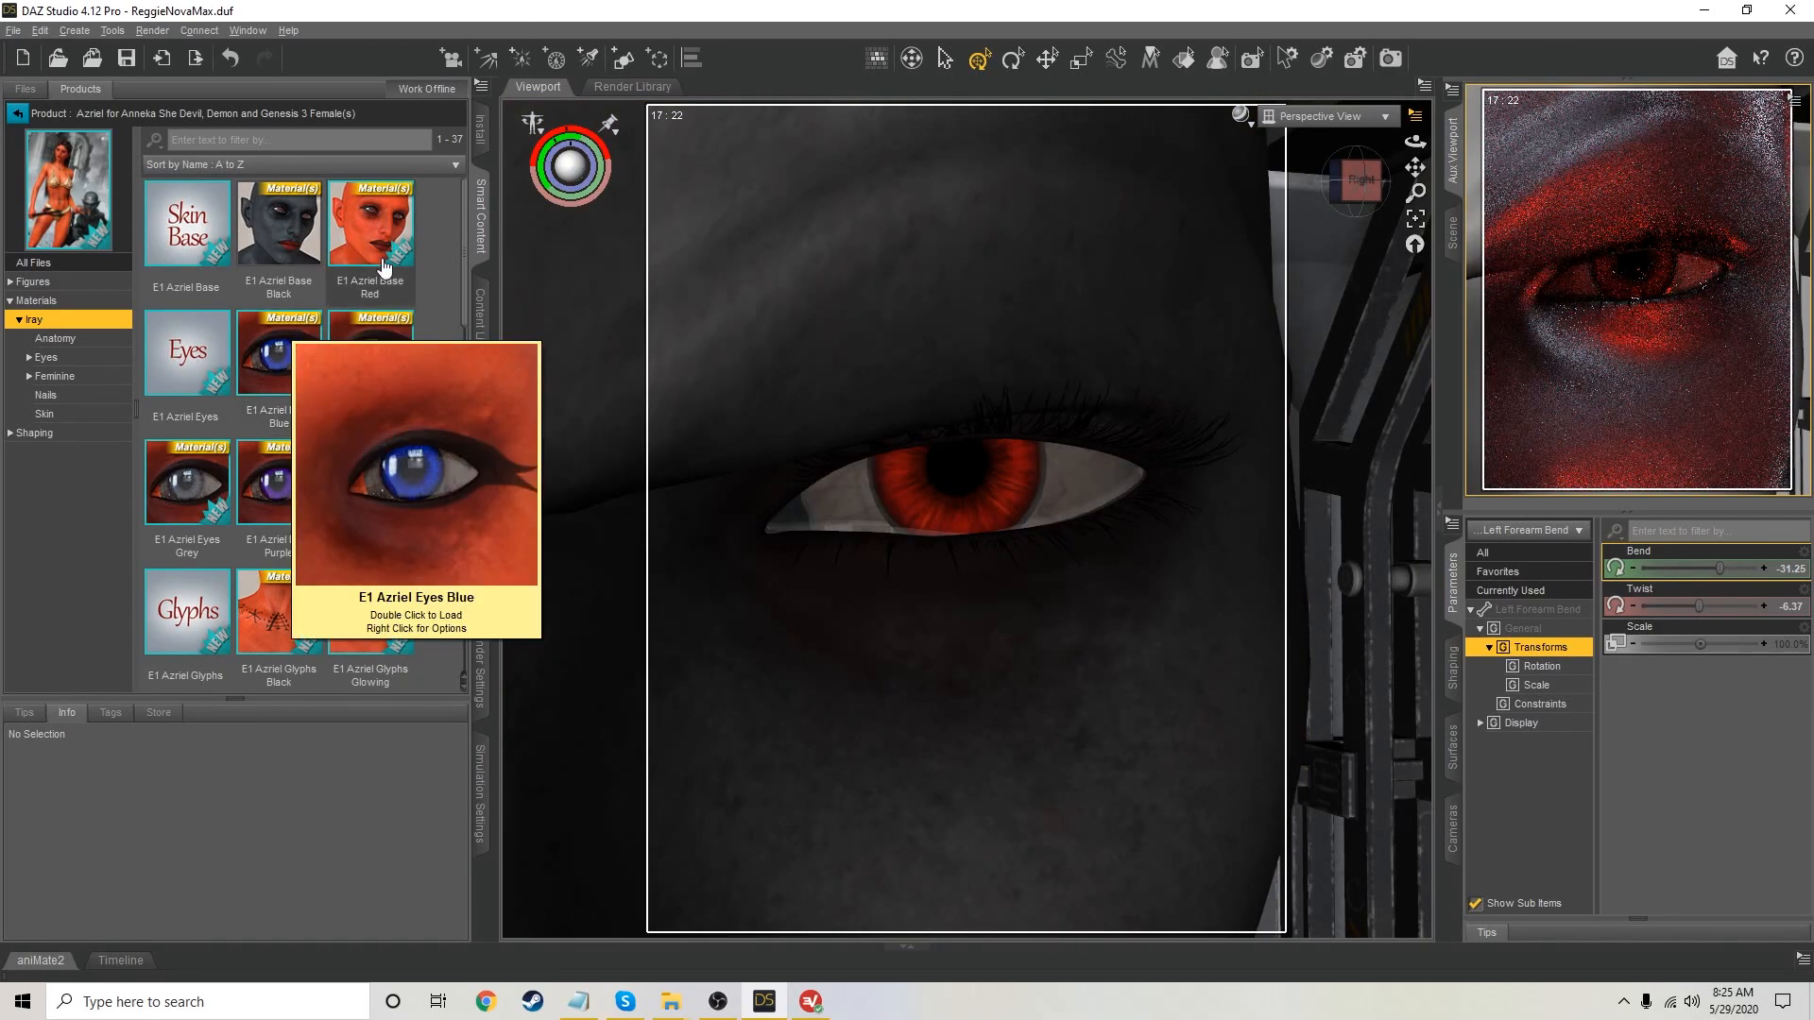
double_click(376, 482)
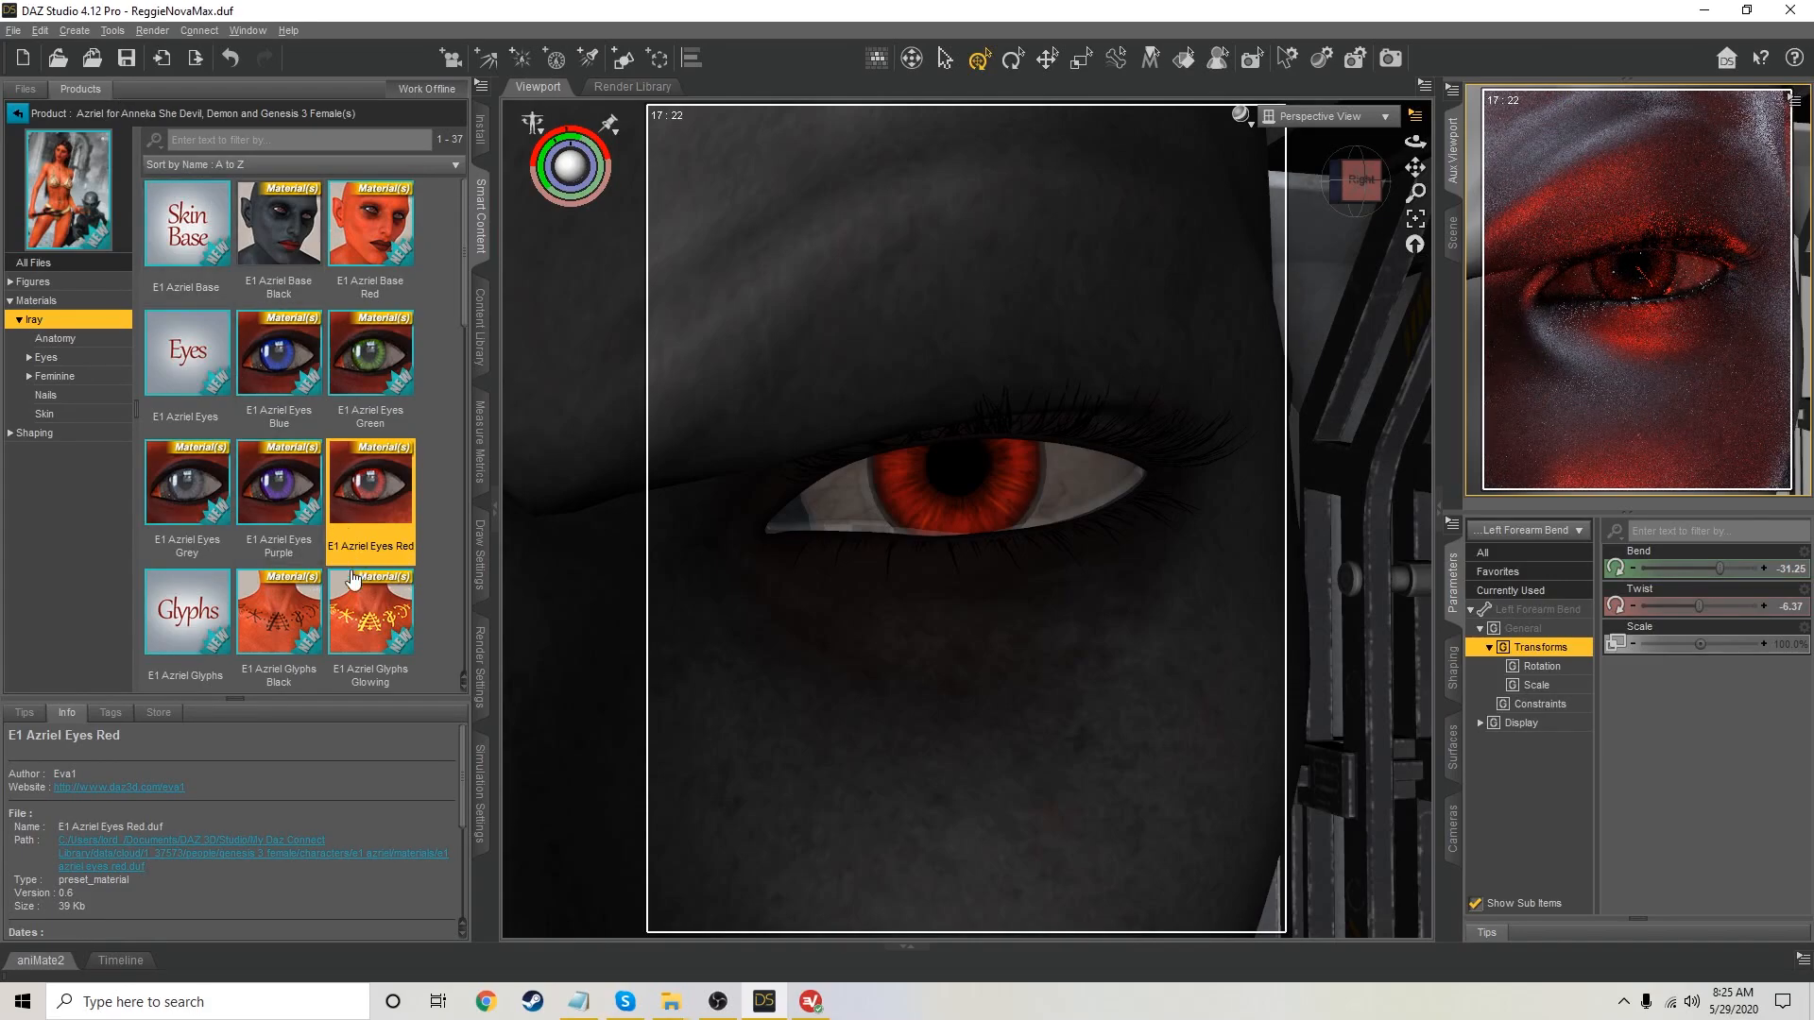
Bring the whole head into view in the main viewport and hide the figure's UH Long Horns
scroll(305, 615, "down", 5)
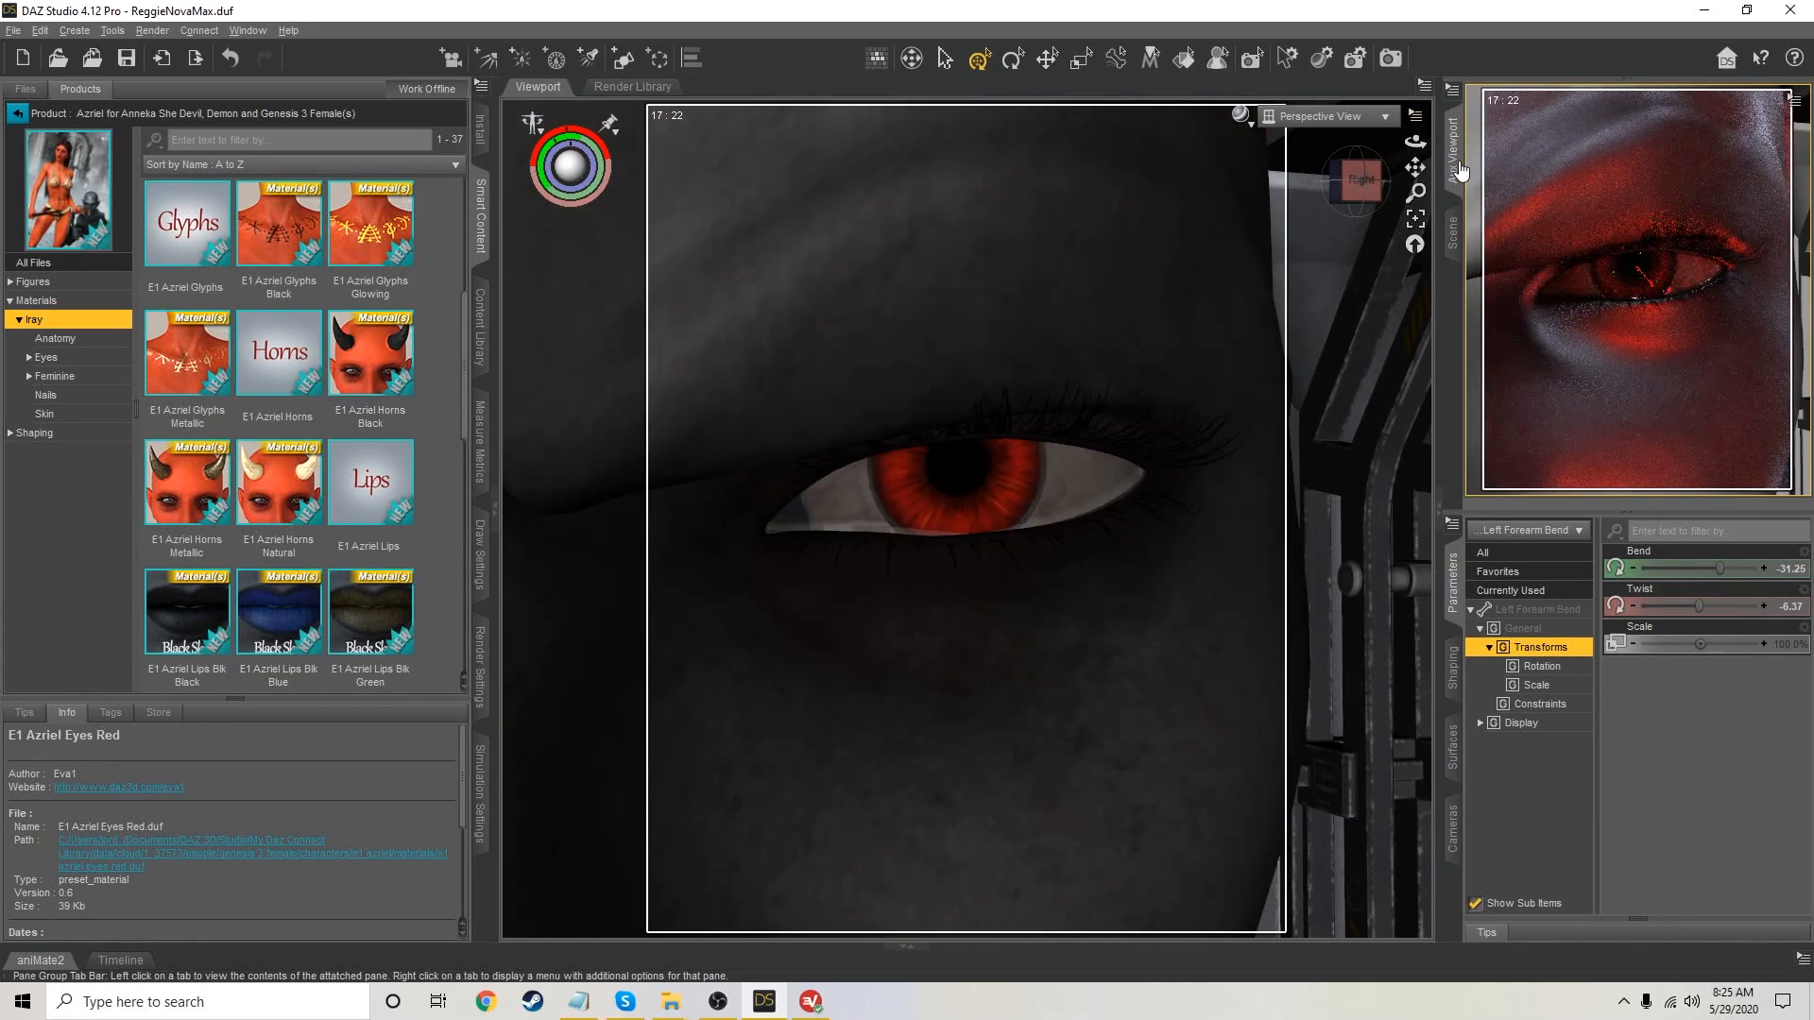
left_click(1453, 237)
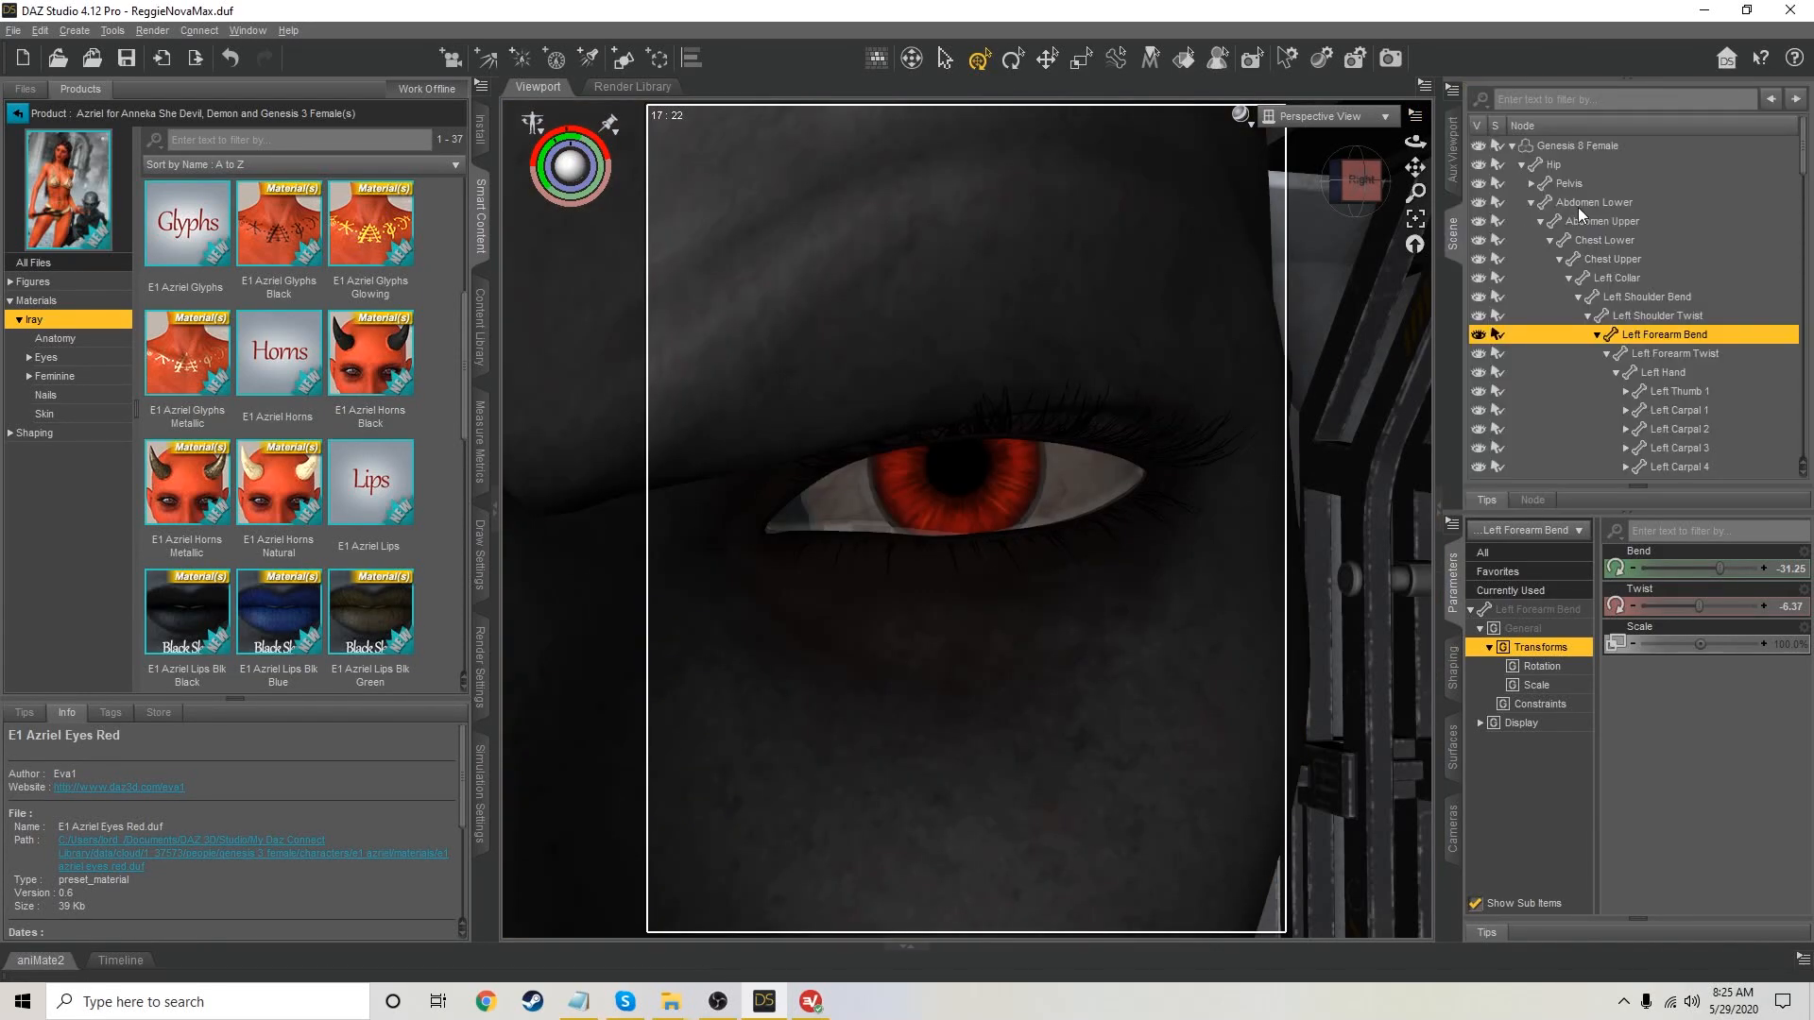
scroll(1613, 335, "down", 4)
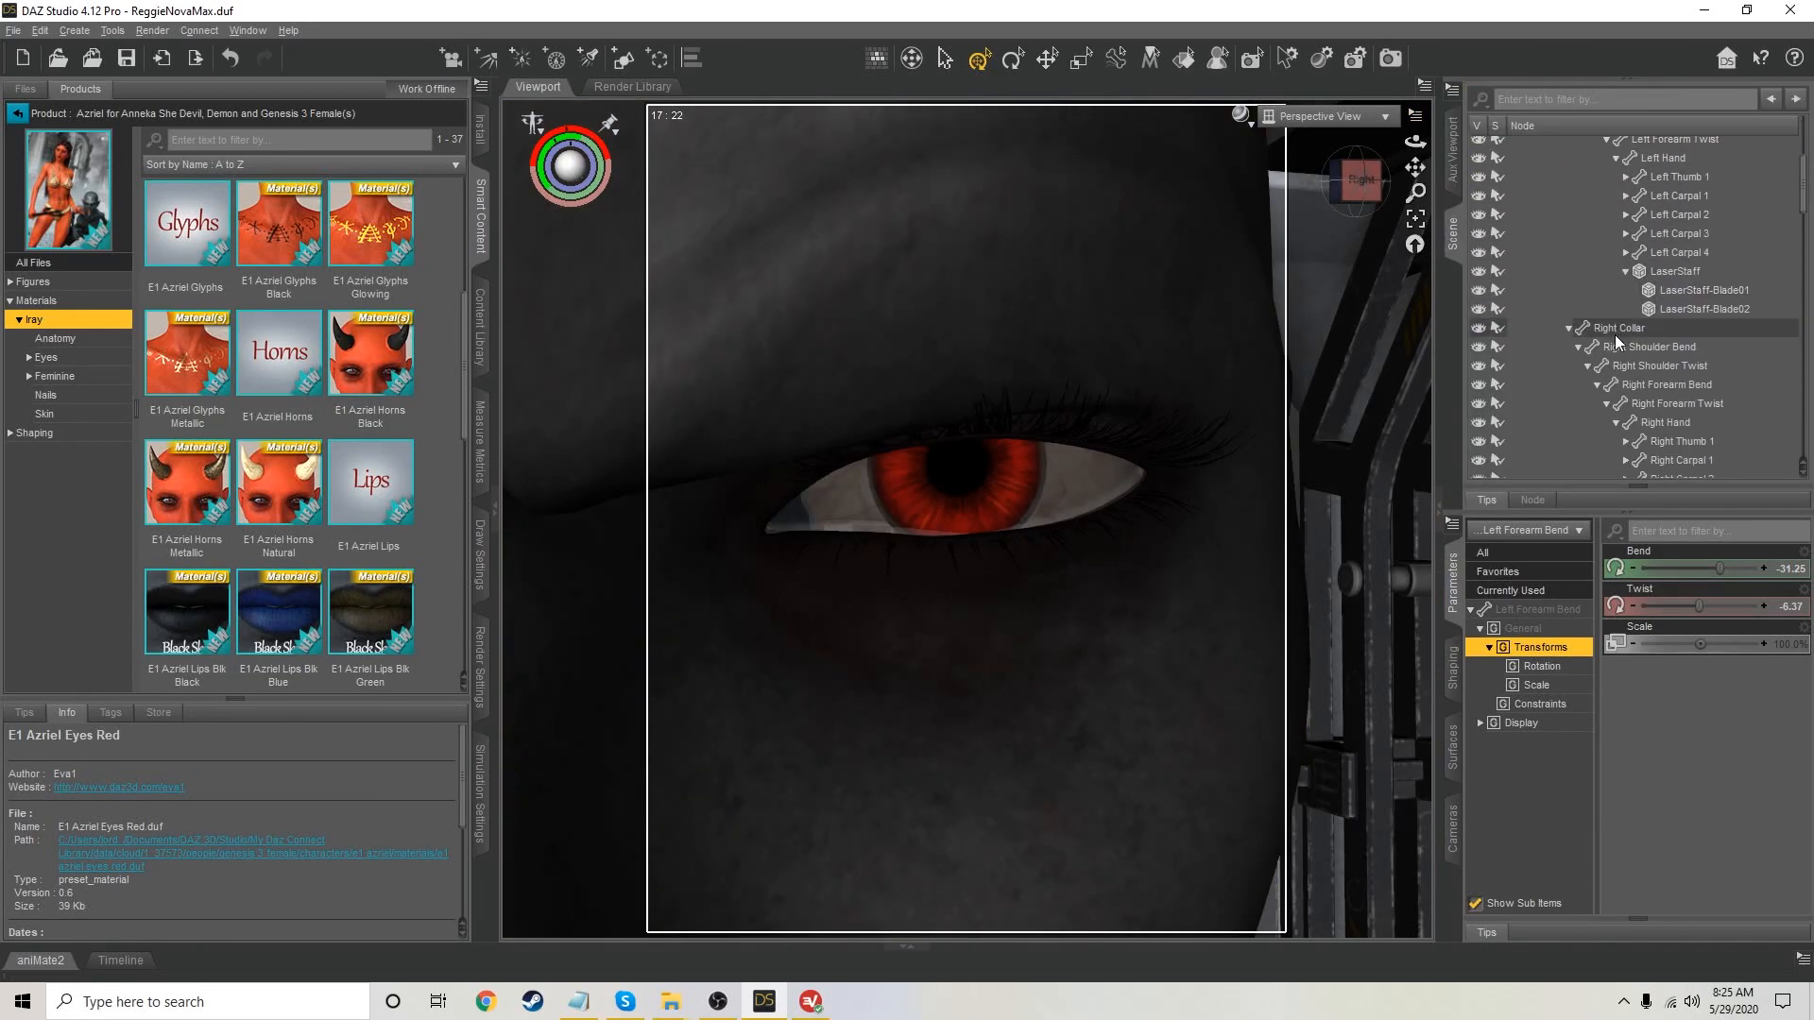
scroll(1697, 299, "down", 15)
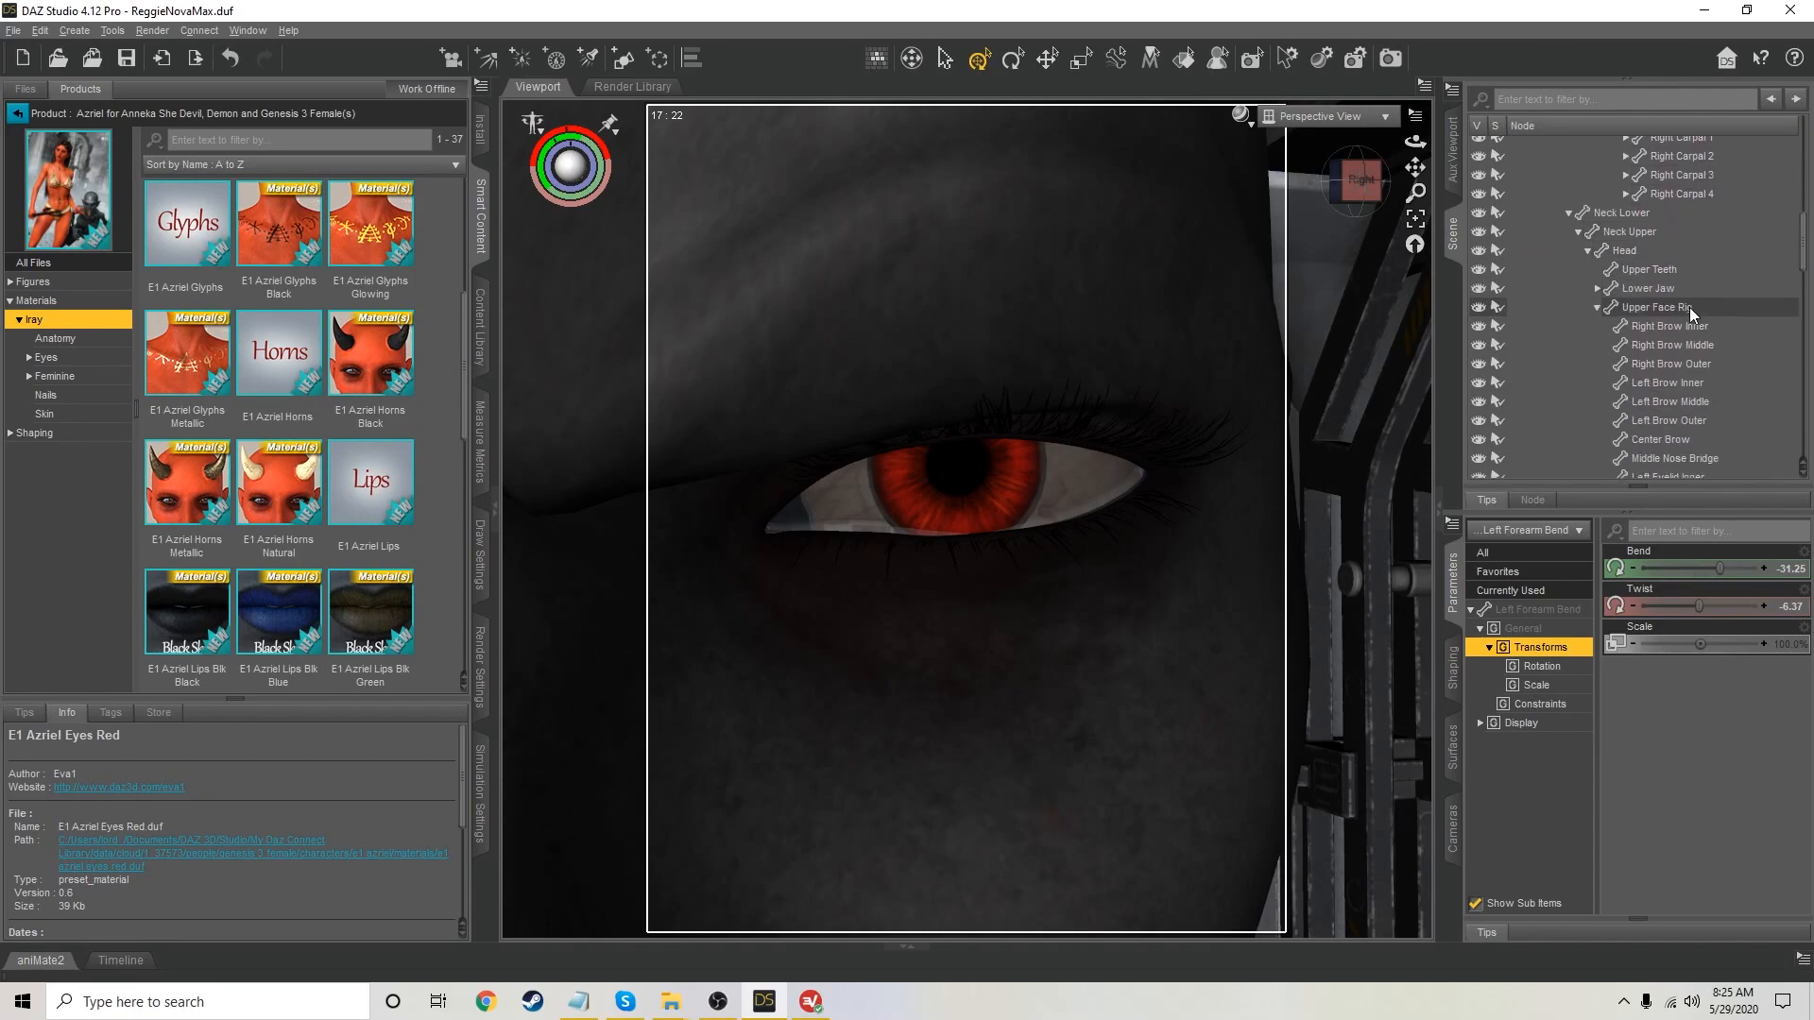
scroll(1688, 308, "down", 6)
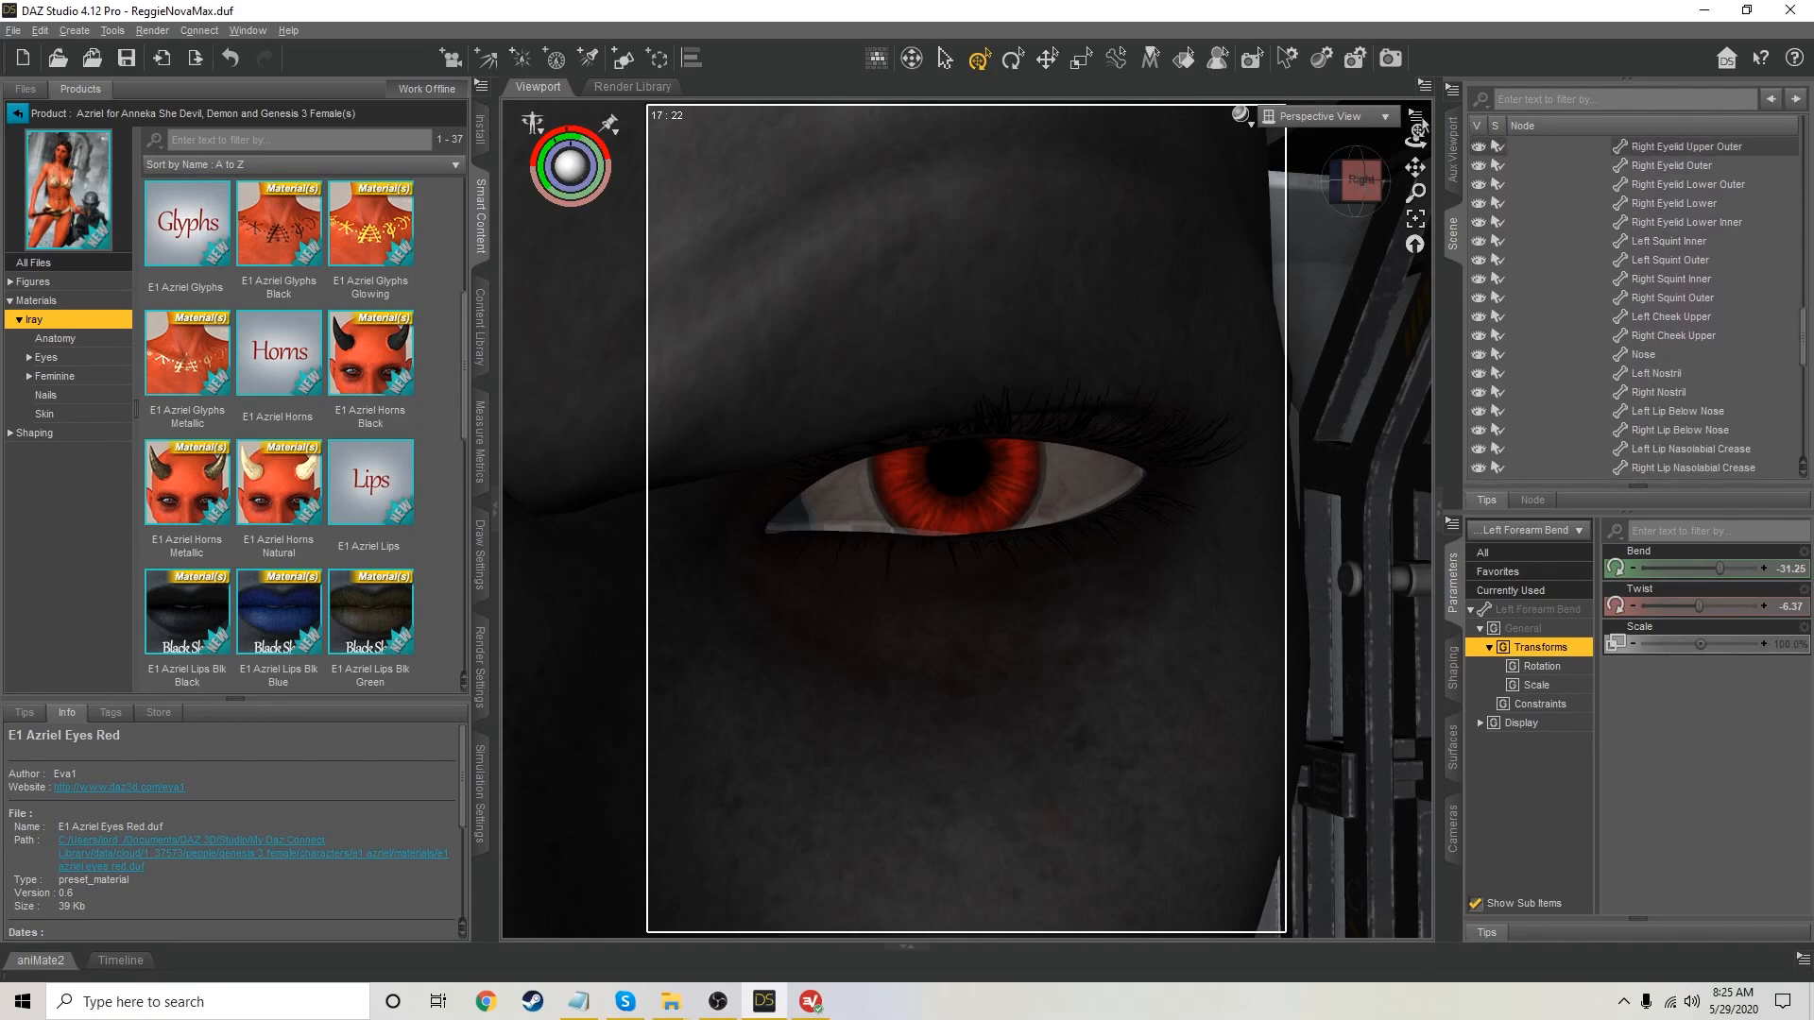
left_click_drag(1415, 193, 1415, 283)
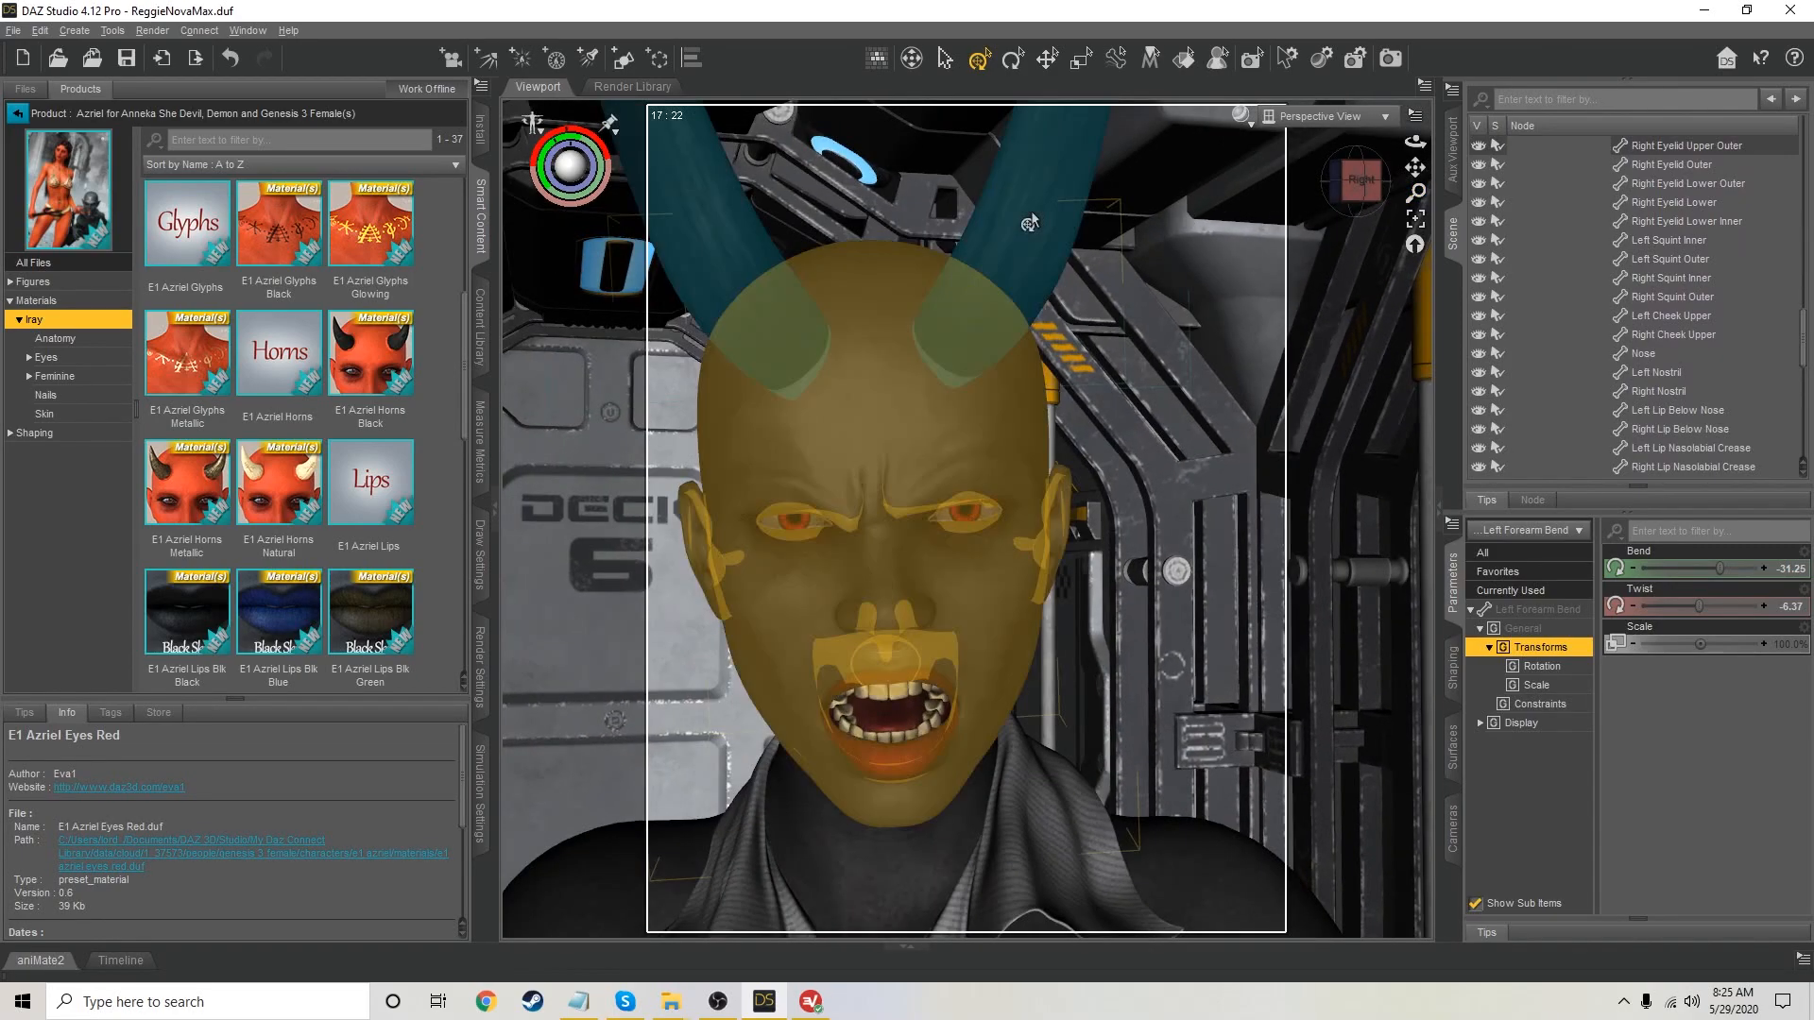
left_click(1018, 213)
scroll(1637, 410, "down", 7)
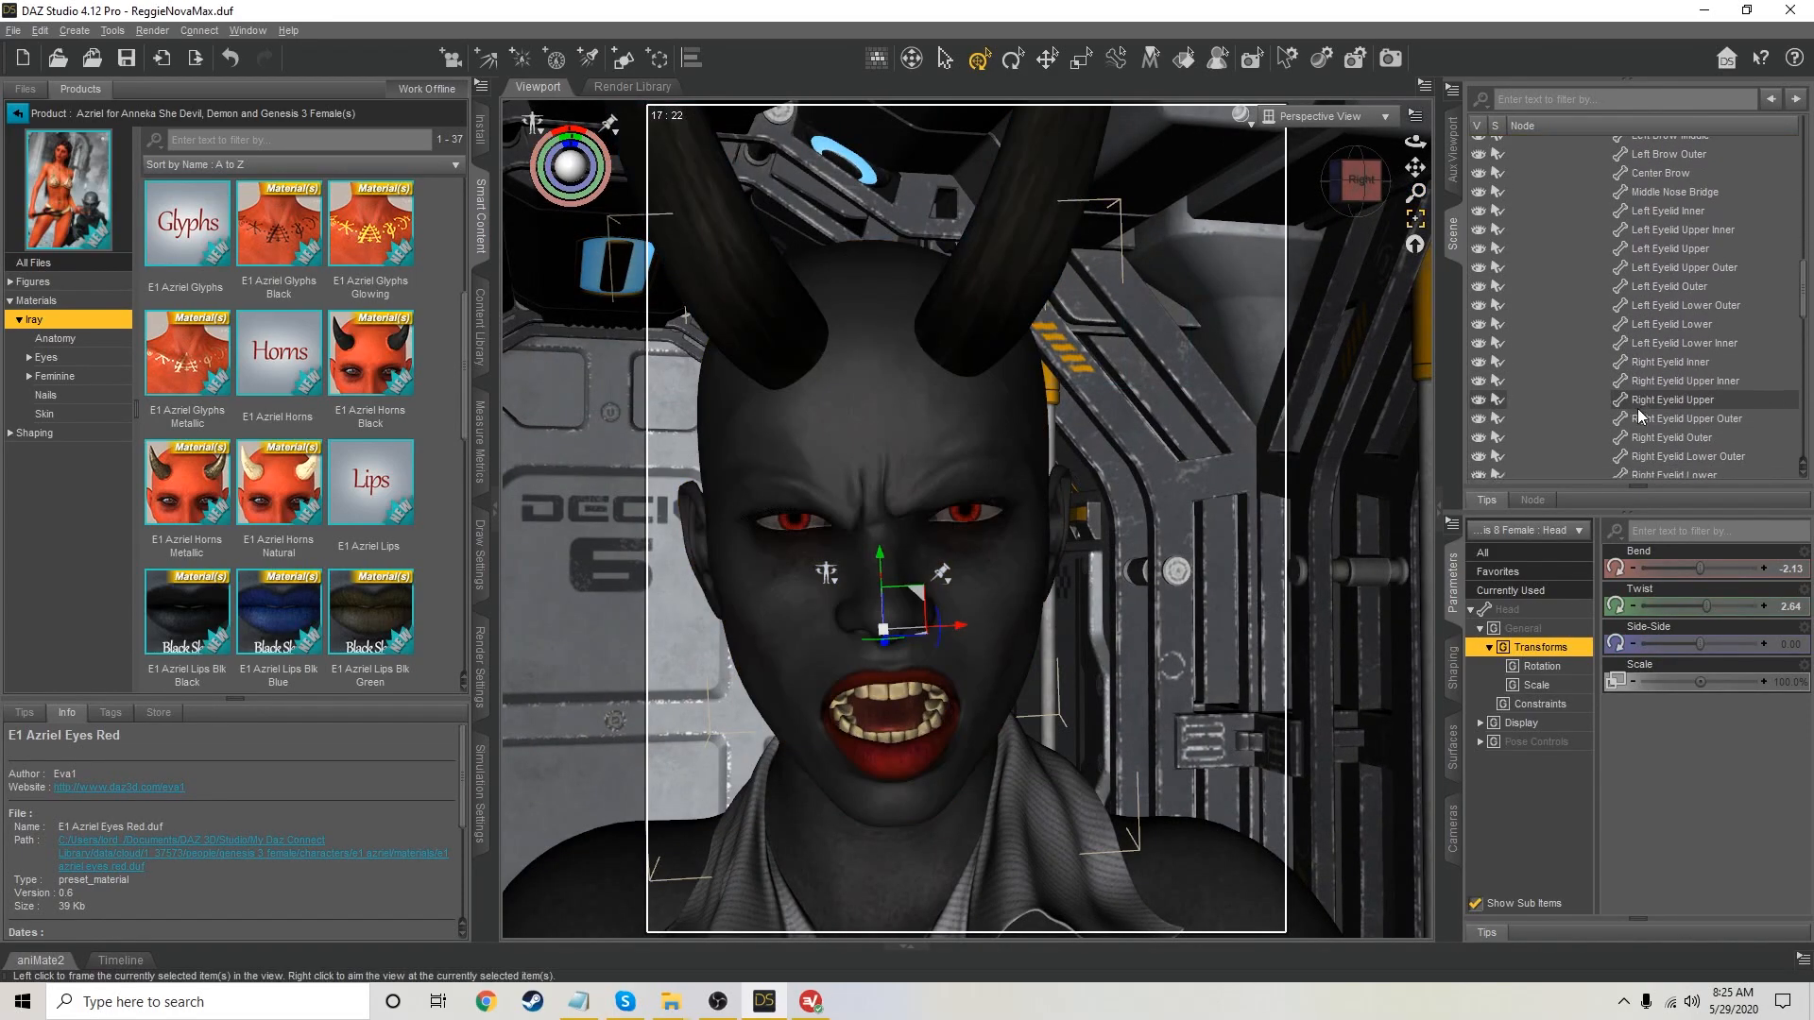
scroll(1636, 412, "down", 3)
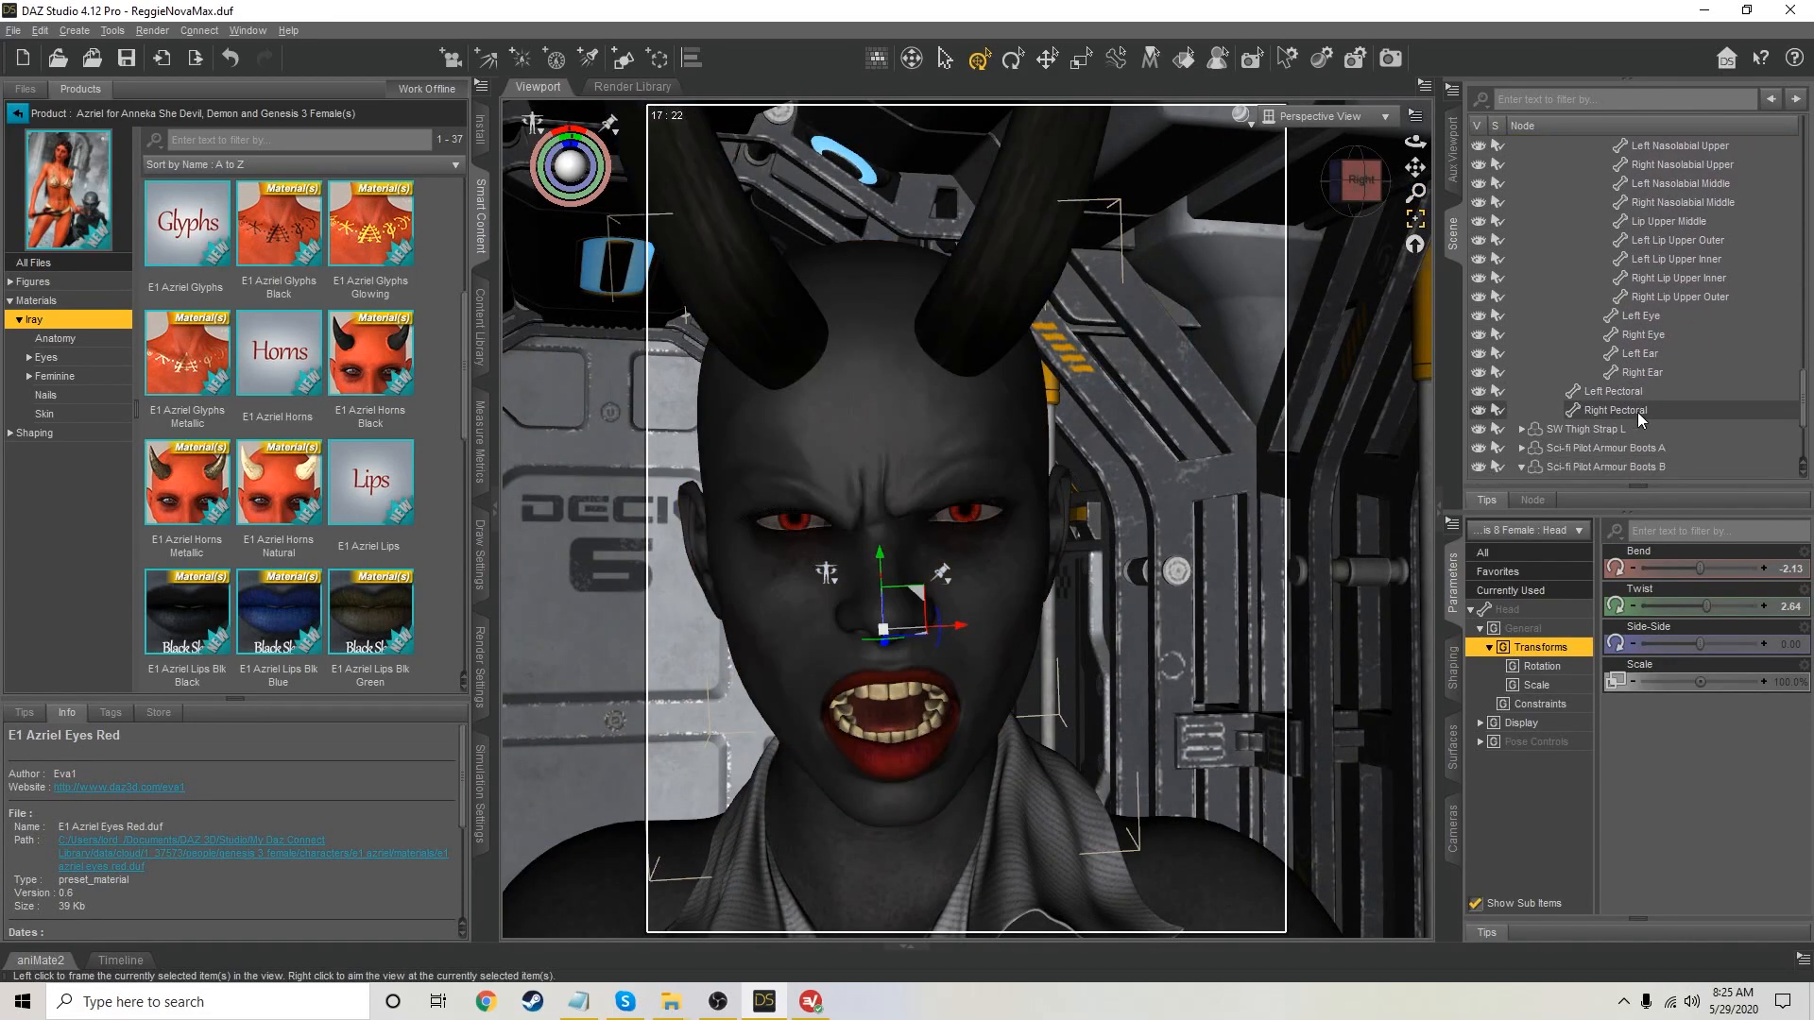
left_click(1478, 383)
Select the Genesis 8 Female figure and list all files of the Azriel product
scroll(1636, 361, "up", 3)
scroll(1636, 361, "up", 8)
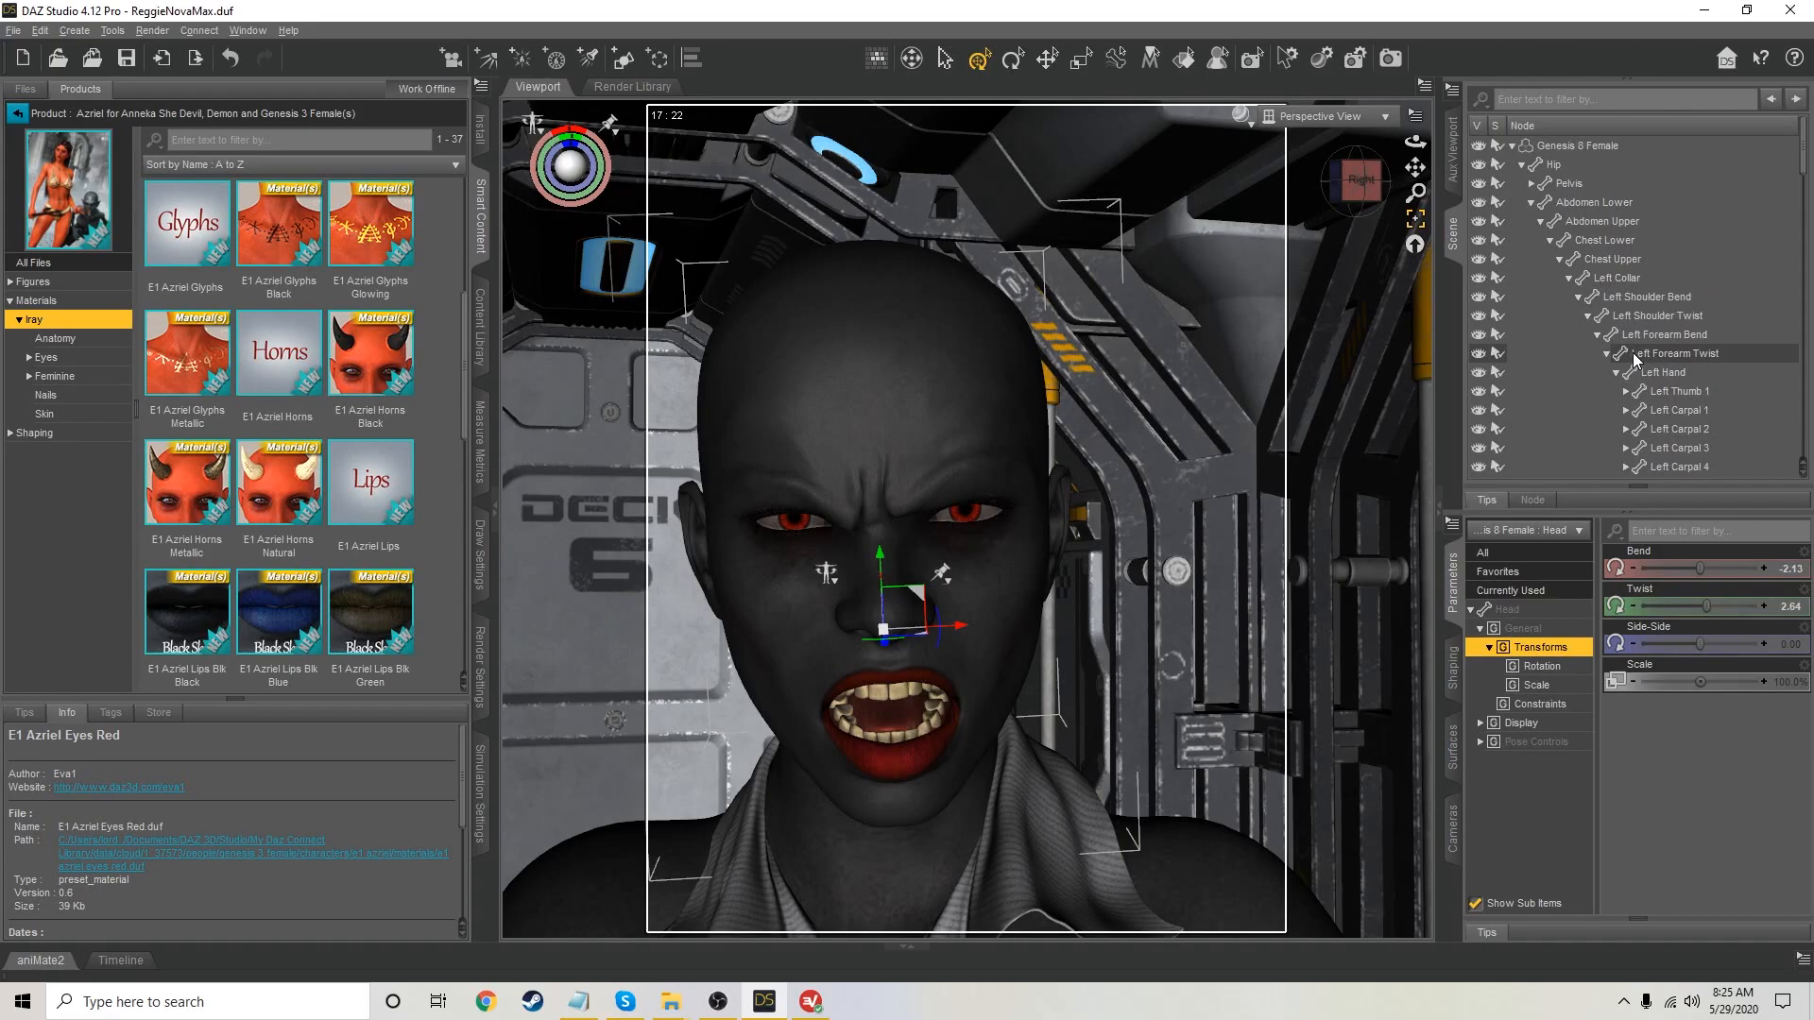
left_click(1564, 148)
mouse_move(387, 348)
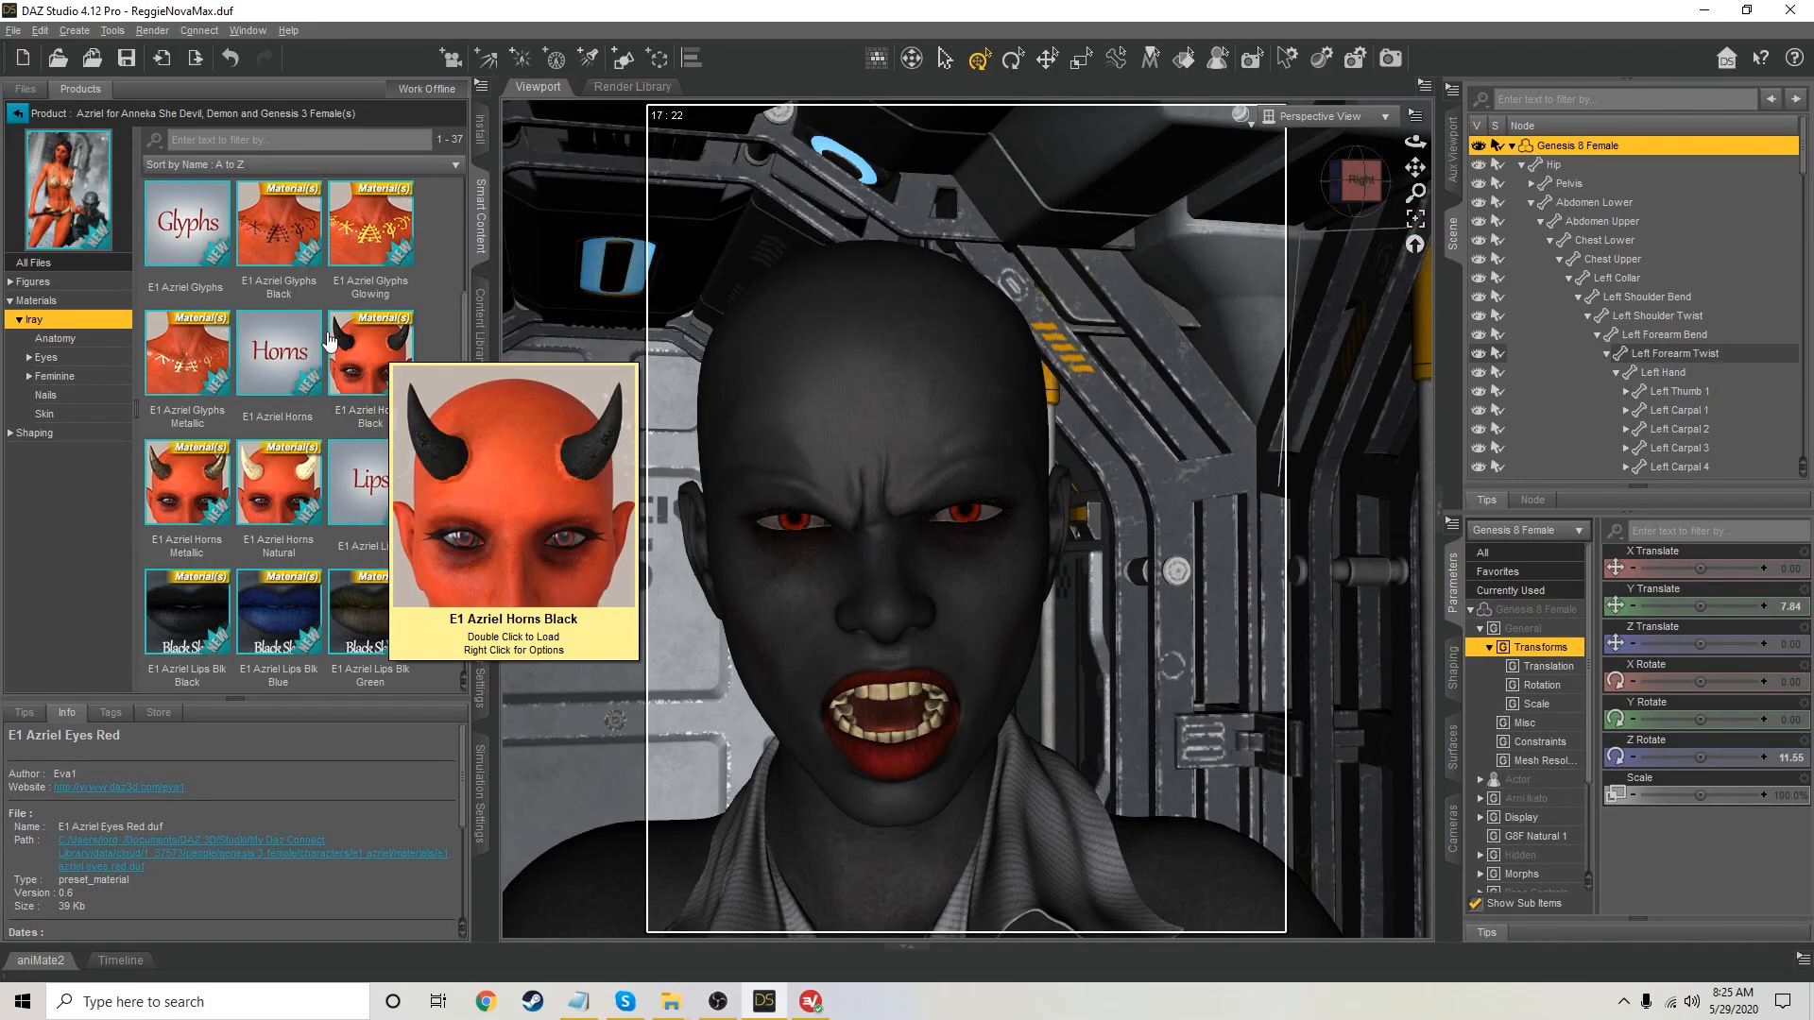
left_click(33, 281)
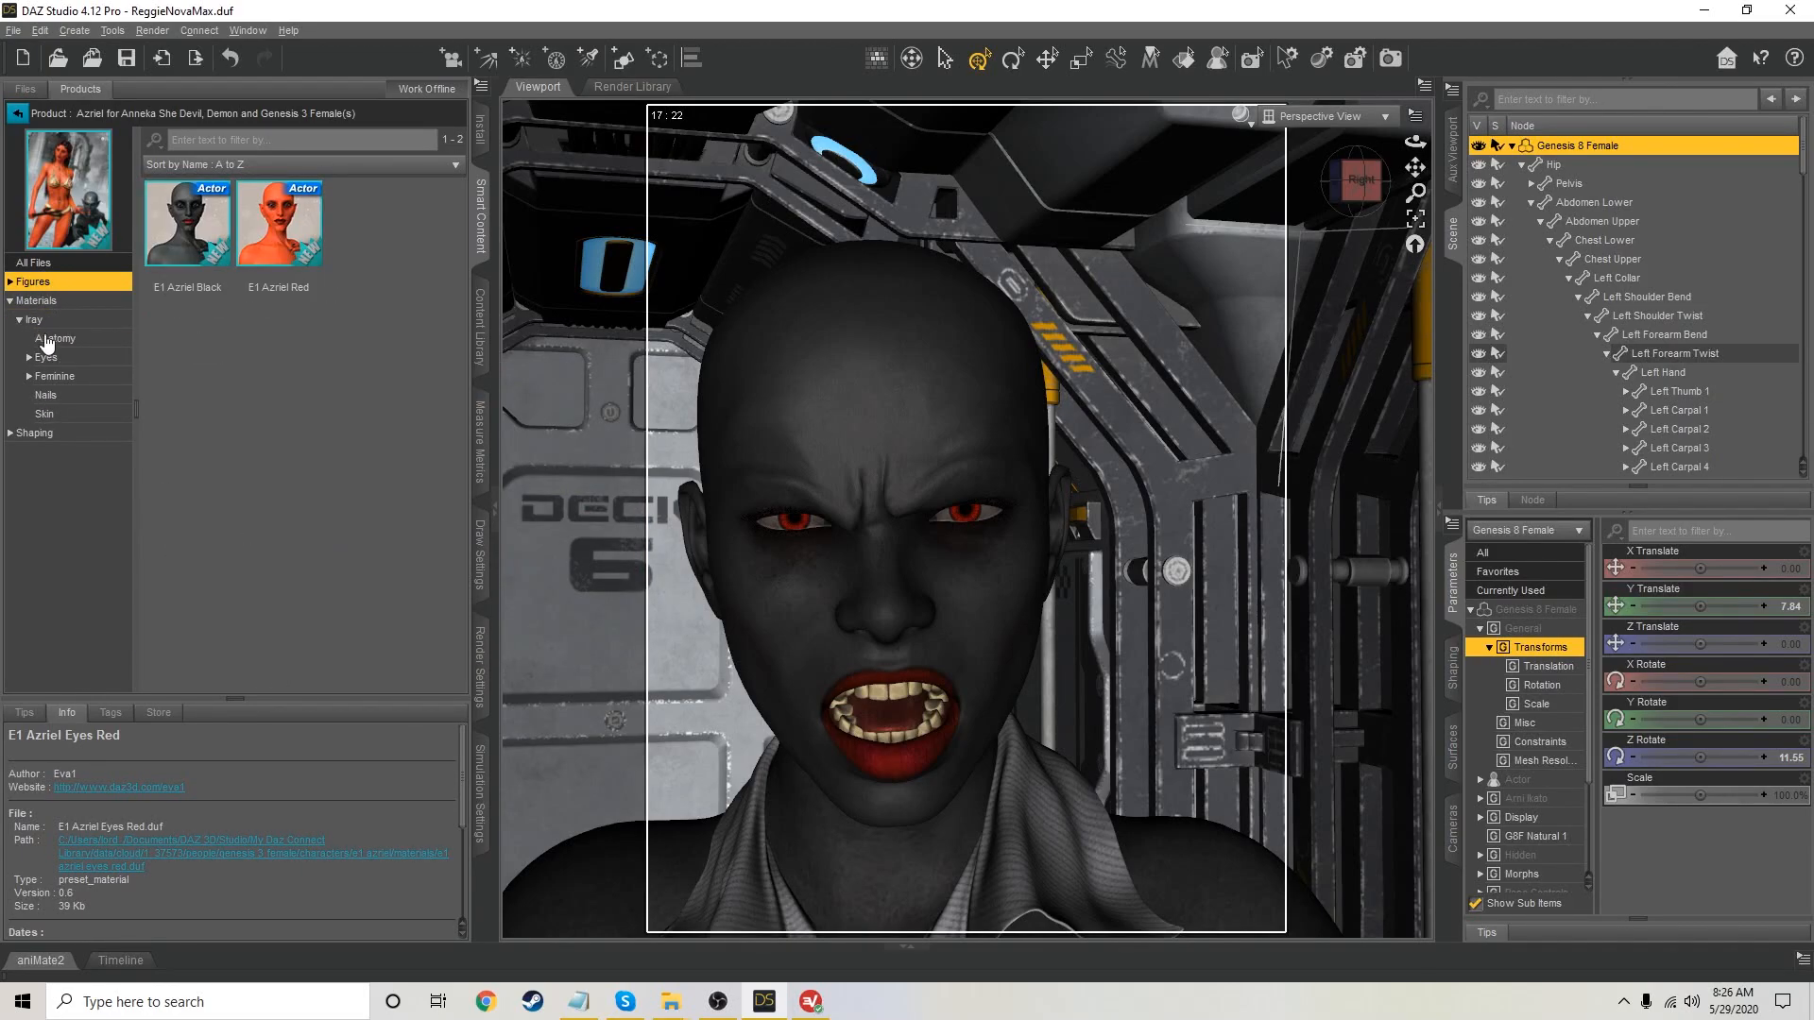
left_click(33, 262)
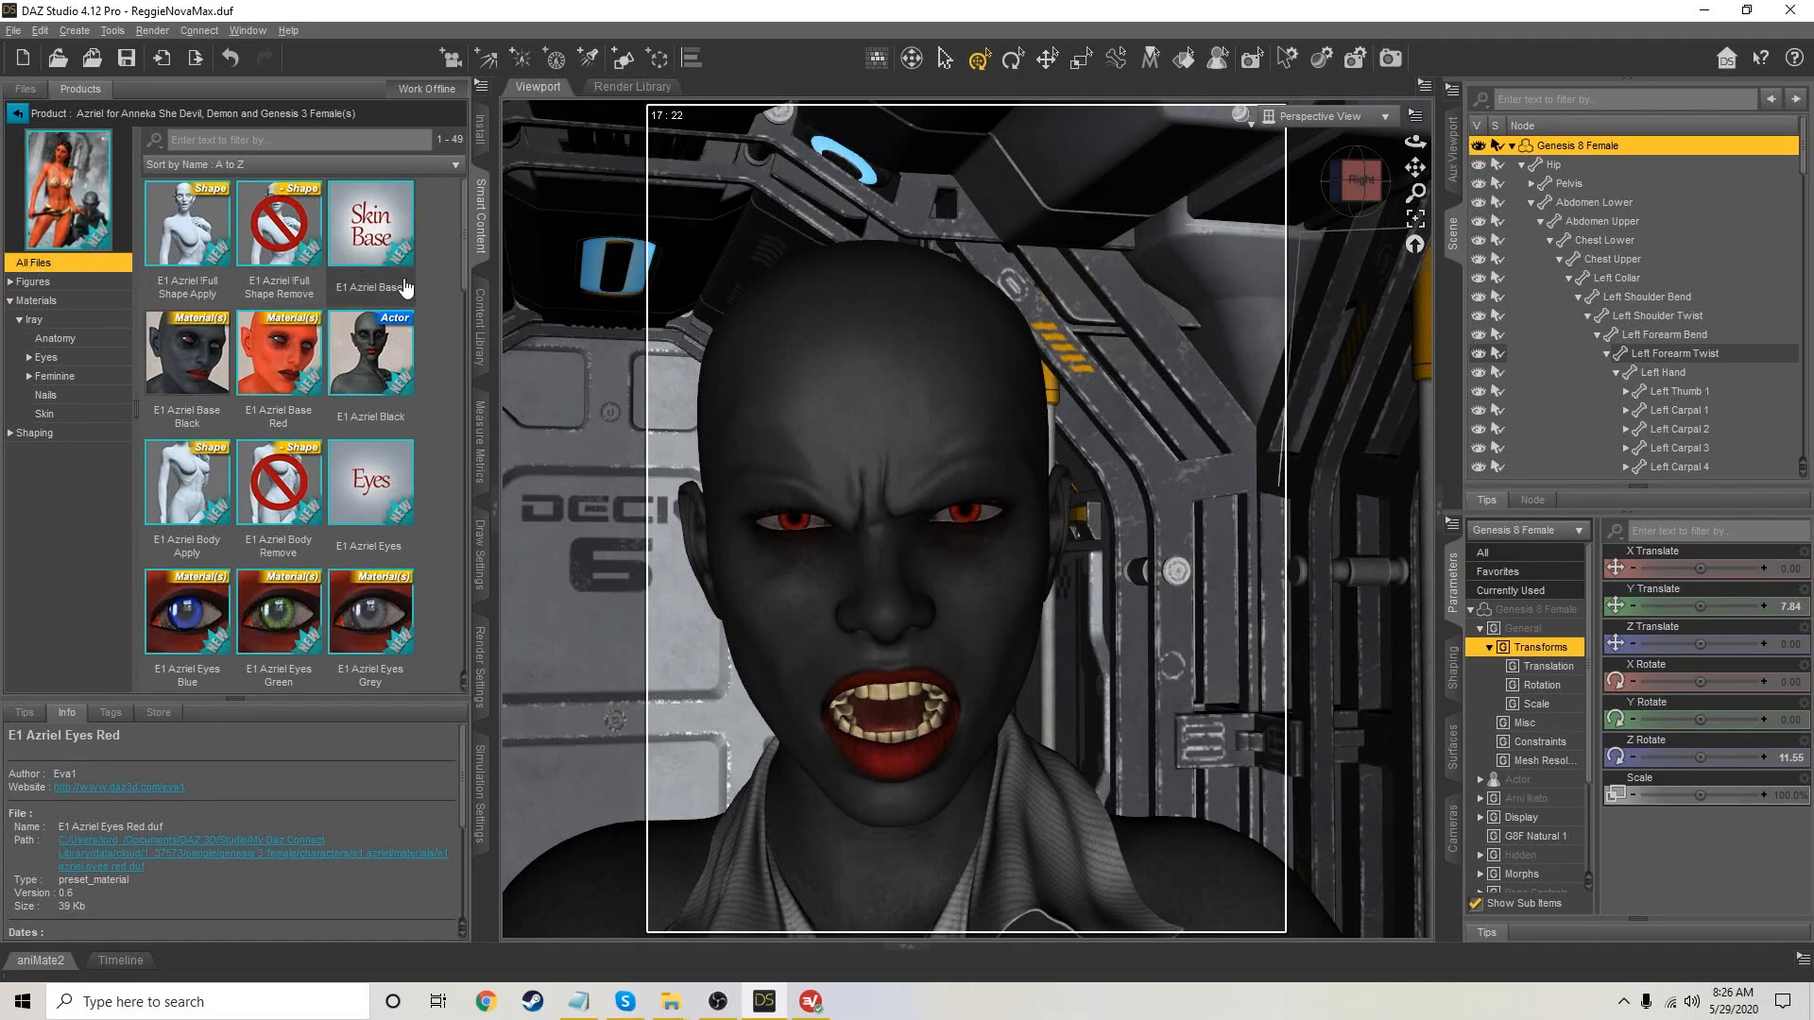
Apply the E1 Azriel Head Apply shape to the Genesis 8 Female figure
scroll(397, 416, "down", 5)
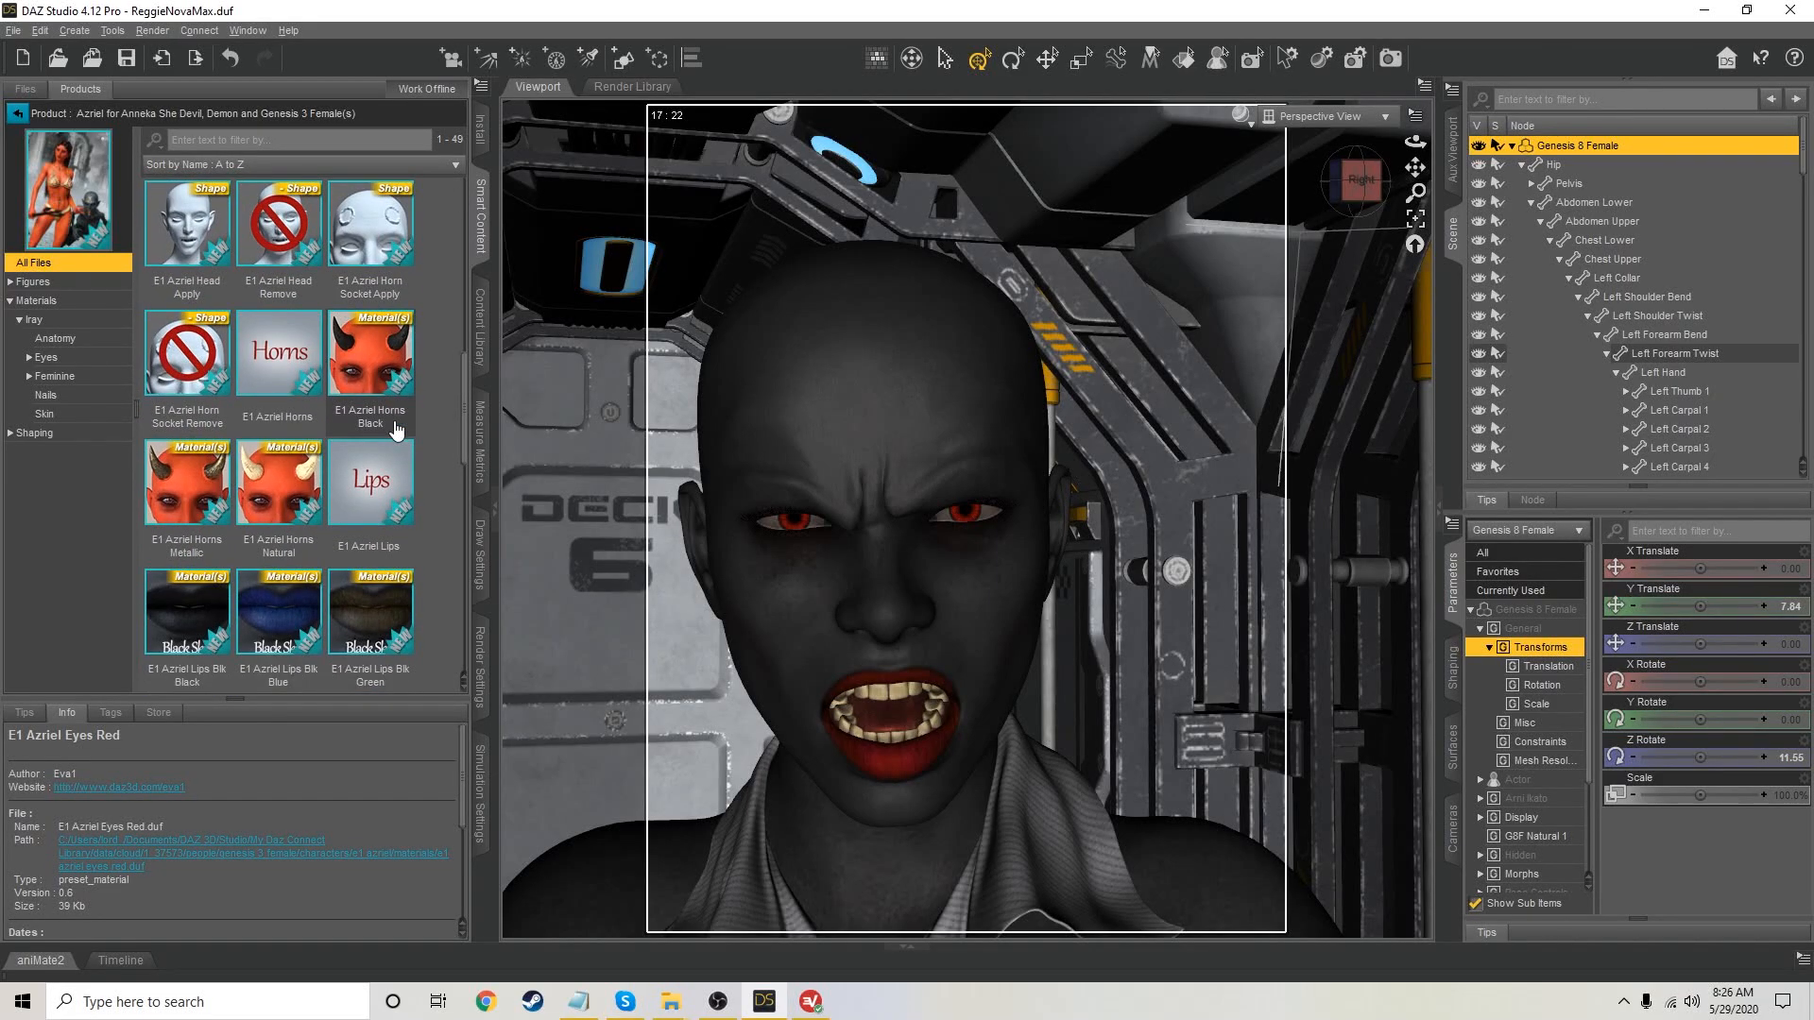
left_click(387, 229)
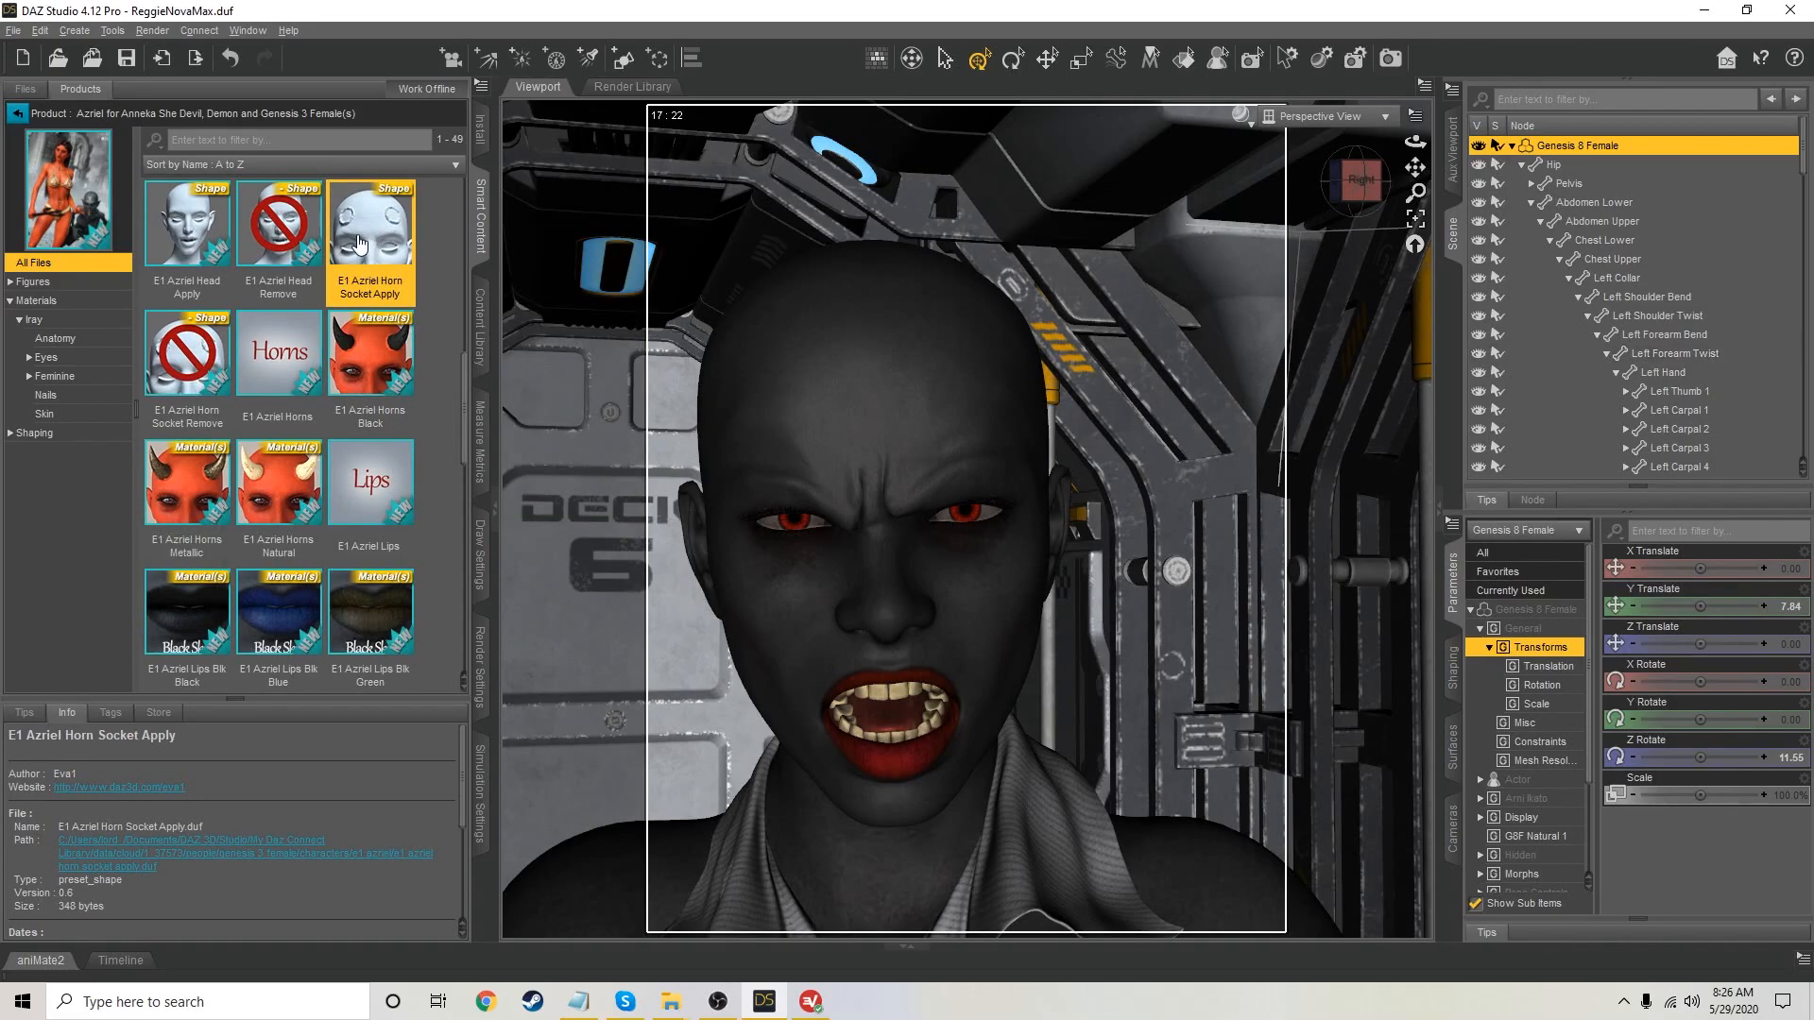
double_click(189, 235)
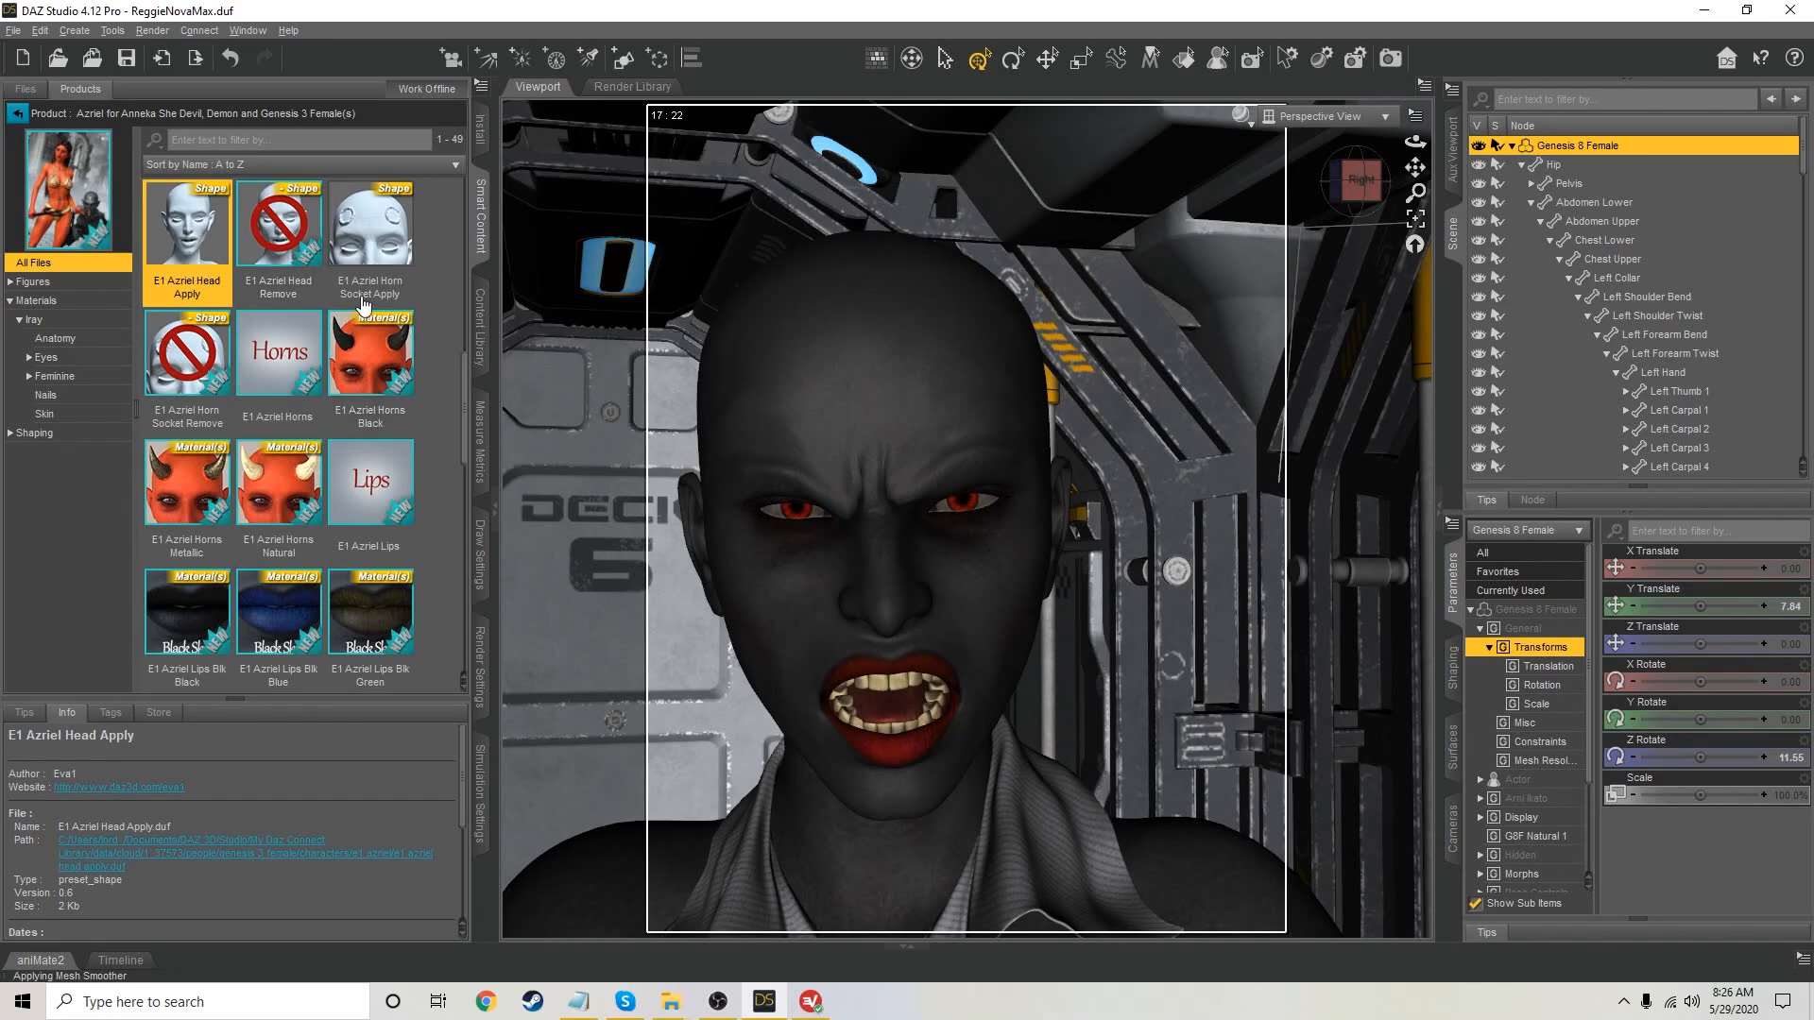
Try to load the E1 Azriel Horns preset and the E1 Azriel Teeth Apply shape onto the Genesis 8 Female figure
double_click(297, 342)
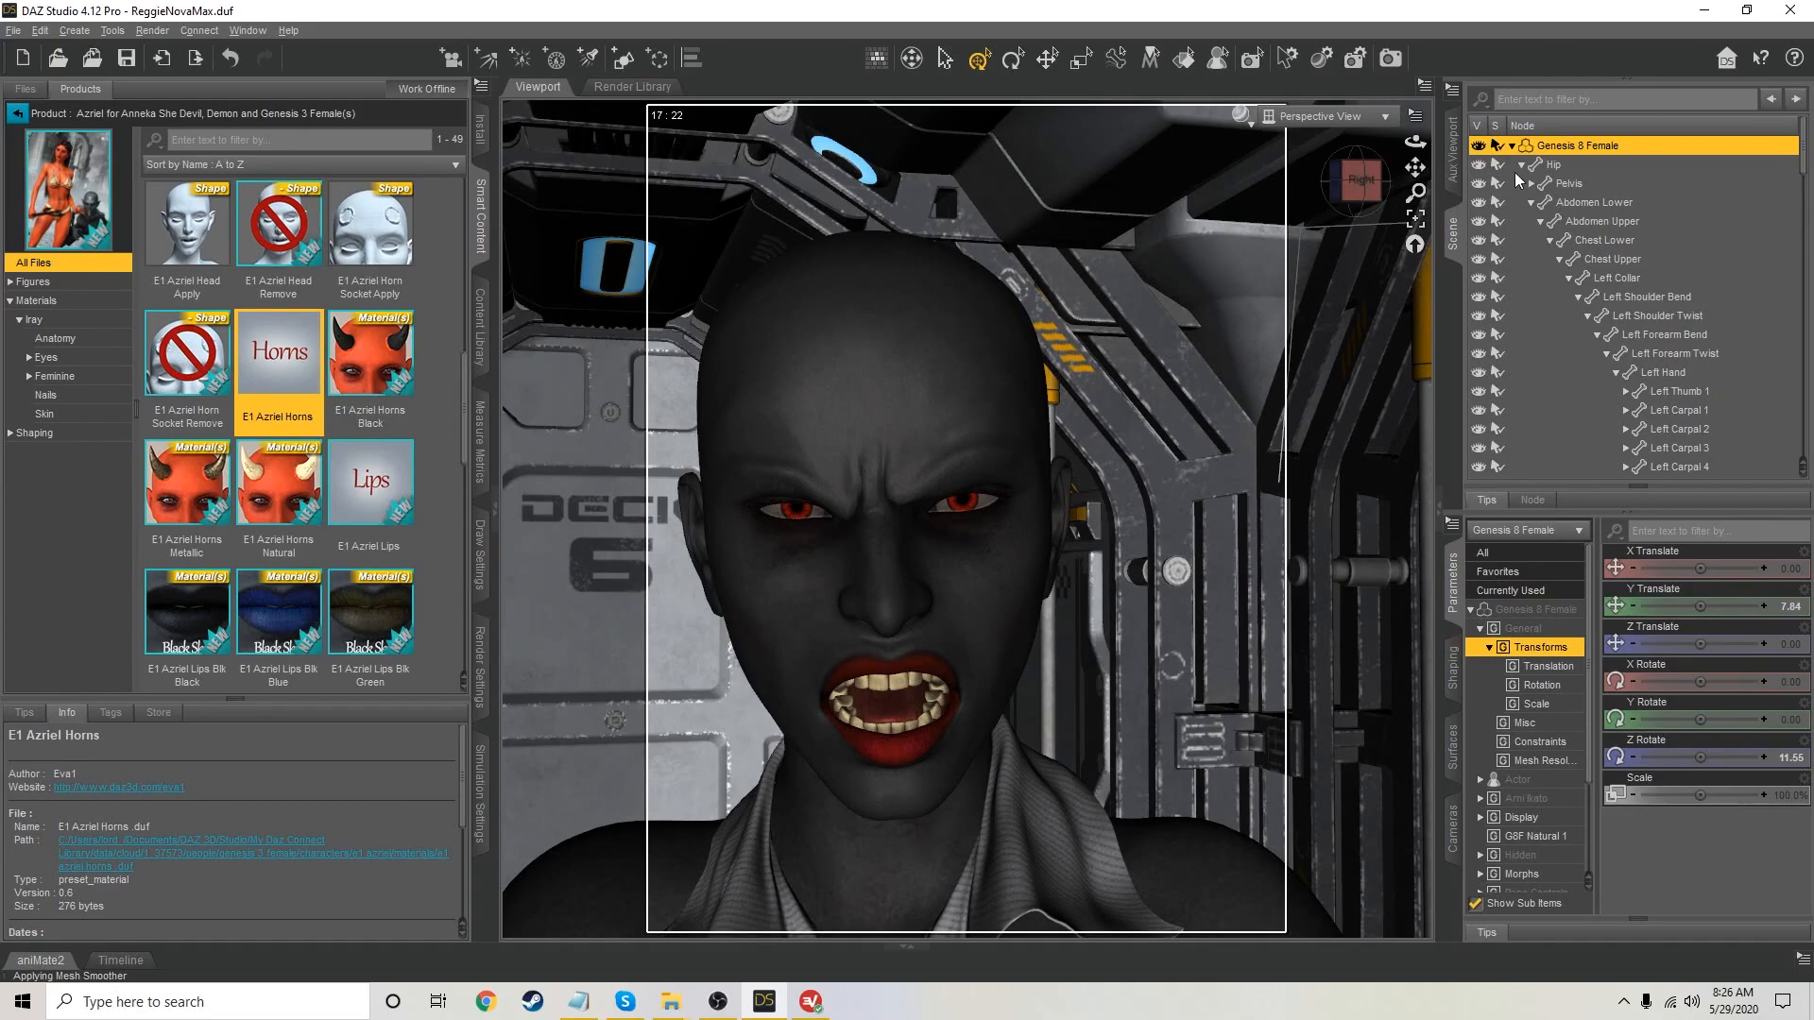
mouse_move(362, 527)
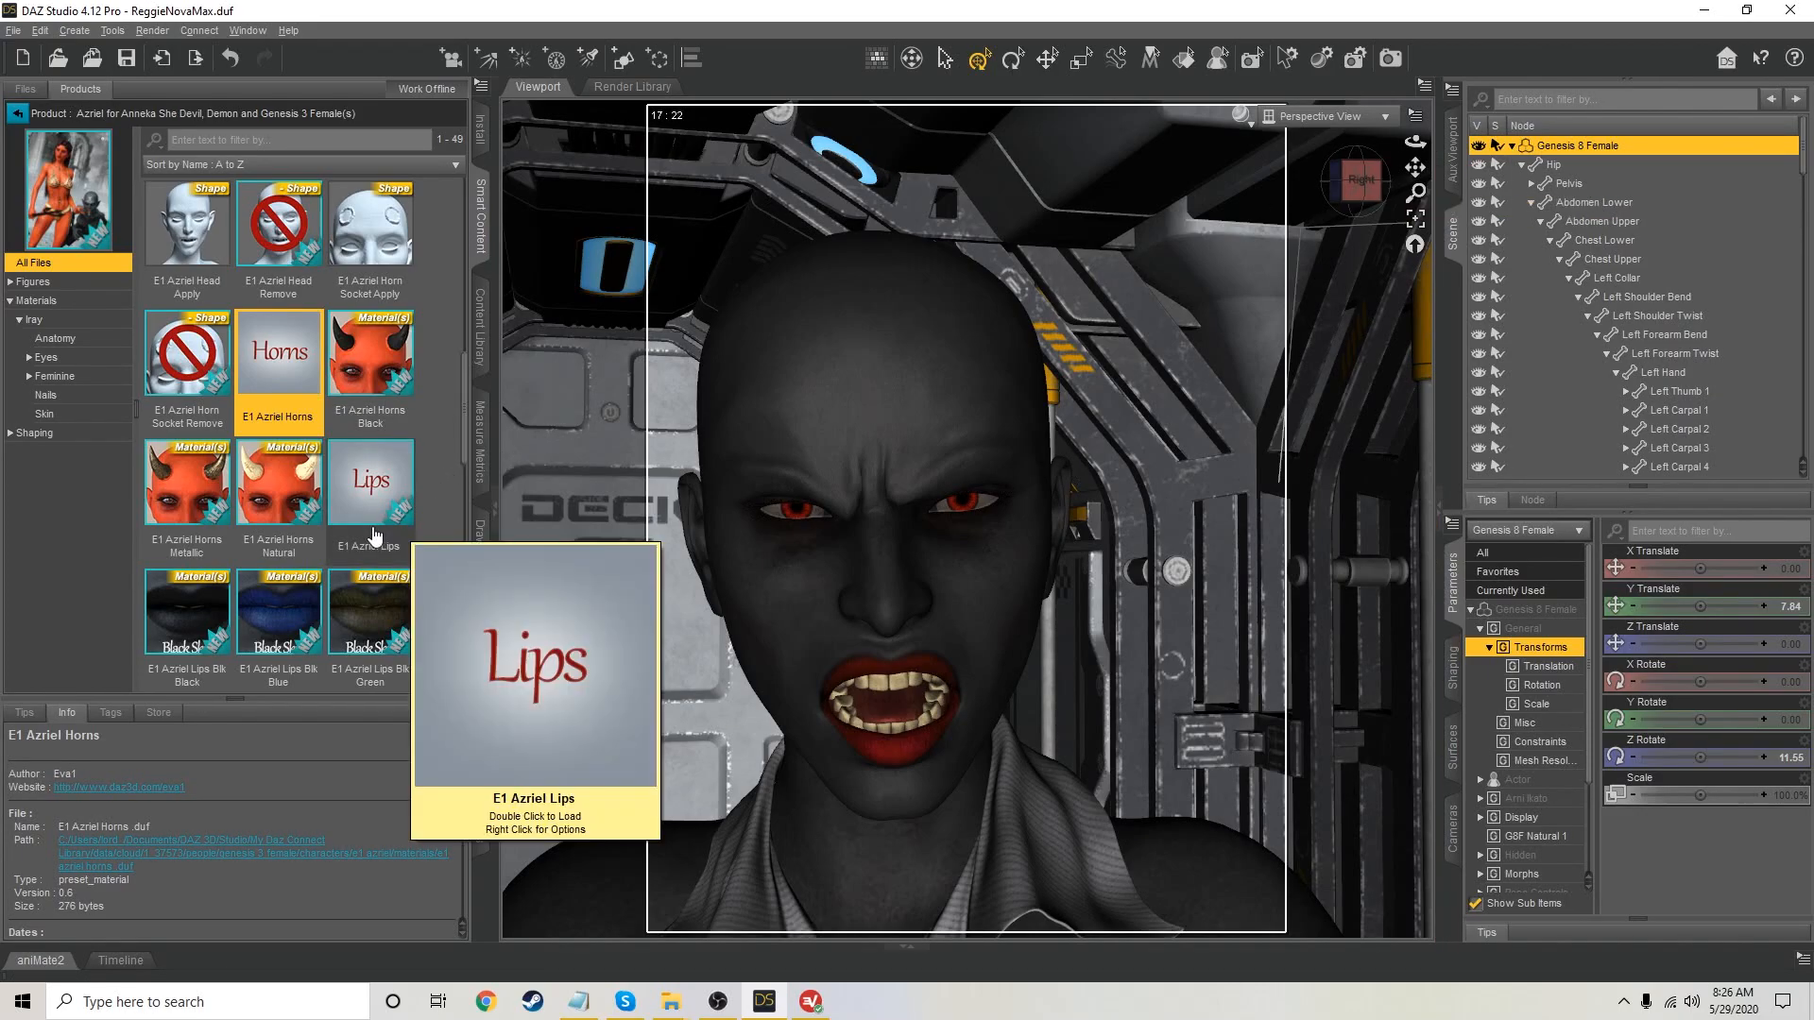
scroll(387, 559, "down", 3)
scroll(387, 559, "down", 3)
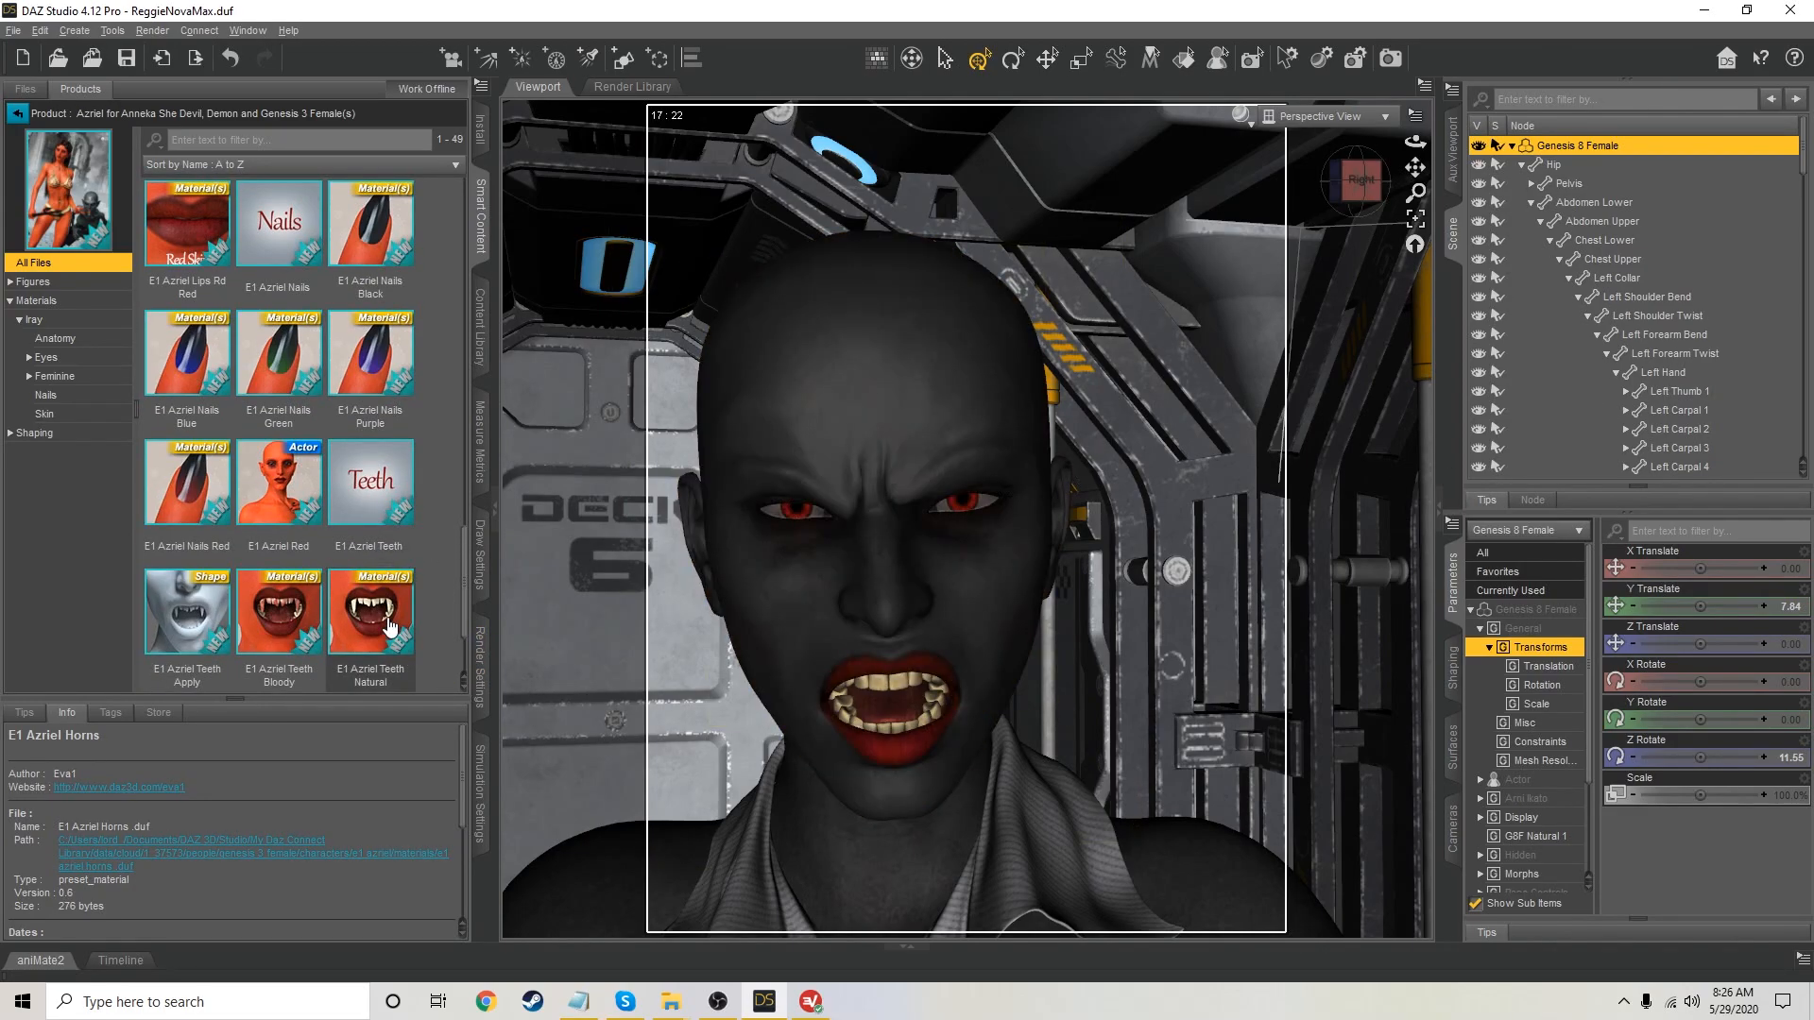
mouse_move(360, 612)
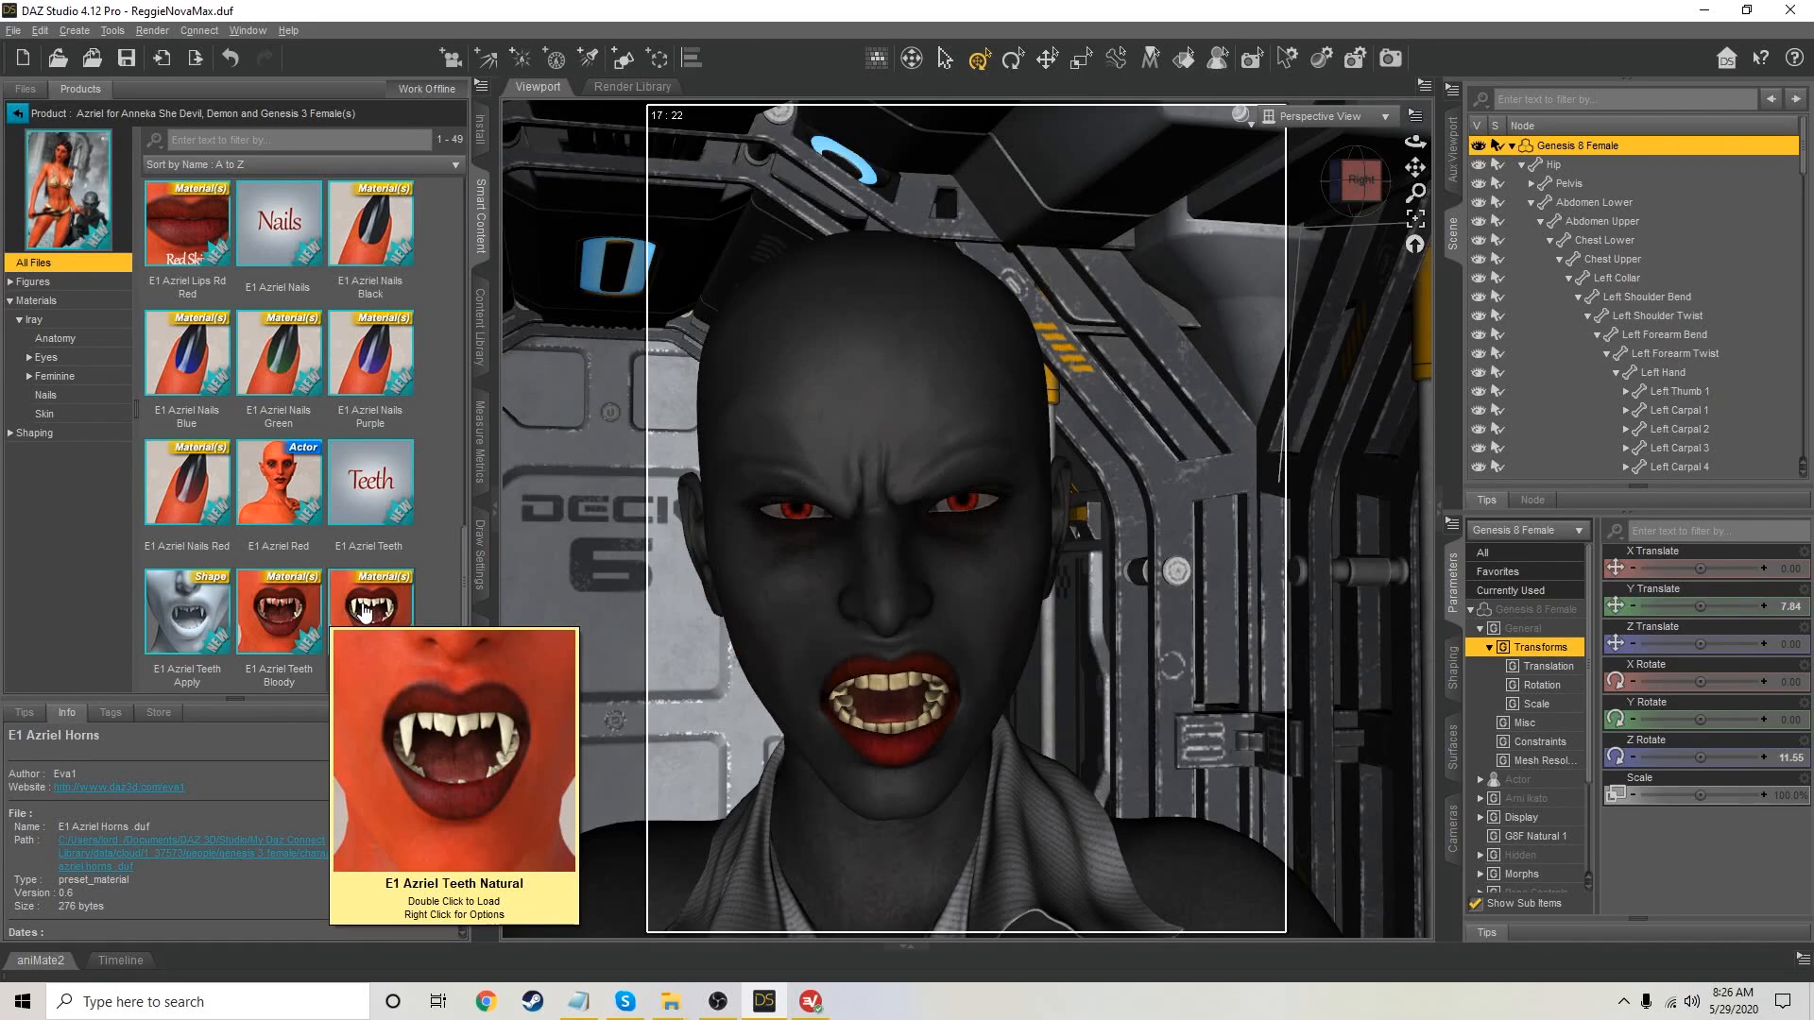
left_click(199, 618)
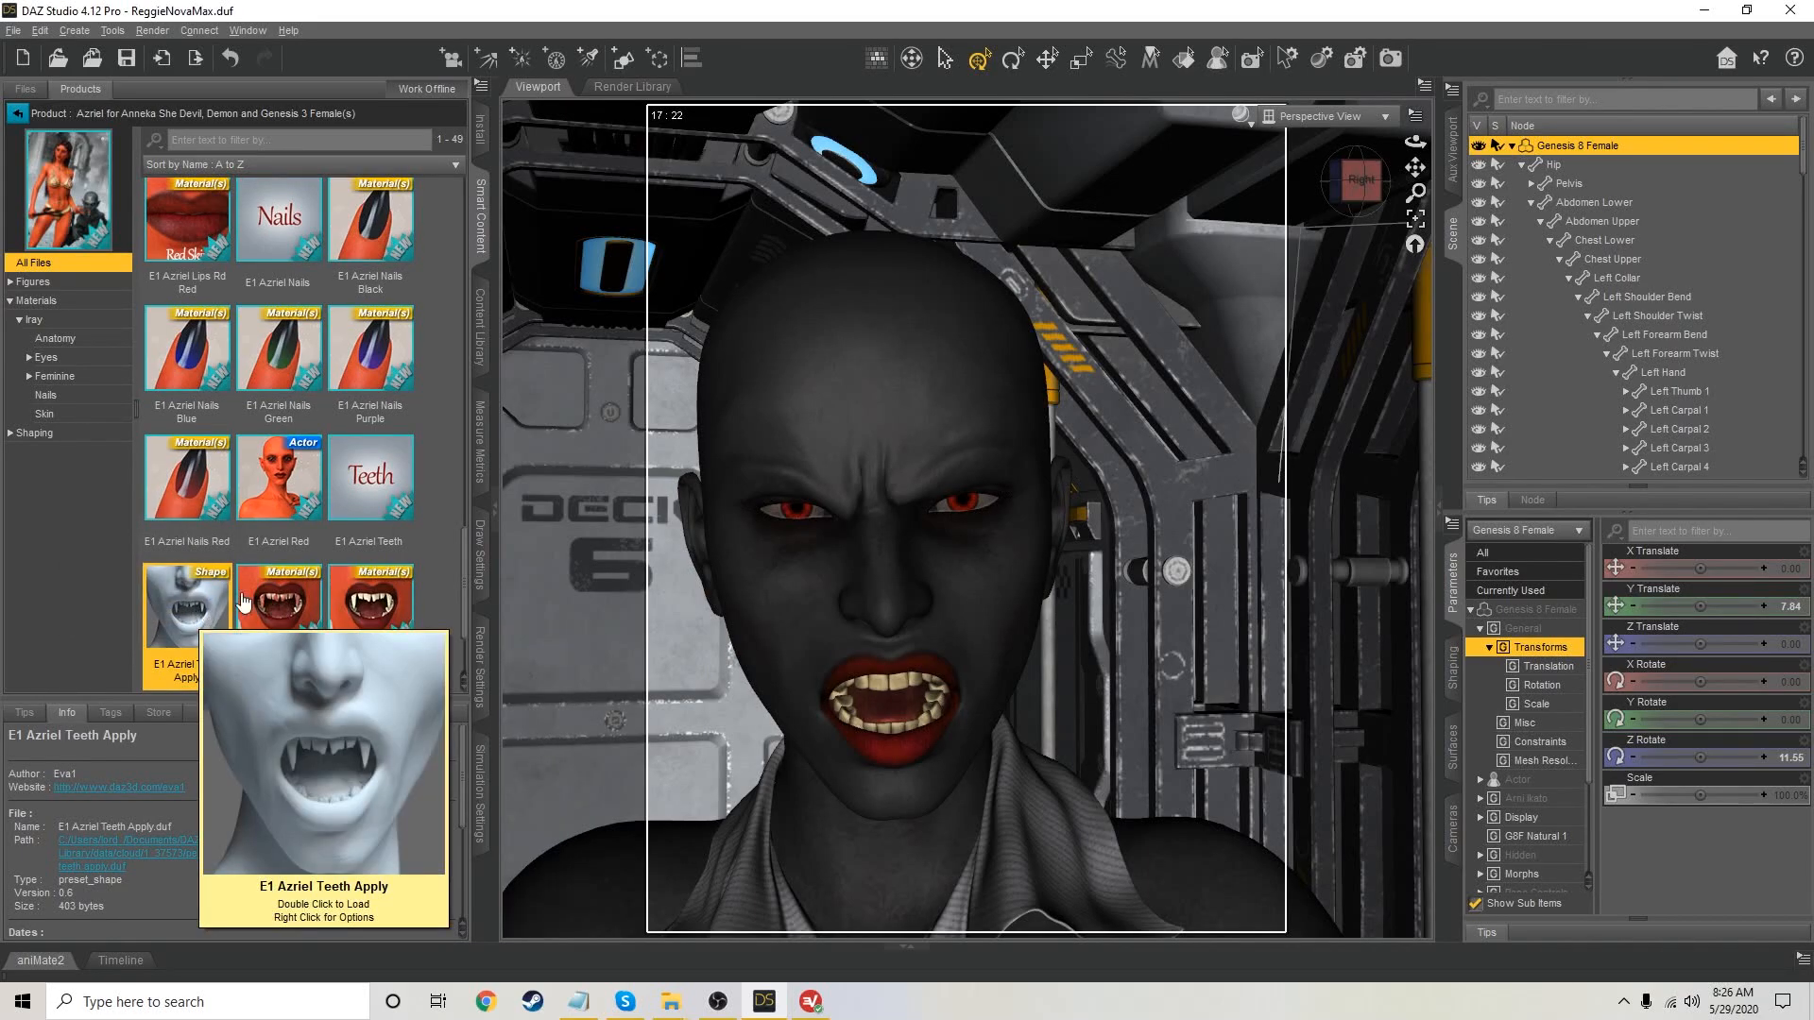
Filter all Azriel product files for "horns" and try to load the E1 Azriel Horns preset onto the figure
left_click(1521, 164)
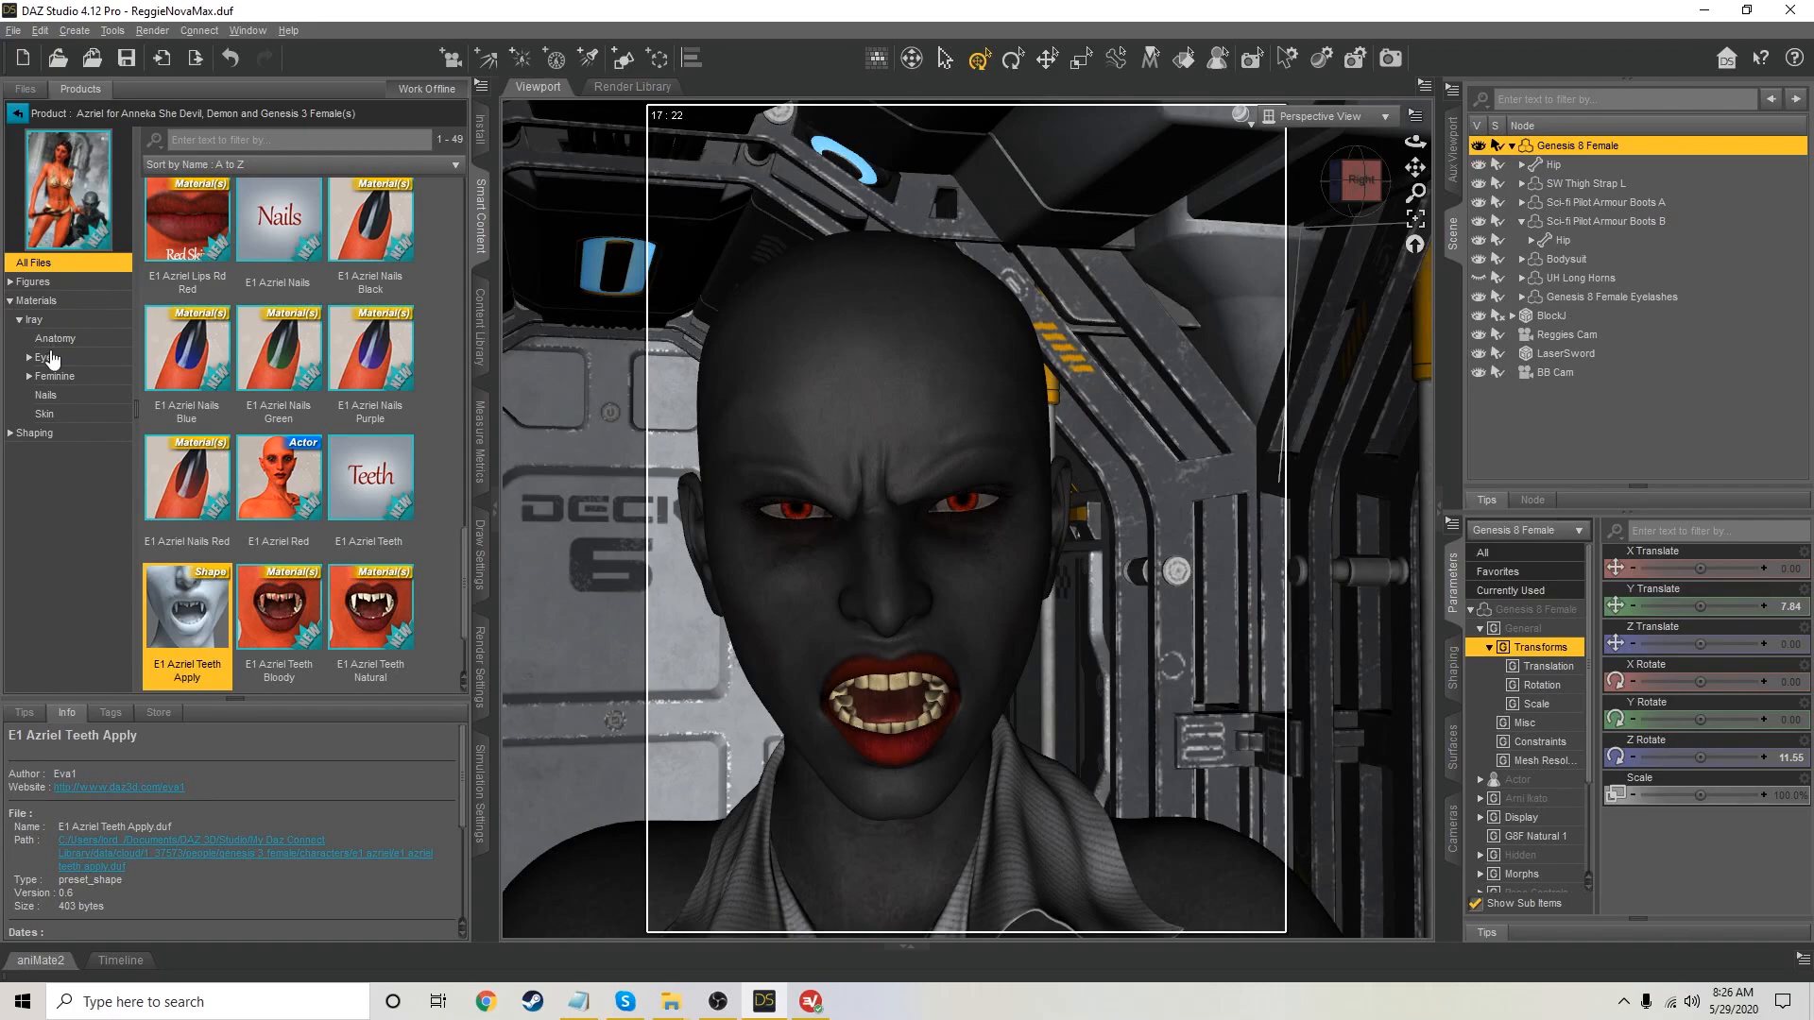
left_click(42, 282)
left_click(9, 281)
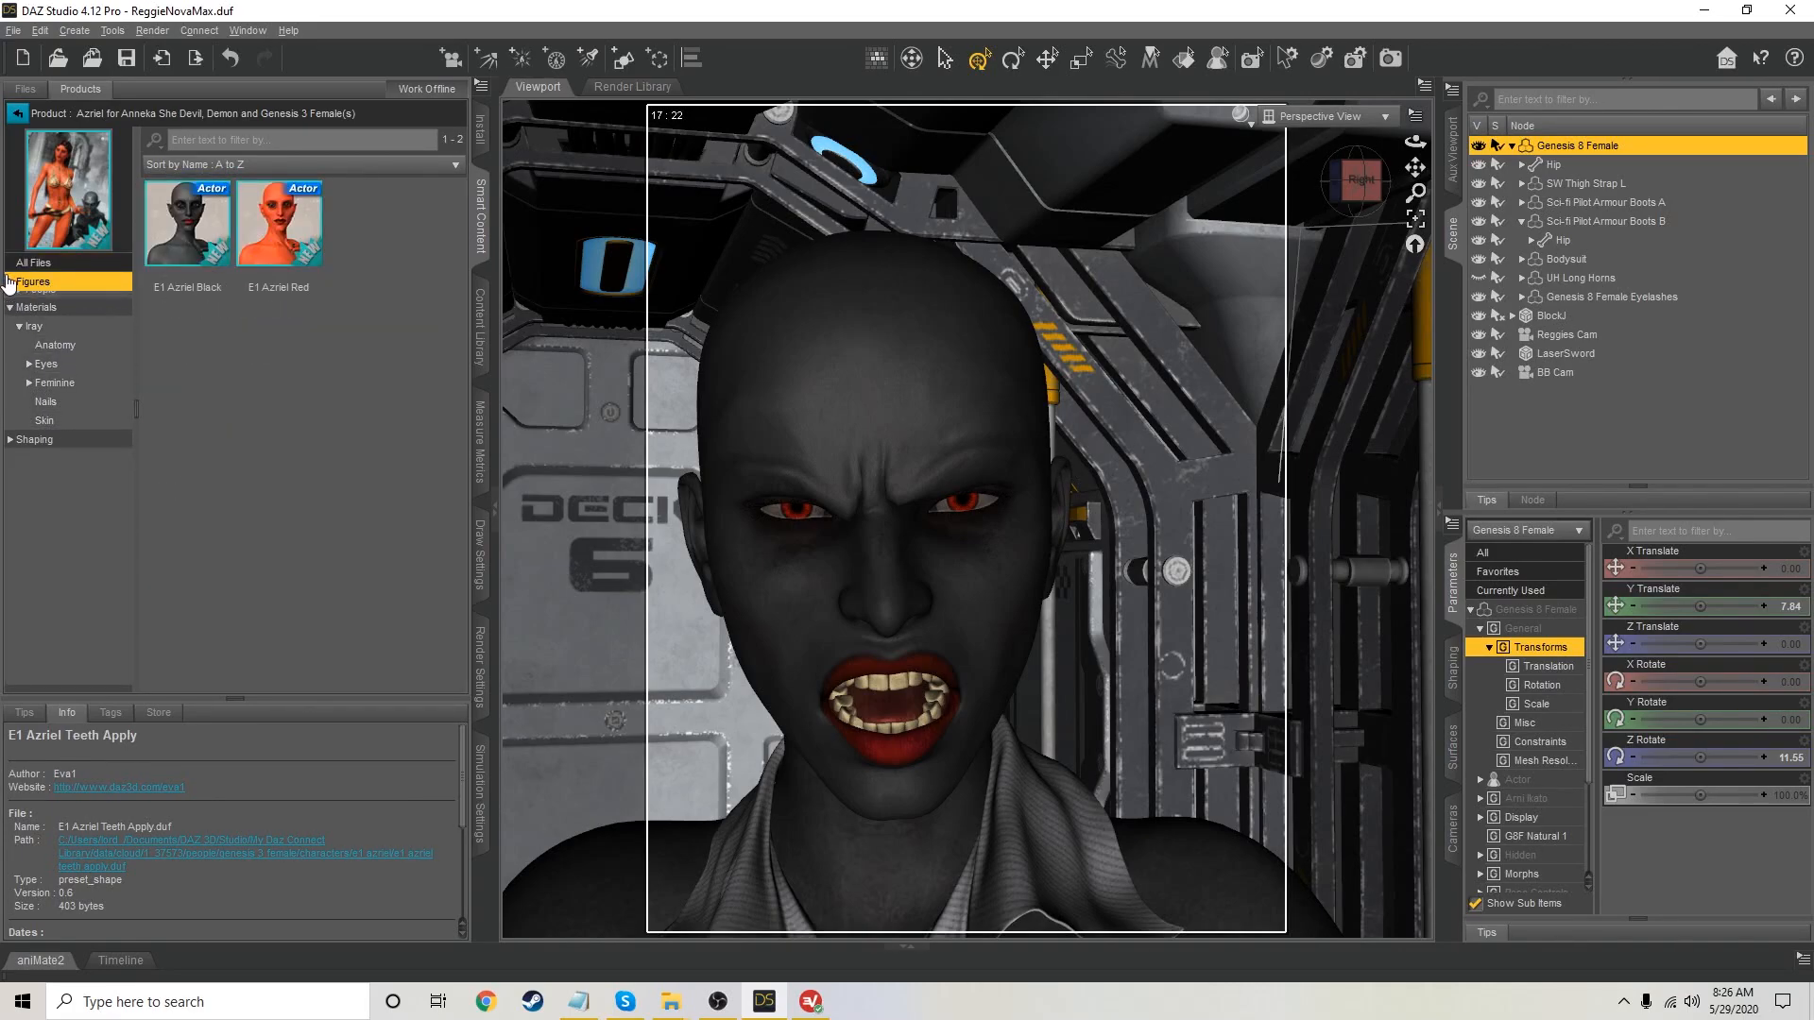
left_click(42, 264)
left_click(209, 142)
type("horns")
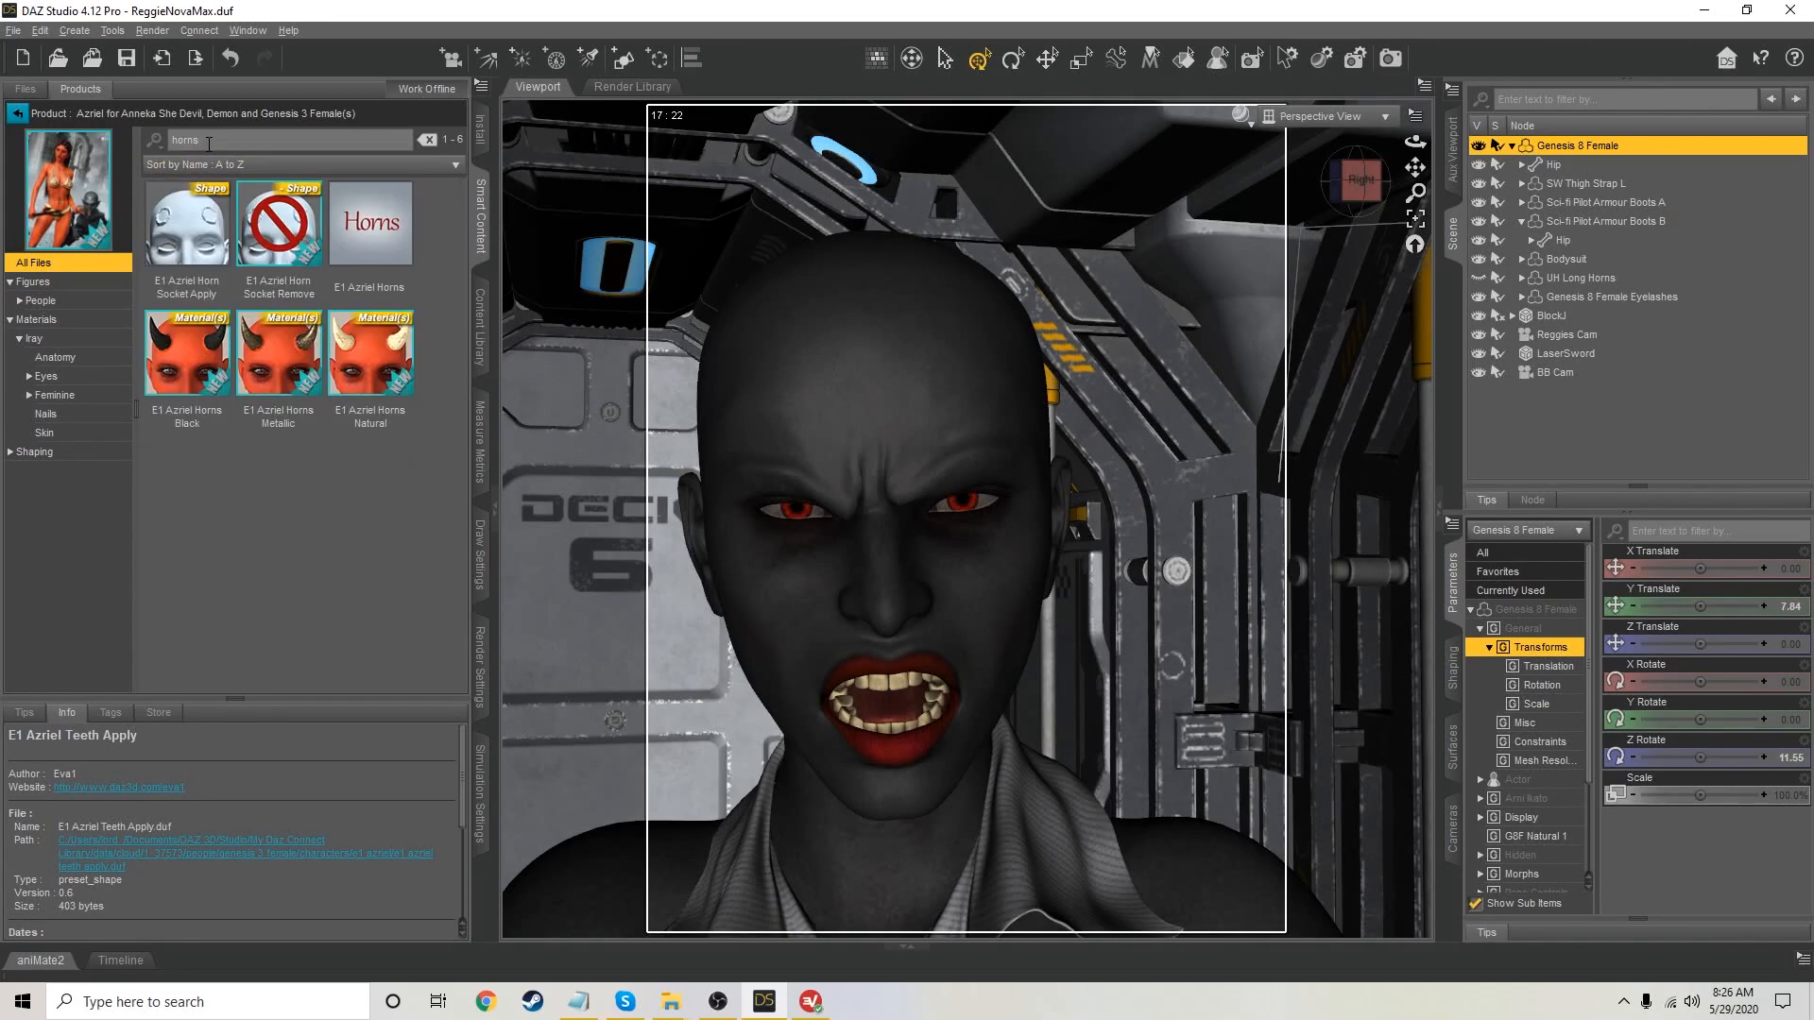
left_click(371, 221)
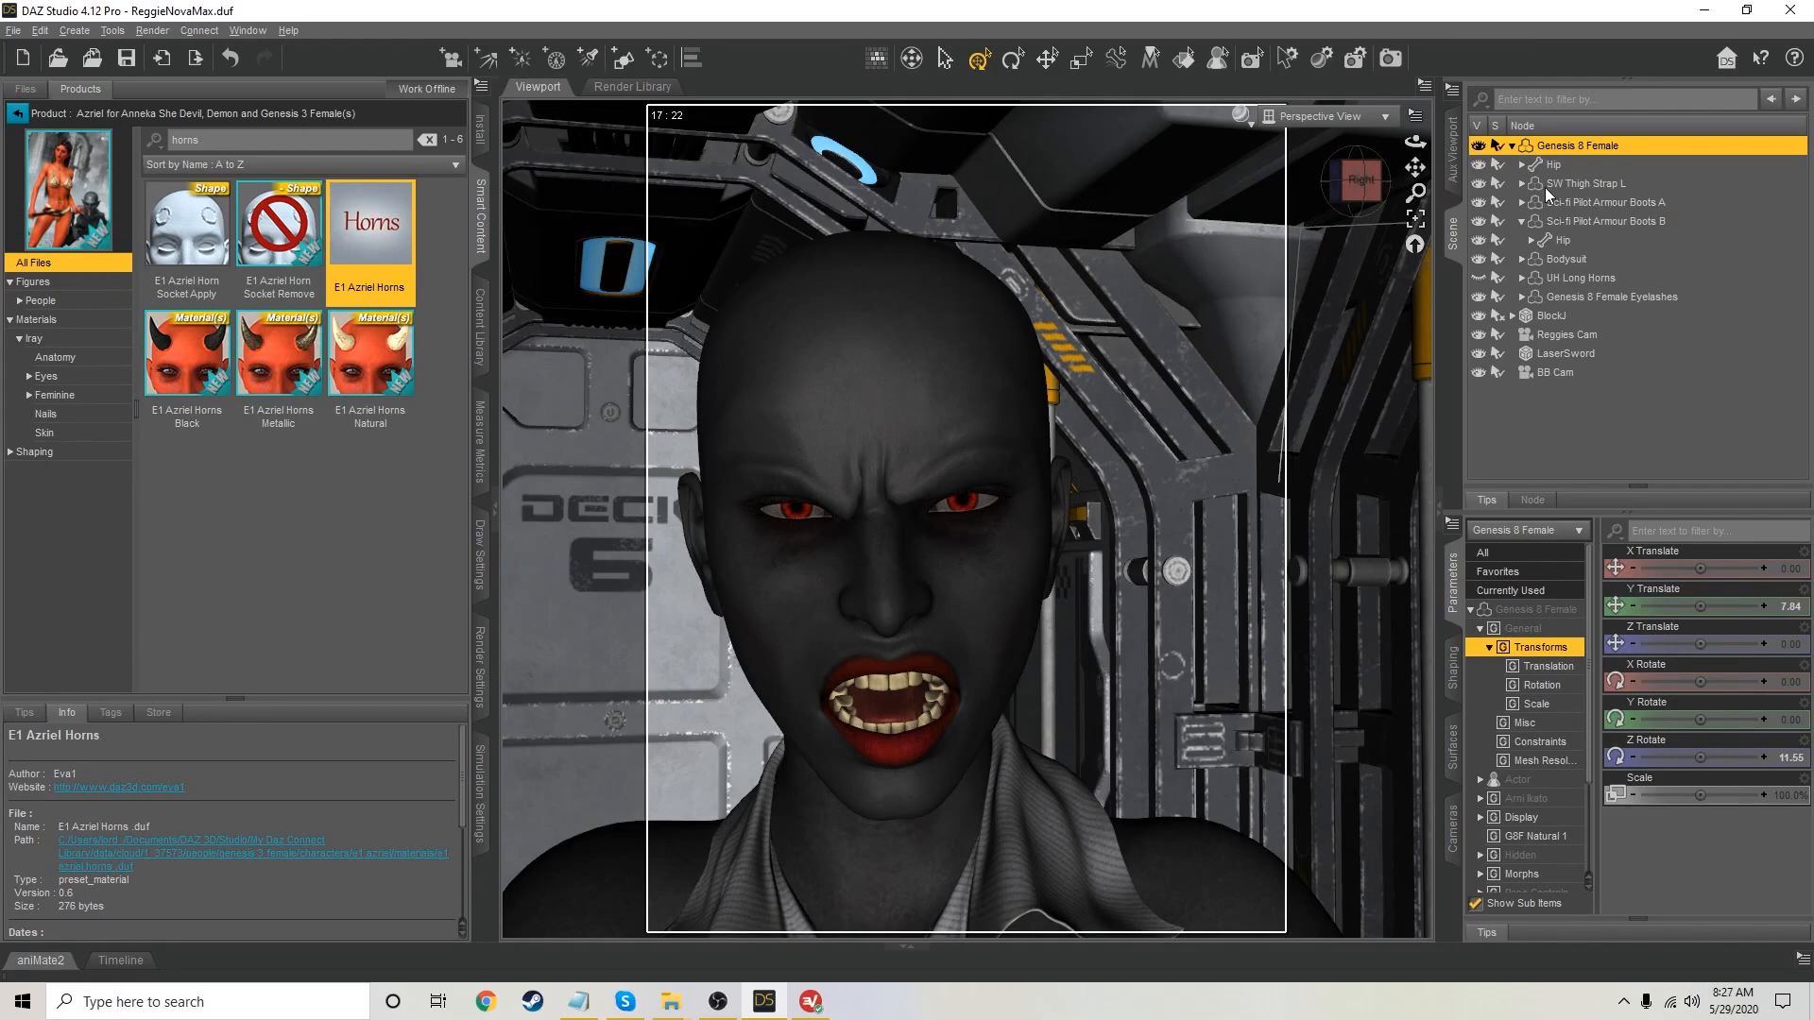
Check the figure's head and scene nodes for loaded horns and make the UH Long Horns visible again
left_click(948, 348)
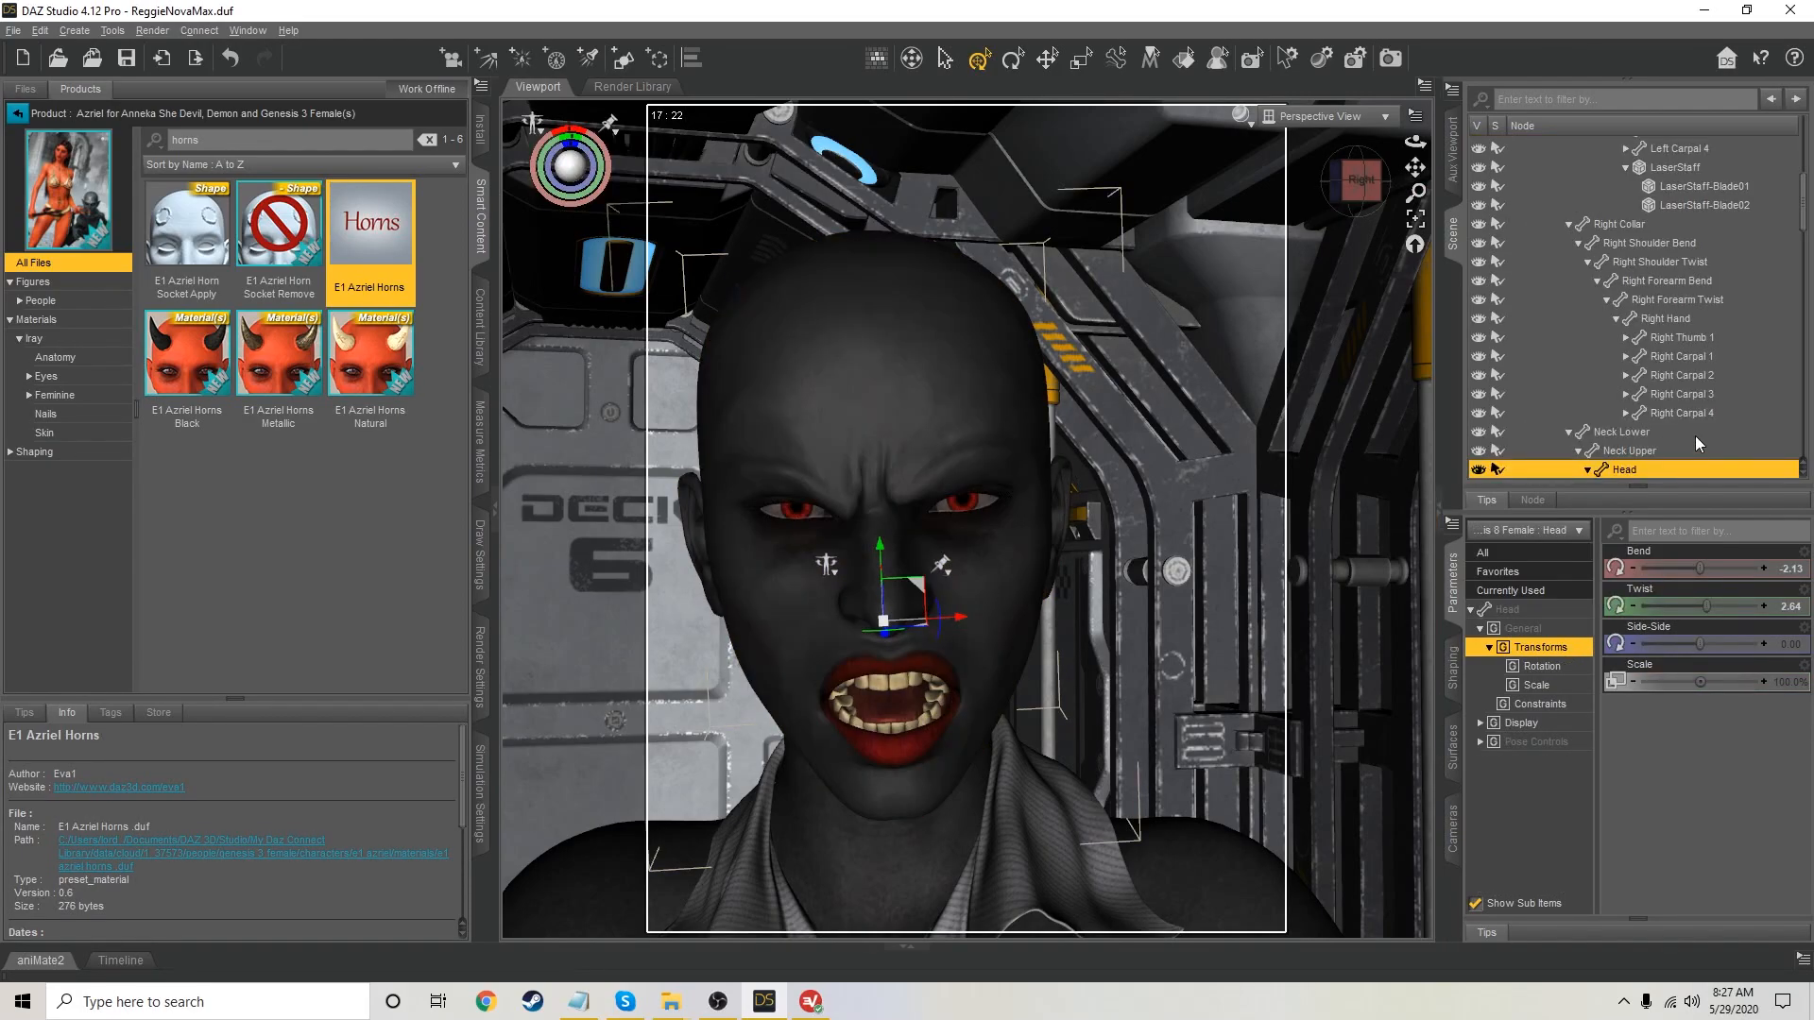
scroll(1701, 425, "down", 3)
scroll(1710, 419, "down", 1)
left_click(1596, 365)
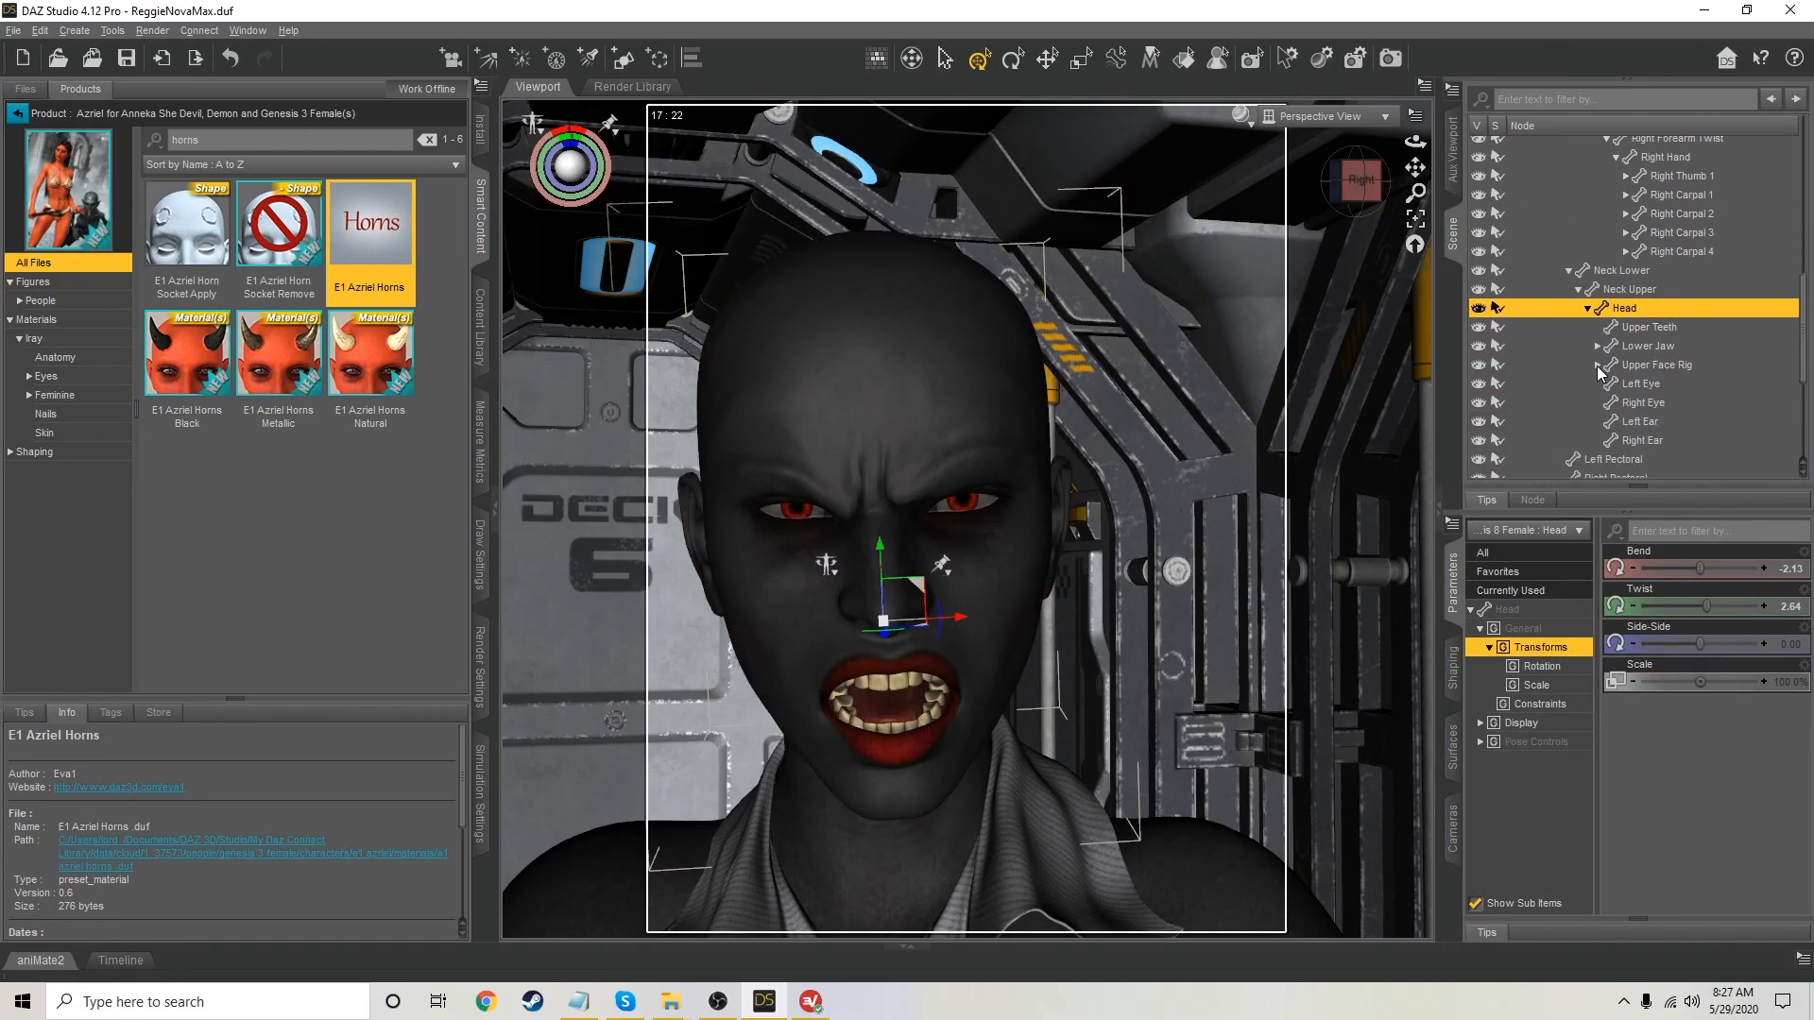
scroll(1597, 366, "down", 3)
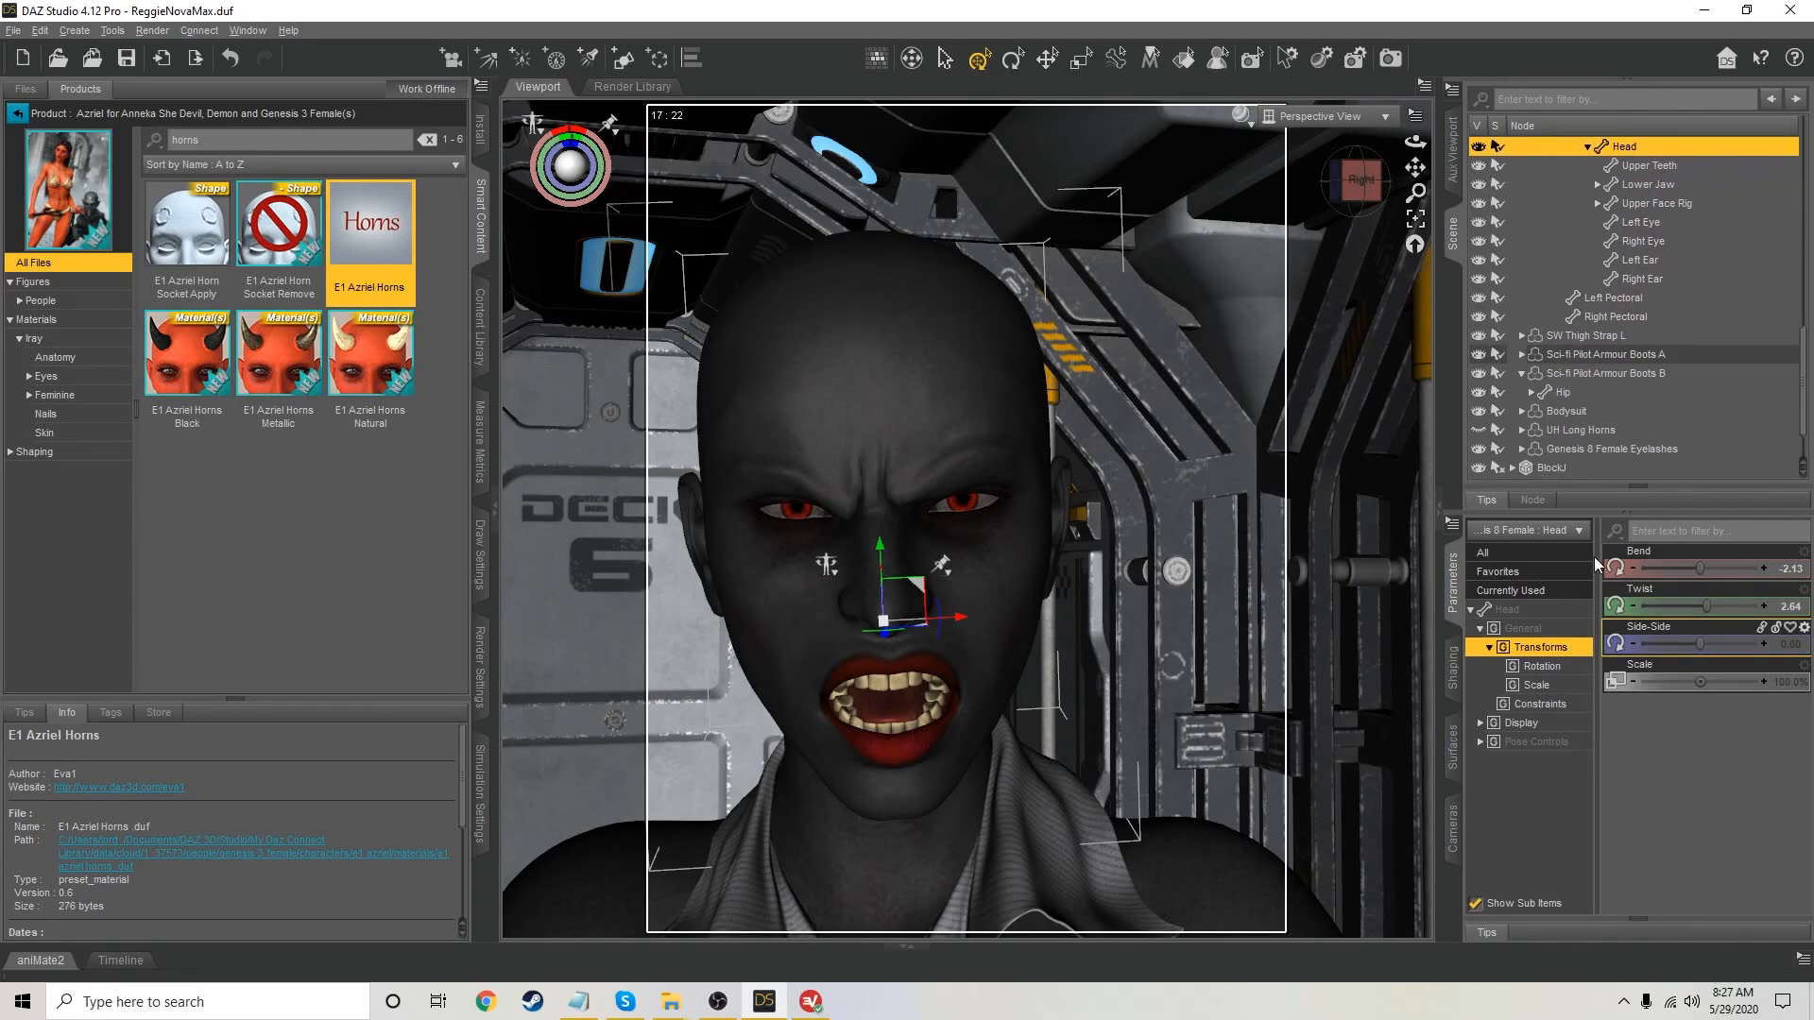
scroll(1667, 356, "down", 1)
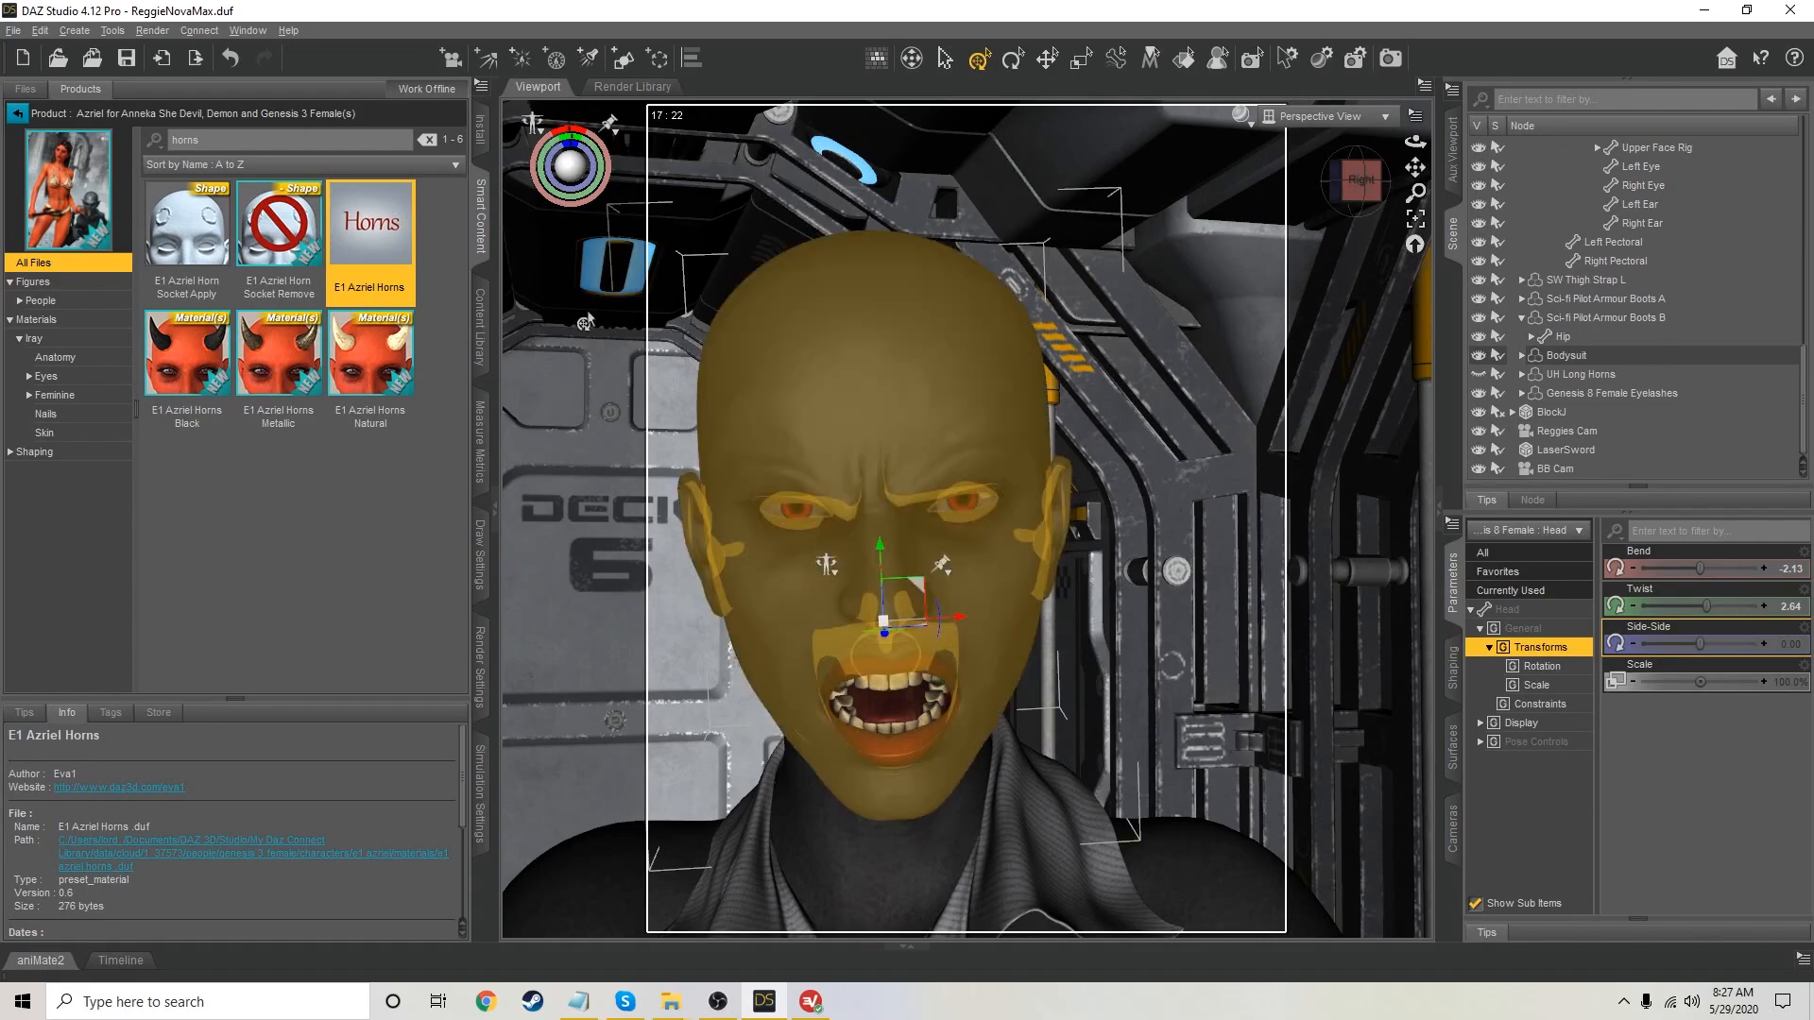
scroll(1720, 280, "up", 10)
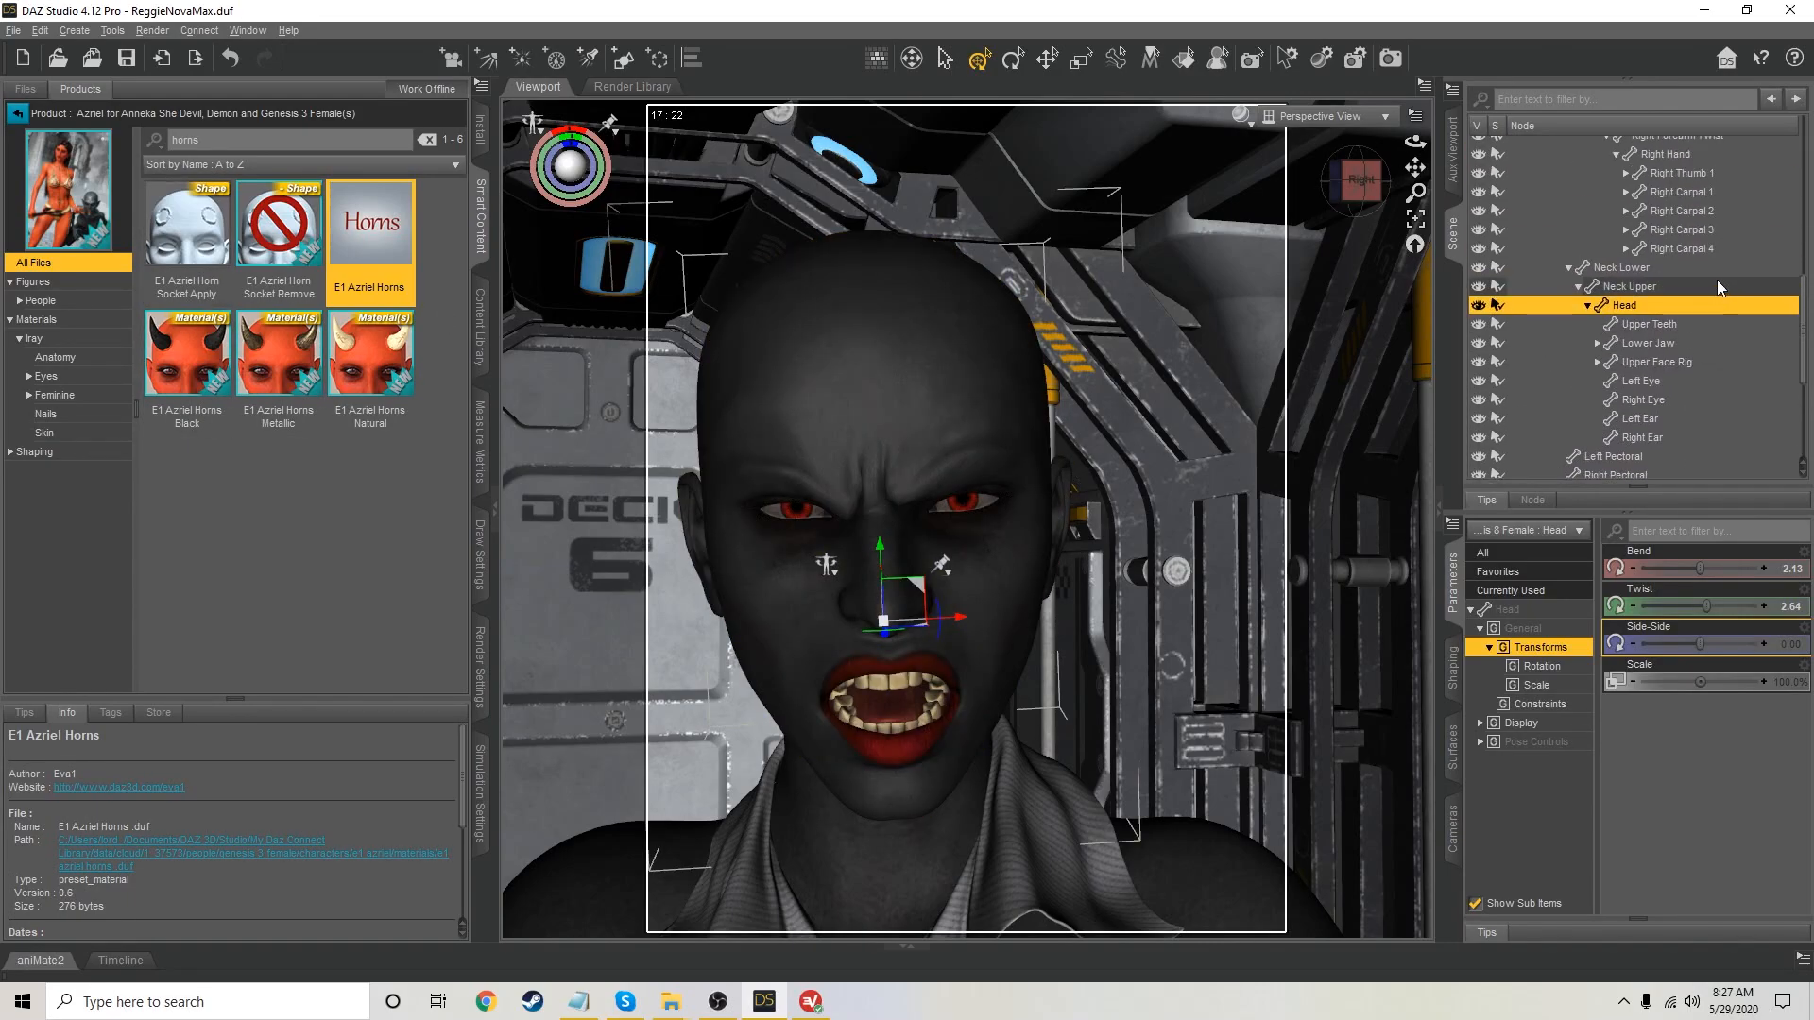
scroll(1715, 279, "down", 5)
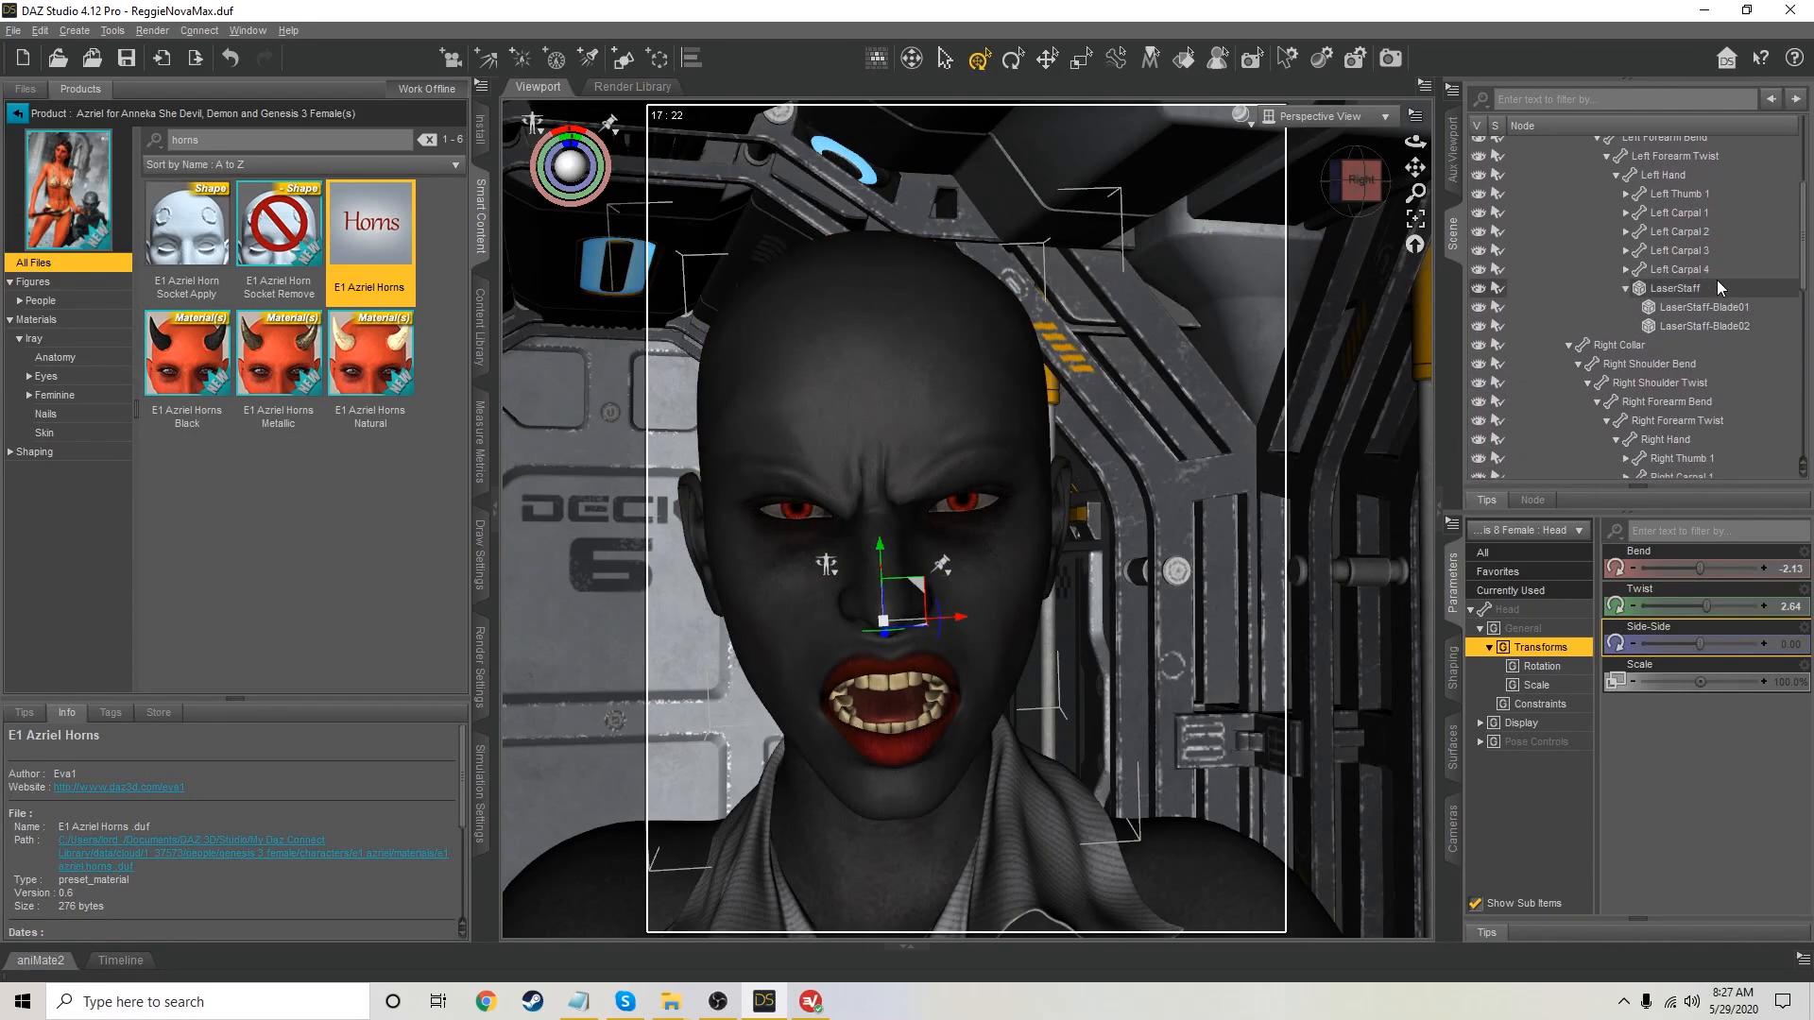
scroll(1715, 279, "down", 5)
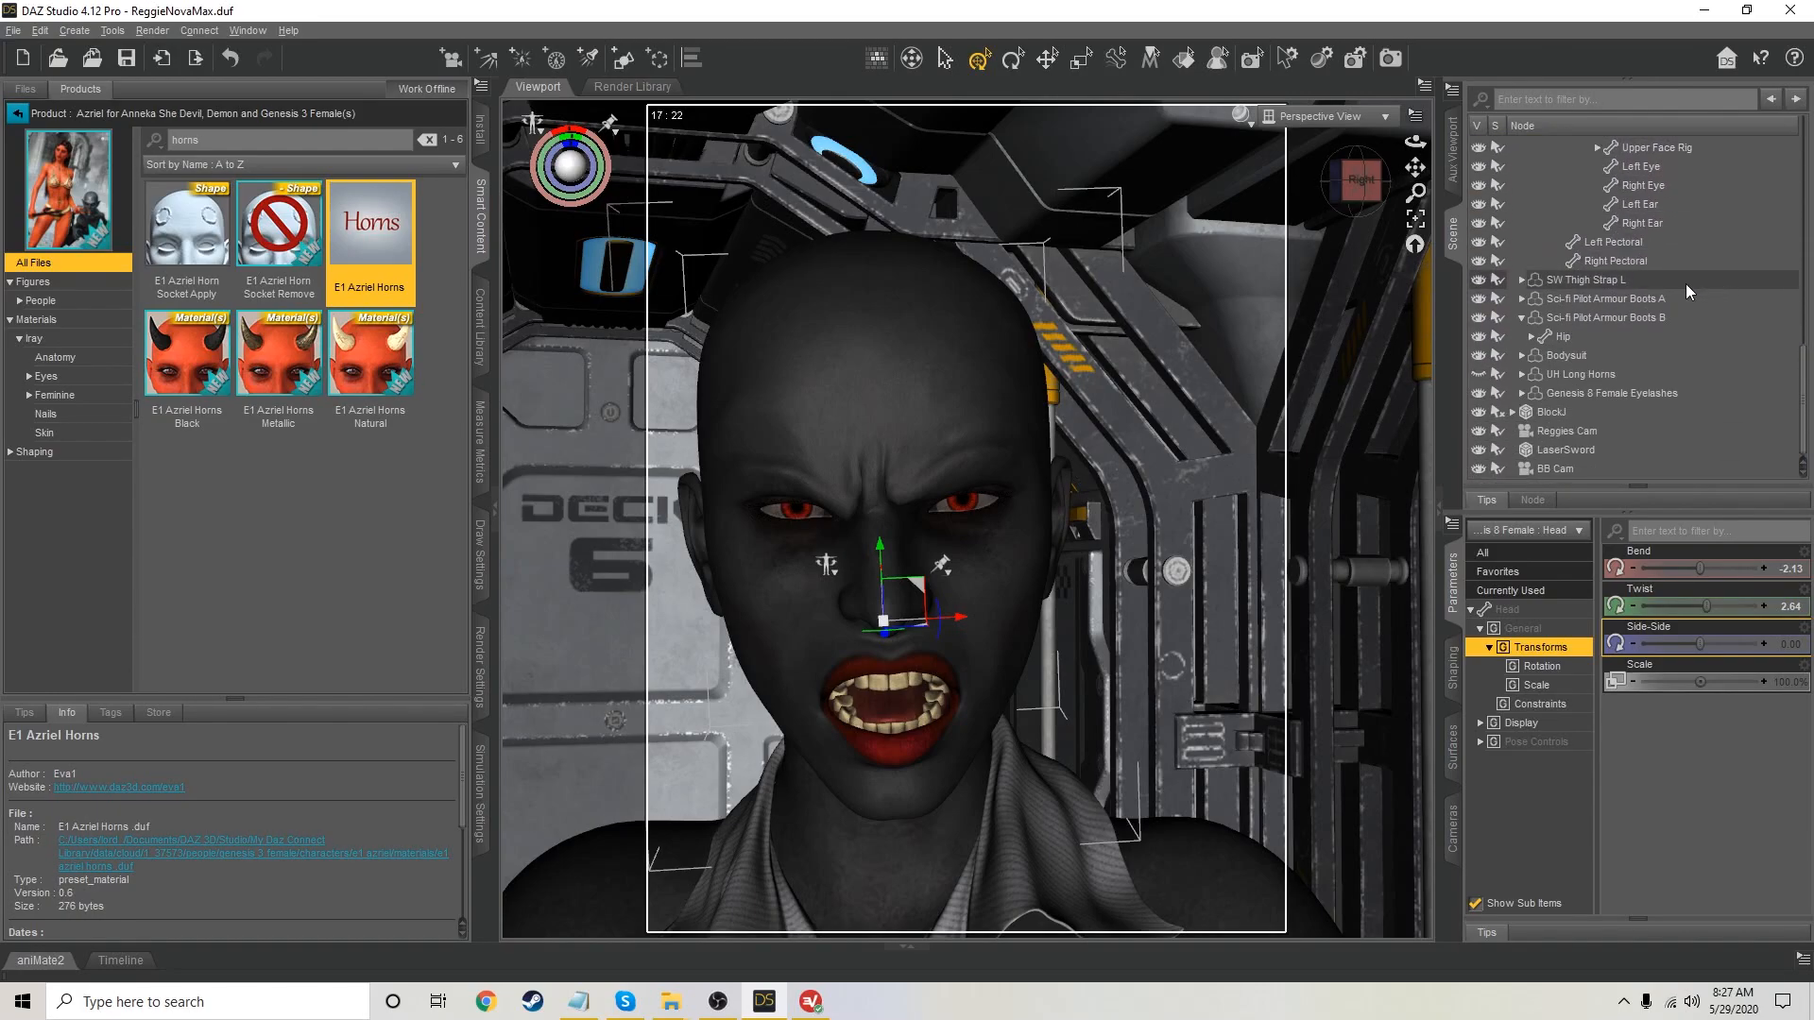
left_click(1479, 376)
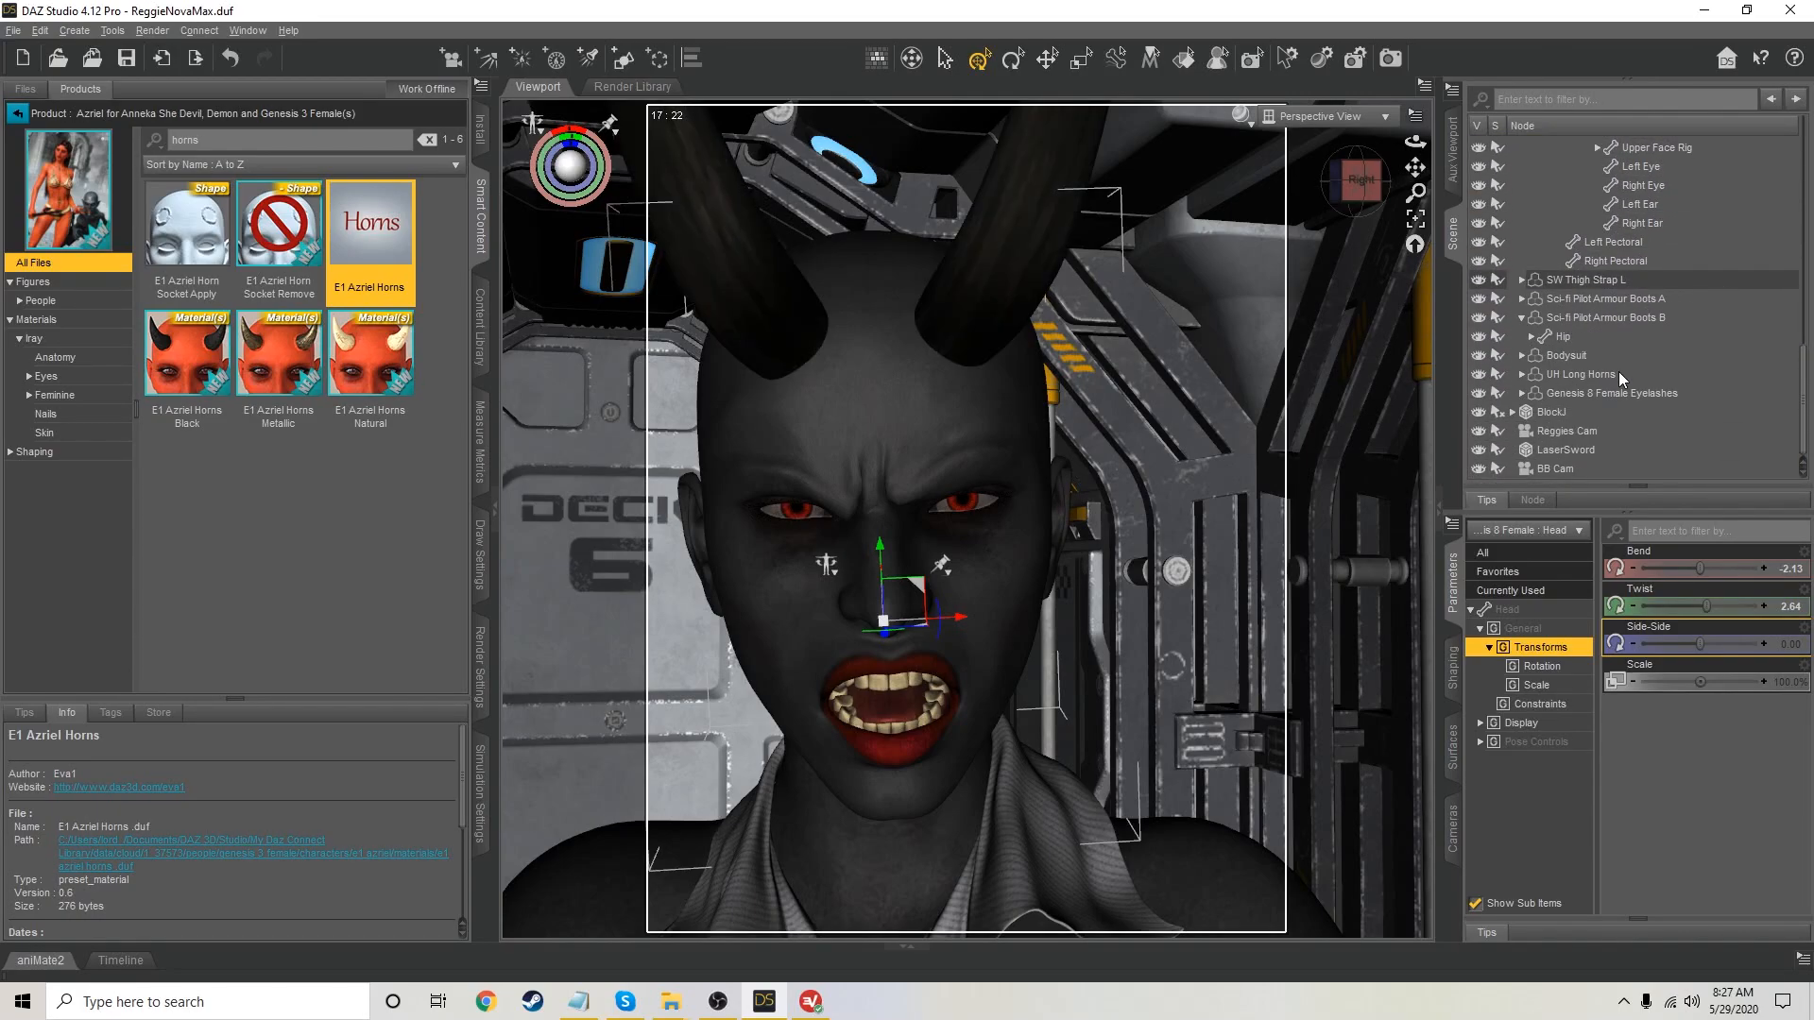
List the Azriel nail materials without the horns filter and view the hand of the selected Genesis 8 Female figure
left_click(51, 413)
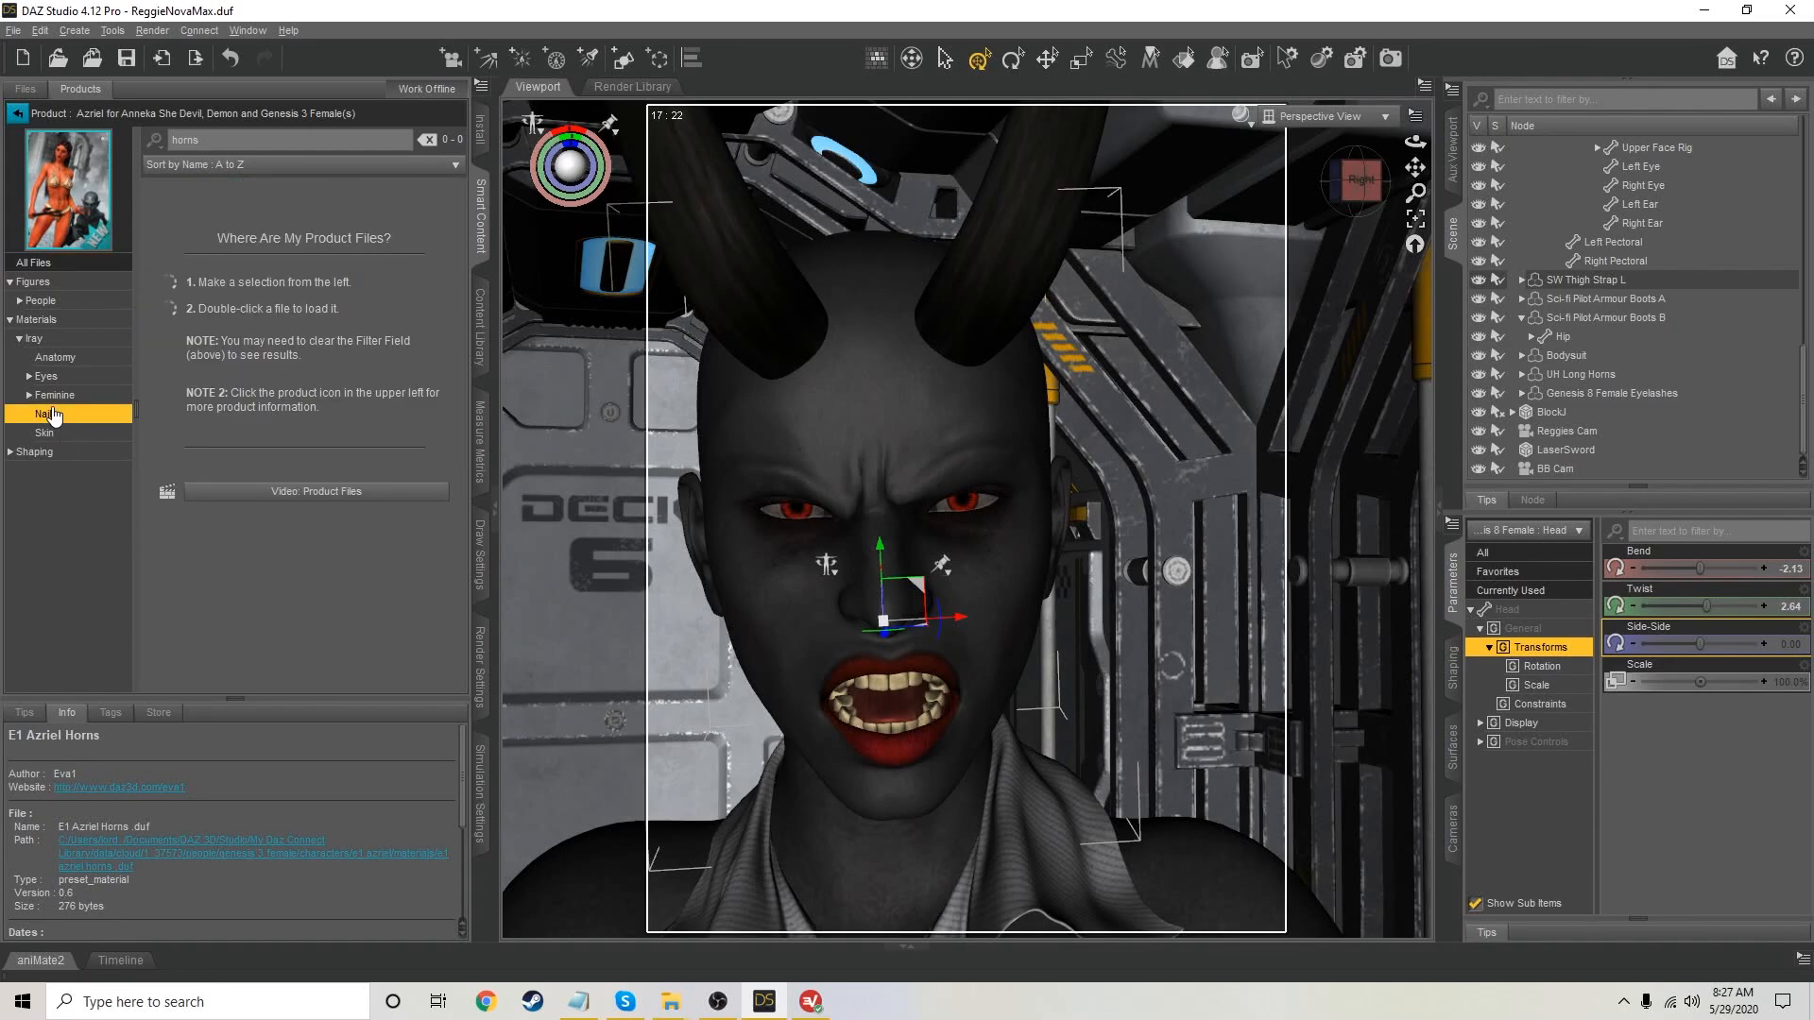
left_click(427, 139)
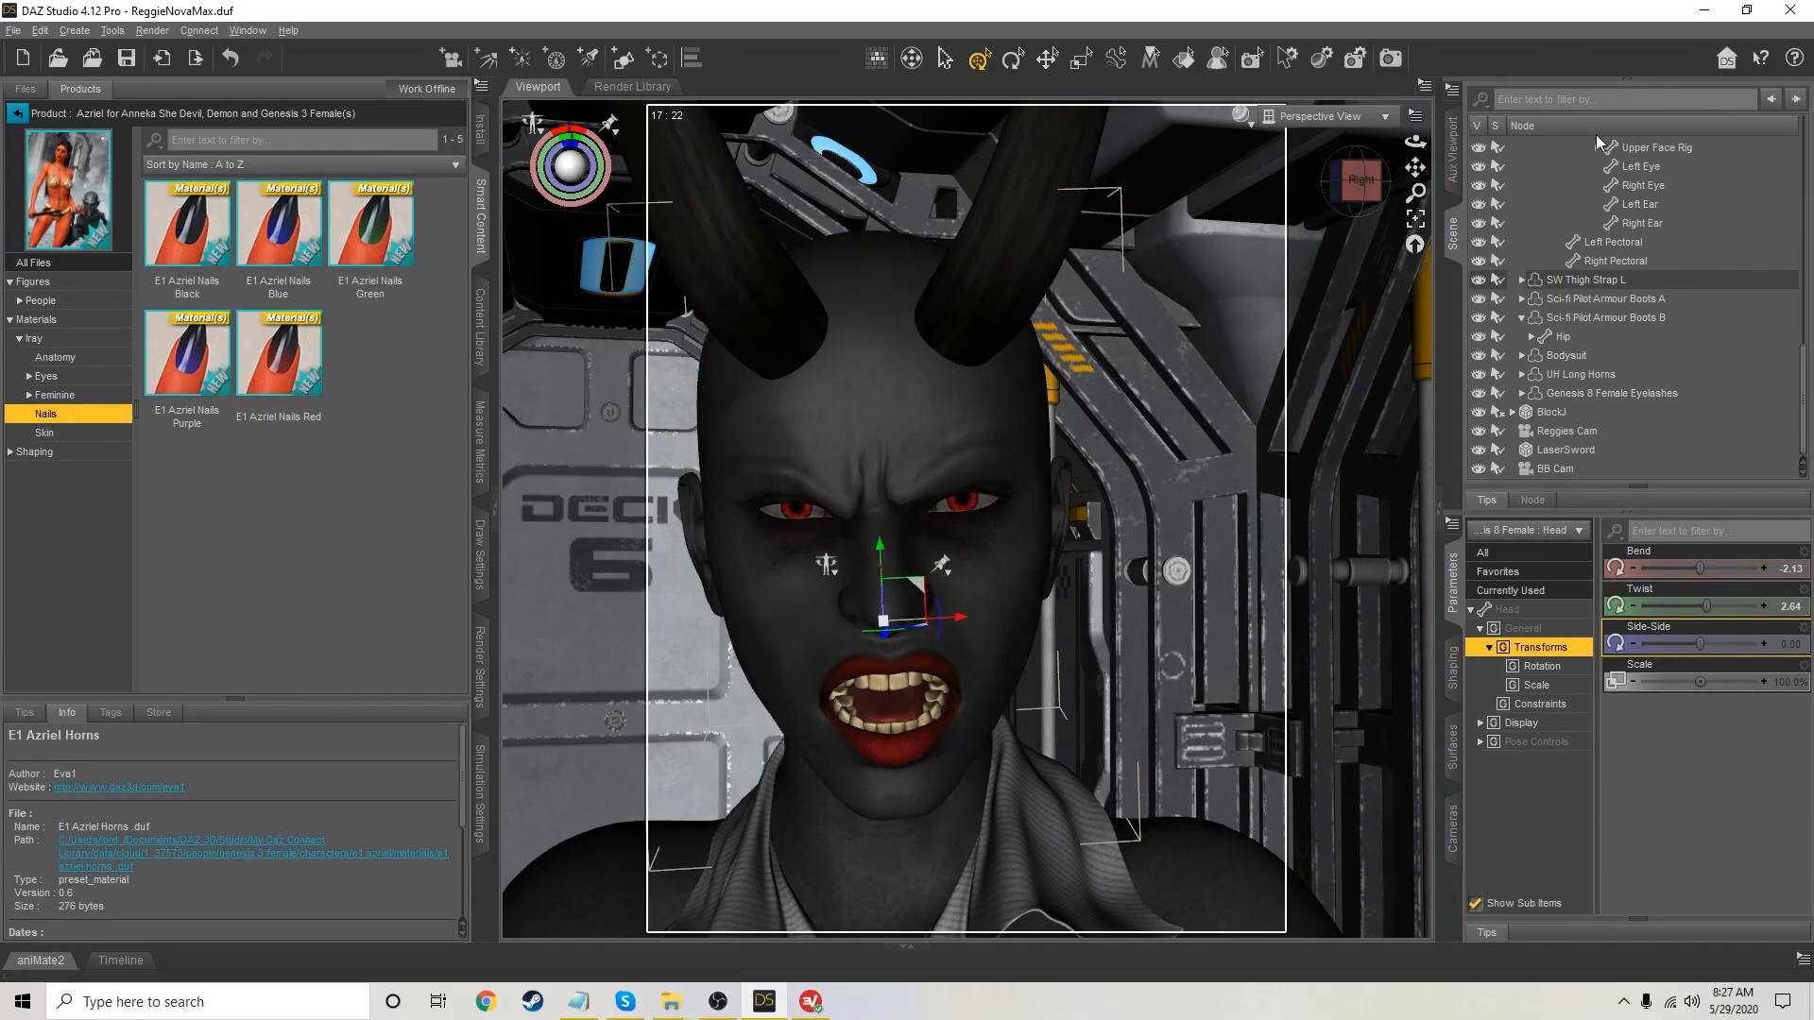
scroll(1689, 221, "up", 10)
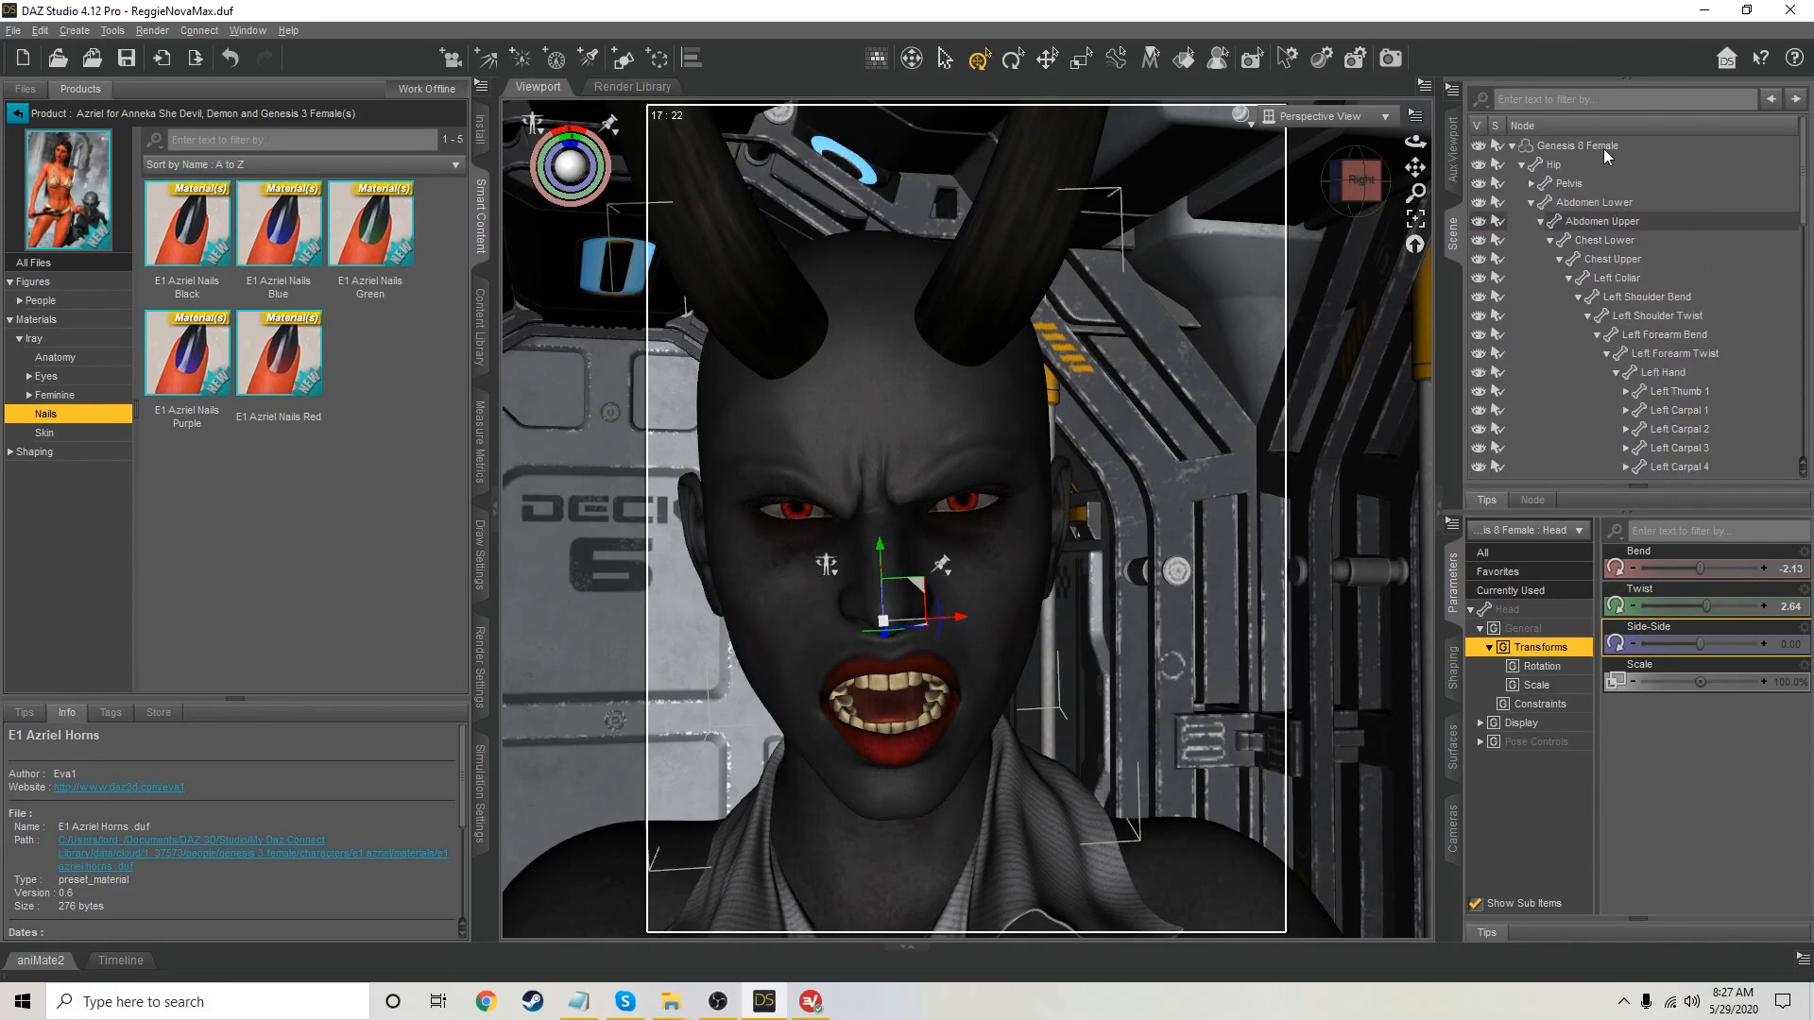
left_click(1603, 148)
left_click(1512, 145)
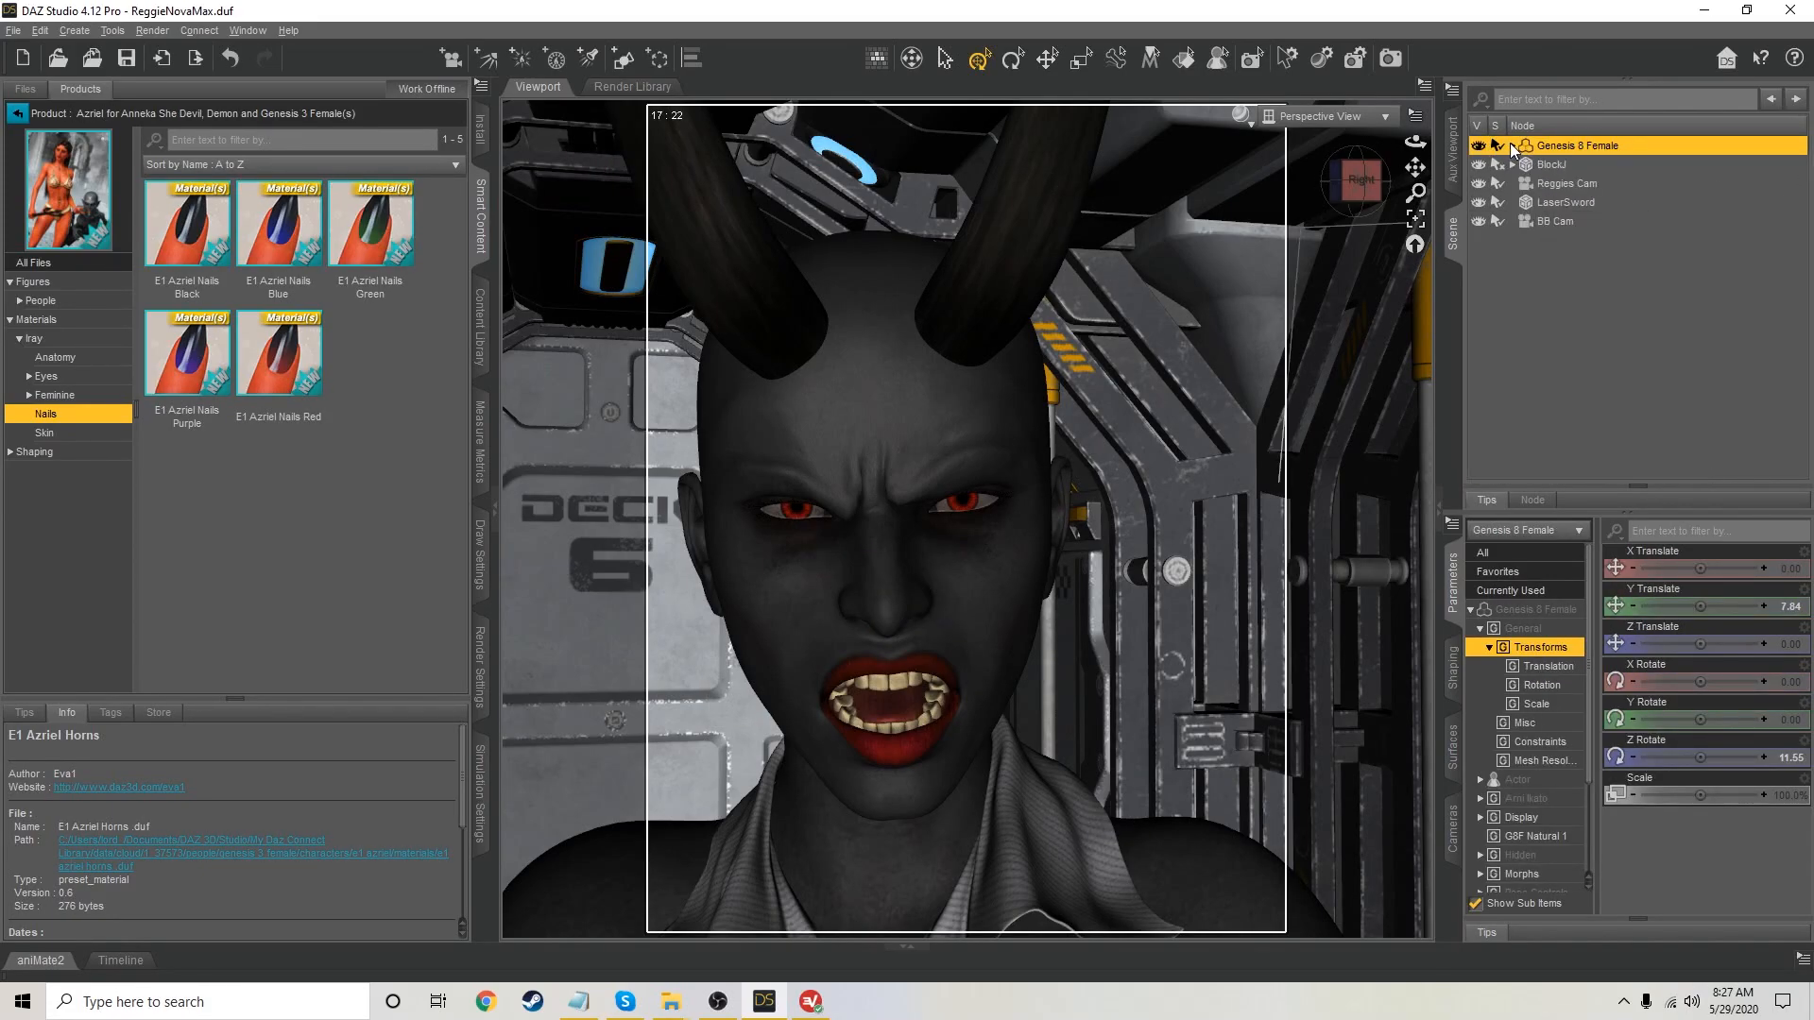
left_click_drag(1414, 167, 1360, 261)
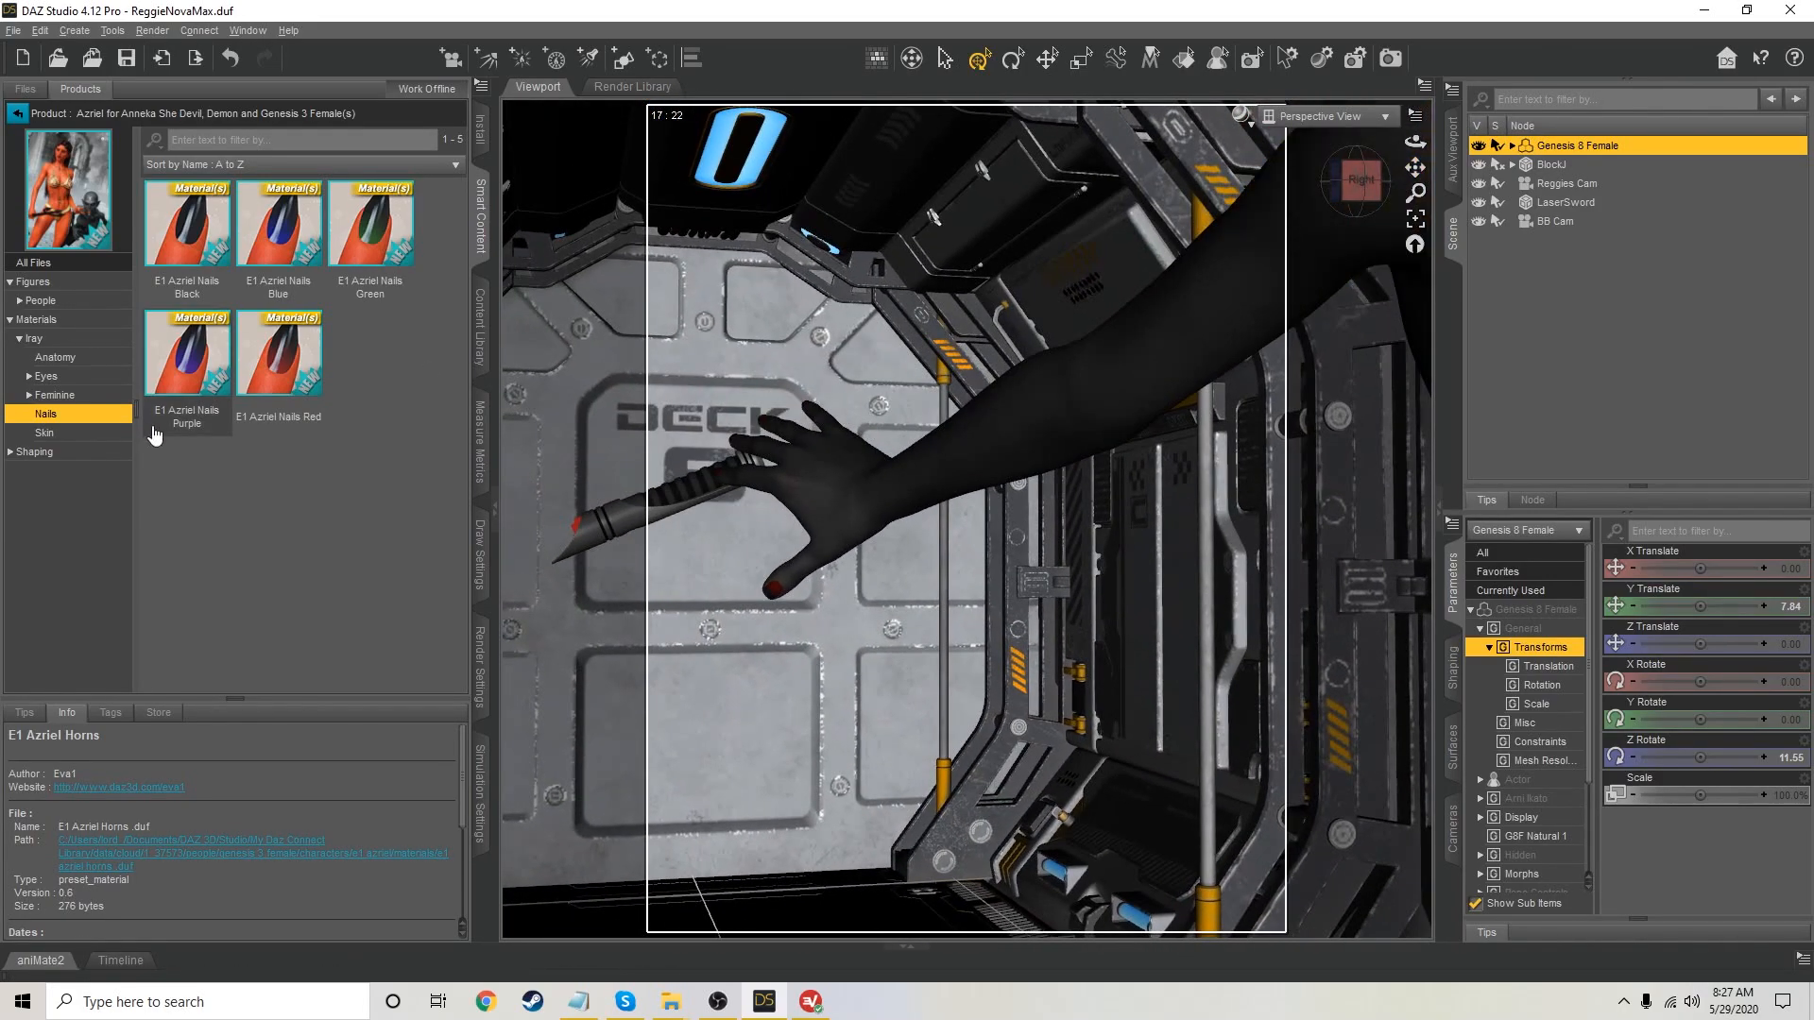
Apply the E1 Azriel Teeth Apply shape to the Genesis 8 Female figure and bring her face back into view
left_click(28, 453)
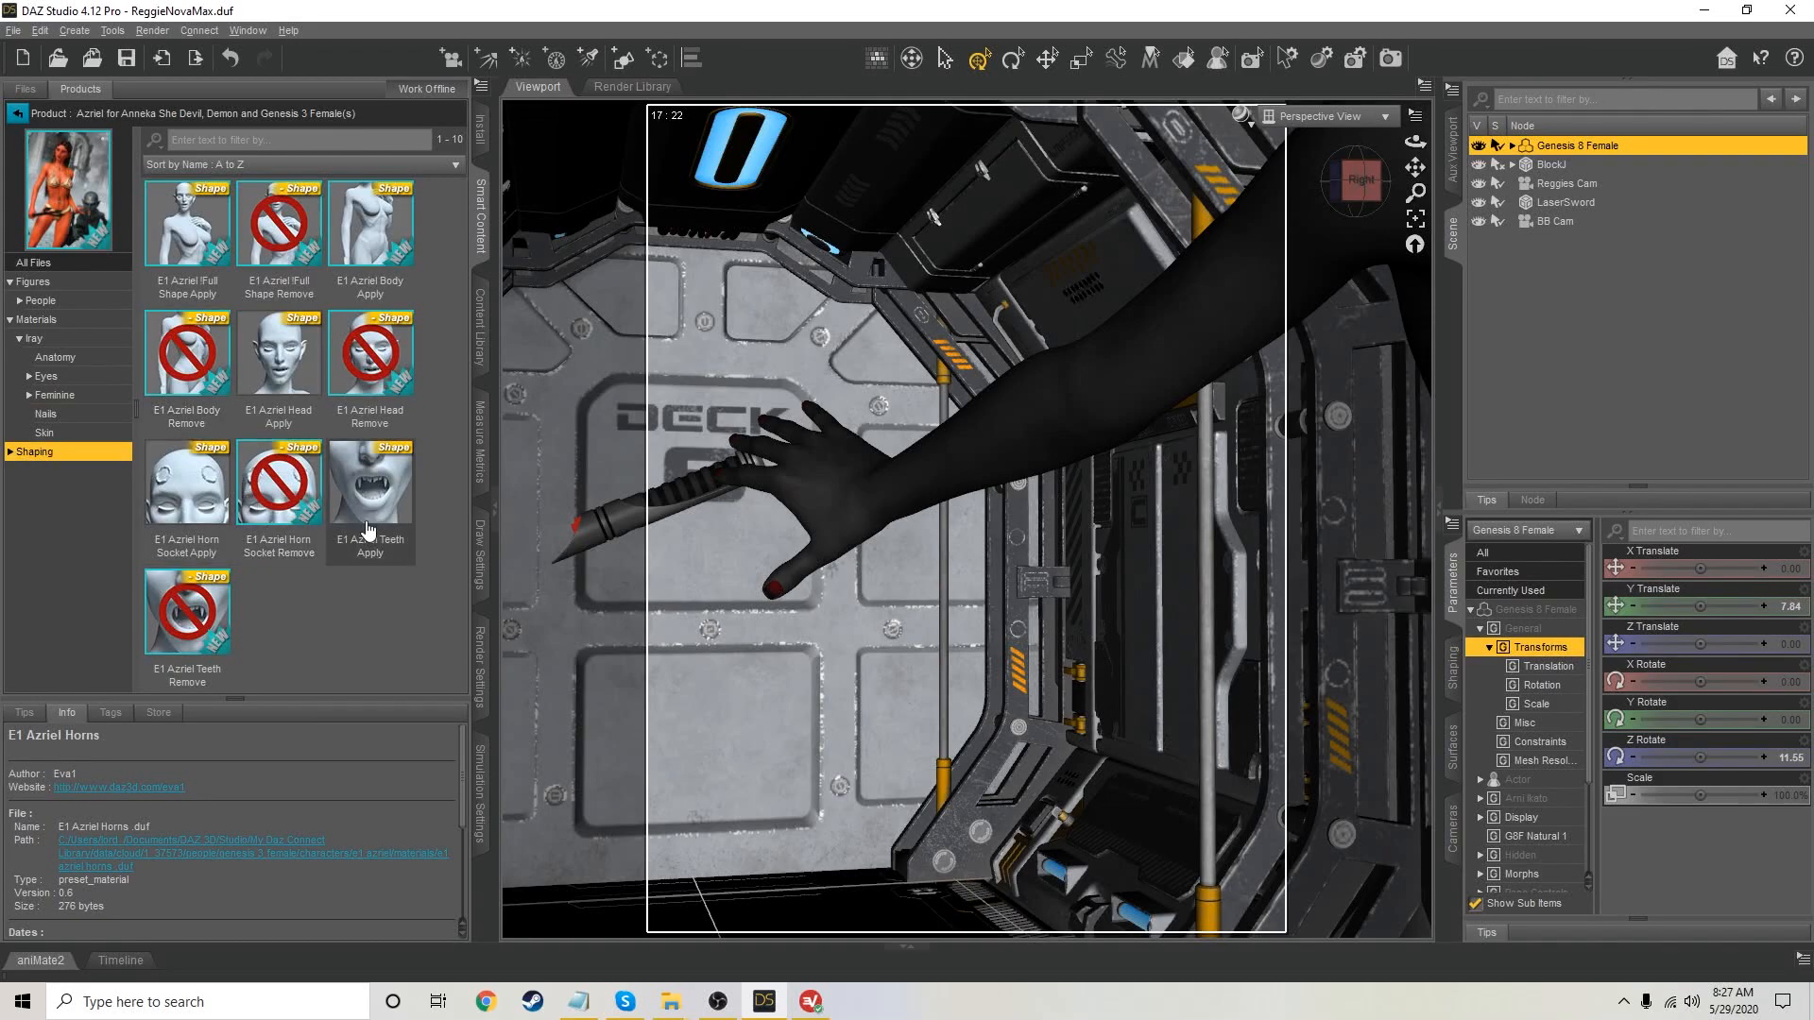
mouse_move(367, 535)
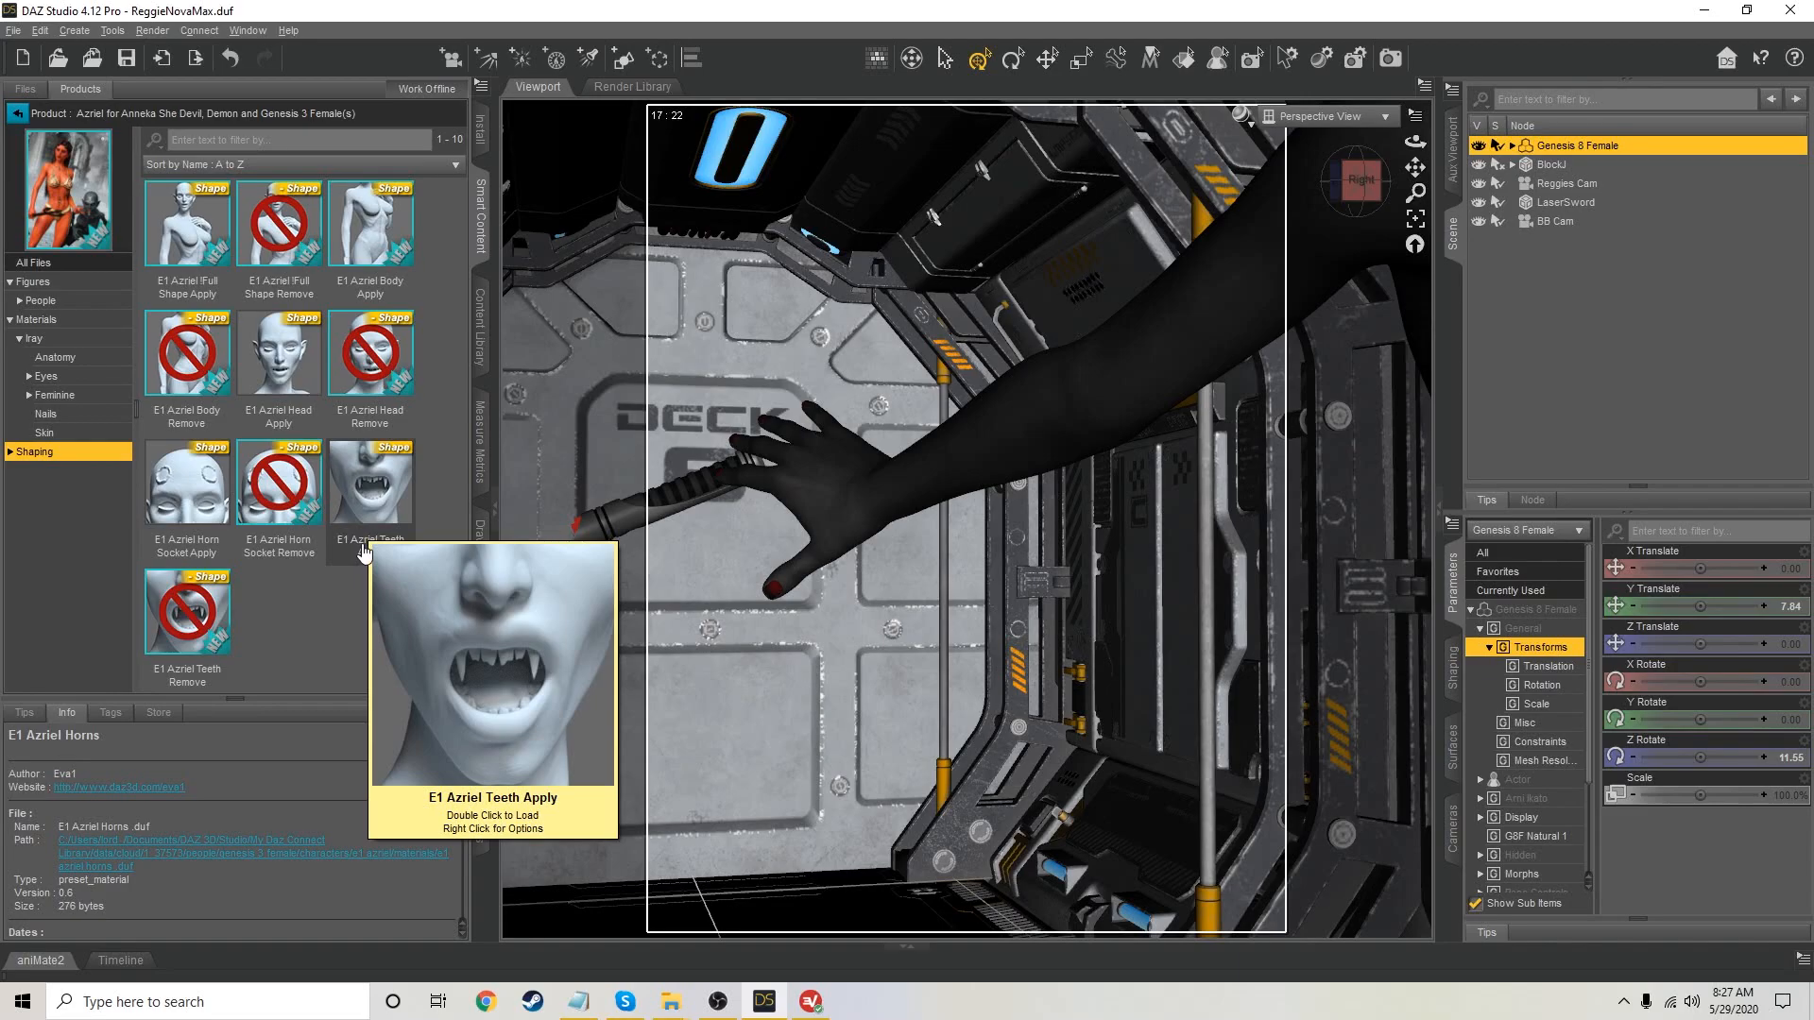
double_click(384, 487)
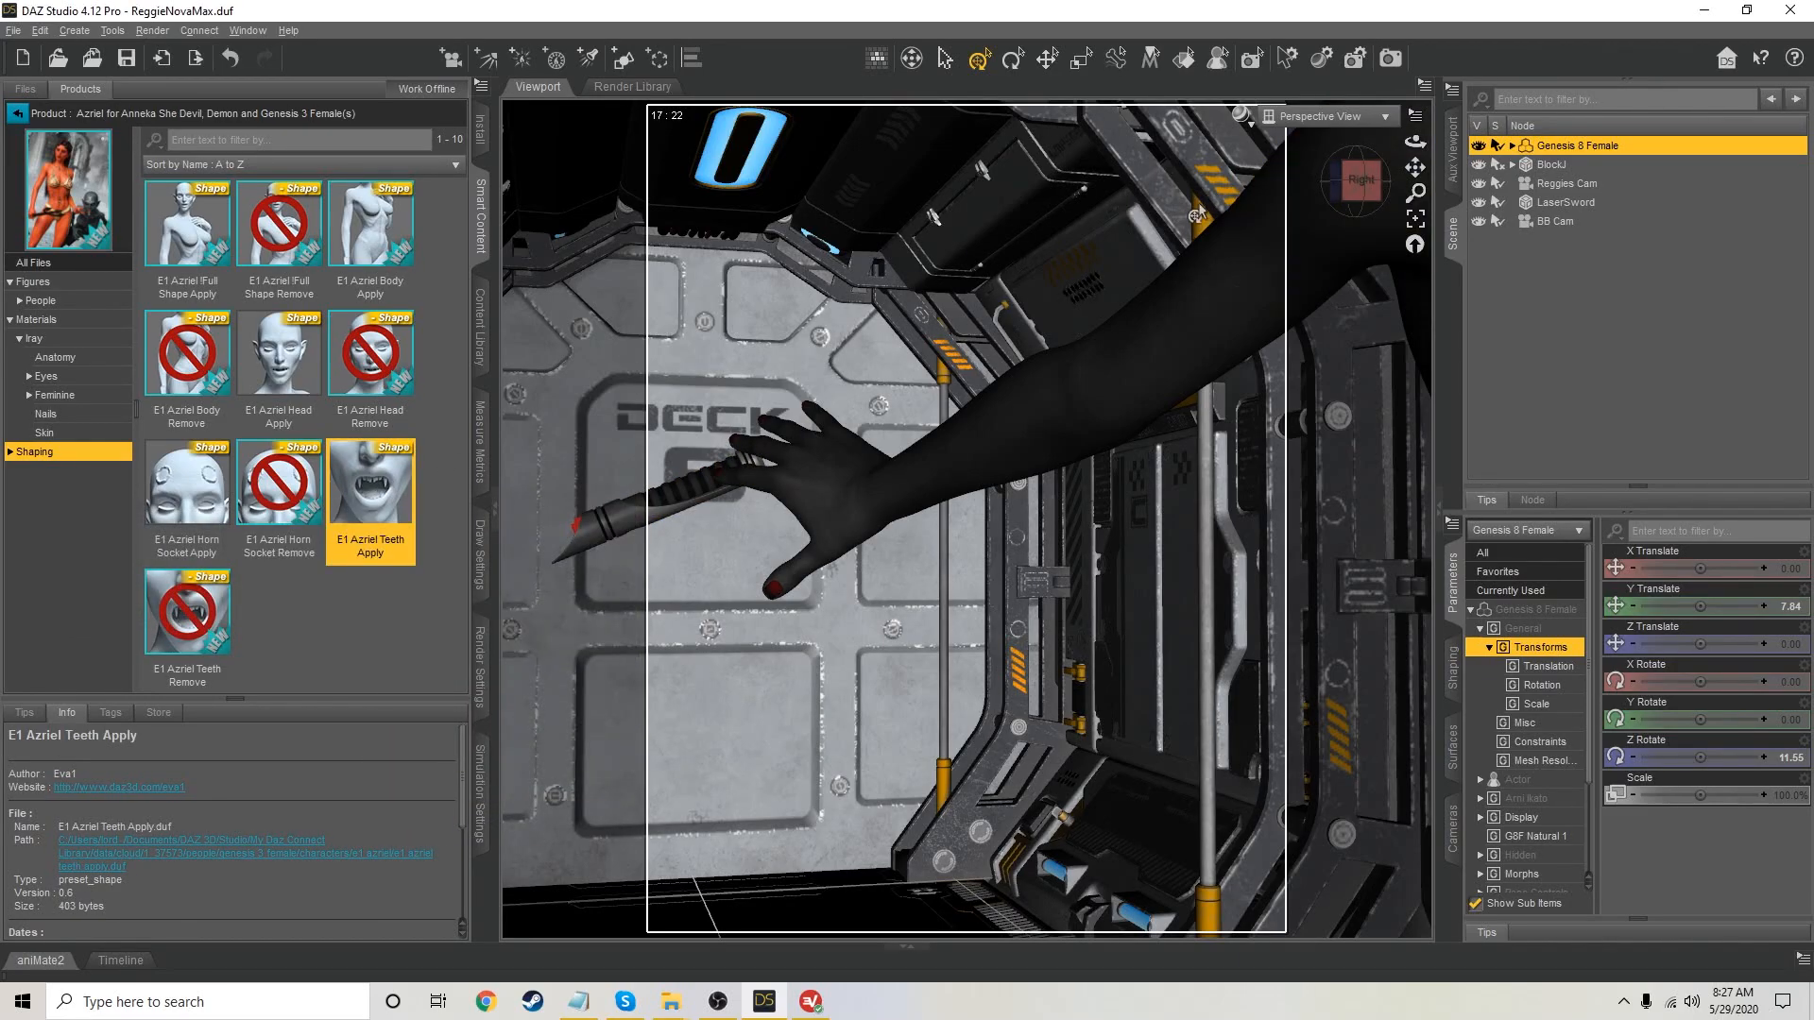
left_click_drag(1414, 167, 1596, 140)
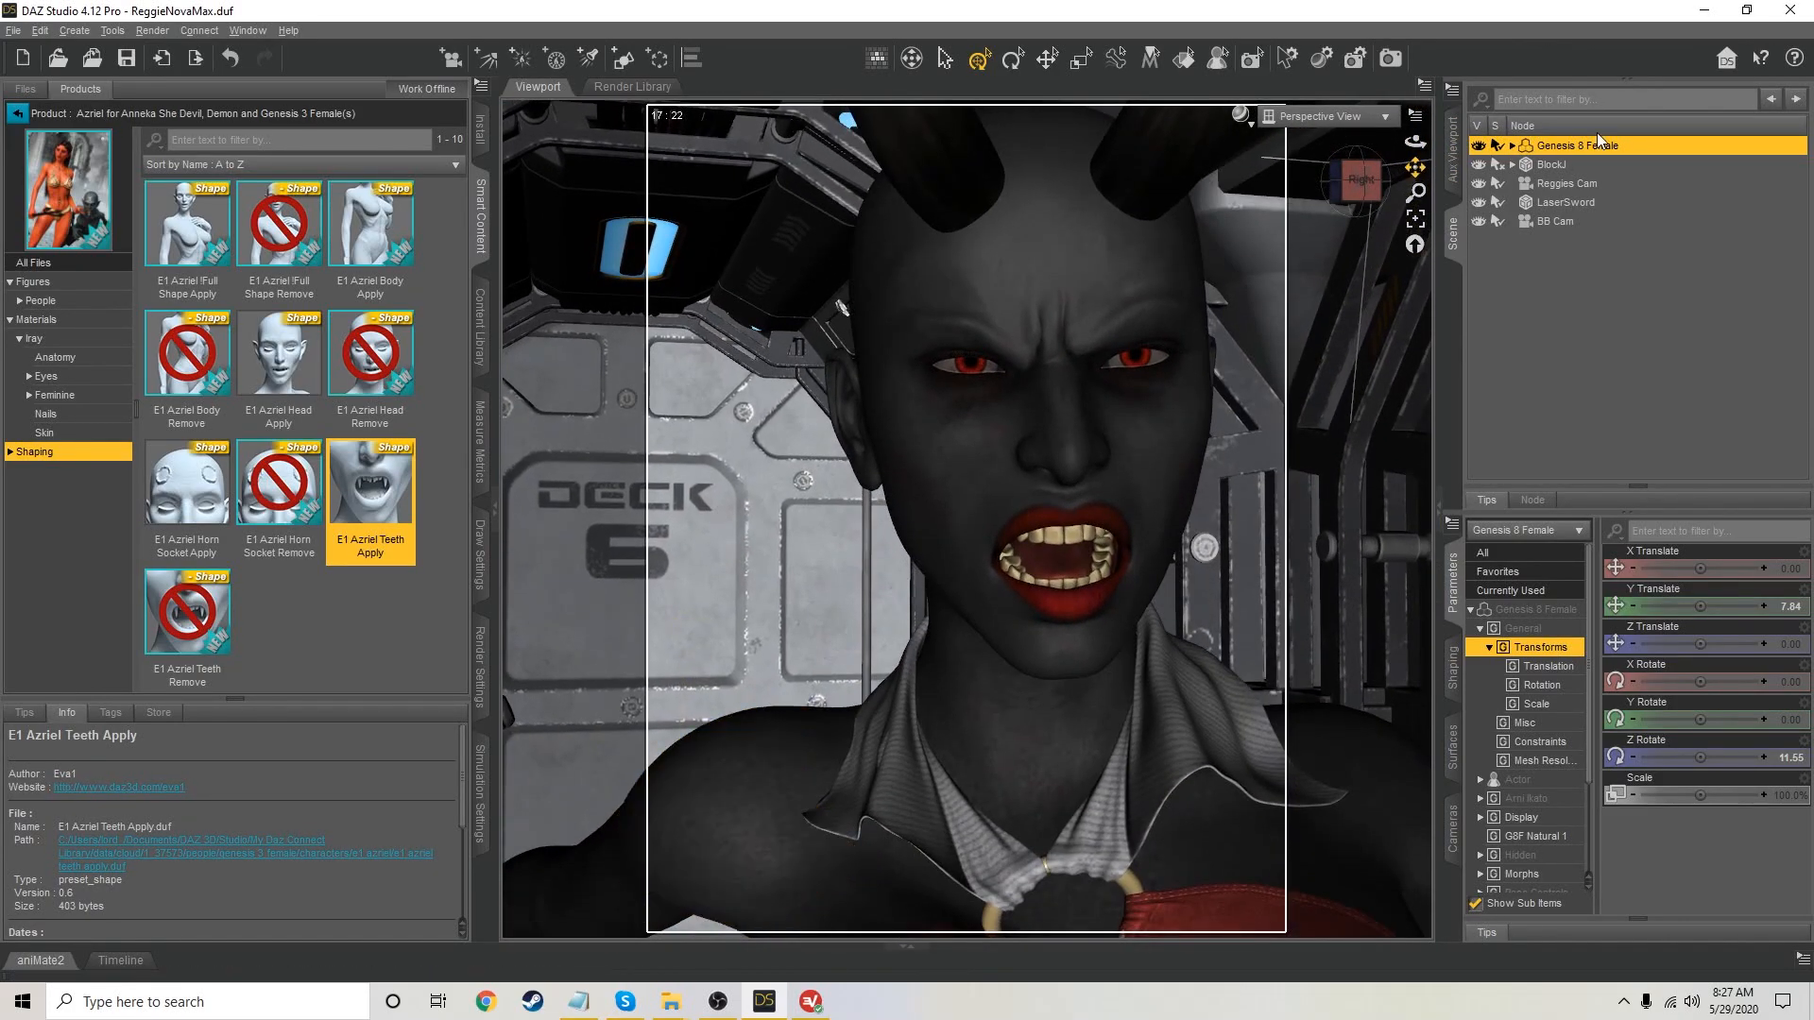
Search the Genesis 8 Female figure's shaping parameters for "e1" and clear the filter
left_click(1454, 673)
left_click(1479, 632)
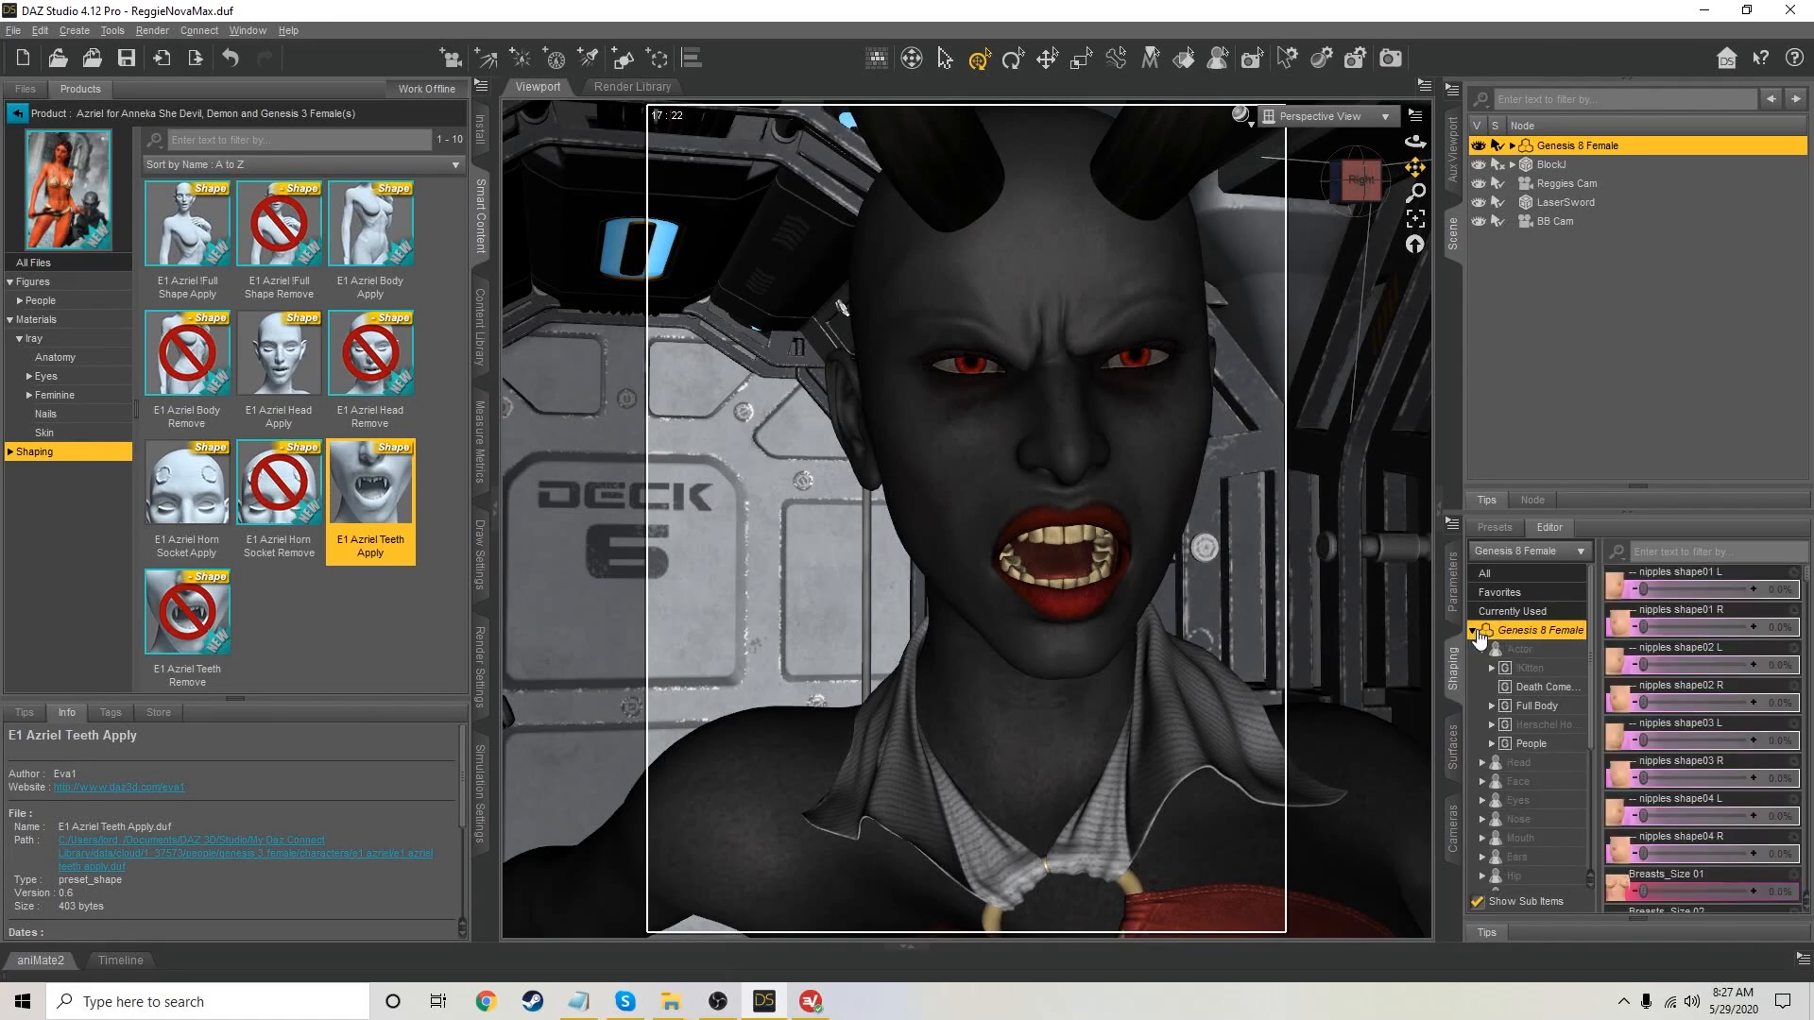
left_click(1654, 553)
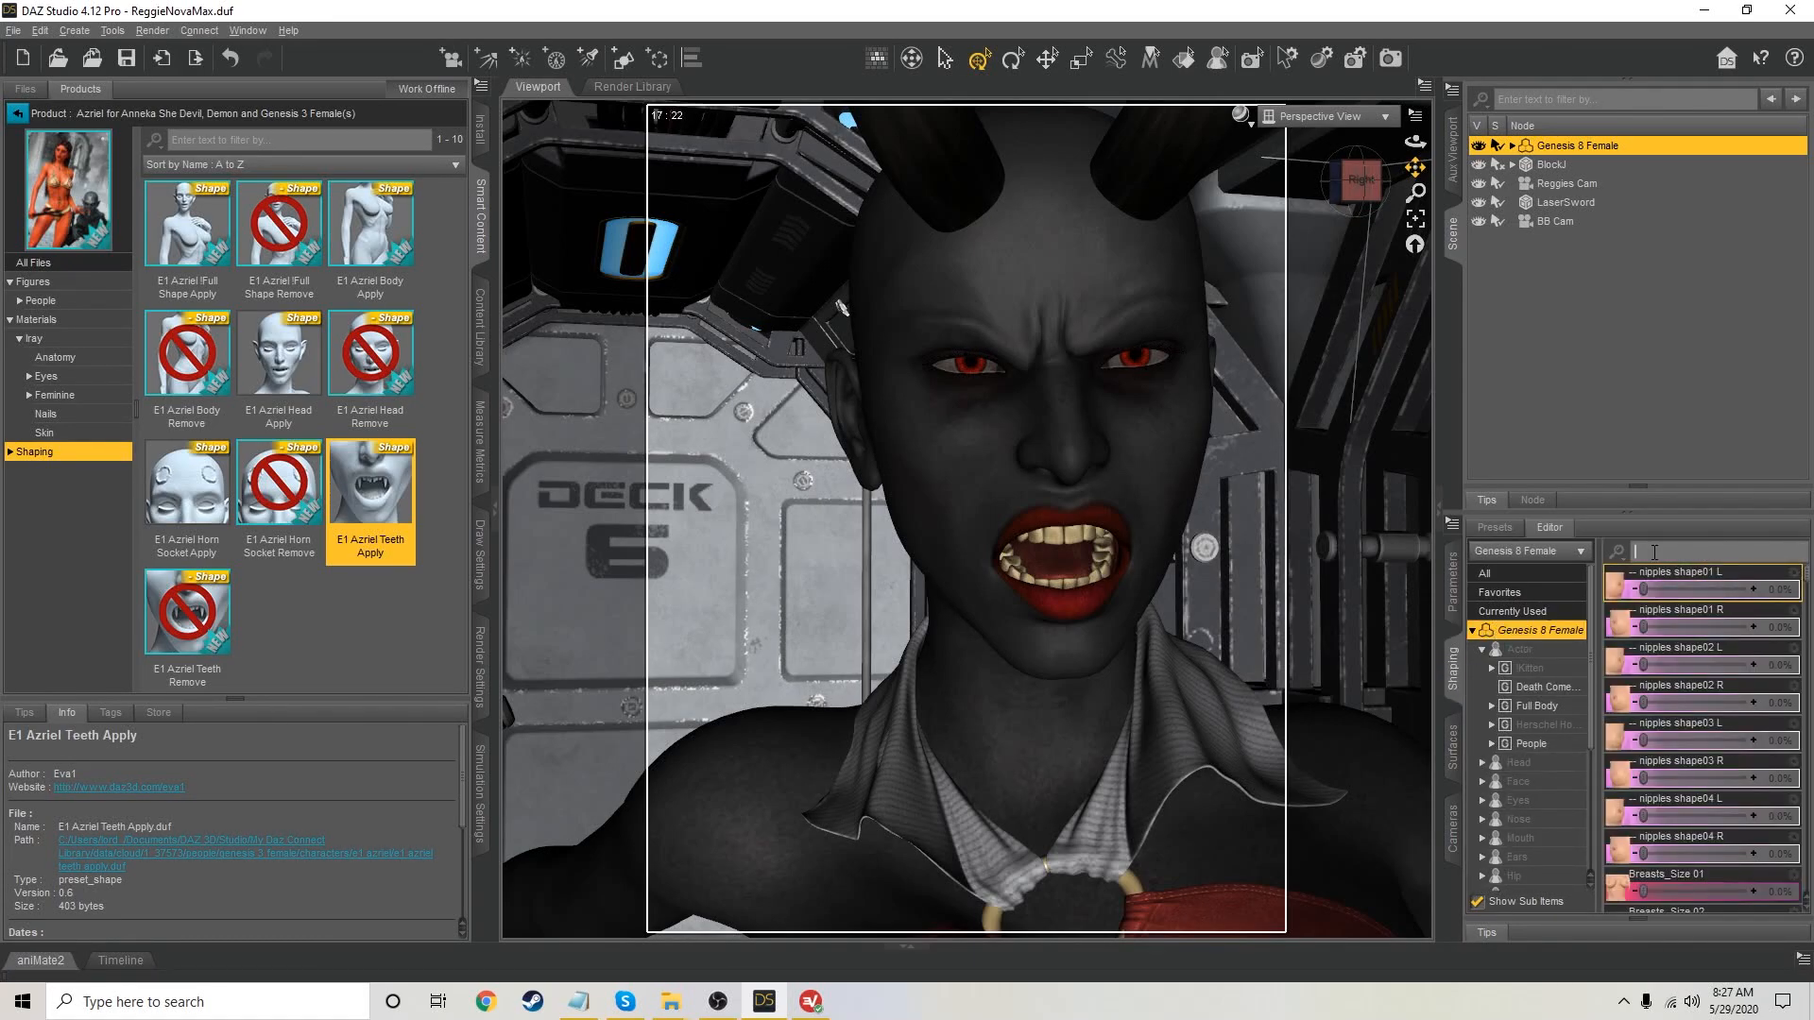
type("e1")
left_click(1798, 551)
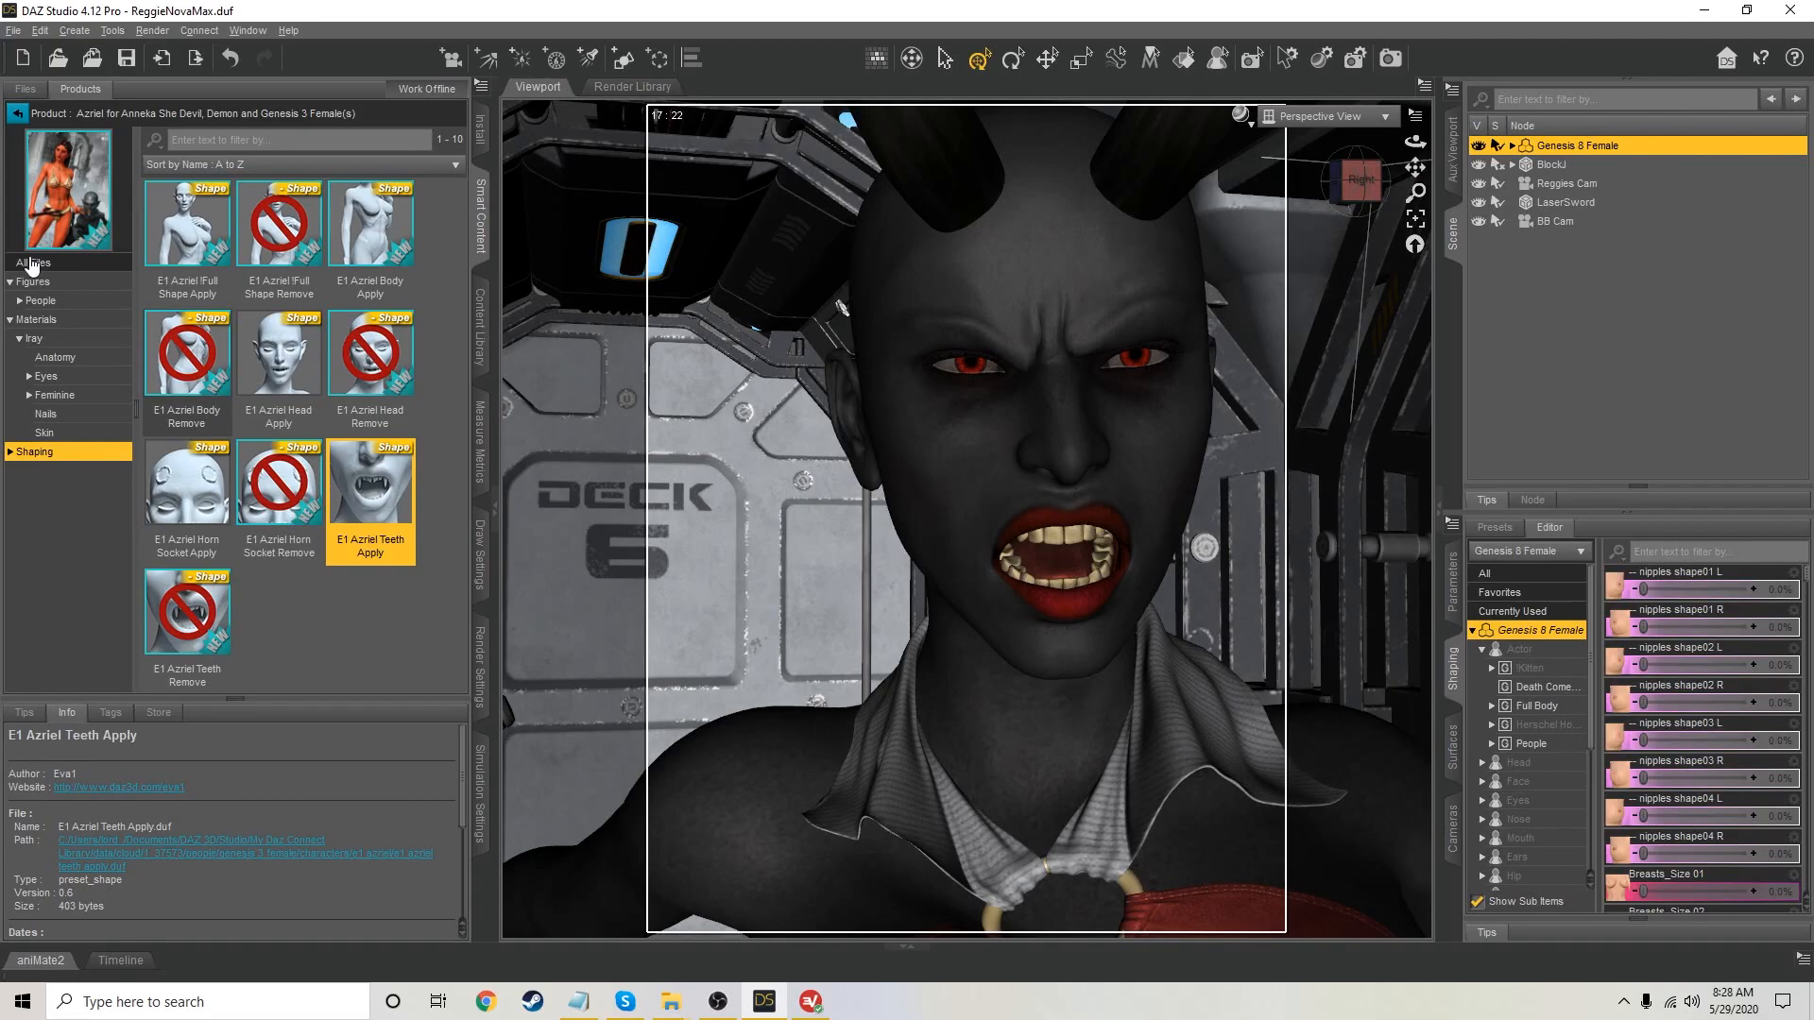
Return to the full product list and search it for "fang"
left_click(17, 115)
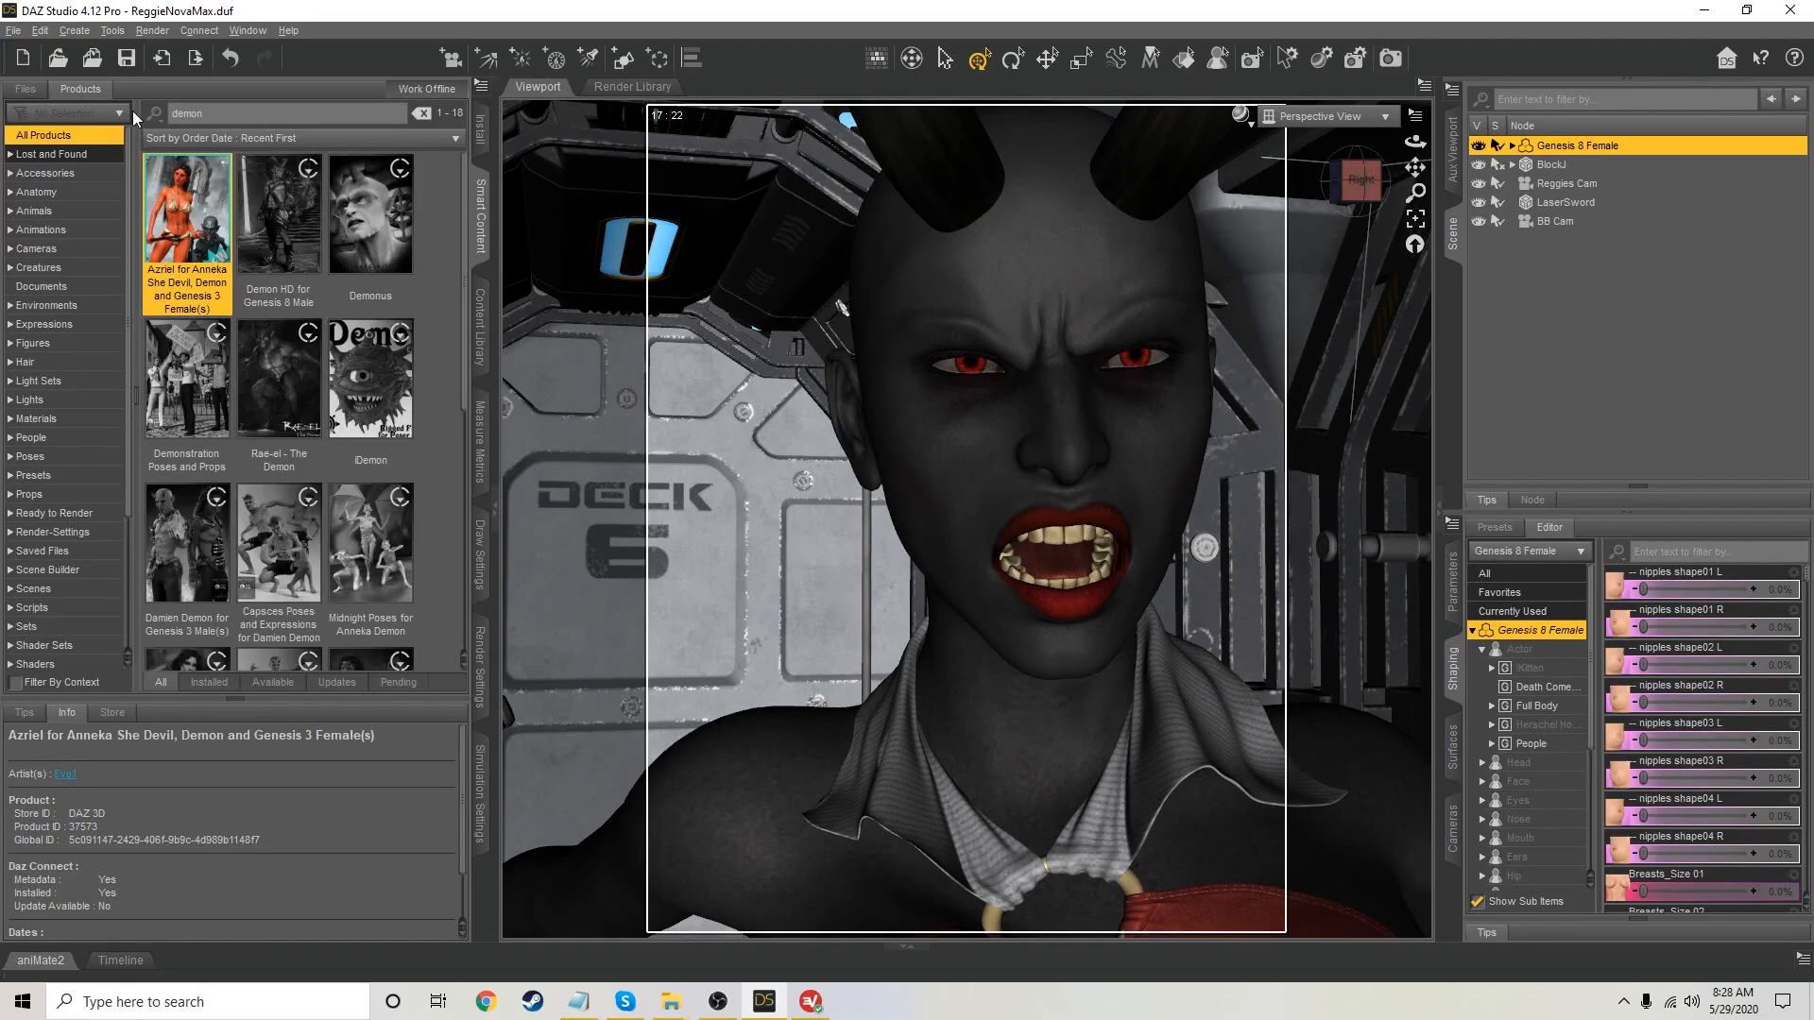
double_click(204, 112)
type("fang")
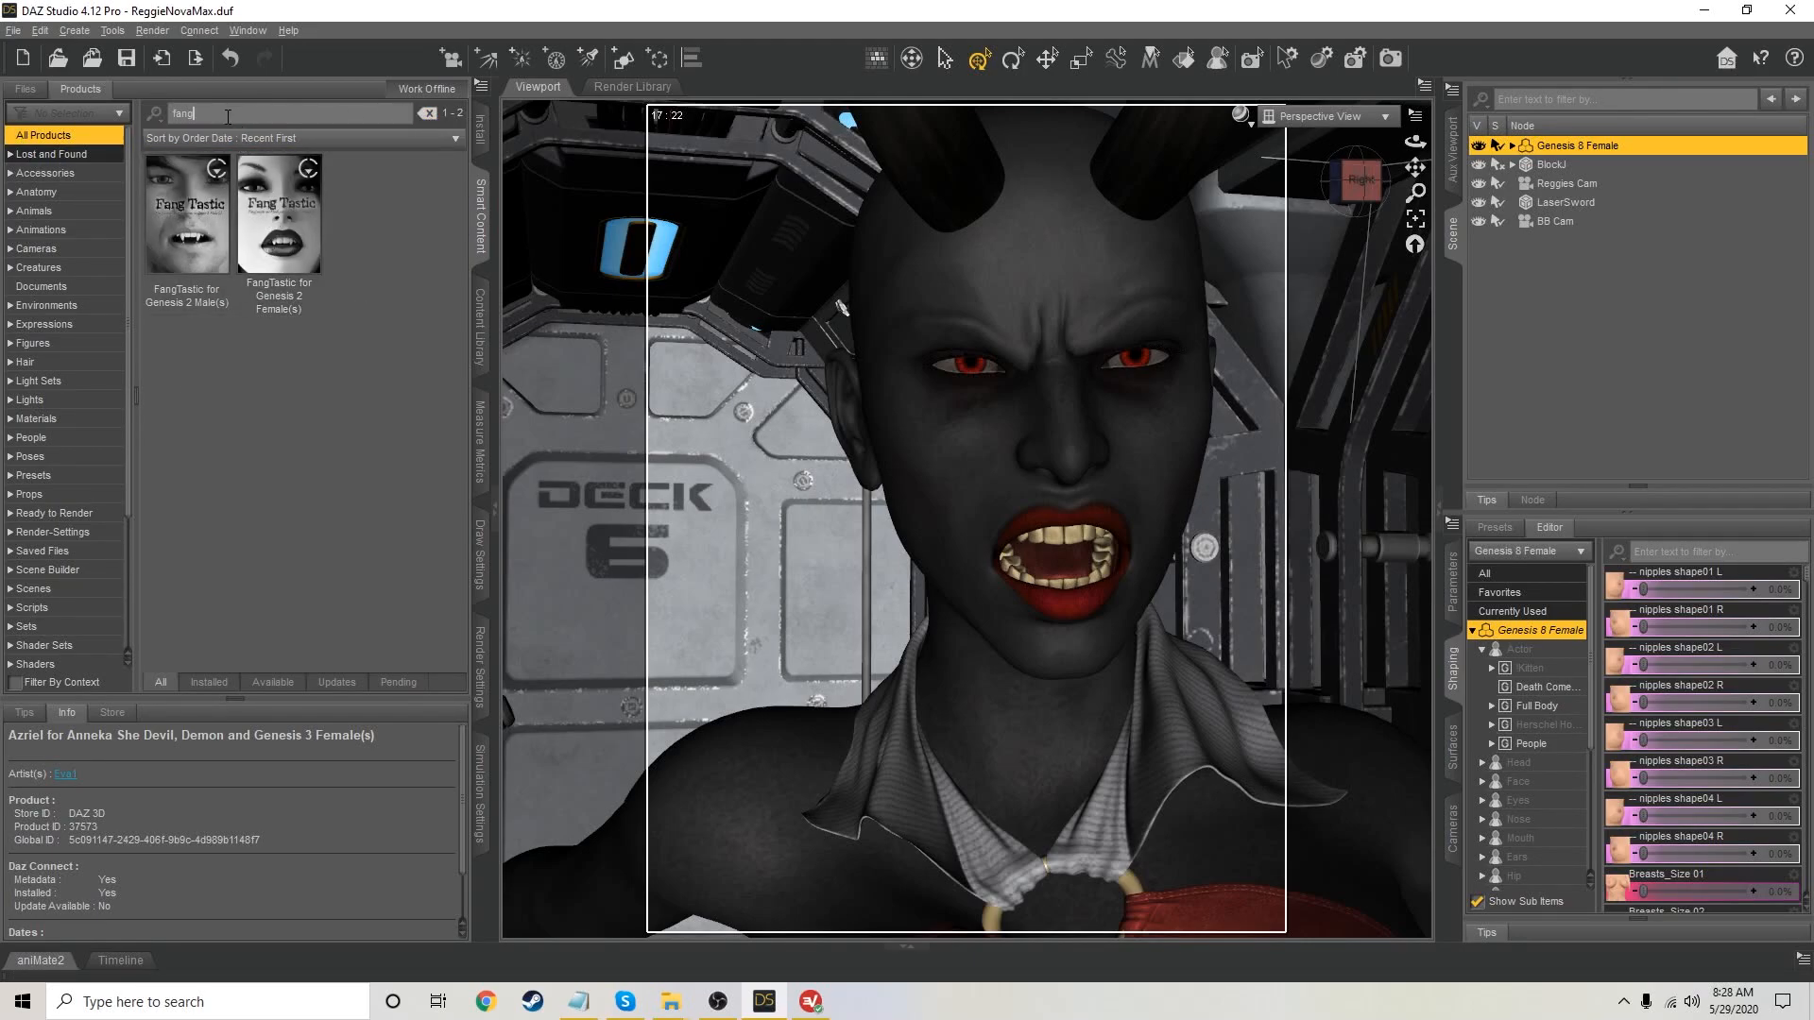
Search the products for "teeth" and browse the shaping presets of EJ Teeth Collection for Genesis 8 Female(s)
type("teeth")
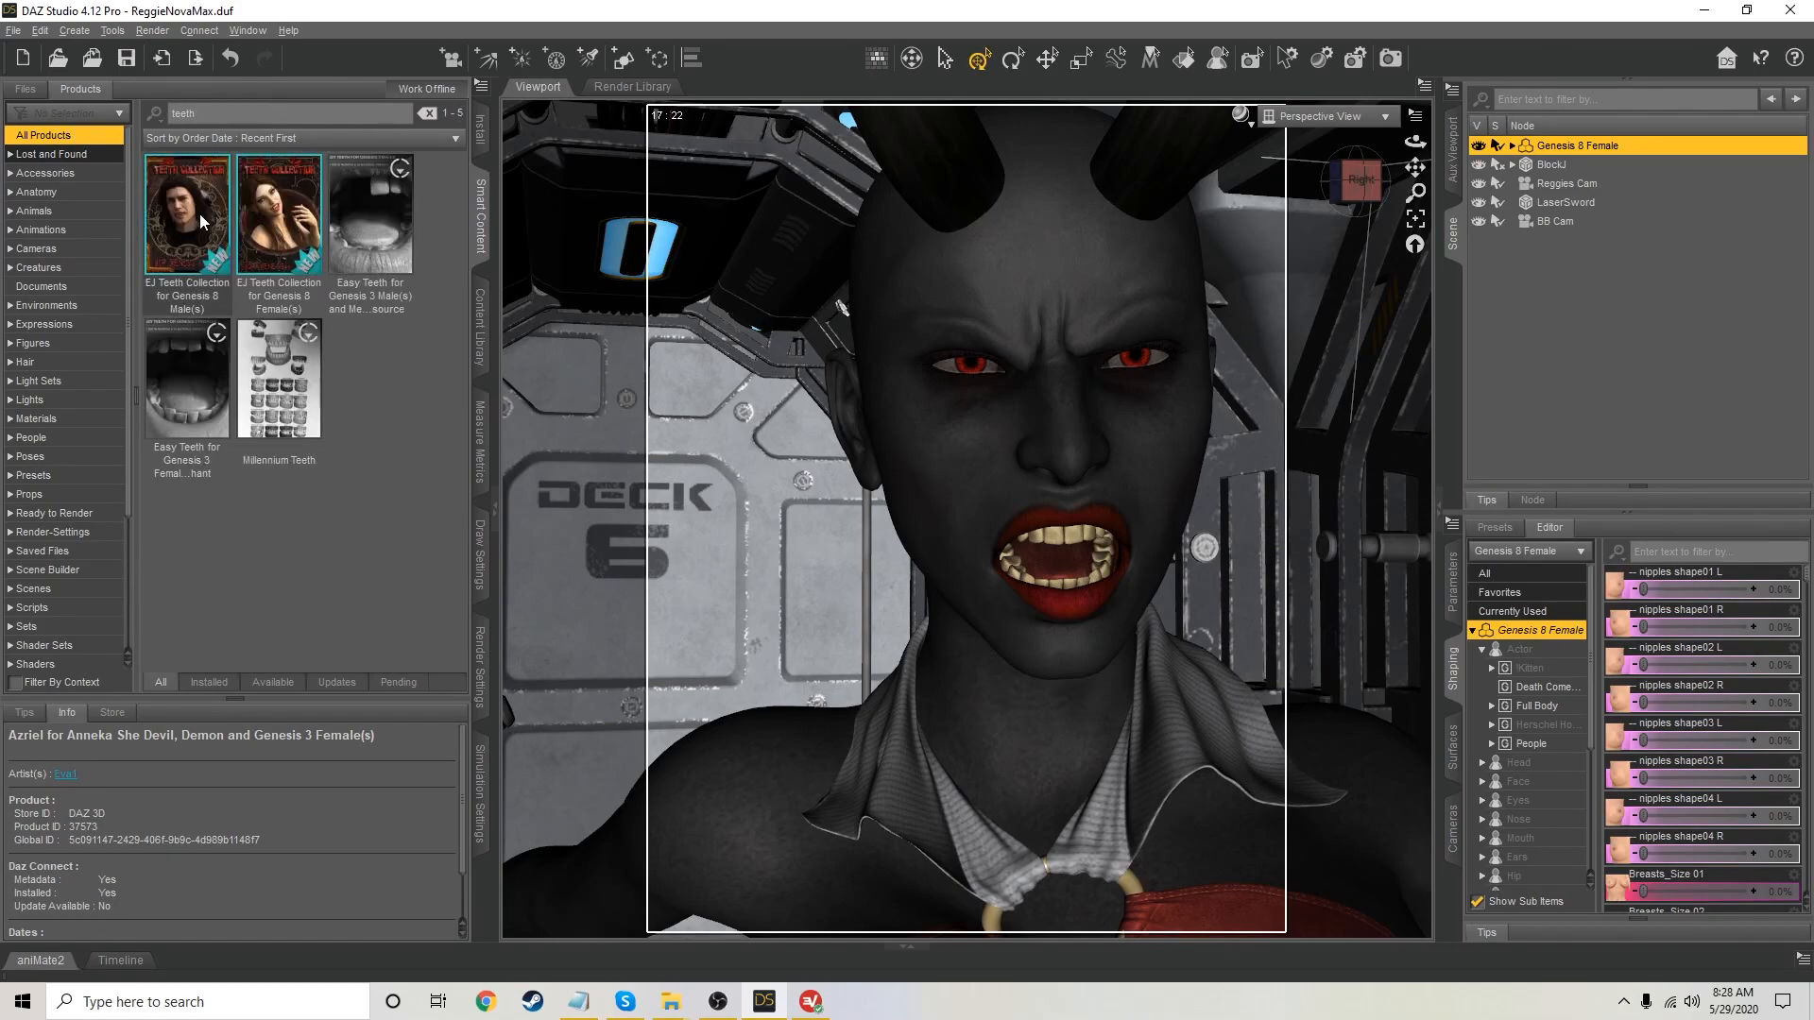
double_click(295, 241)
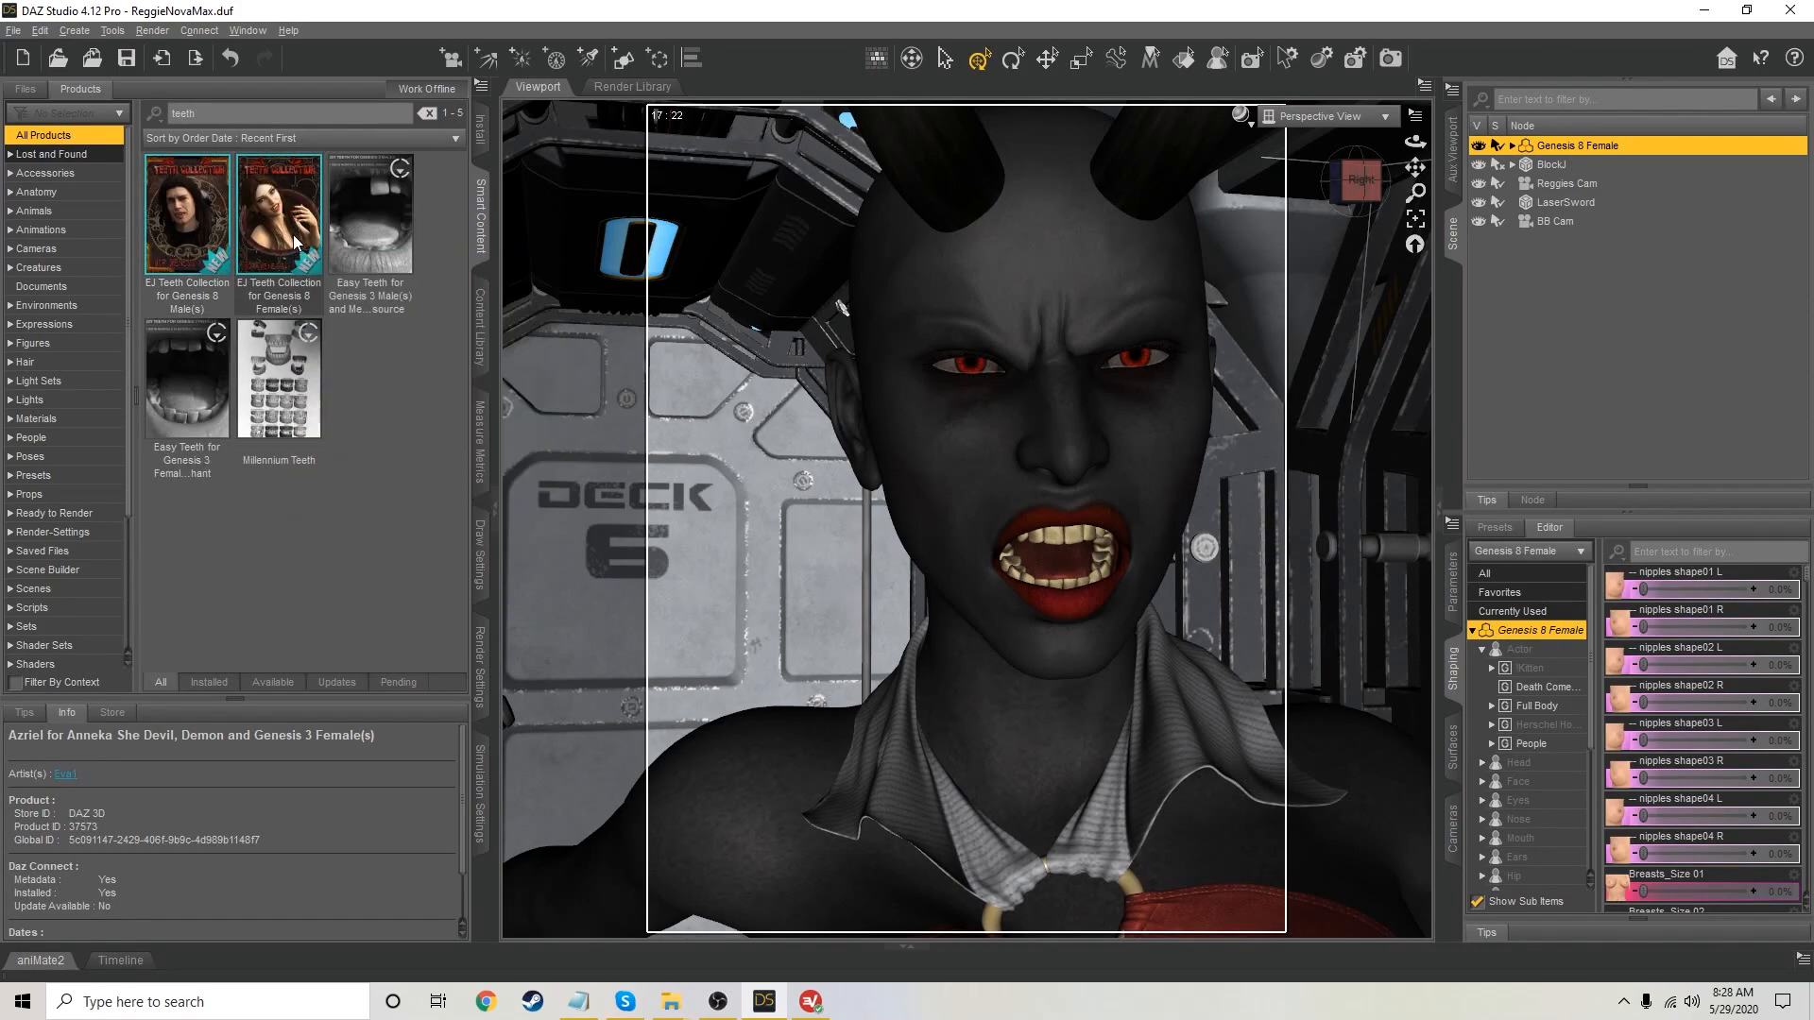
left_click(27, 282)
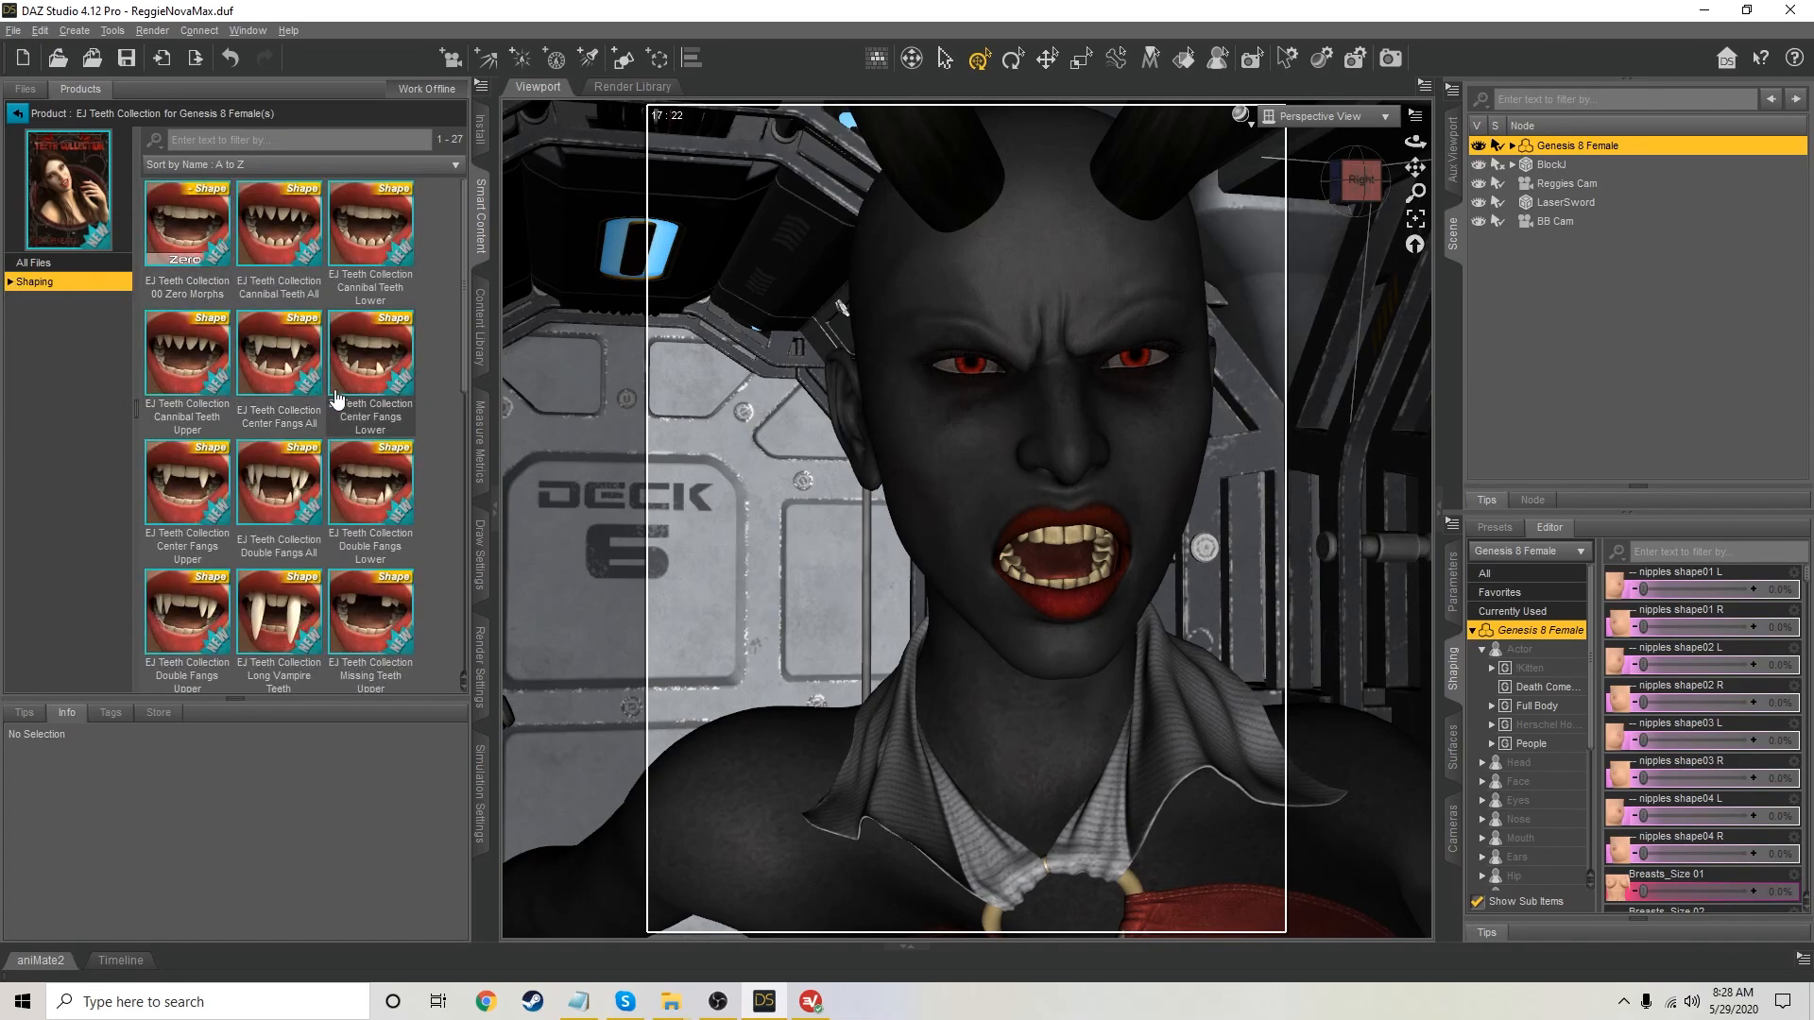
scroll(350, 458, "down", 3)
scroll(378, 475, "down", 2)
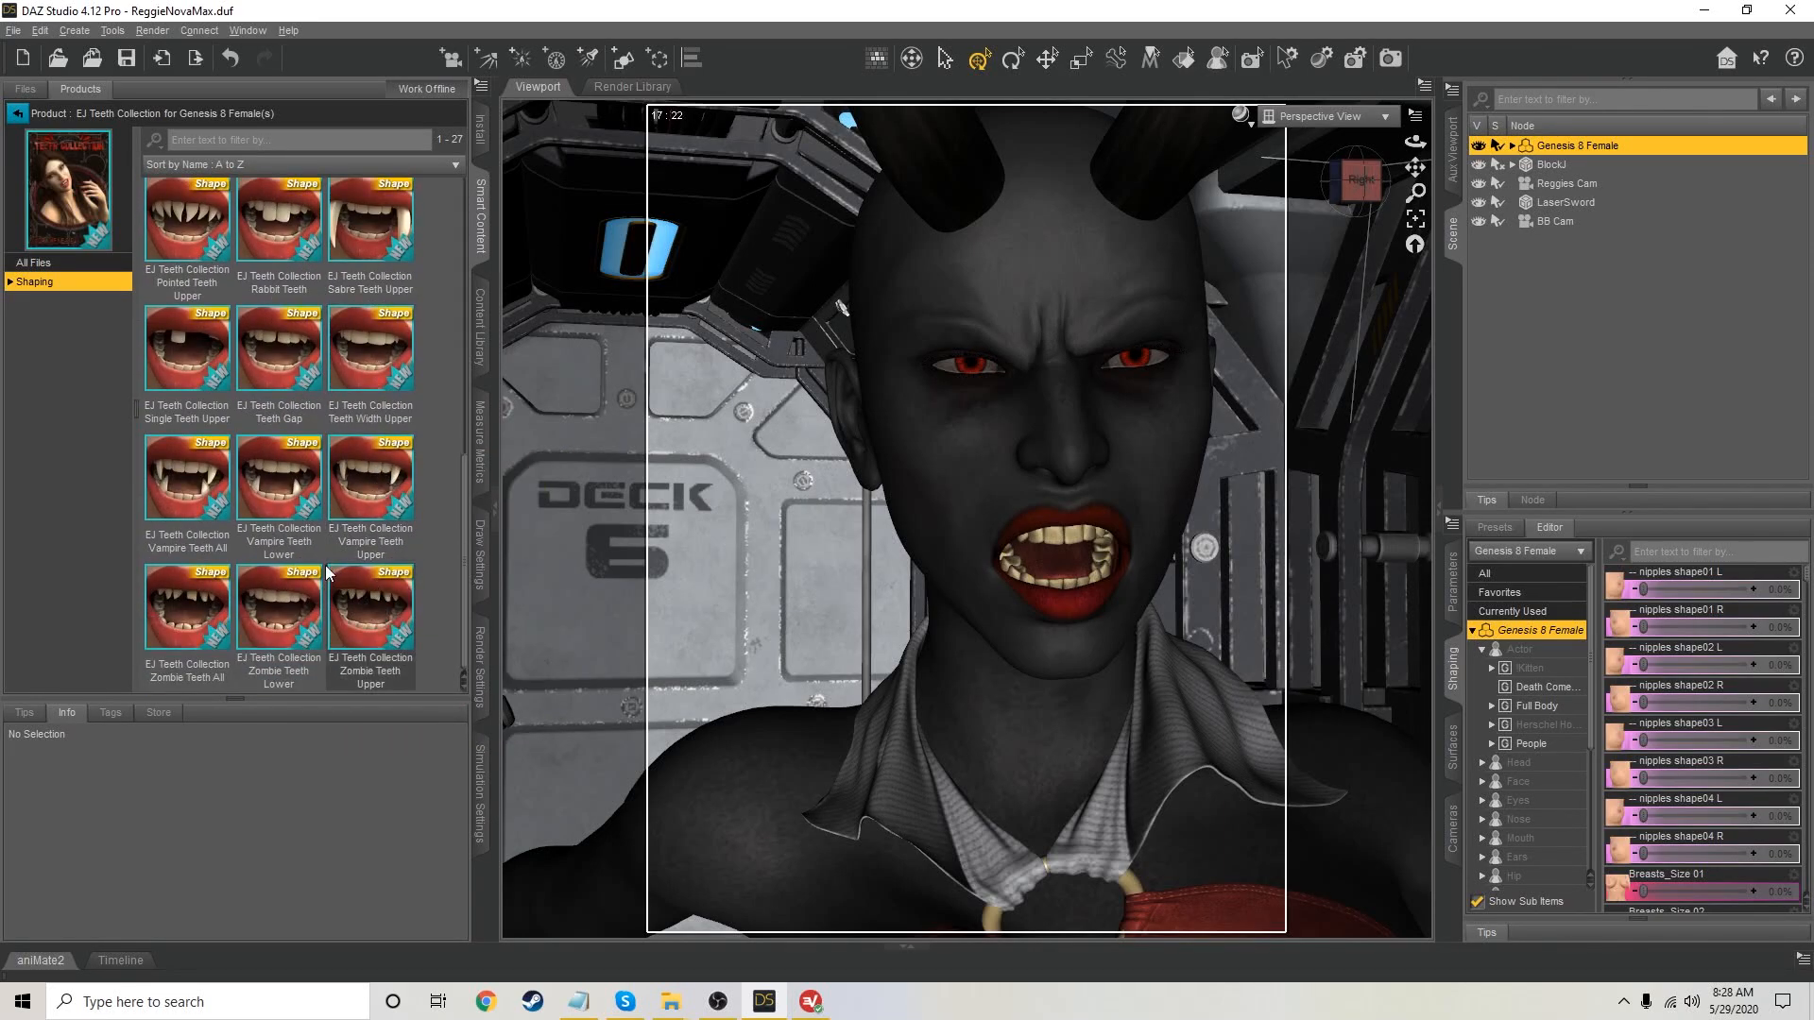
Apply the EJ Teeth Collection Cannibal Teeth All shape to the Genesis 8 Female figure and return to the unfiltered product list
scroll(269, 449, "up", 5)
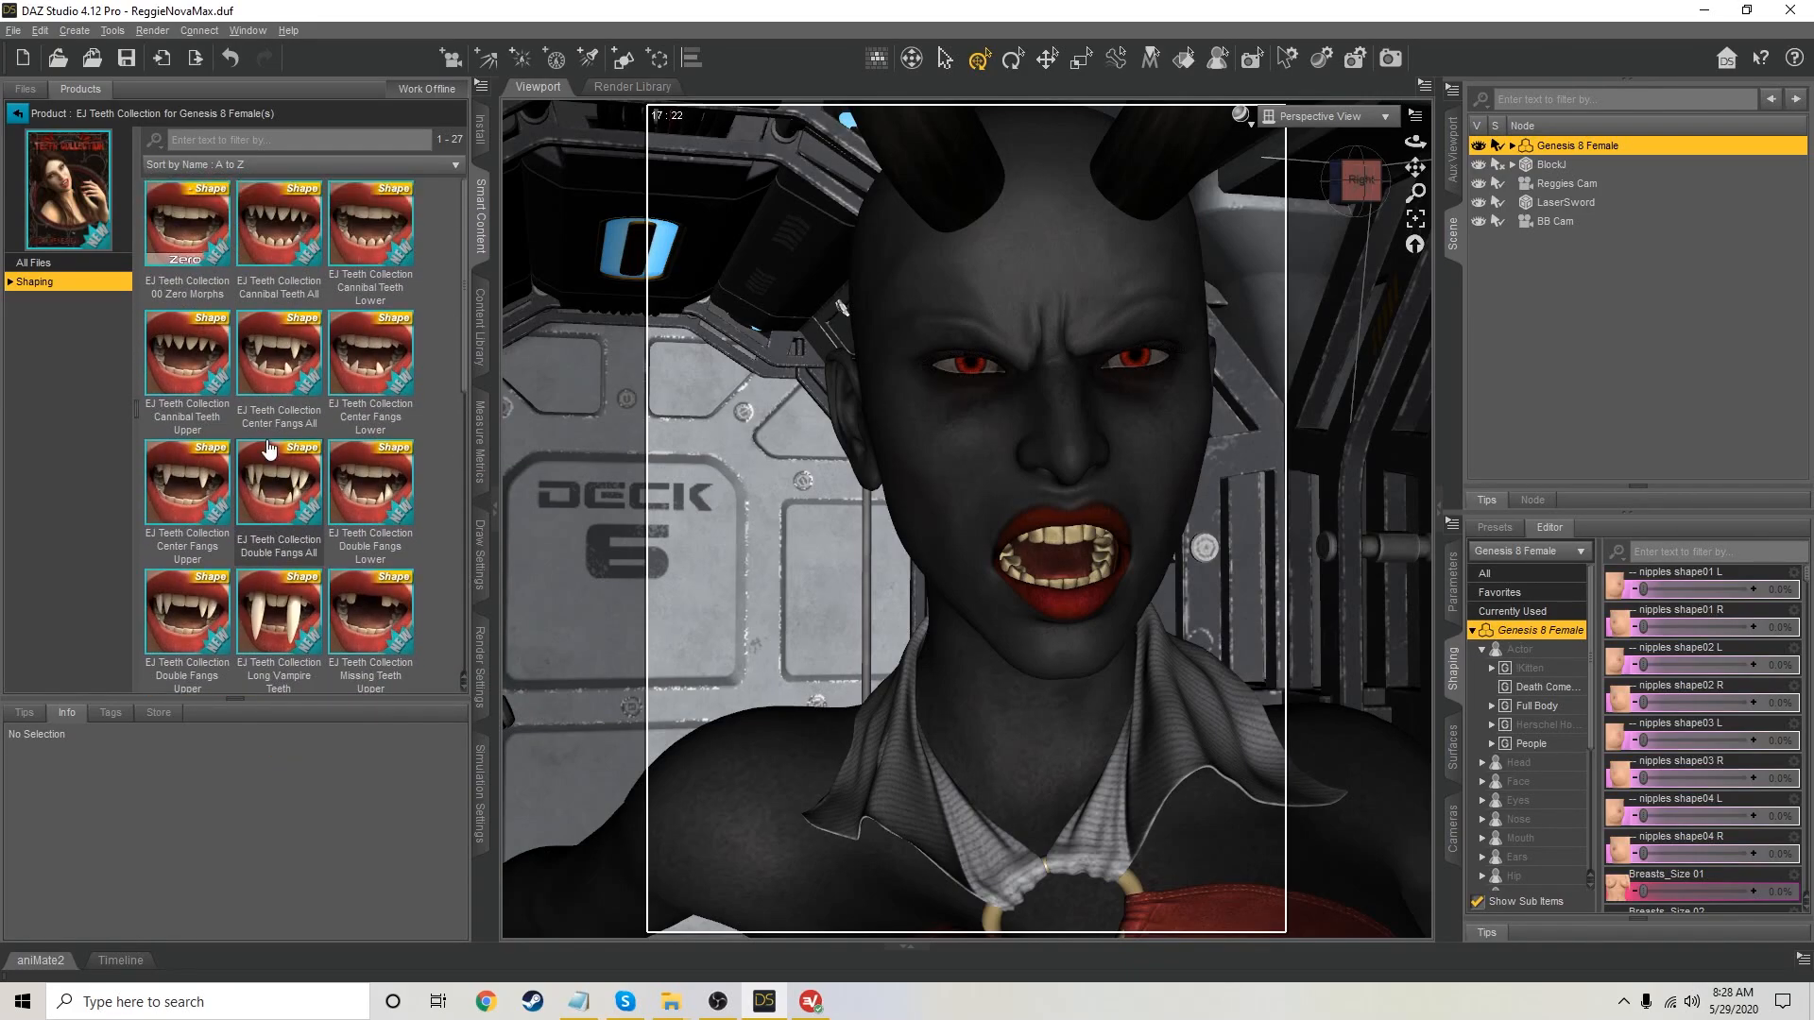
double_click(282, 225)
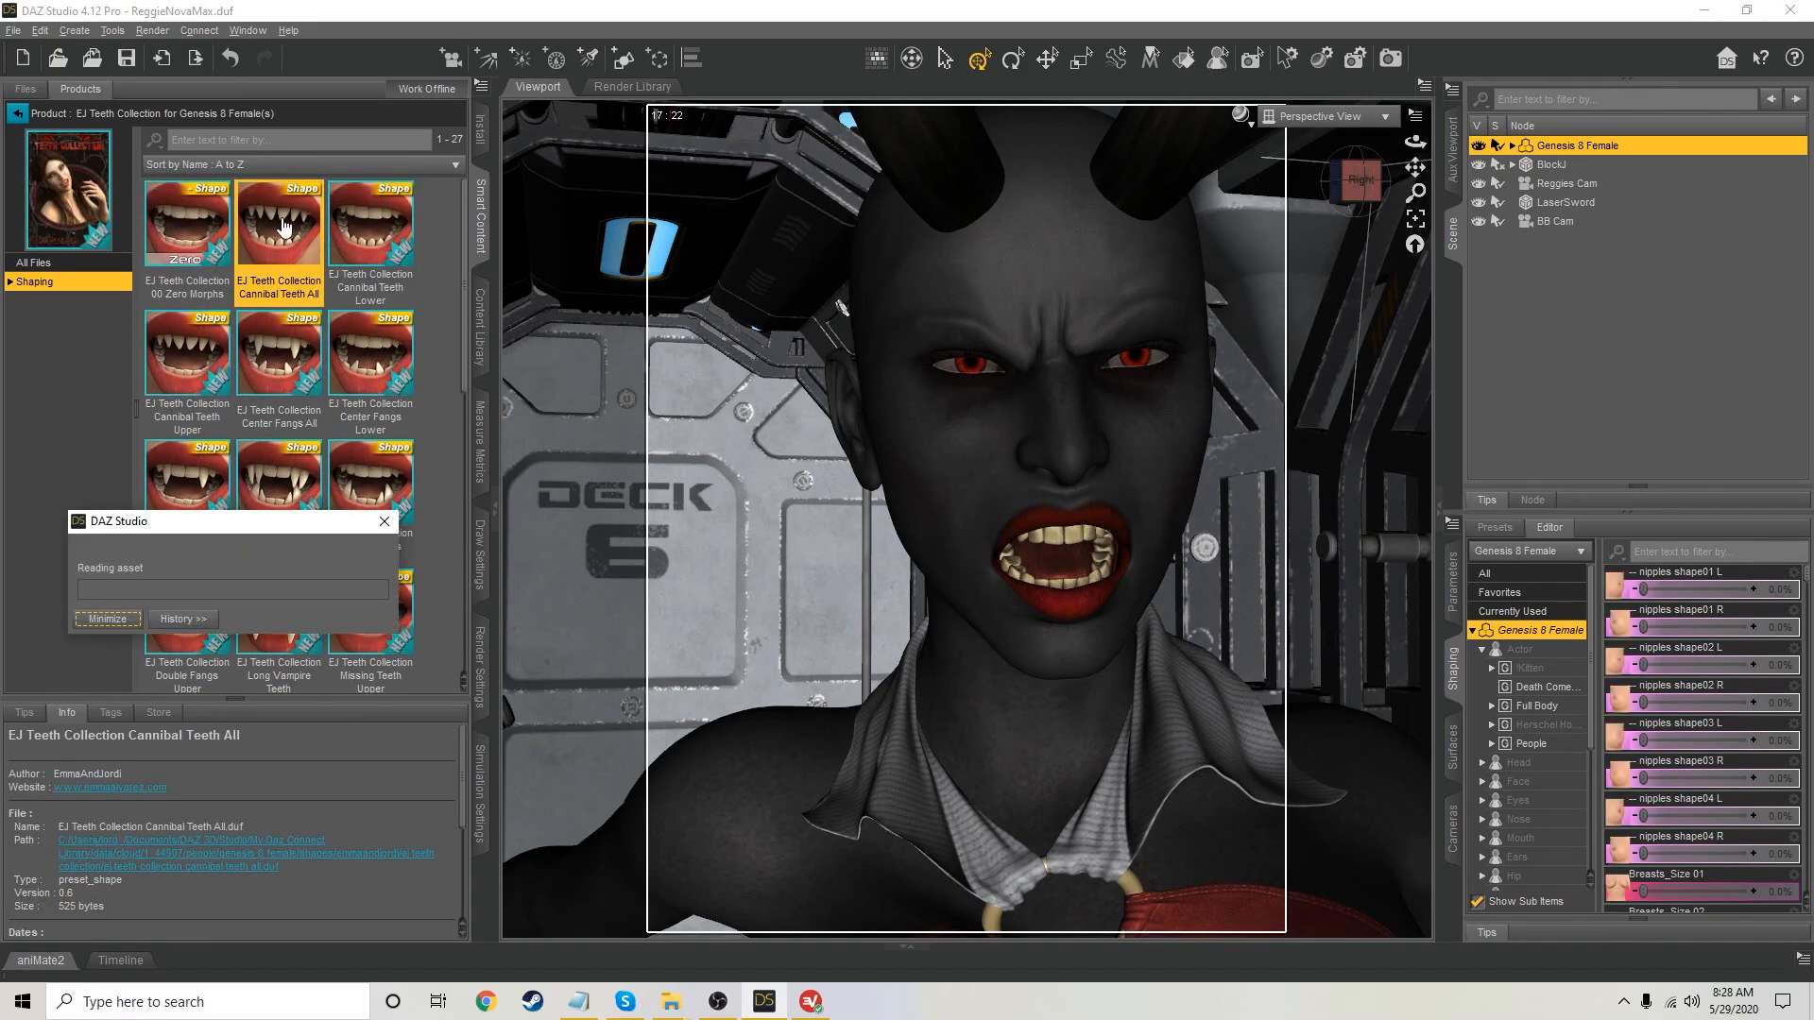
left_click(18, 113)
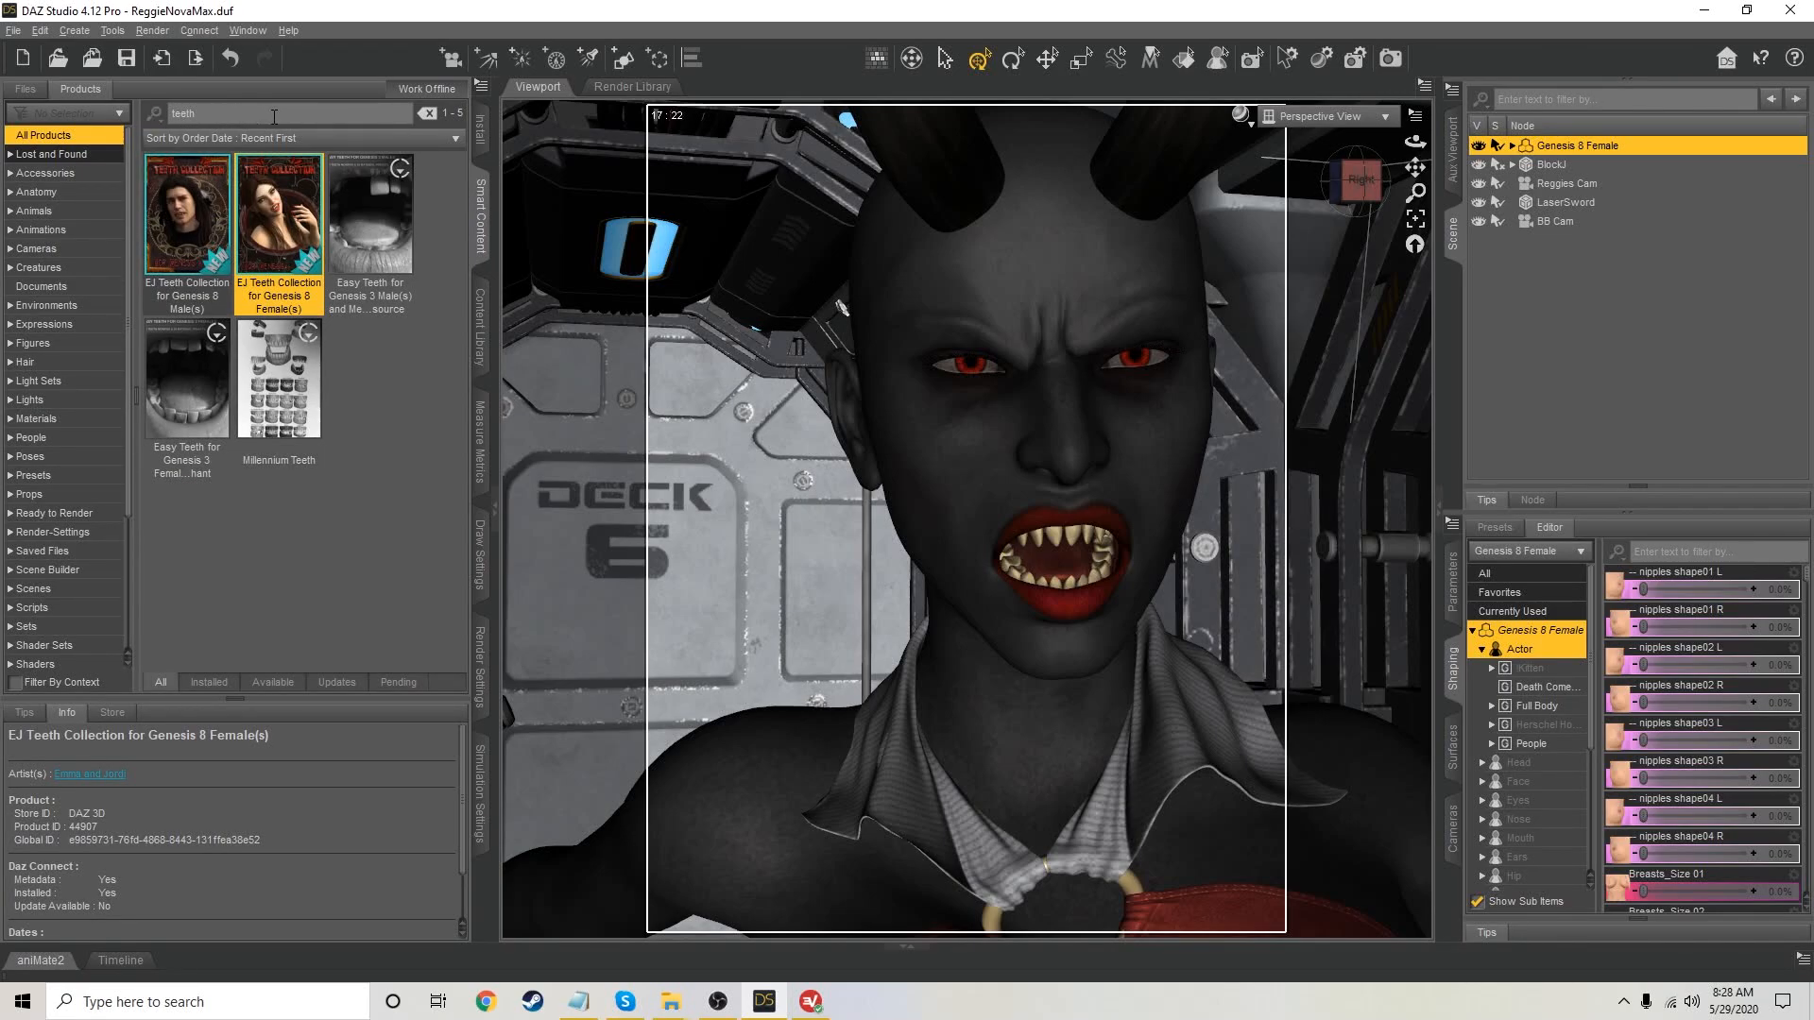
left_click(428, 112)
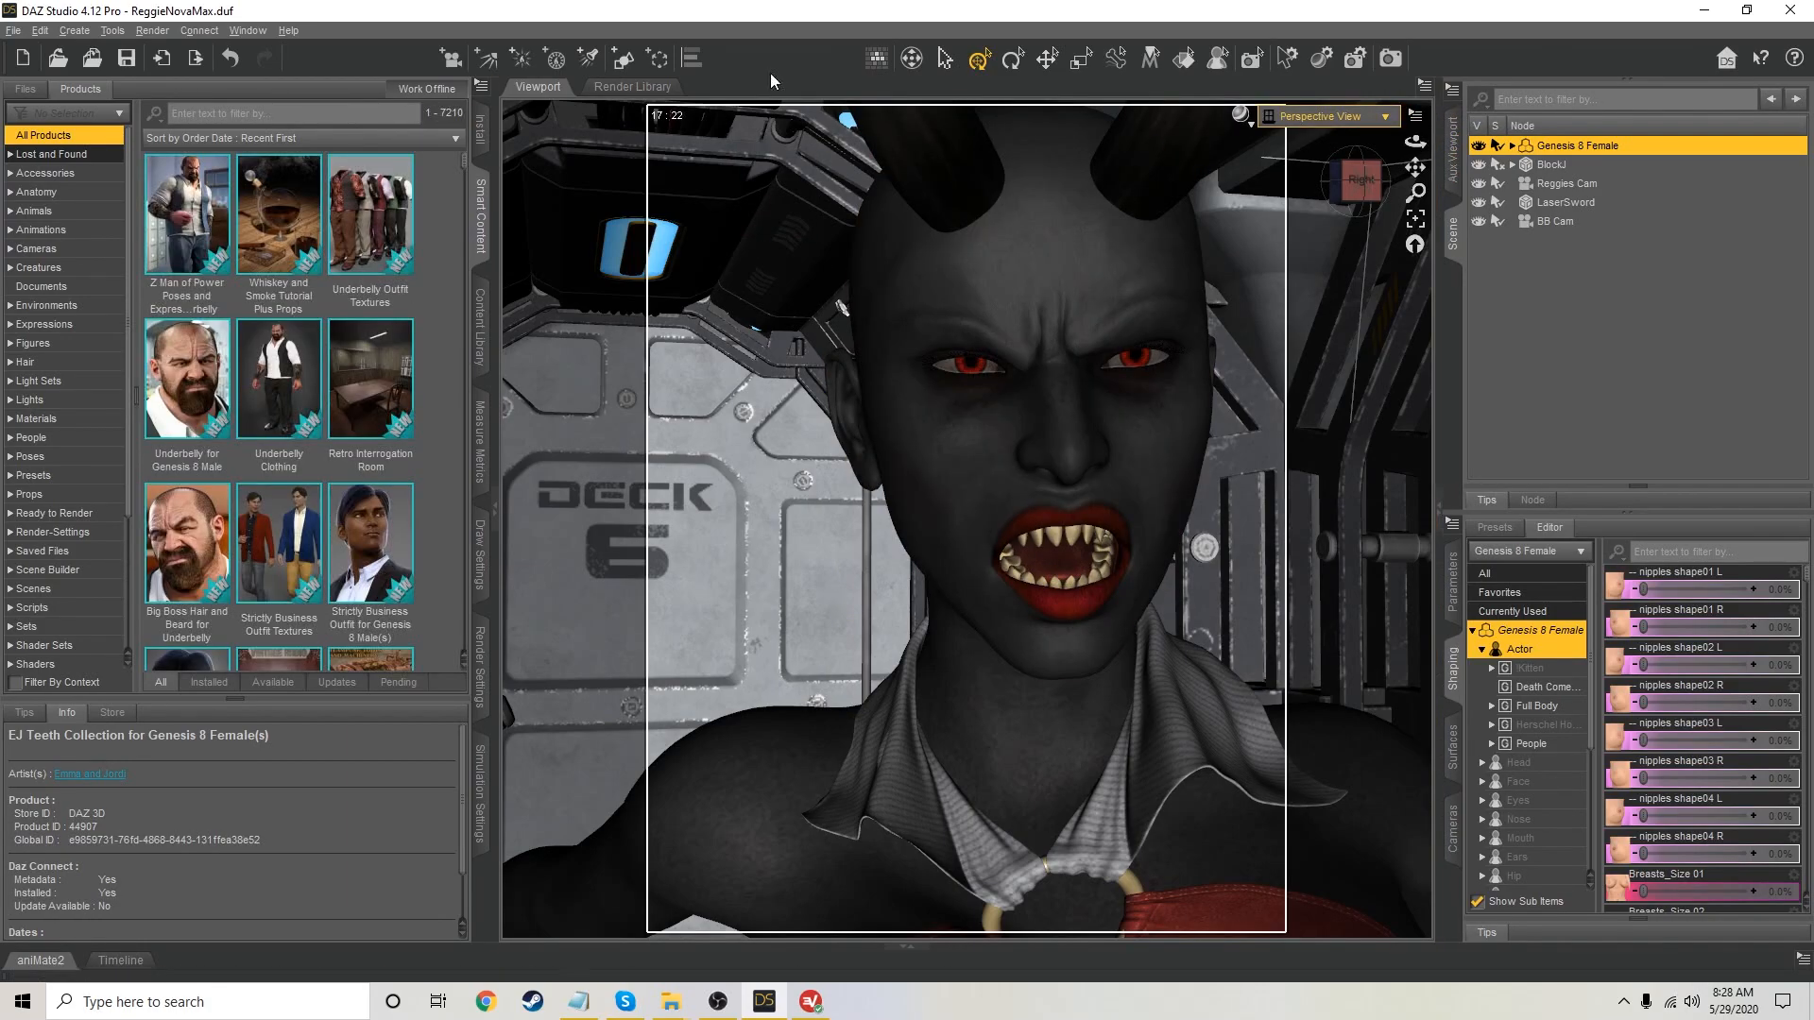
Save the current scene and preview the demon's face and horns in the auxiliary rendered view
left_click(14, 30)
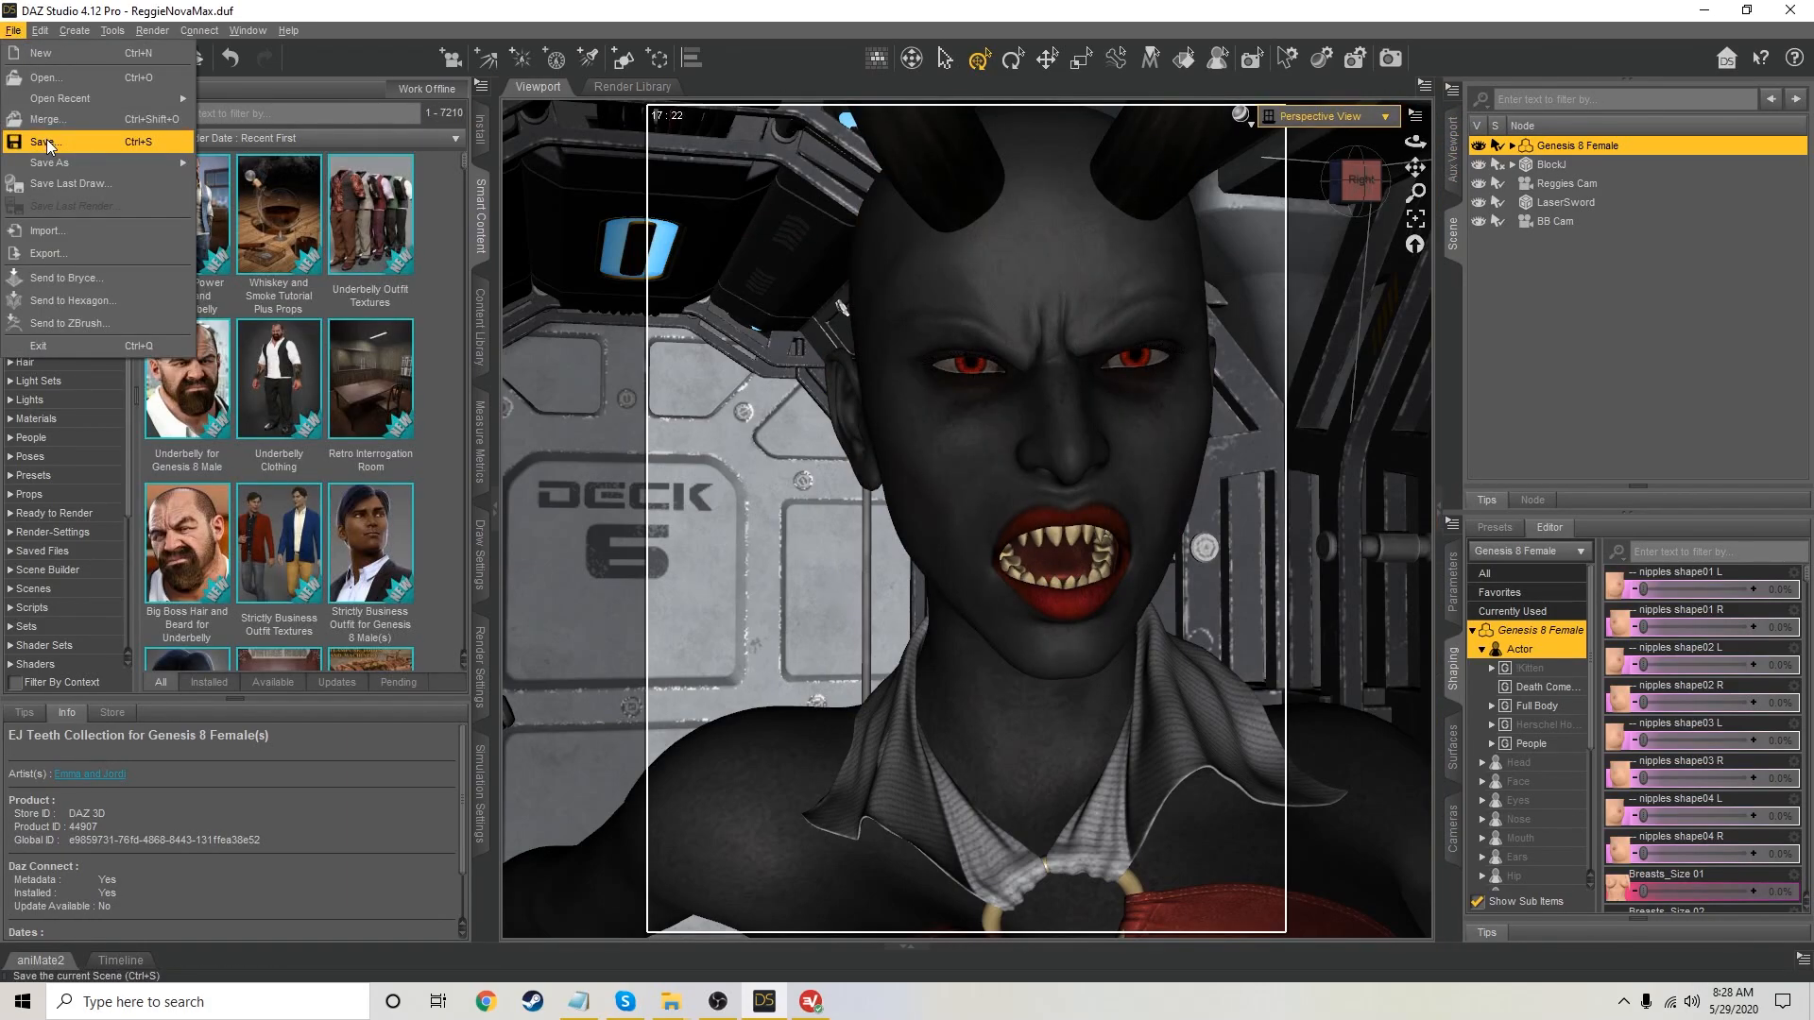
left_click(49, 142)
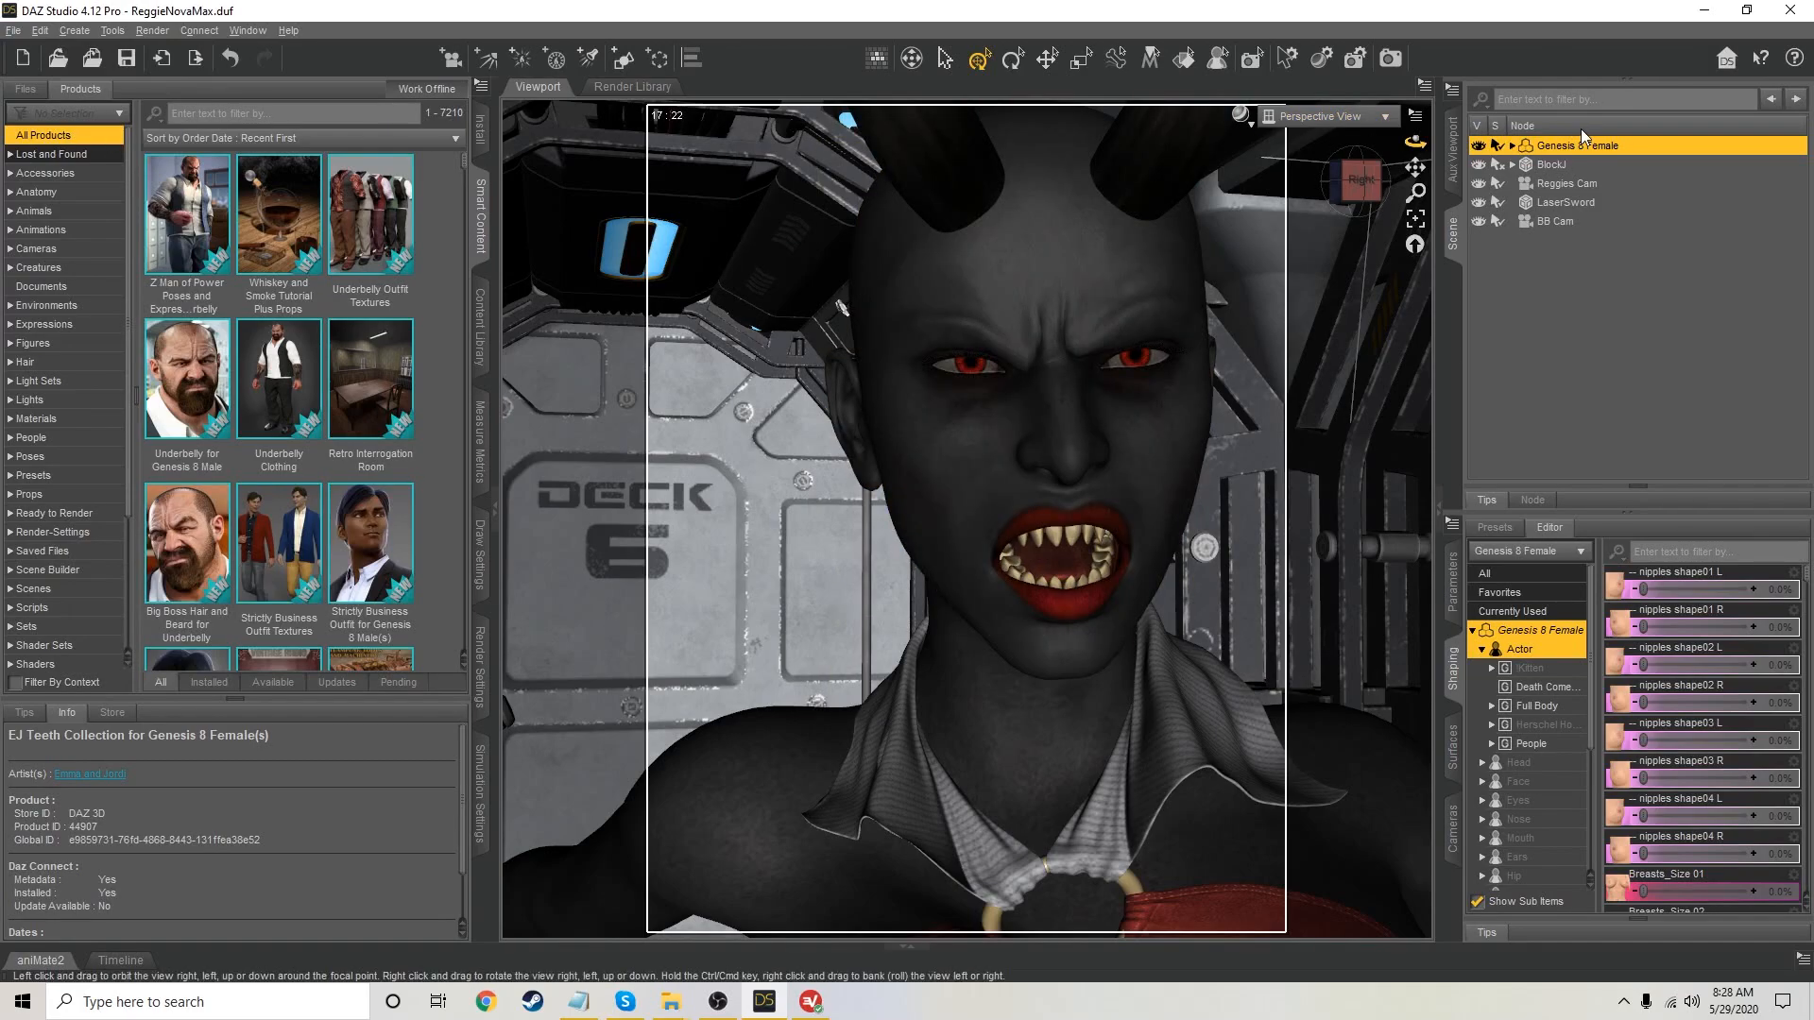
left_click_drag(1414, 168, 1393, 148)
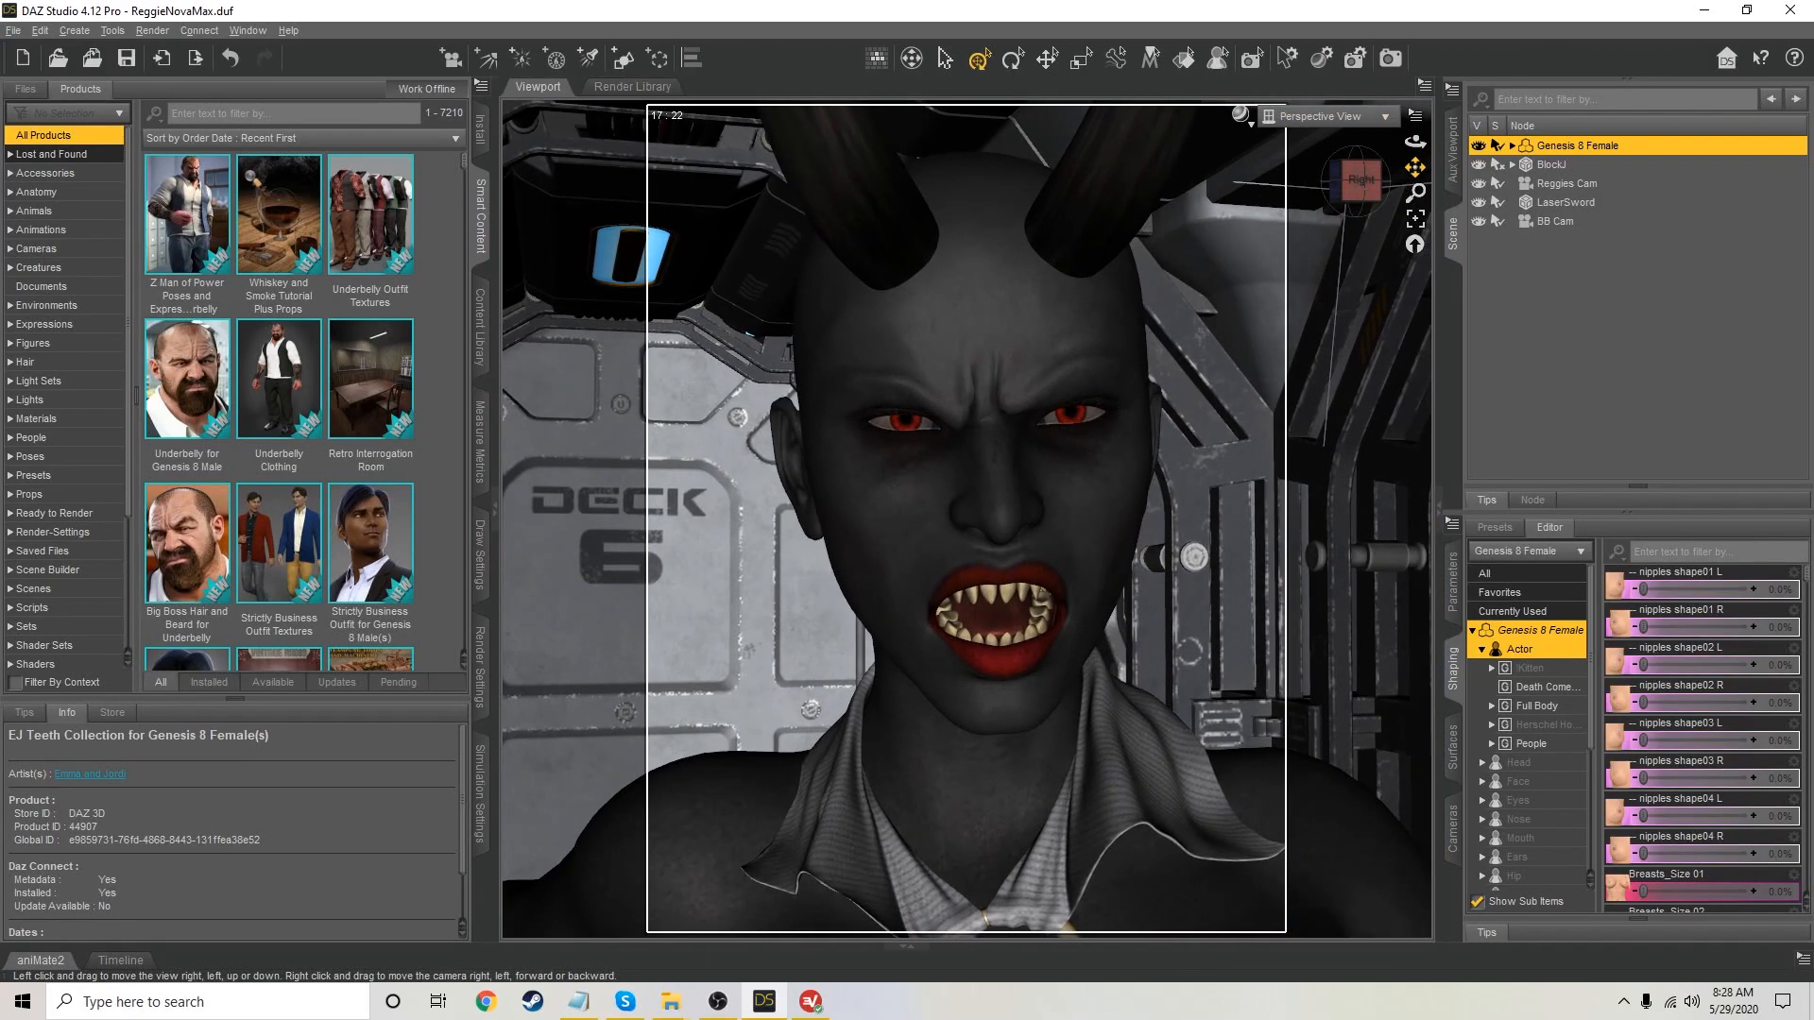
left_click(1453, 151)
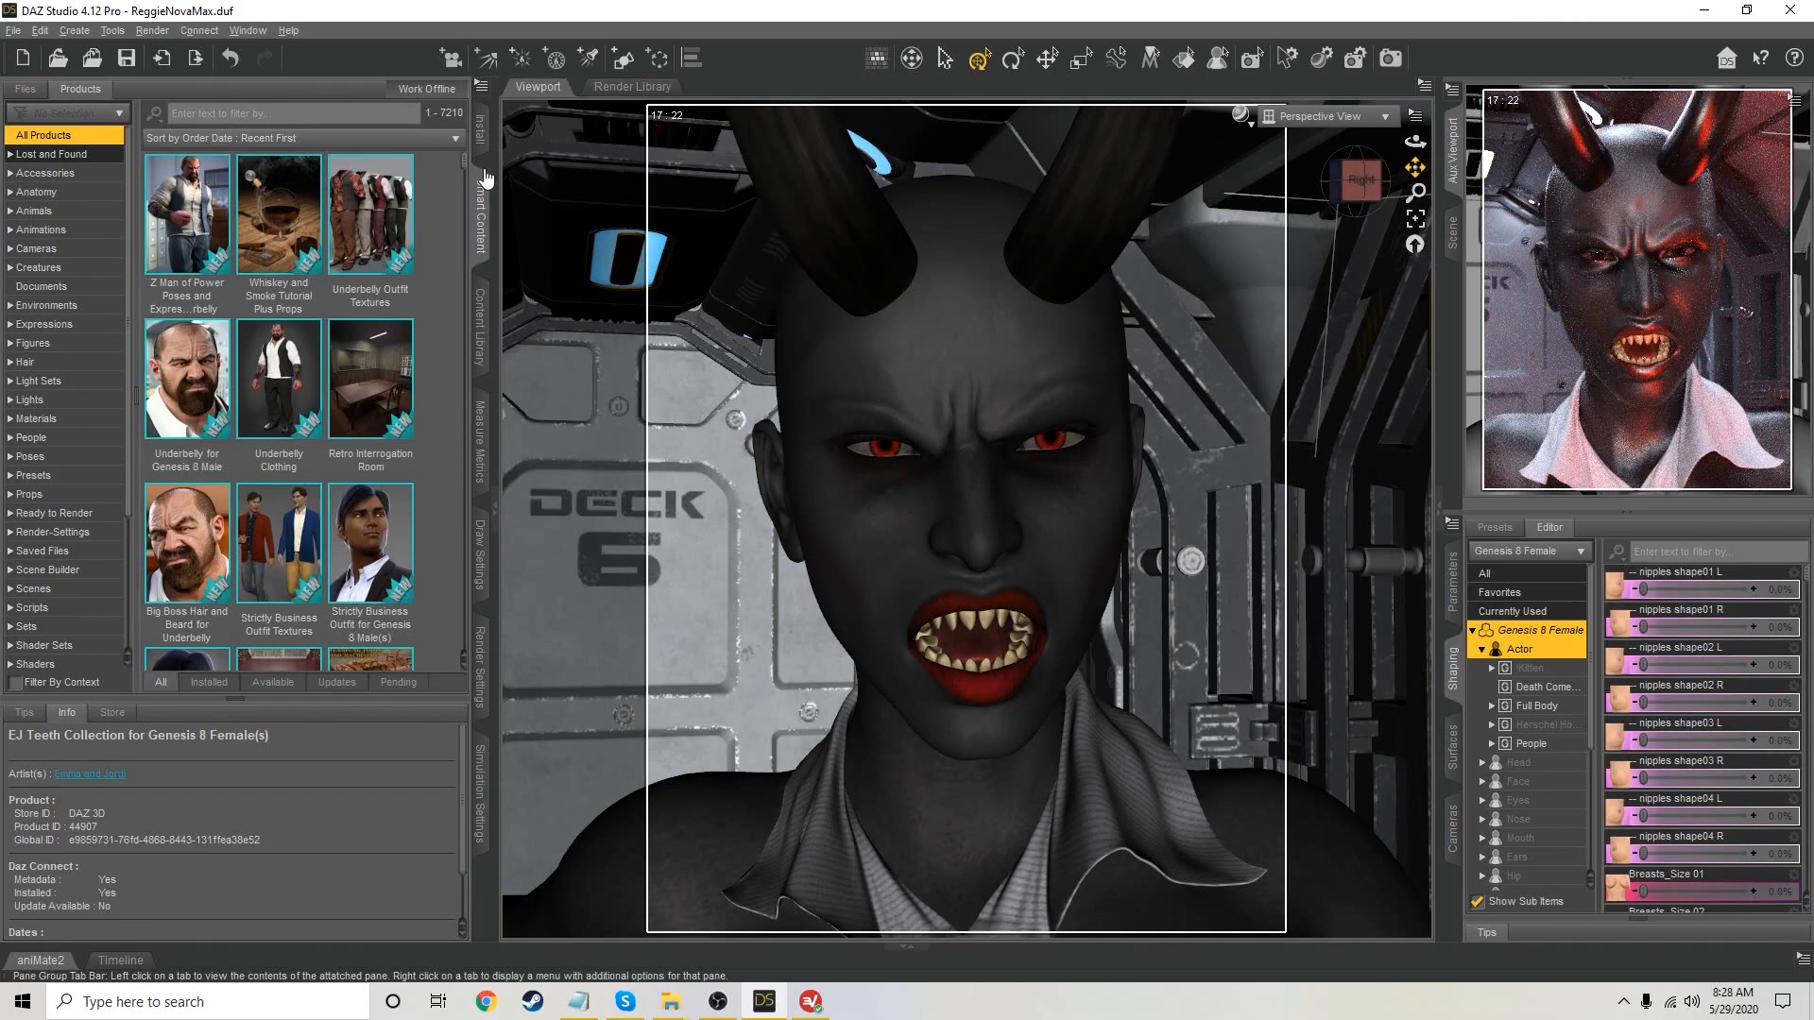
Search the products for "fire" and open the props of Iray FireWorx
left_click(204, 118)
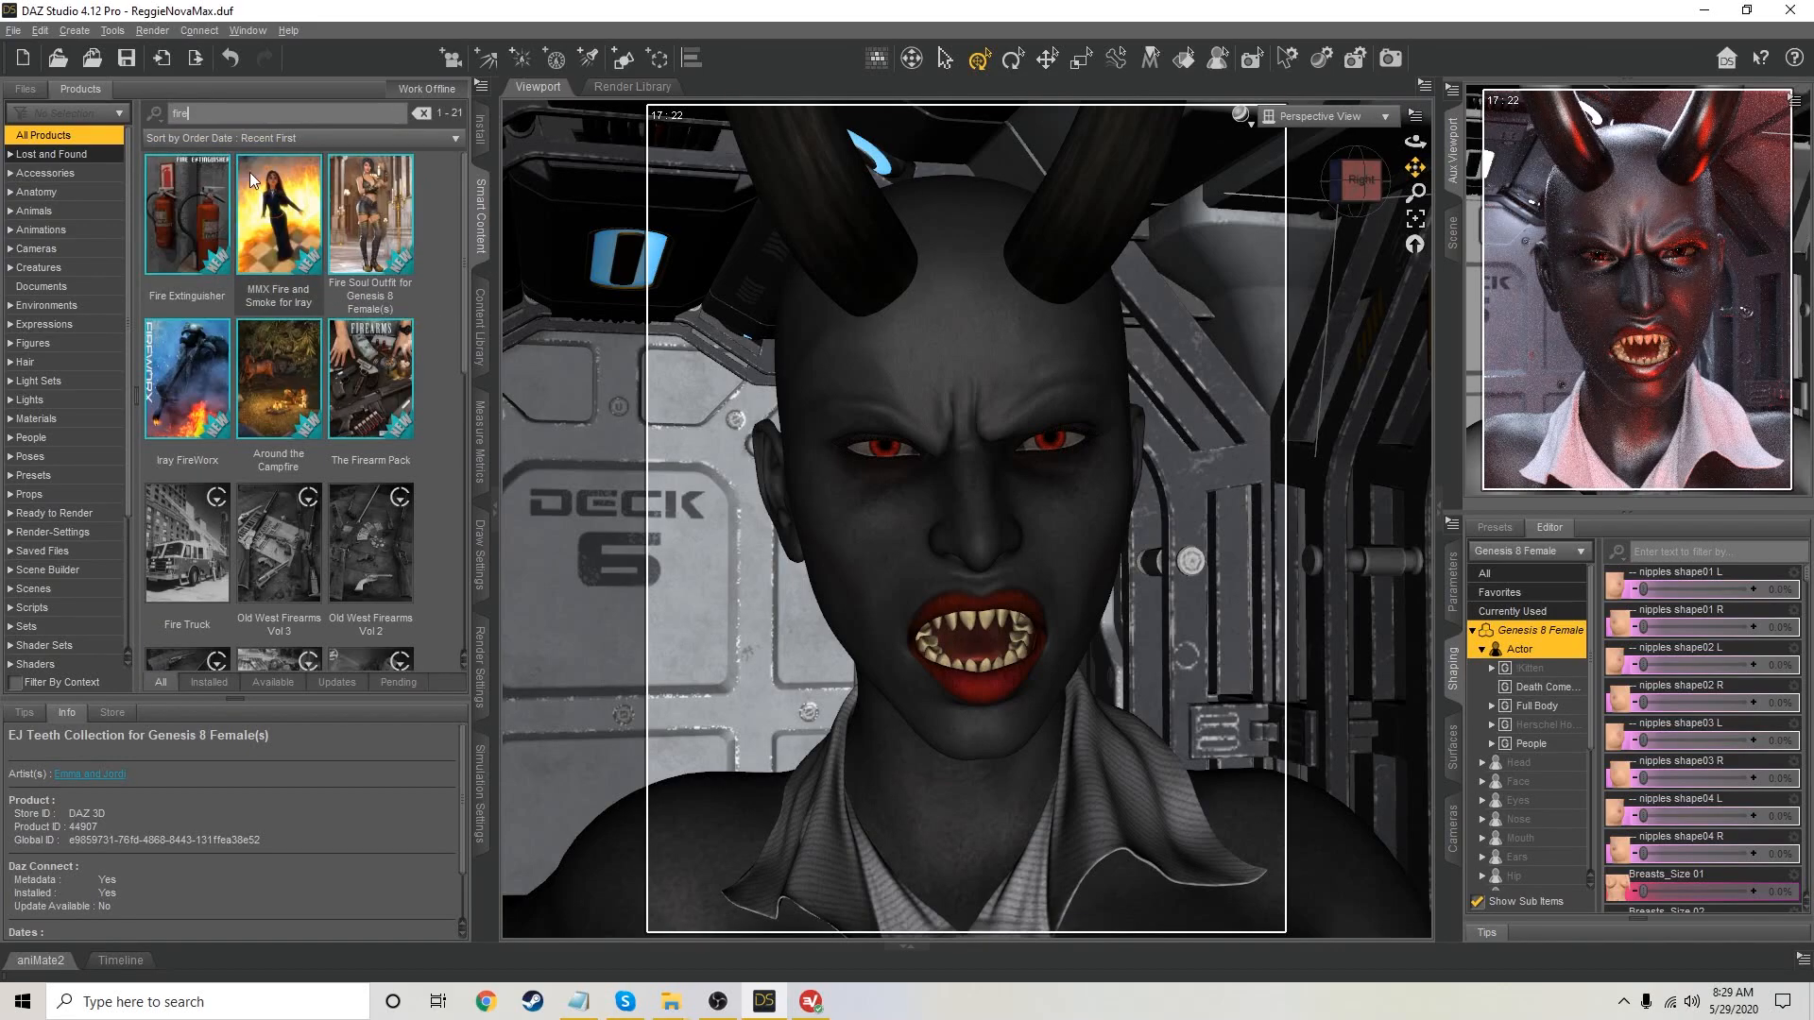
double_click(210, 400)
left_click(30, 300)
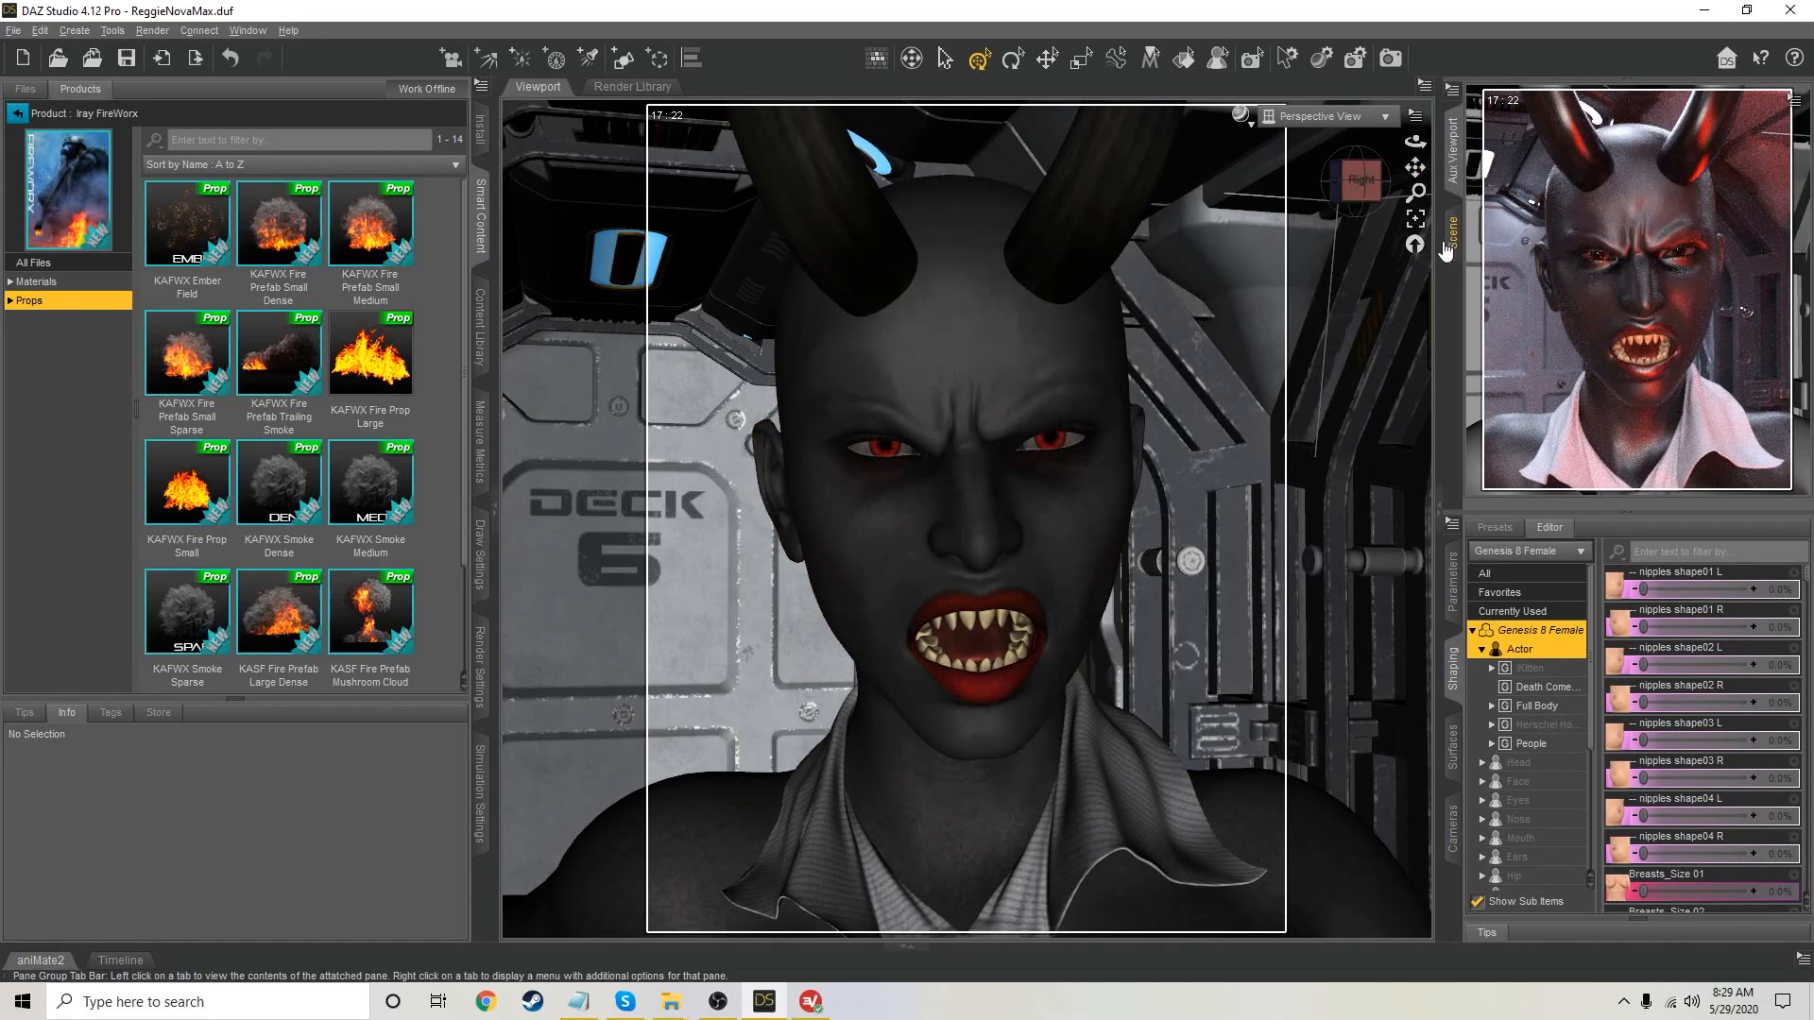
Add the KASF Fire Prefab Large Dense prop and move it behind the figure, to about 402 in X and 11 in Z
left_click(1453, 246)
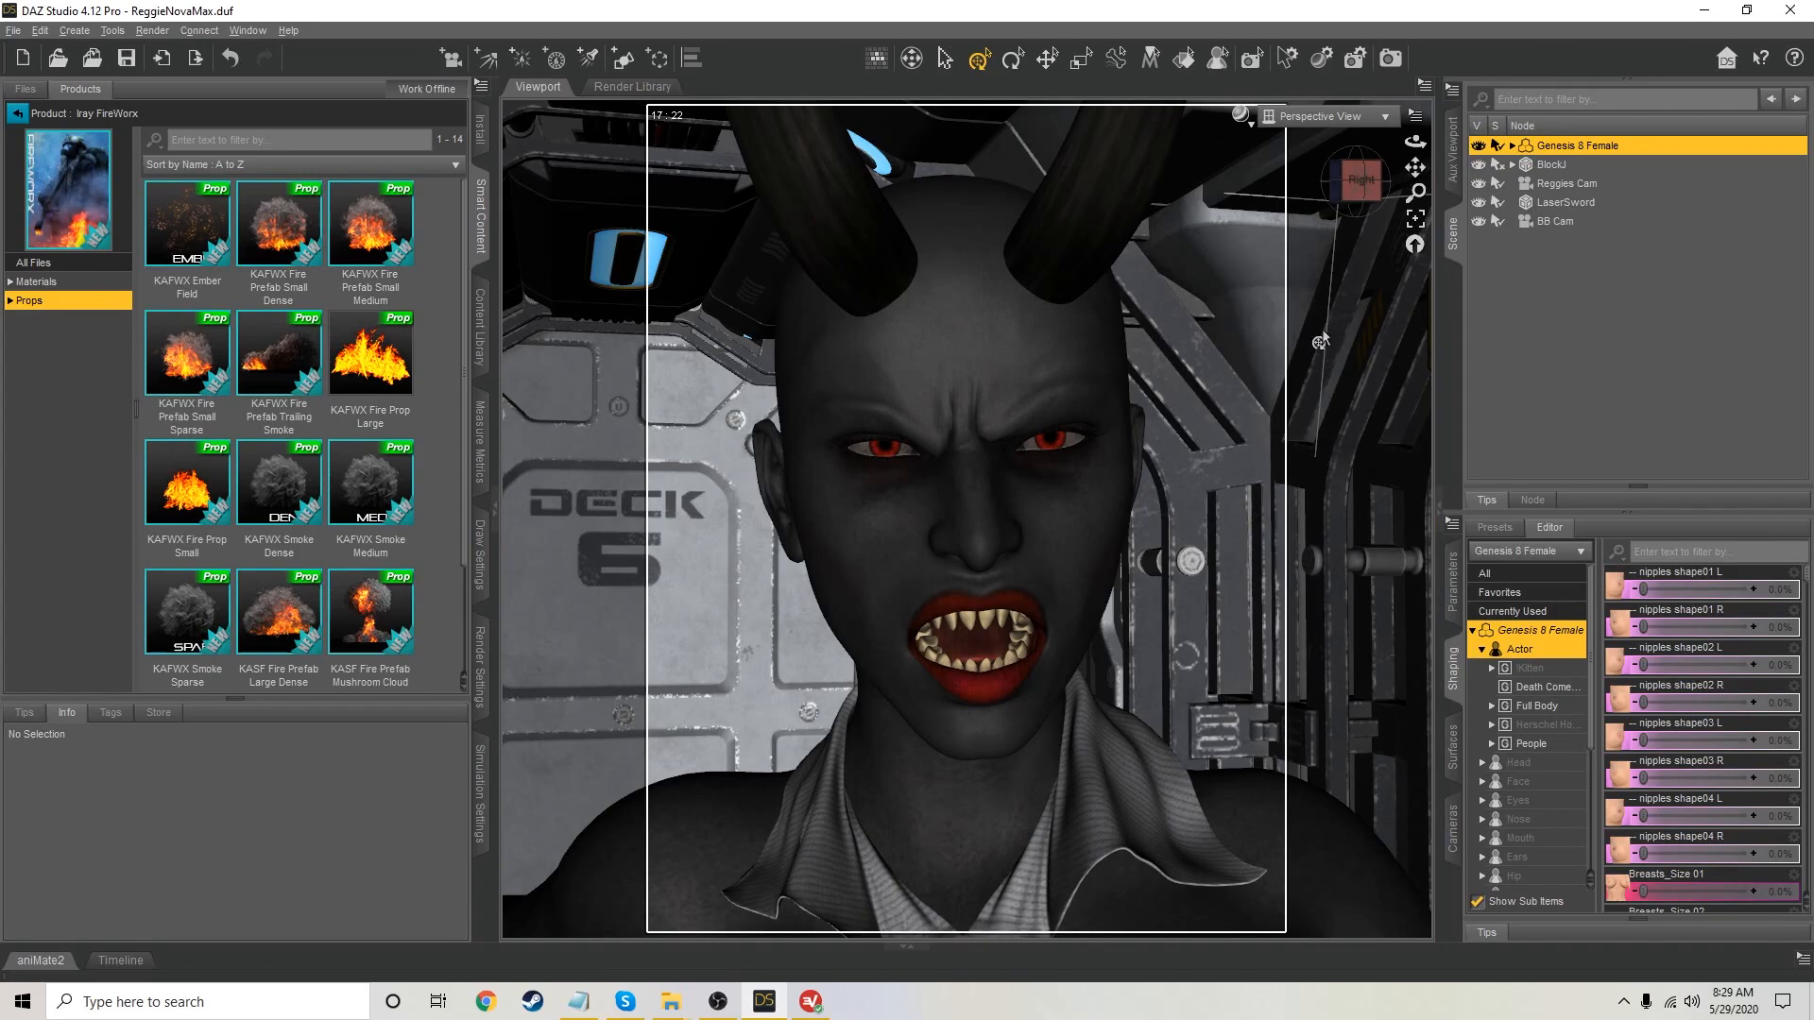
left_click_drag(1415, 192, 1416, 307)
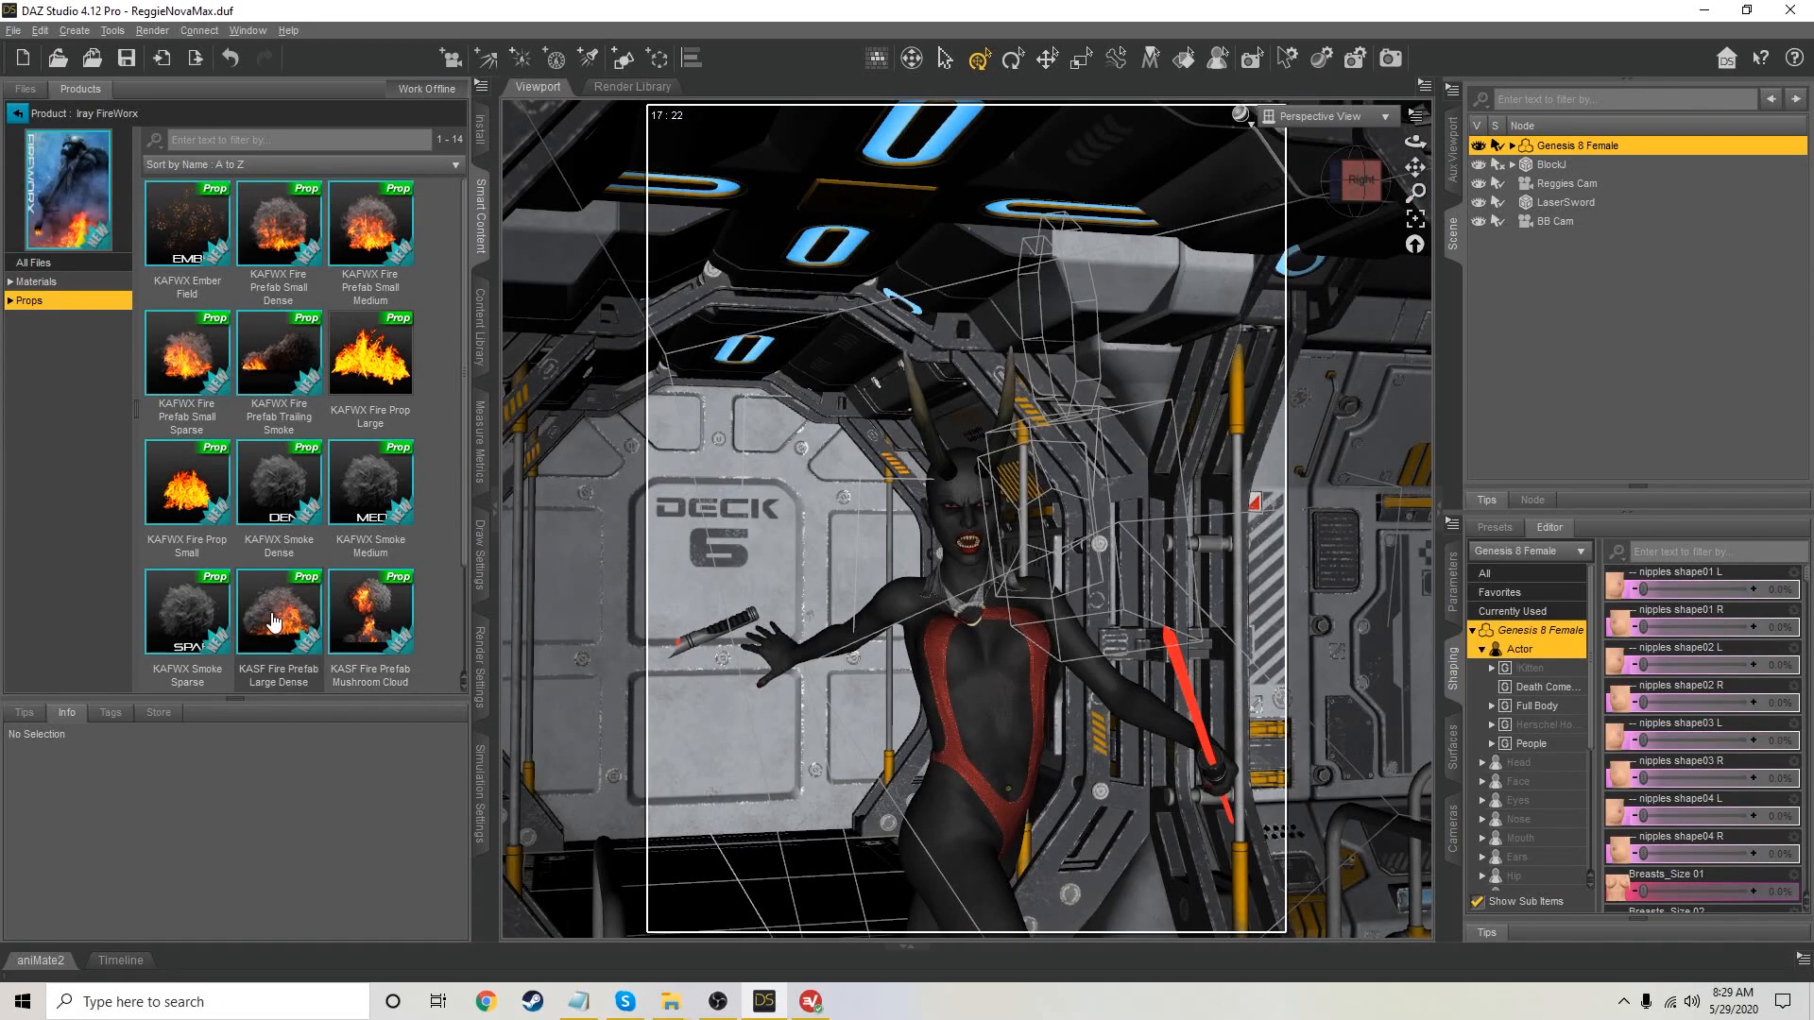
double_click(273, 621)
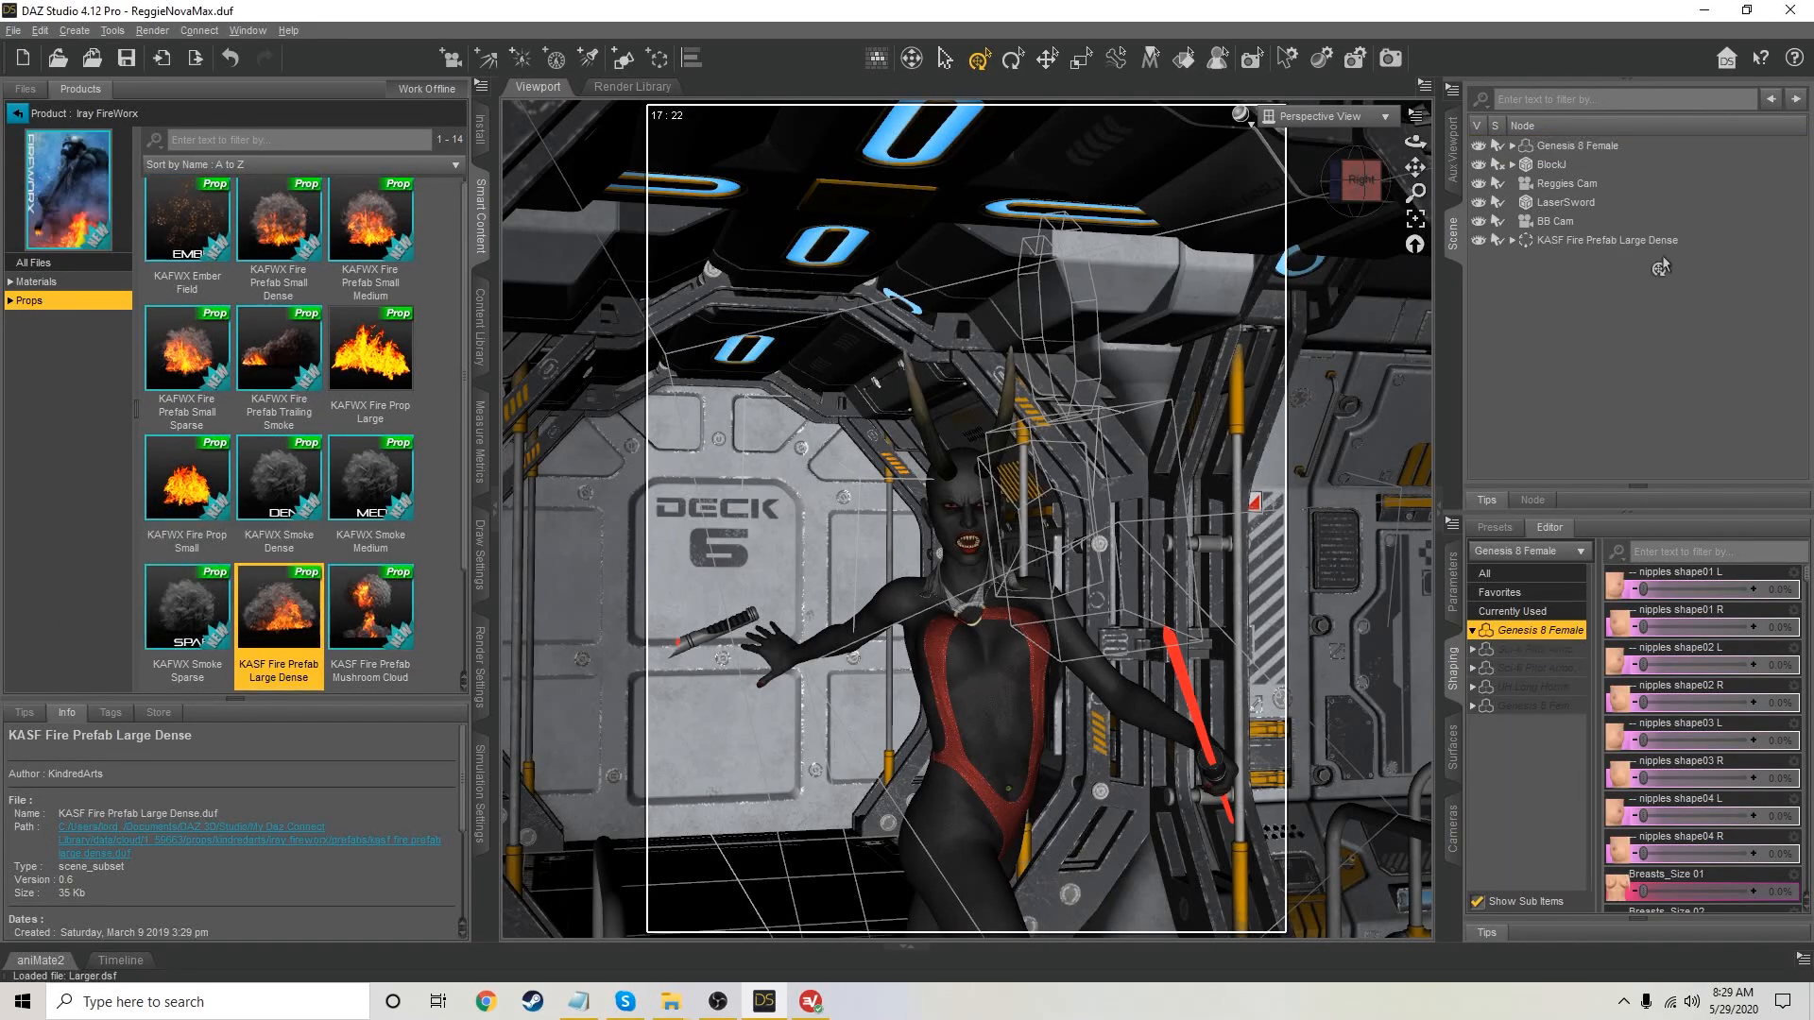
left_click(1577, 240)
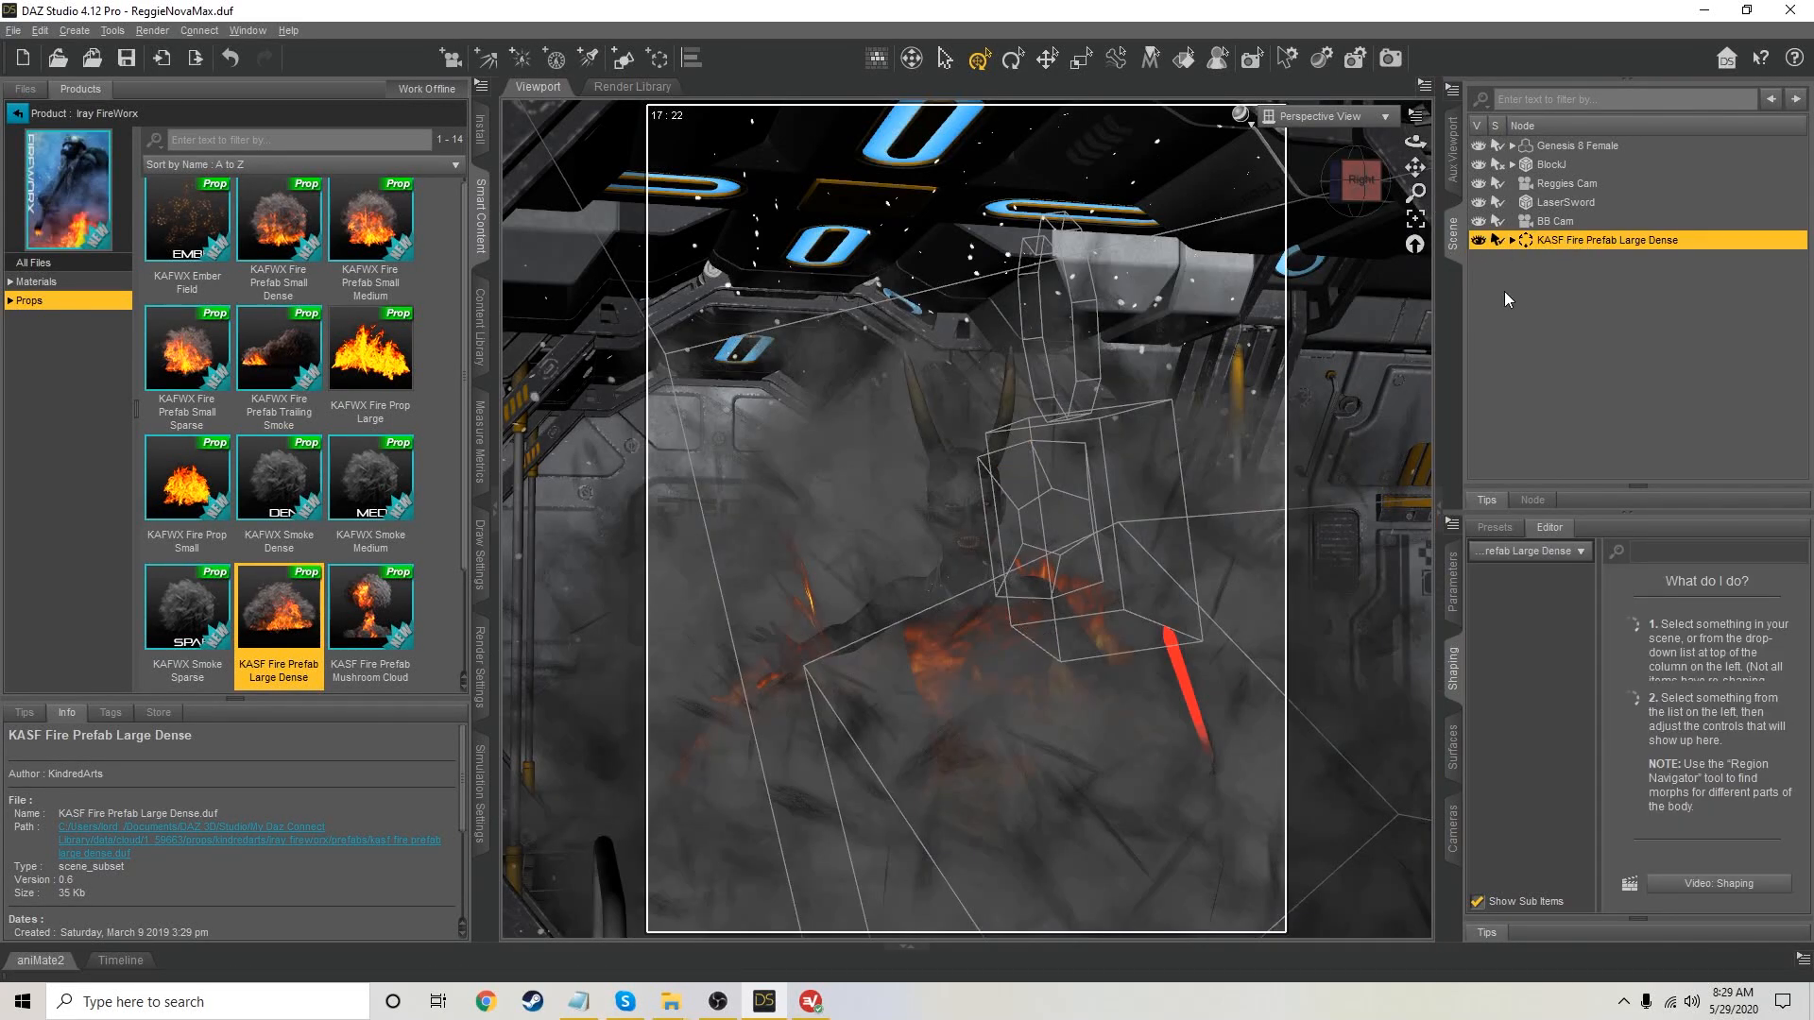
left_click(1453, 583)
mouse_move(1701, 643)
left_mouse_down()
mouse_move(1668, 643)
mouse_move(1712, 643)
left_mouse_up()
left_click_drag(1700, 565, 1735, 566)
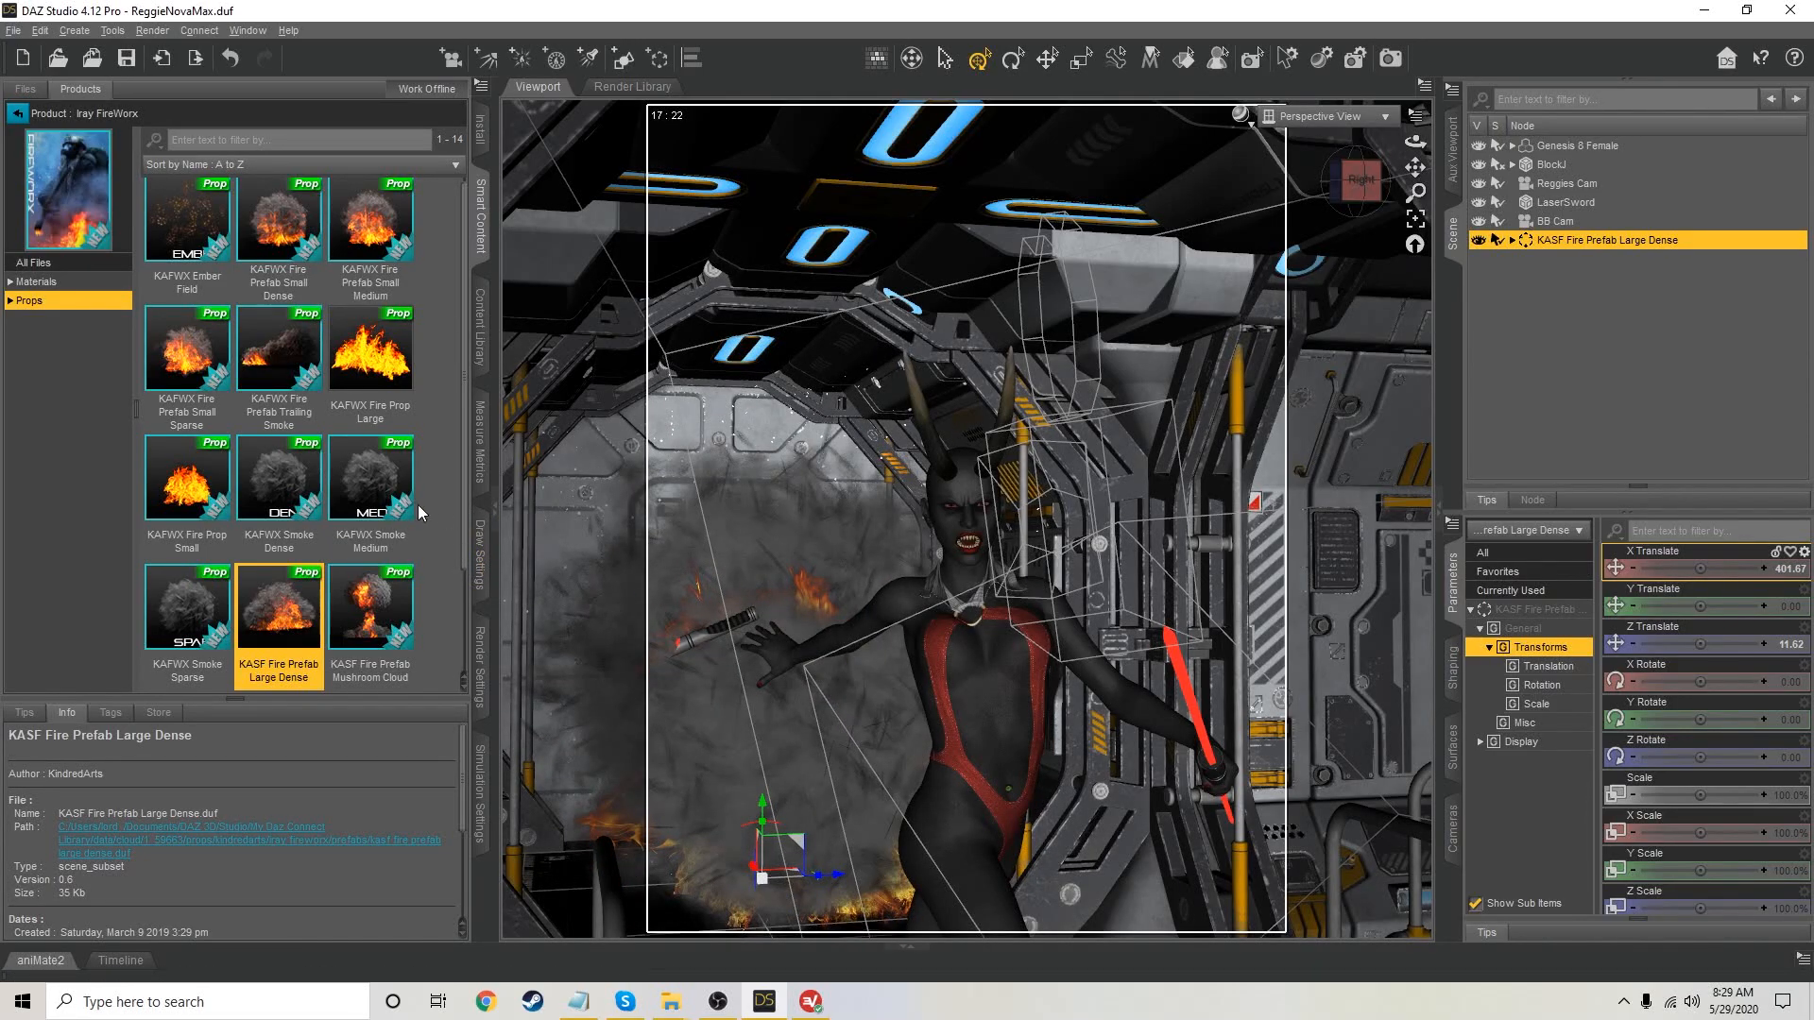
Add the KAFWX Smoke Medium prop, move it to about 139 in X and 132 in Z, and rotate it about -63 in Y
double_click(382, 484)
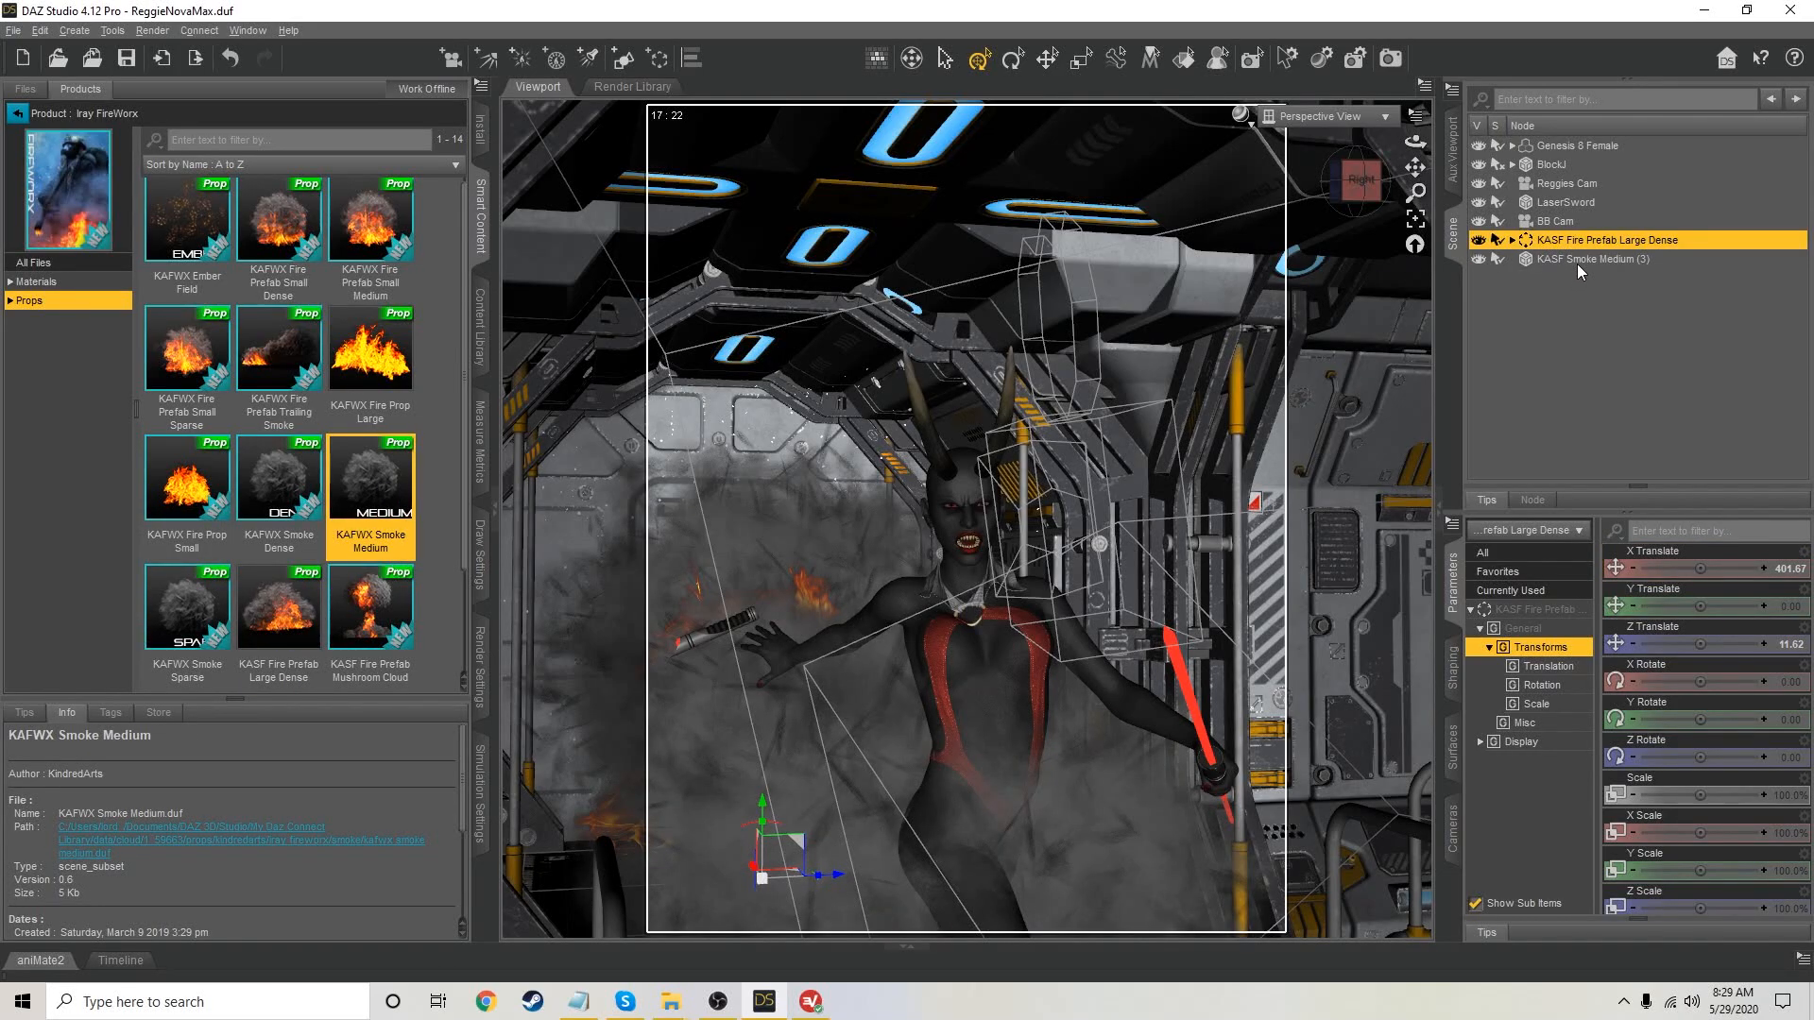
left_click(1578, 265)
left_click_drag(1722, 569, 1719, 569)
mouse_move(1701, 644)
left_mouse_down()
mouse_move(1732, 645)
mouse_move(1701, 644)
left_mouse_up()
left_click_drag(1700, 720, 1668, 720)
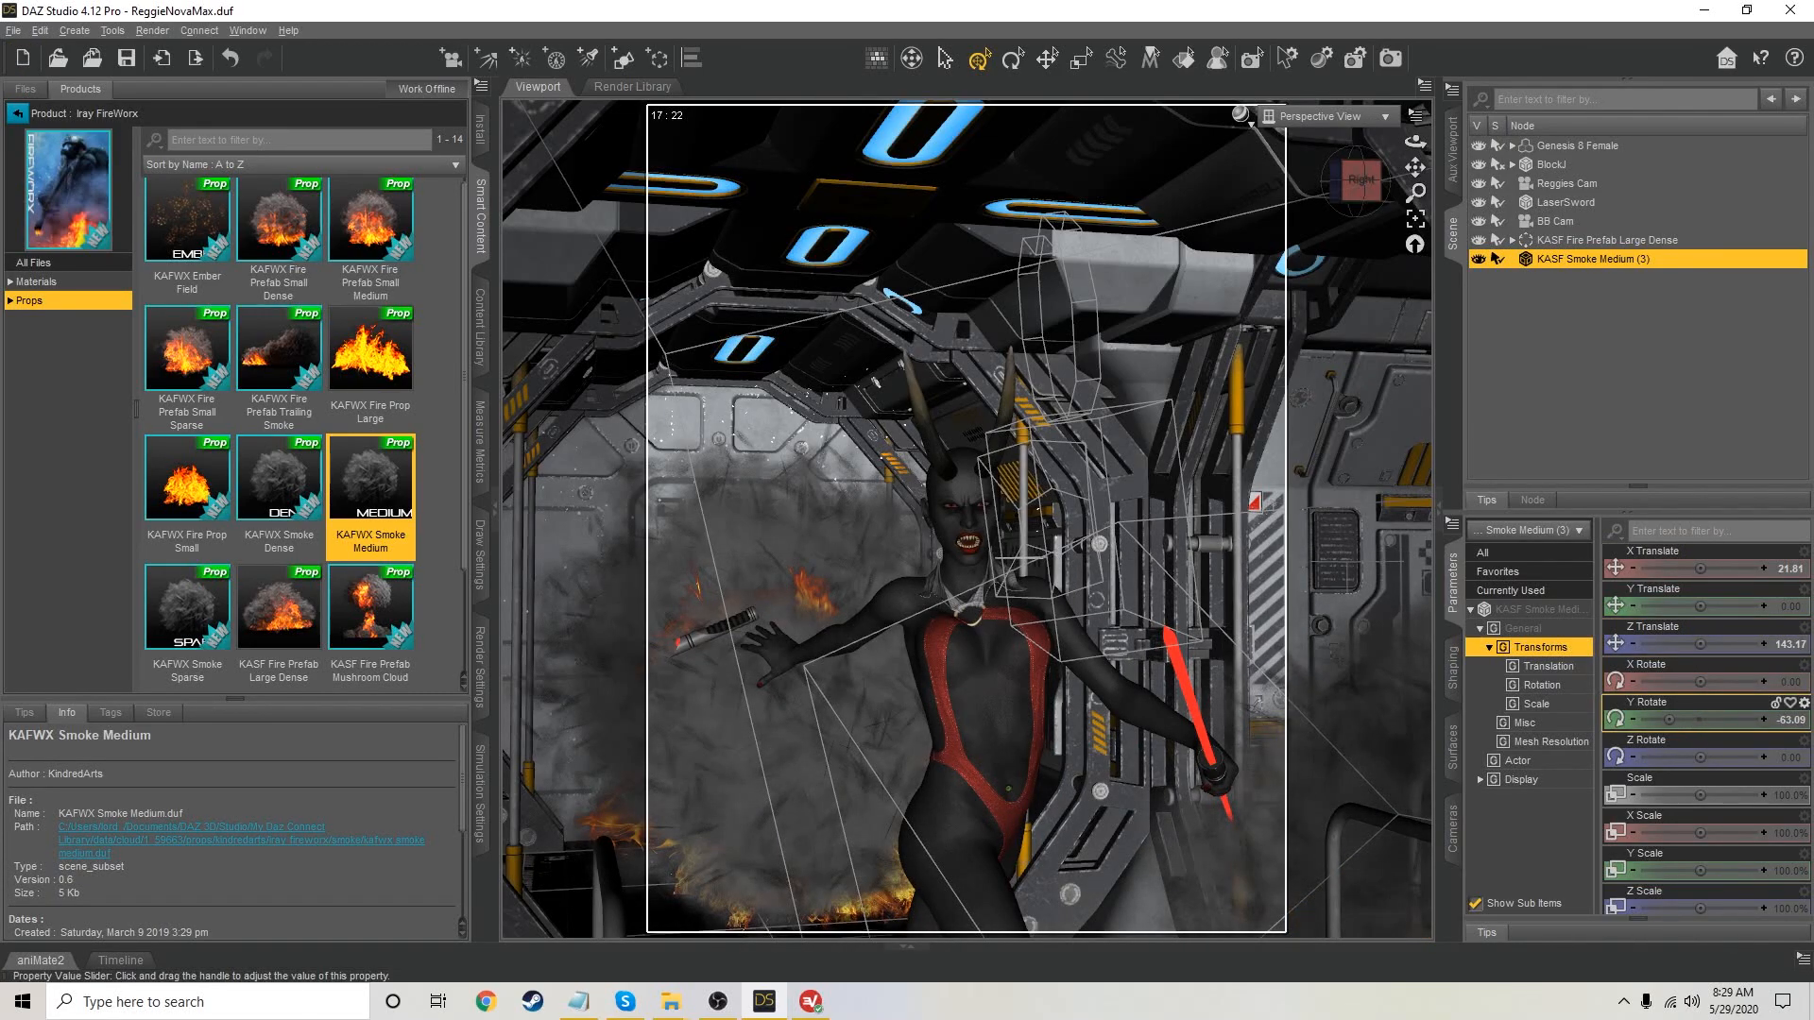
left_click_drag(1700, 568, 1732, 569)
left_click_drag(1701, 643, 1683, 644)
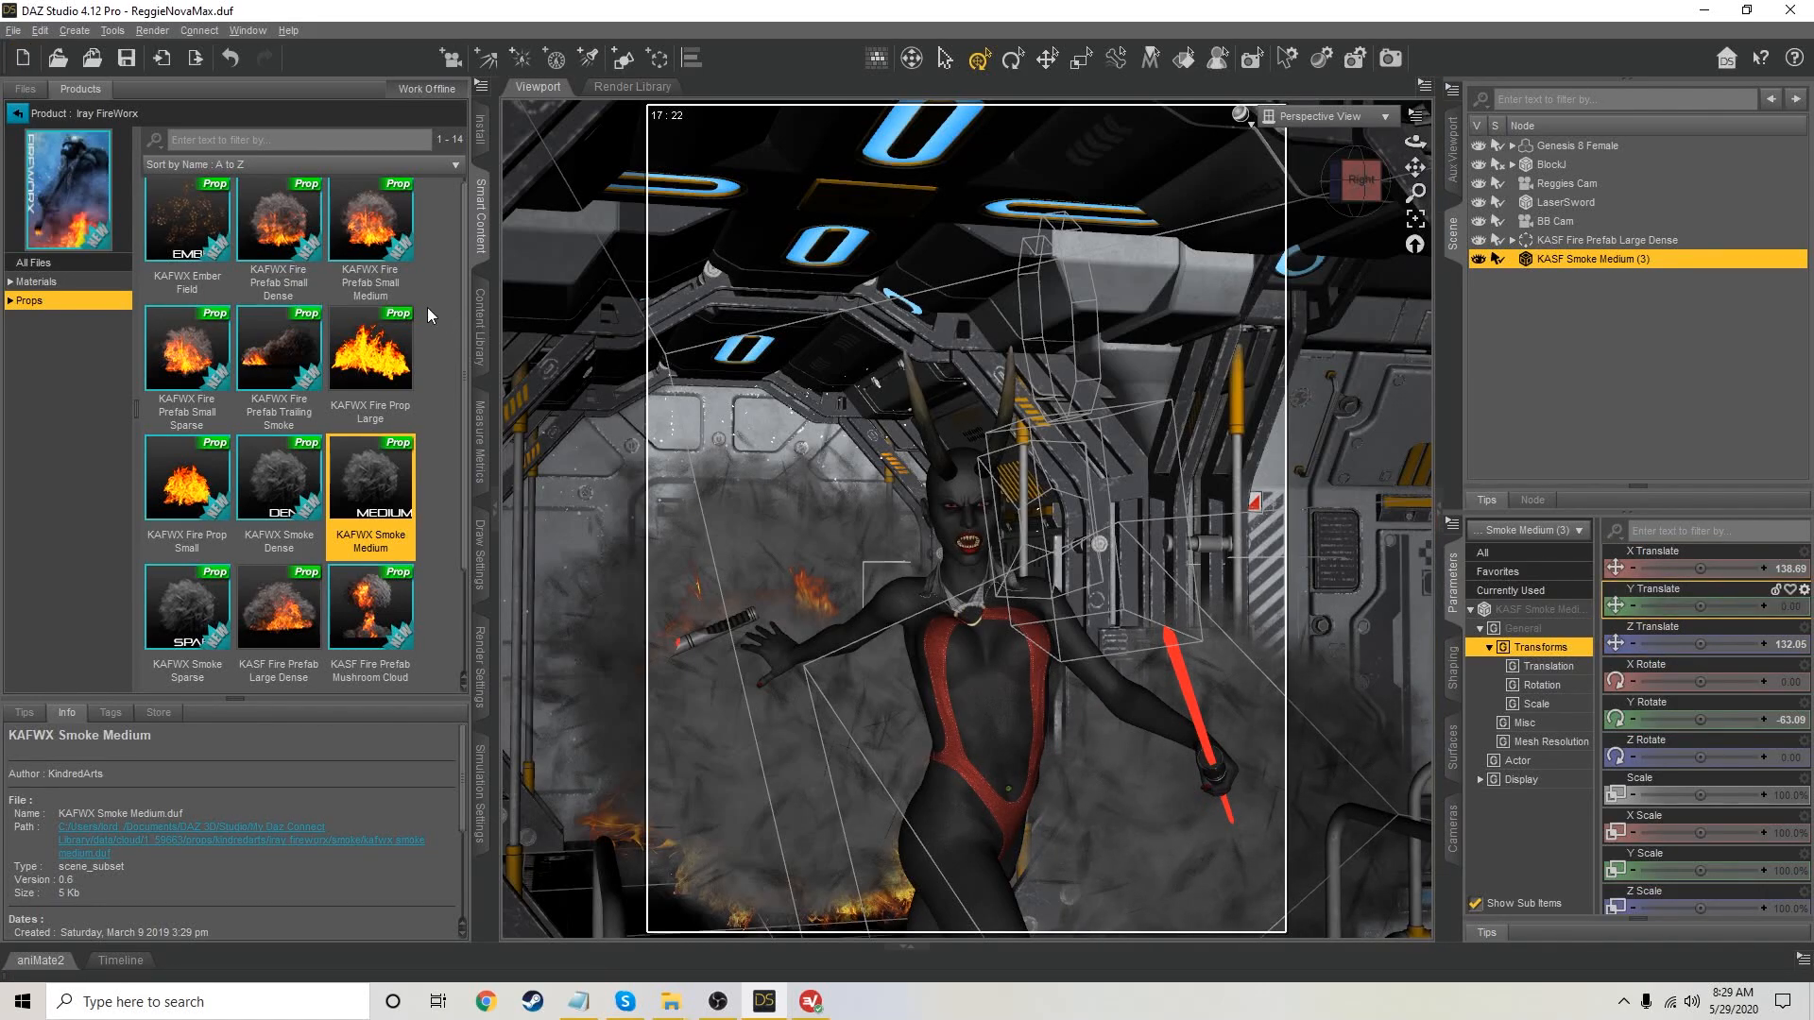
Add the KAFWX Fire Prefab Small Medium prop, move it to about -48 in X and 3.22 in Z, and preview the render
double_click(368, 231)
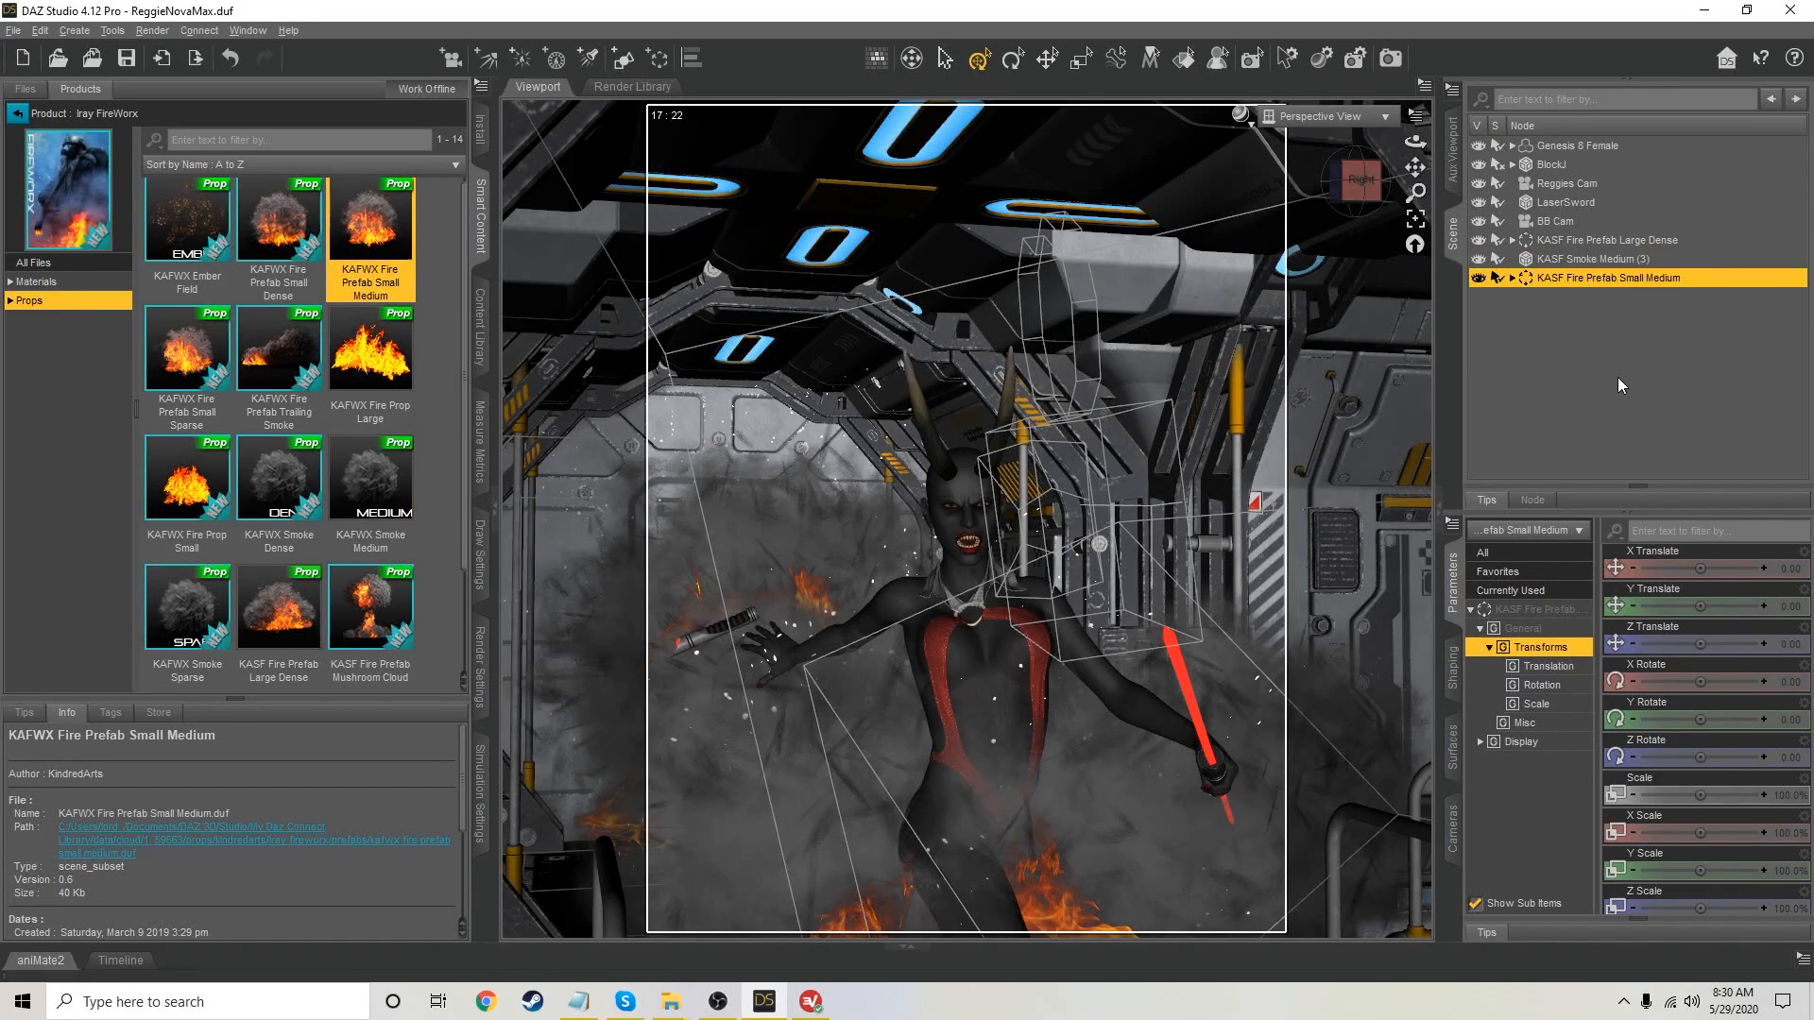
left_click_drag(1696, 643, 1712, 644)
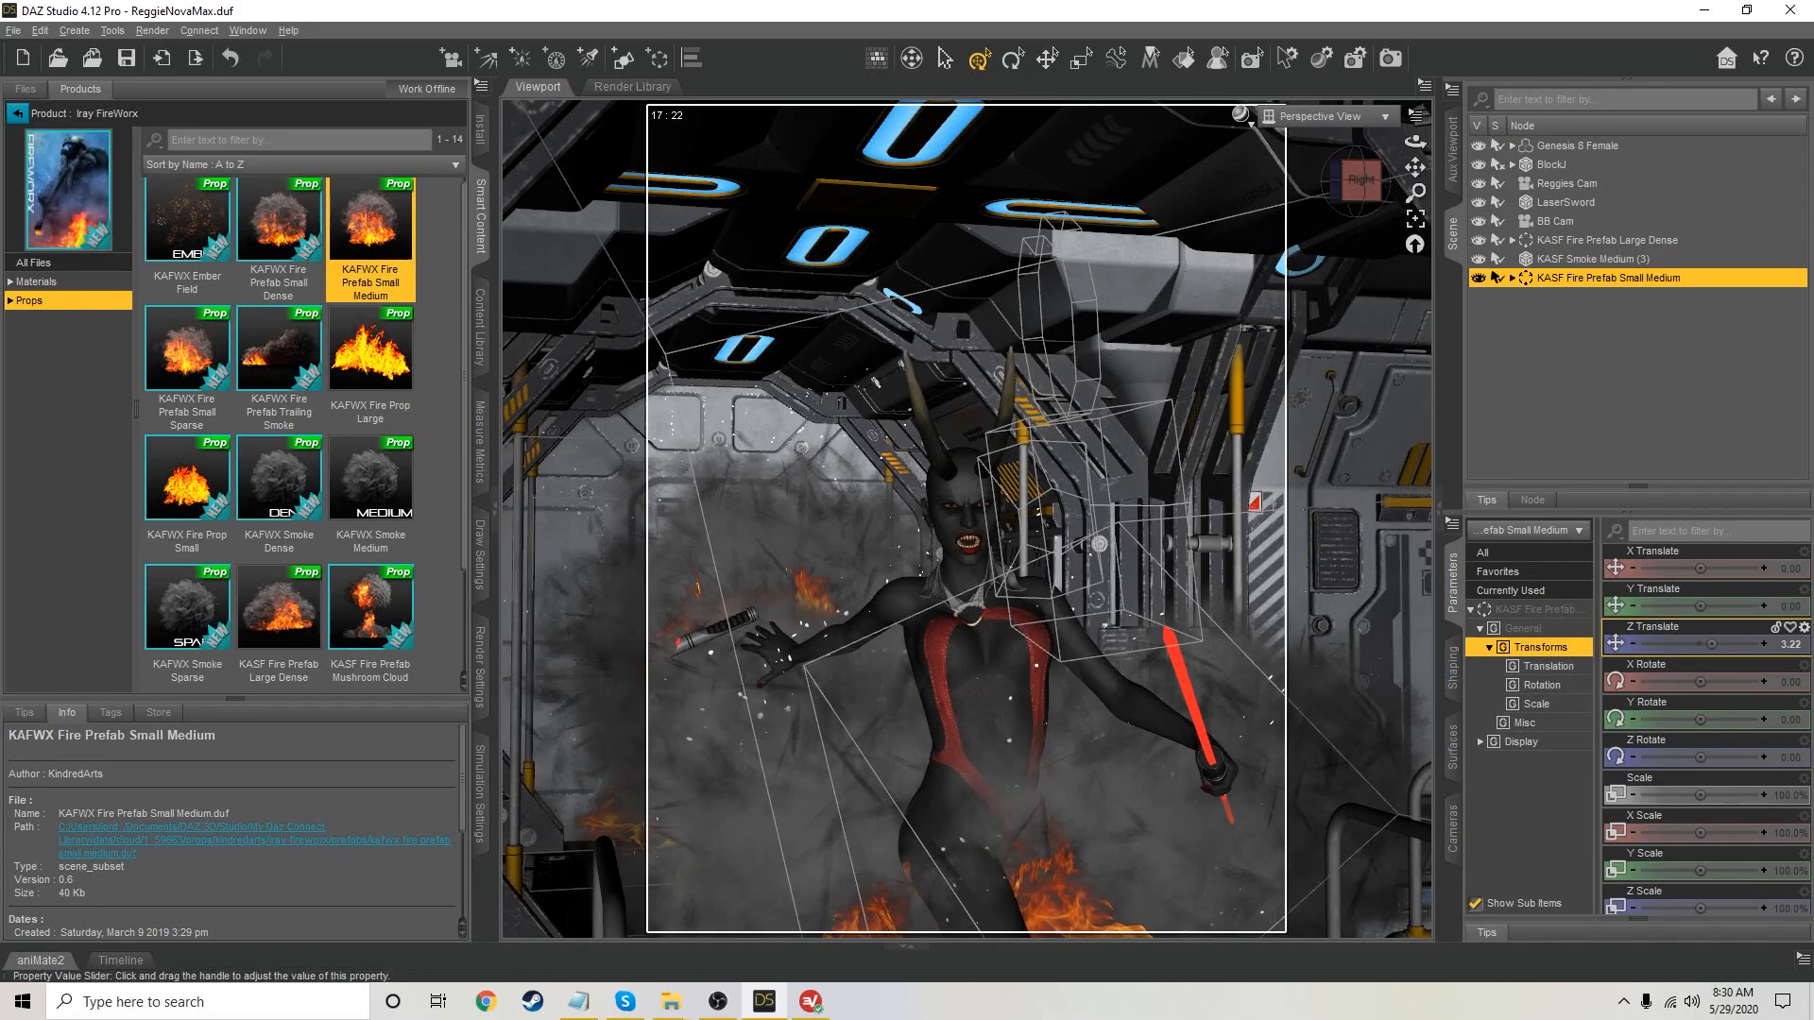
left_click_drag(1701, 567, 1663, 568)
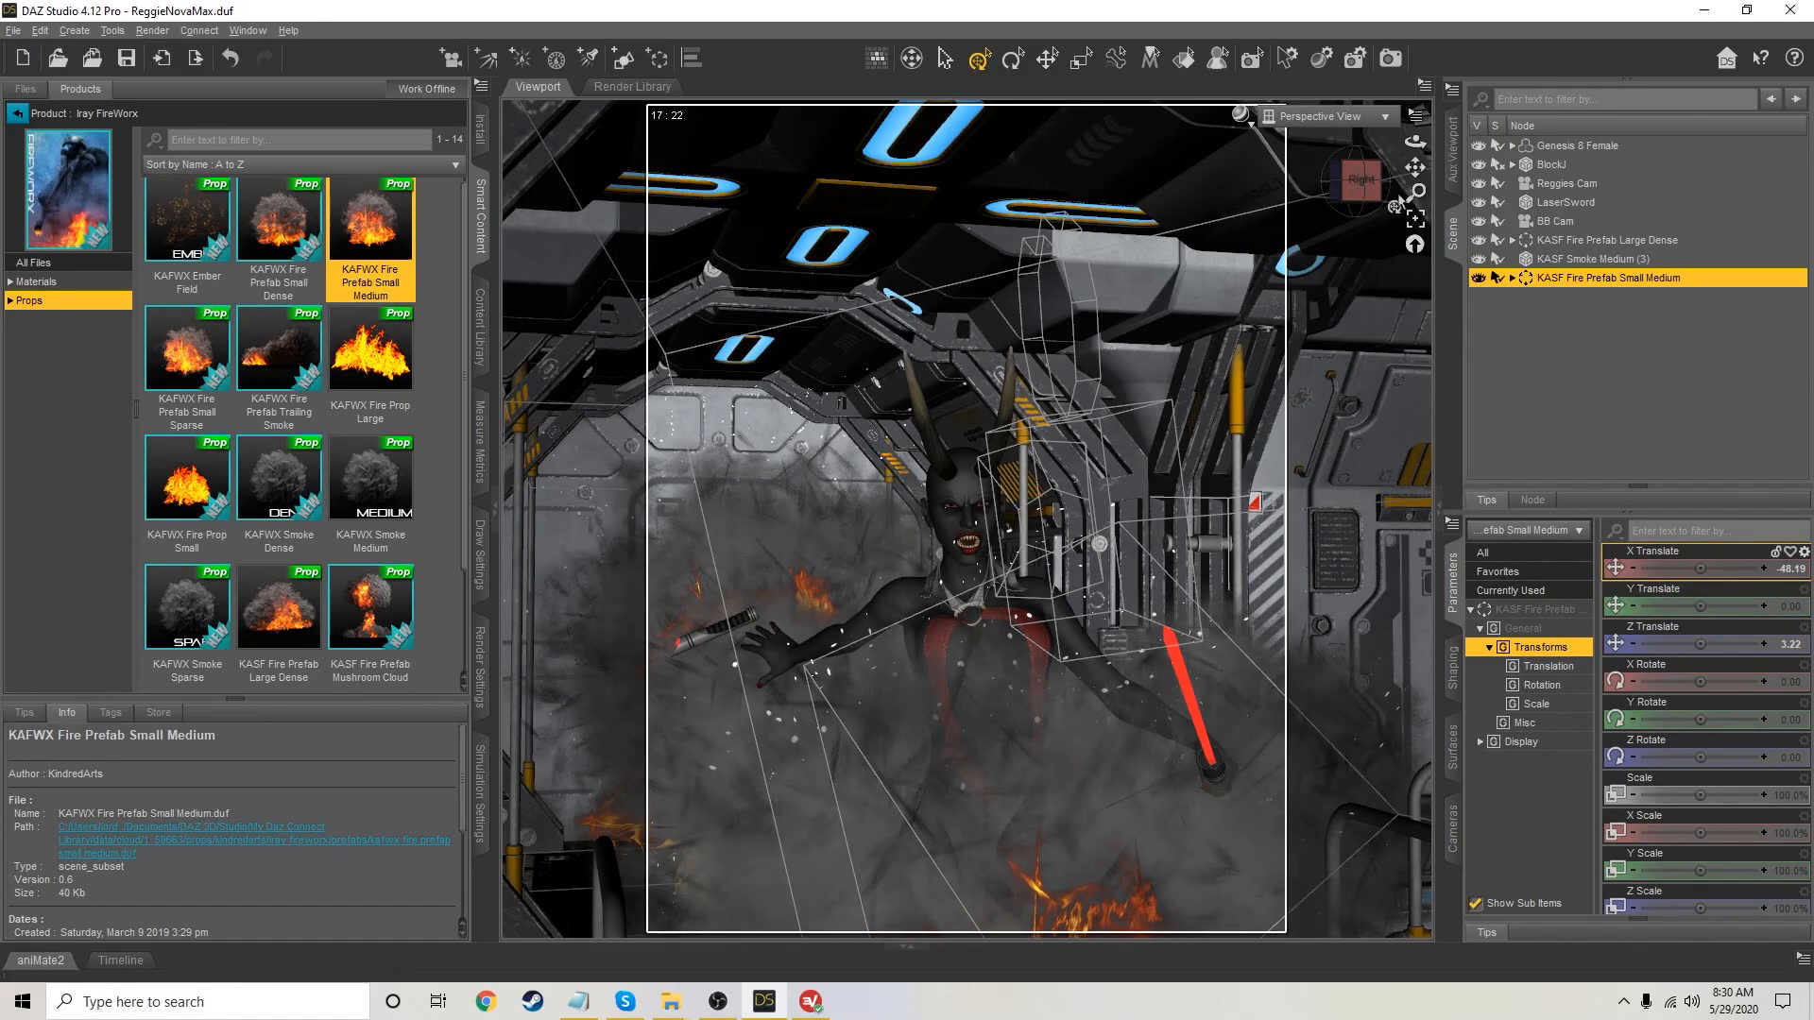
left_click(1456, 152)
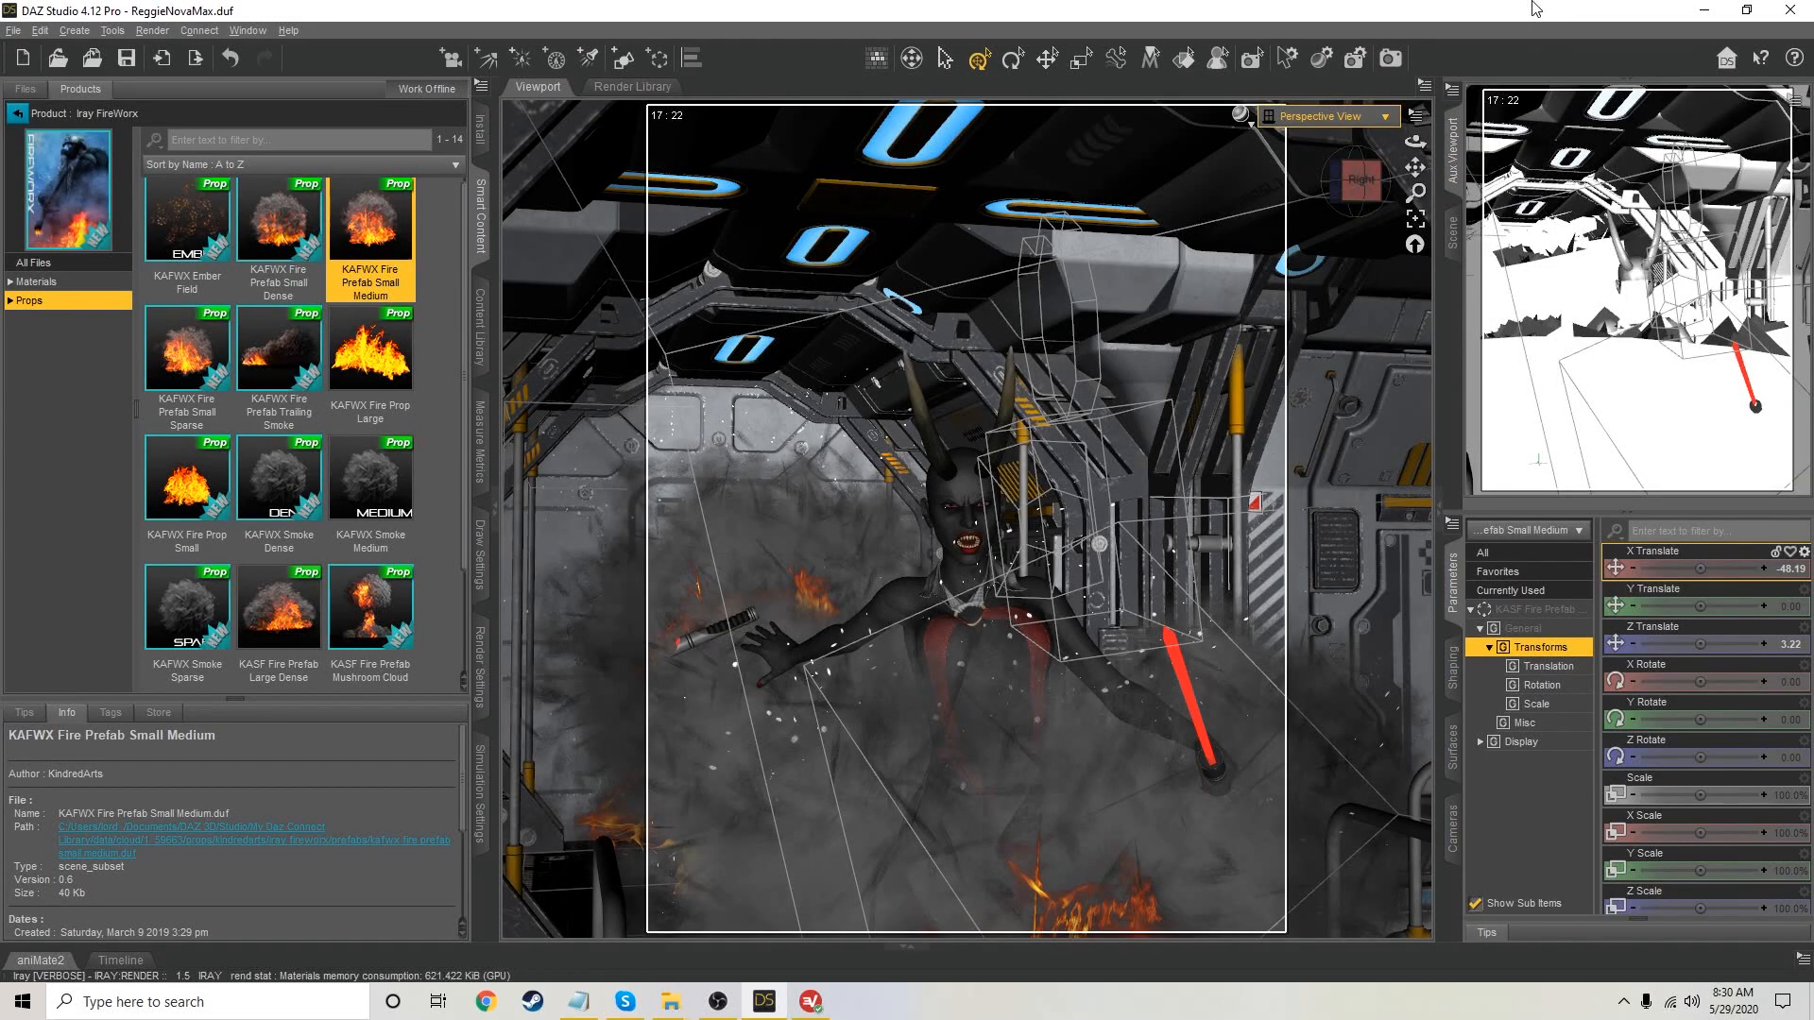